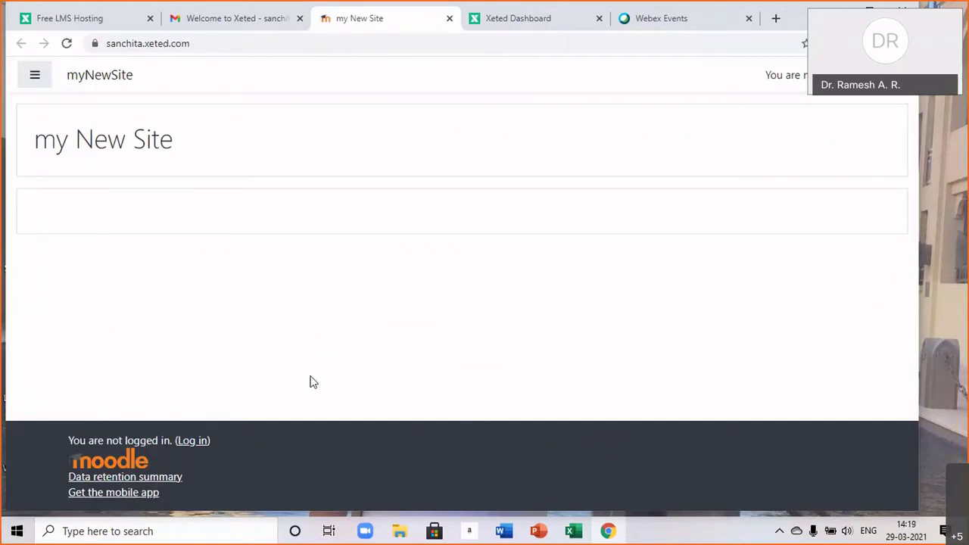
Open the Moodle site's login page and enter admin, the username given in the Welcome to Xeted e-mail.
click(193, 441)
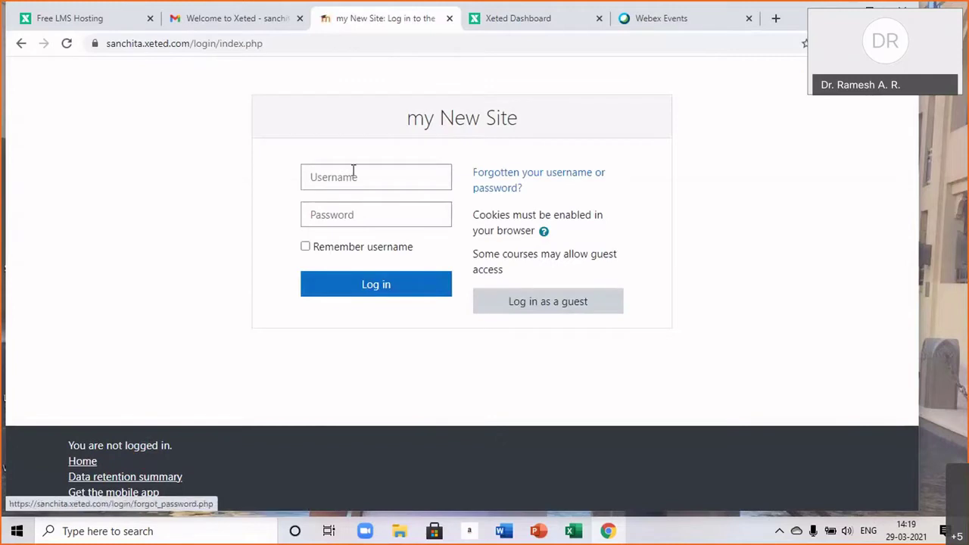
click(337, 176)
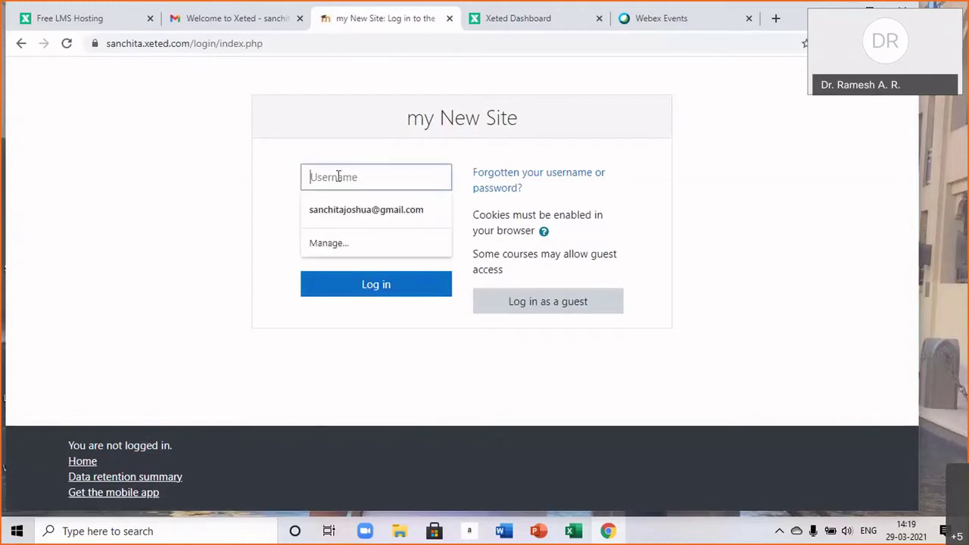
click(255, 21)
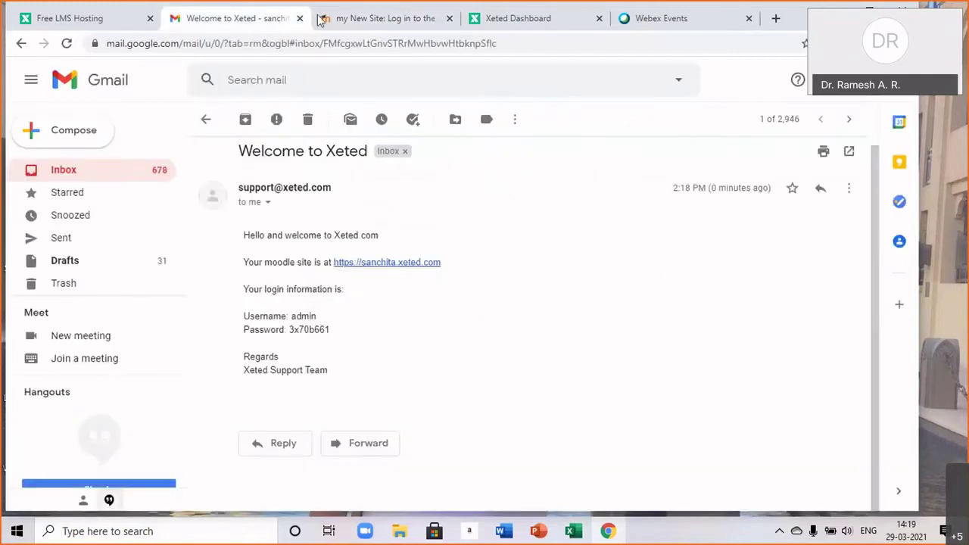
click(340, 20)
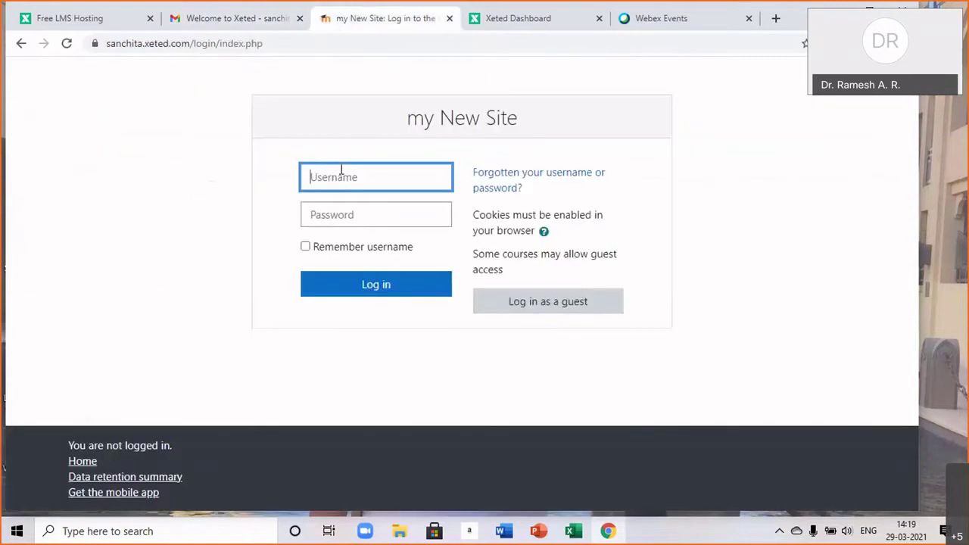
text(admin)
Copy the account password from the Welcome to Xeted e-mail and paste it into the login form's password field.
click(217, 23)
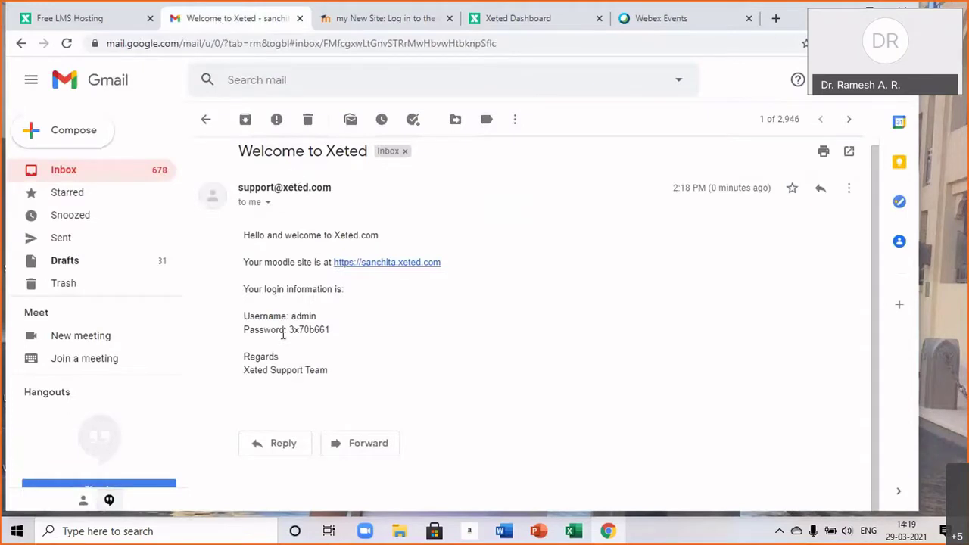
drag(289, 329, 333, 338)
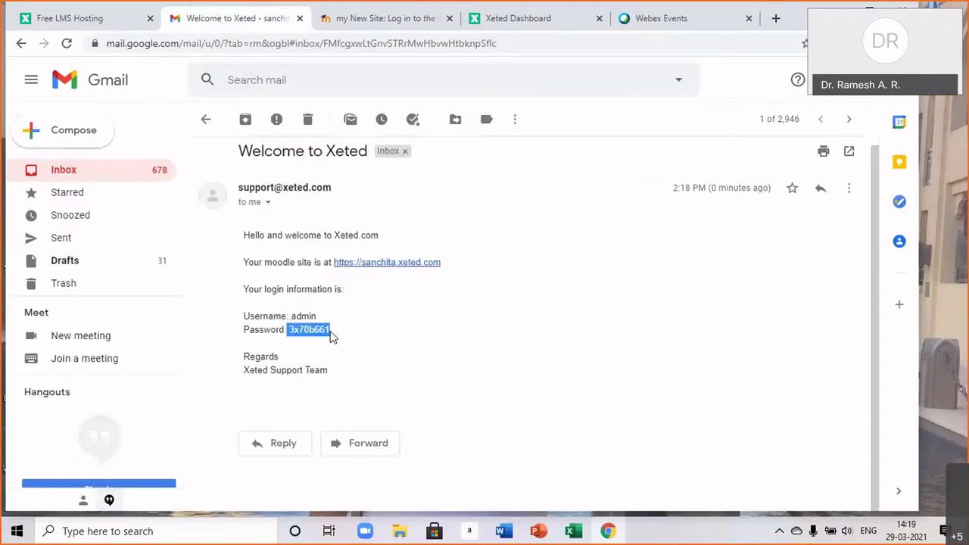
right_click(330, 335)
click(333, 343)
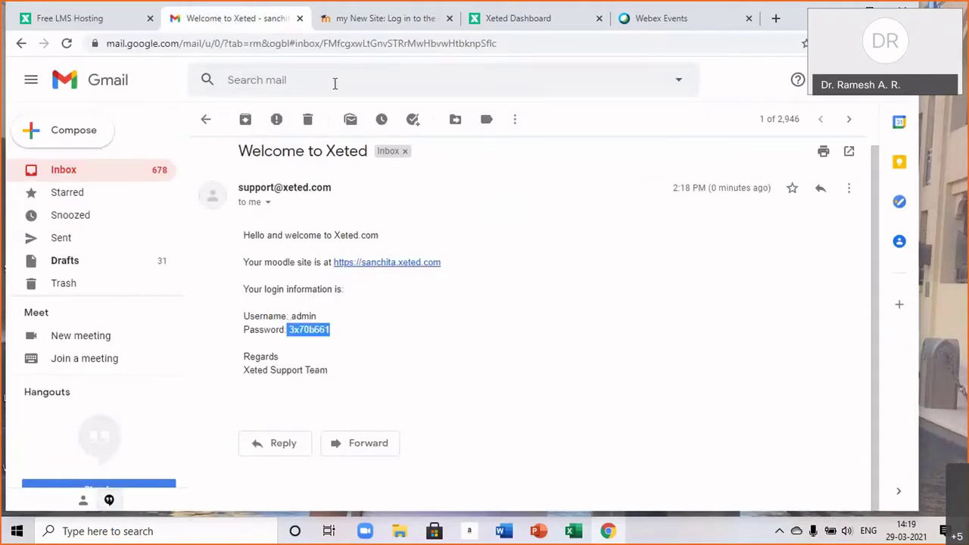
click(350, 20)
click(330, 216)
right_click(330, 217)
click(360, 349)
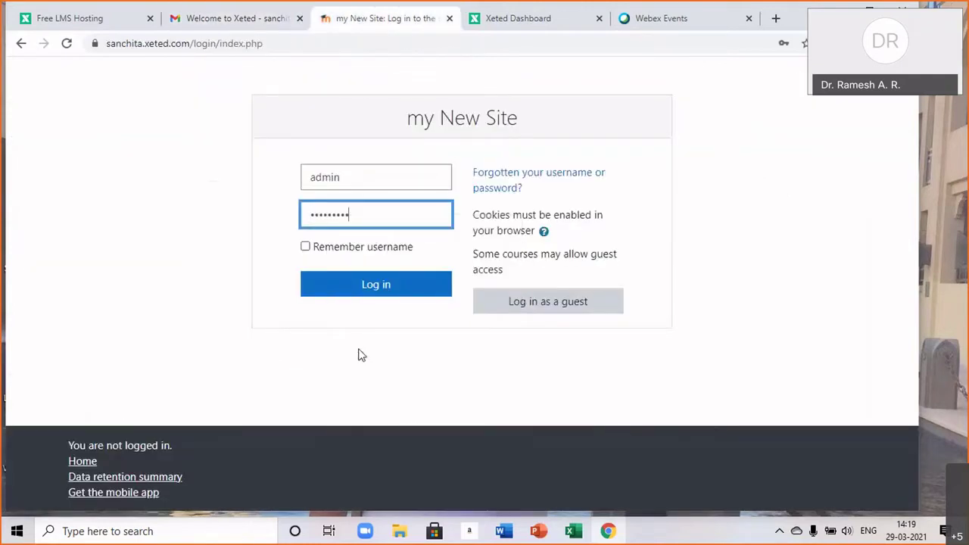
Recheck the credentials in the welcome e-mail and try to log in to the Moodle site.
click(229, 24)
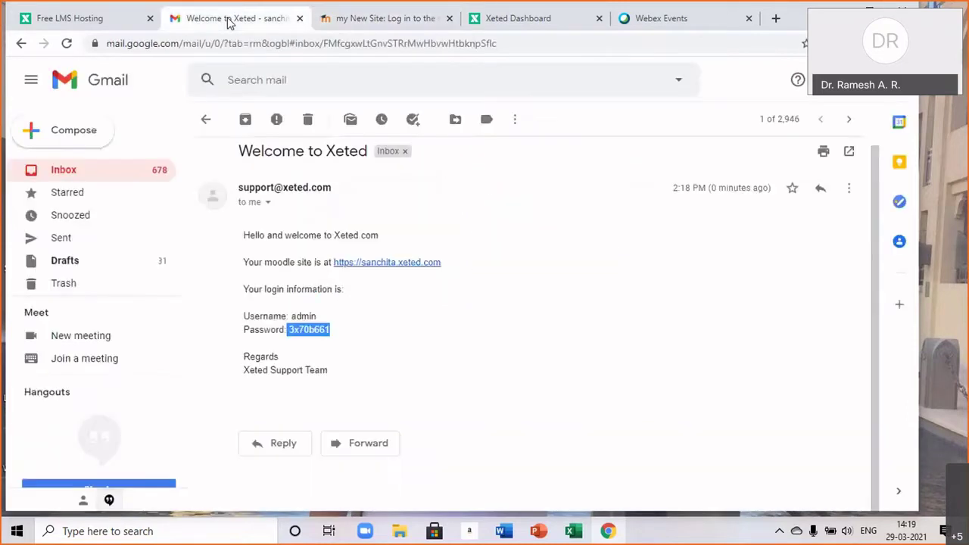
click(352, 21)
click(361, 286)
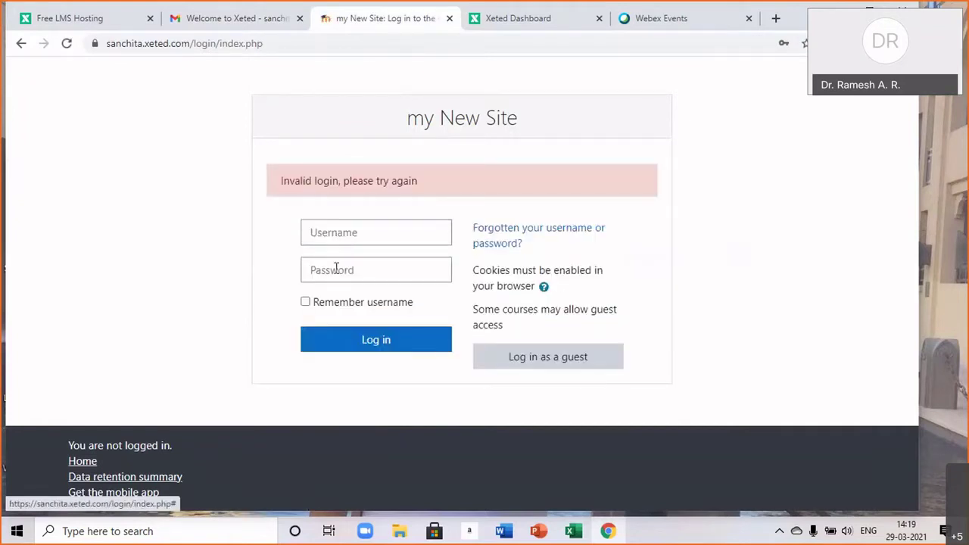
Copy only the account password's characters, without the leading space, from the Welcome to Xeted e-mail.
click(237, 18)
click(335, 337)
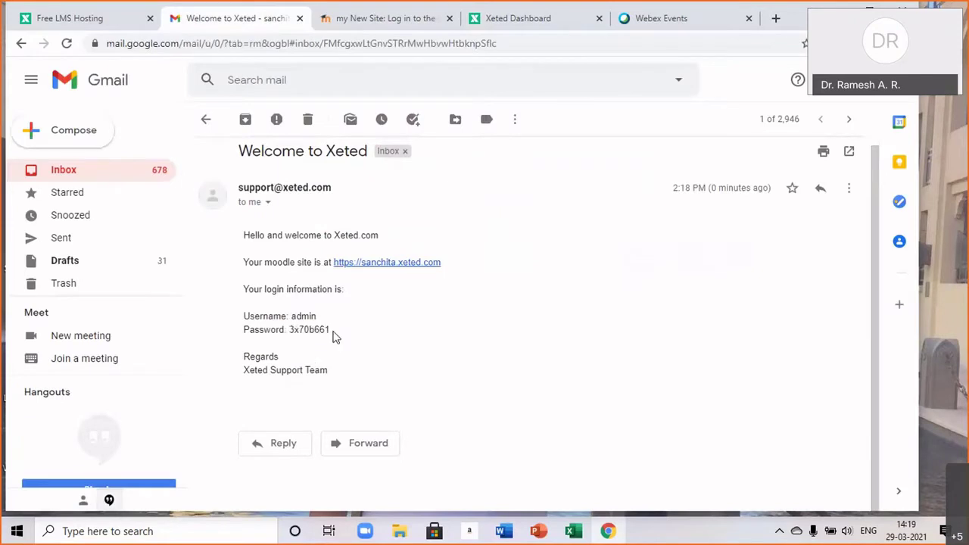
drag(290, 329, 334, 330)
right_click(318, 324)
click(345, 337)
Log in to the Moodle site as admin with the copied account password and decline saving it in the browser.
click(337, 18)
click(340, 233)
text(admin)
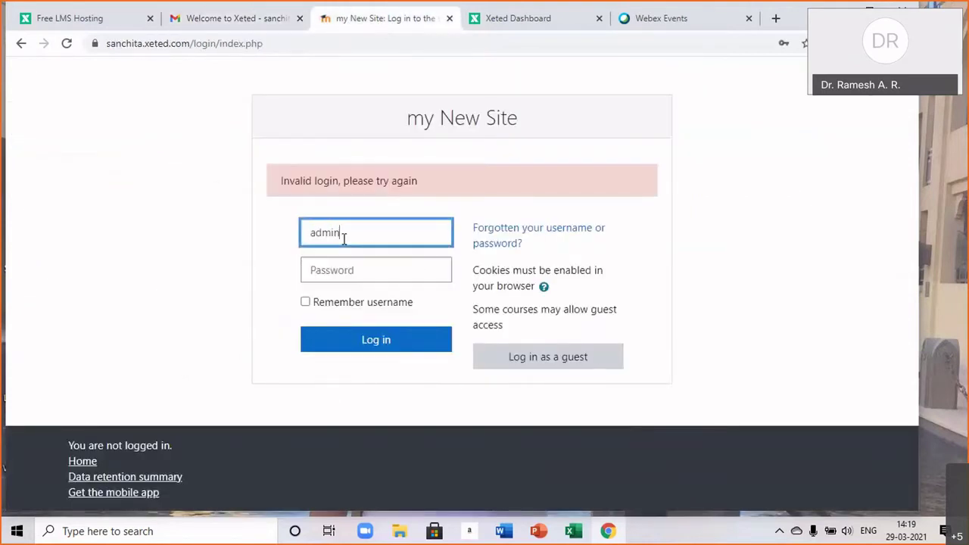
click(325, 276)
right_click(325, 275)
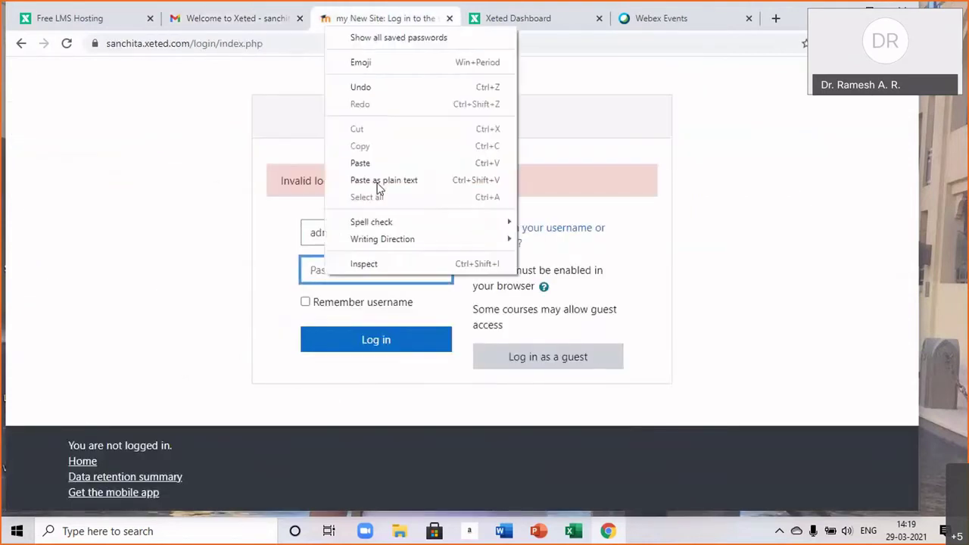
click(381, 160)
click(379, 345)
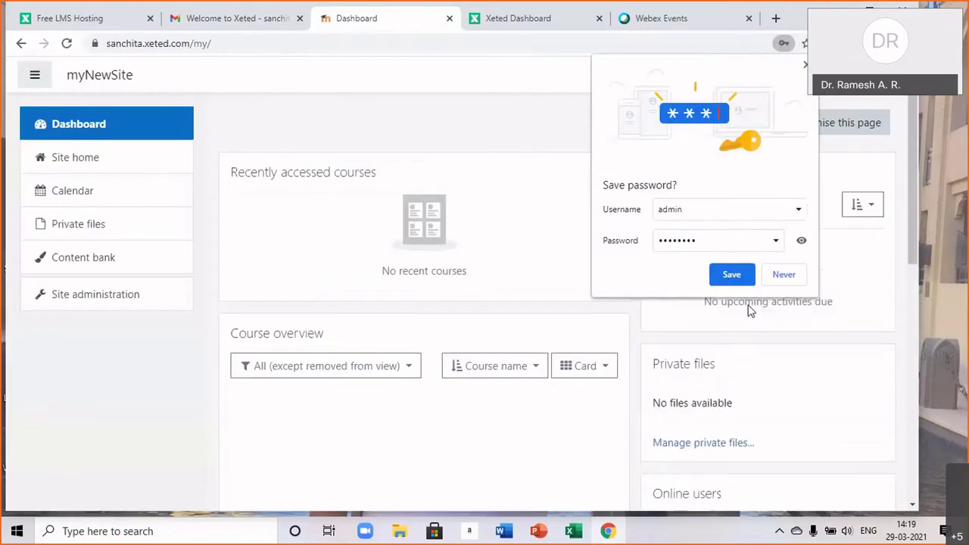
click(784, 275)
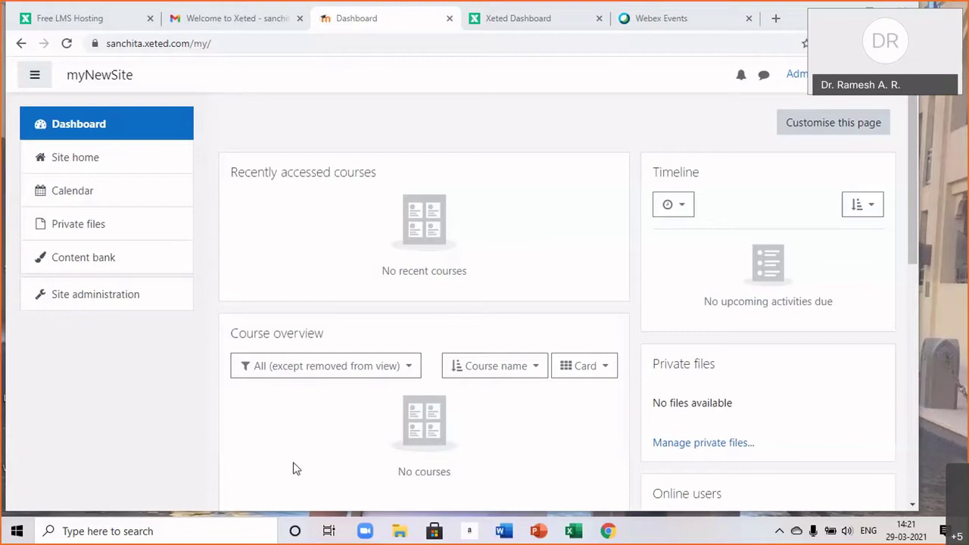
click(780, 533)
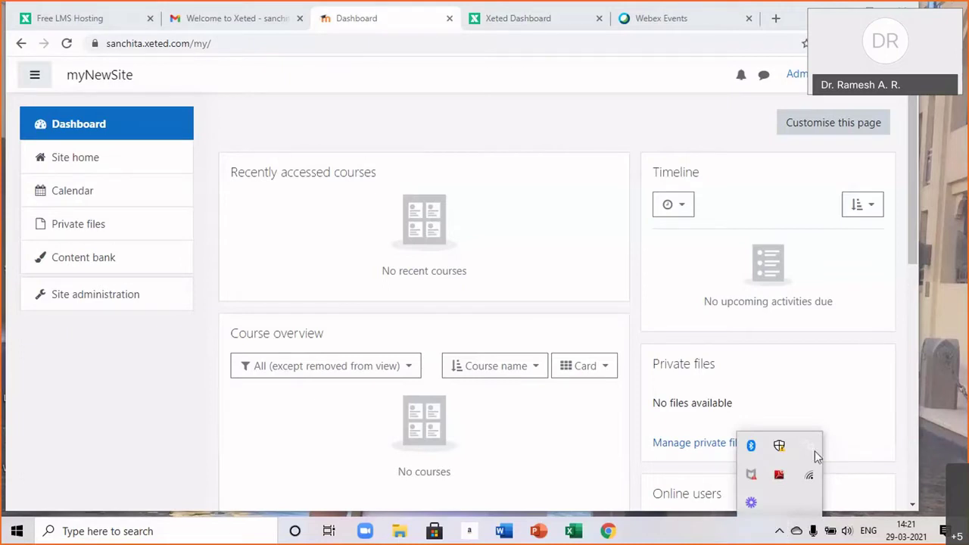
click(780, 533)
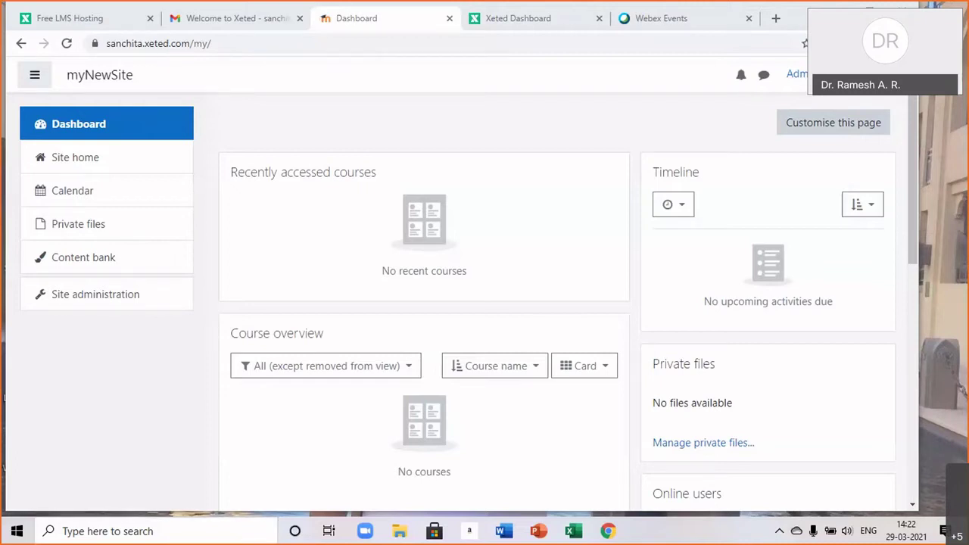
Open the form for adding a new course from the course settings in Site administration.
click(82, 302)
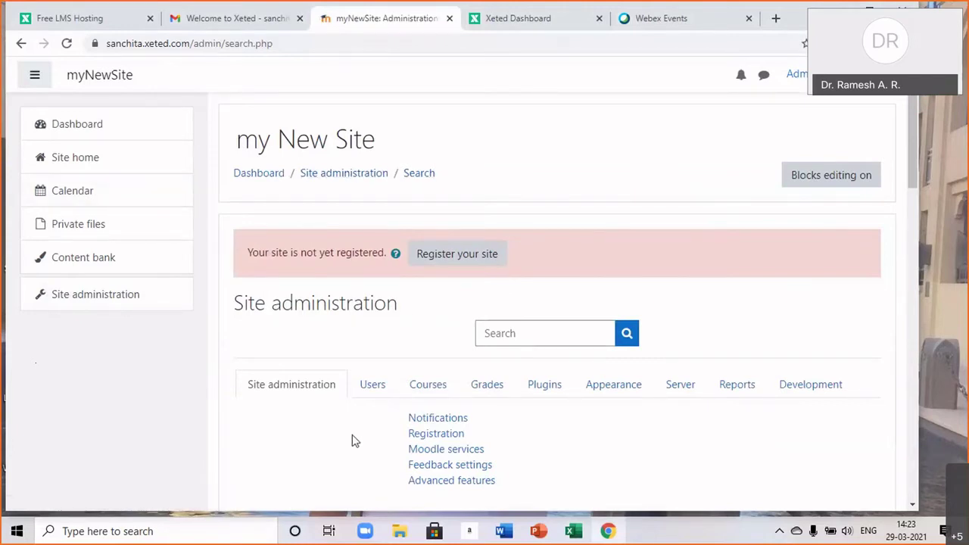
scroll(510, 423, down, 2)
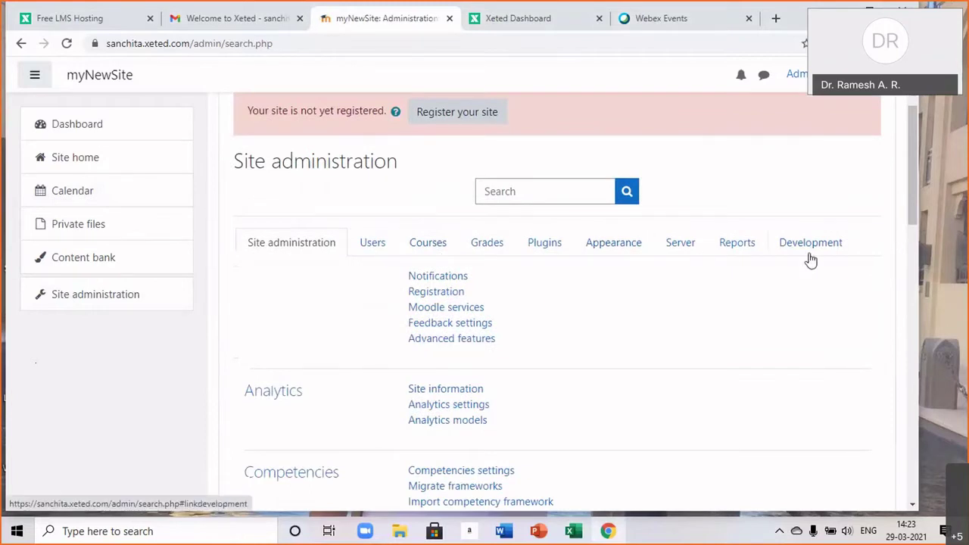
click(429, 246)
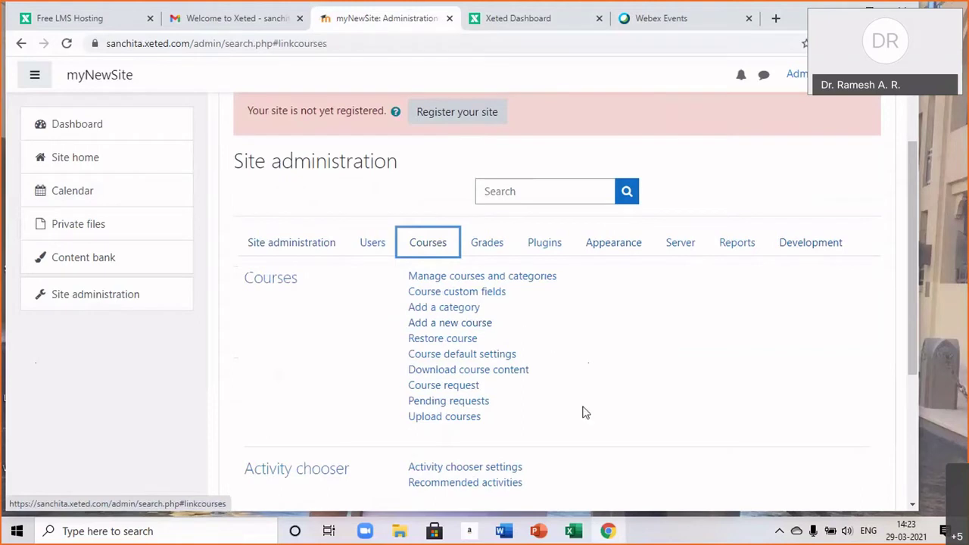
click(478, 326)
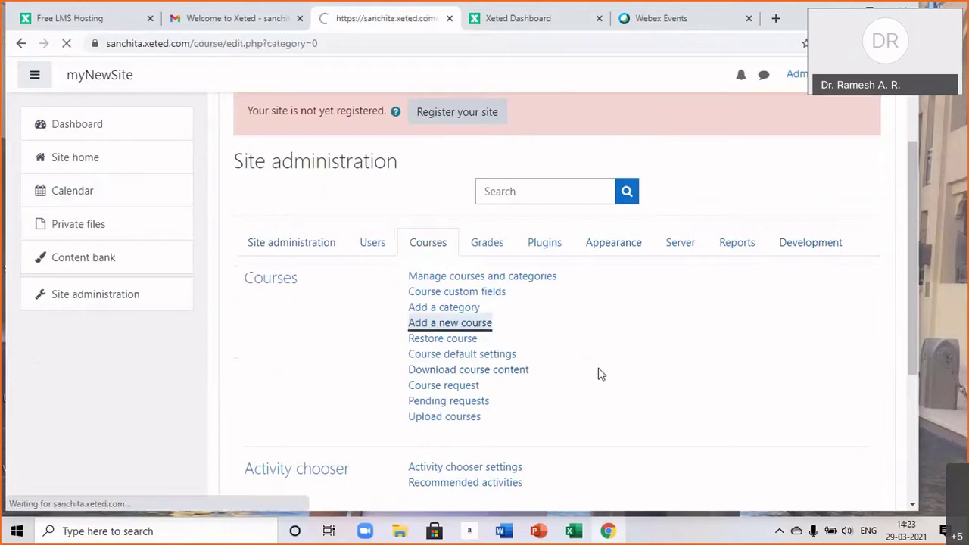
scroll(677, 375, down, 2)
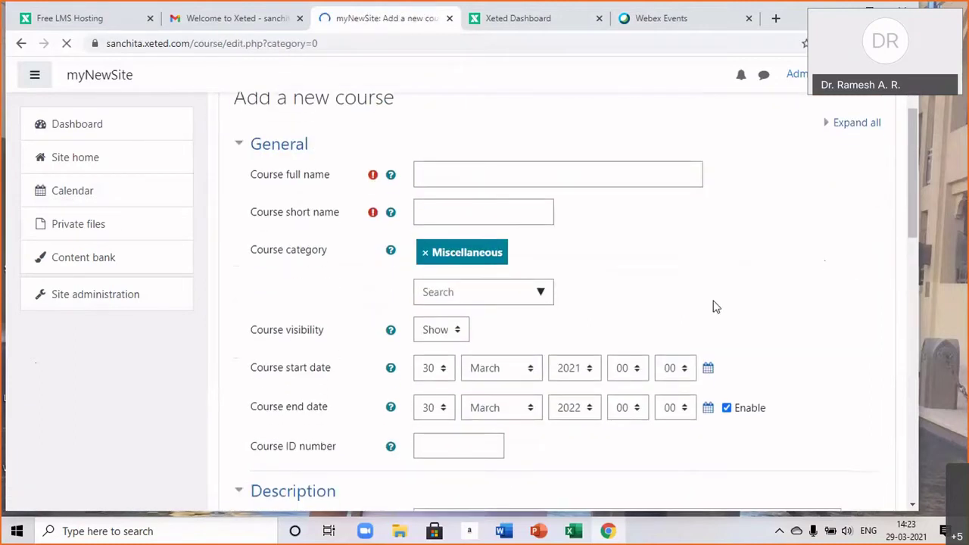
scroll(729, 320, up, 1)
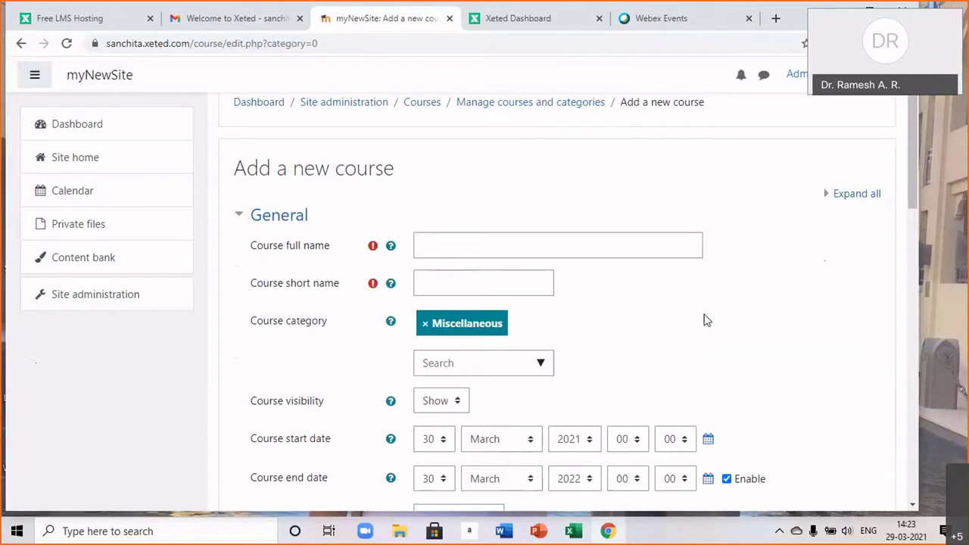
Enter World Classics as both the full name and the short name of the new course.
click(435, 243)
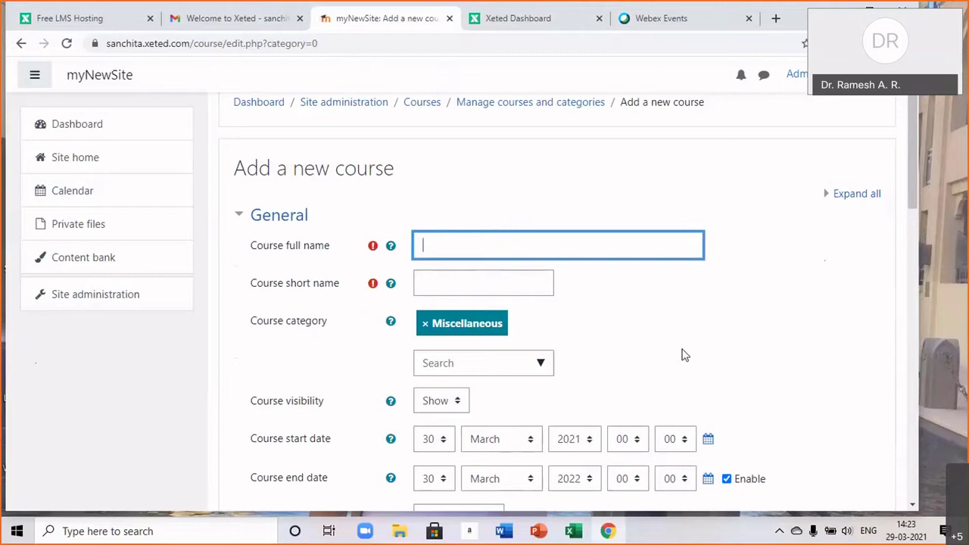
text(World Classics)
click(443, 283)
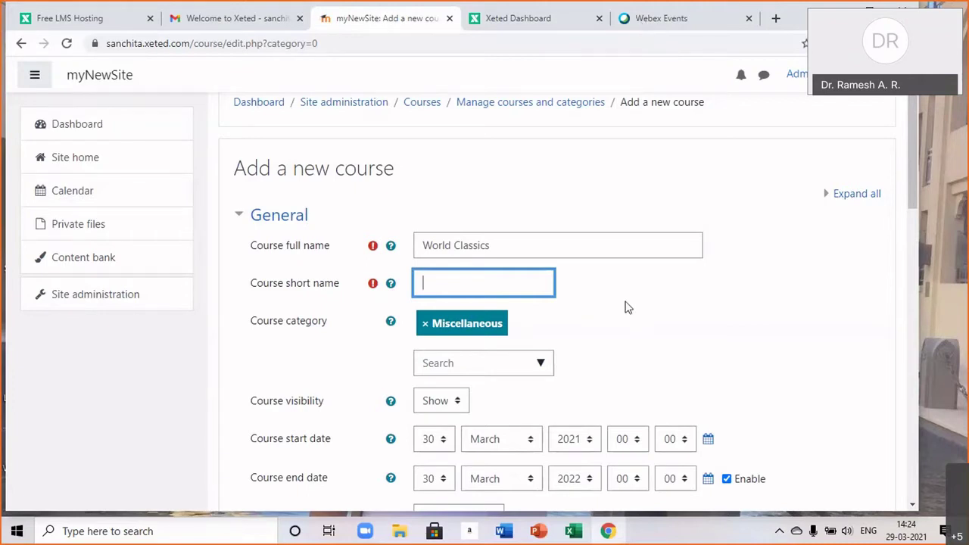
text(W)
text(C)
key(BackSpace)
text(orld Classics)
Select 30 as the day of the course start date in March 2021.
scroll(655, 306, down, 1)
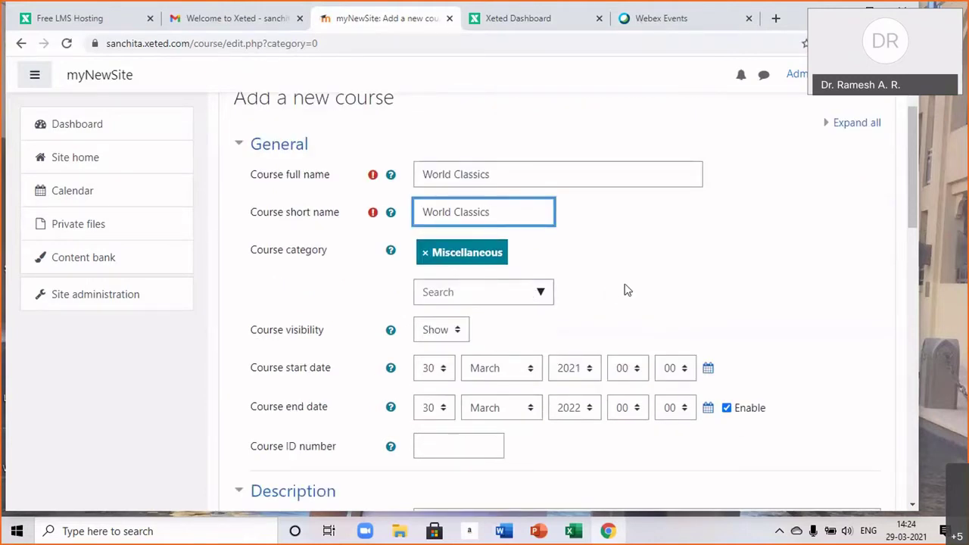
scroll(635, 278, down, 1)
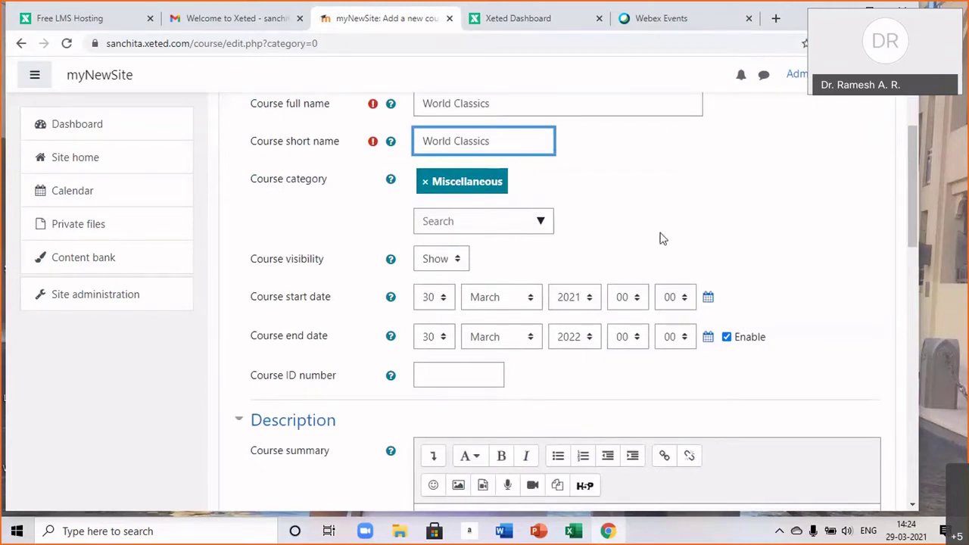
scroll(541, 389, down, 1)
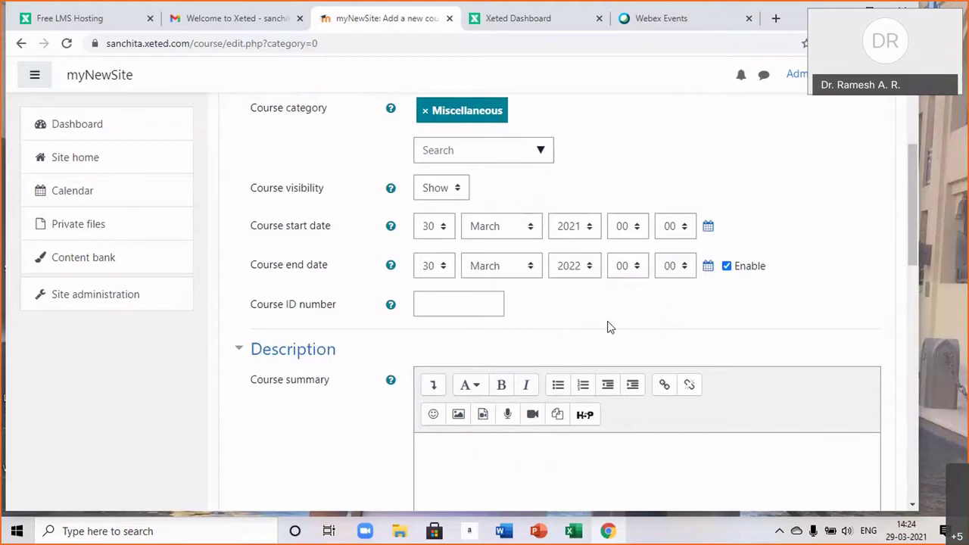
click(443, 231)
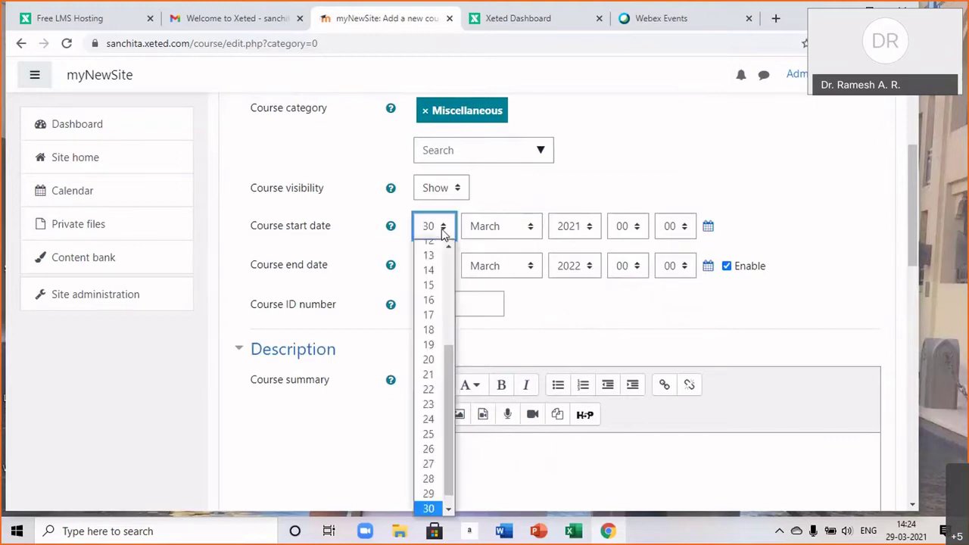
click(429, 507)
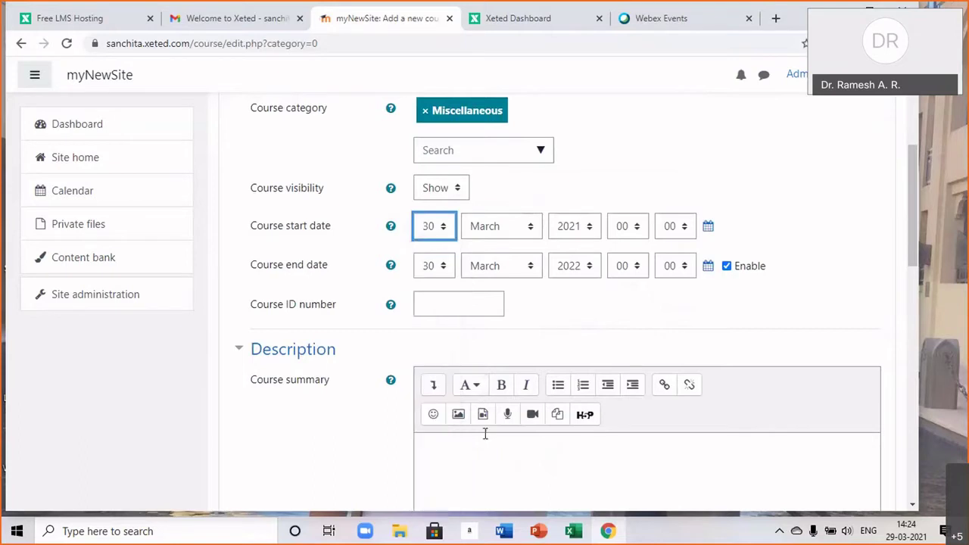
key(Up)
Leave the remaining course settings at their defaults, then save and display the World Classics course.
scroll(601, 301, down, 2)
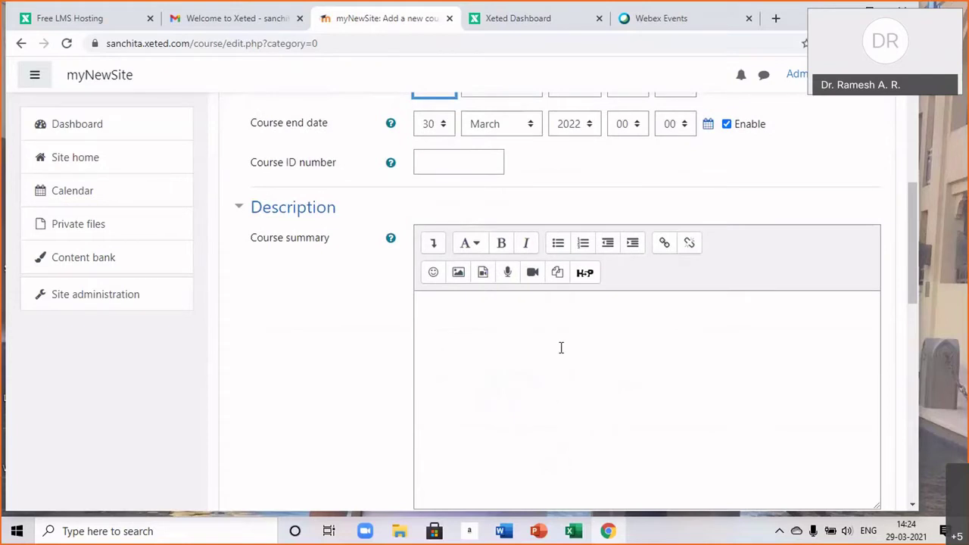
scroll(561, 348, down, 2)
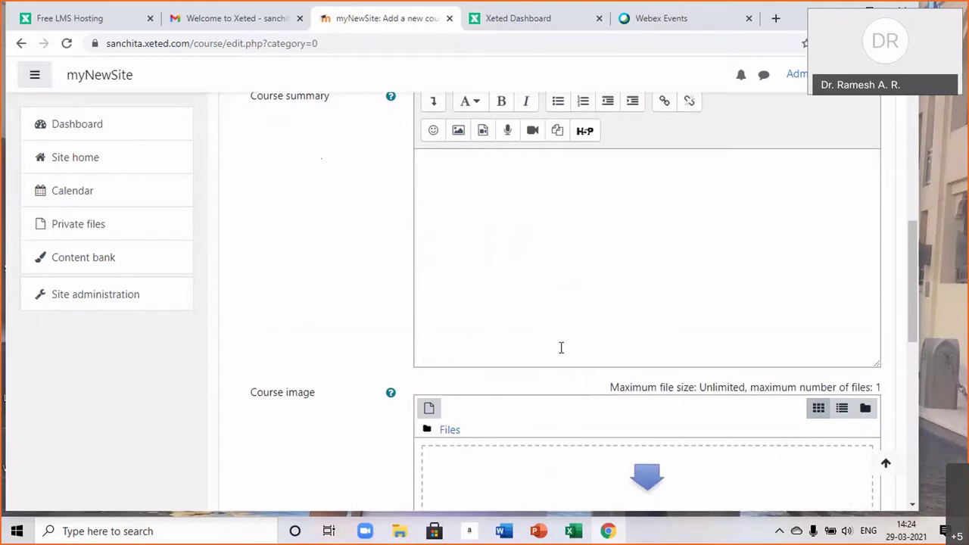
scroll(561, 347, down, 2)
scroll(561, 352, down, 2)
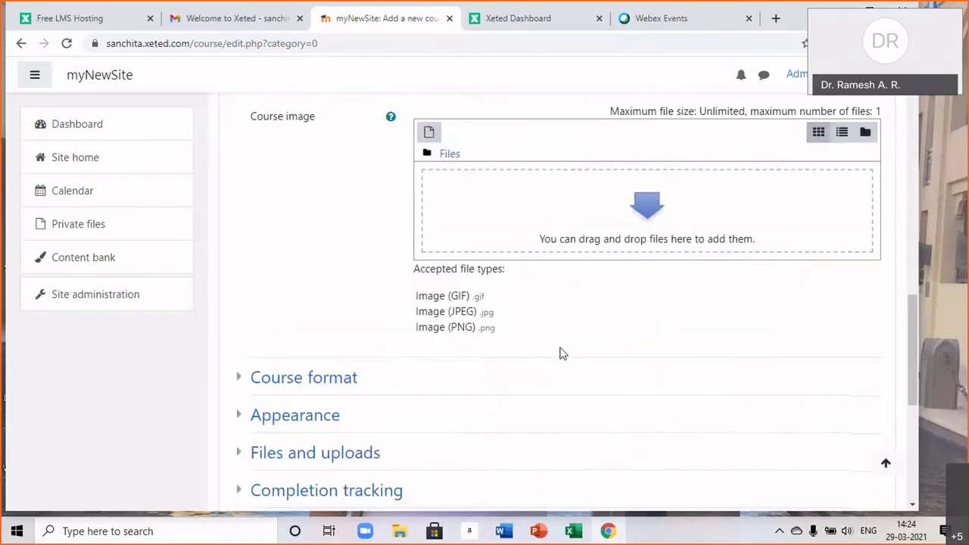
scroll(561, 352, down, 5)
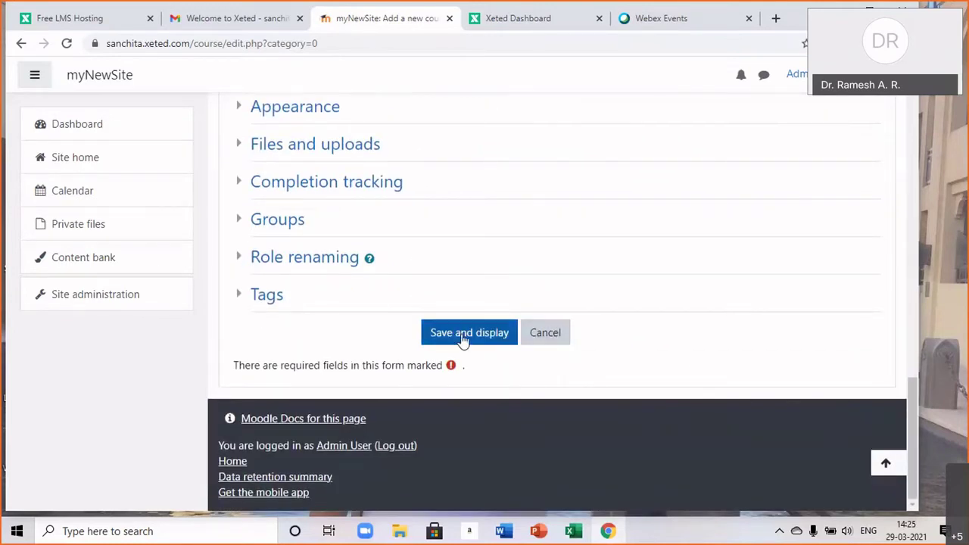
click(463, 340)
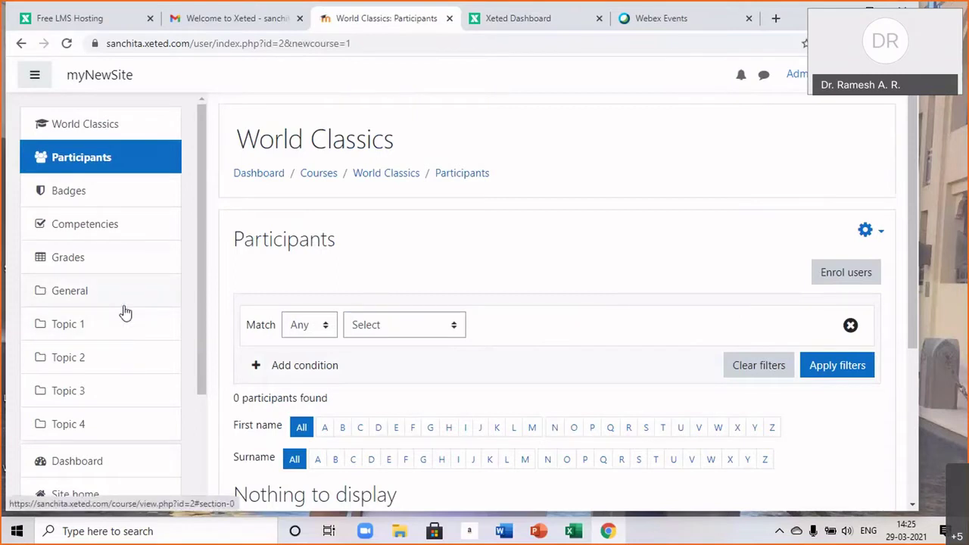
Go to the site home and open the World Classics course page to review its topic sections.
scroll(137, 199, down, 3)
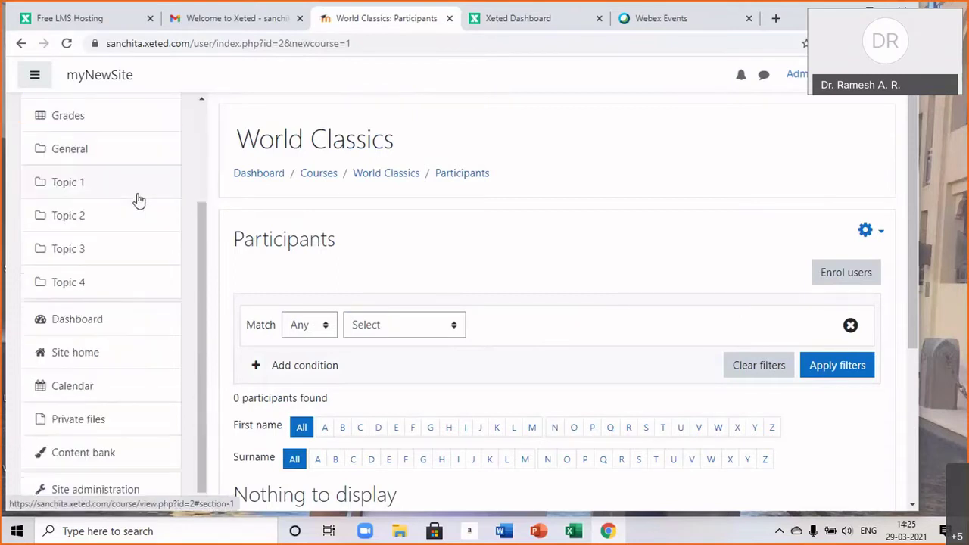
click(73, 348)
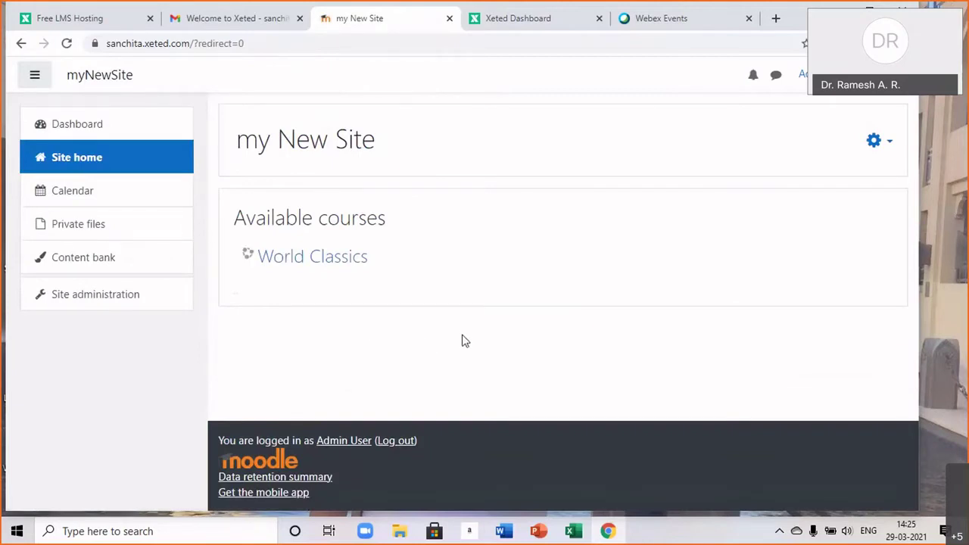
click(301, 263)
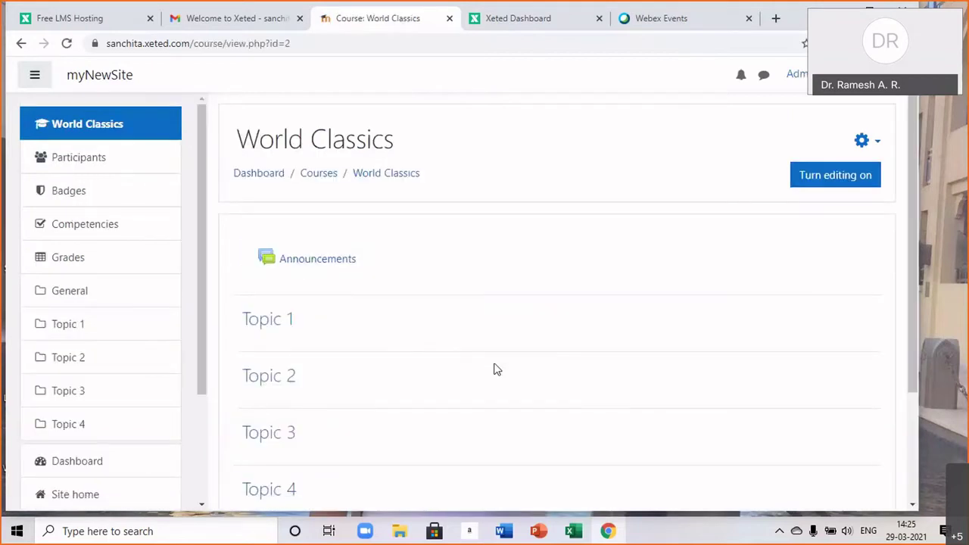
scroll(496, 369, down, 2)
scroll(496, 369, up, 2)
scroll(495, 371, down, 2)
scroll(492, 382, up, 1)
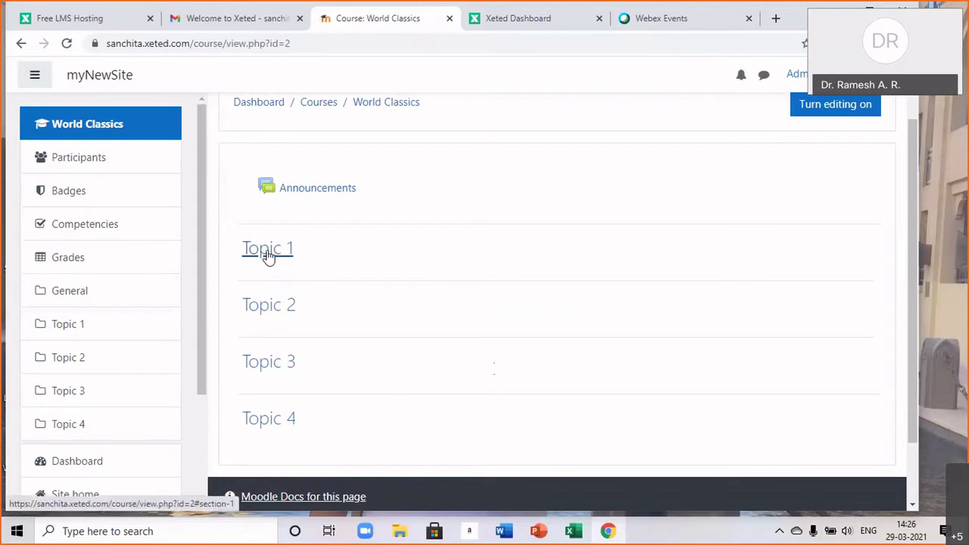
Turn editing on for the World Classics course and open Topic 1 for editing.
click(818, 111)
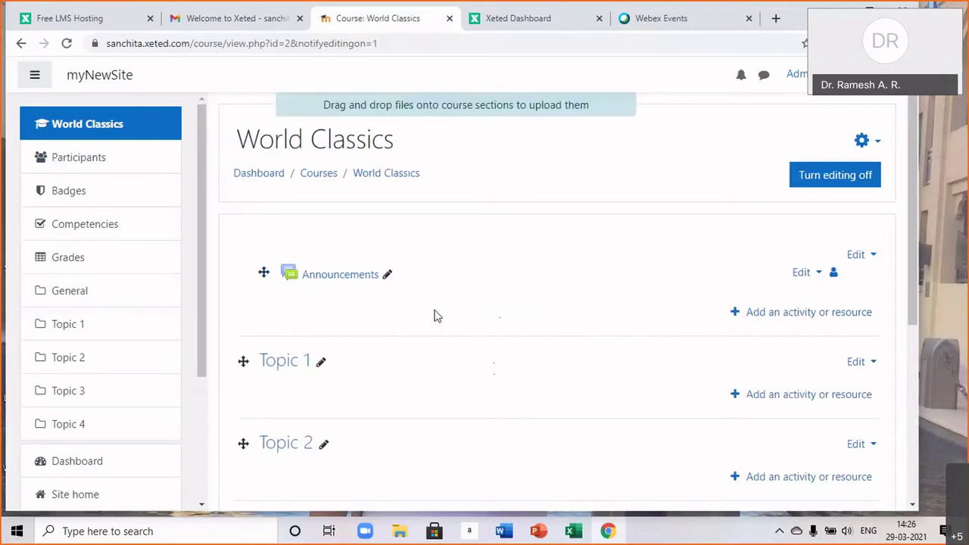
scroll(423, 388, down, 2)
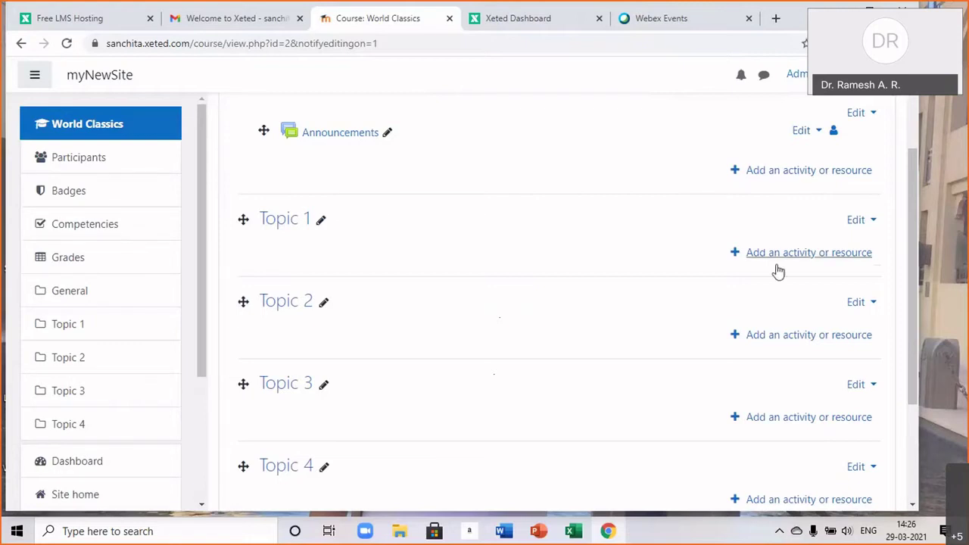
click(850, 221)
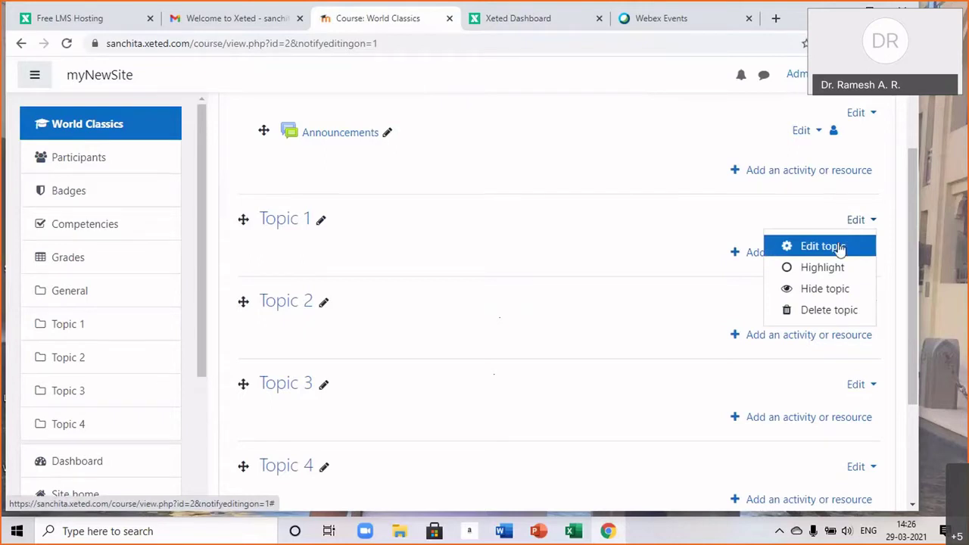
click(836, 247)
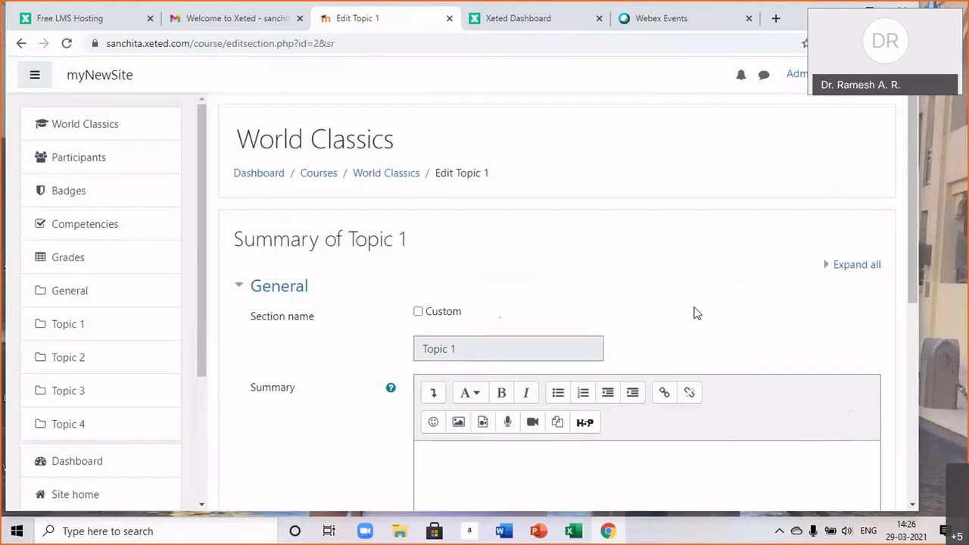
Enable a custom section name for Topic 1 and name it Course overview.
click(417, 311)
scroll(692, 271, down, 2)
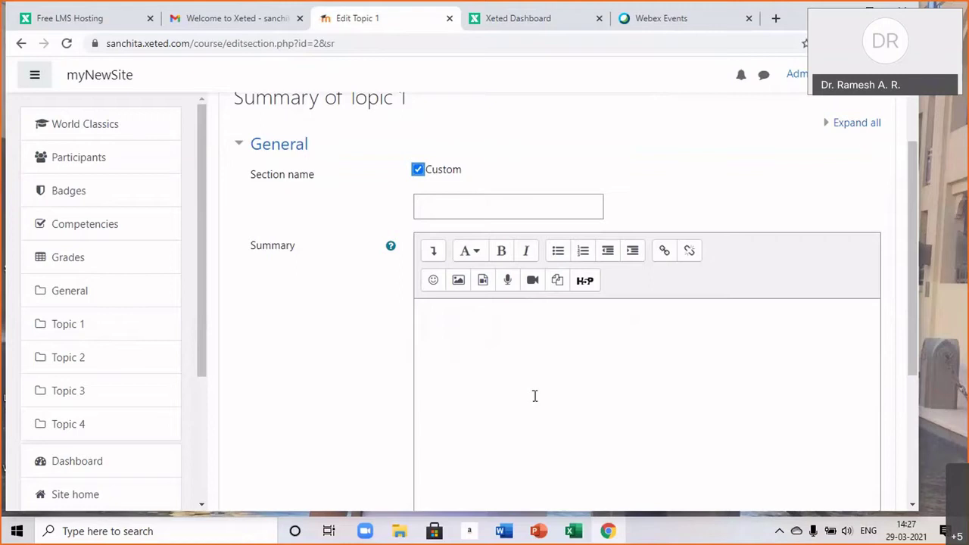
scroll(535, 396, up, 1)
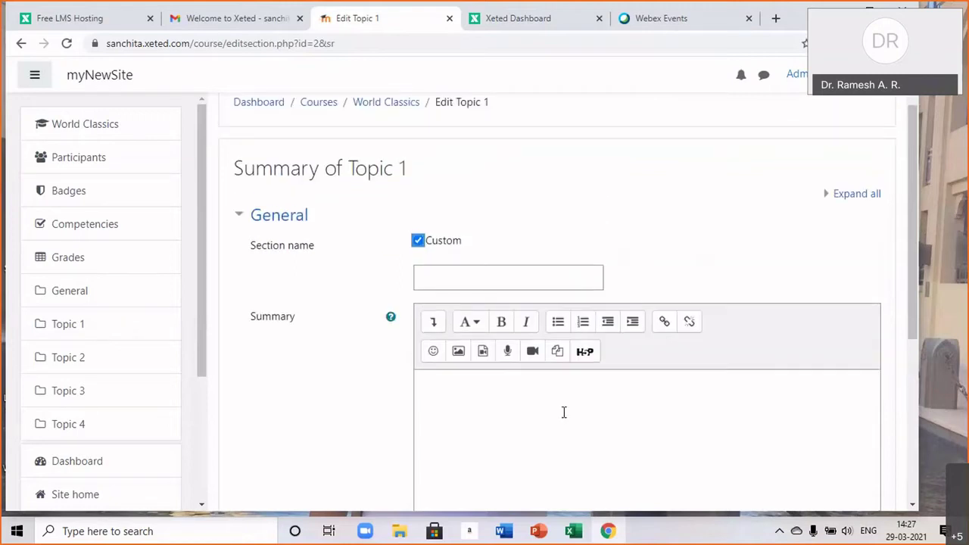
click(427, 280)
text(Ab)
key(BackSpace)
key(BackSpace)
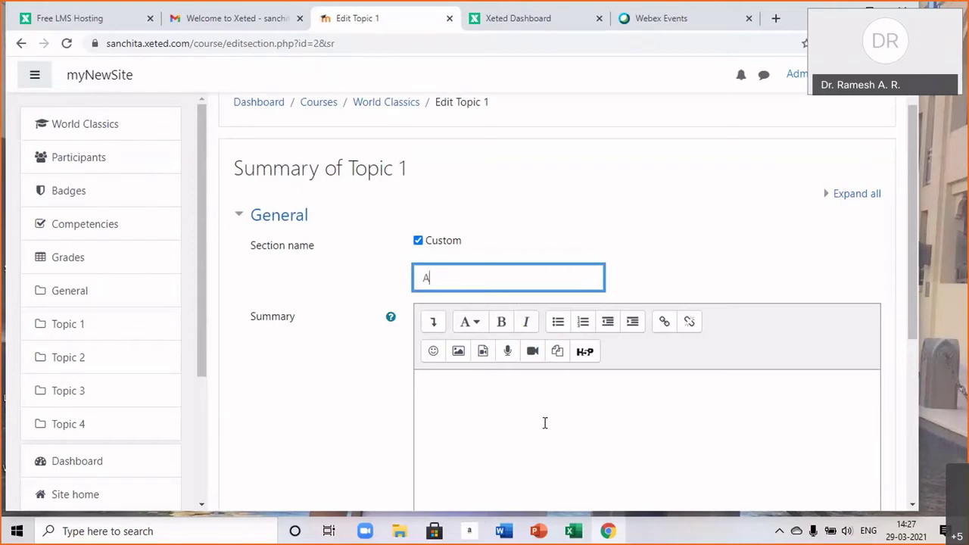
text(Cour)
text(se iverv)
text(===)
key(BackSpace)
key(BackSpace)
key(BackSpace)
key(BackSpace)
key(BackSpace)
key(BackSpace)
key(BackSpace)
key(BackSpace)
text(overview)
scroll(666, 253, down, 1)
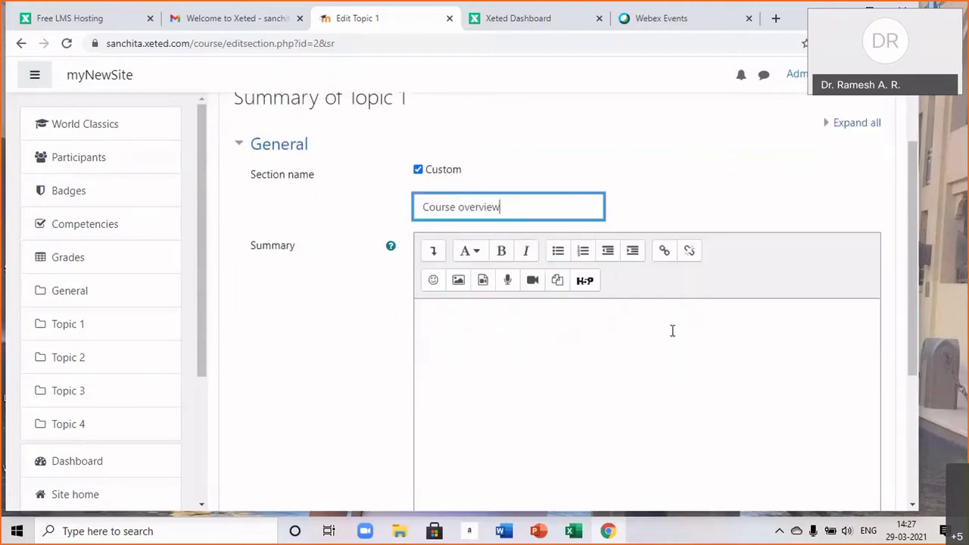
scroll(665, 356, down, 1)
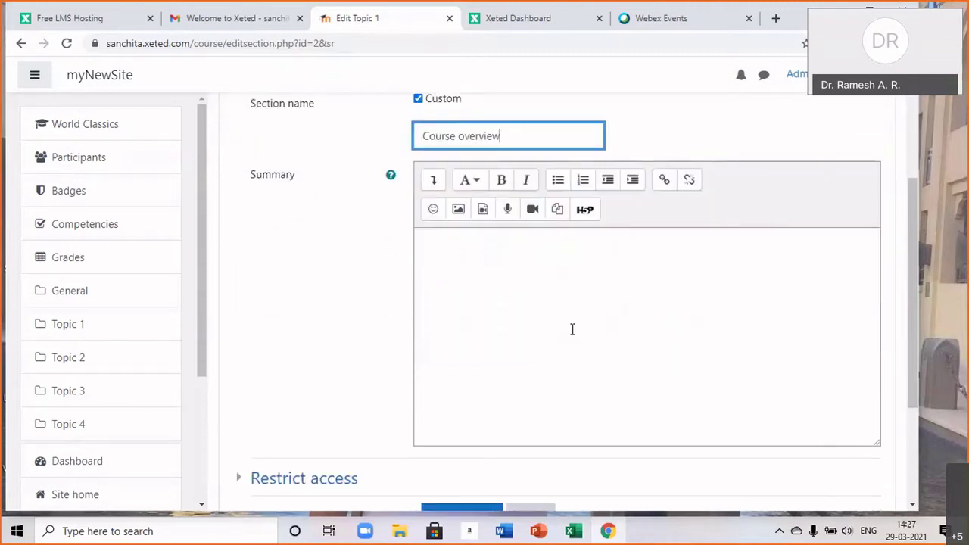
Enter the section summary "This course is intended for Semester VI students of BA English, Univ of Kerala.".
click(438, 252)
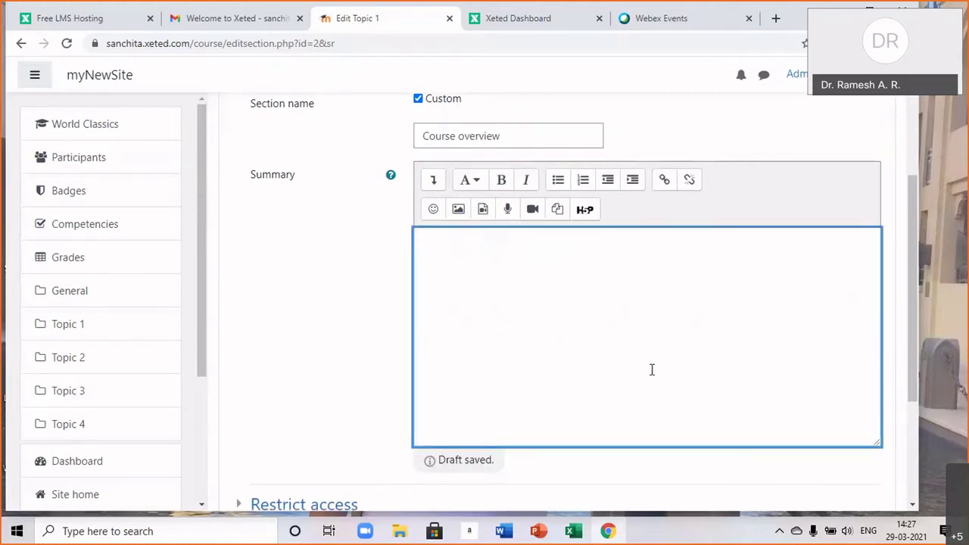
scroll(651, 370, up, 2)
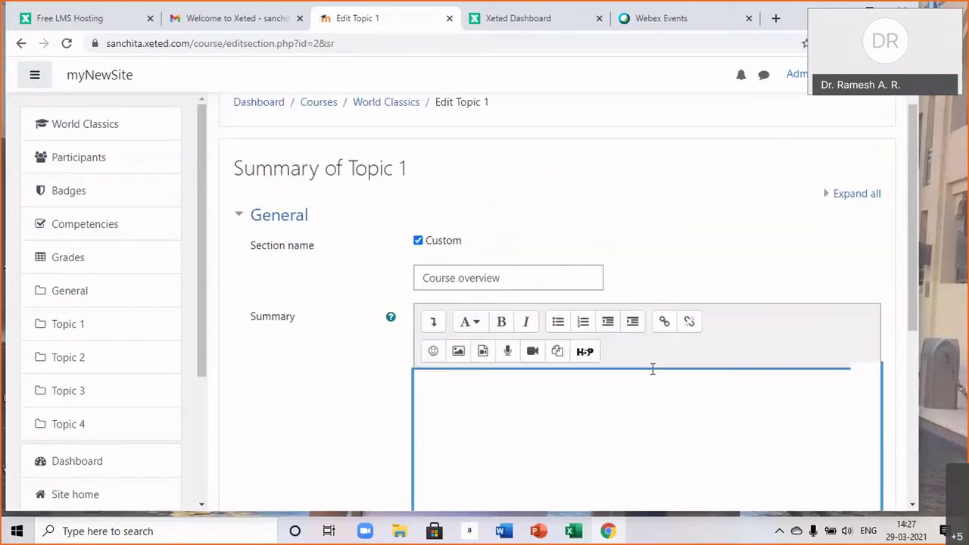
scroll(653, 371, down, 1)
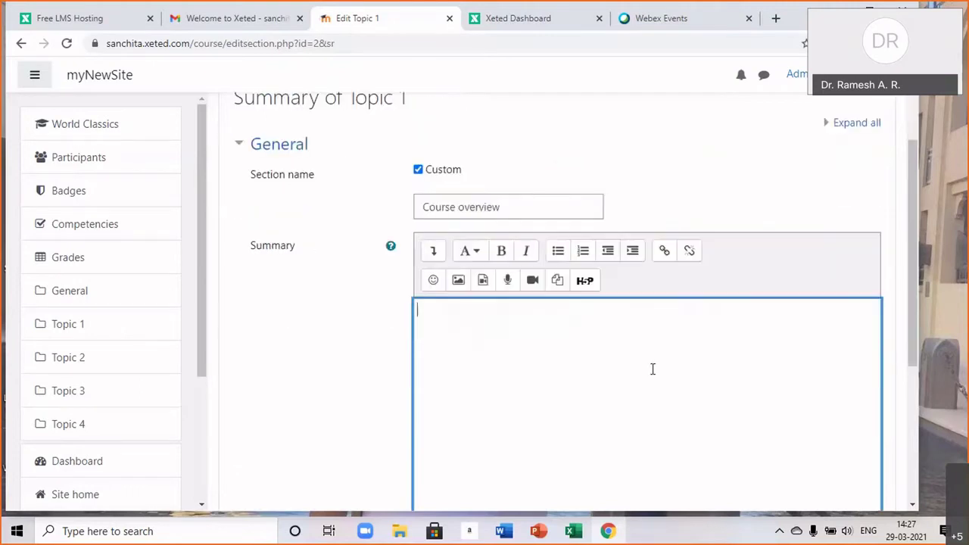
scroll(653, 368, down, 1)
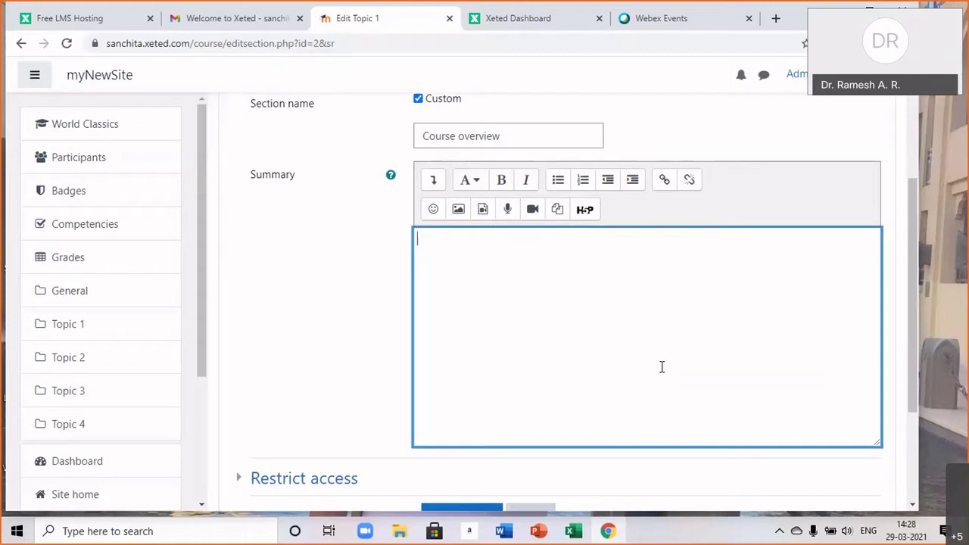
text(This cour)
text(is intedne)
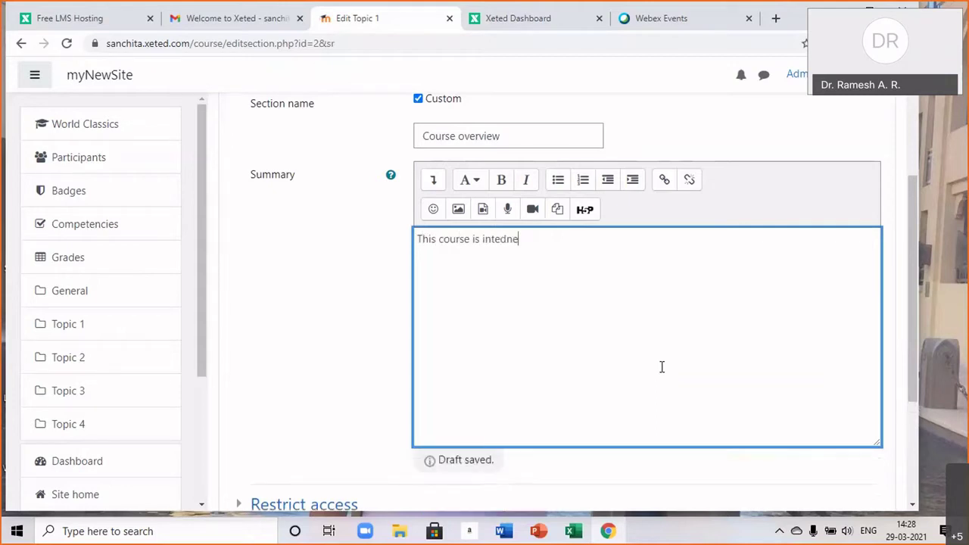
key(BackSpace)
key(BackSpace)
key(BackSpace)
text(nded for Semeste)
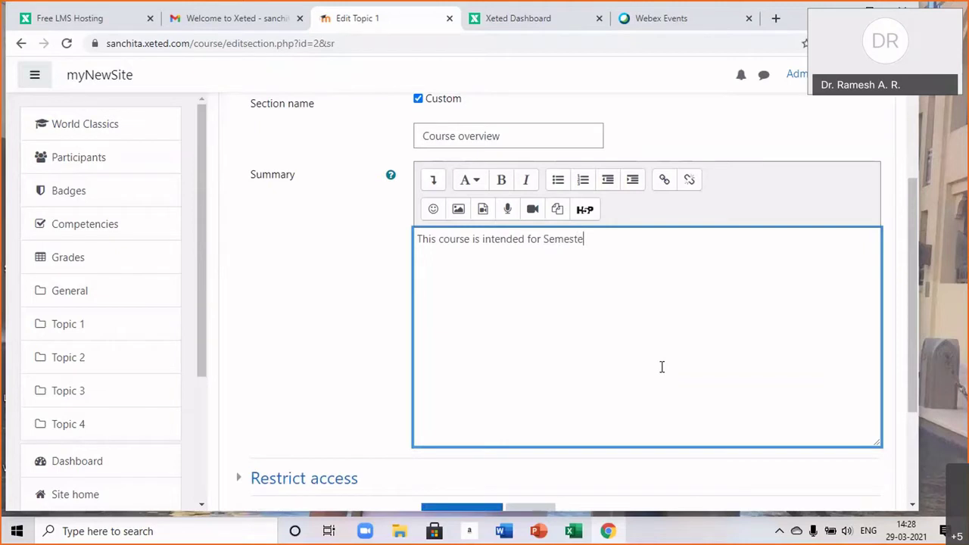
text(r Vi students)
click(595, 280)
key(BackSpace)
text(I)
text( of Ba)
key(BackSpace)
text(A English)
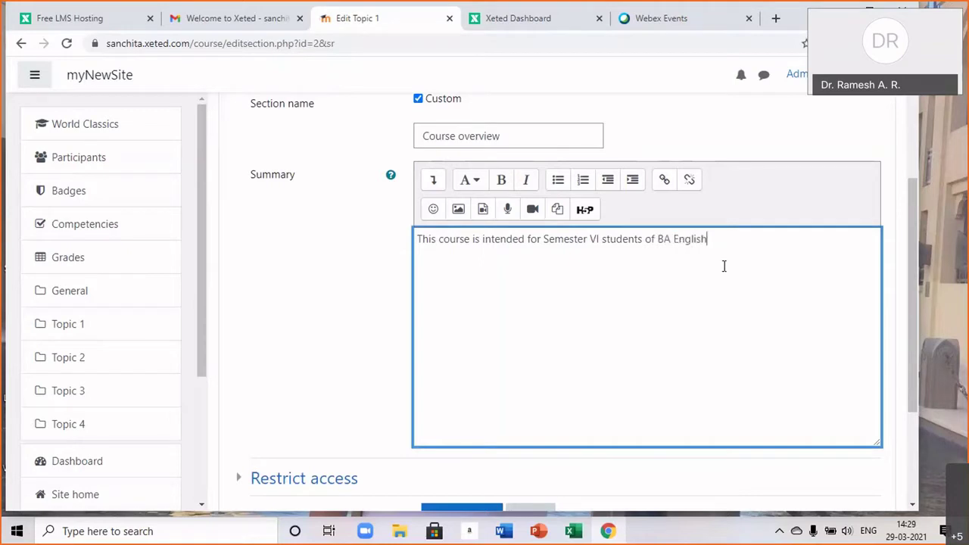
text(, Univ of Kerala.)
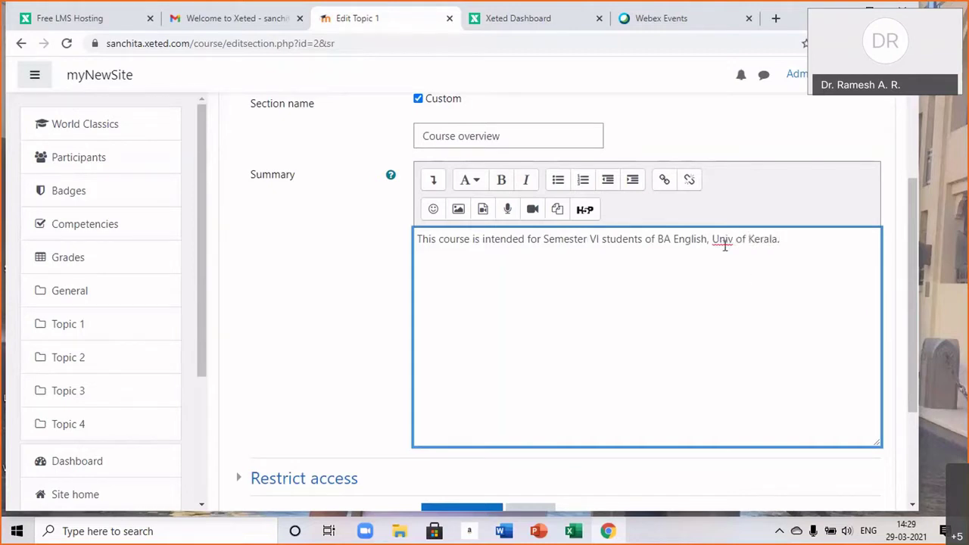
Expand the abbreviation Univ to University in the summary and save the section's changes.
right_click(725, 248)
click(714, 274)
click(714, 274)
click(733, 246)
text(ersity)
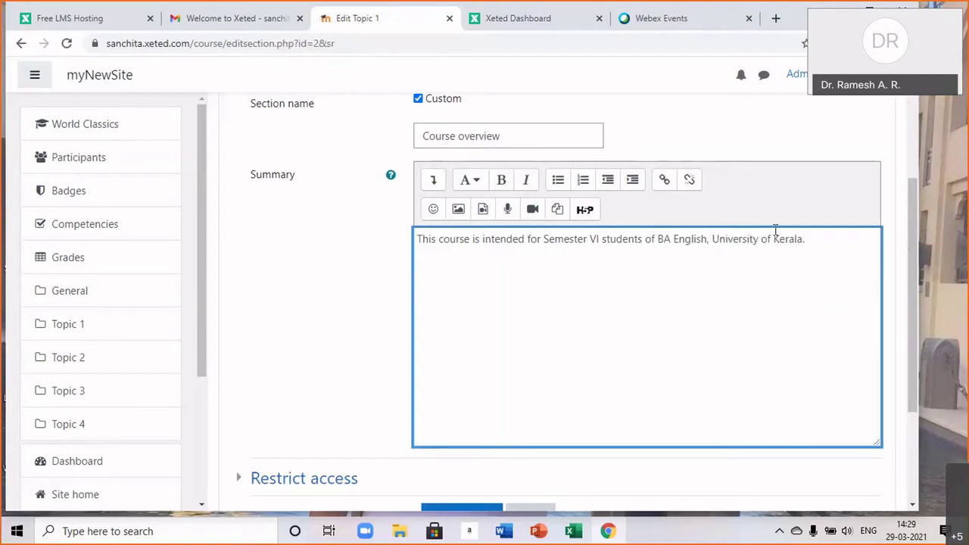
scroll(788, 312, down, 1)
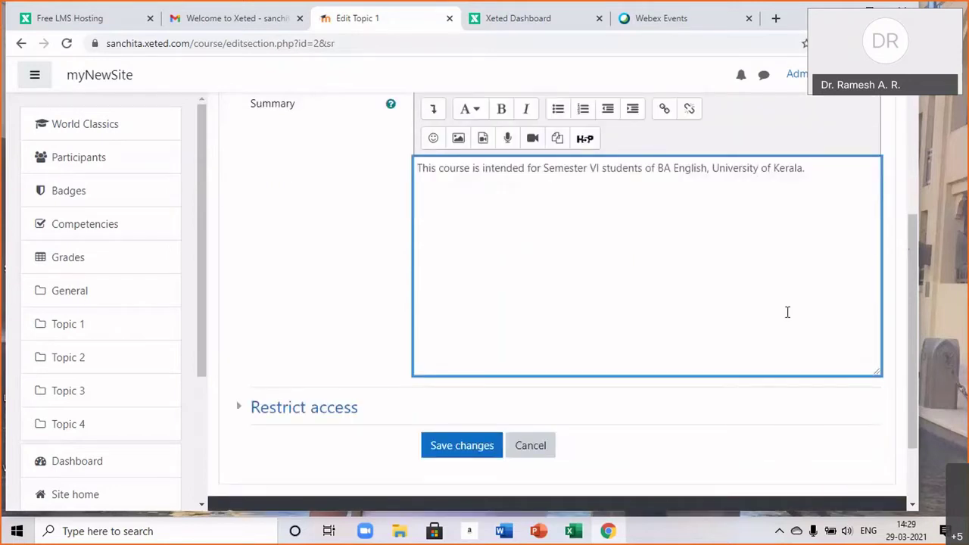
scroll(787, 311, down, 1)
scroll(788, 312, up, 1)
click(444, 445)
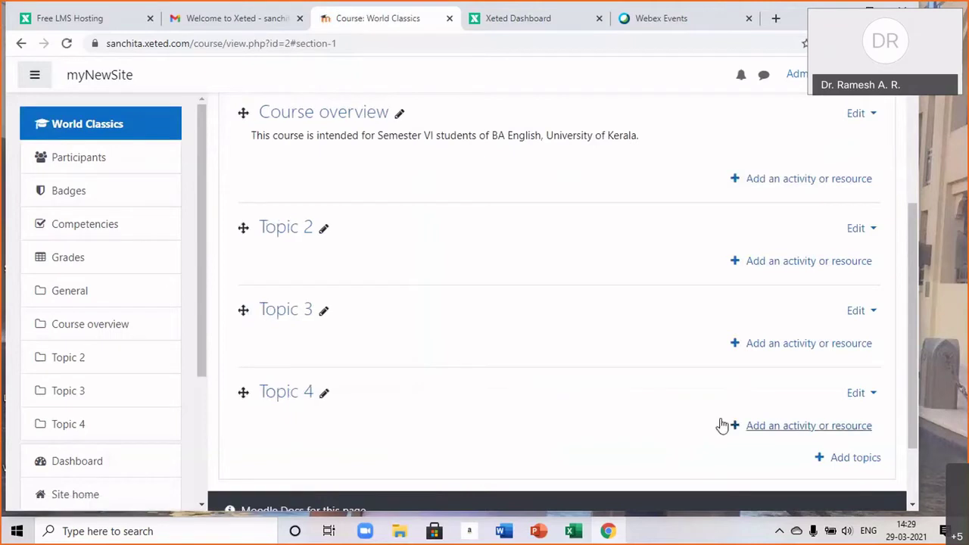
Reopen the Course overview section for editing, review its name and summary, and save it without edits.
scroll(727, 426, up, 2)
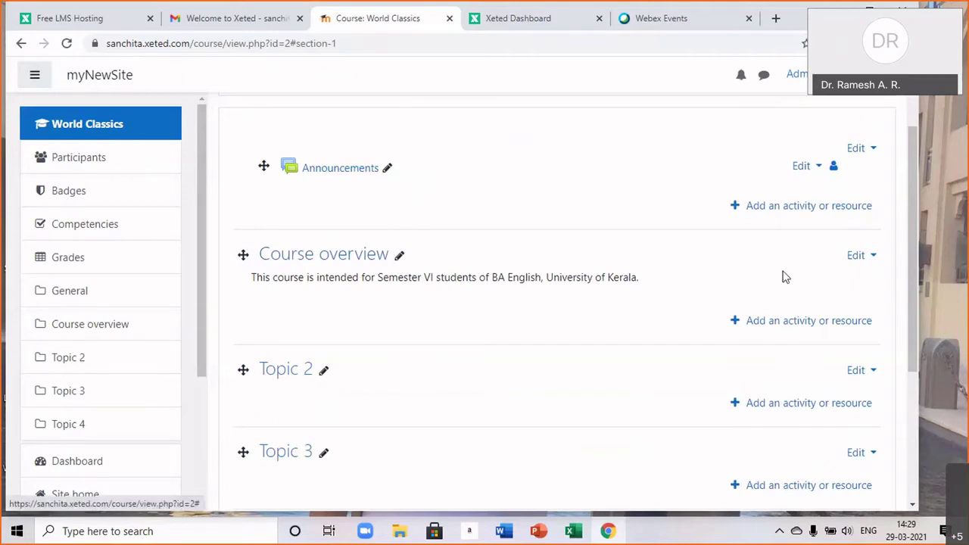
click(856, 257)
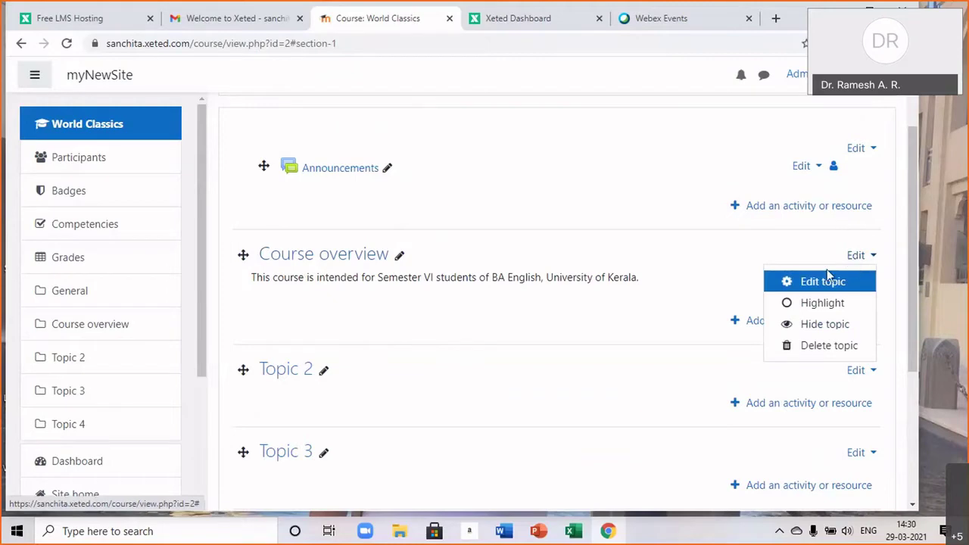
click(821, 291)
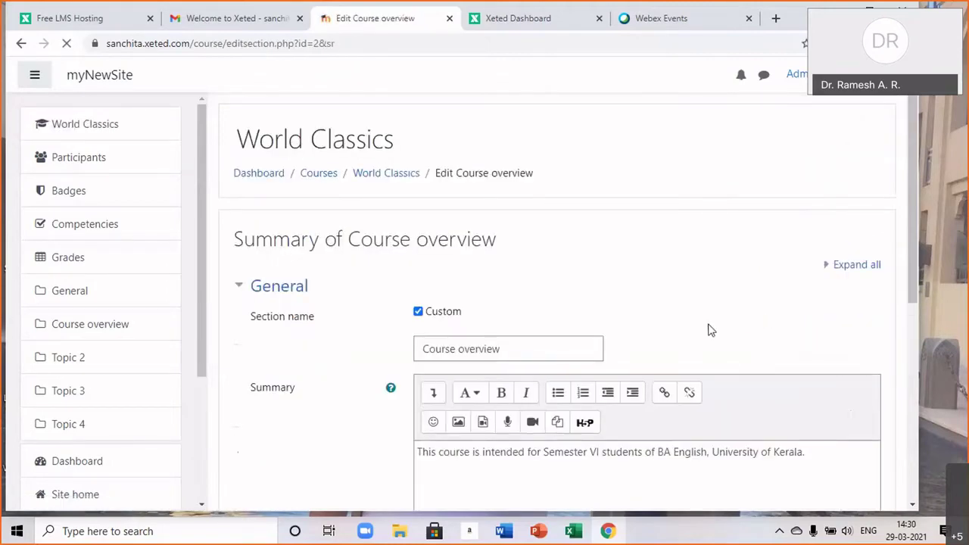
scroll(709, 330, down, 4)
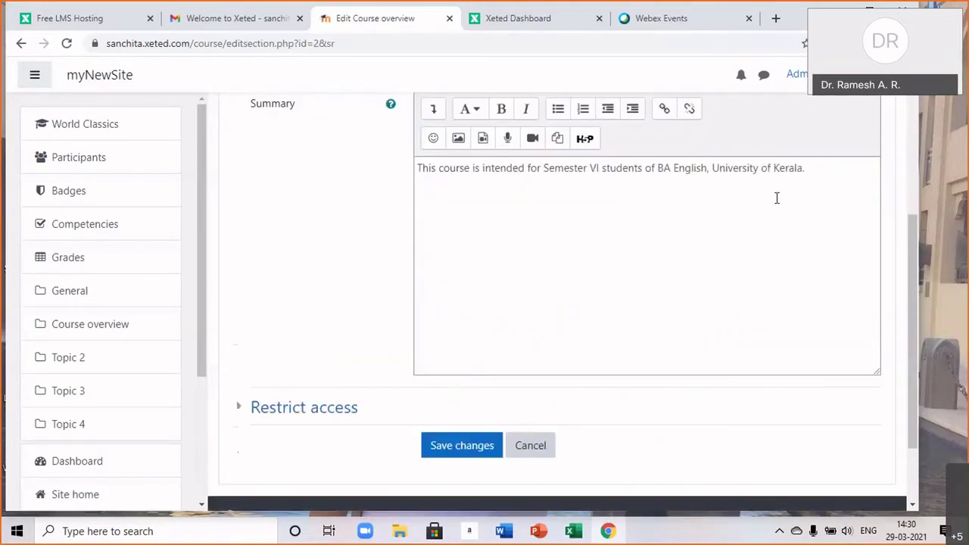
click(448, 446)
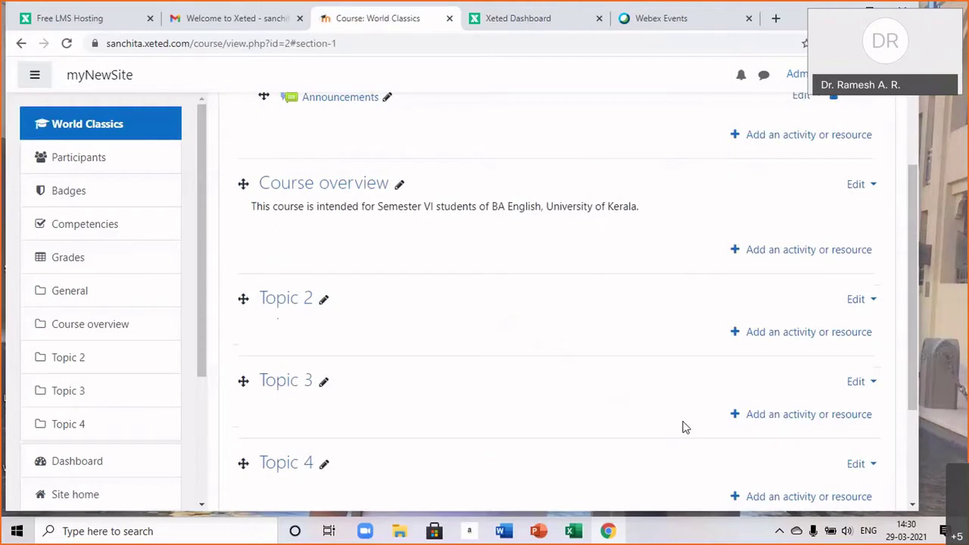
Open the Course overview section for editing and make the words Semester VI bold in its summary.
click(860, 184)
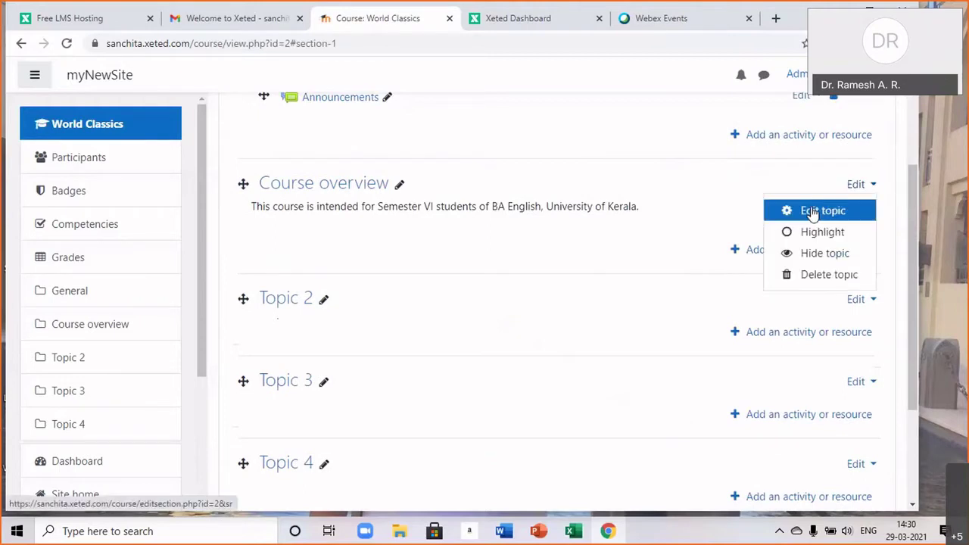
click(808, 215)
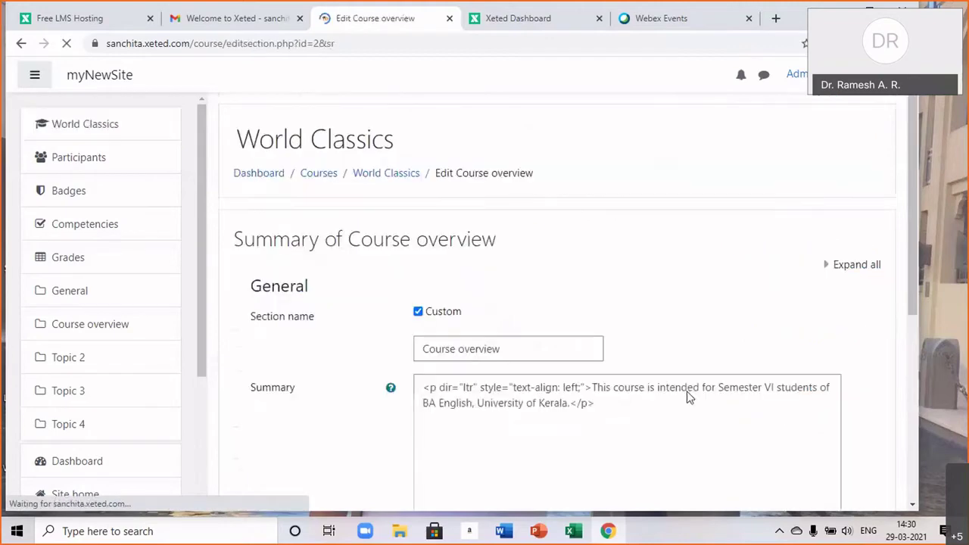
scroll(692, 392, down, 3)
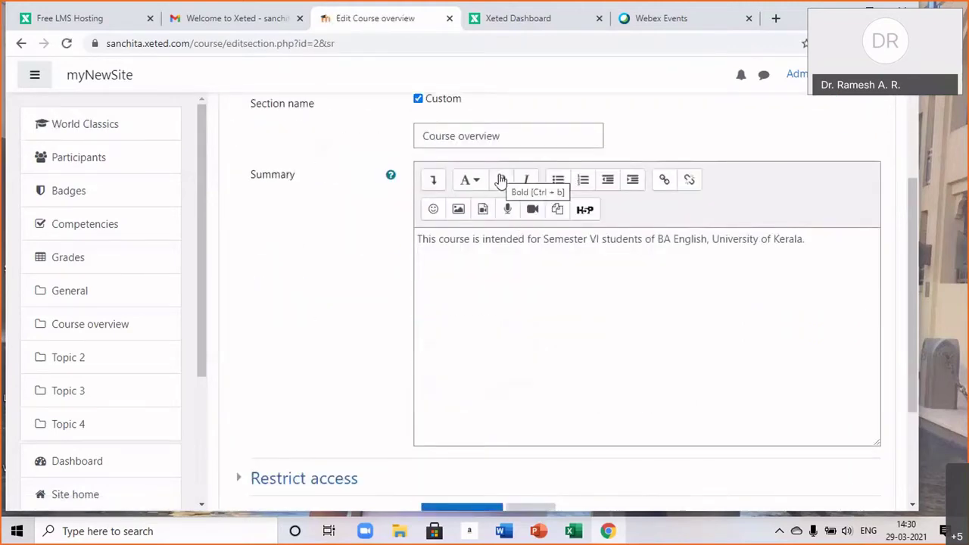
click(542, 236)
drag(542, 237, 600, 243)
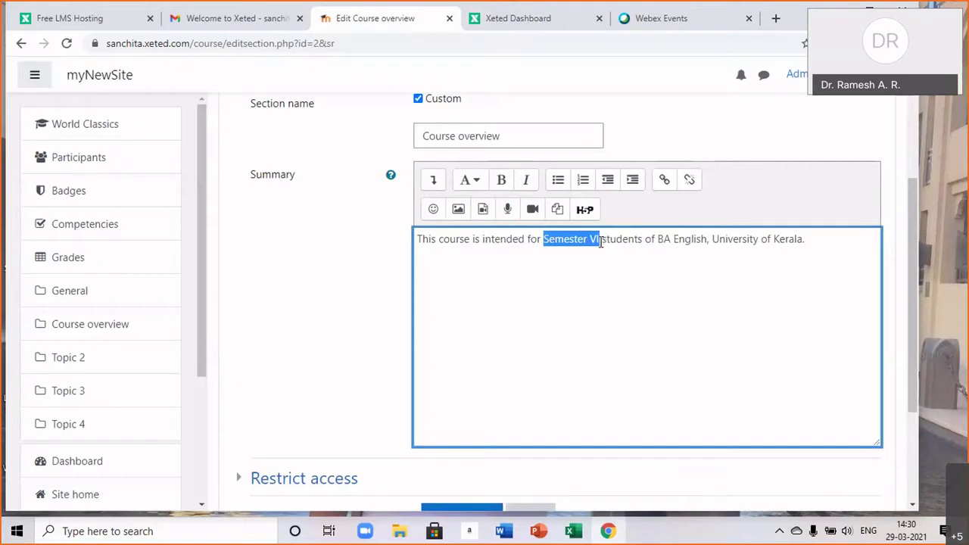
click(502, 182)
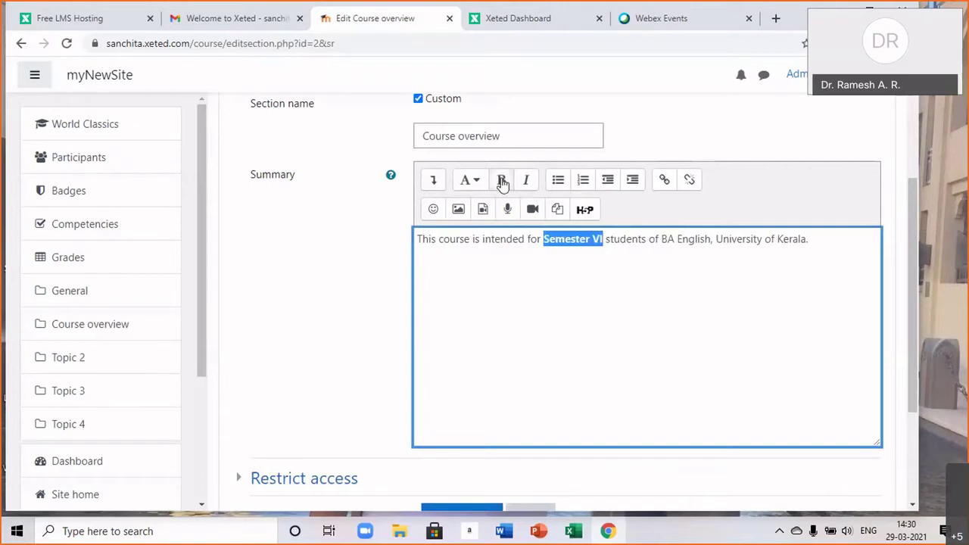
click(625, 310)
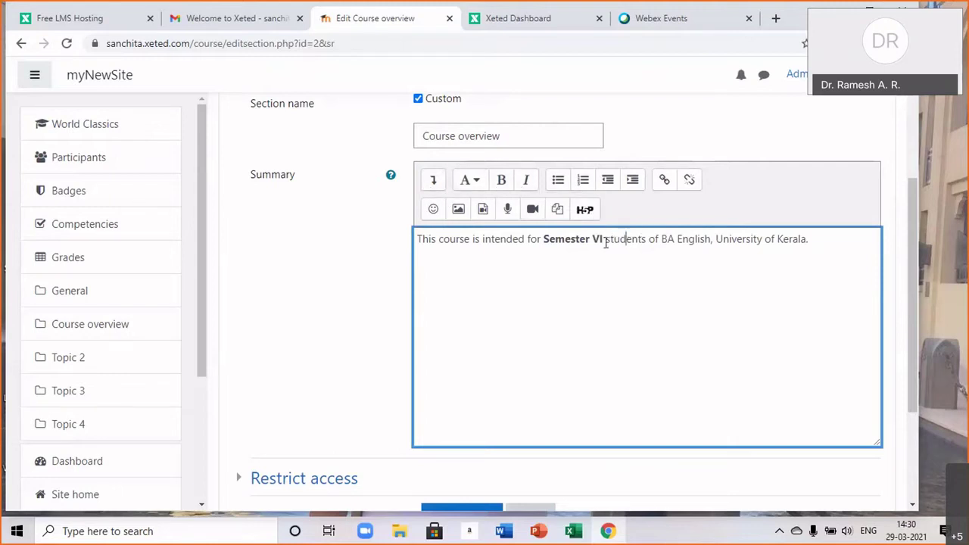
Underline the word course in the Course overview summary and save the section's changes.
scroll(655, 336, up, 1)
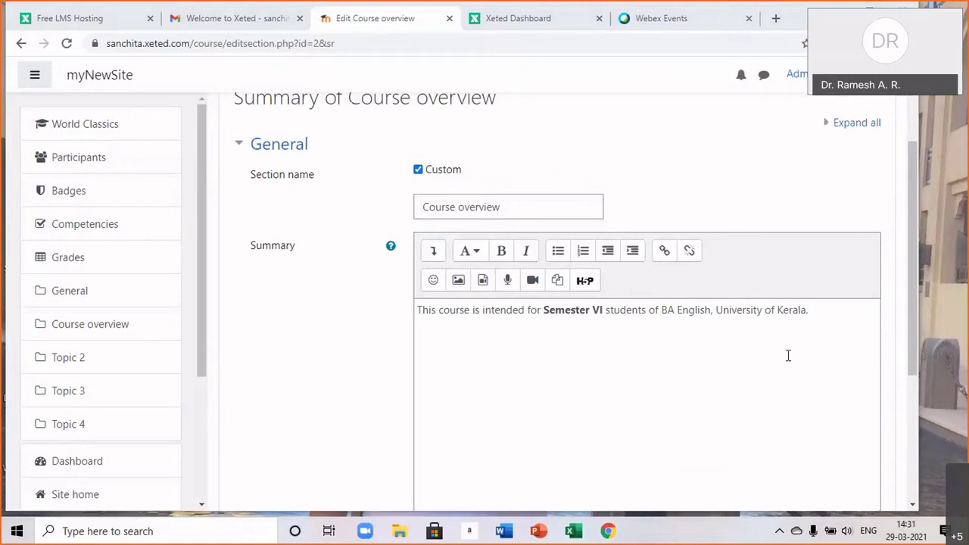
scroll(803, 358, down, 1)
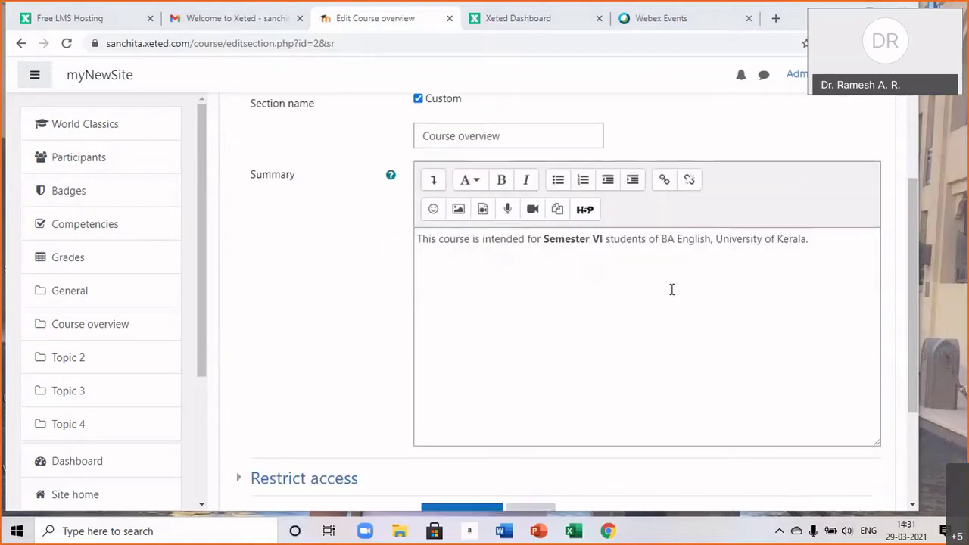
click(433, 181)
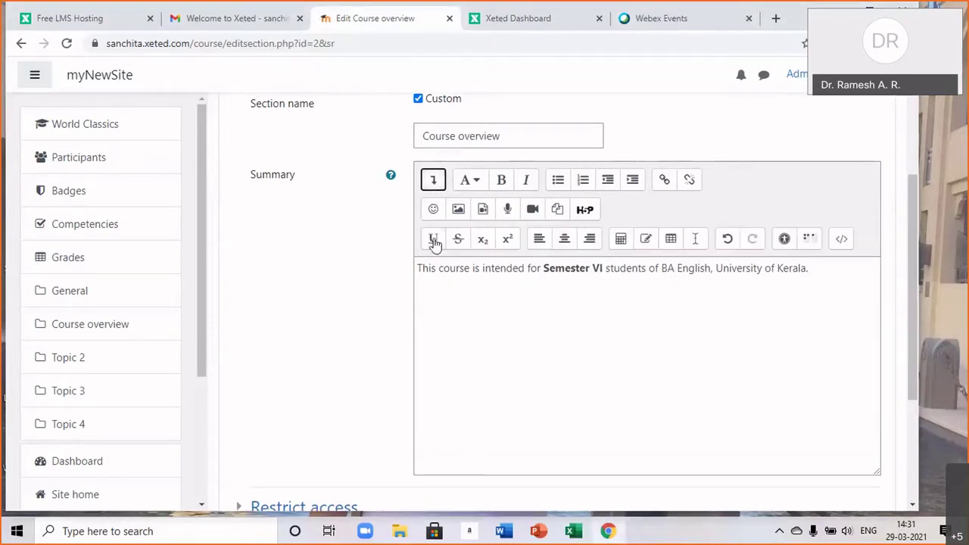
drag(439, 268, 472, 267)
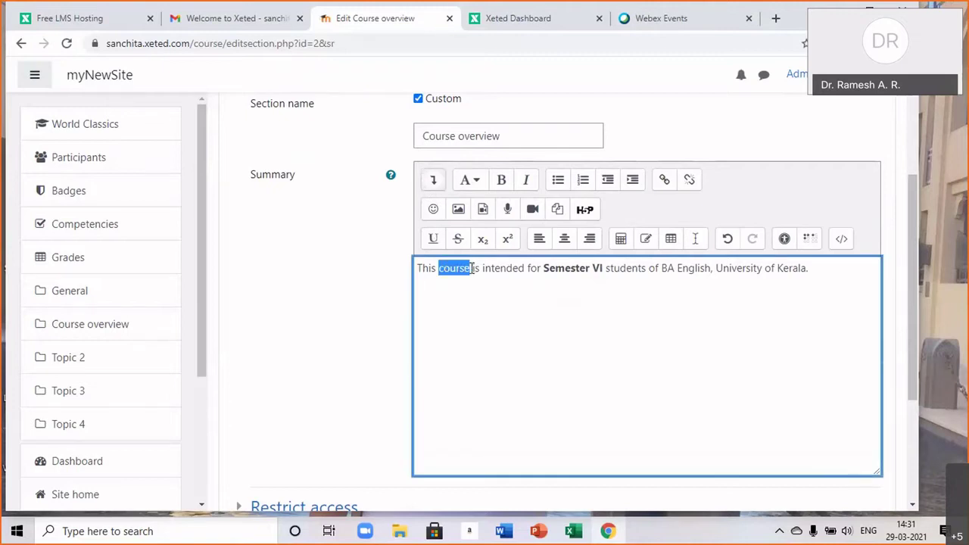
click(433, 238)
click(524, 316)
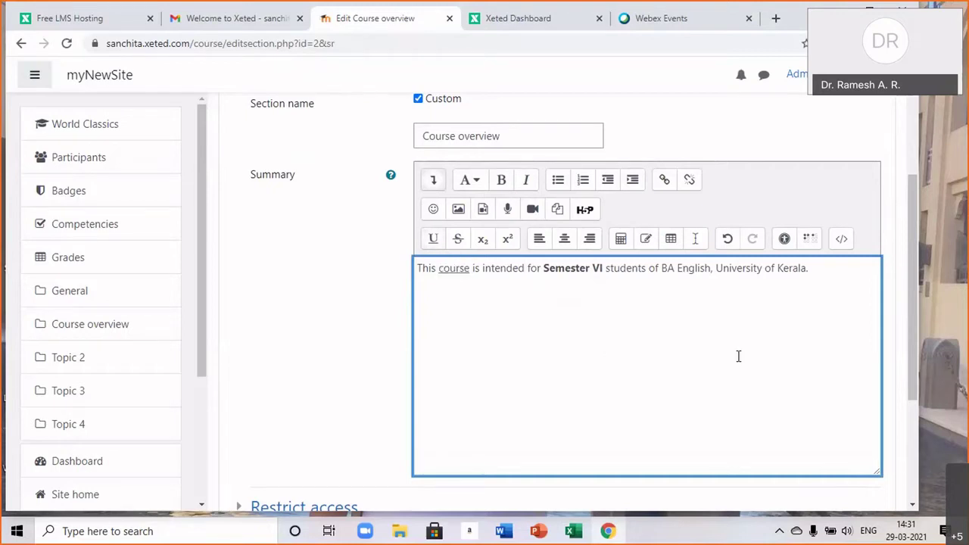
click(813, 274)
scroll(694, 355, down, 2)
click(459, 405)
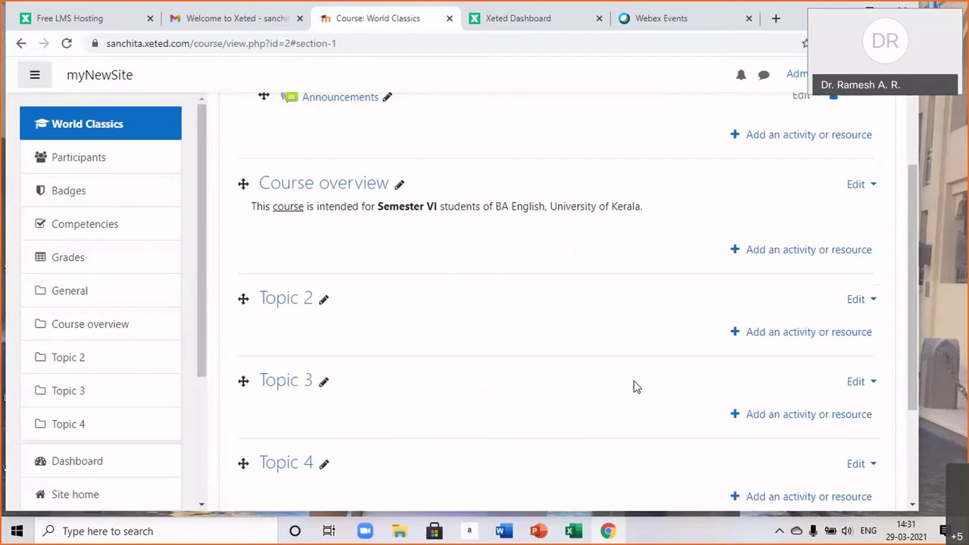
Open Topic 2 for editing, enable a custom section name and place the cursor in its summary.
scroll(635, 386, up, 2)
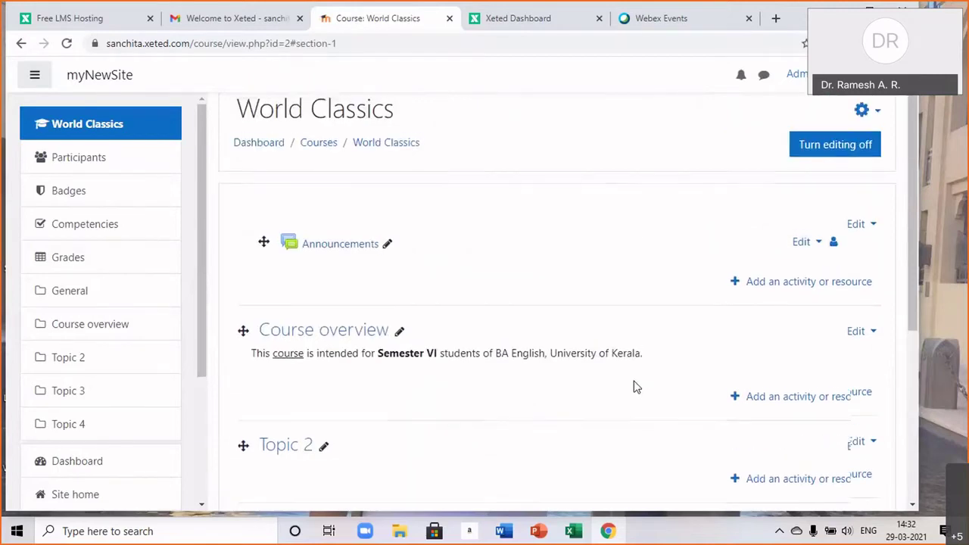
scroll(636, 387, down, 2)
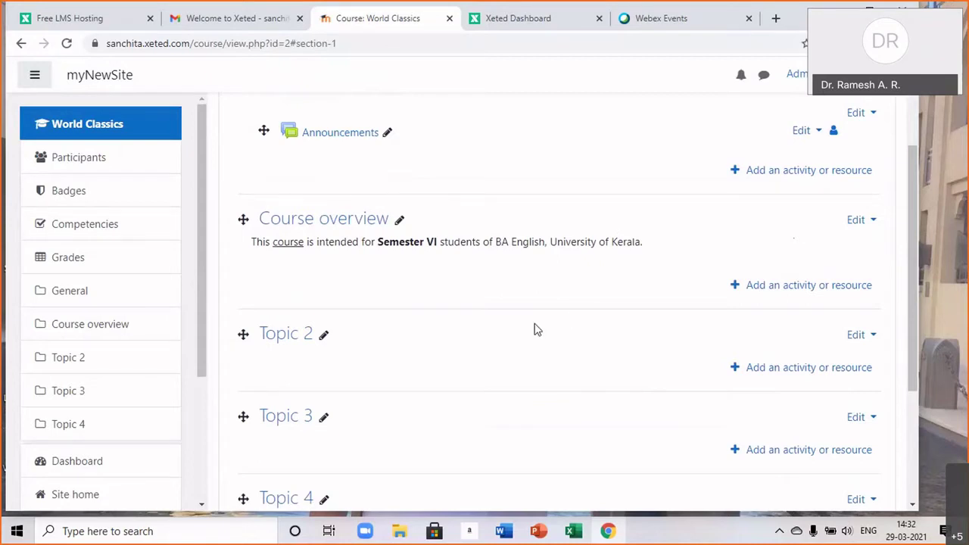
scroll(534, 330, down, 1)
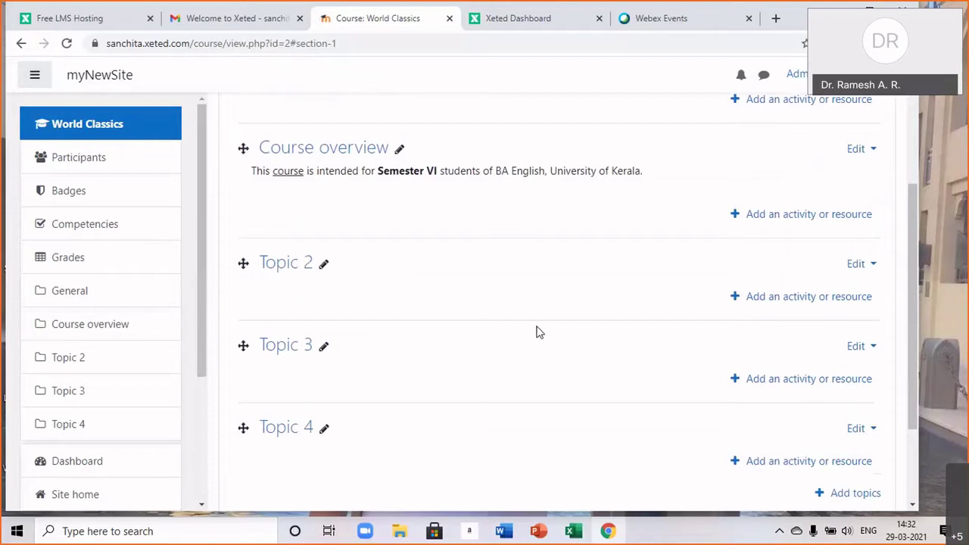
click(854, 271)
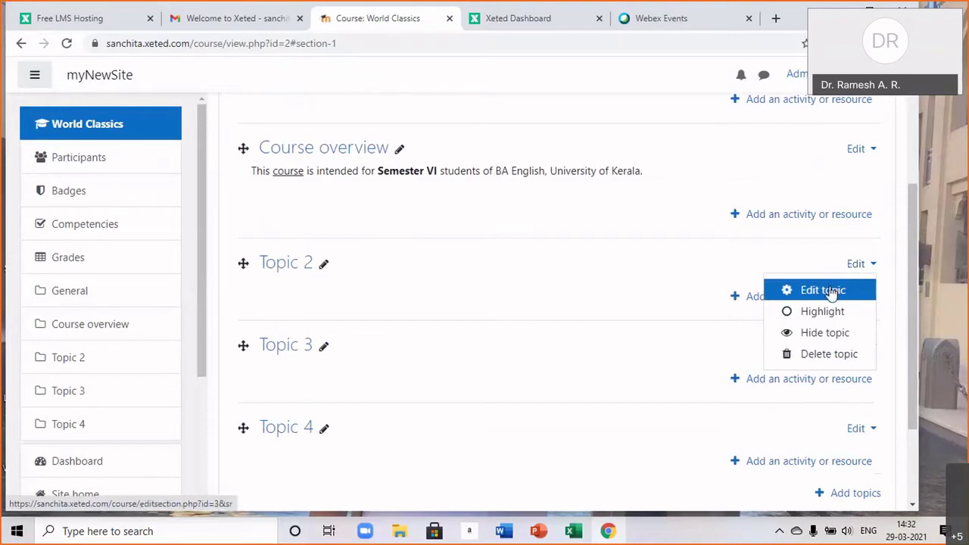
click(829, 291)
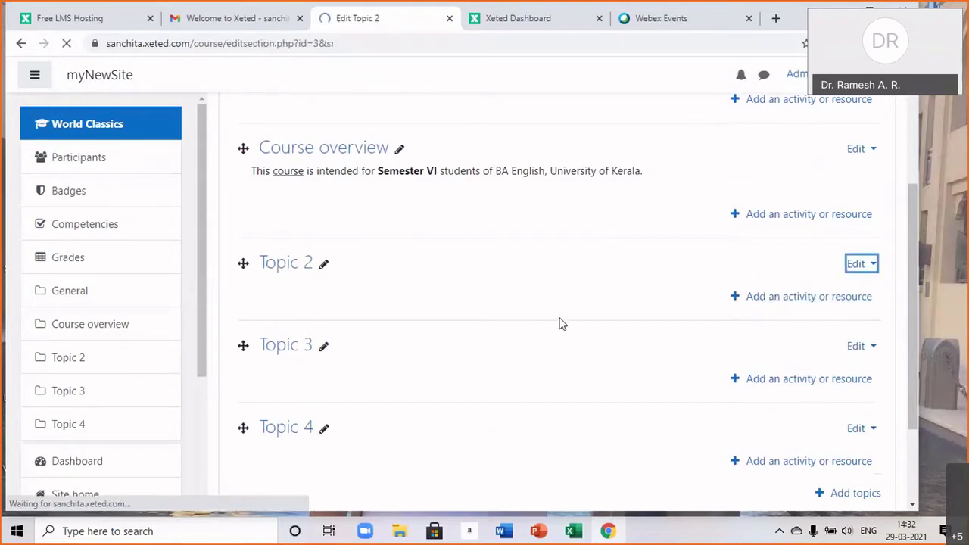
scroll(648, 346, down, 2)
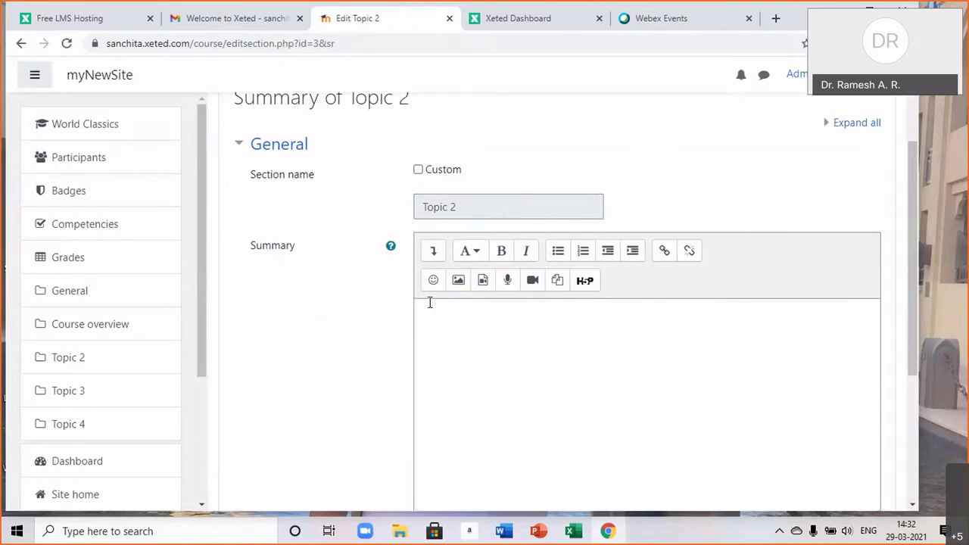
click(418, 173)
click(475, 333)
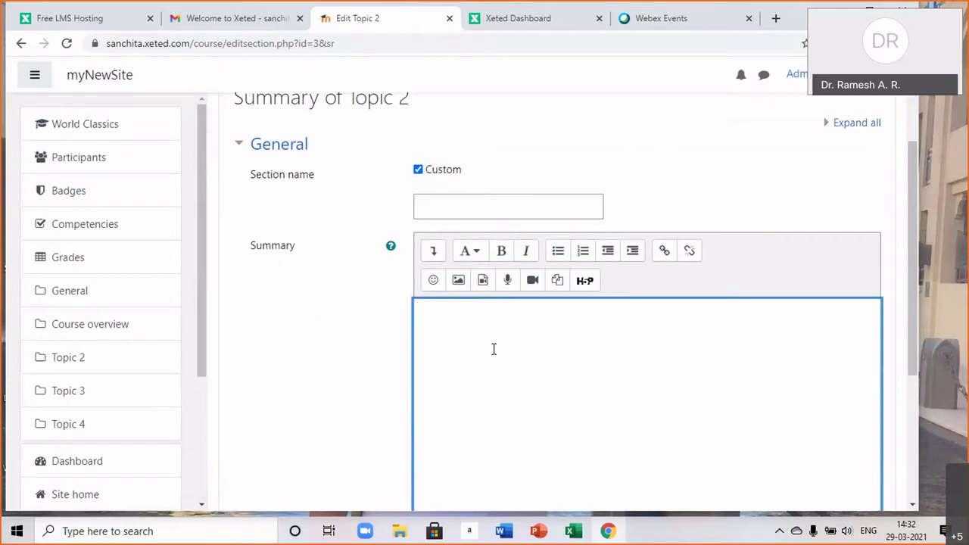
Upload the red flower photo IMG-20190727-WA0070 from the desktop folder Aba-mob pics as an image for the Topic 2 summary.
click(457, 282)
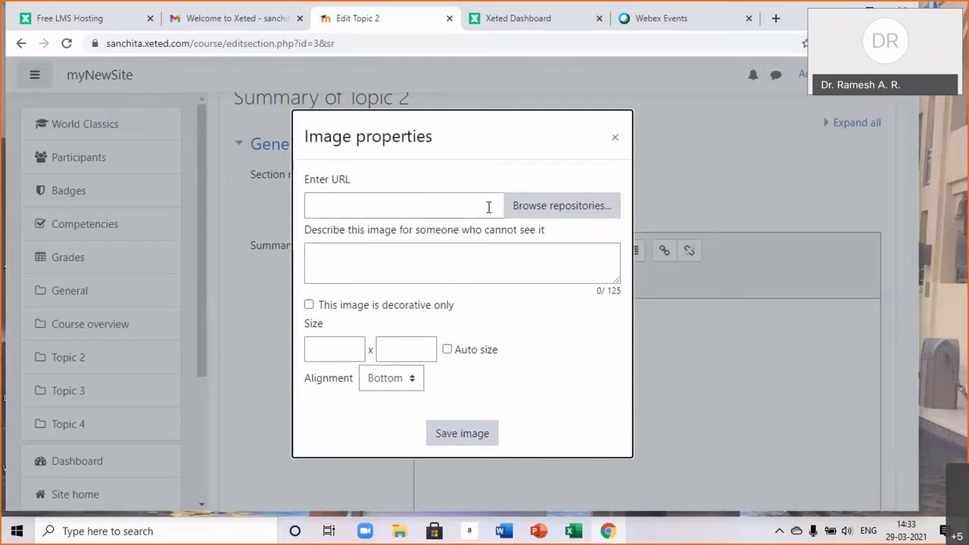
click(538, 206)
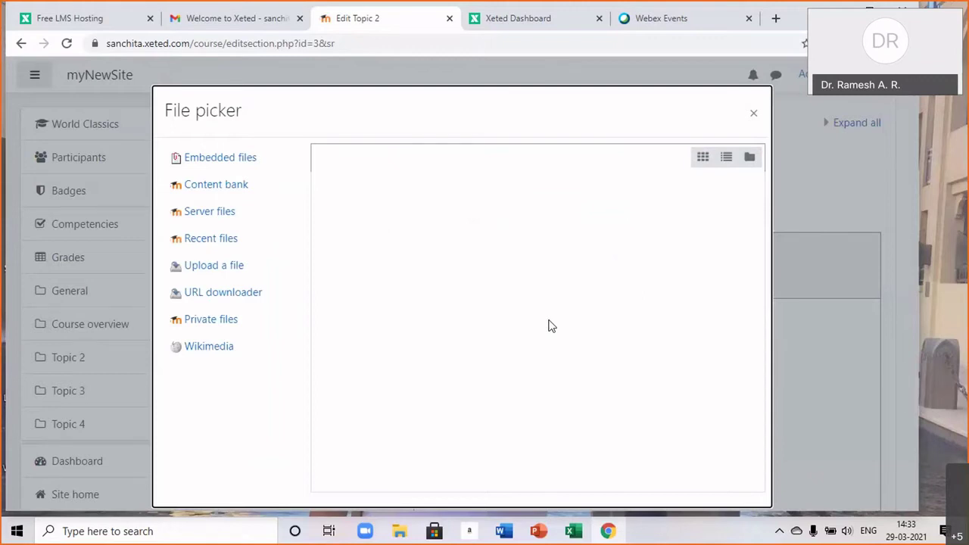
click(216, 268)
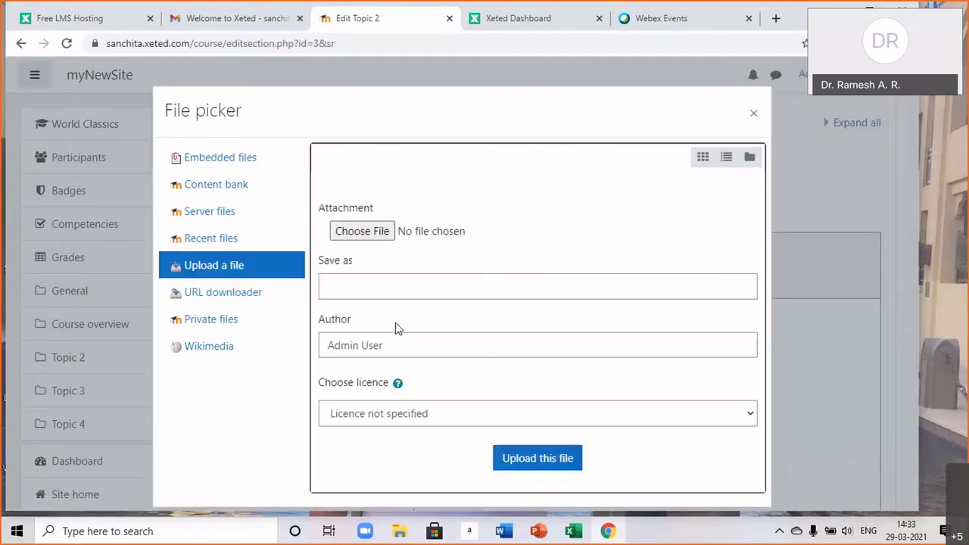
click(356, 235)
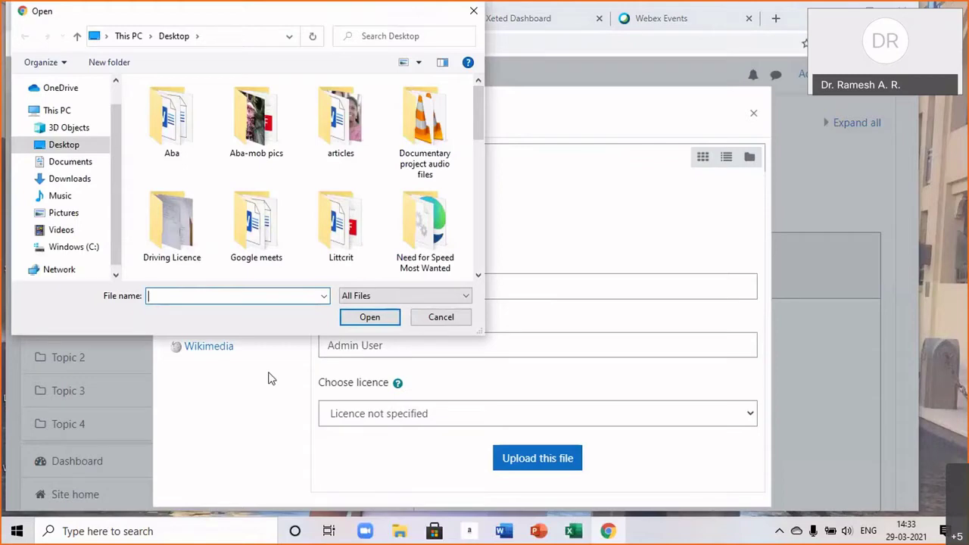
click(242, 120)
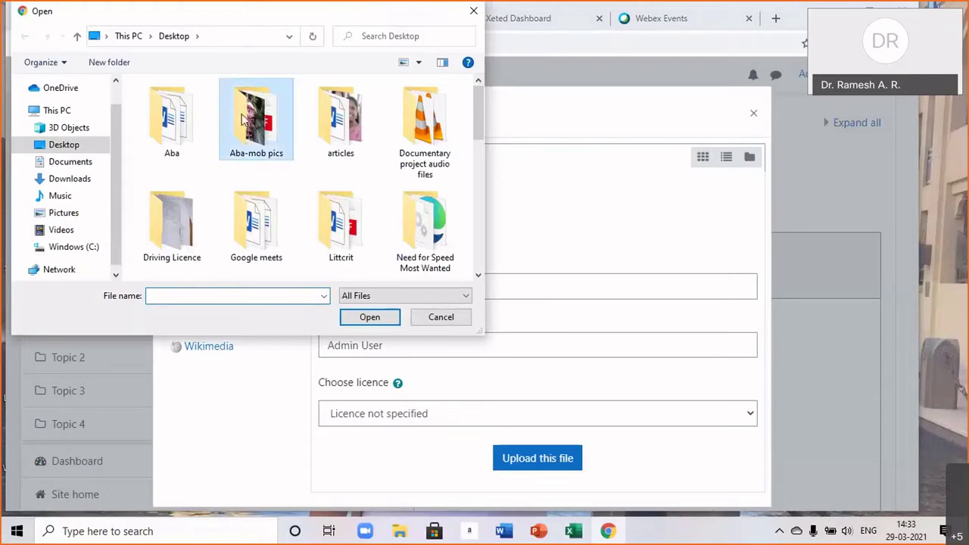
double_click(243, 119)
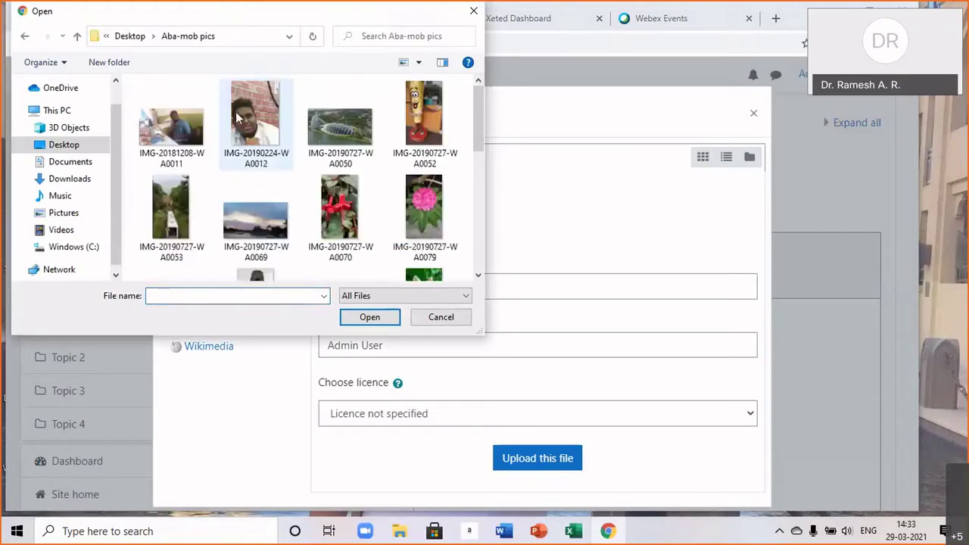
double_click(342, 206)
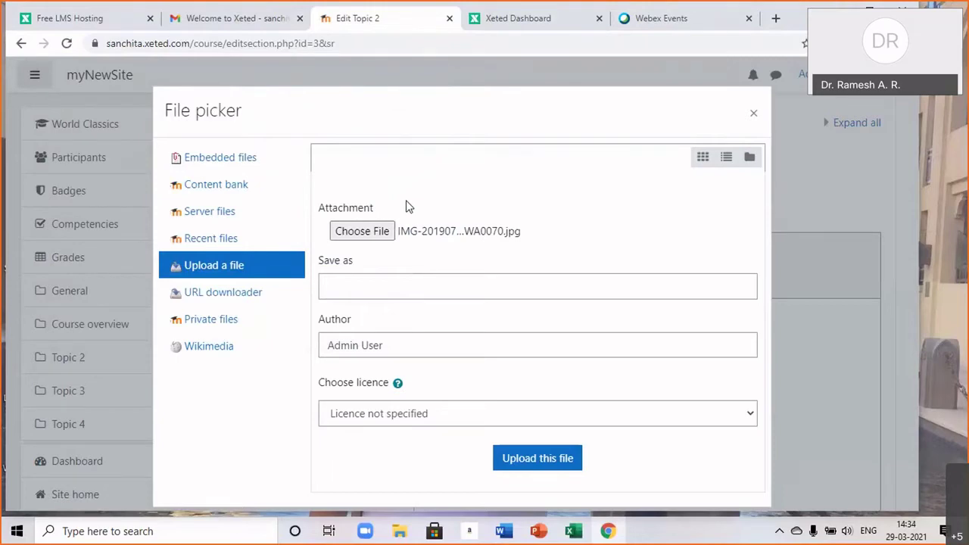
click(523, 461)
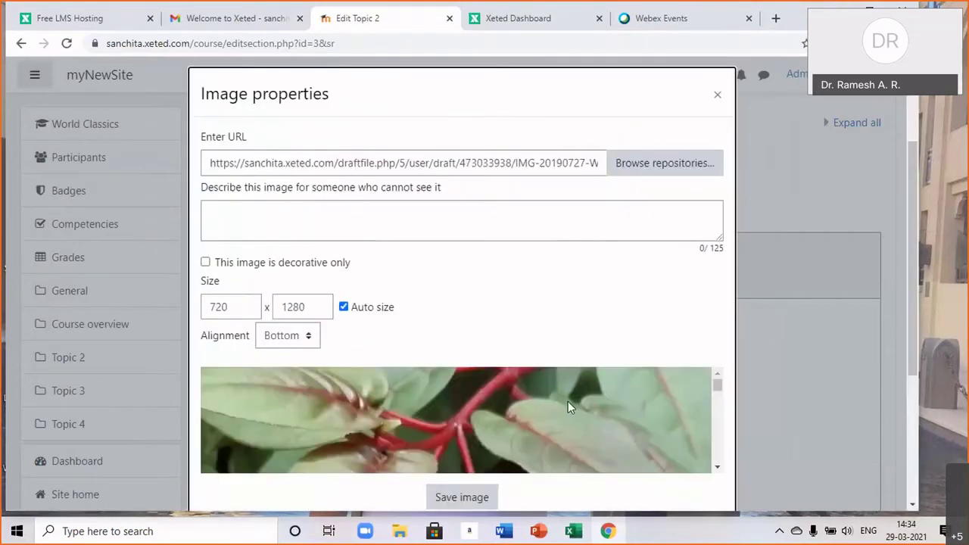
Mark the uploaded flower image as decorative only and insert it into the summary.
scroll(556, 399, down, 2)
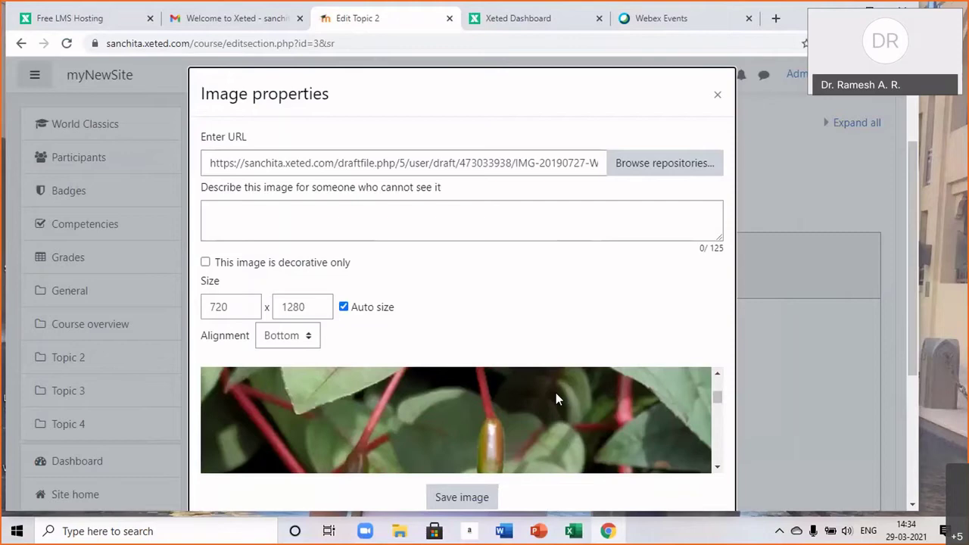
click(206, 263)
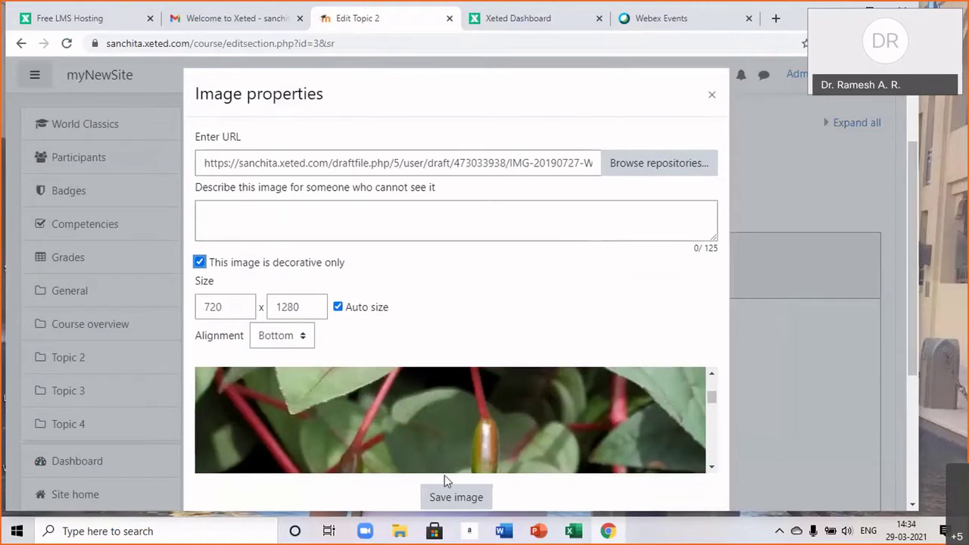
click(448, 499)
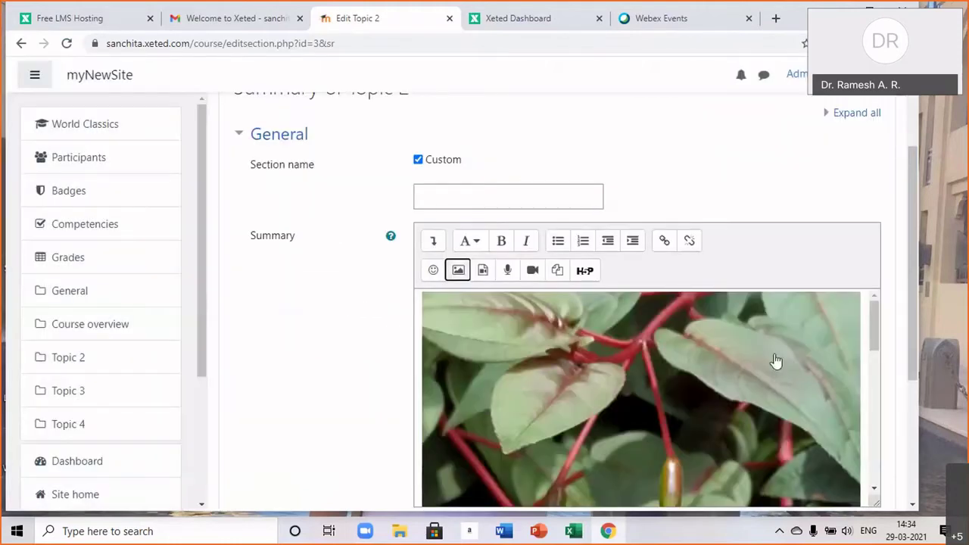
Check the inserted flower image in the Topic 2 summary and save the section's changes.
scroll(776, 389, down, 3)
scroll(776, 390, down, 6)
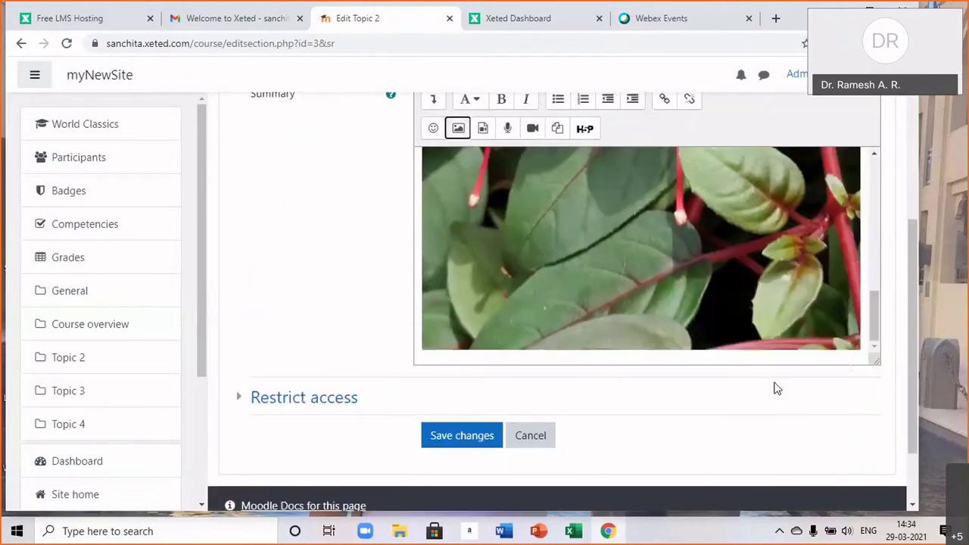
scroll(776, 389, up, 1)
scroll(774, 391, up, 1)
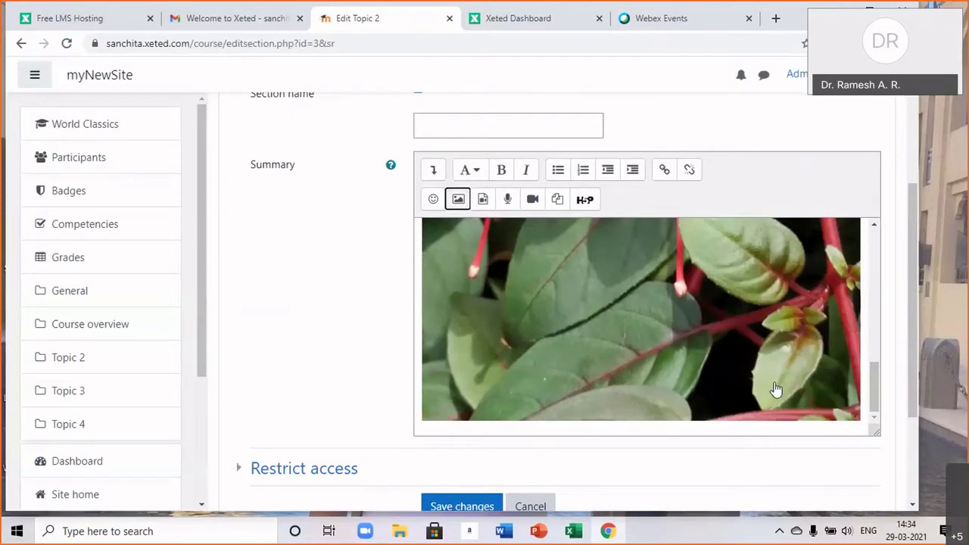
scroll(774, 392, down, 3)
click(465, 350)
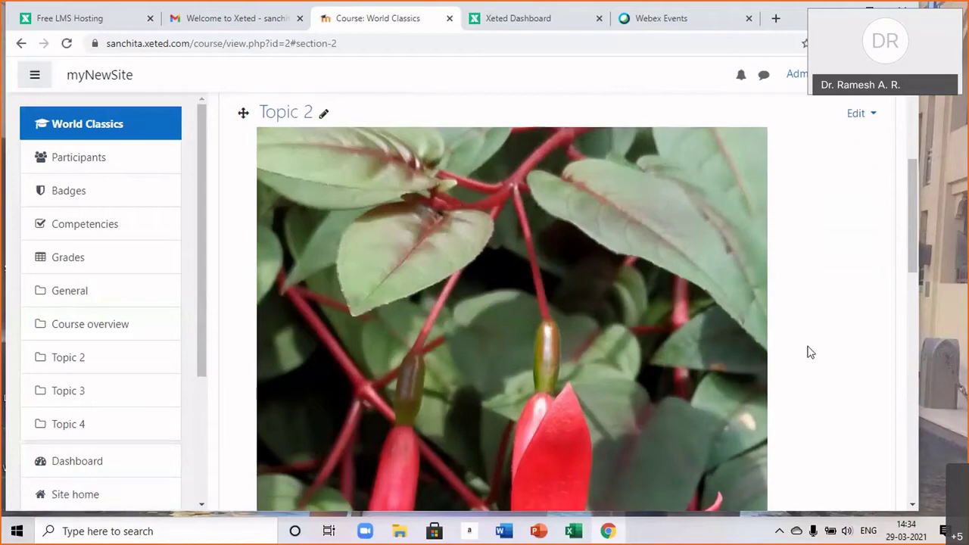
Check the full-size flower image in Topic 2 on the course page and reopen that topic for editing.
scroll(810, 352, down, 5)
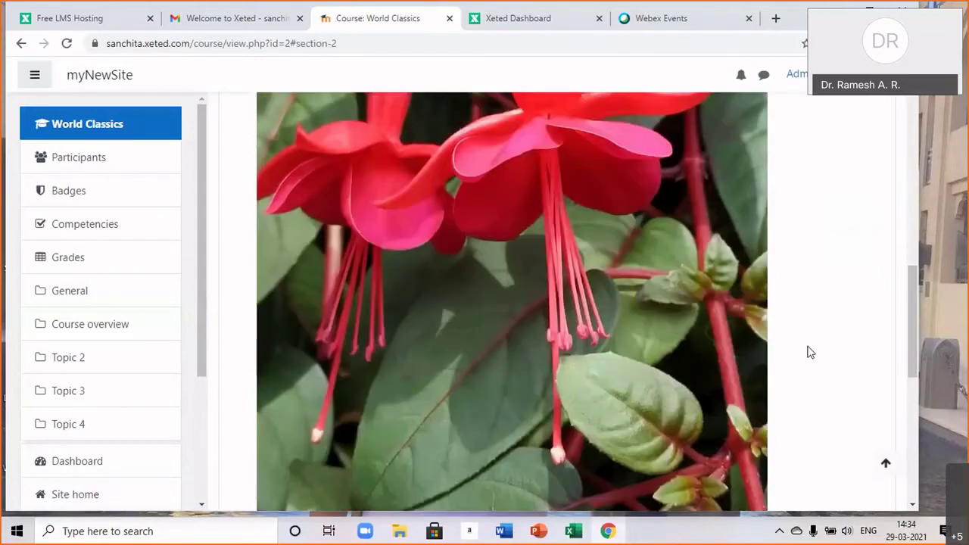
scroll(810, 352, down, 2)
scroll(809, 352, up, 5)
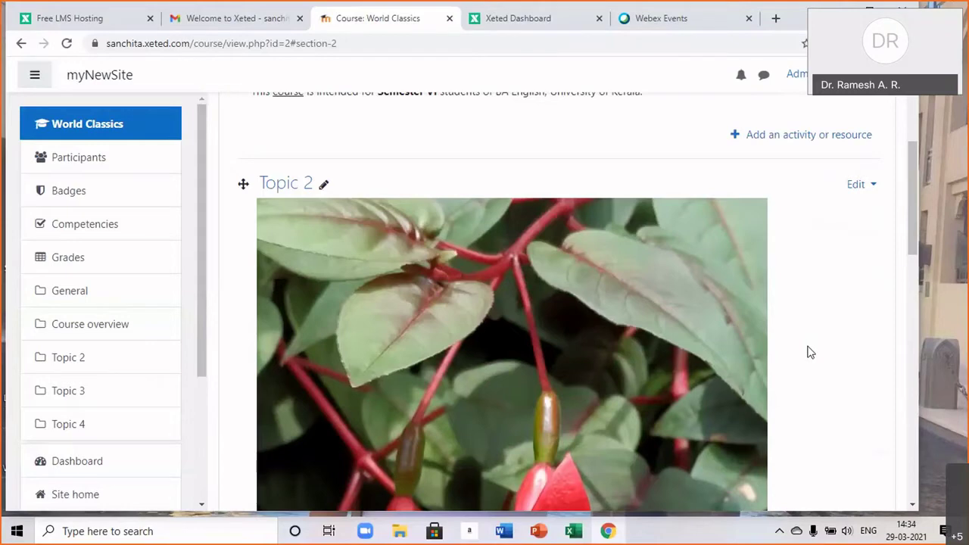
scroll(810, 352, up, 1)
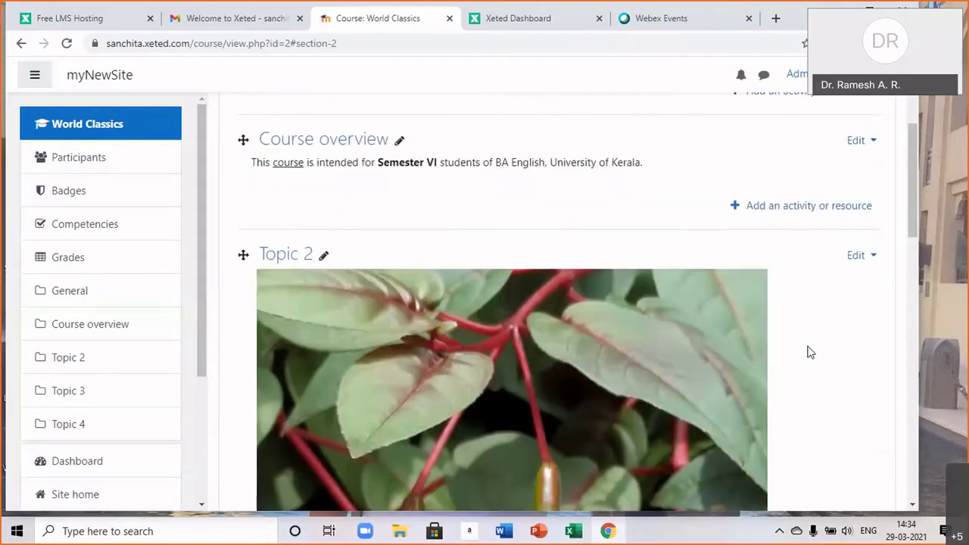
scroll(810, 352, down, 2)
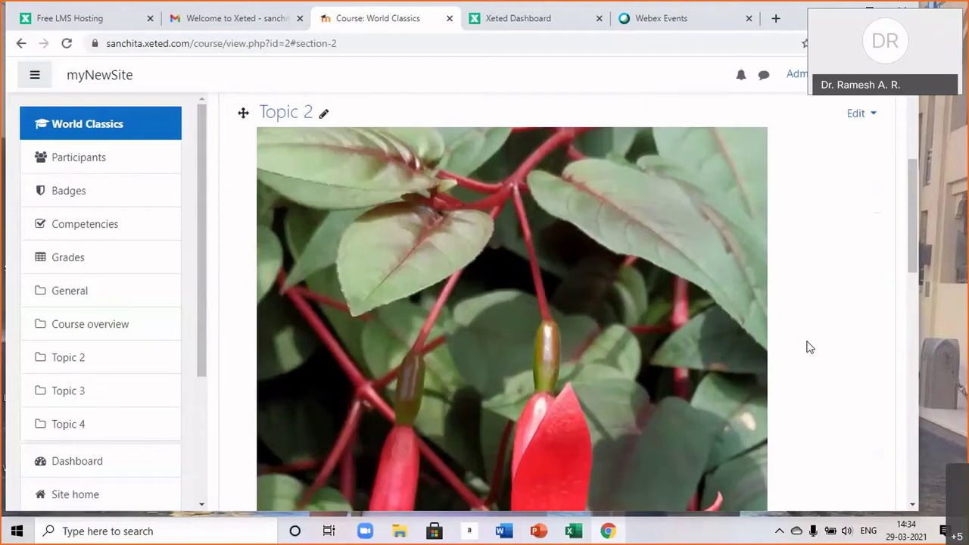
click(855, 113)
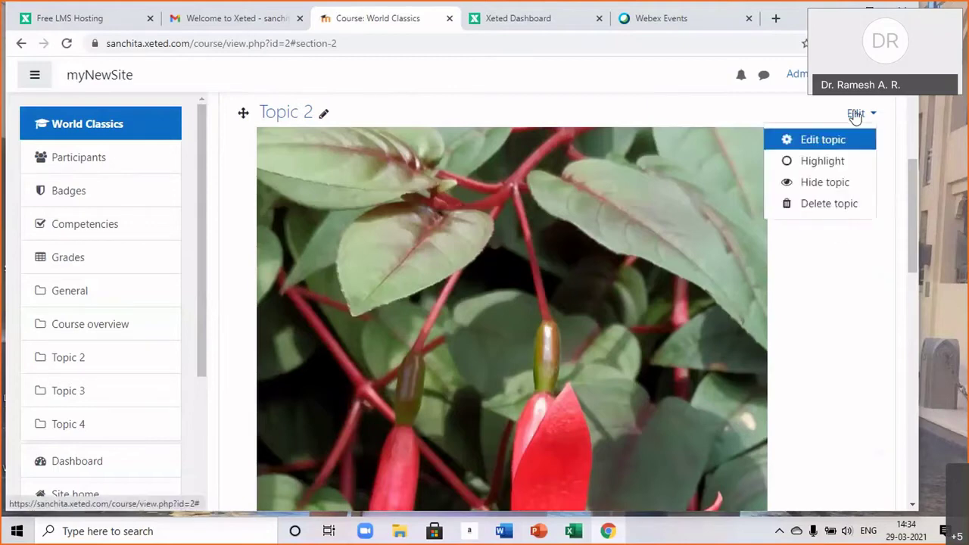
click(823, 140)
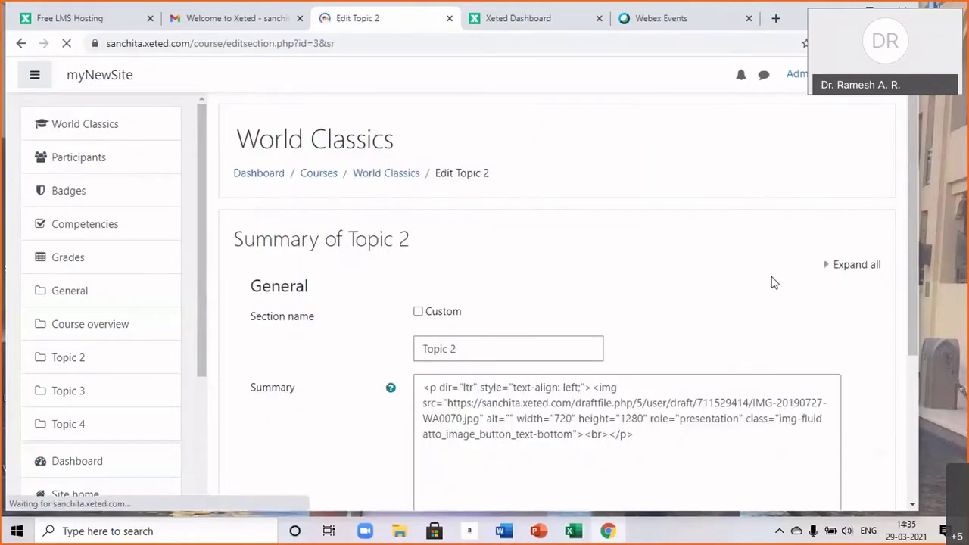
Resize the flower image in the Topic 2 summary to a width of 350 with auto size on and save the image.
scroll(774, 282, down, 2)
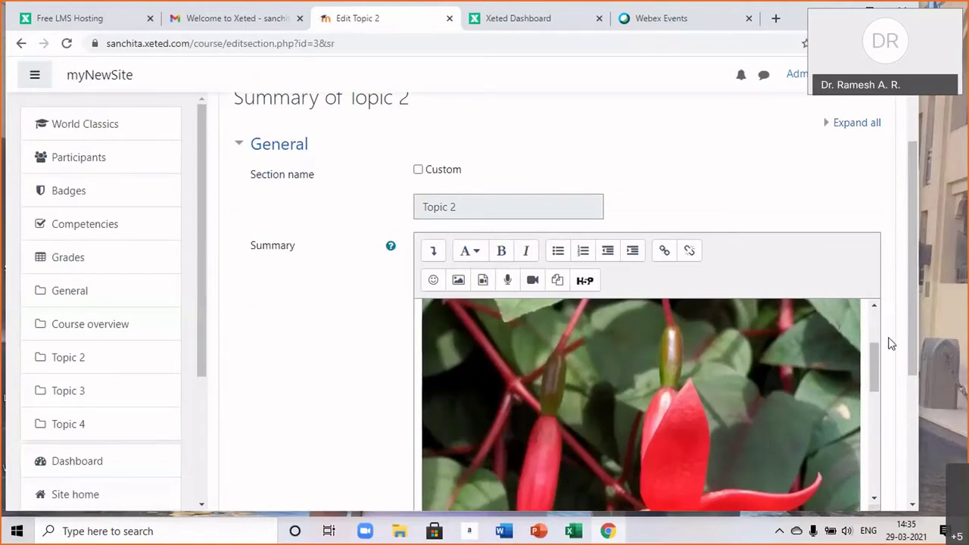
click(637, 383)
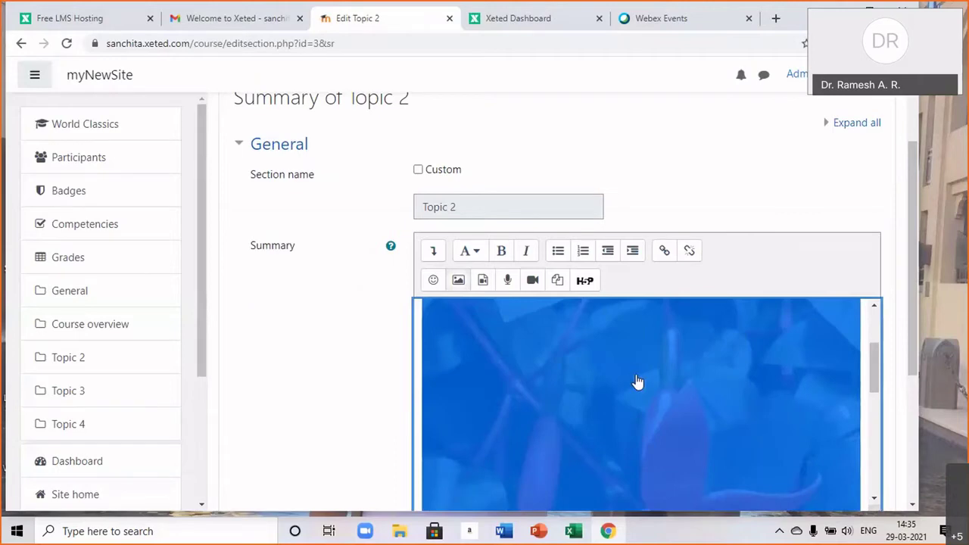
scroll(665, 371, down, 2)
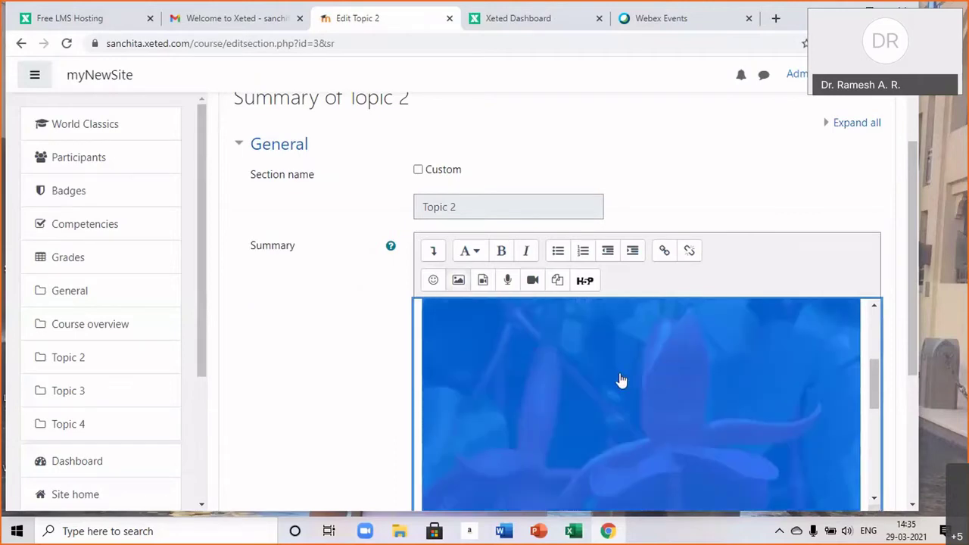
click(458, 280)
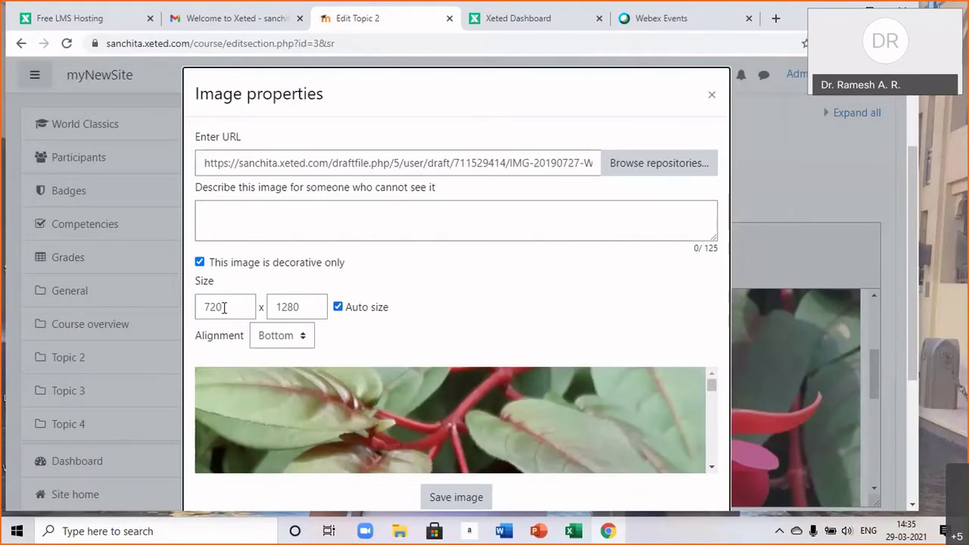
drag(223, 307, 201, 305)
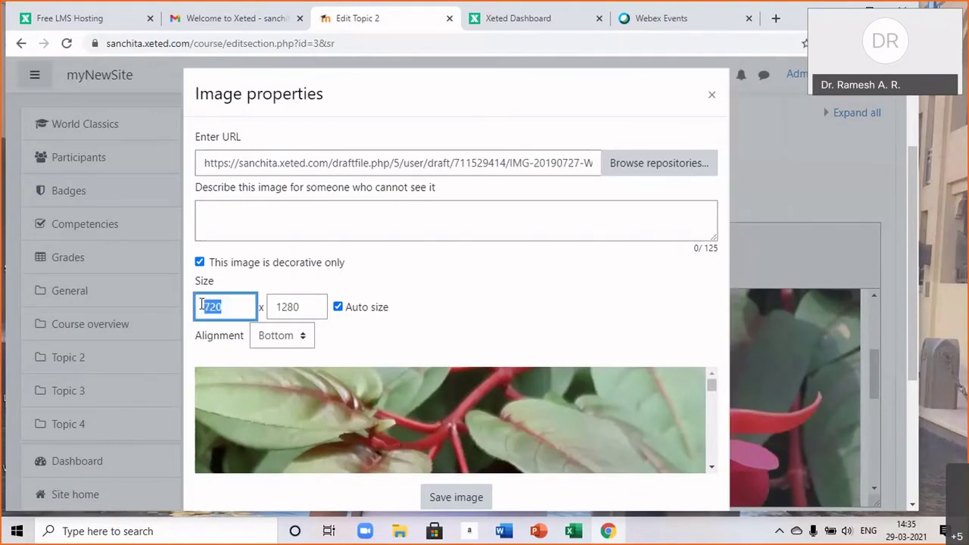
text(350)
scroll(563, 307, down, 4)
click(471, 360)
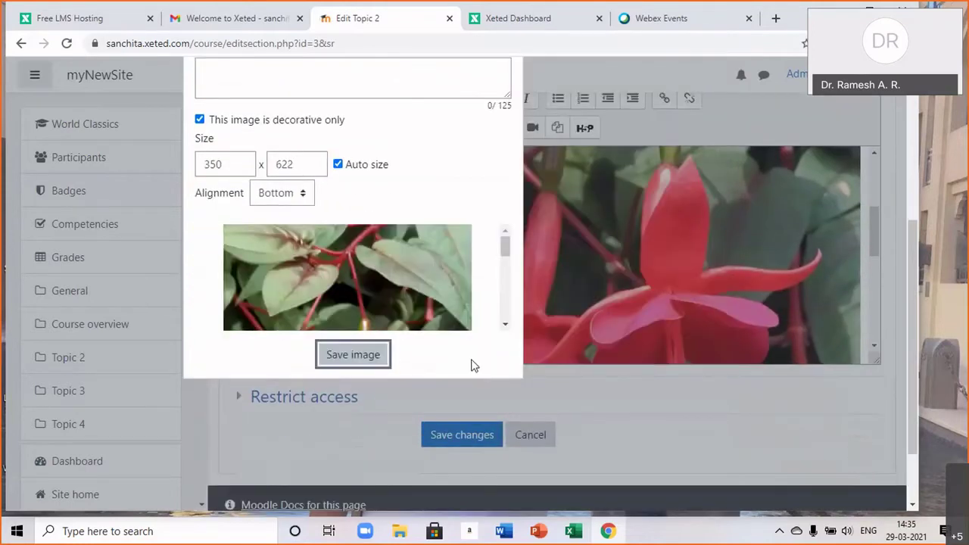
click(341, 354)
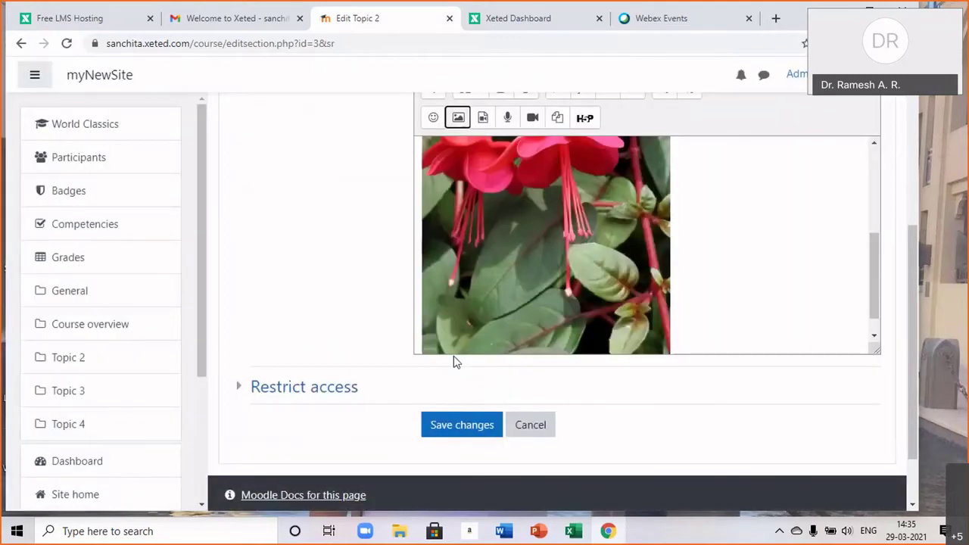
Check the resized flower image in the summary editor and save the Topic 2 changes.
scroll(714, 389, up, 2)
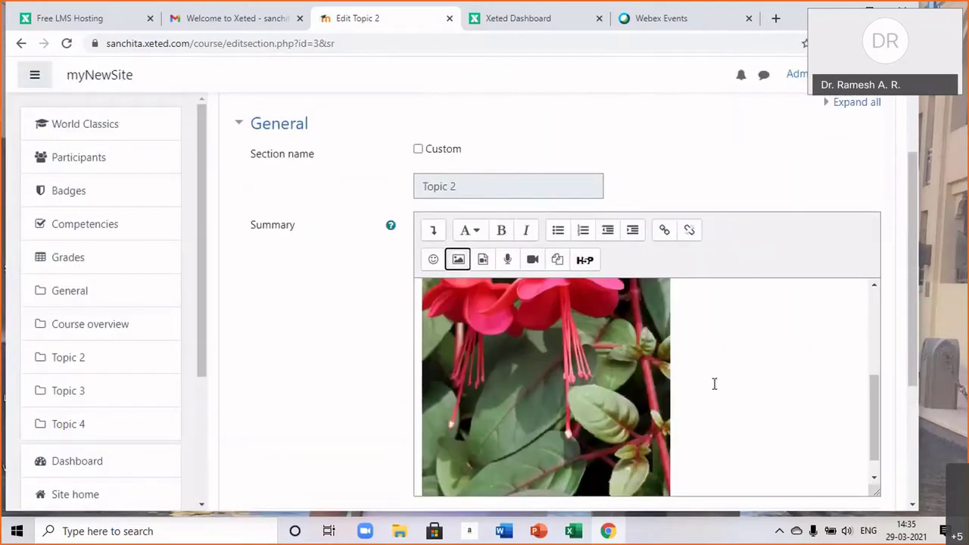
scroll(714, 384, down, 2)
scroll(511, 454, down, 3)
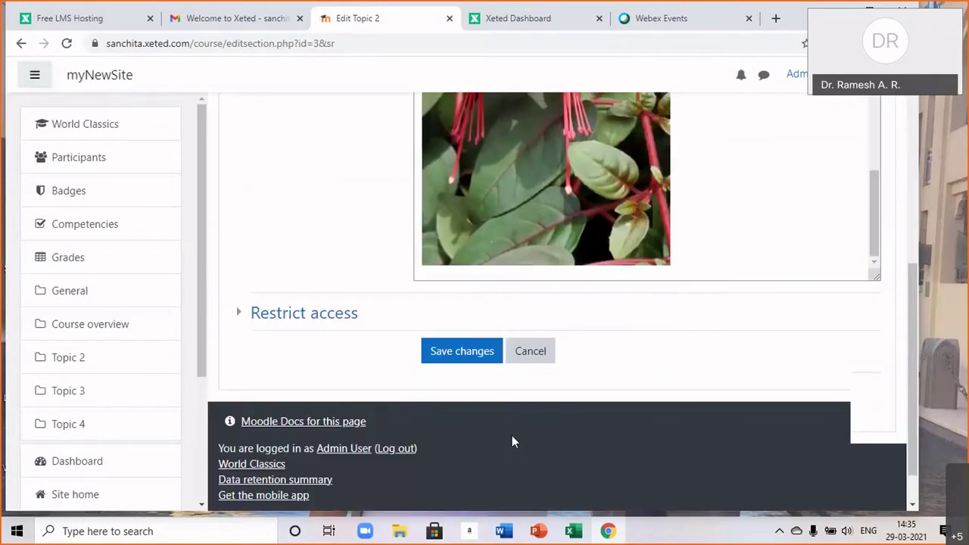
click(457, 351)
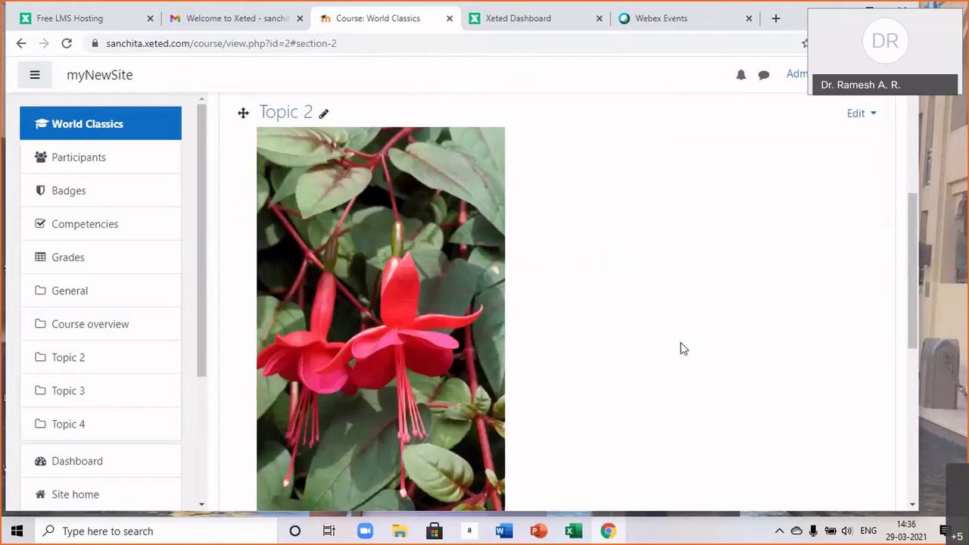
Review how the resized flower image fits in Topic 2 among the other sections of the course page.
scroll(682, 348, down, 2)
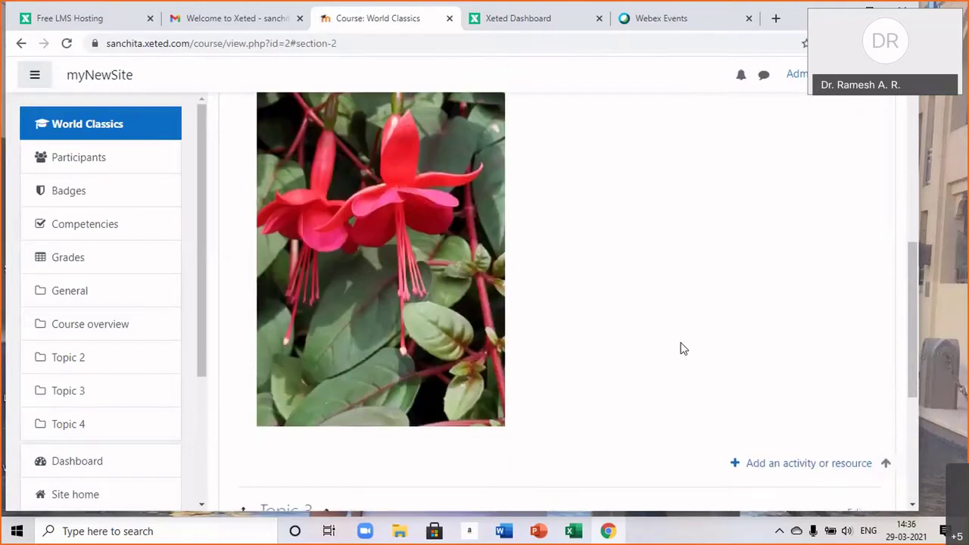
scroll(681, 349, up, 2)
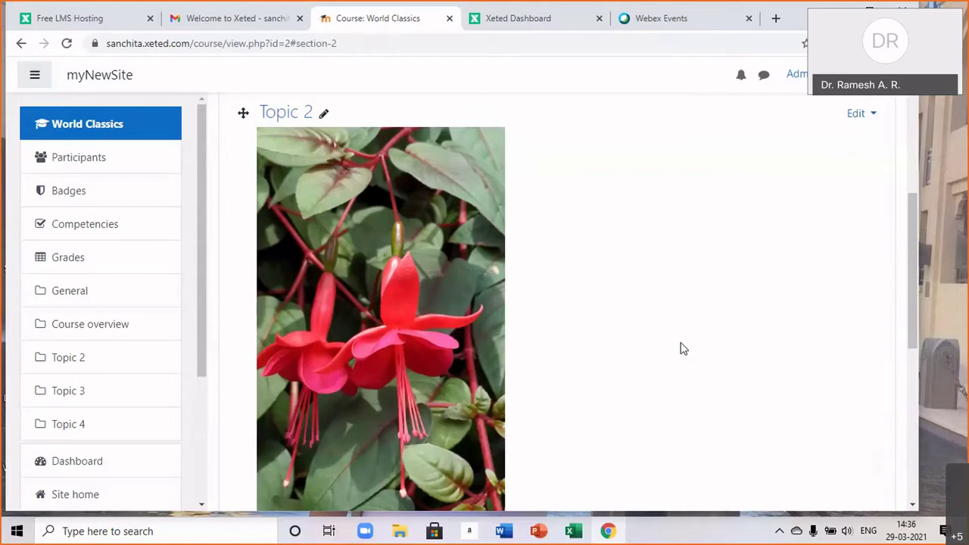
scroll(682, 348, down, 1)
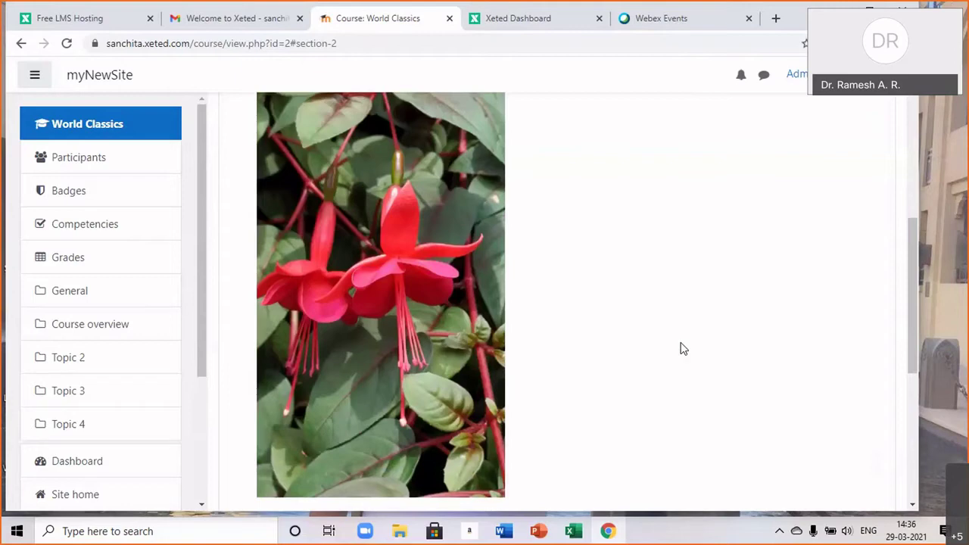
scroll(680, 348, up, 3)
scroll(681, 345, up, 3)
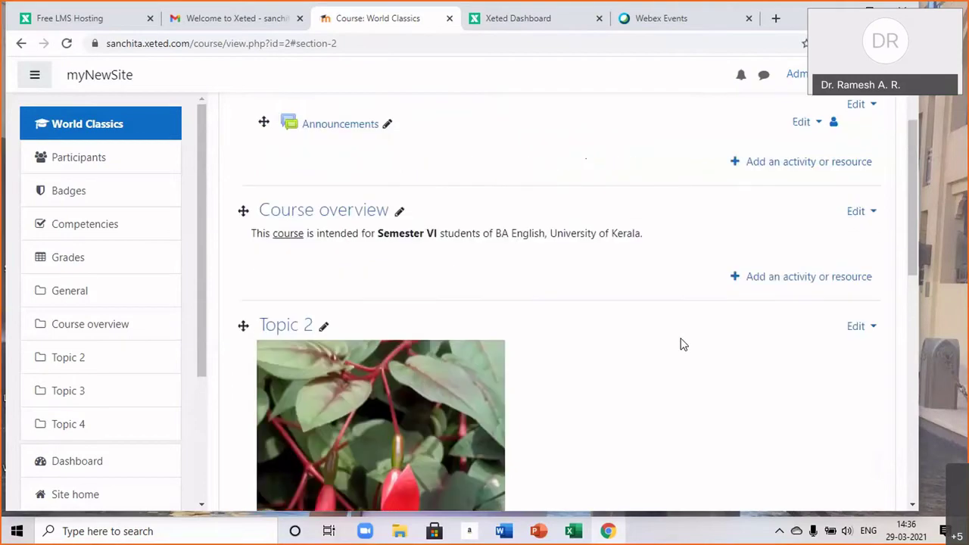
scroll(680, 345, down, 6)
scroll(680, 345, down, 3)
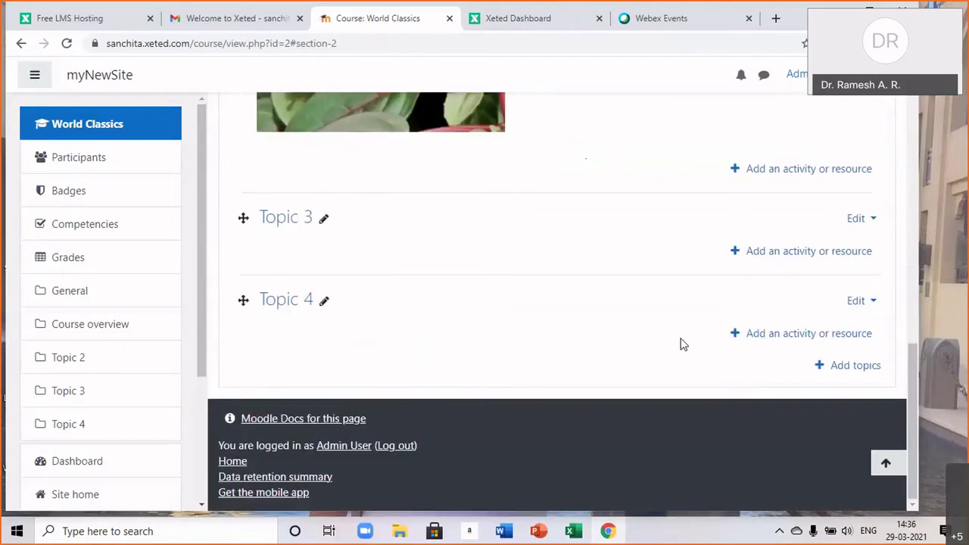
Open Topic 3 for editing and place the cursor in its empty summary.
click(856, 220)
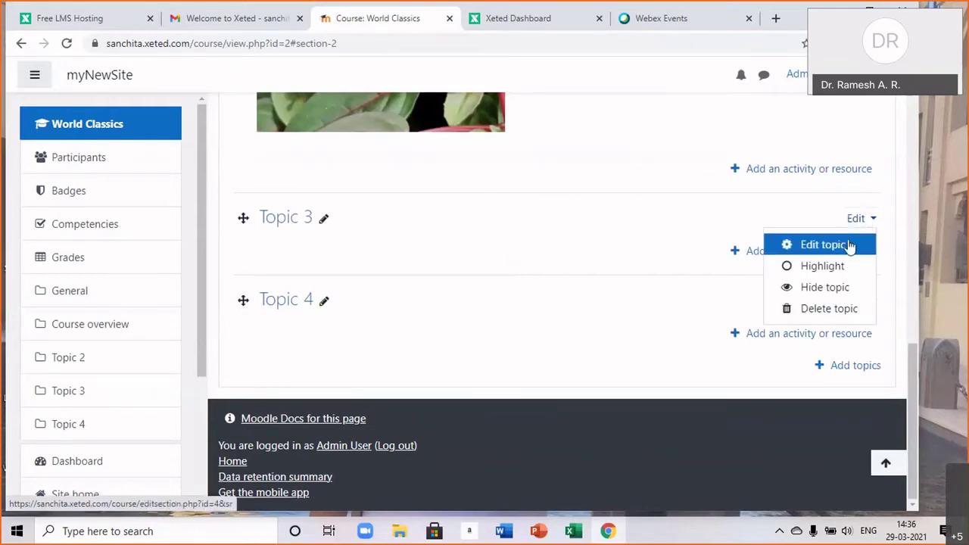
click(851, 245)
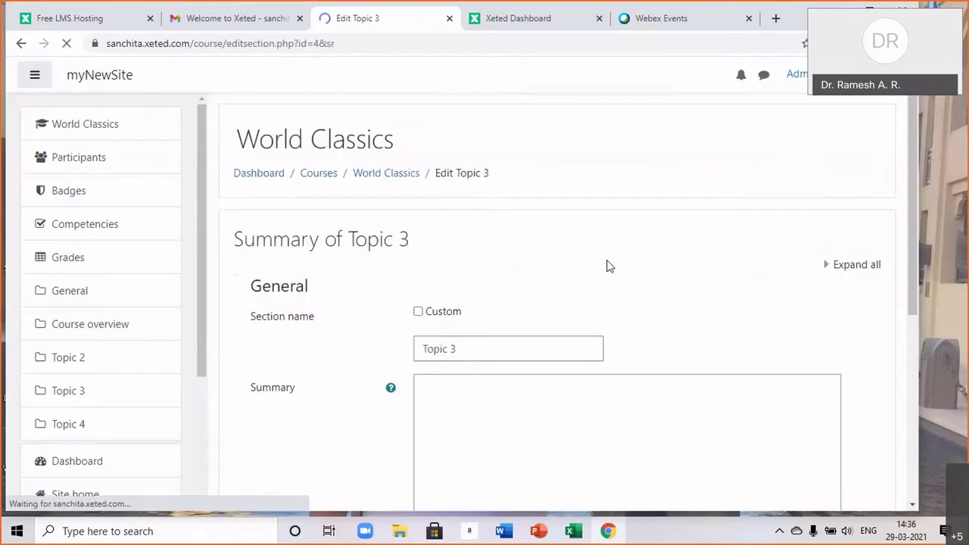
scroll(609, 267, down, 3)
scroll(608, 265, down, 1)
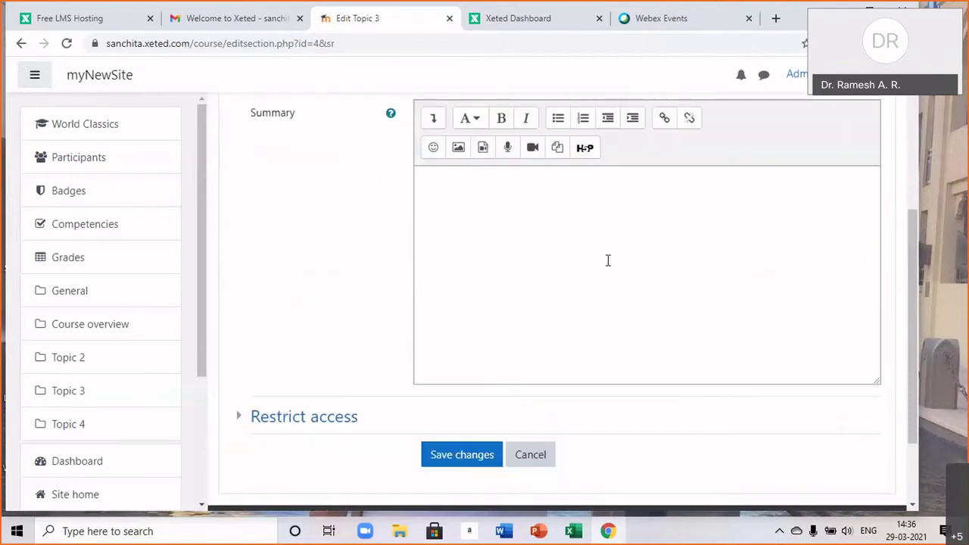
scroll(608, 260, up, 1)
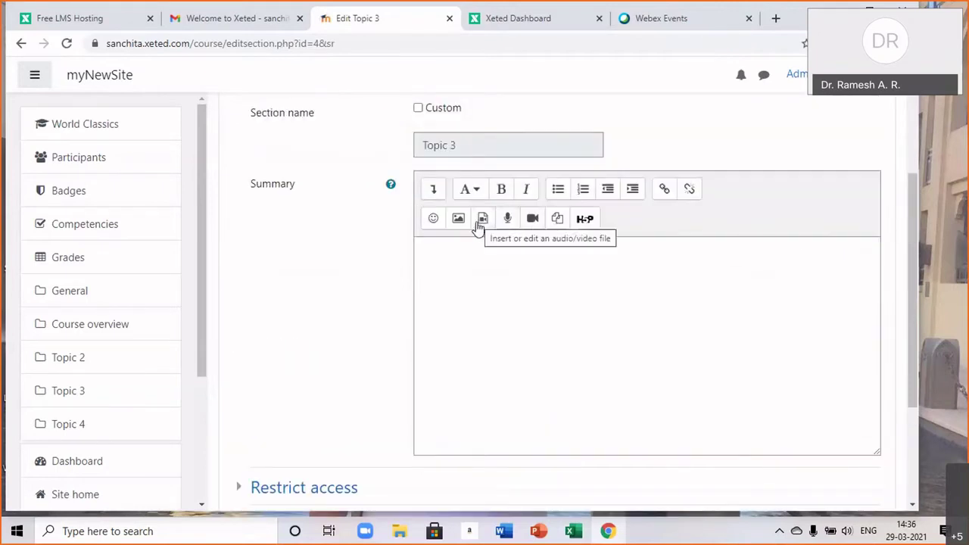
click(428, 264)
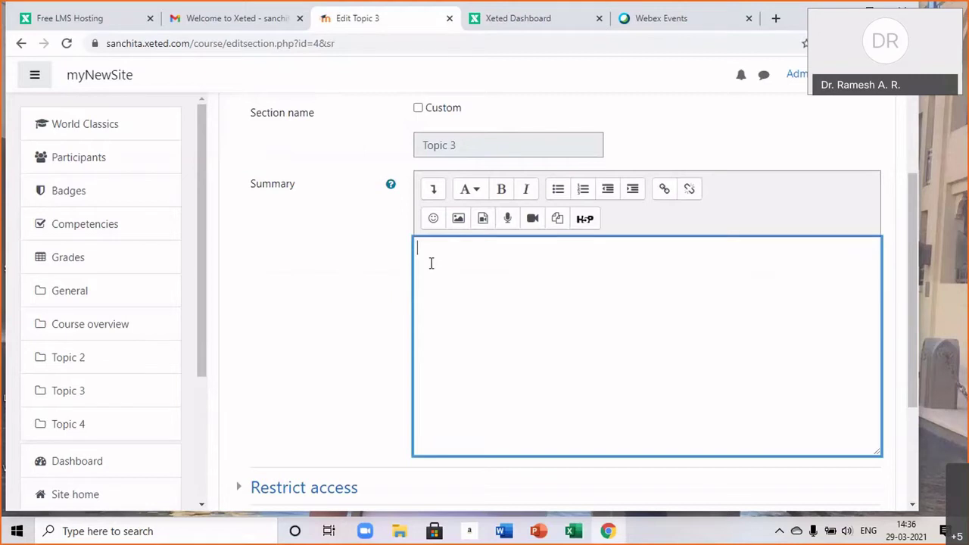
Start inserting a video into the Topic 3 summary and activate the video source URL field.
click(482, 220)
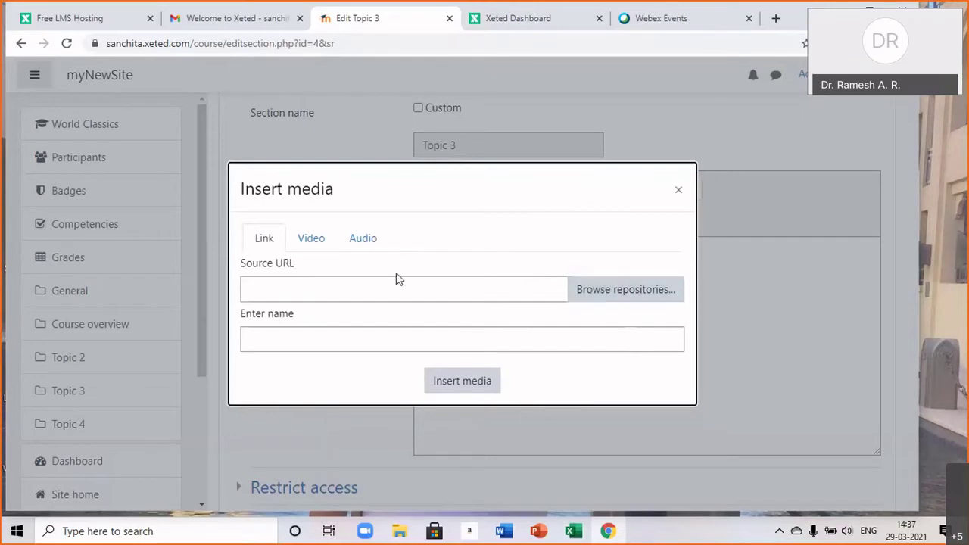
click(311, 246)
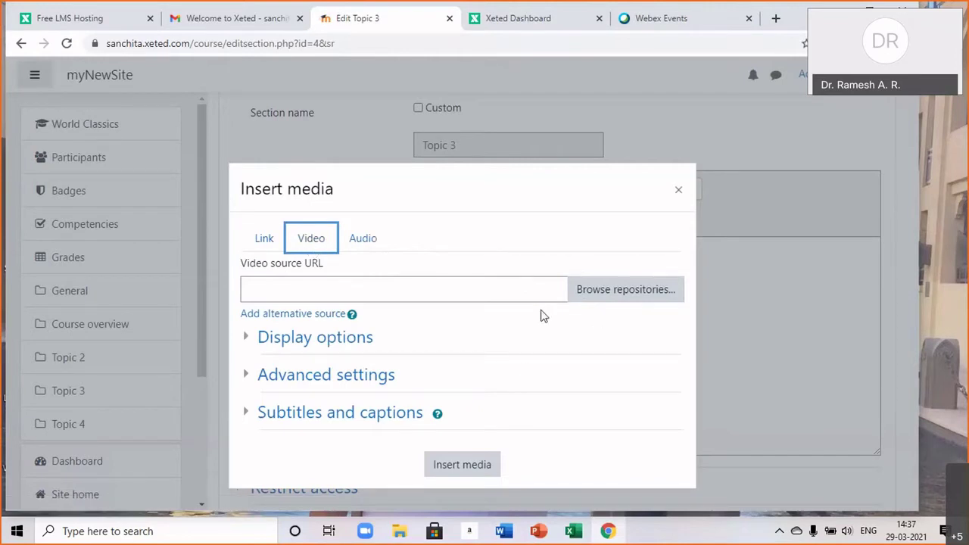
click(447, 291)
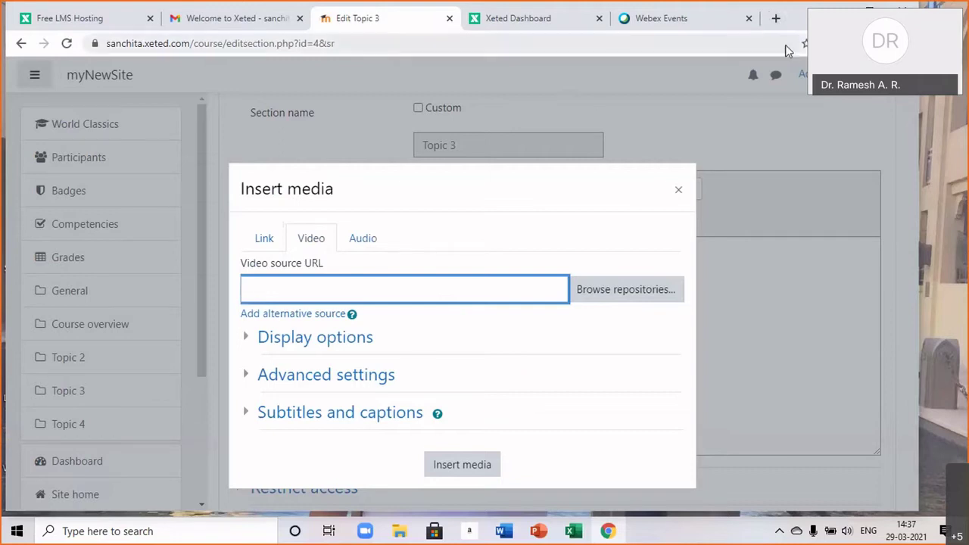
Open YouTube in a new browser tab.
click(775, 18)
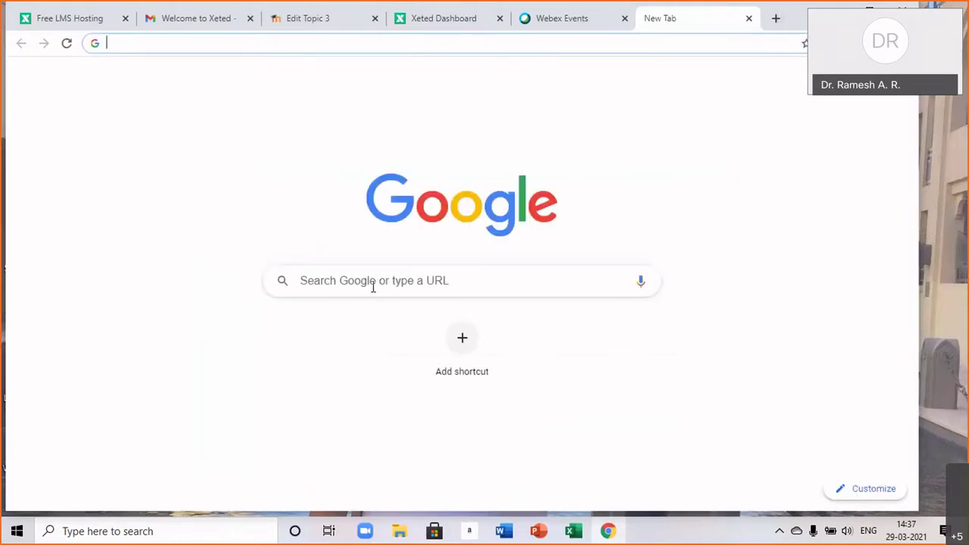
click(376, 283)
text(youtube)
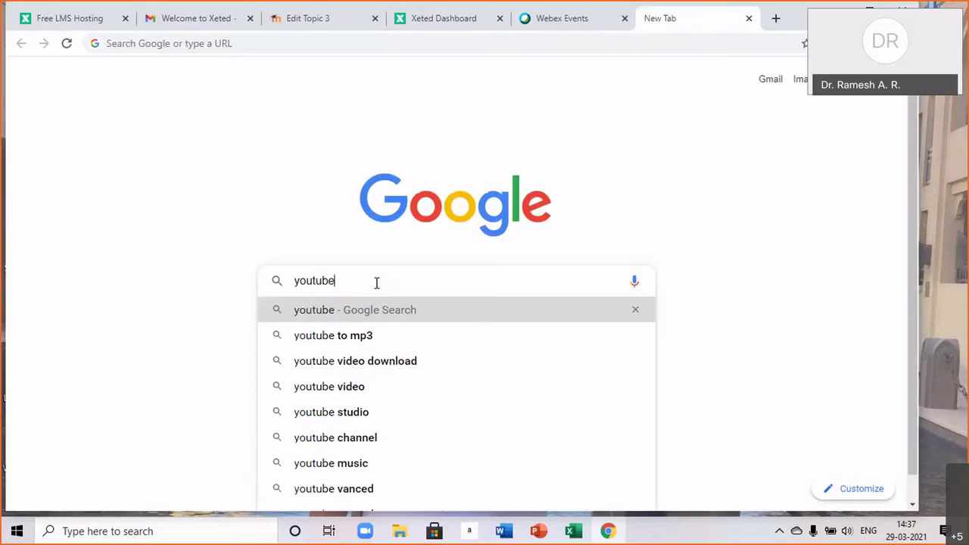
key(Return)
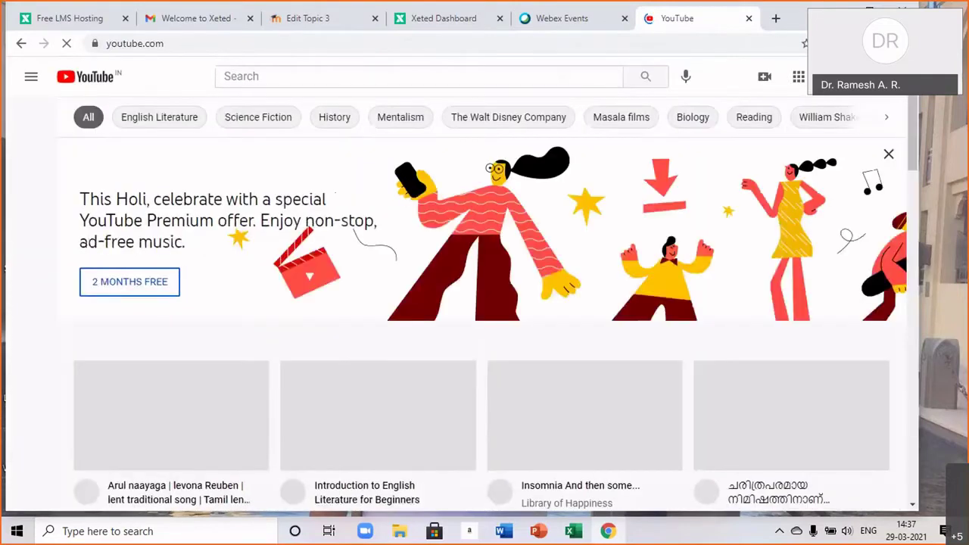
Open the signed-in account's own YouTube channel, pause its featured video and show the list of uploaded videos.
click(877, 43)
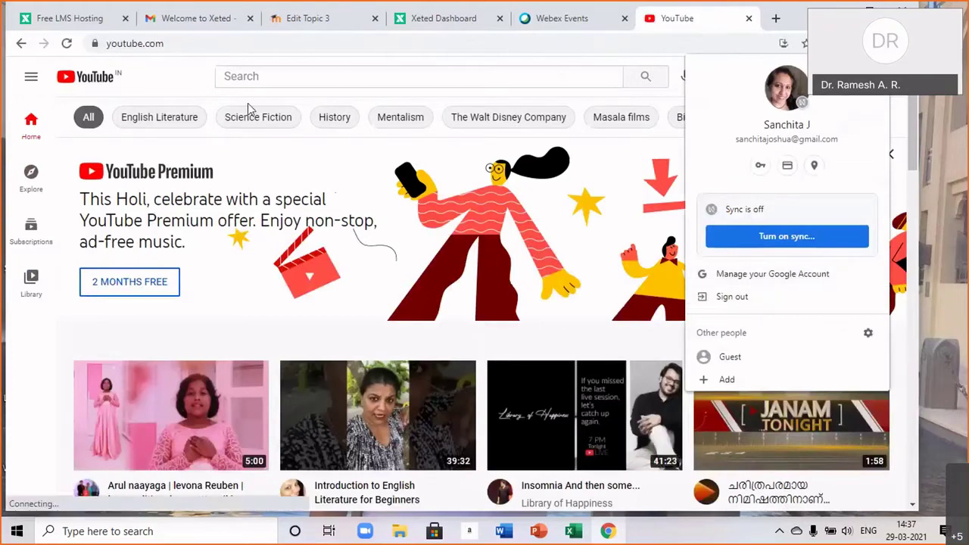
click(251, 162)
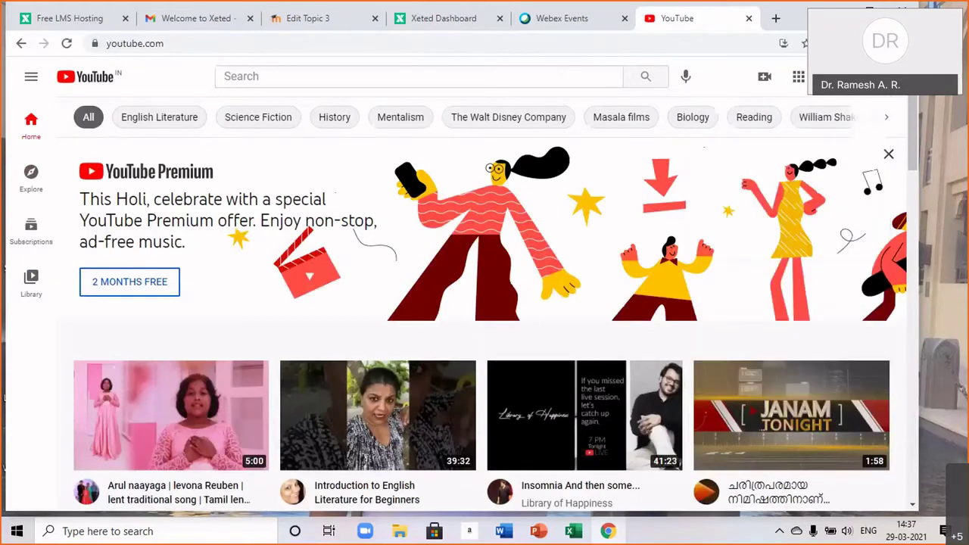
click(882, 76)
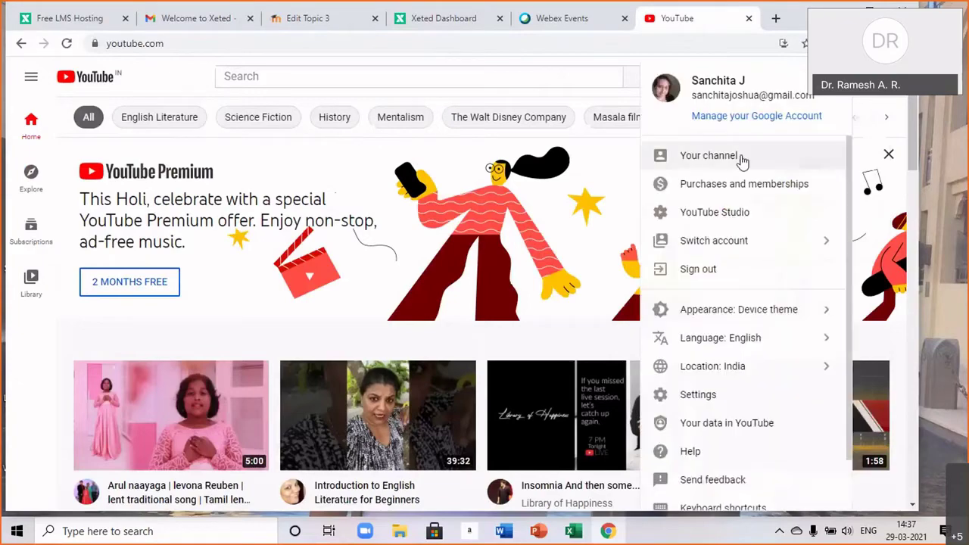
click(742, 158)
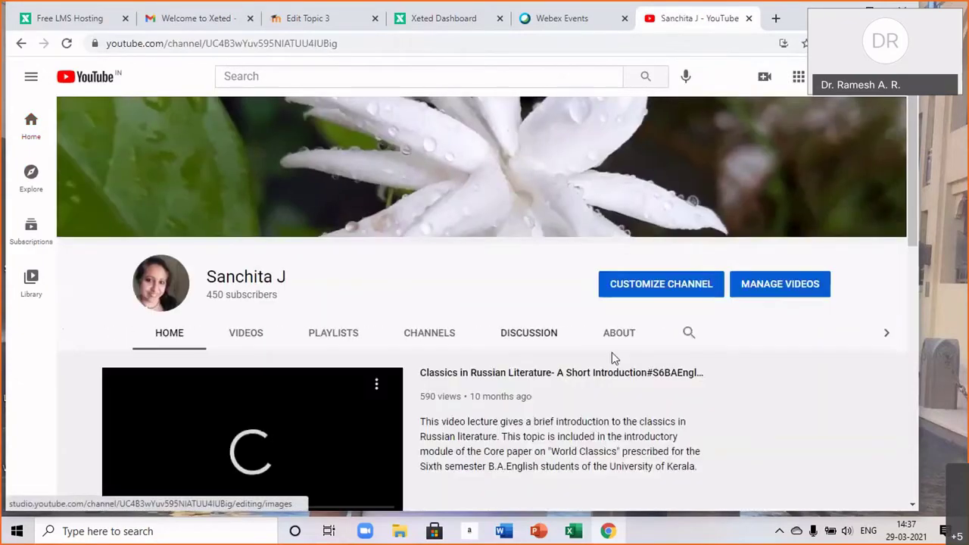
scroll(625, 362, down, 2)
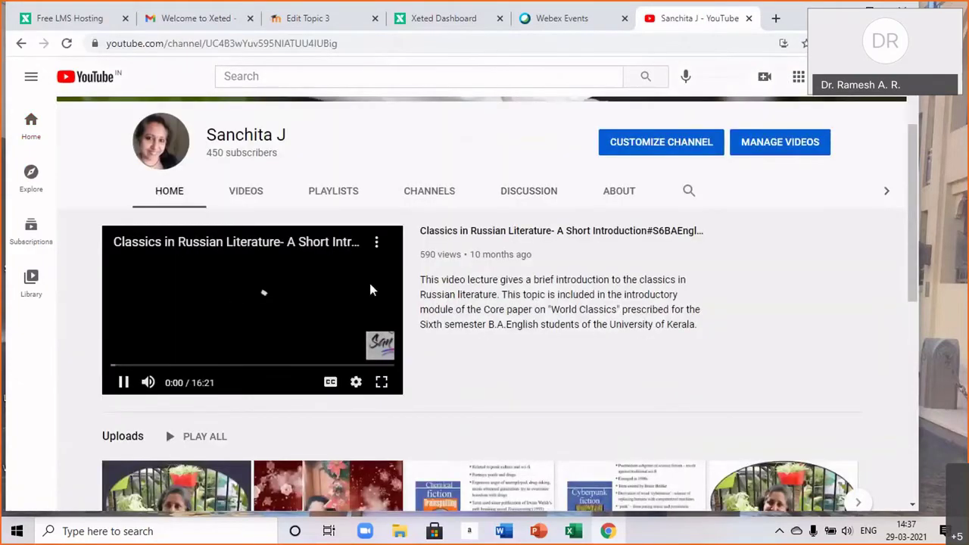
click(315, 283)
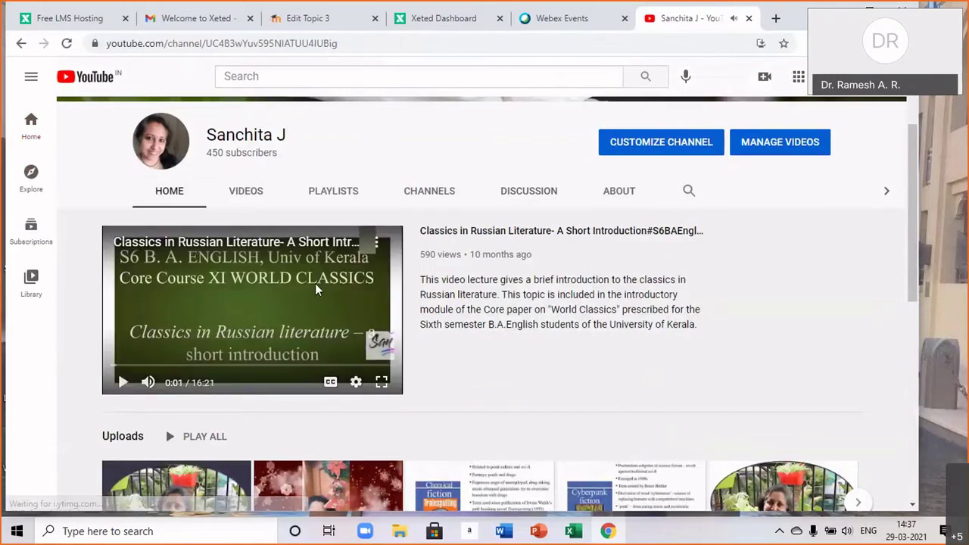
click(248, 194)
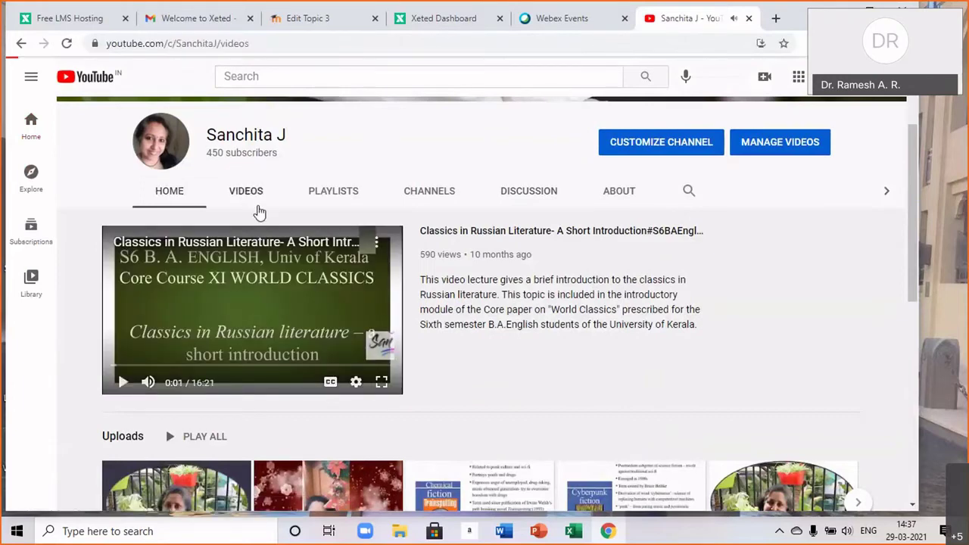
Find and open the video "Classics in Russian Literature- A Short Introduction" among the channel's uploads.
scroll(391, 328, down, 2)
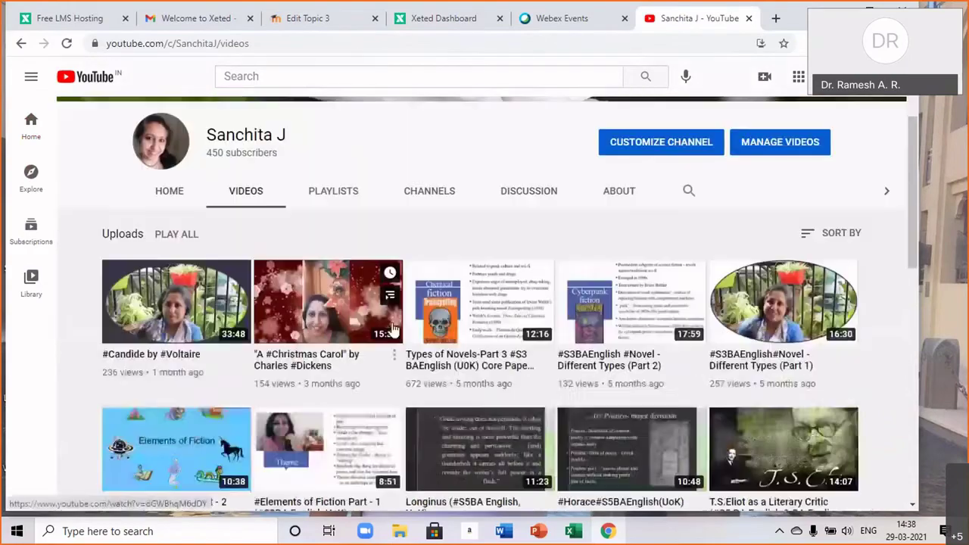
scroll(901, 302, down, 6)
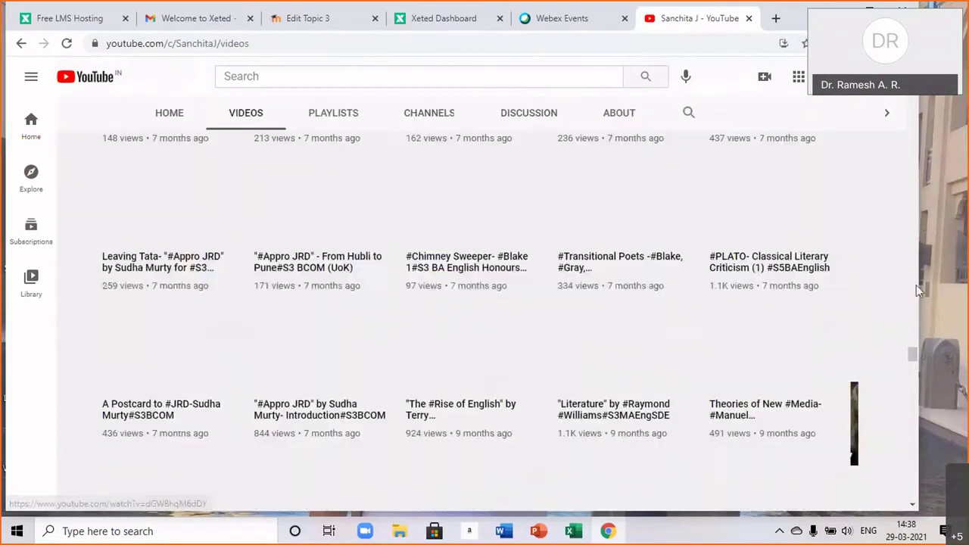
scroll(742, 385, down, 2)
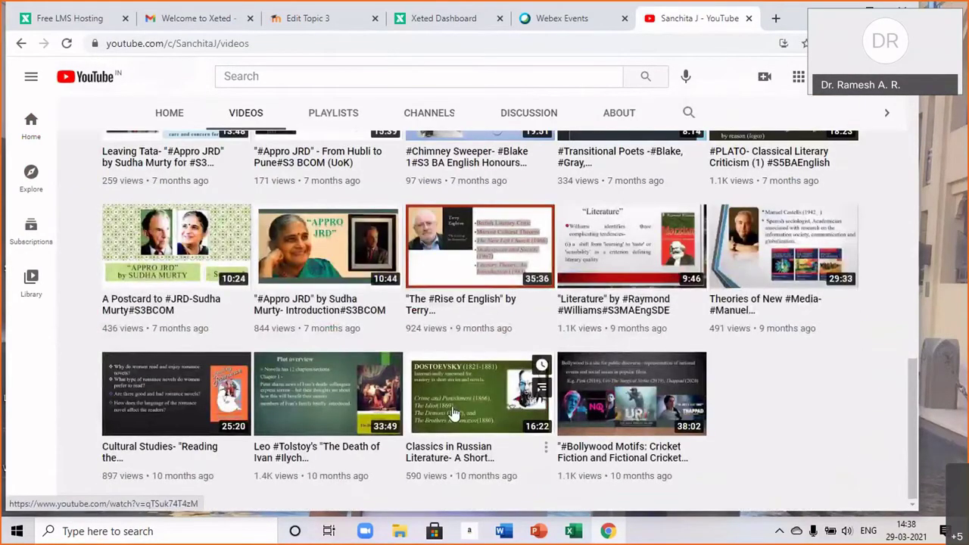
click(545, 448)
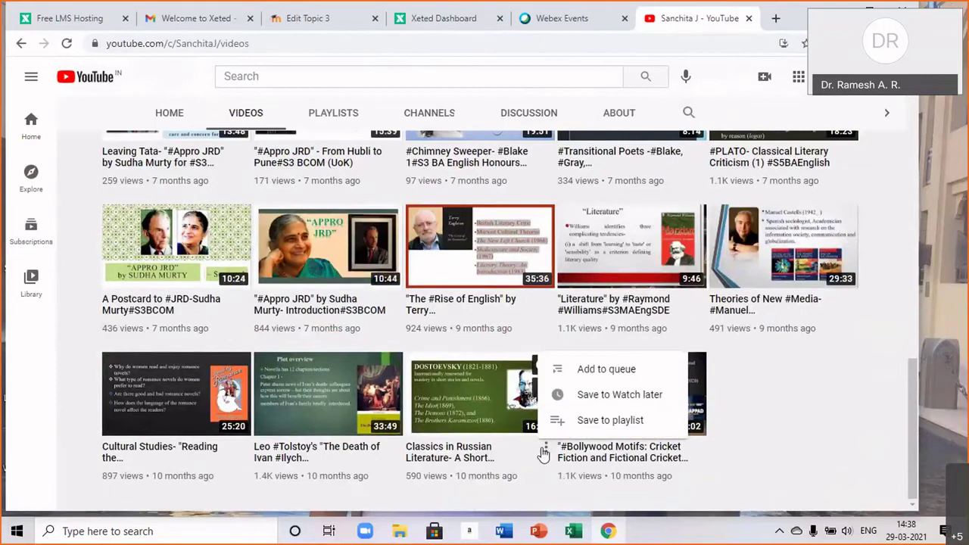
click(470, 406)
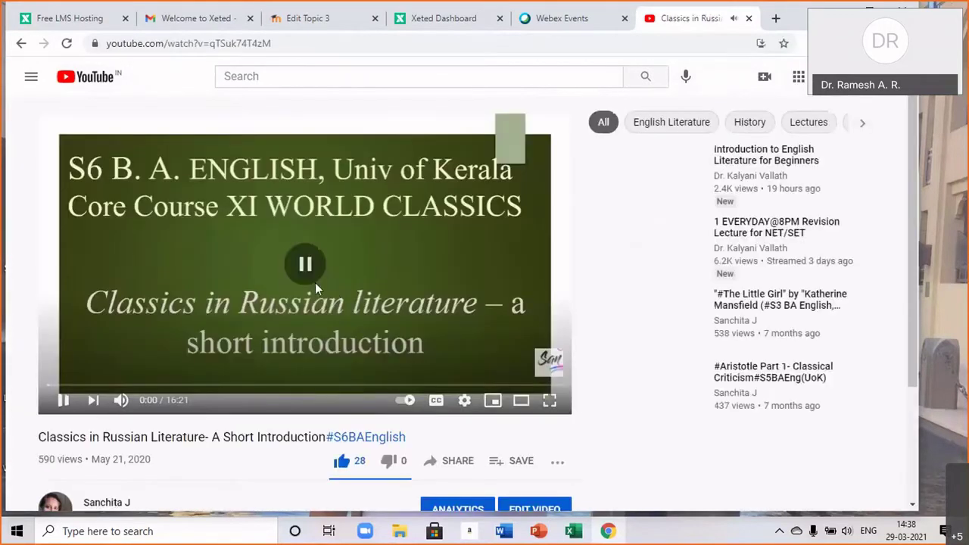
Pause the Russian literature video and copy its link from the sharing options.
scroll(464, 274, down, 3)
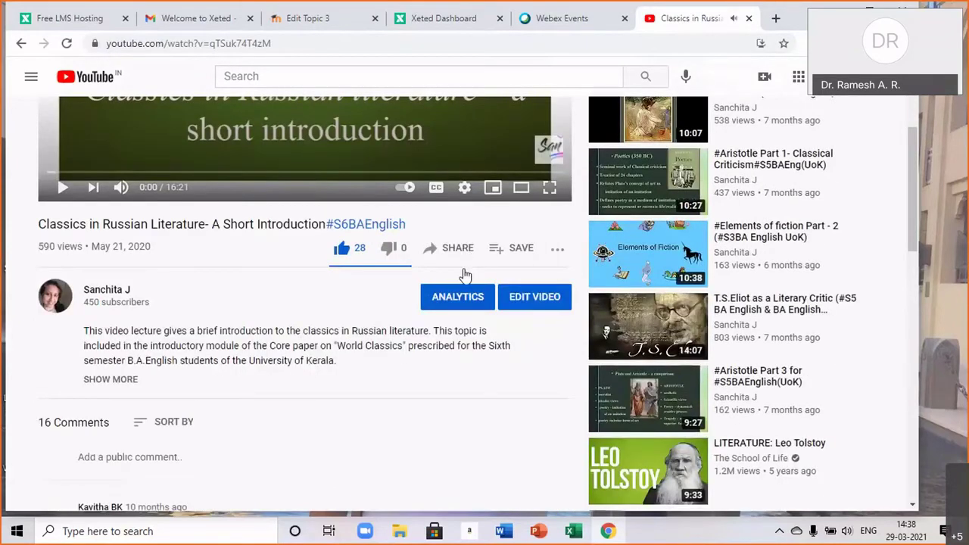
click(454, 249)
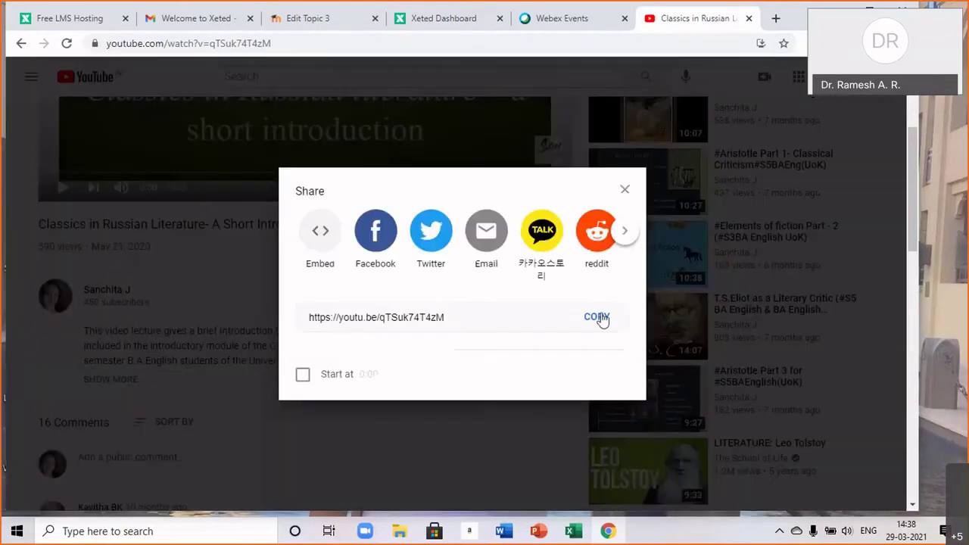
click(597, 317)
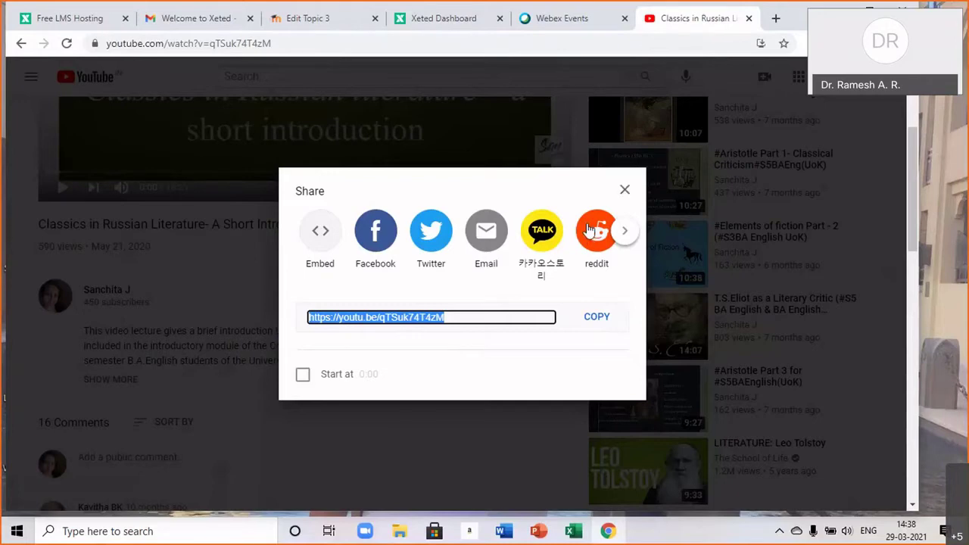
click(363, 444)
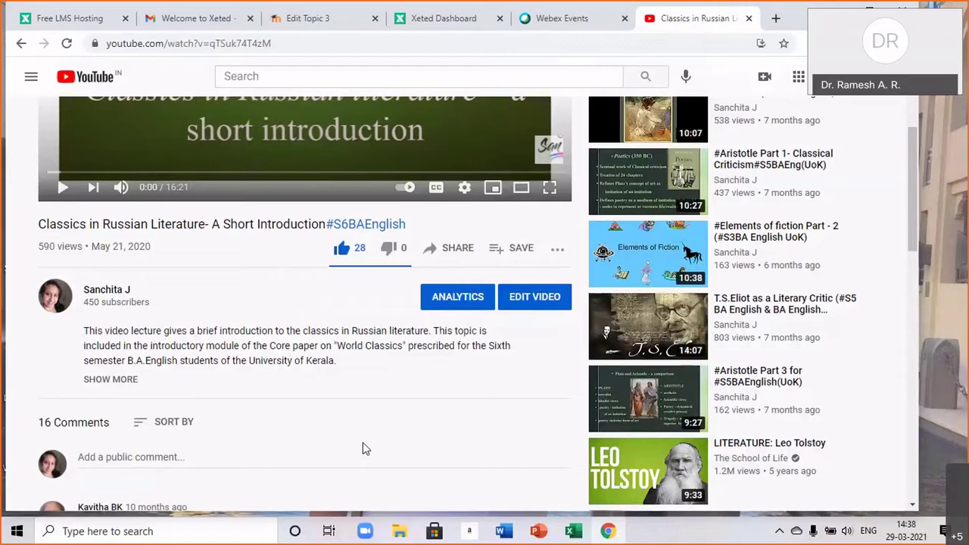
Copy the Russian literature video's URL directly from the player and close the YouTube page to return to Topic 3.
scroll(363, 449, down, 1)
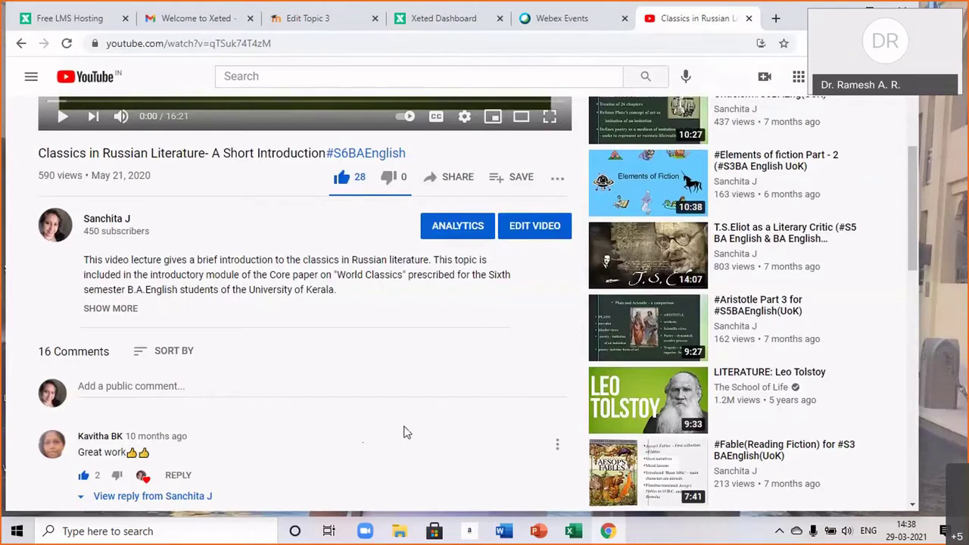
scroll(403, 432, up, 1)
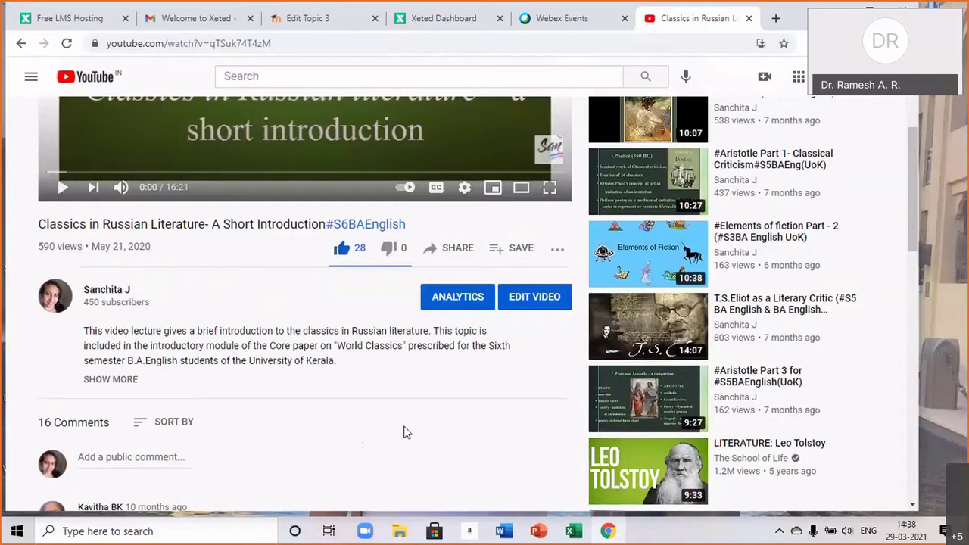
scroll(403, 433, up, 3)
click(306, 270)
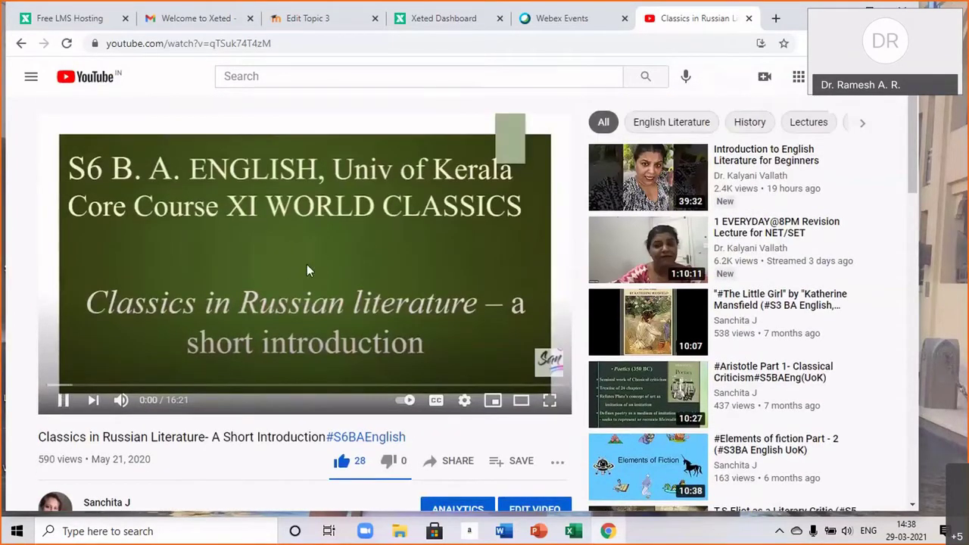
right_click(355, 246)
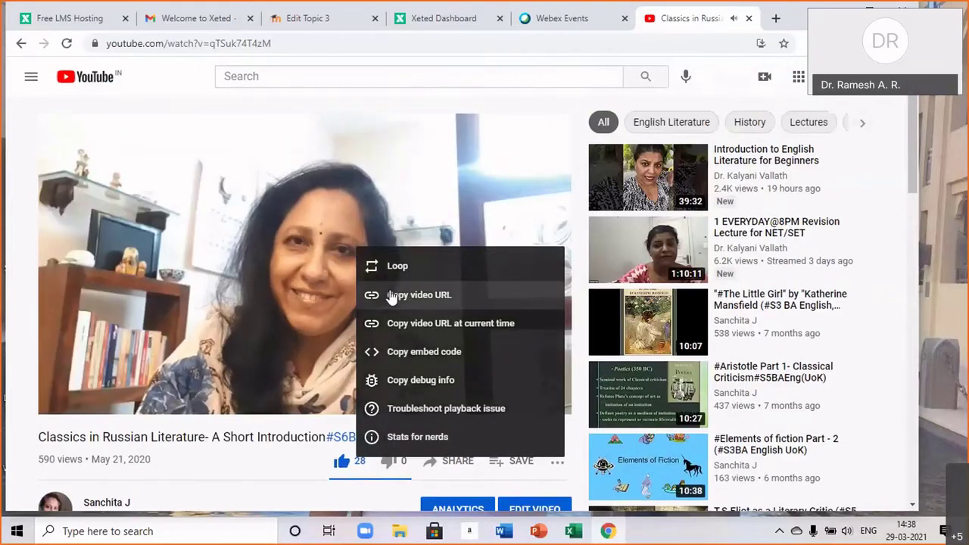
click(391, 297)
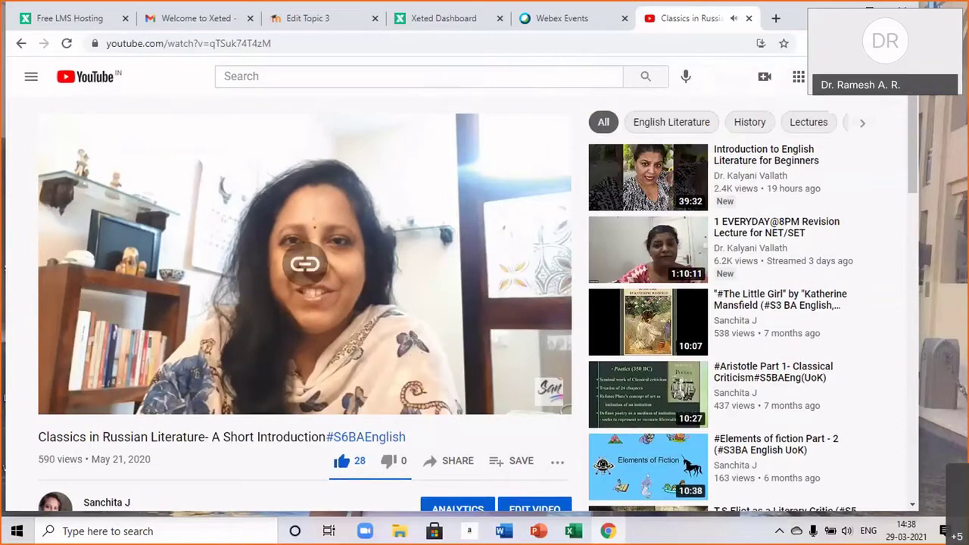
click(311, 268)
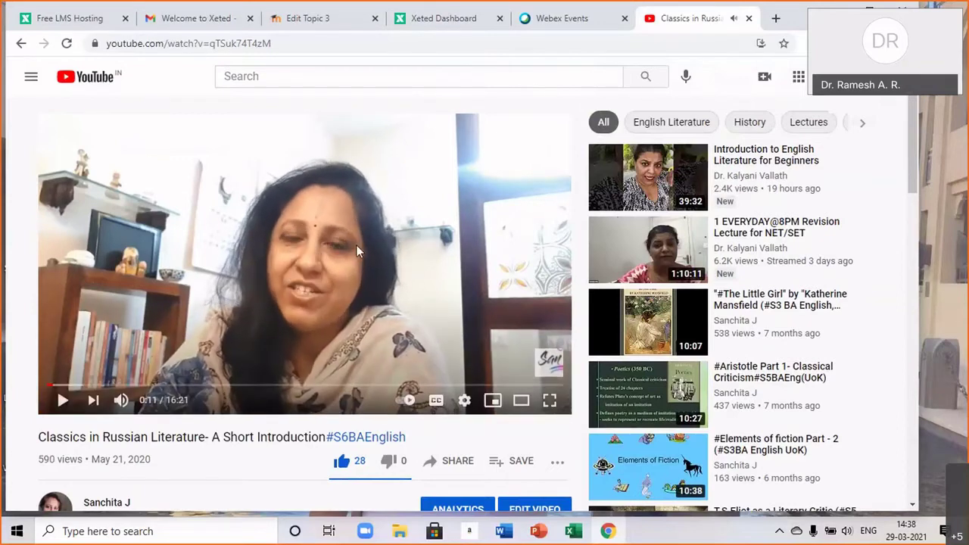
click(749, 18)
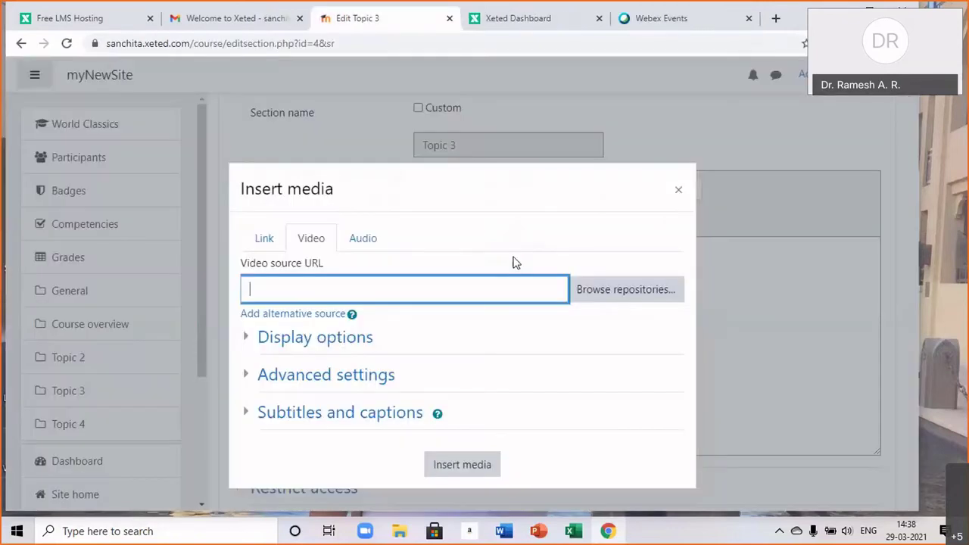
right_click(260, 287)
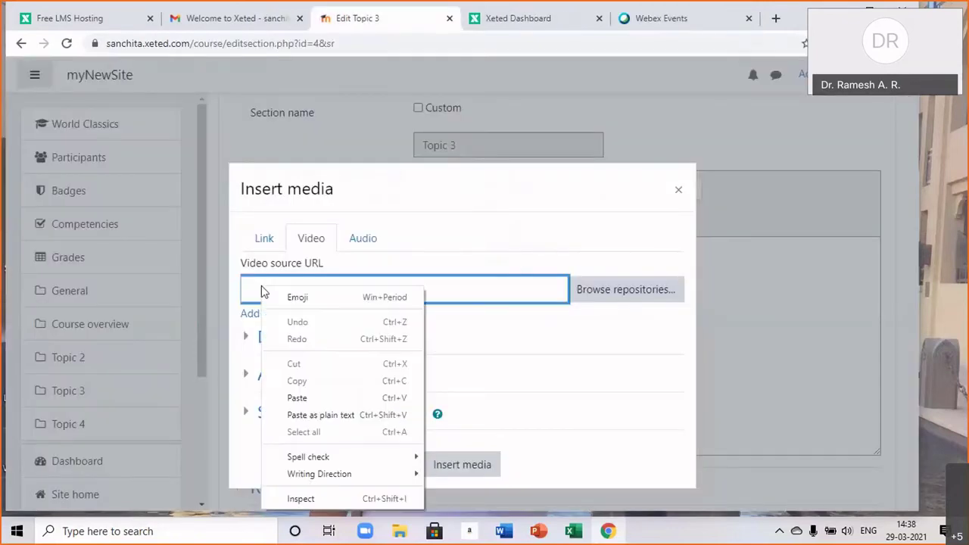
click(295, 397)
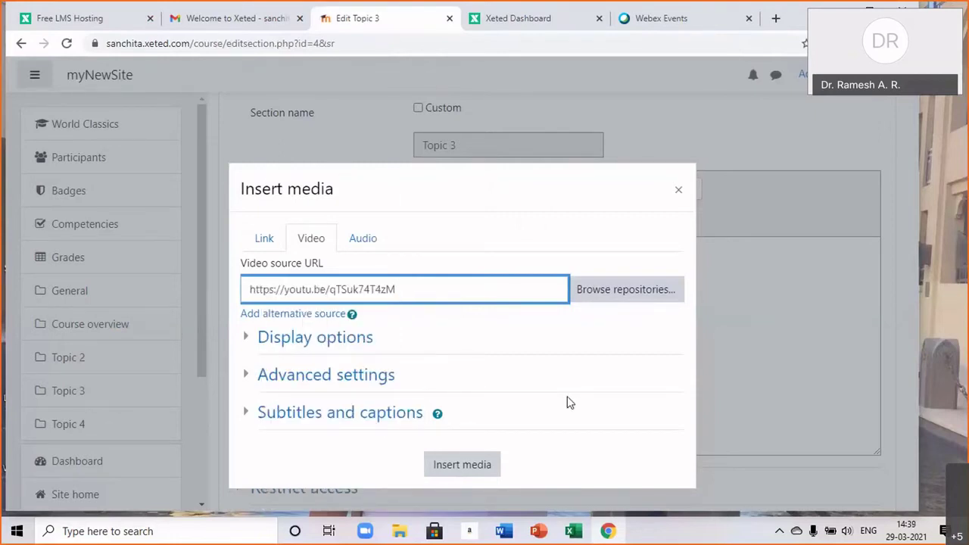
click(461, 463)
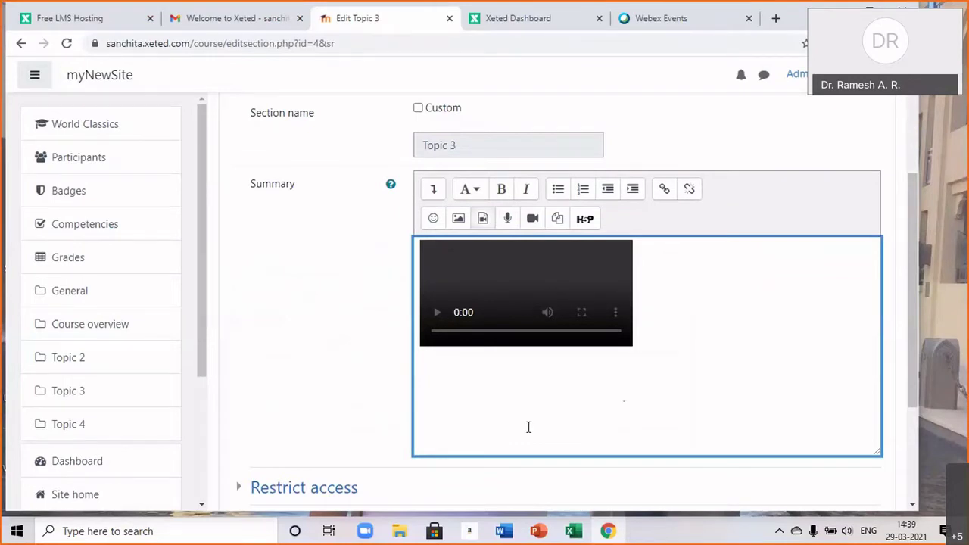
scroll(492, 415, down, 3)
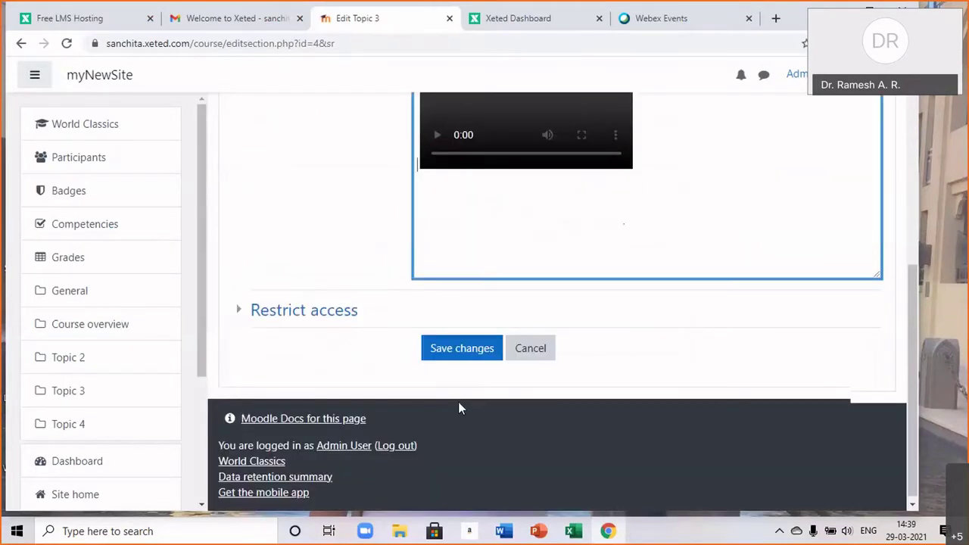
click(456, 352)
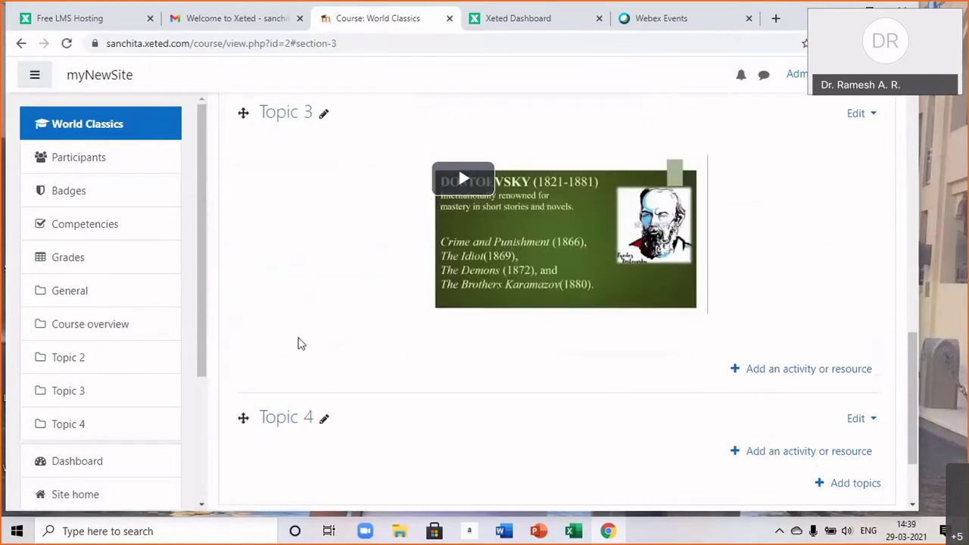
Play the embedded Topic 3 video on the course page, skip ahead in it and pause it.
scroll(260, 321, up, 2)
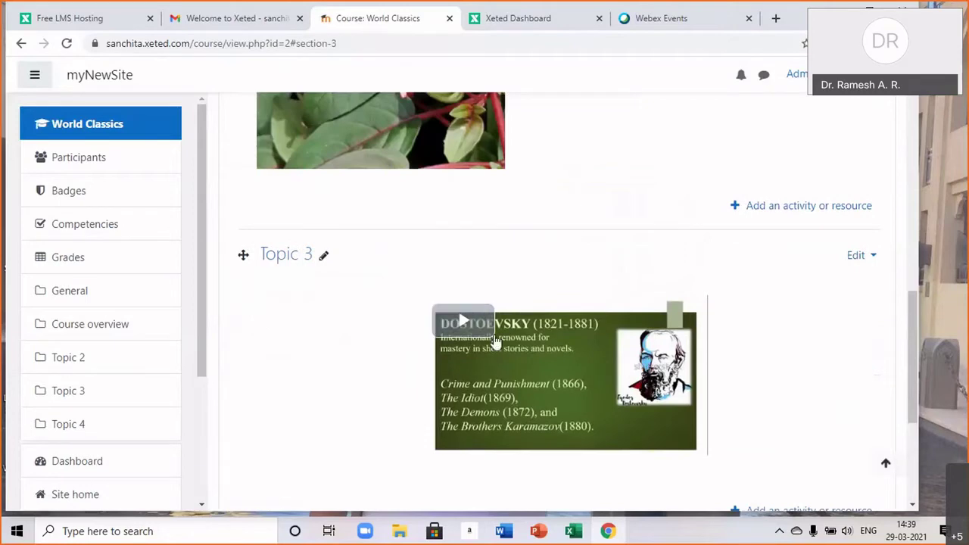
click(463, 321)
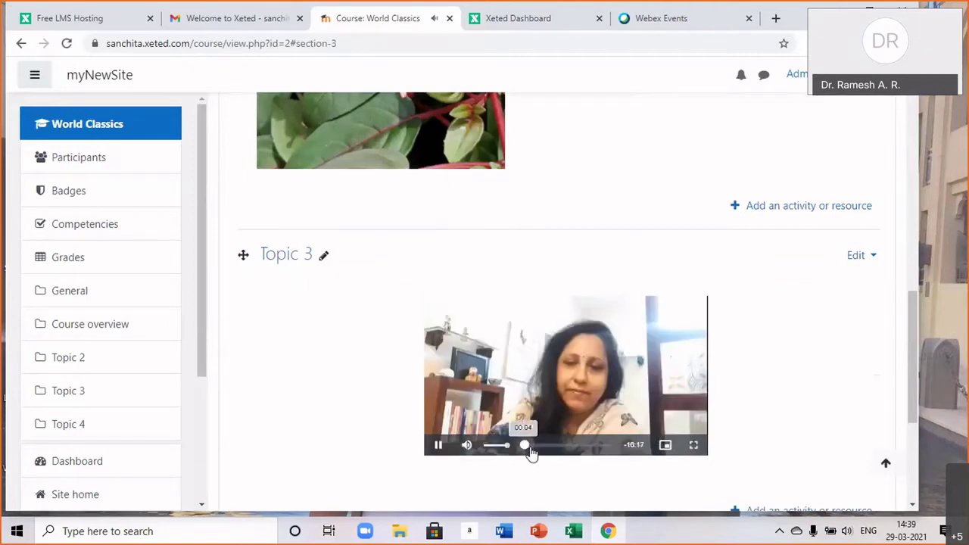
drag(492, 452, 523, 452)
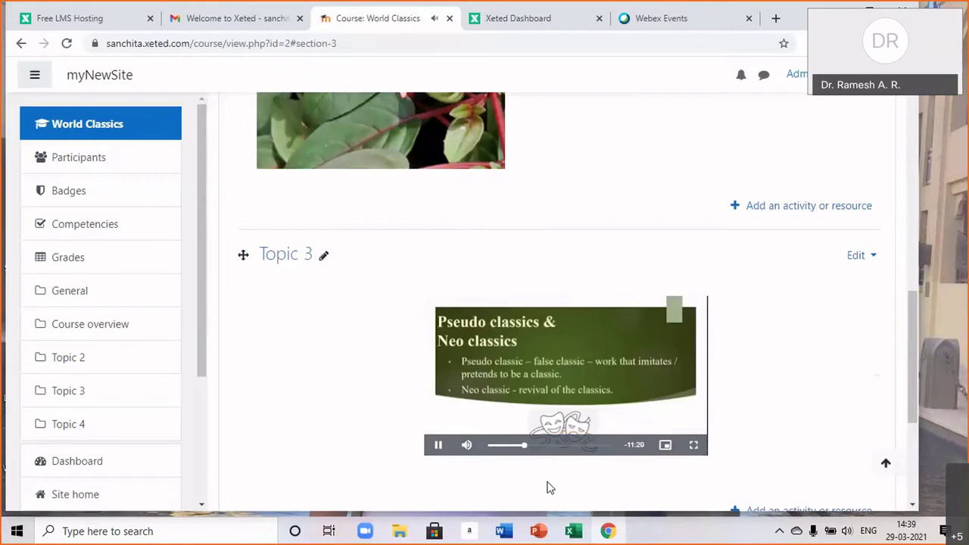
click(559, 377)
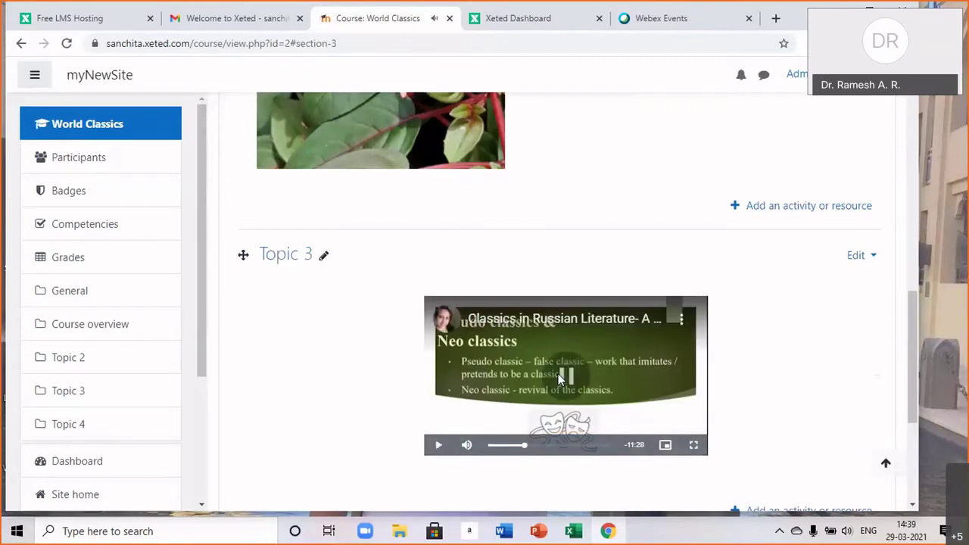
View the embedded Topic 3 video in full screen and return to the course page.
scroll(519, 476, down, 1)
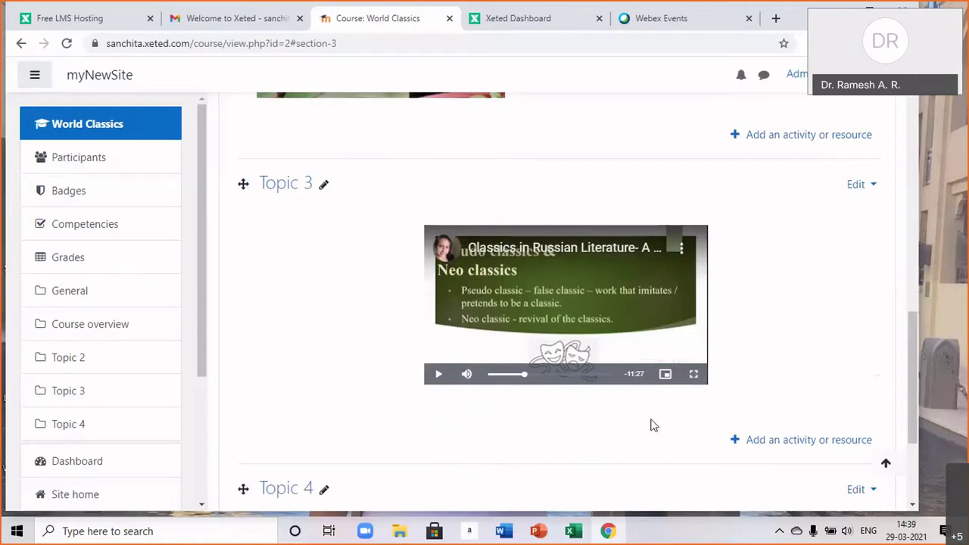
click(693, 376)
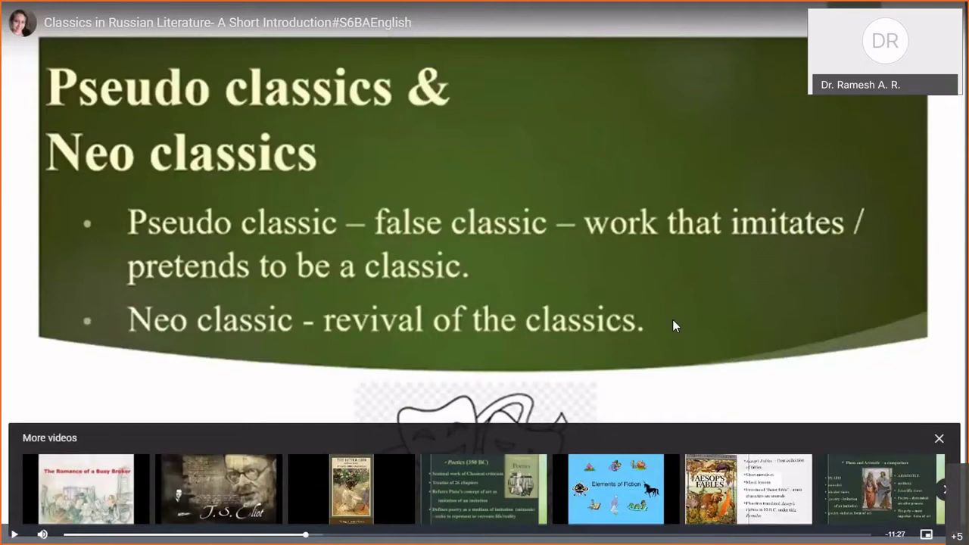
key(Escape)
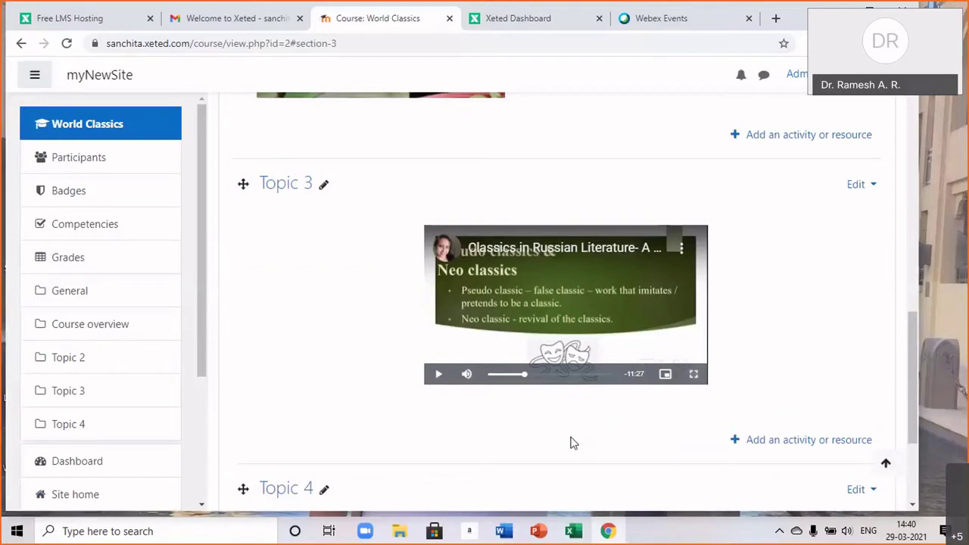
Review the course page sections from Topic 3 back up to the Course overview.
scroll(573, 443, down, 2)
scroll(573, 443, up, 1)
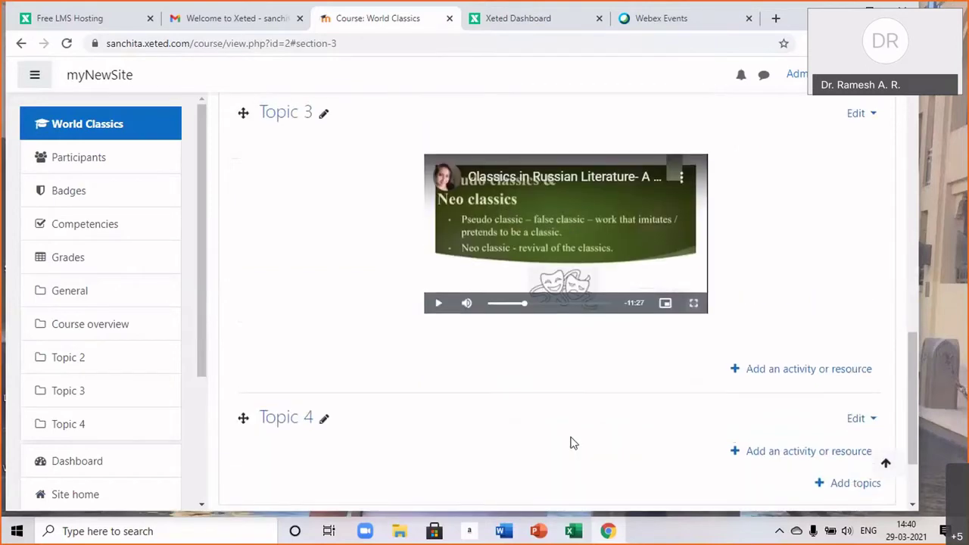
scroll(573, 443, up, 1)
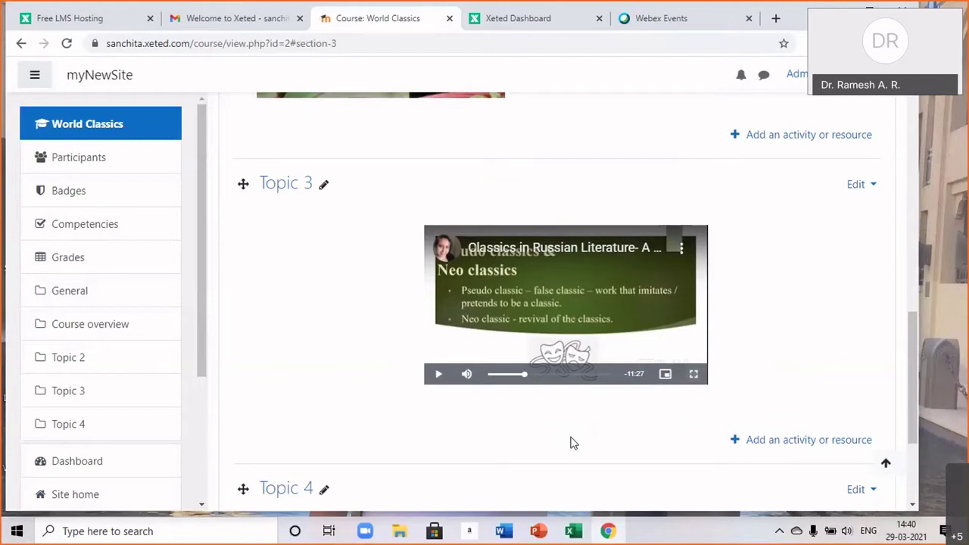
scroll(573, 442, down, 1)
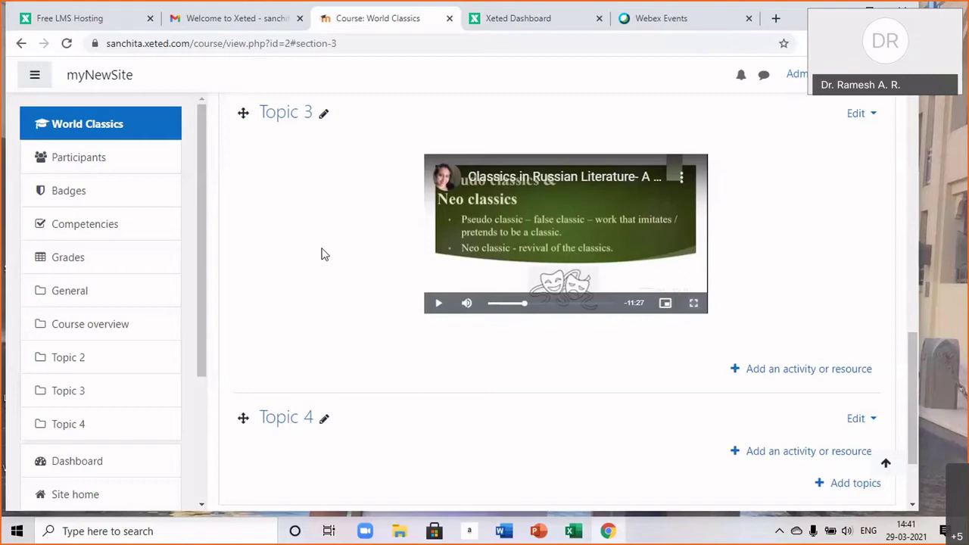
scroll(356, 190, up, 1)
scroll(357, 190, up, 3)
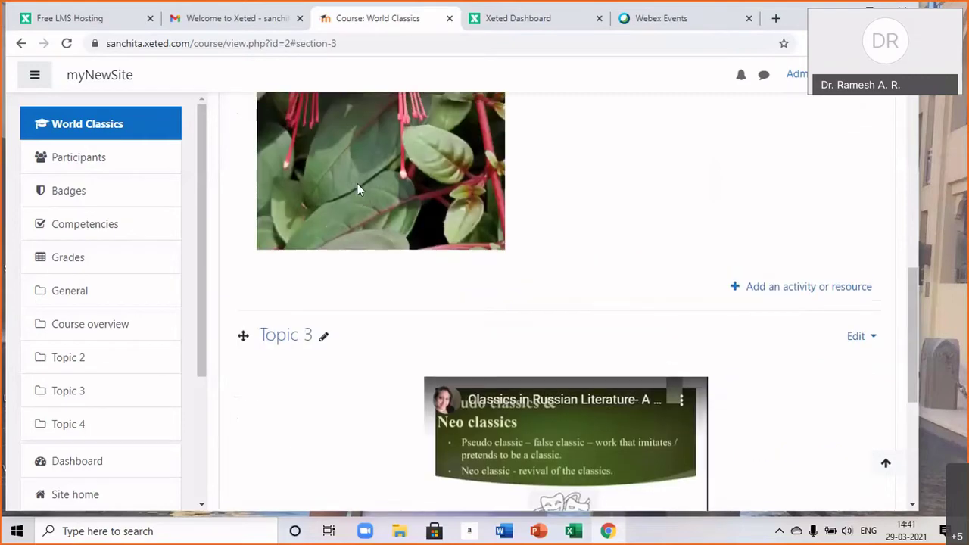
scroll(538, 260, up, 5)
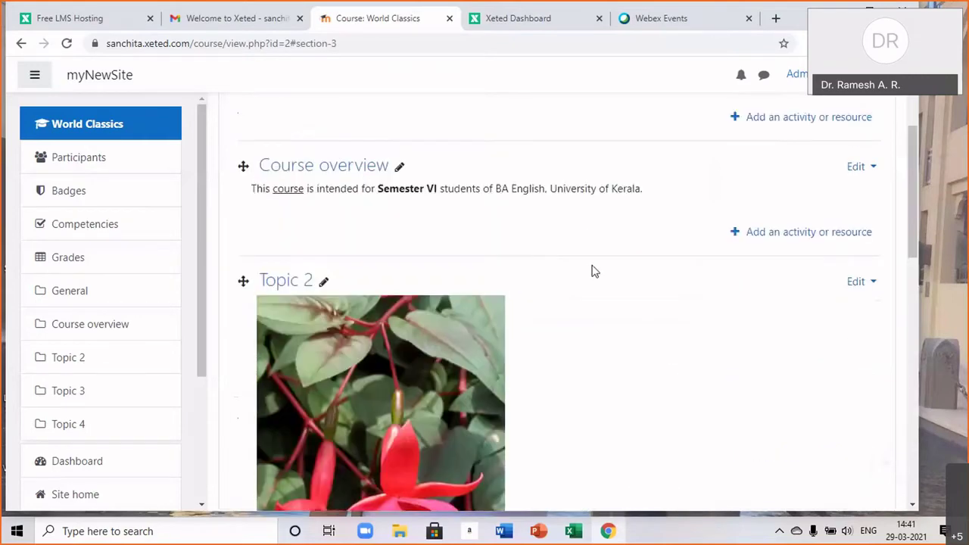
Open the Topic 4 section for editing and record an audio clip for its summary, allowing the site to use the microphone.
scroll(593, 271, down, 10)
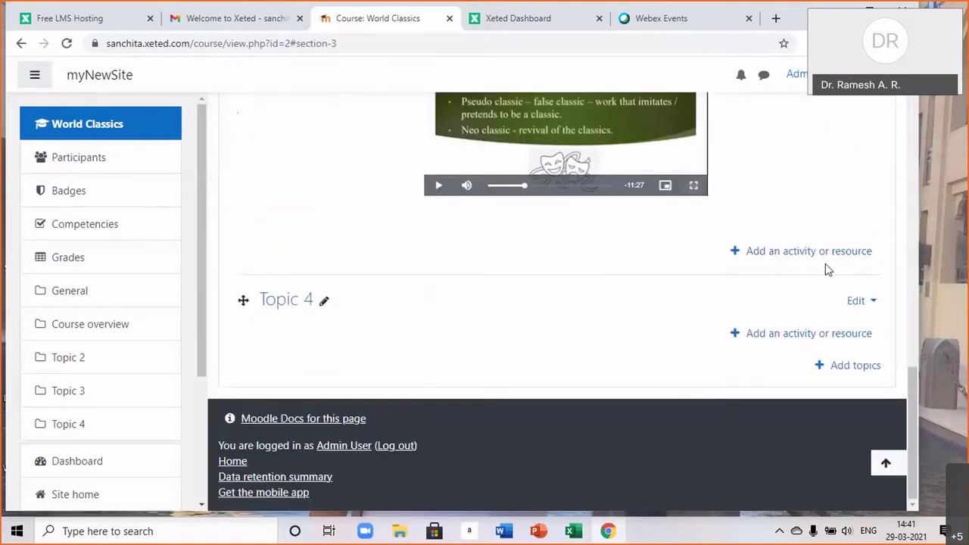
click(858, 304)
click(806, 307)
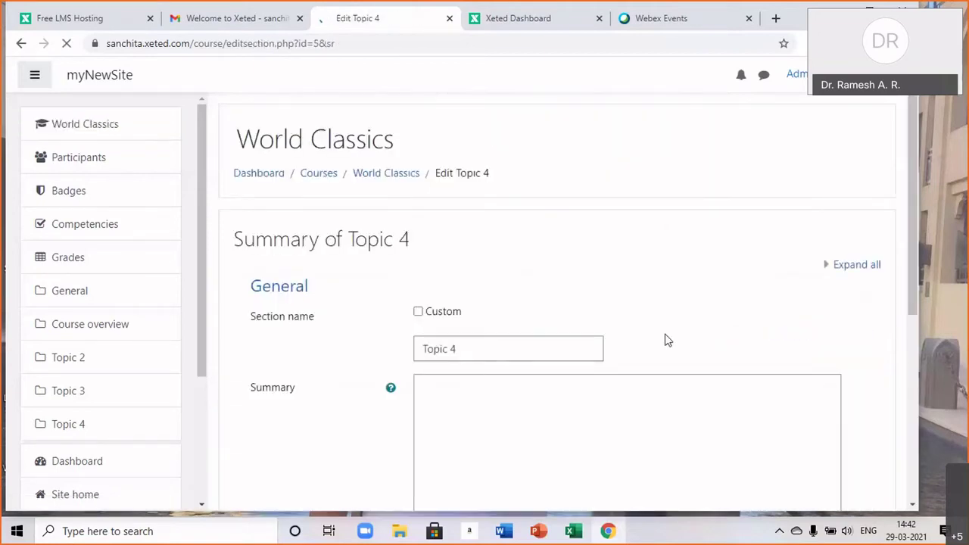
scroll(679, 338, down, 3)
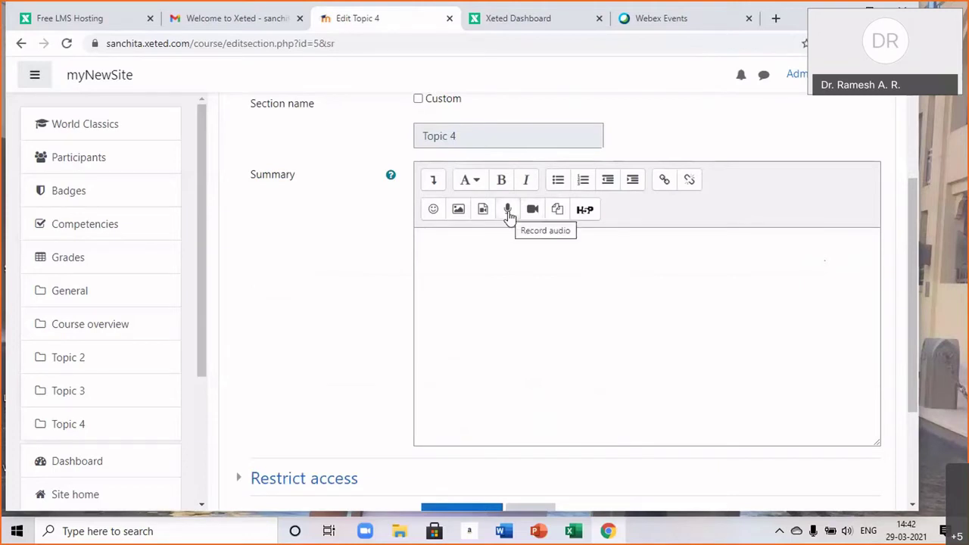
click(437, 255)
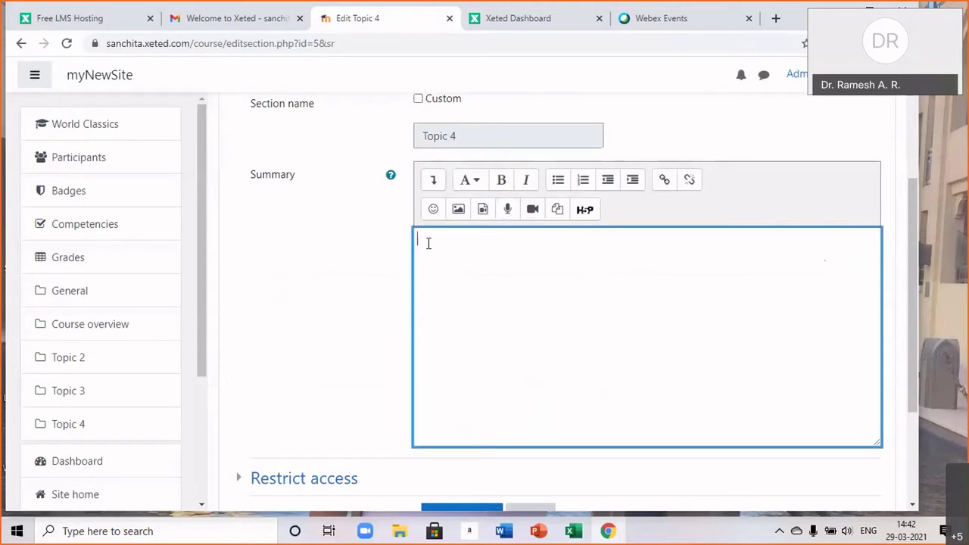
click(508, 210)
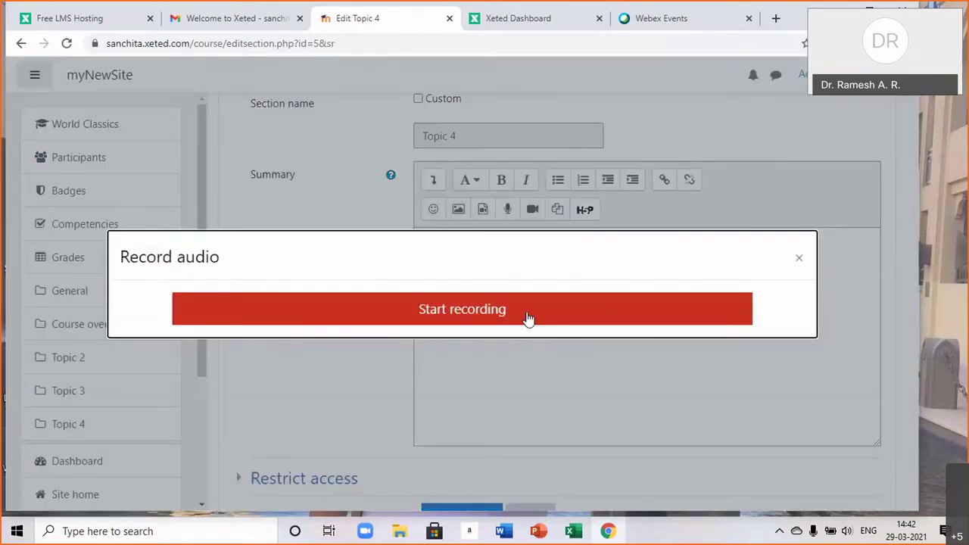
click(464, 310)
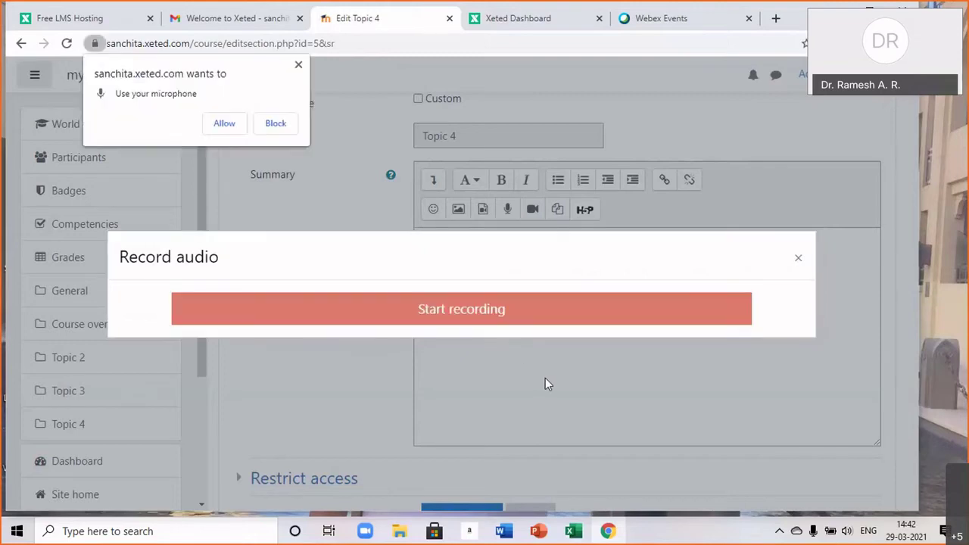
click(220, 126)
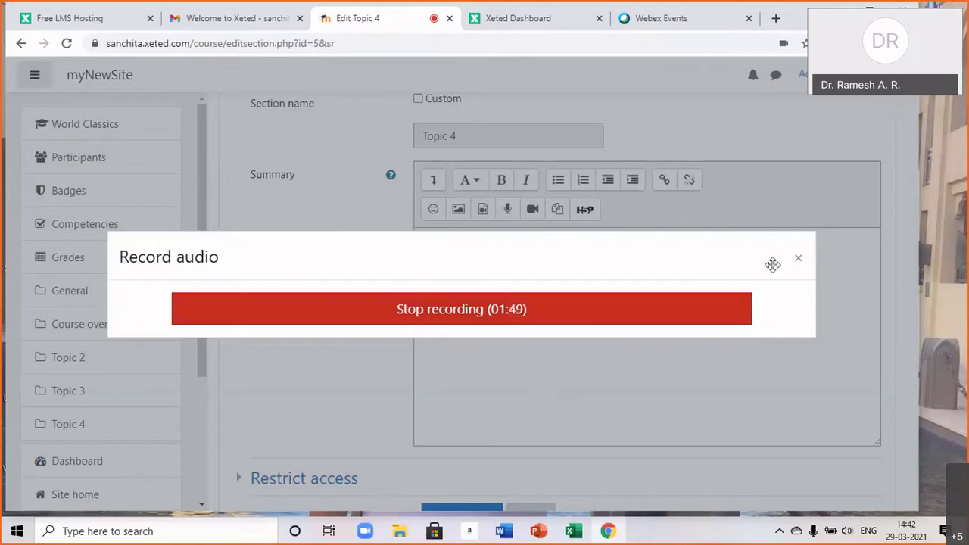
click(471, 314)
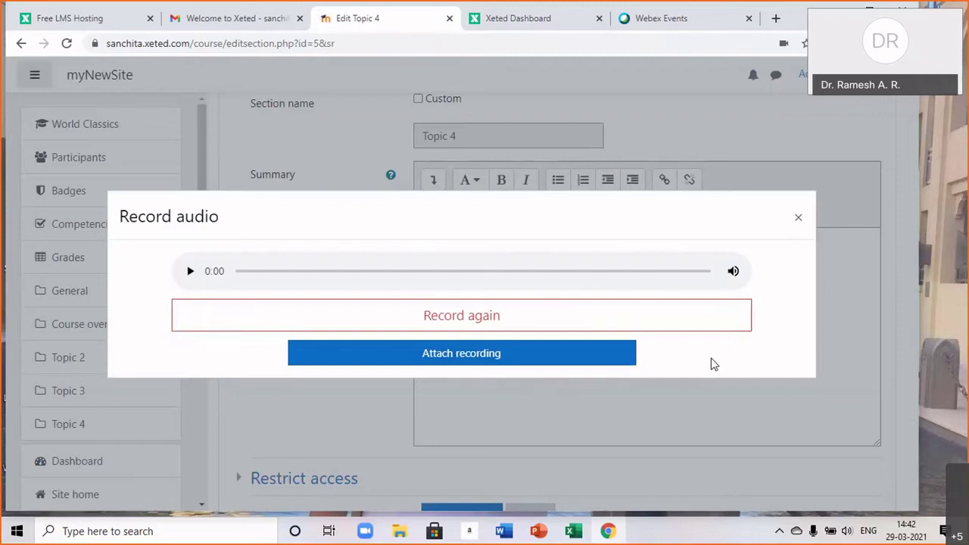
Attach the audio recording to the Topic 4 summary and save the section.
click(493, 353)
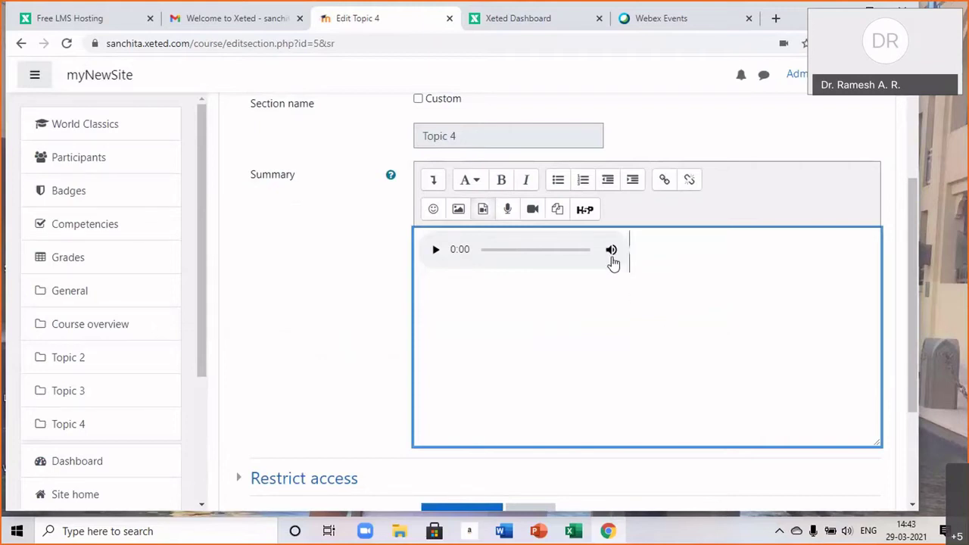
scroll(501, 446, down, 2)
click(459, 348)
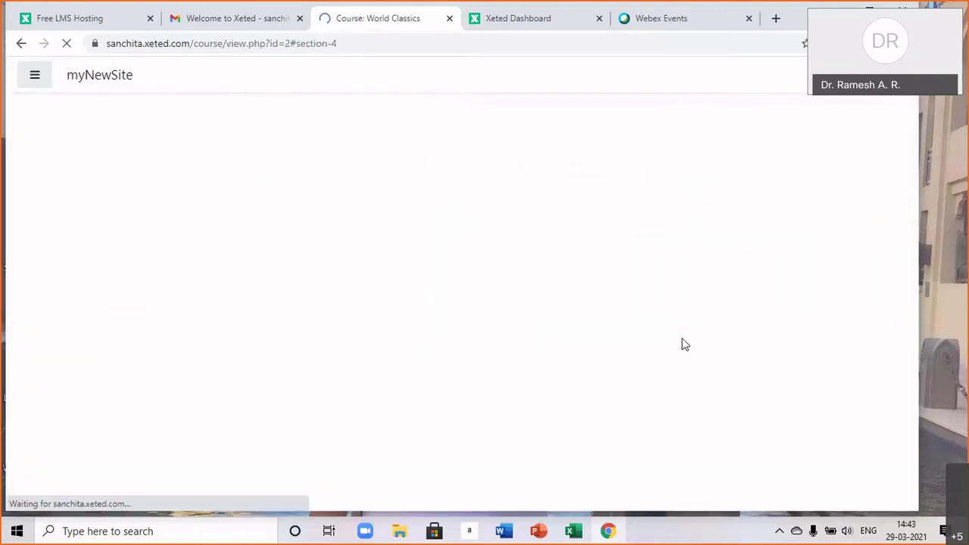
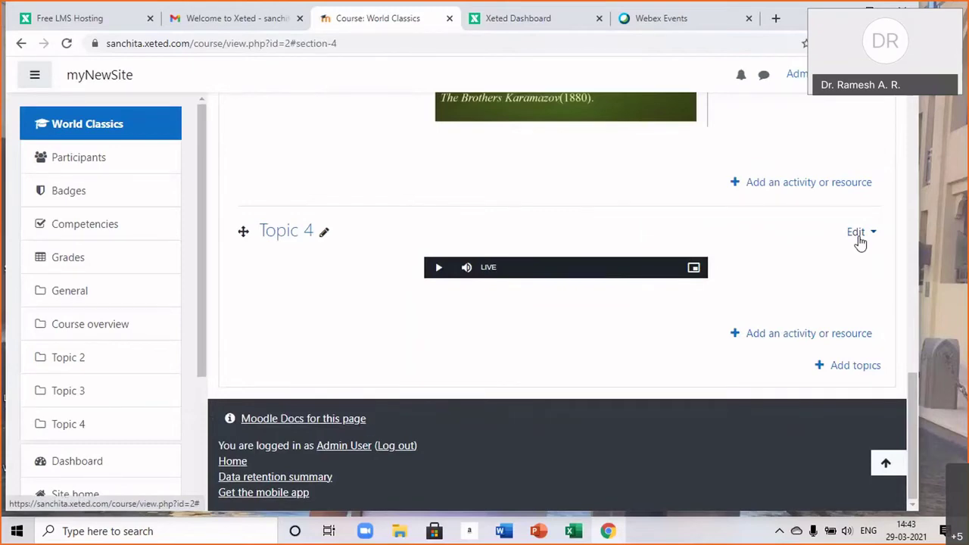
Reopen Topic 4 for editing, inspect the recording's audio source settings without altering them, and save the section.
click(859, 241)
click(774, 264)
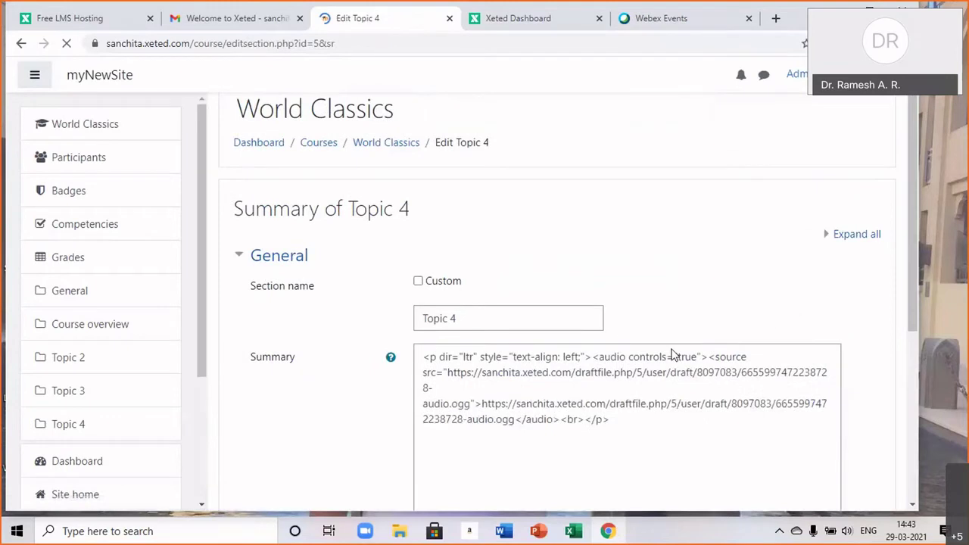
scroll(671, 350, down, 4)
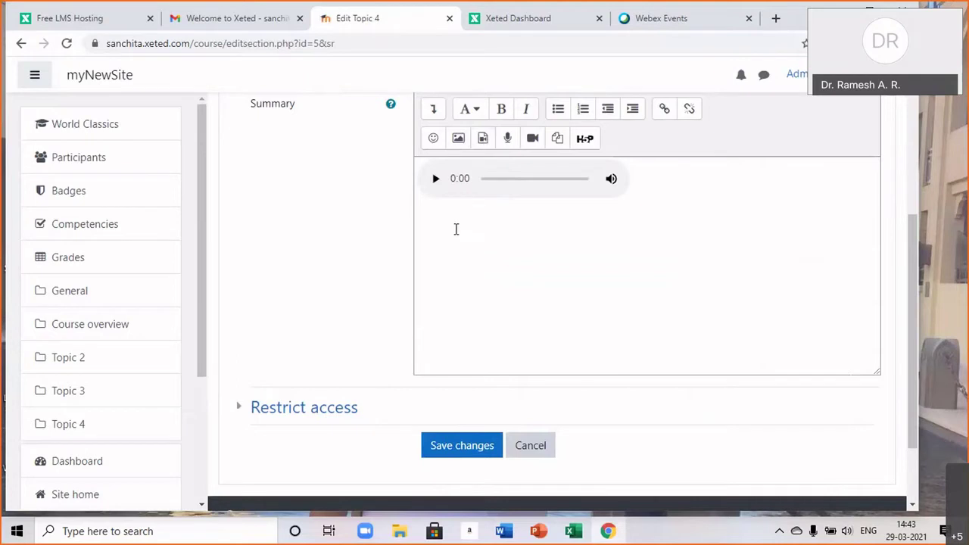
click(483, 140)
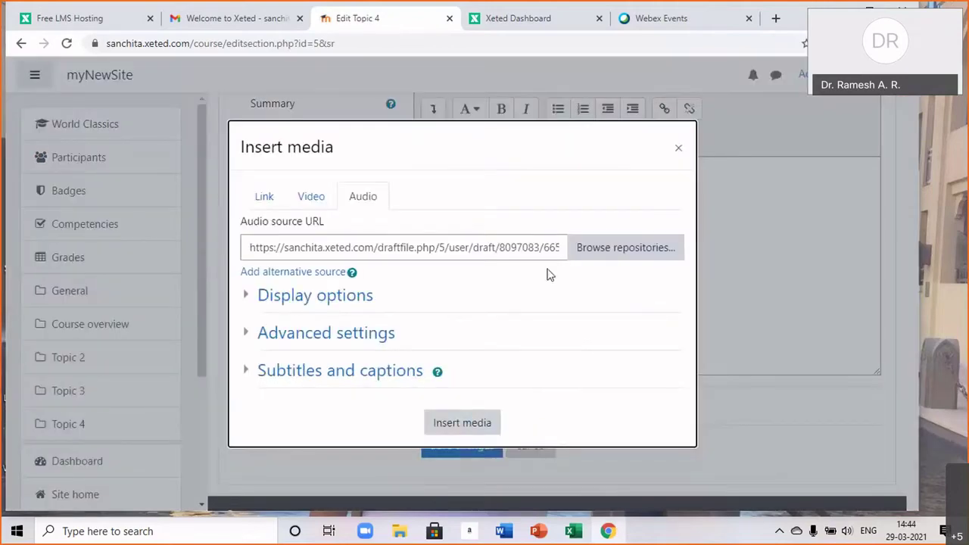
click(362, 198)
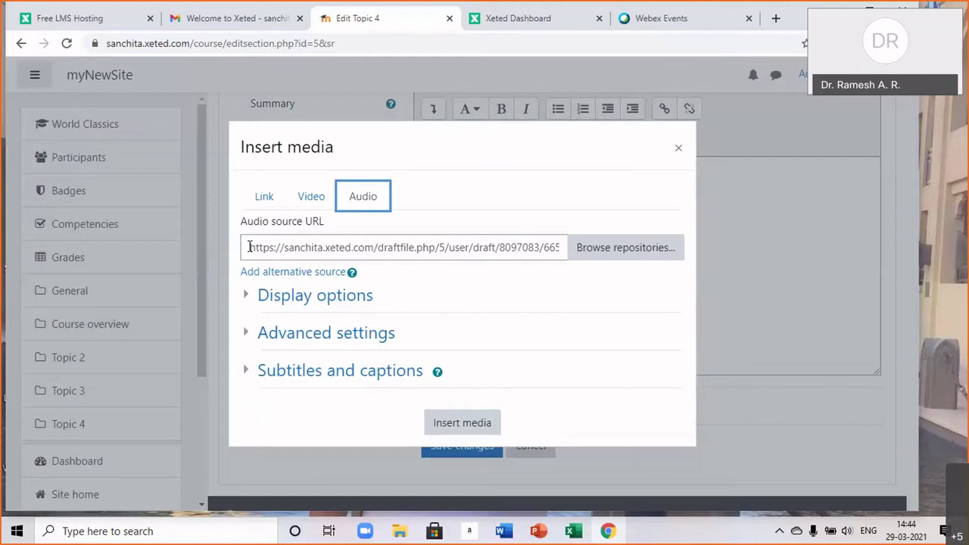
click(678, 153)
click(454, 446)
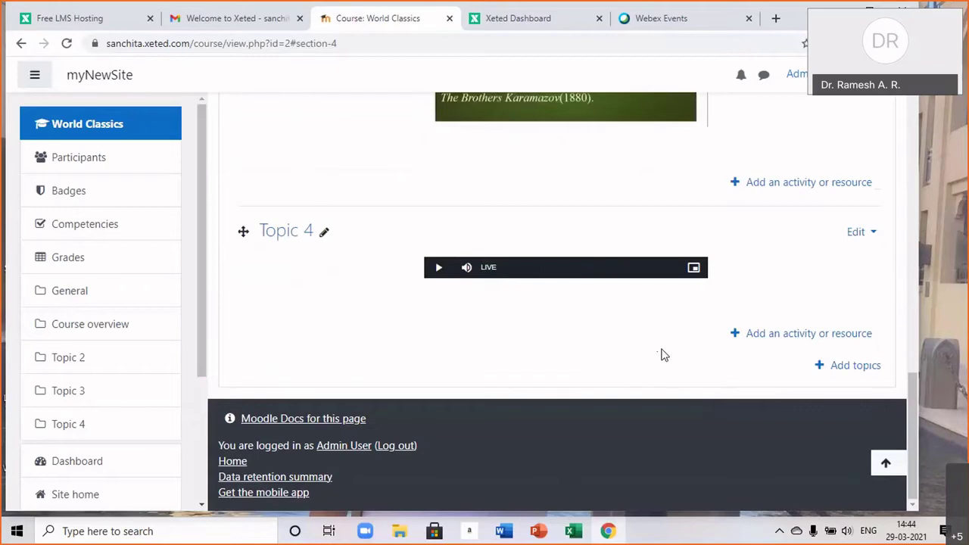
Look over the whole course page from Topic 4 up to the Course overview and back, including the site navigation entries.
scroll(661, 354, up, 2)
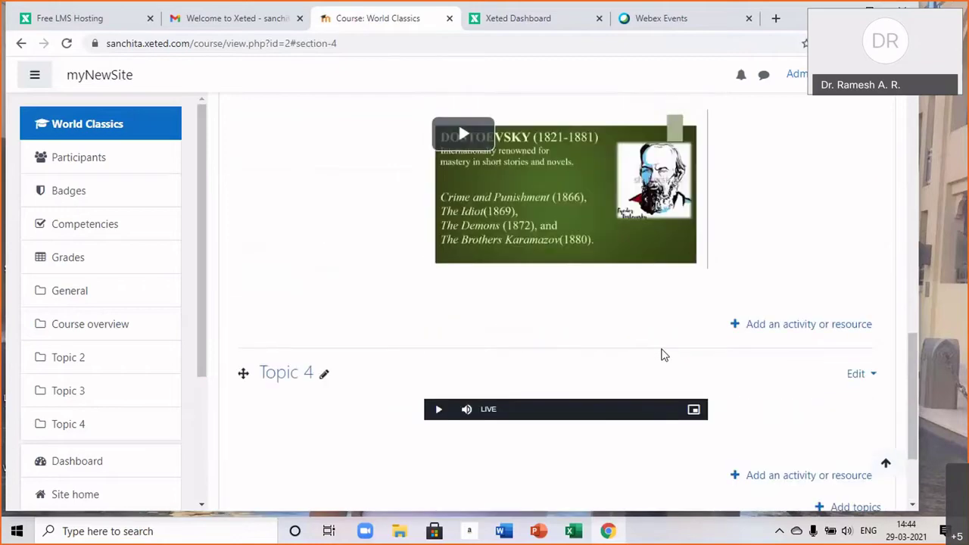
scroll(661, 355, up, 5)
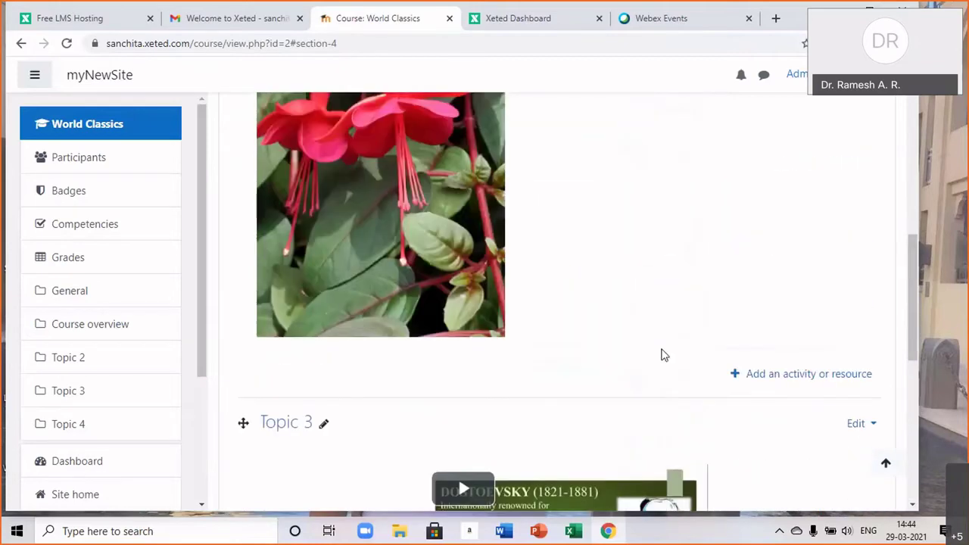
scroll(660, 355, up, 2)
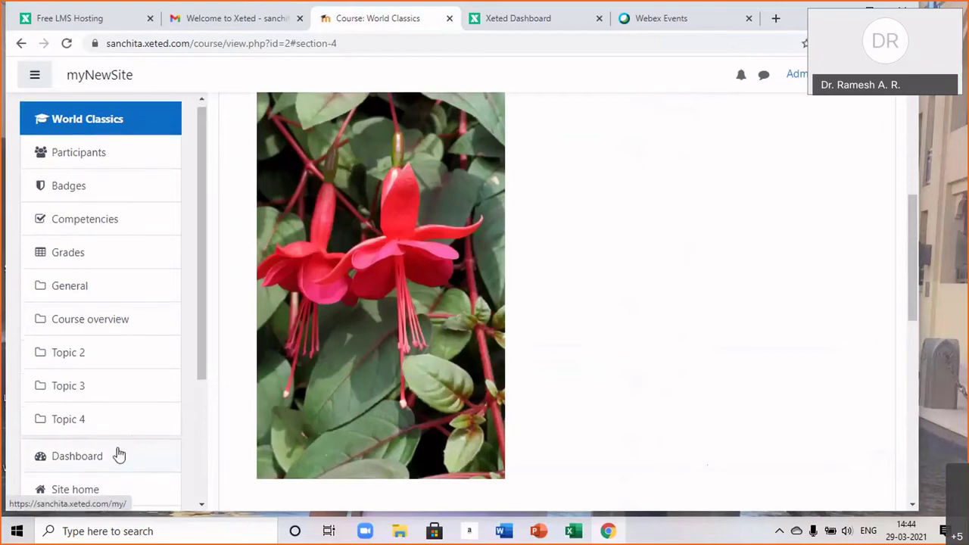
scroll(125, 449, down, 2)
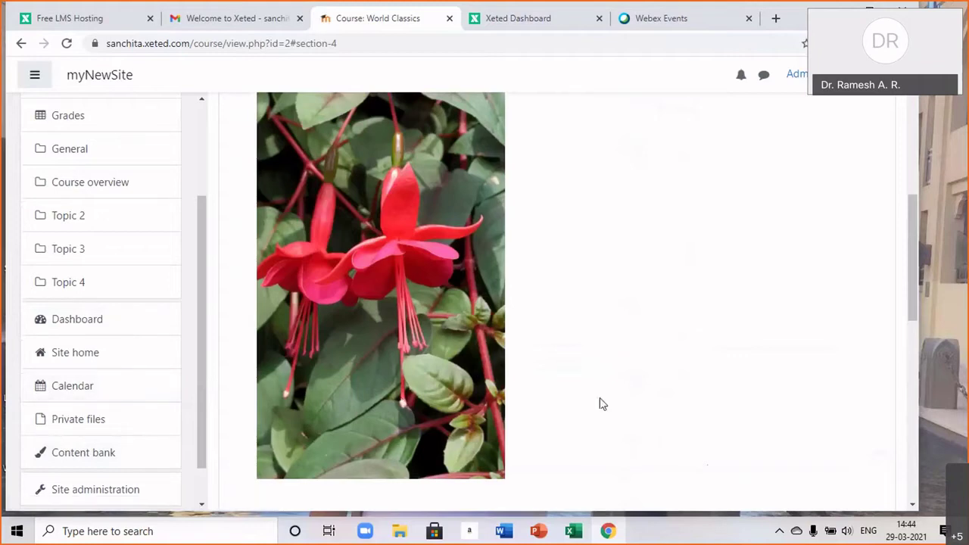
scroll(600, 403, up, 4)
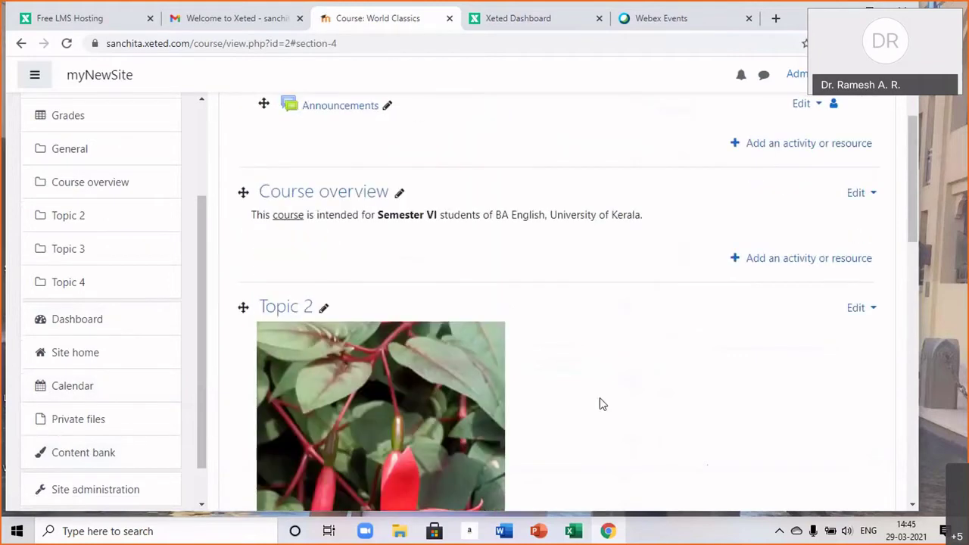
scroll(600, 404, up, 1)
scroll(600, 403, down, 12)
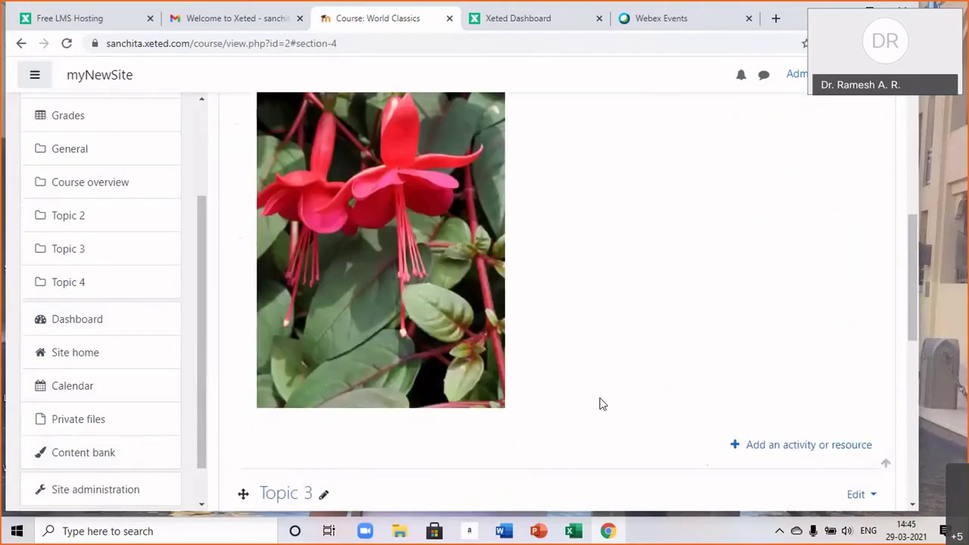
scroll(600, 406, down, 2)
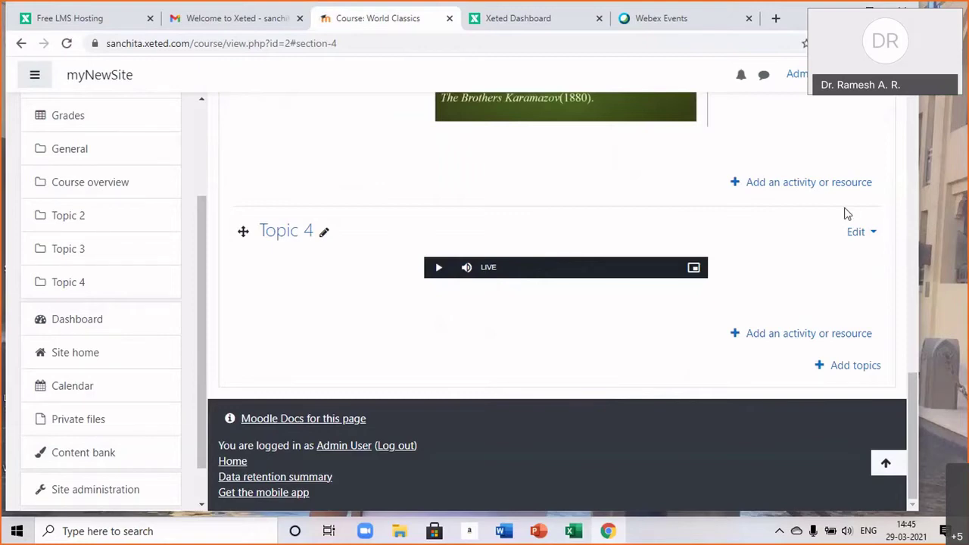
Review the available activities and resources for Topic 4 and start adding a URL resource to that section.
click(823, 335)
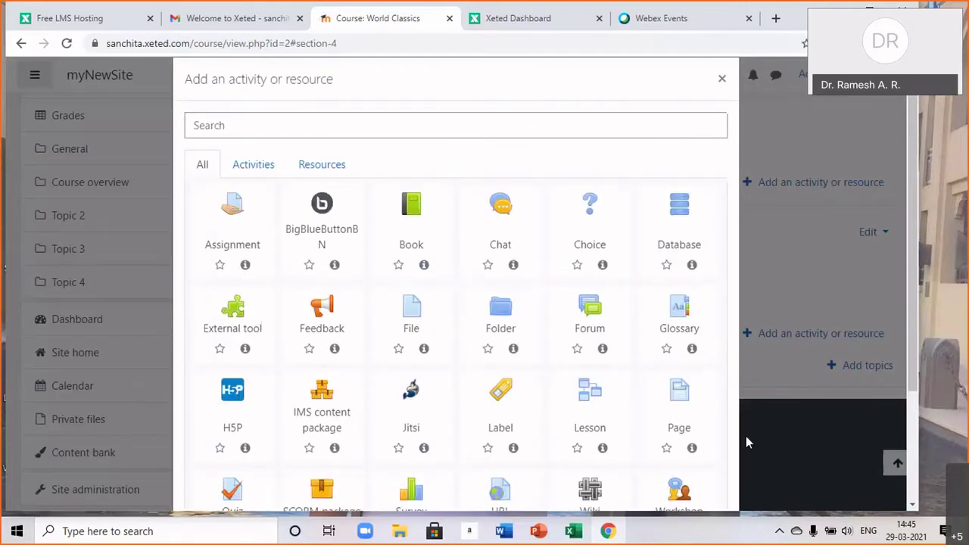
scroll(745, 436, down, 1)
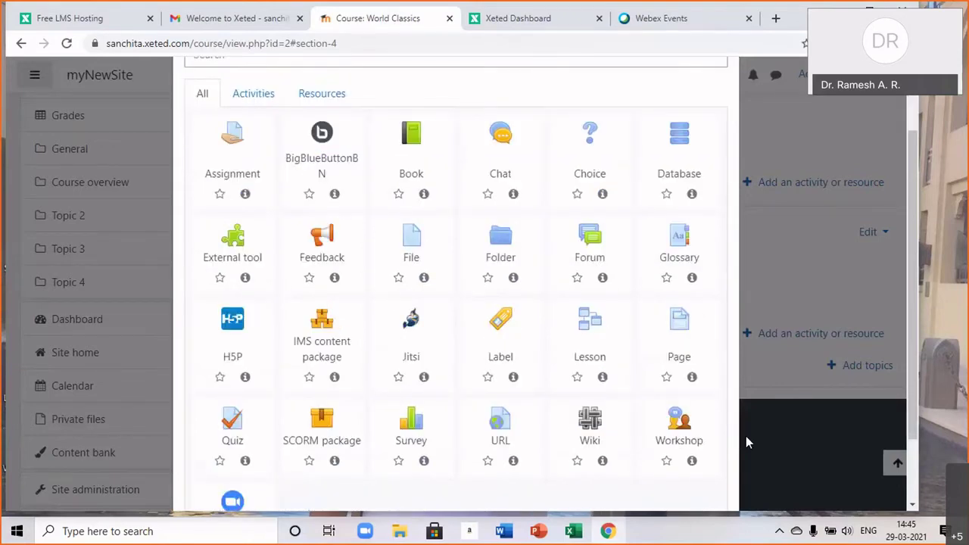
scroll(746, 436, down, 1)
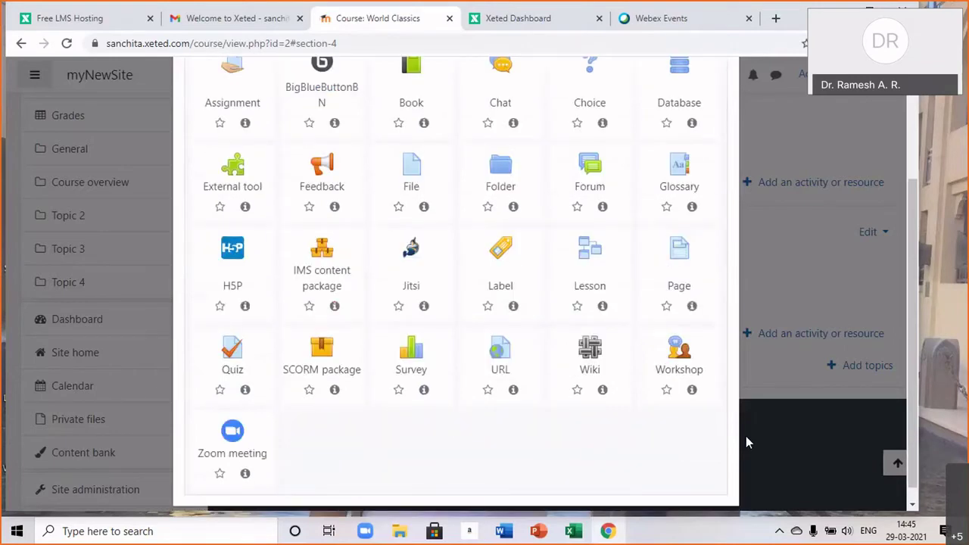
scroll(746, 436, up, 1)
scroll(745, 436, up, 1)
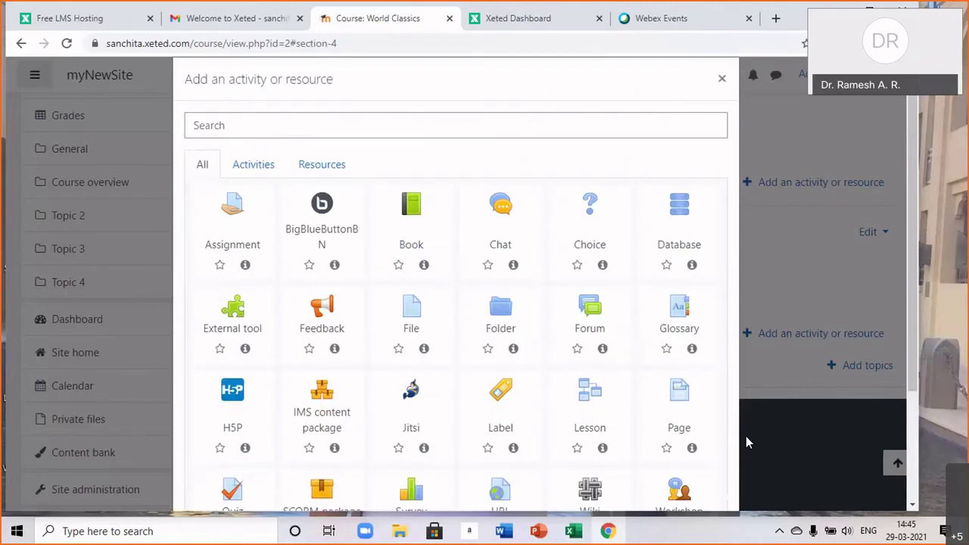
scroll(746, 436, down, 2)
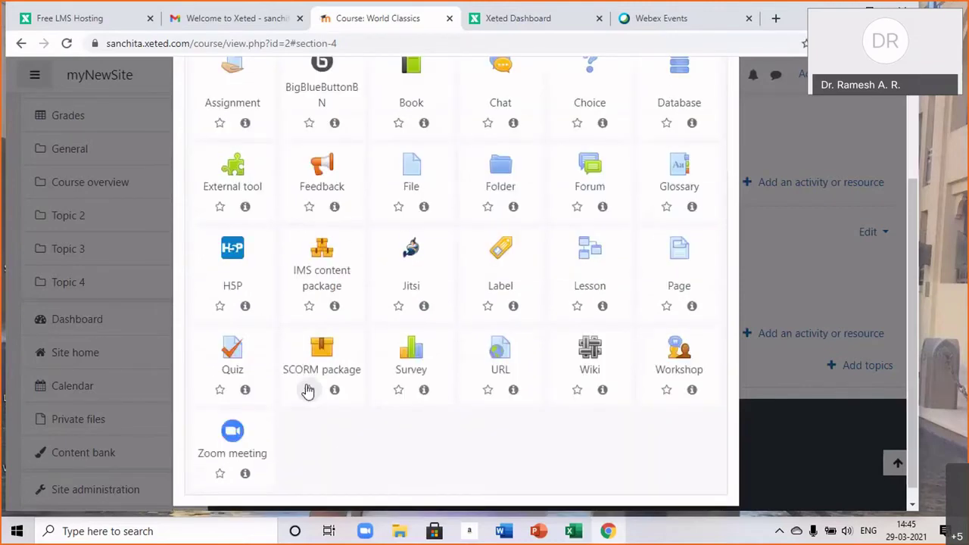
click(497, 358)
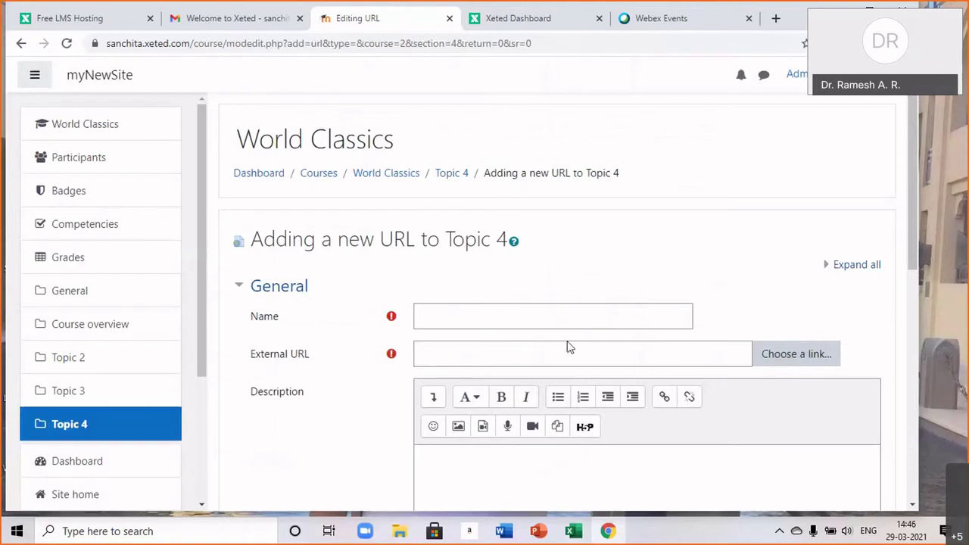
Enter Tolstoy as the name of the new URL resource.
click(423, 315)
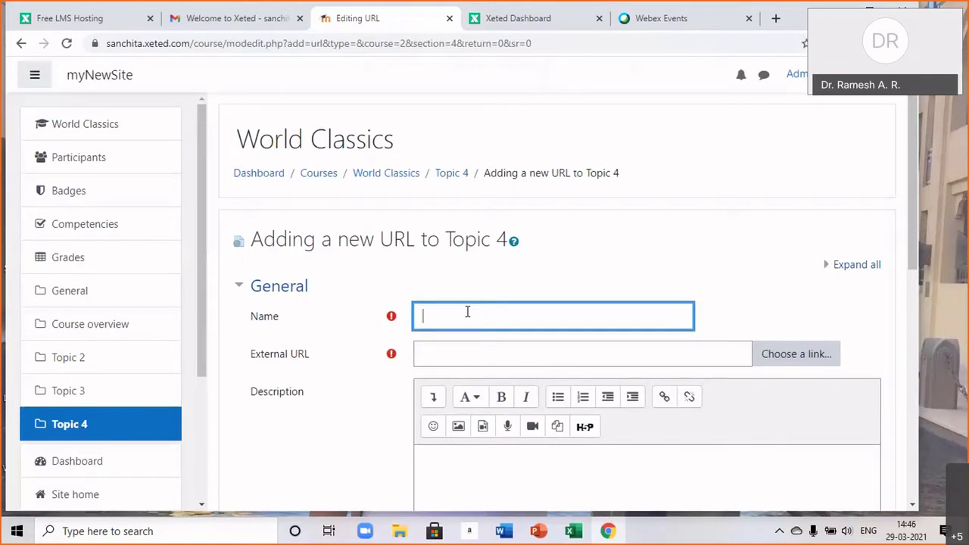
text(Tolstoy)
click(480, 352)
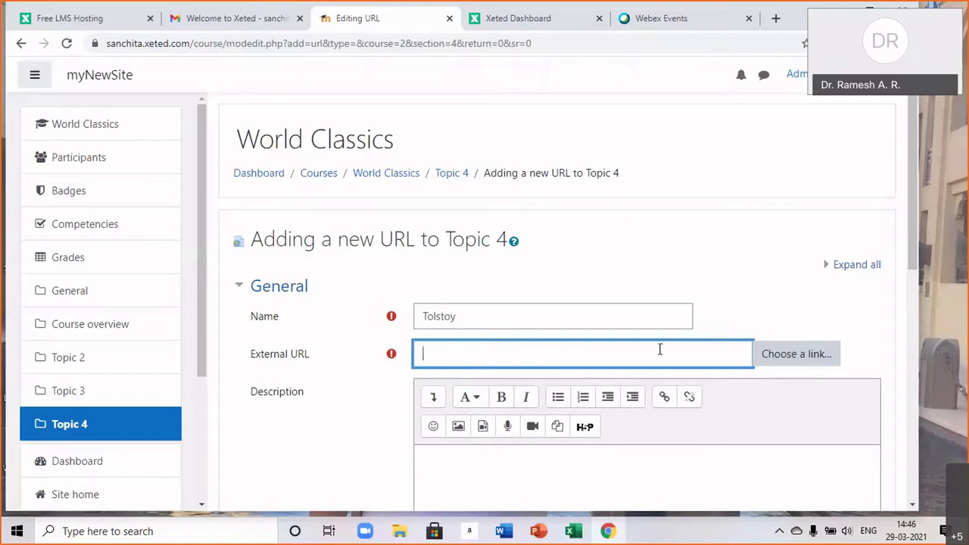
Replace the URL resource's name with syllabus, leaving the external URL ready for entry.
click(457, 316)
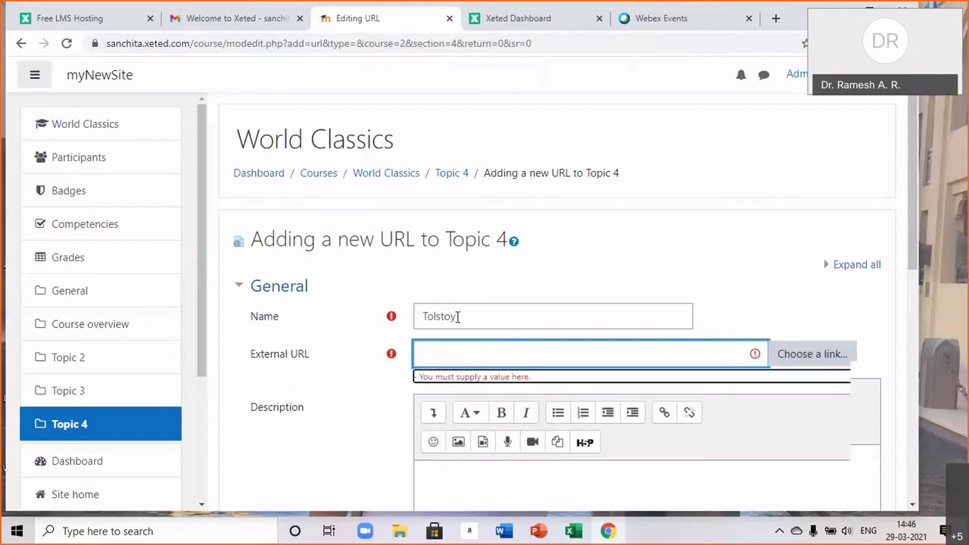
drag(421, 315, 550, 317)
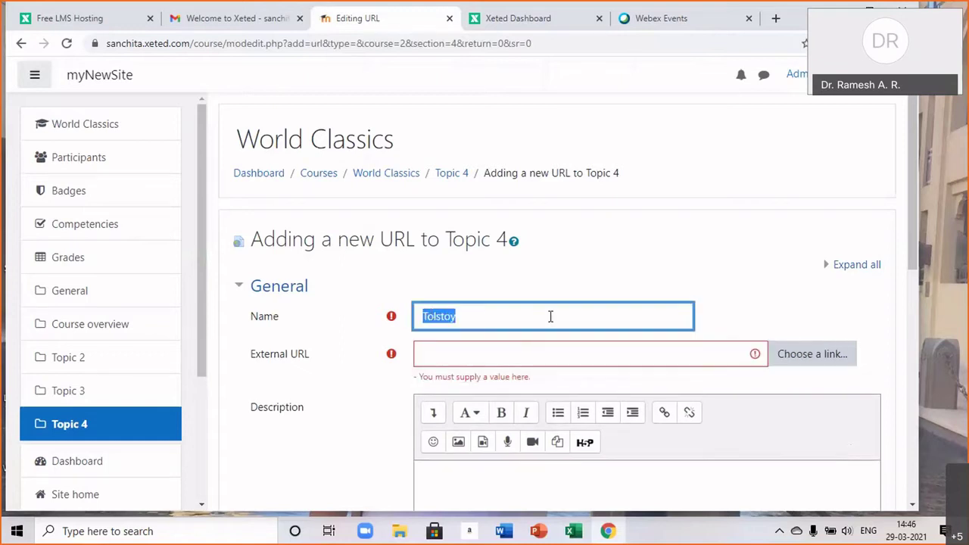
text(syllabus)
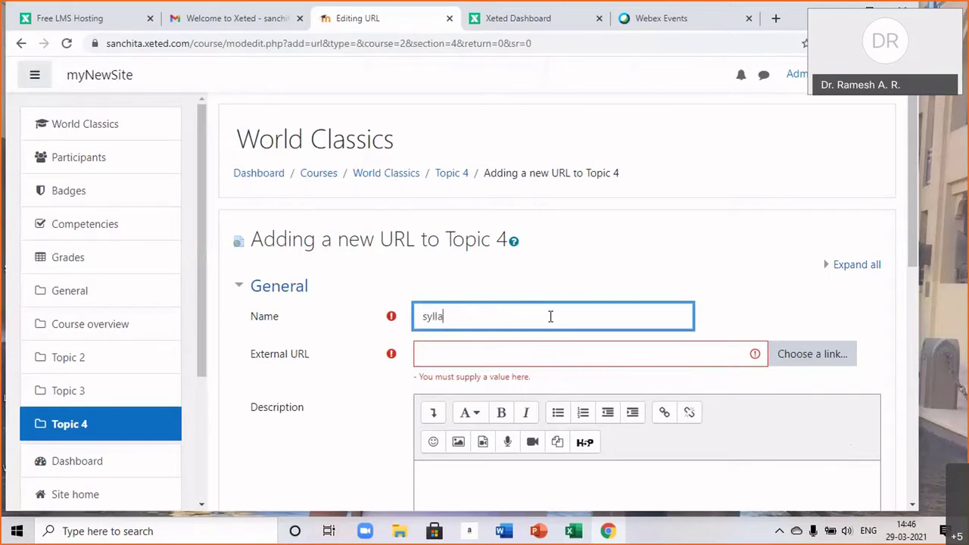
click(461, 356)
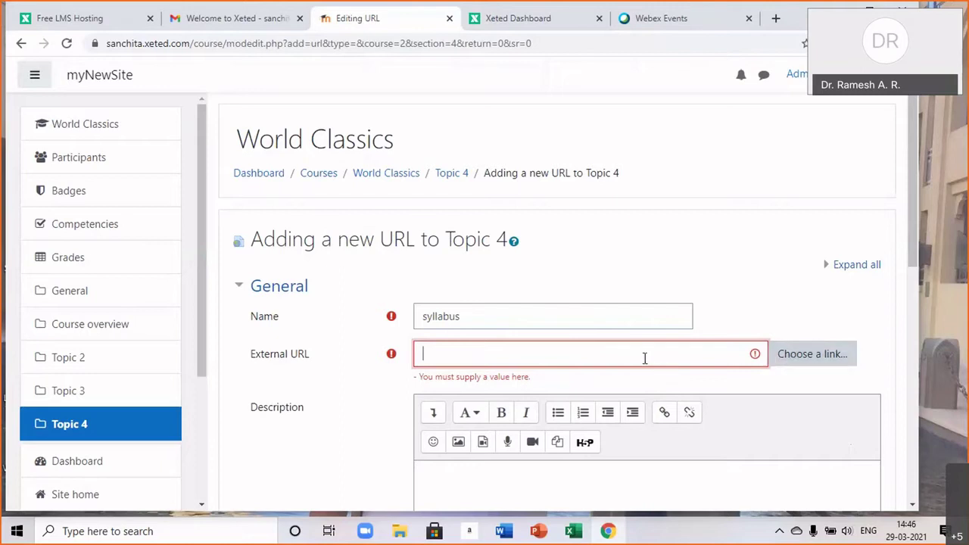
In a new browser tab, search Google for kerala university and open the University of Kerala website.
click(775, 18)
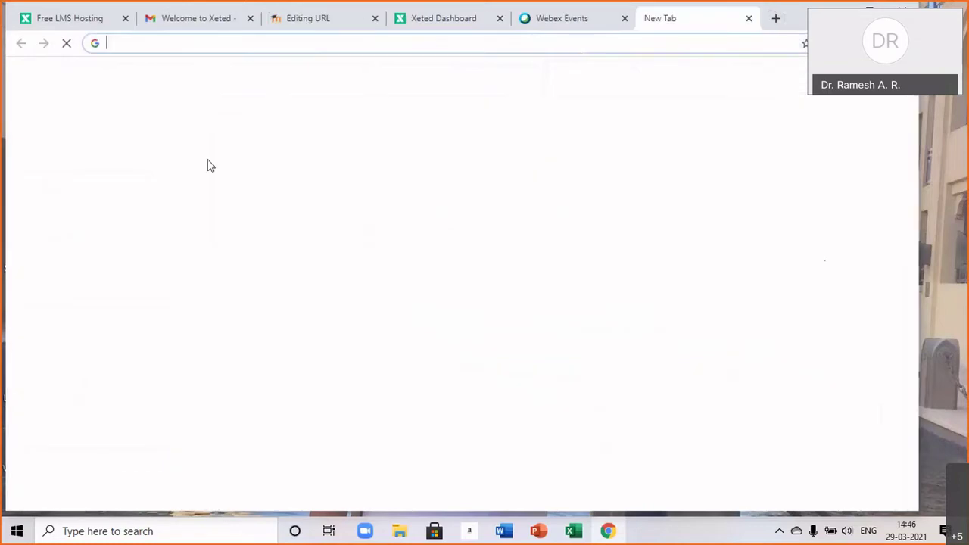
click(349, 284)
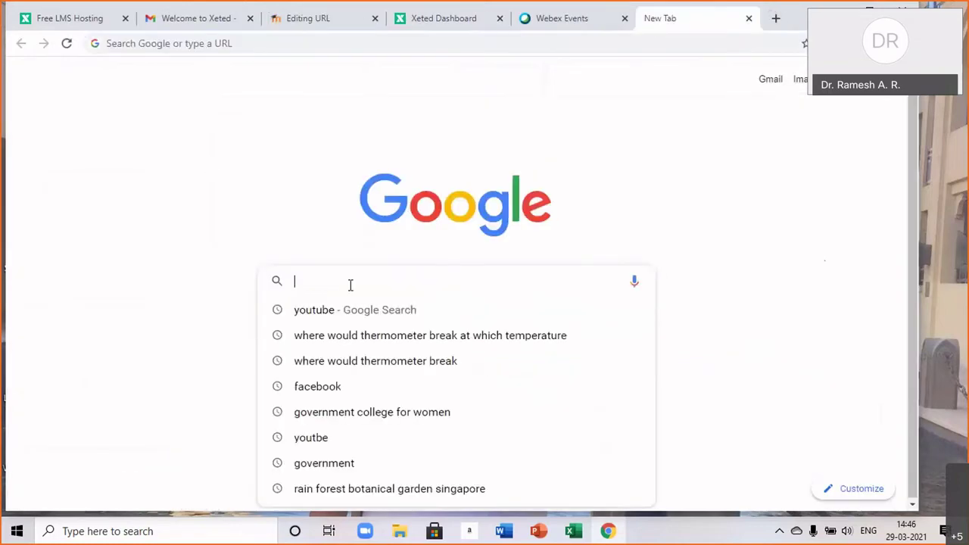
text(k)
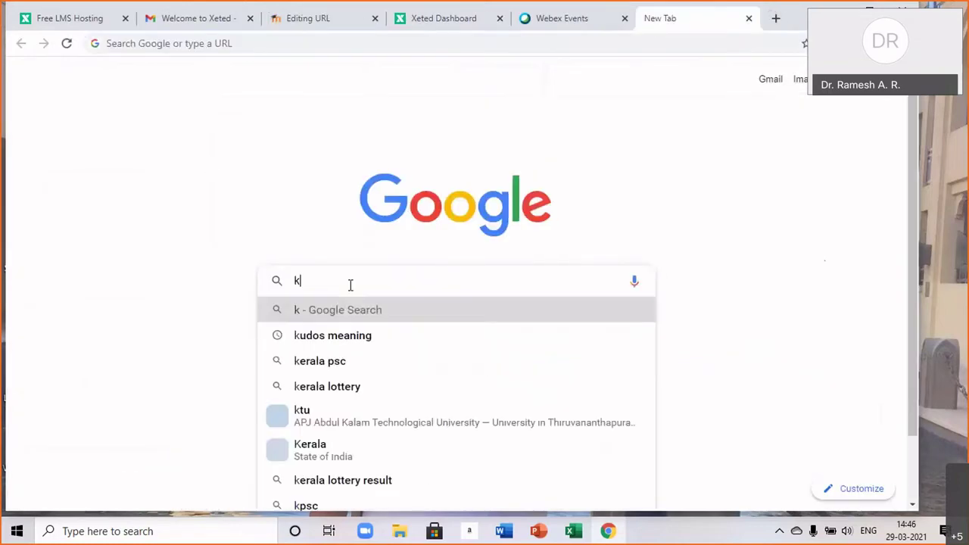
text(erala univ)
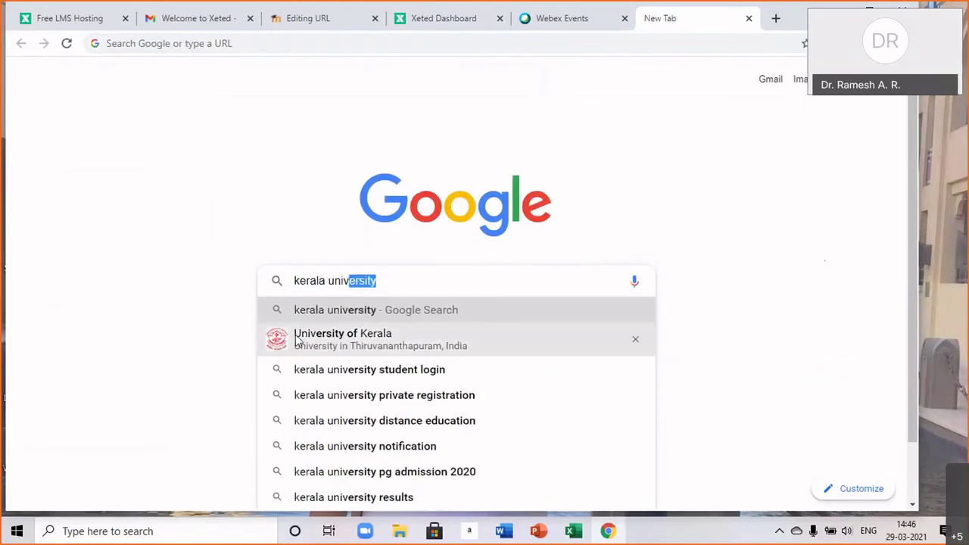
click(325, 341)
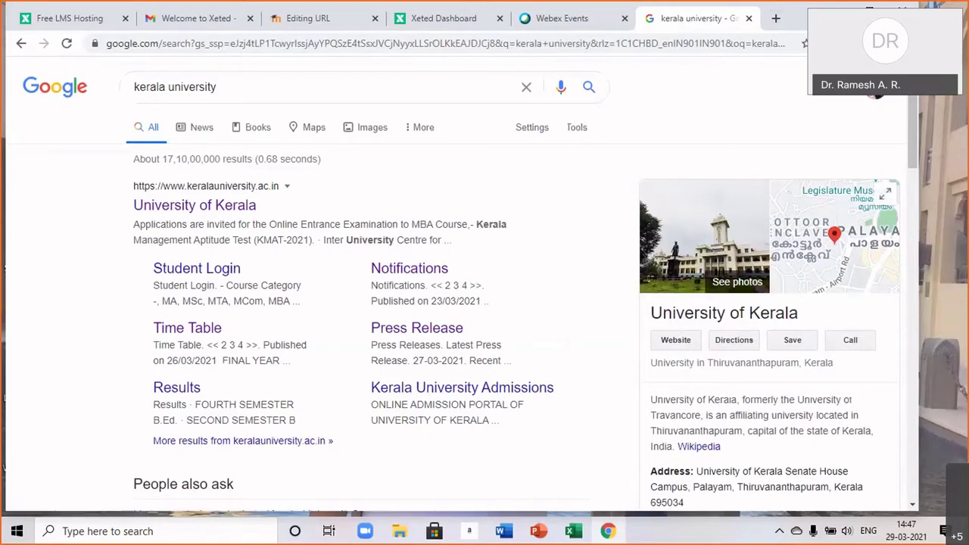
click(175, 206)
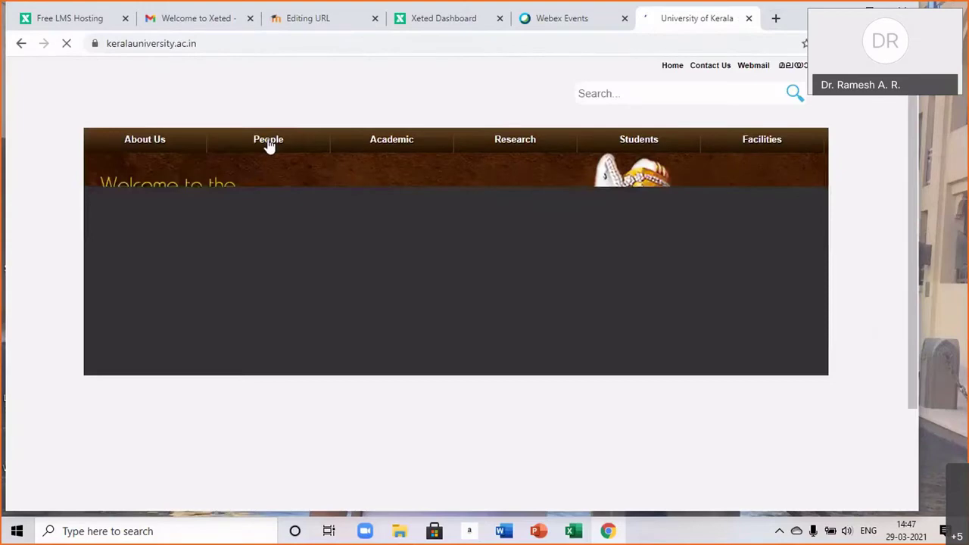
Search the university website for syllabus and open the order "Scheme and Syllabus – New PG Programmes" with effect from 2020 admission.
mouse_move(260, 144)
mouse_move(426, 154)
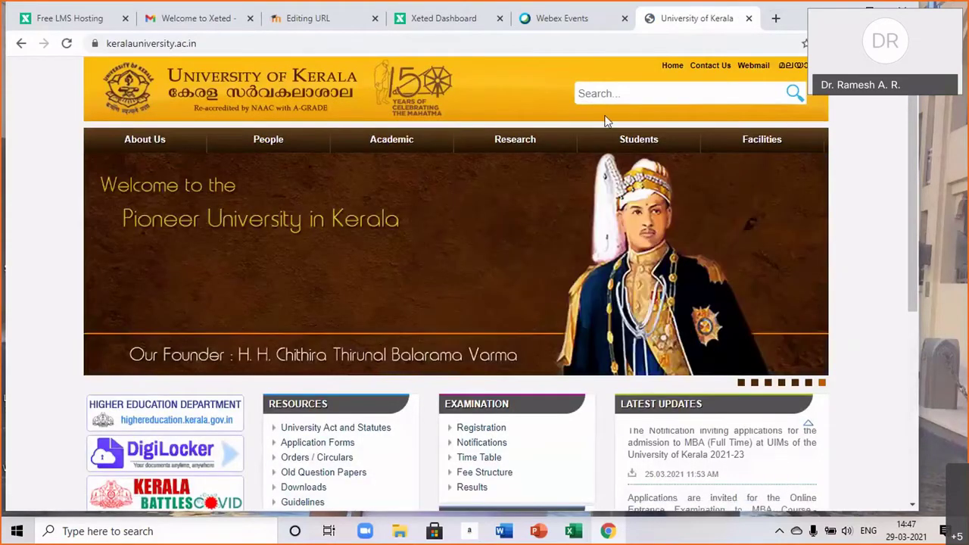
click(613, 93)
text(sy)
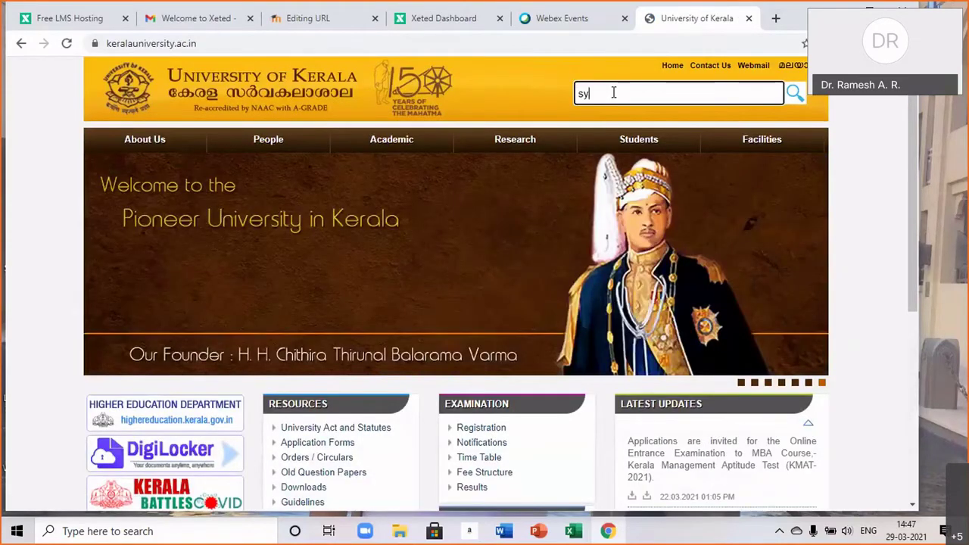
text(llabus odf)
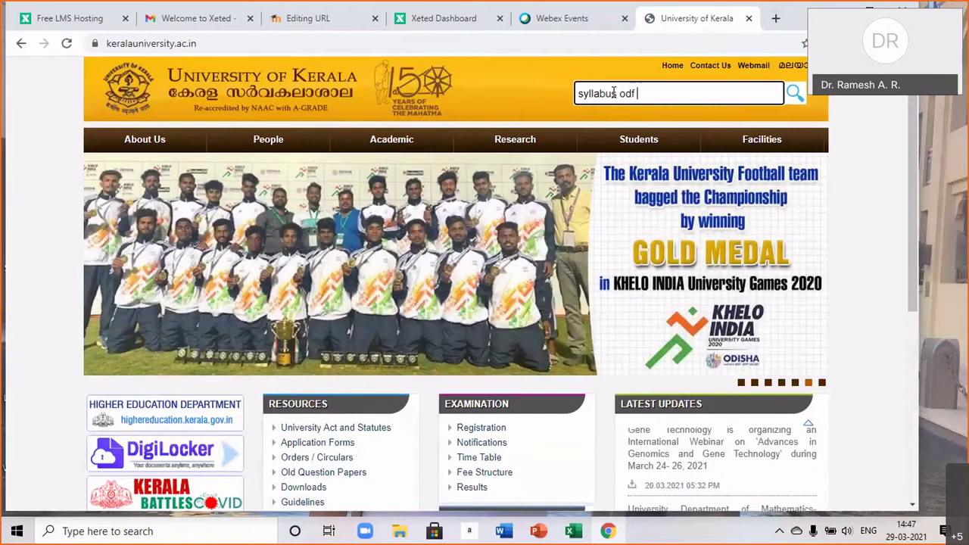
key(BackSpace)
key(BackSpace)
key(BackSpace)
key(Return)
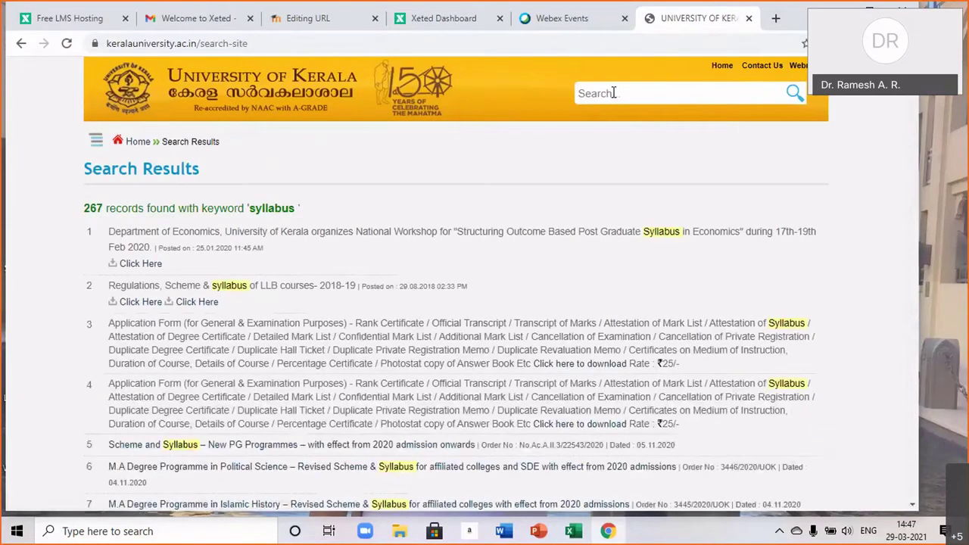
scroll(343, 351, down, 2)
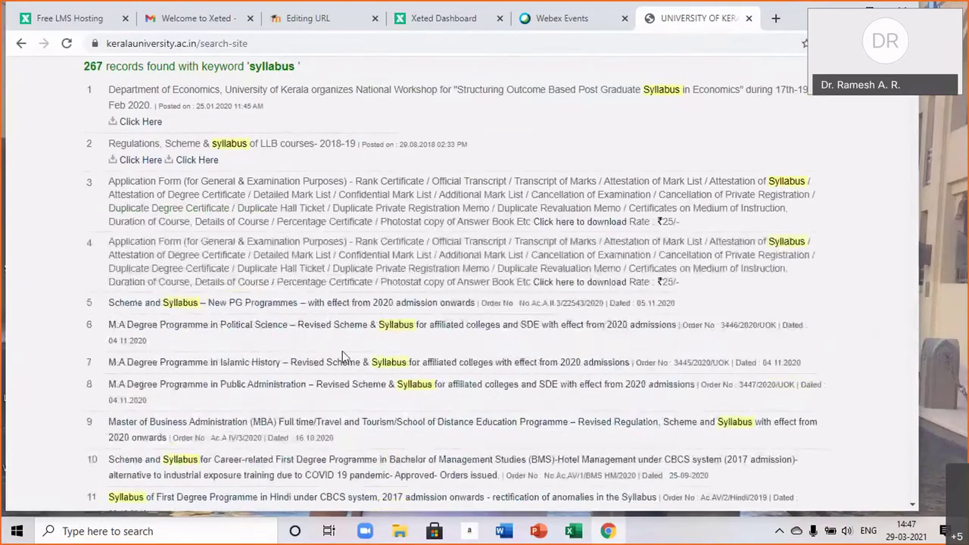
click(268, 306)
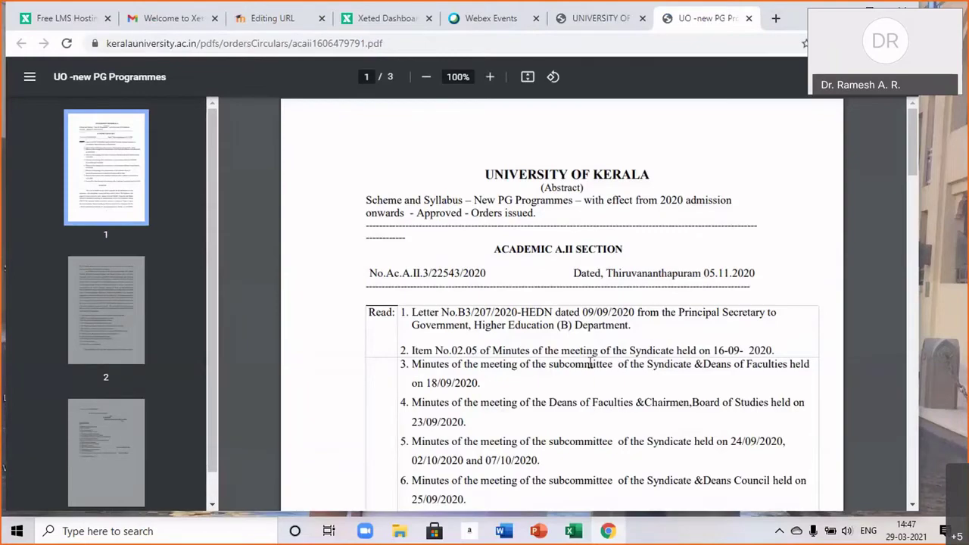
Read through the three pages of the new PG programmes order, including its list of approved programmes.
scroll(590, 363, down, 3)
scroll(590, 363, down, 15)
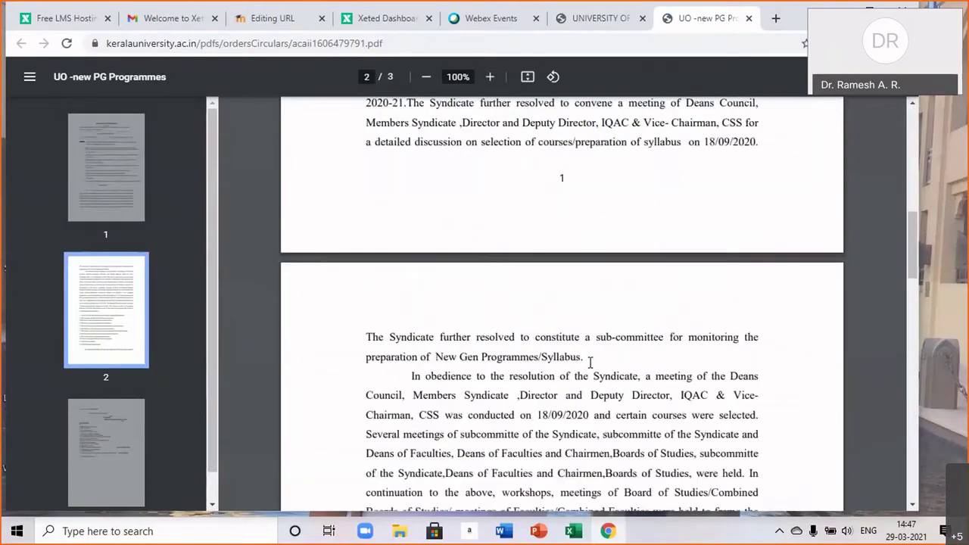
scroll(590, 363, down, 3)
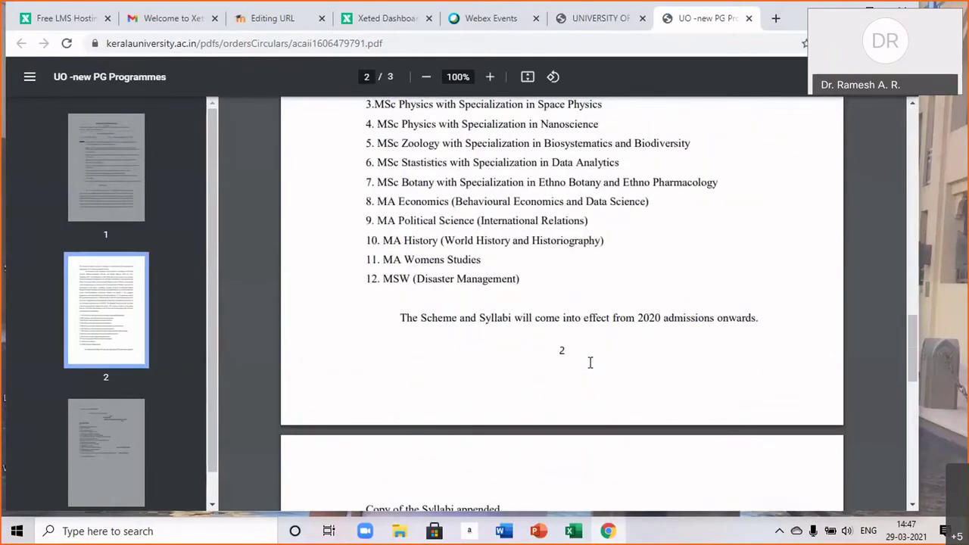
scroll(589, 363, down, 6)
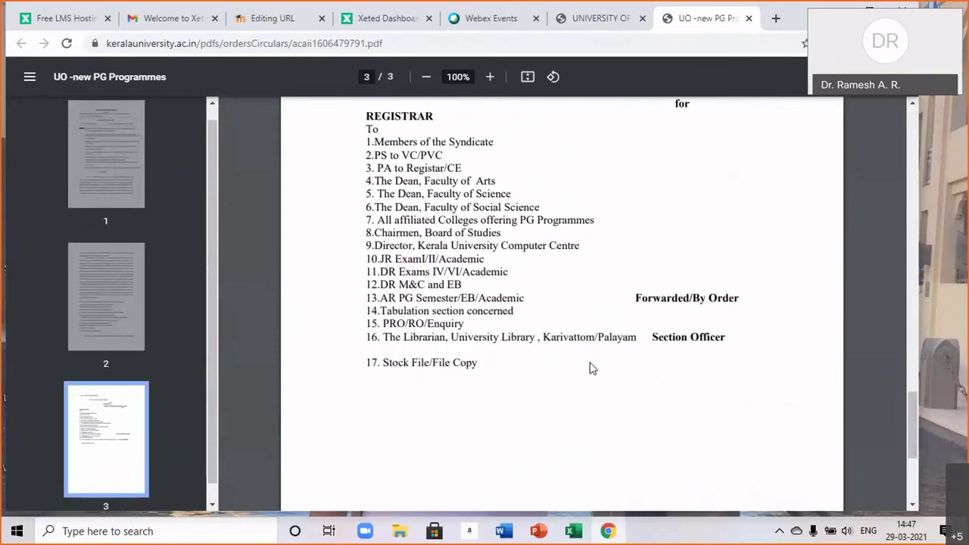
scroll(591, 367, up, 3)
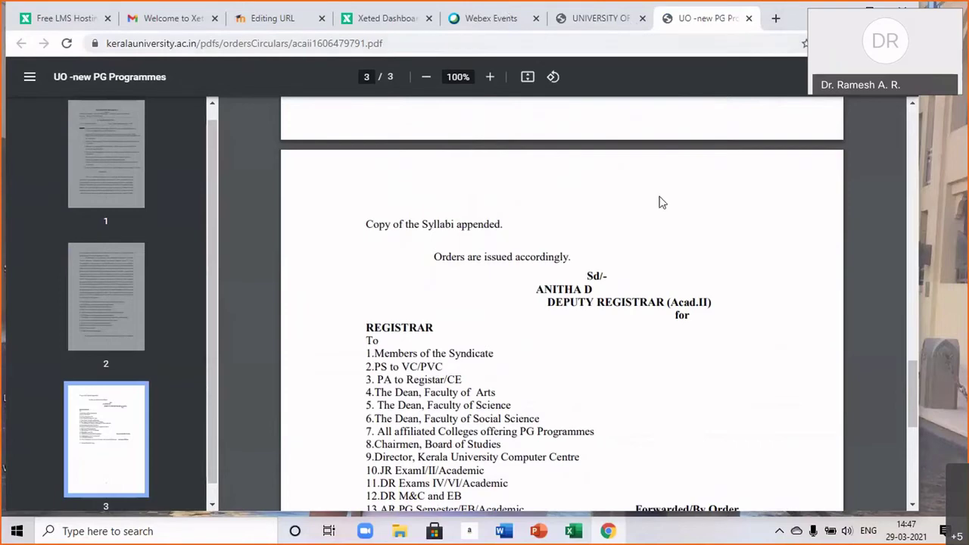
scroll(689, 403, down, 2)
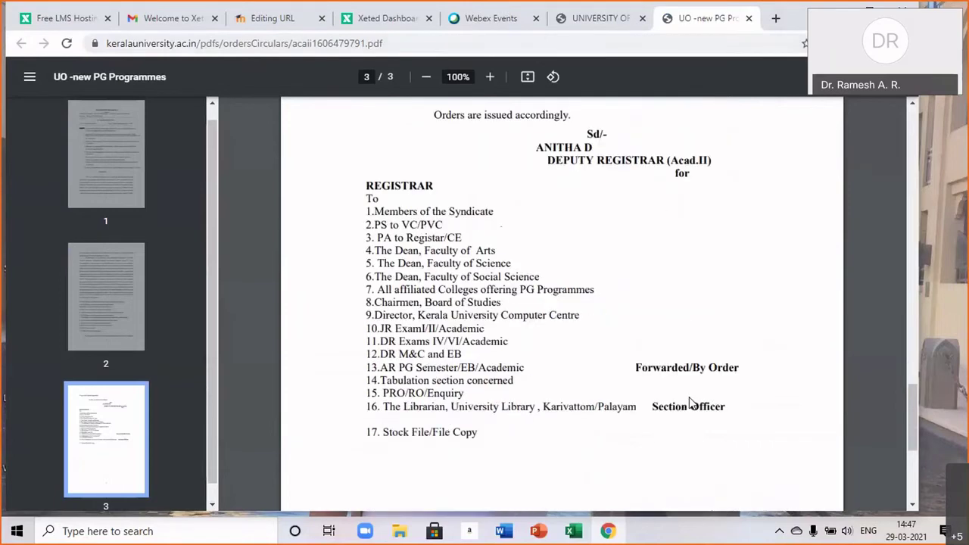
scroll(640, 428, up, 8)
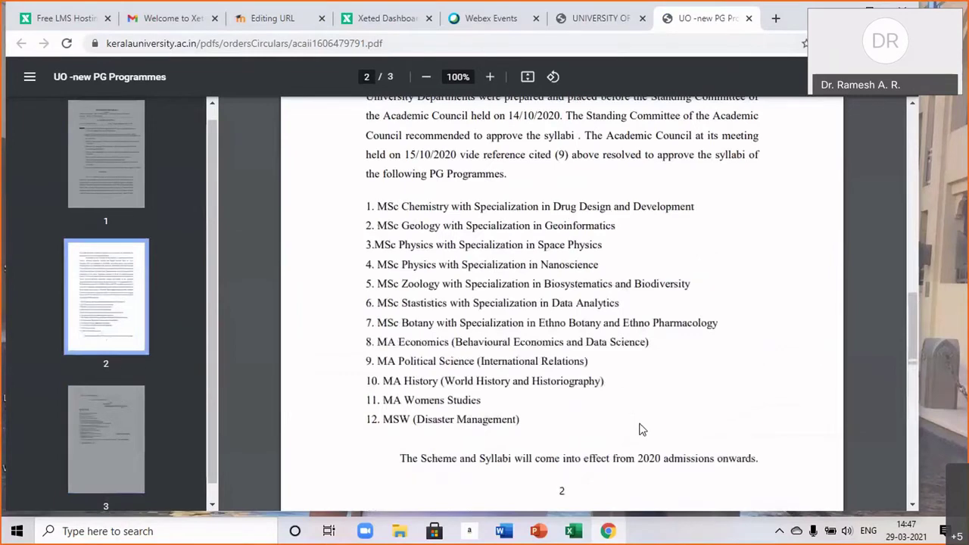
scroll(641, 429, up, 7)
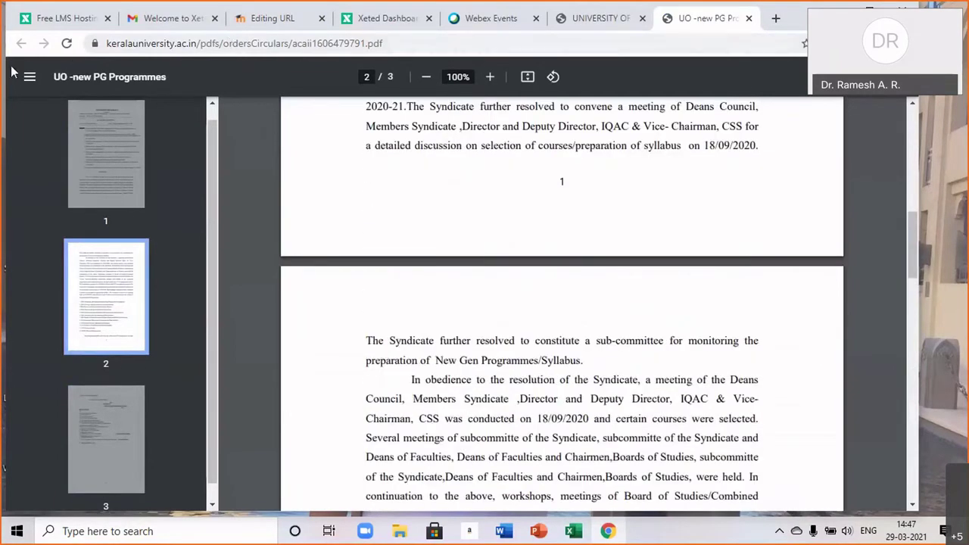
Copy the full web address of the new PG programmes PDF and leave the document's tab.
click(184, 47)
key(ctrl+c)
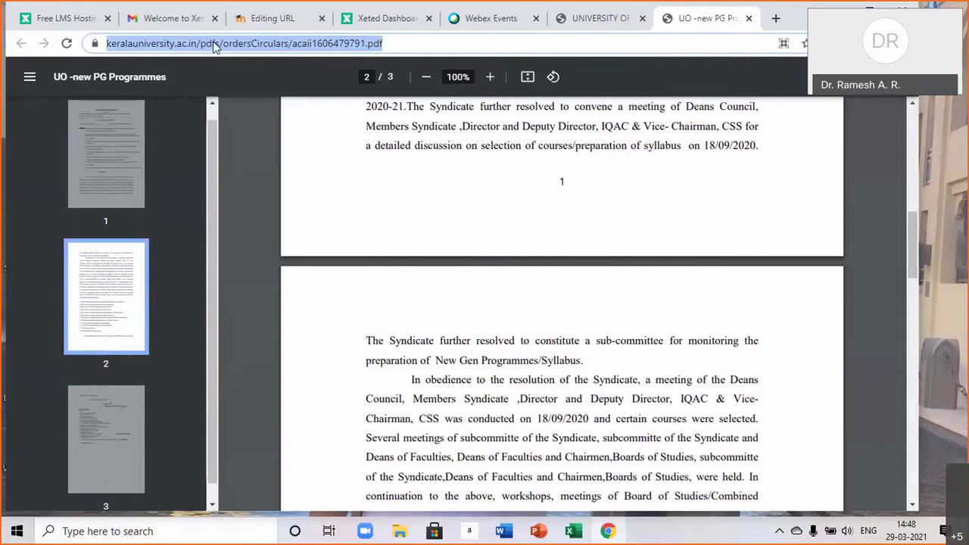
right_click(214, 46)
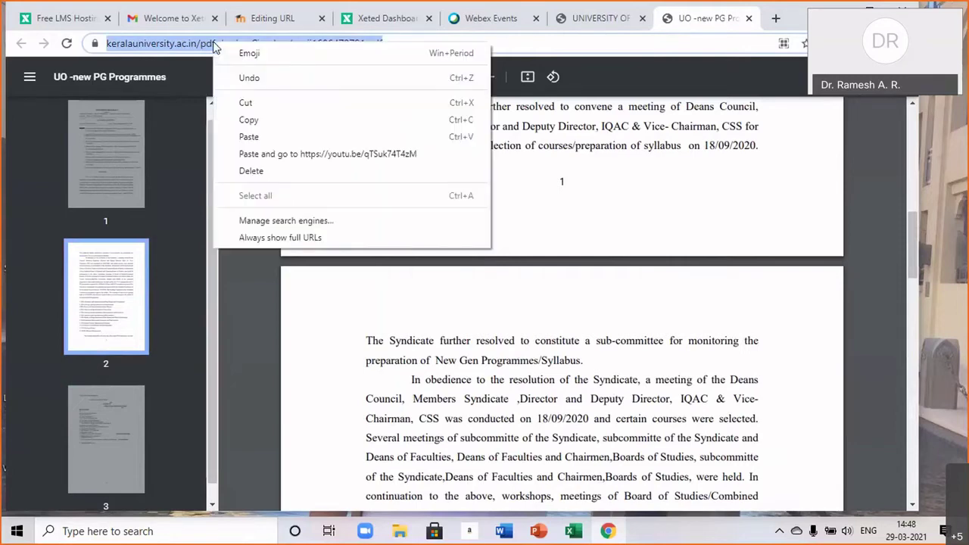
click(250, 120)
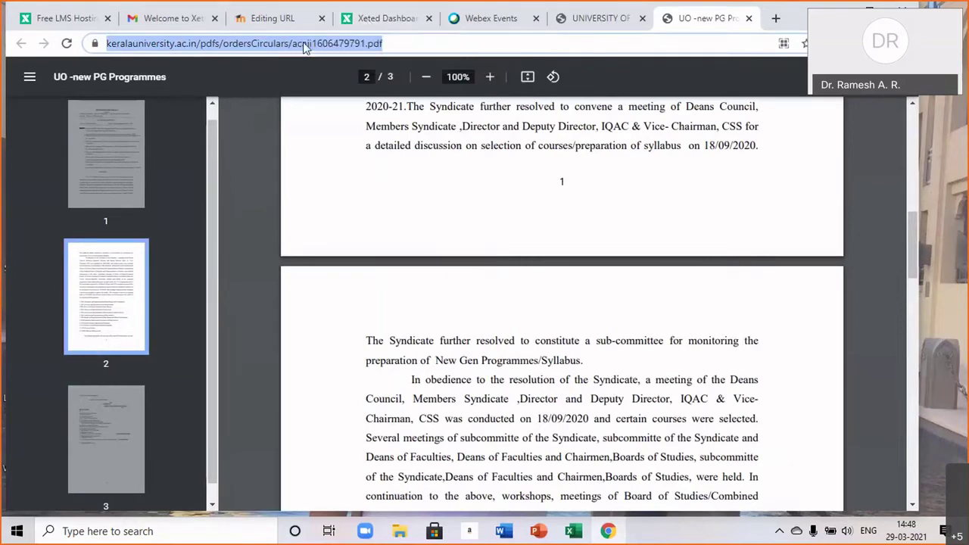
click(384, 18)
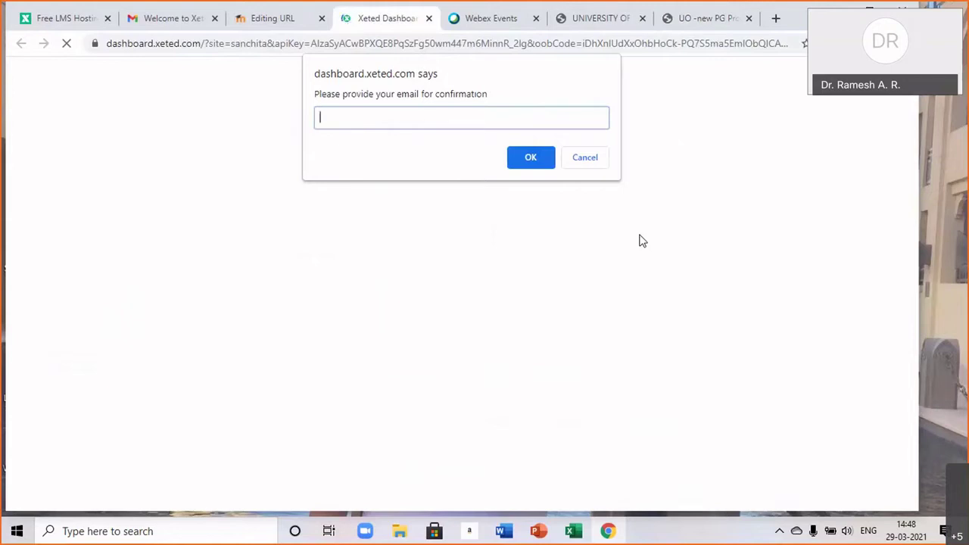
text(sa)
key(BackSpace)
key(BackSpace)
Return to the new Topic 4 URL form, paste the copied PDF address as the external URL, and save back to the course.
click(262, 14)
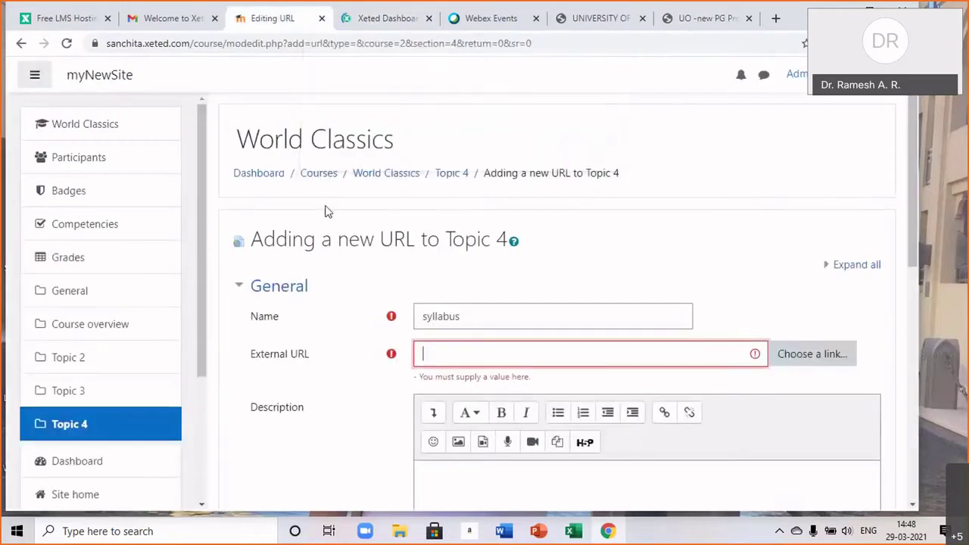
right_click(437, 349)
click(472, 238)
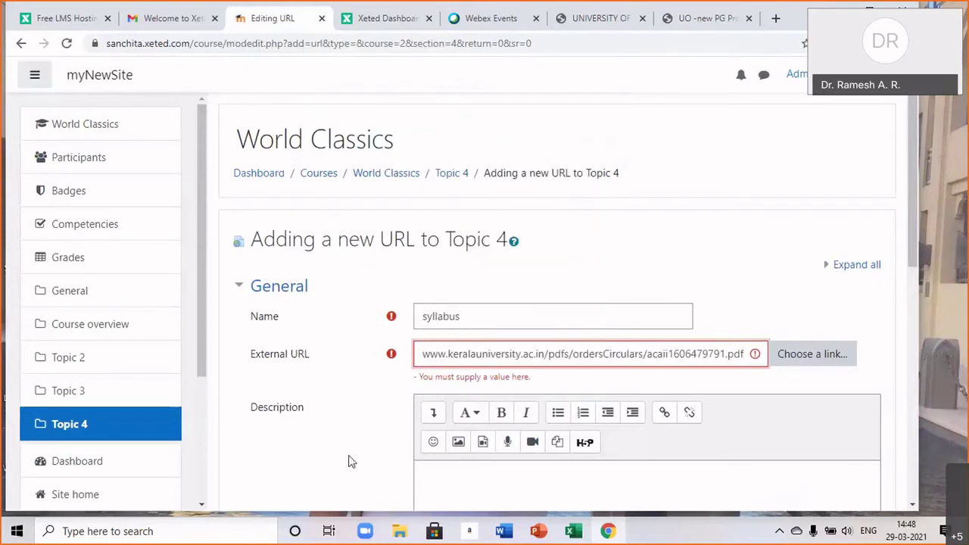
scroll(350, 461, down, 4)
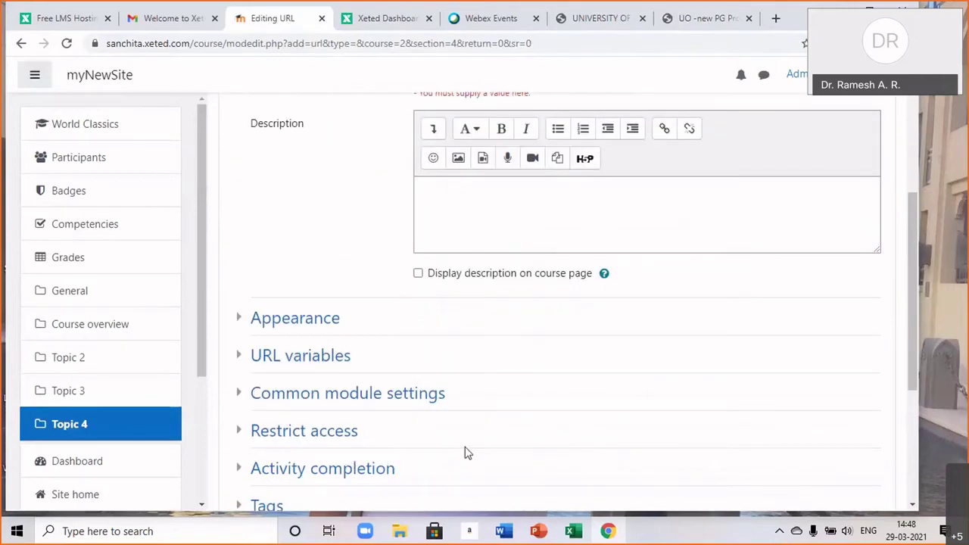
scroll(465, 452, down, 2)
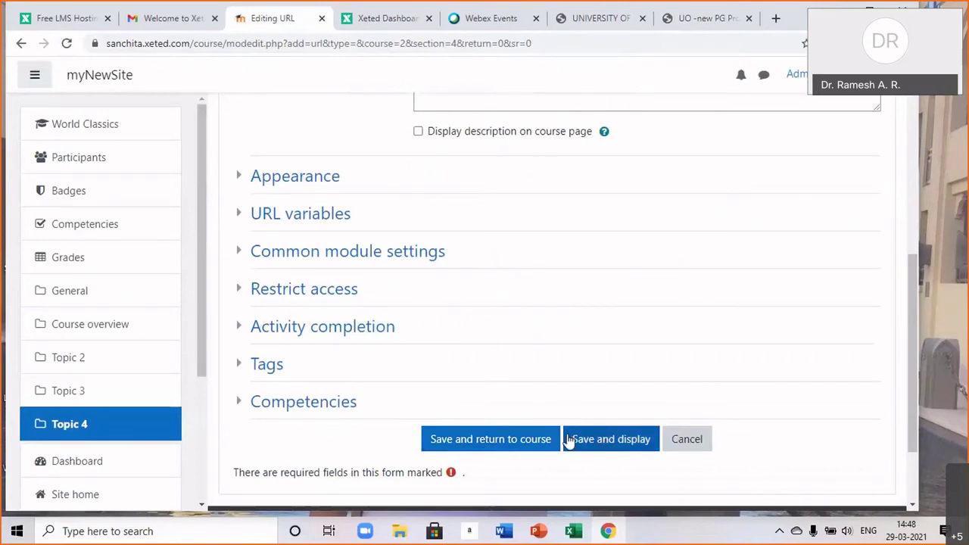
click(514, 441)
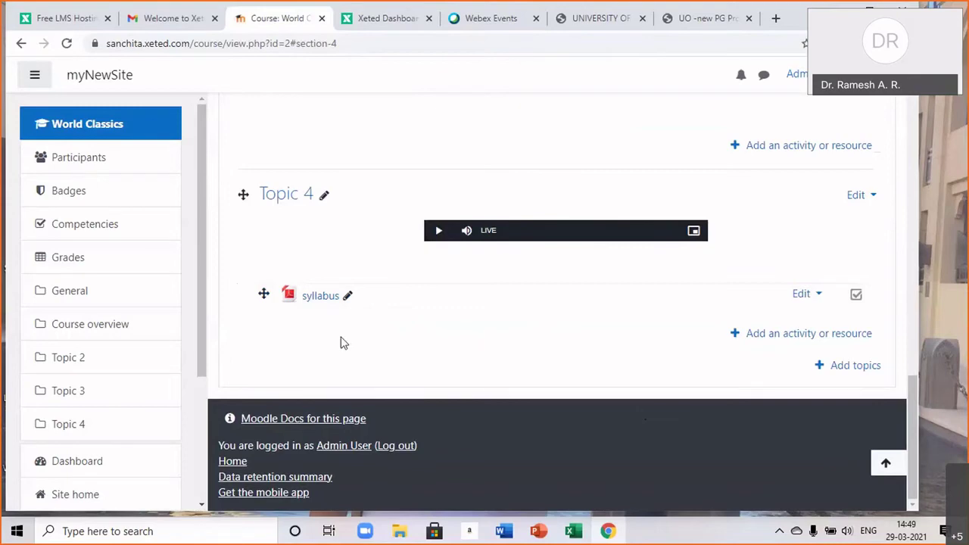
Open the syllabus resource in Topic 4 and close the two leftover University of Kerala browser tabs.
click(321, 296)
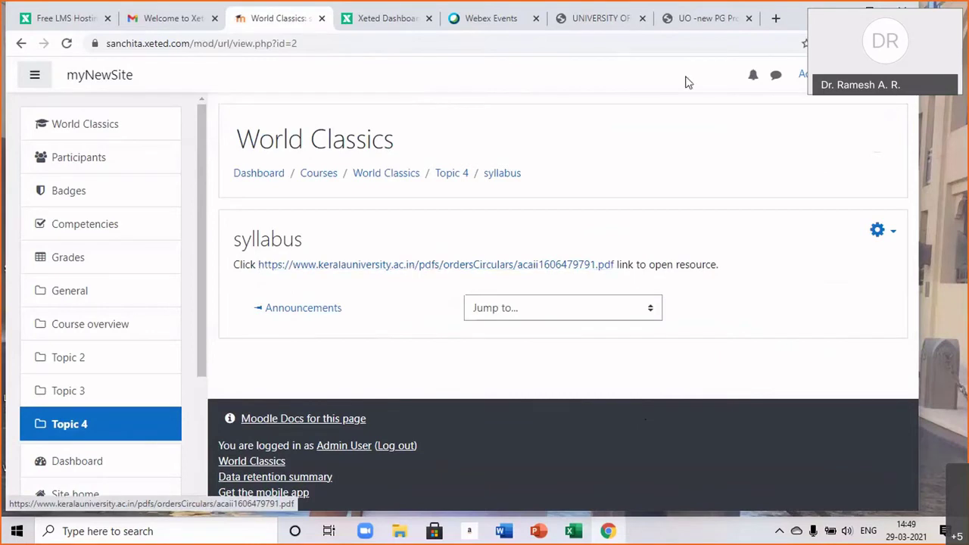
click(748, 19)
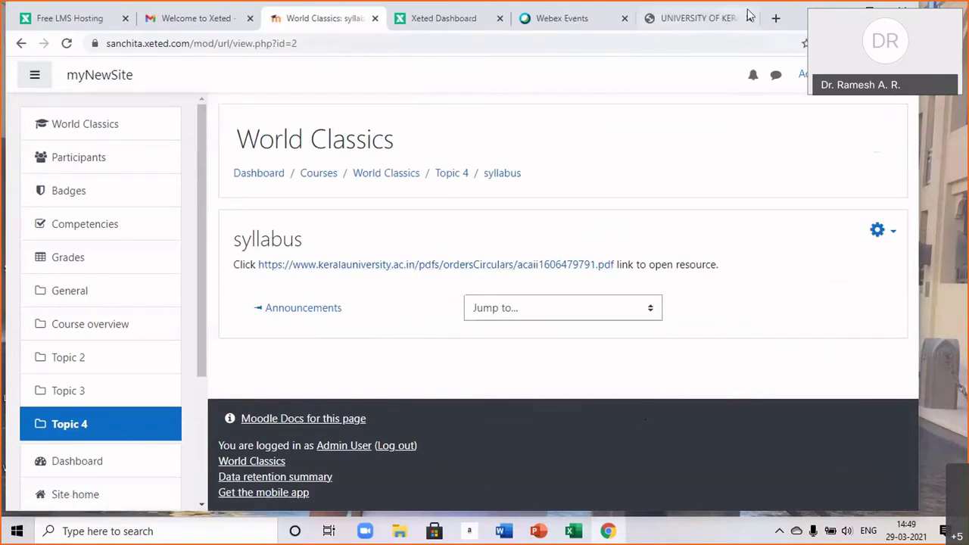
click(749, 19)
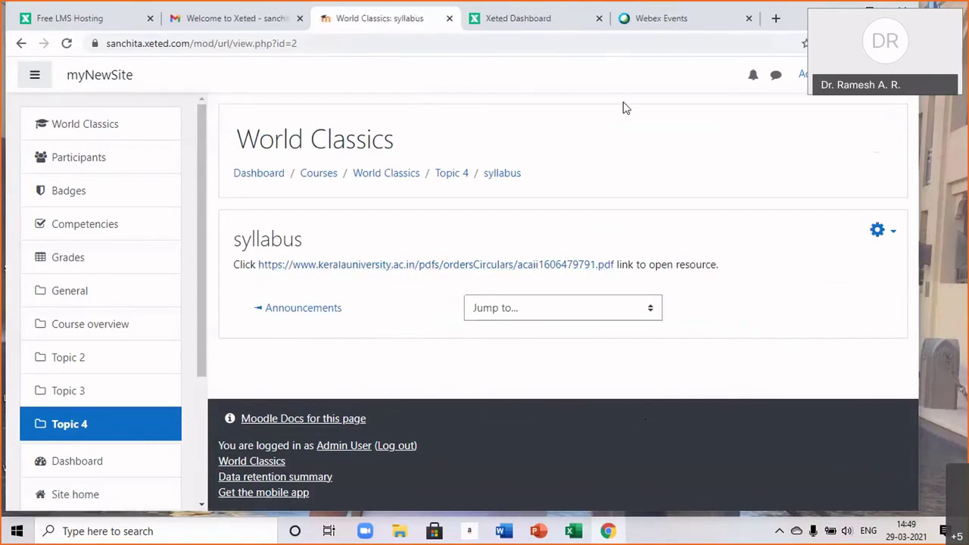
Follow the syllabus resource's link to check the PDF it leads to, and return to the resource page.
click(396, 268)
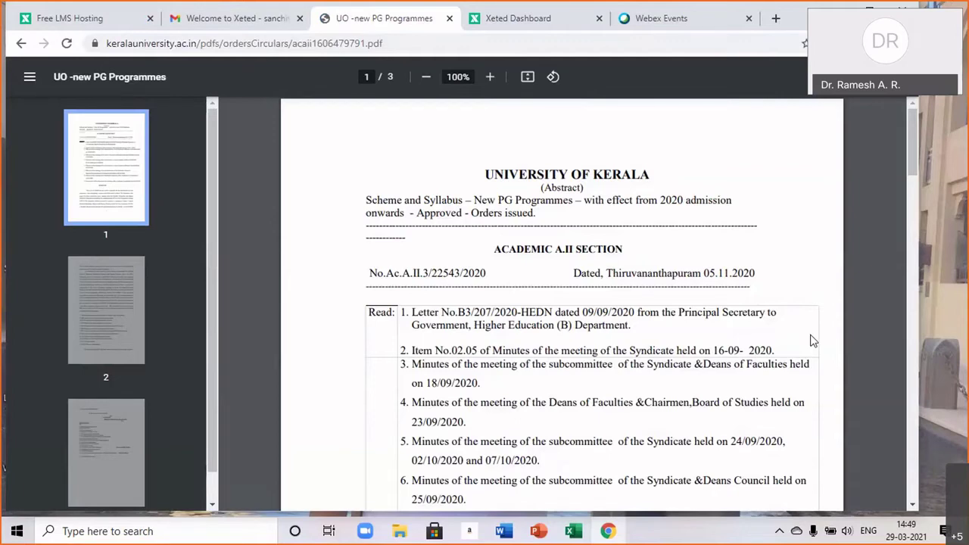
click(536, 29)
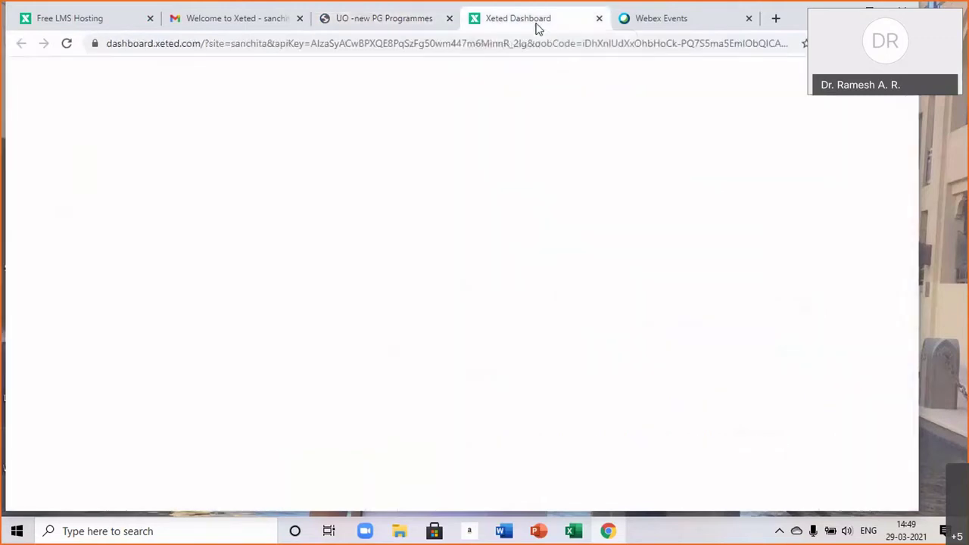
click(363, 21)
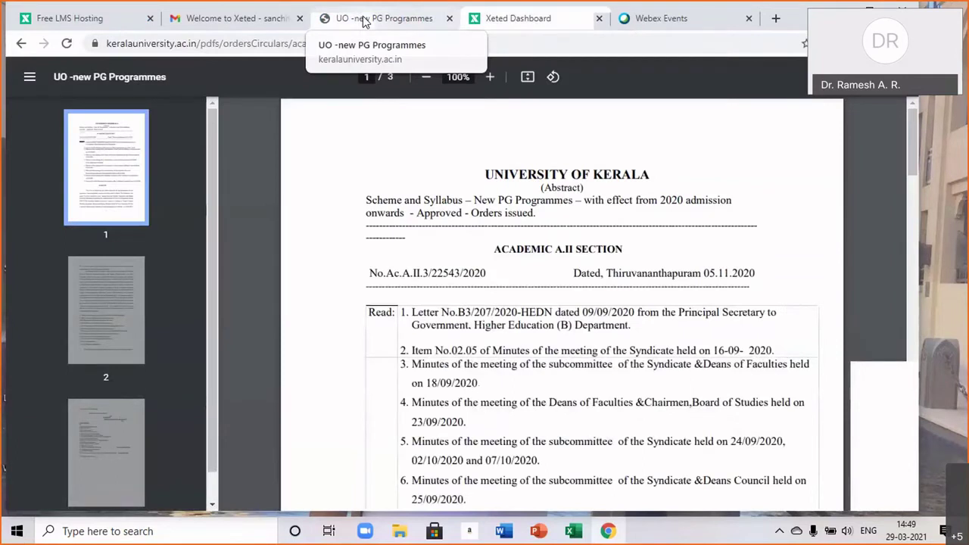
click(22, 44)
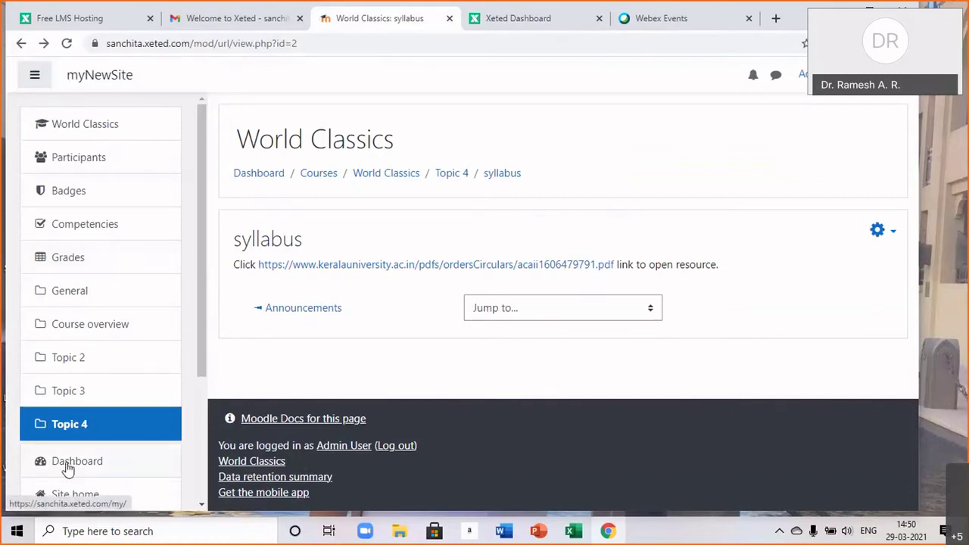
Go back to the World Classics course page and review its sections from Announcements down to the Topic 4 syllabus.
click(75, 127)
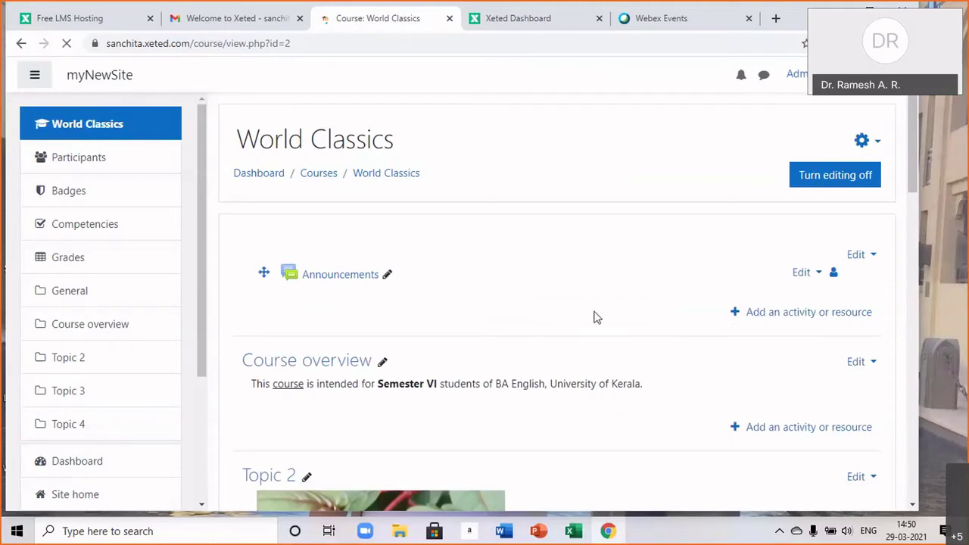
scroll(594, 318, down, 6)
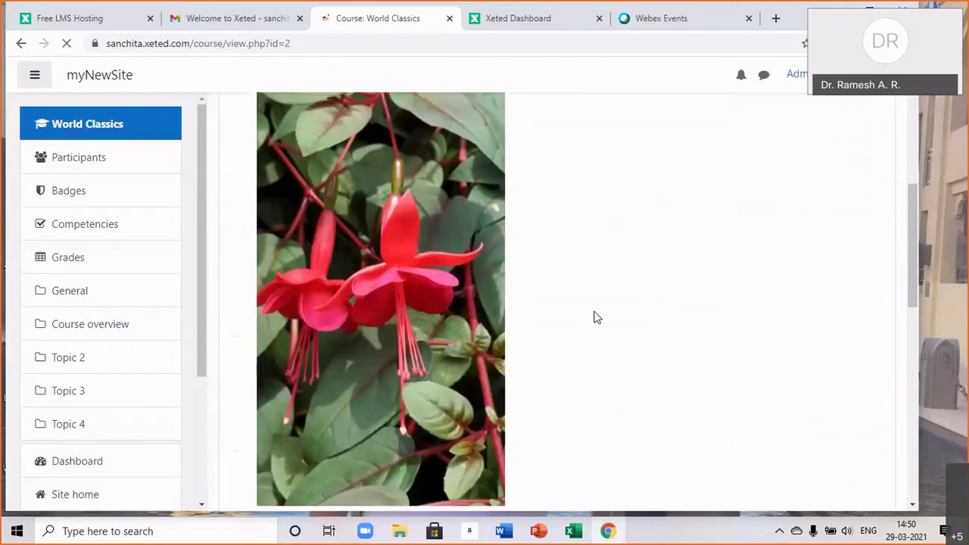
scroll(594, 318, down, 3)
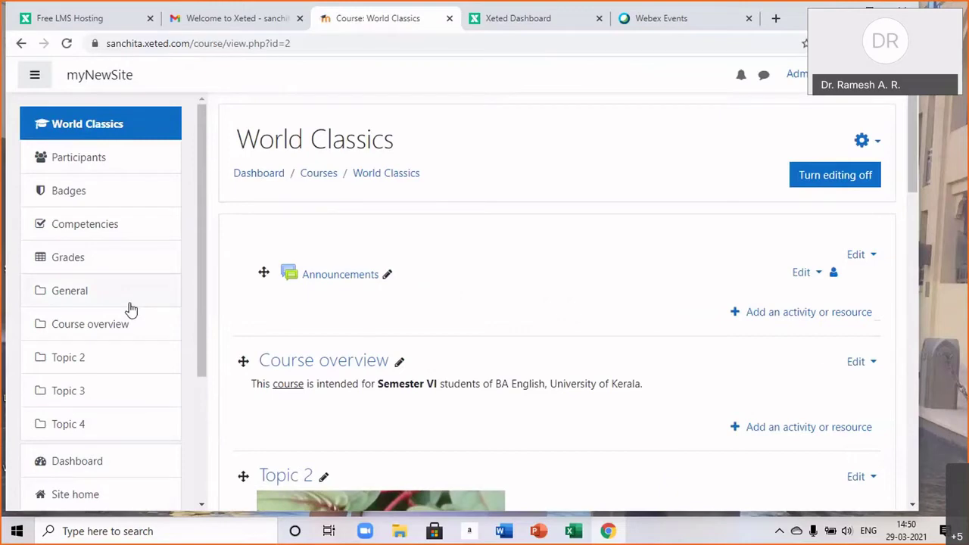
scroll(130, 309, down, 2)
scroll(129, 310, up, 1)
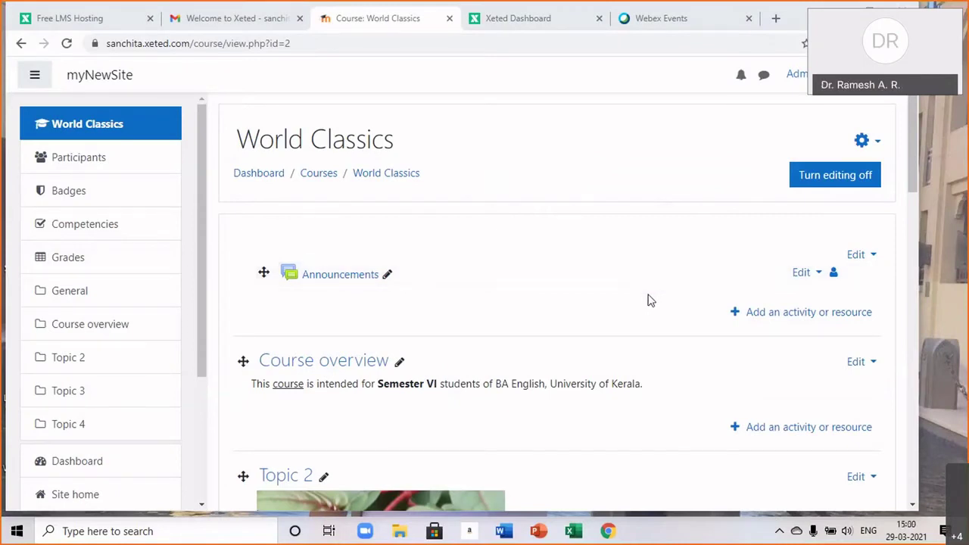
scroll(648, 300, down, 5)
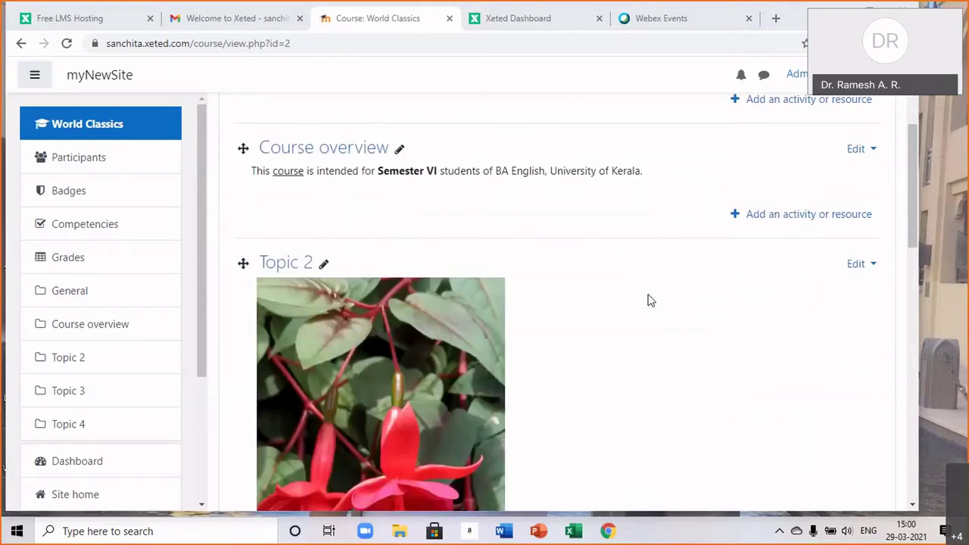
scroll(648, 300, down, 10)
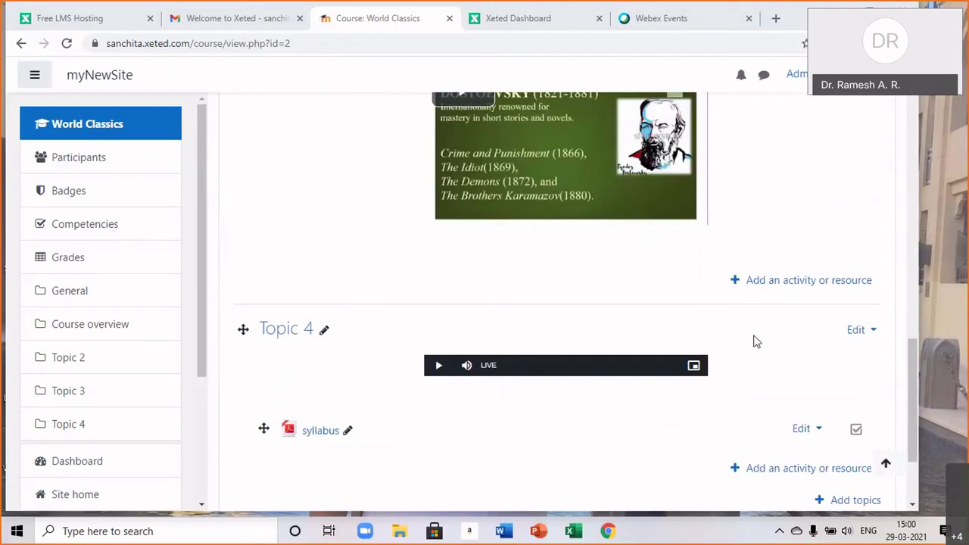
scroll(787, 228, up, 5)
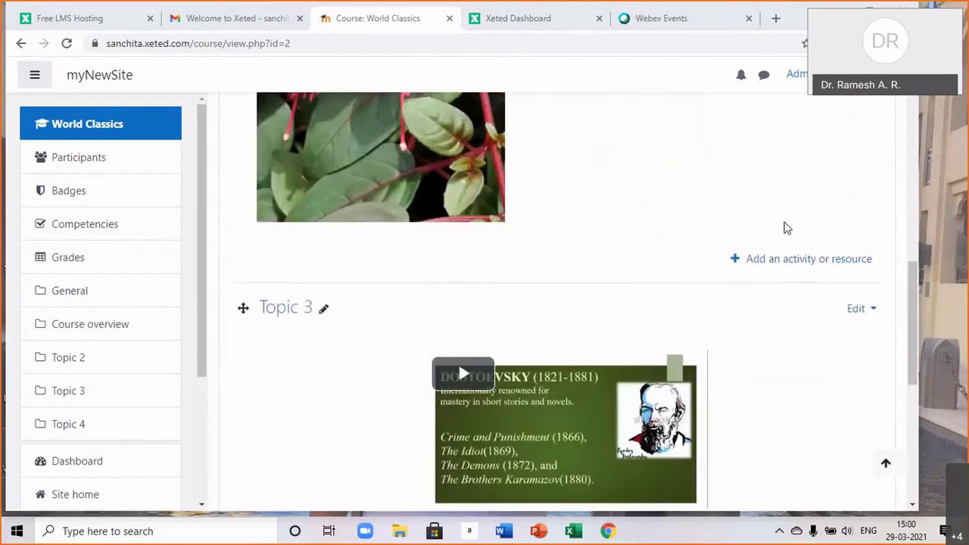
scroll(698, 220, up, 8)
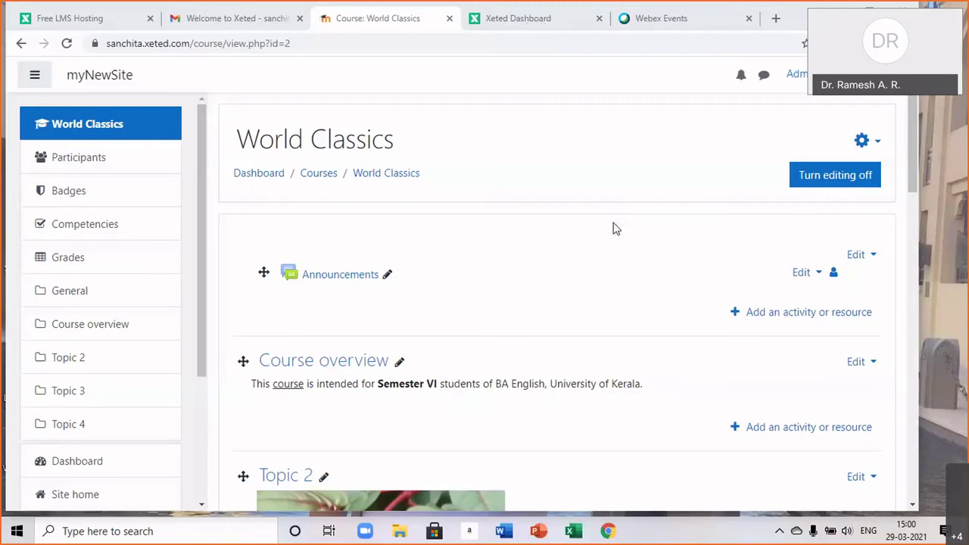
scroll(575, 397, down, 10)
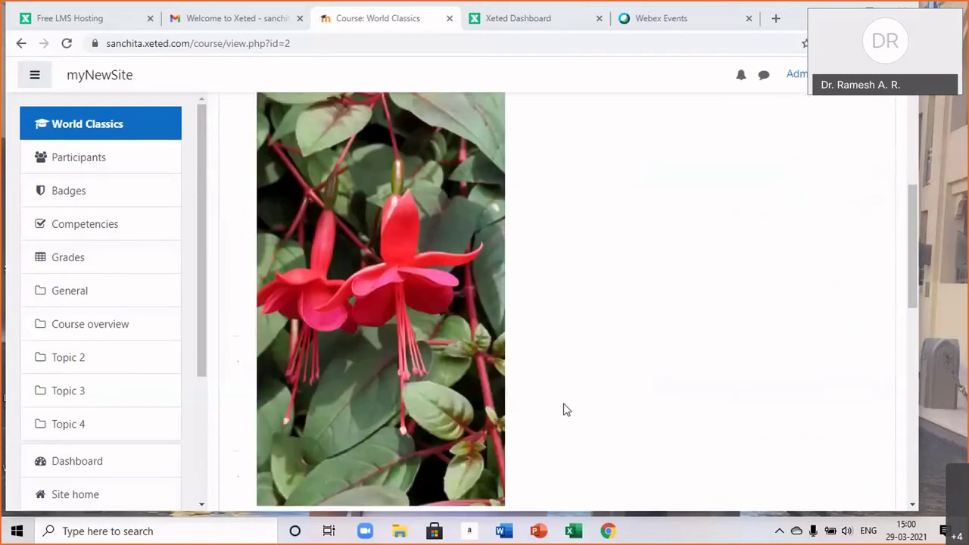
scroll(563, 409, down, 5)
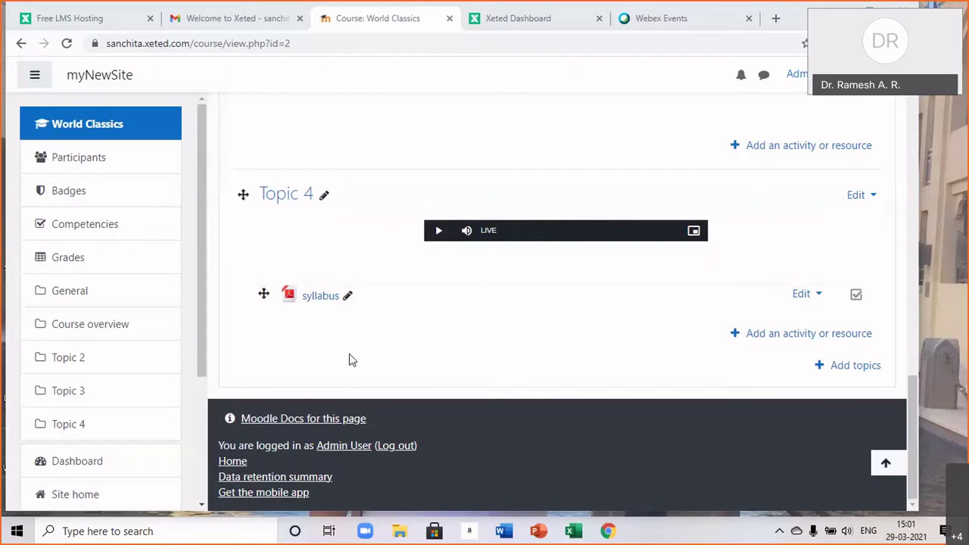
Look through the available activities and resources for Topic 4 and start a new File resource.
click(798, 337)
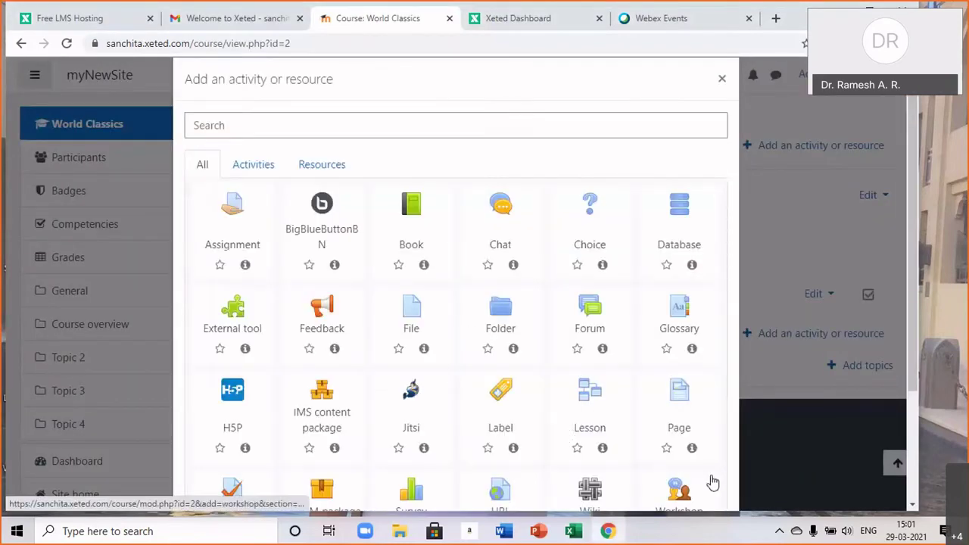
scroll(719, 479, down, 1)
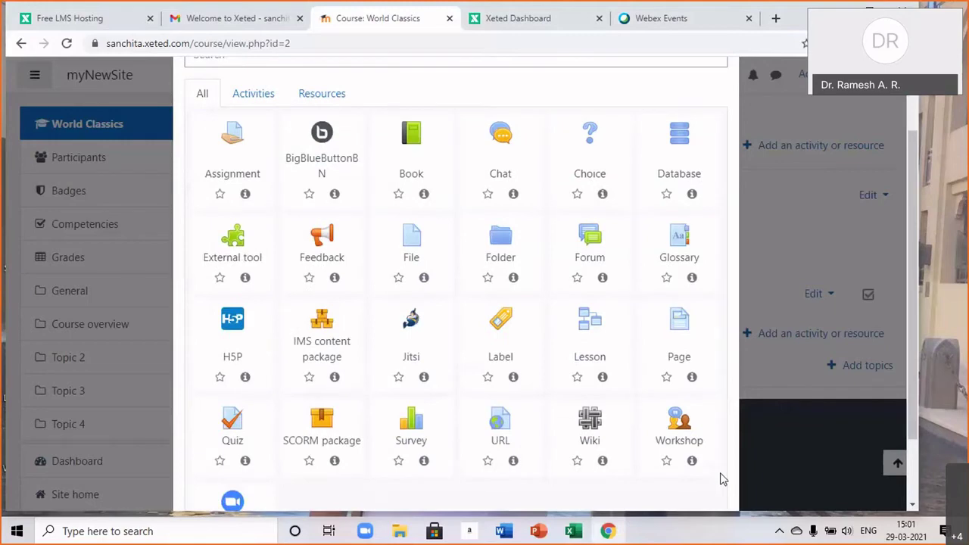
scroll(722, 479, down, 2)
scroll(720, 479, up, 3)
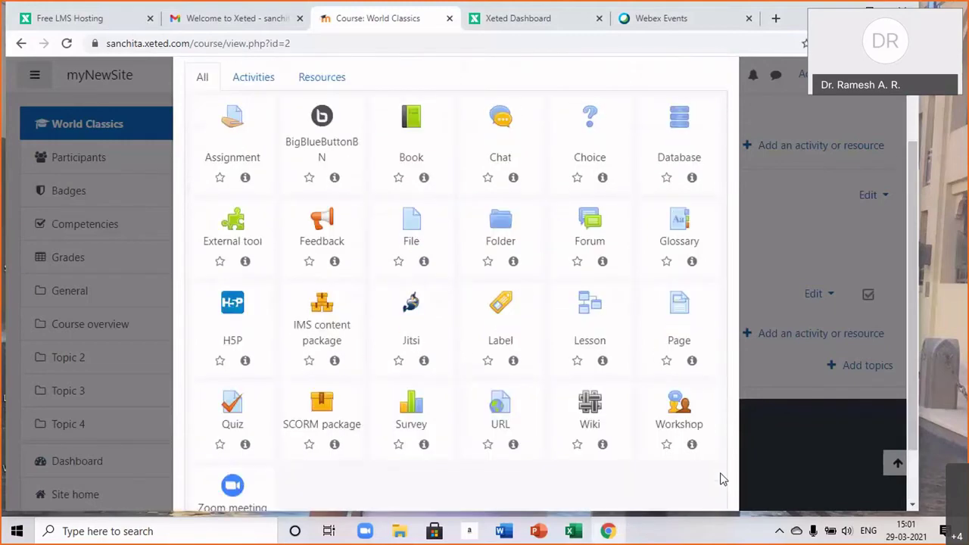
click(405, 229)
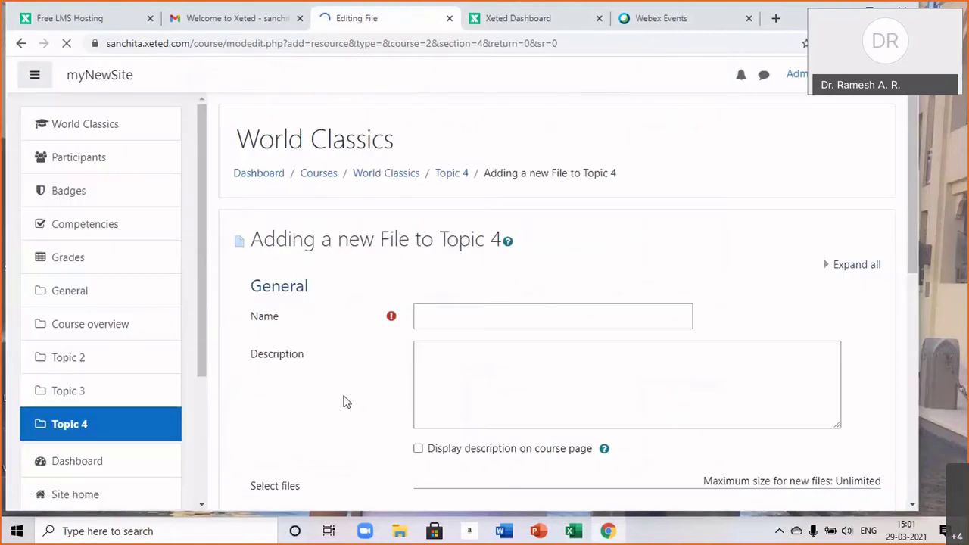
Name the new File resource "xyz note" and place the cursor in its description.
scroll(345, 409, down, 1)
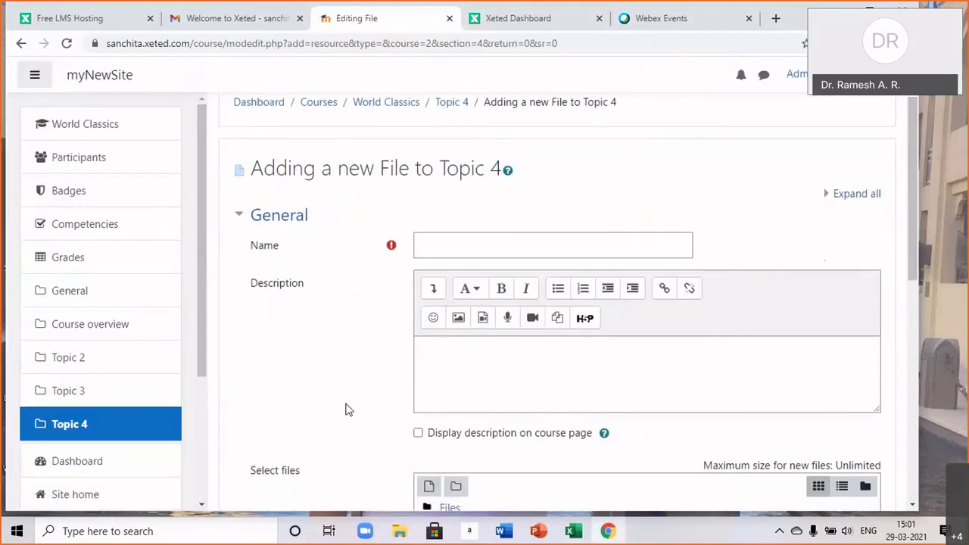
scroll(345, 409, down, 1)
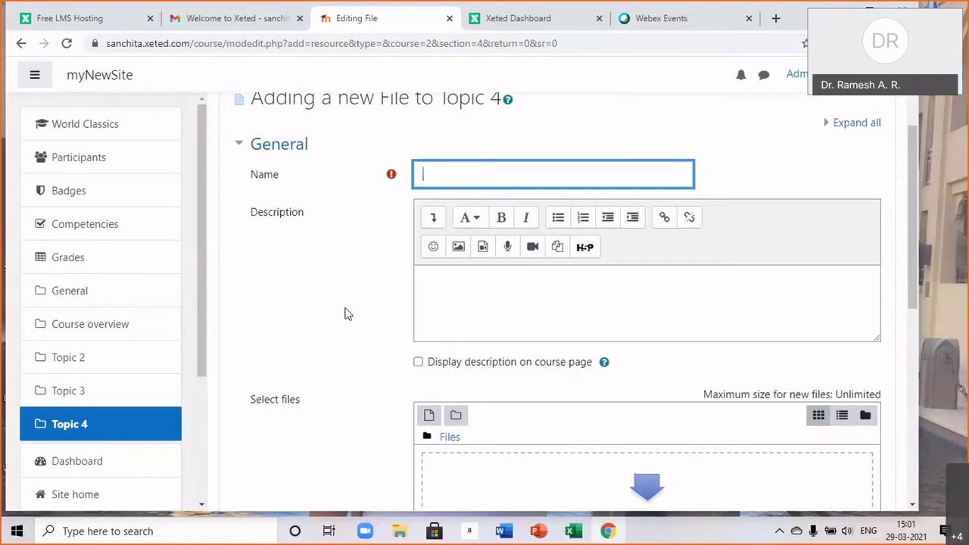
text(xyz note)
click(445, 281)
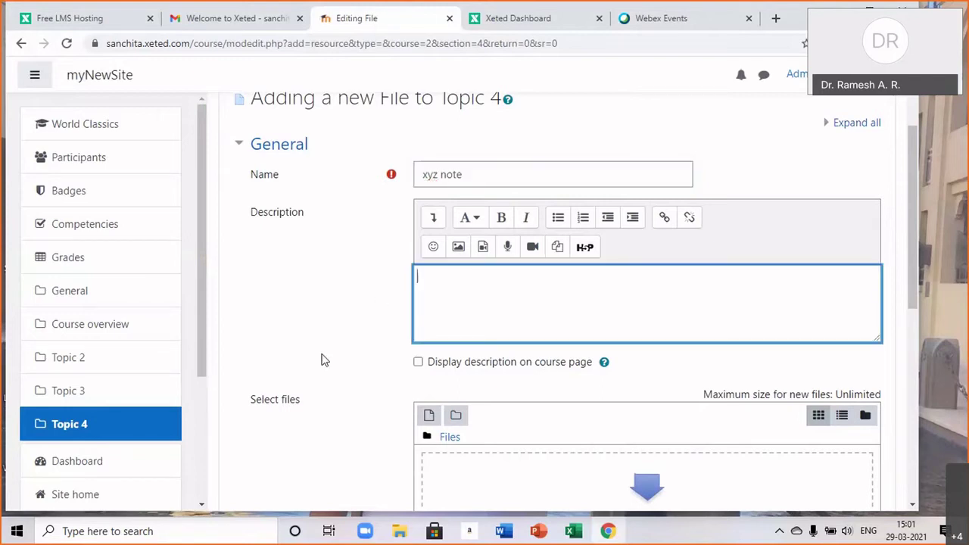
Start uploading a file for the xyz note resource and browse to the Ivan folder inside articles on the Desktop.
scroll(341, 373, down, 5)
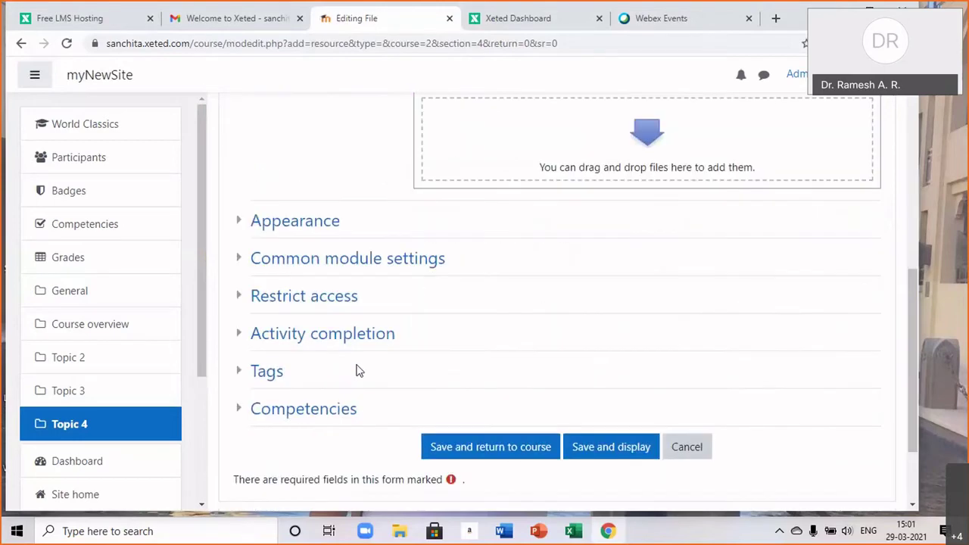
scroll(488, 379, up, 1)
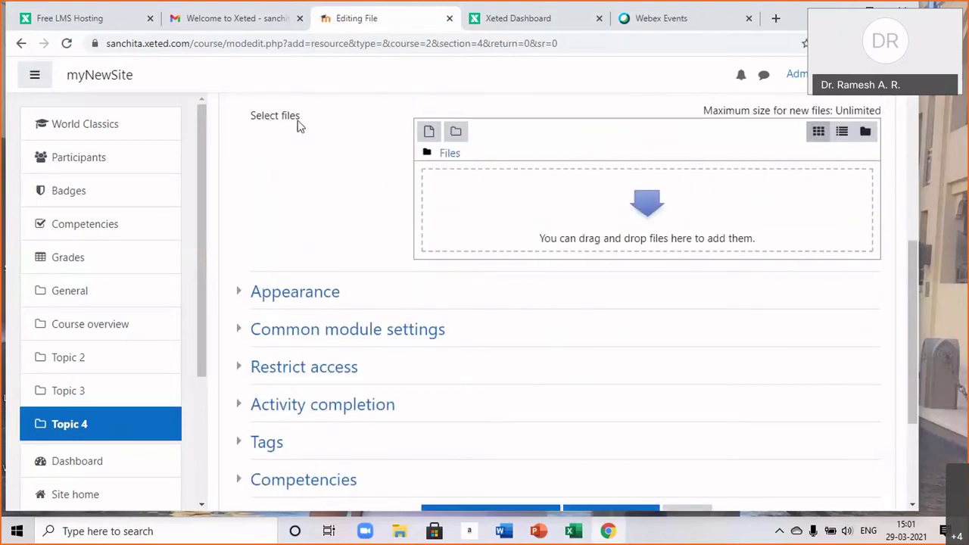
click(429, 135)
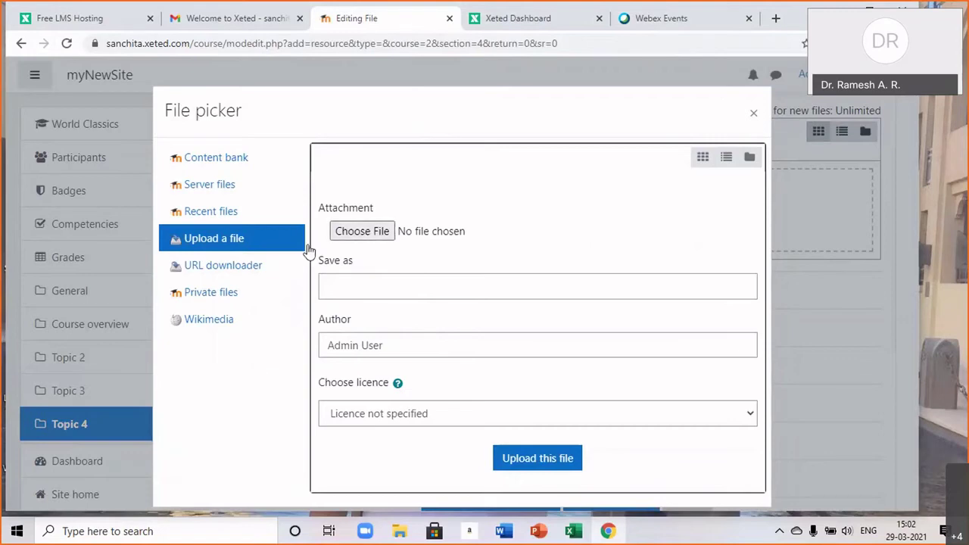
click(360, 232)
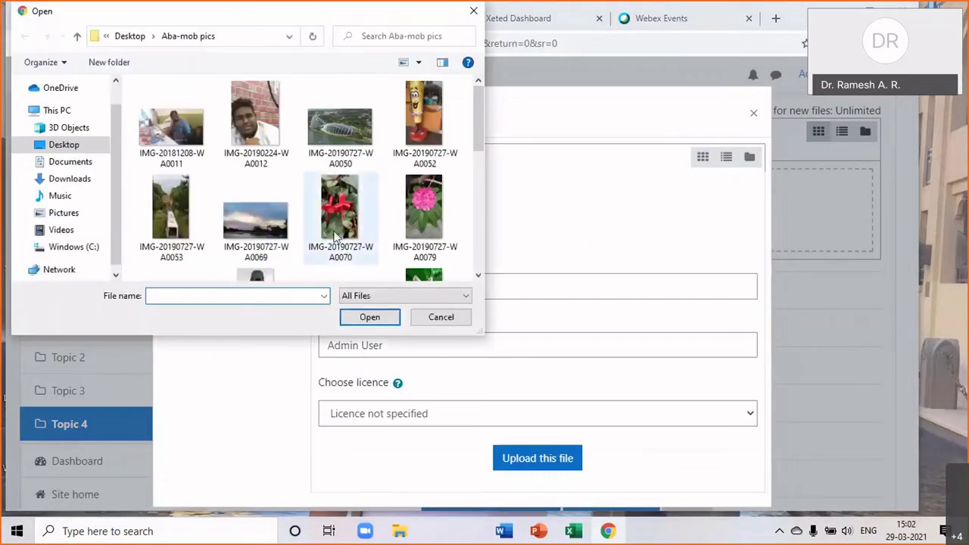
click(73, 146)
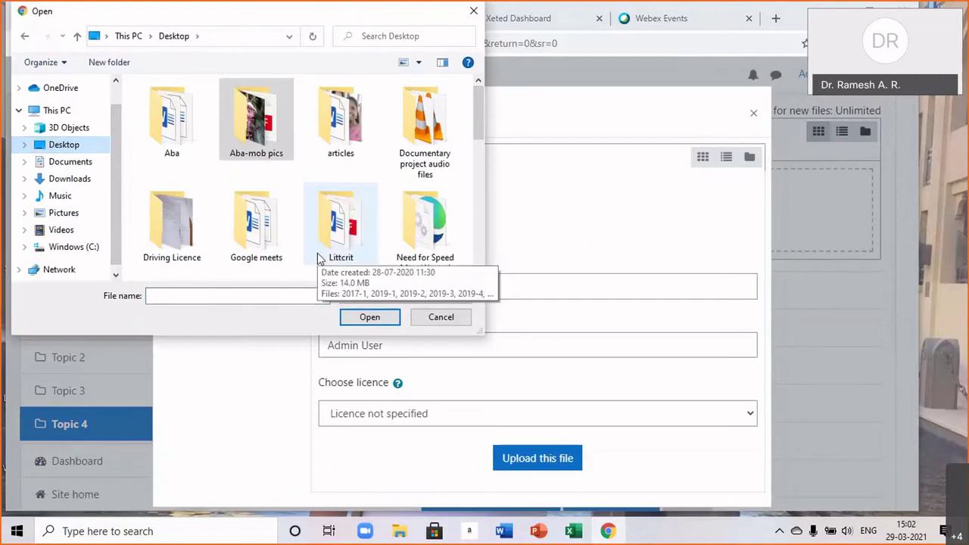
mouse_move(324, 136)
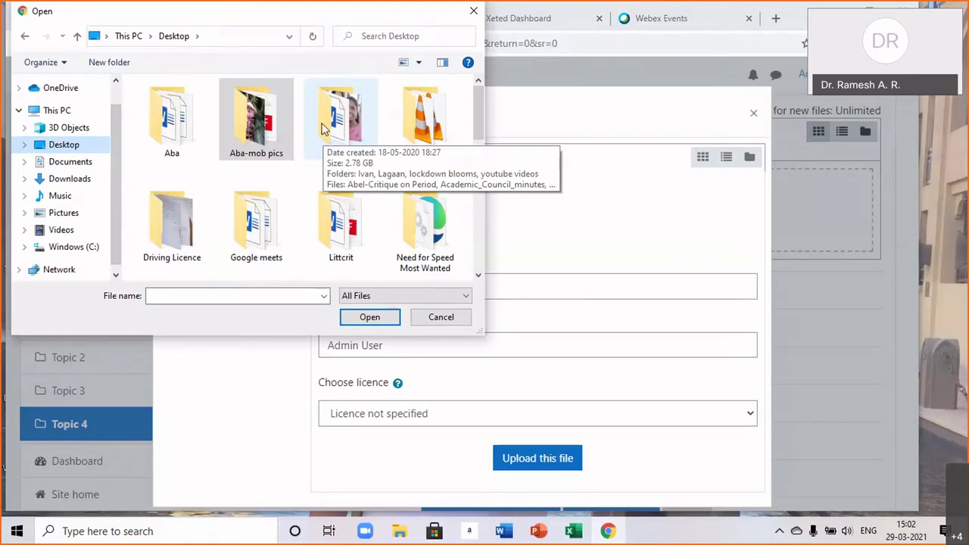
double_click(324, 131)
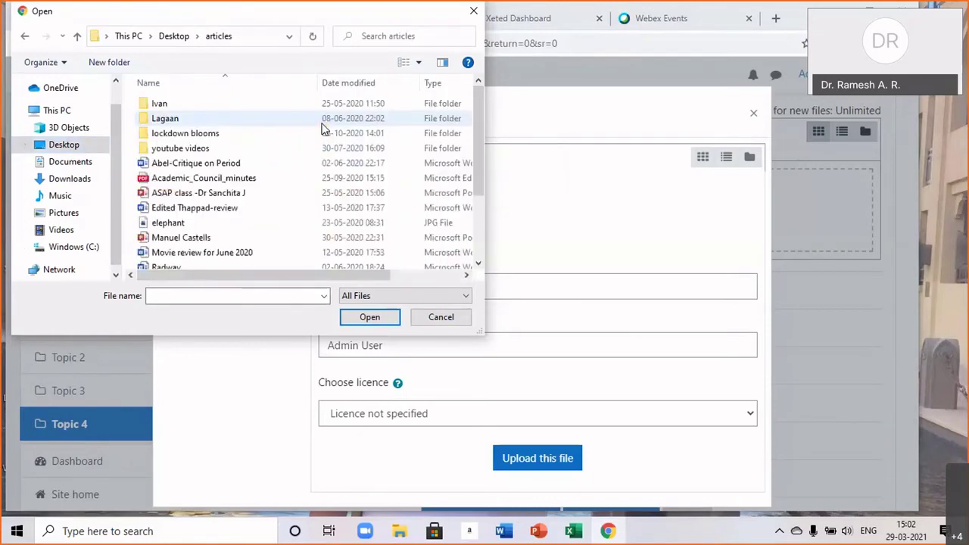
click(191, 106)
double_click(190, 106)
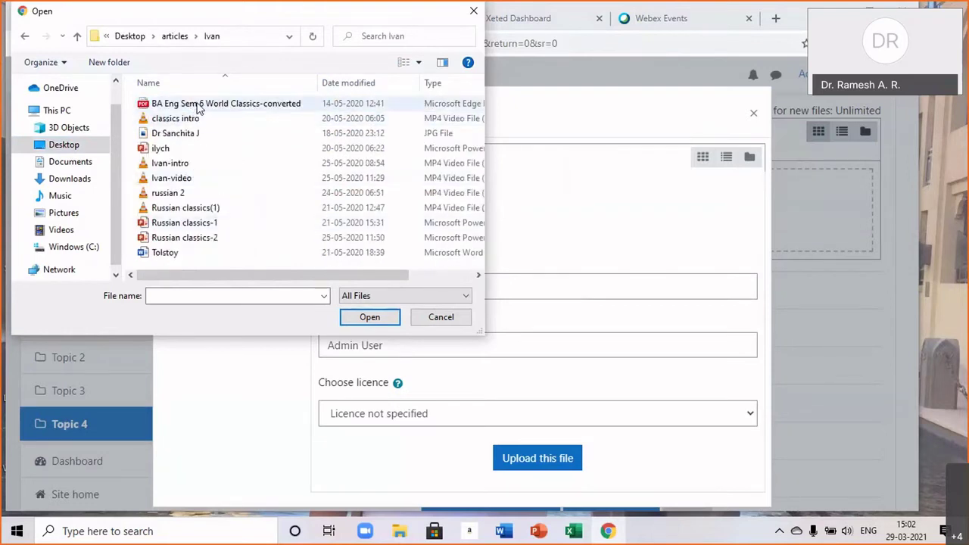
Try to upload the Russian classics-1 presentation as the resource's file.
click(198, 107)
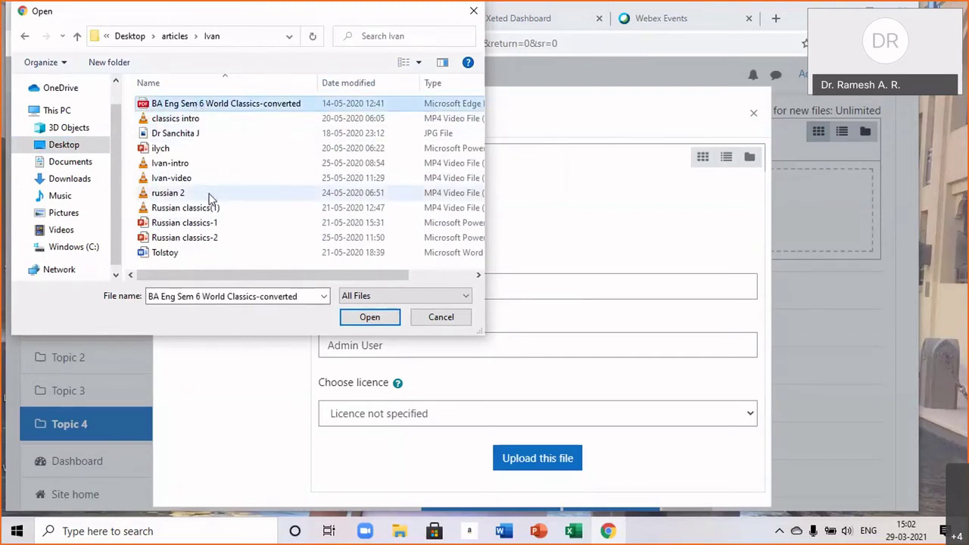
click(200, 225)
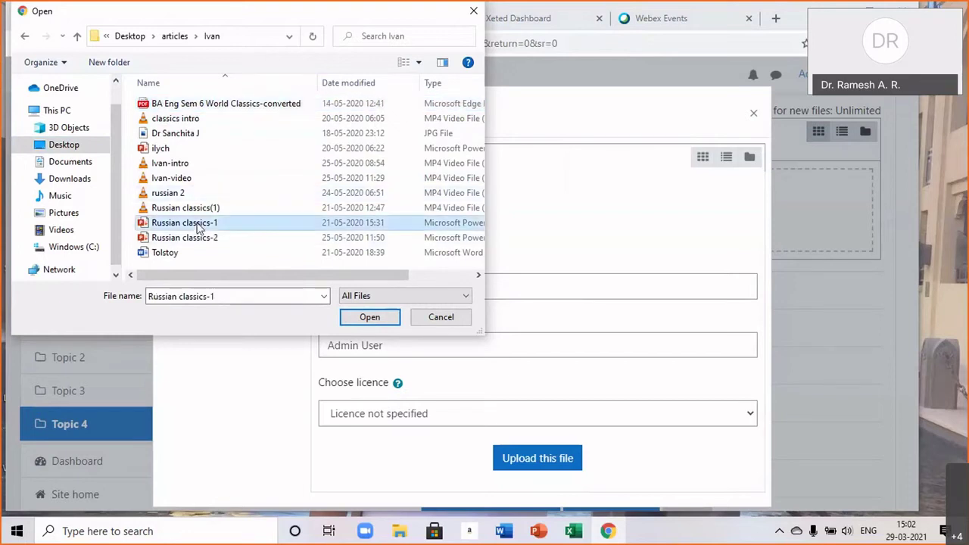
click(353, 319)
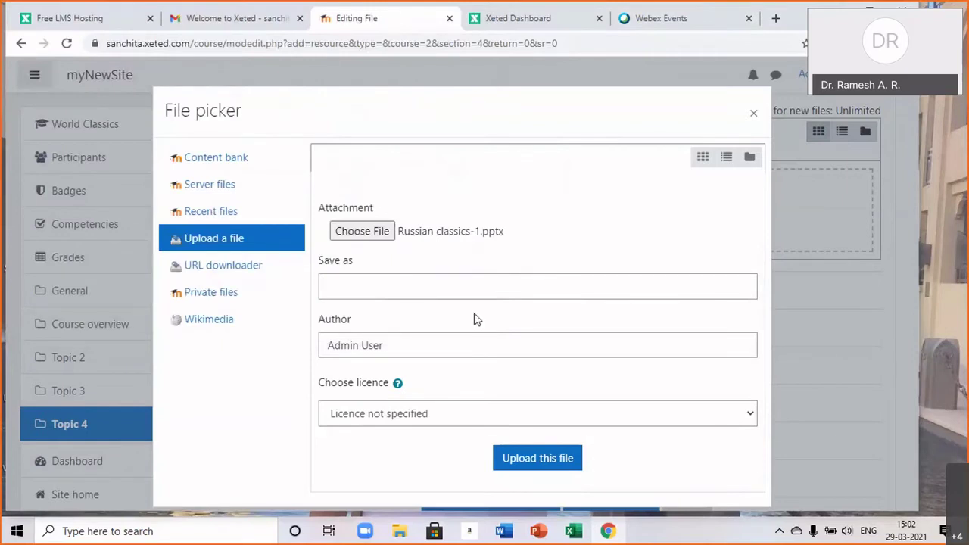
click(507, 459)
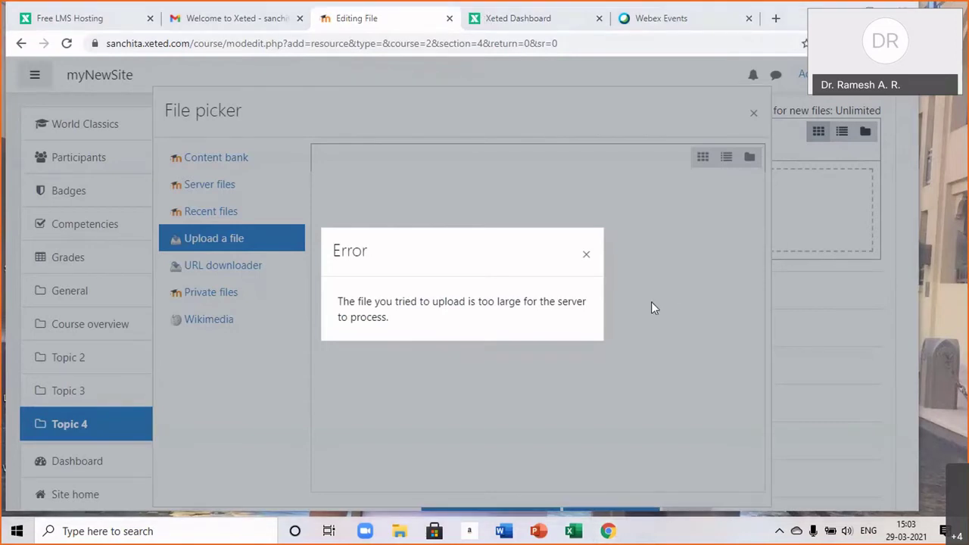
click(587, 258)
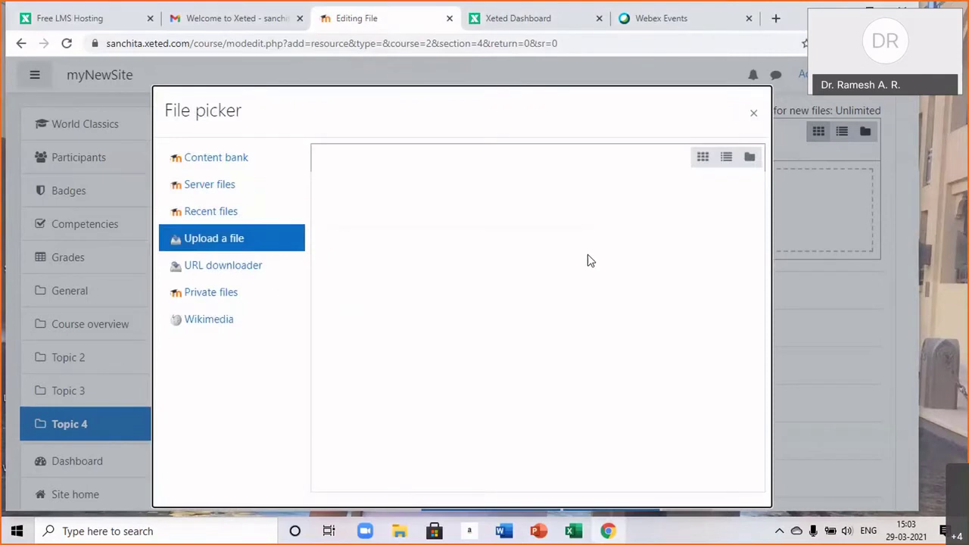
Upload the Tolstoy Word document from the Ivan folder as the resource's file.
click(219, 246)
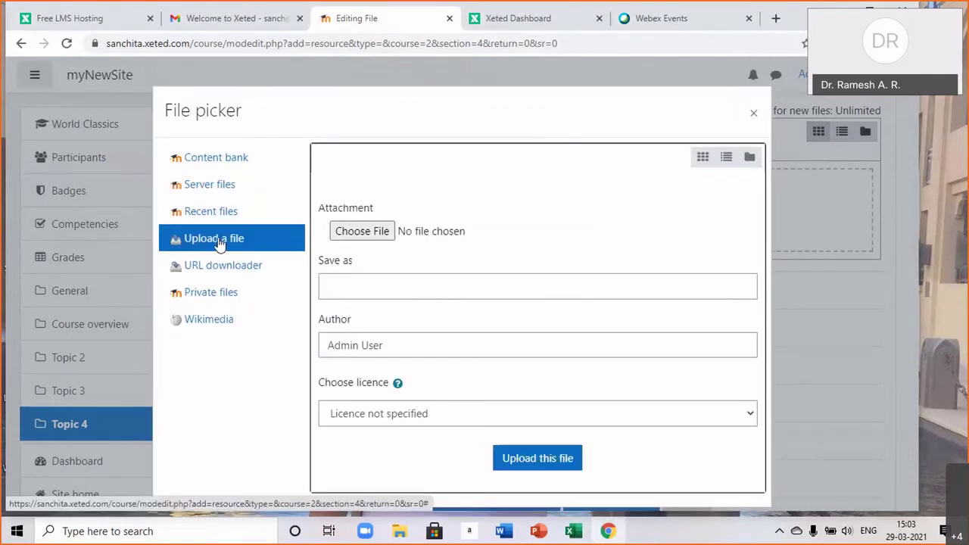
click(367, 233)
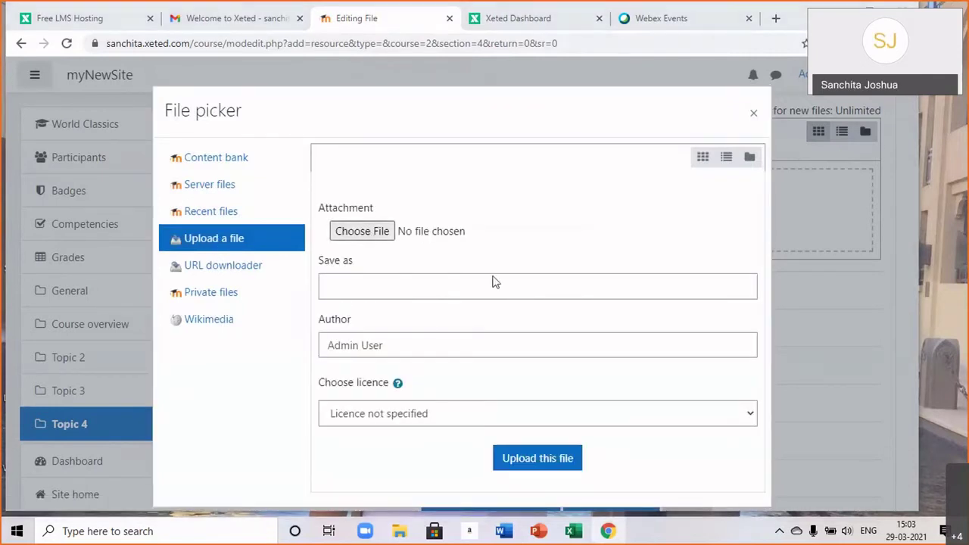
click(175, 104)
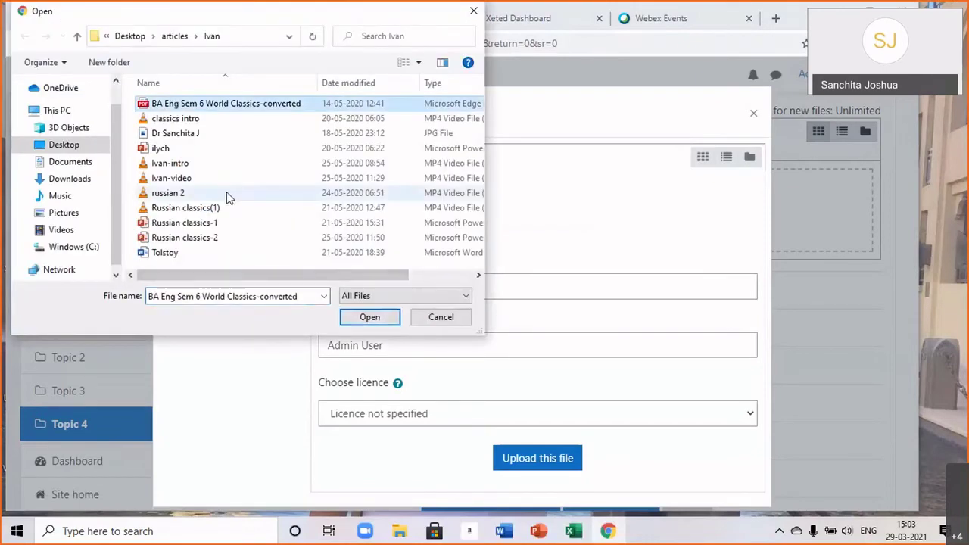
scroll(227, 193, right, 1)
scroll(208, 207, left, 1)
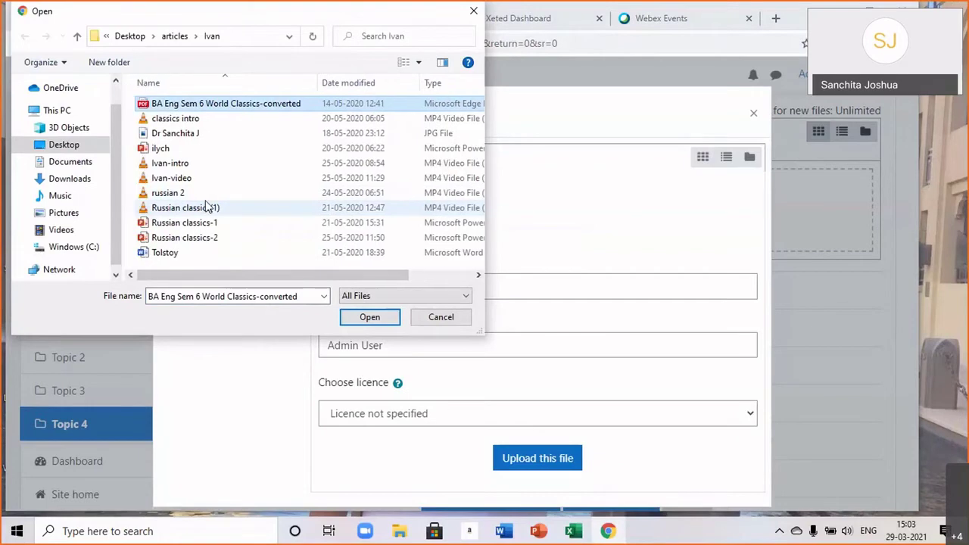
click(162, 255)
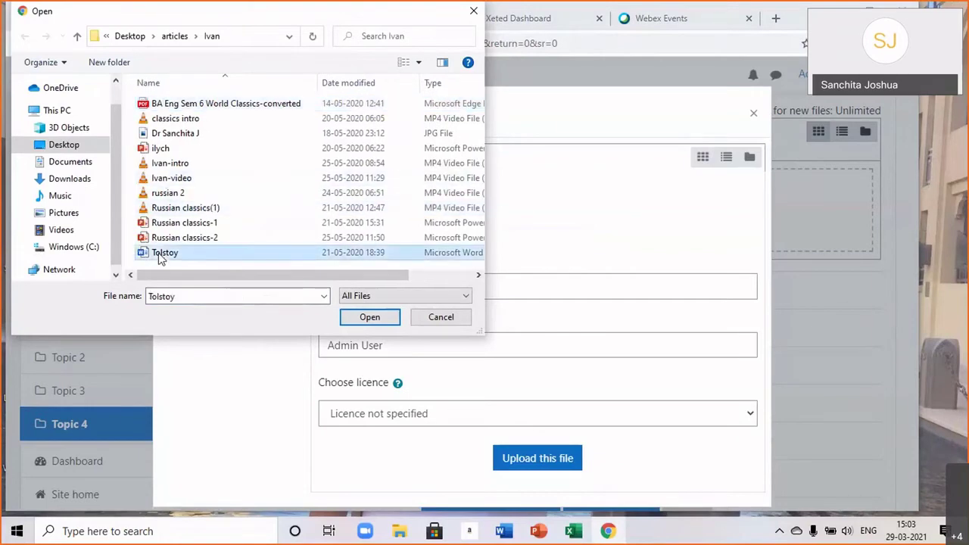
click(370, 317)
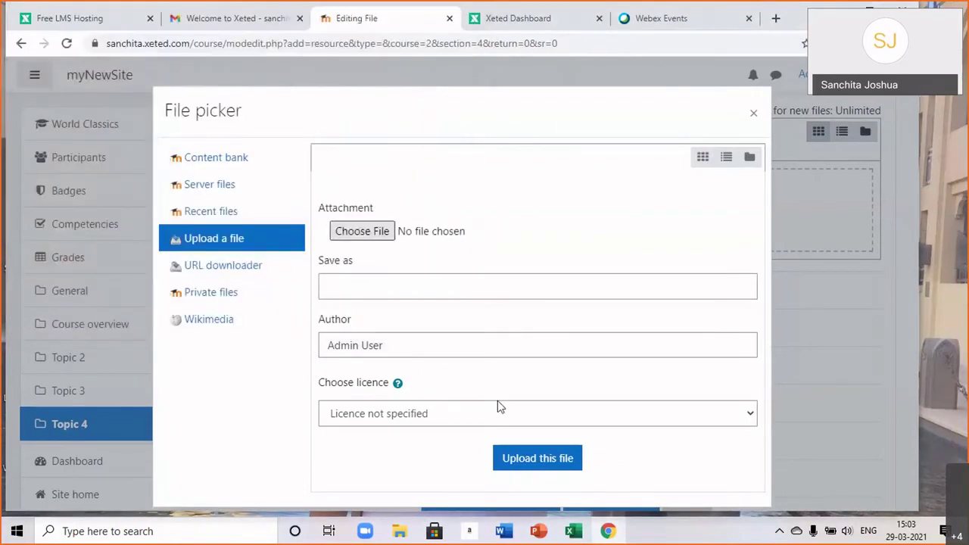
click(521, 460)
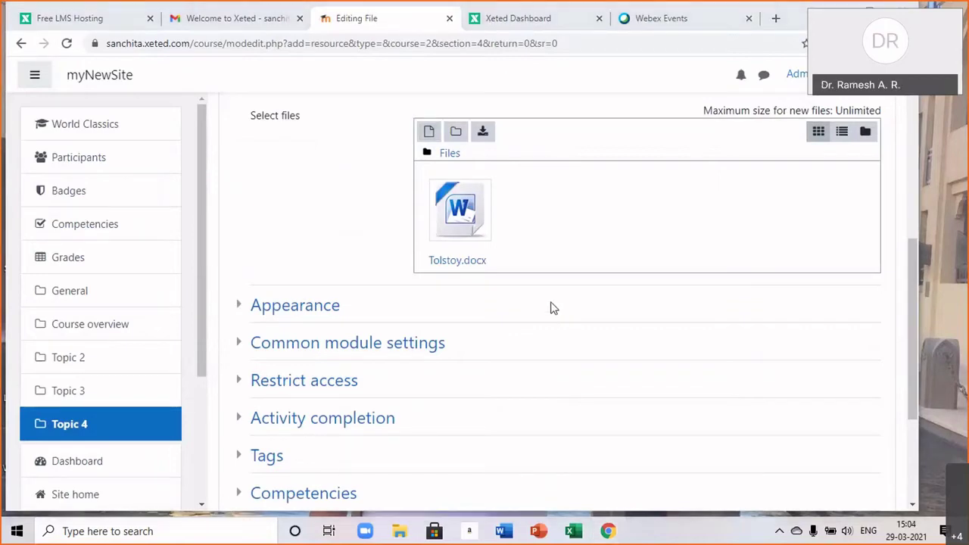
Save the xyz note resource, return to the course, and download its Tolstoy document to the Desktop.
scroll(508, 389, down, 3)
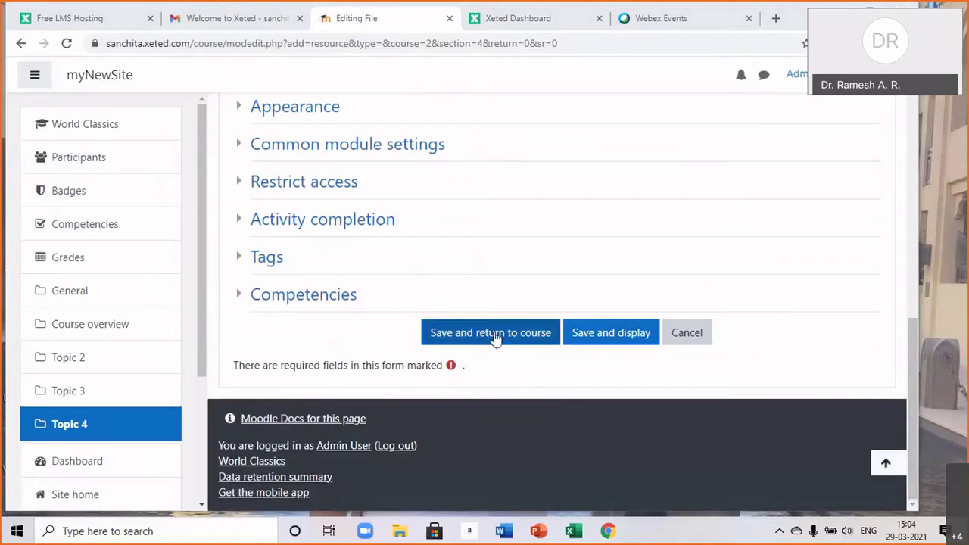
click(494, 337)
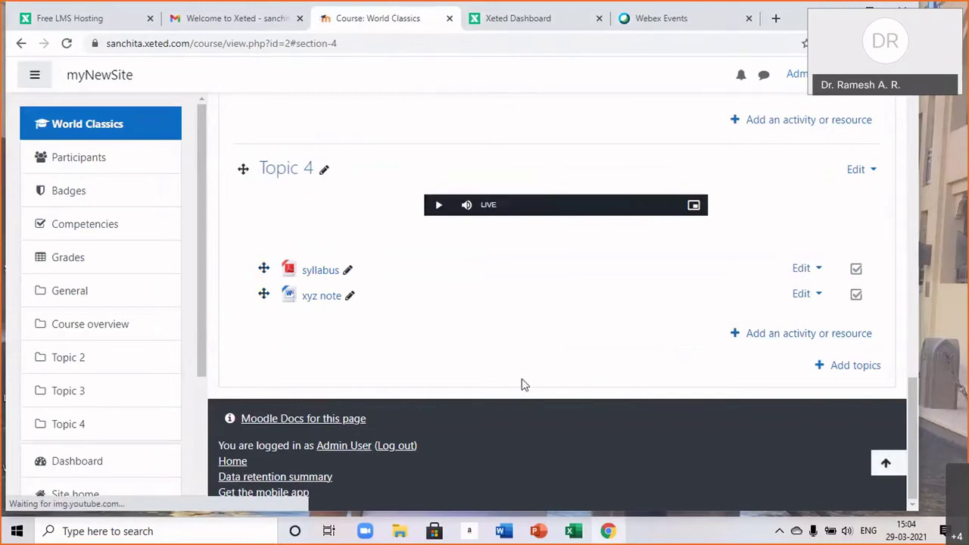
click(311, 302)
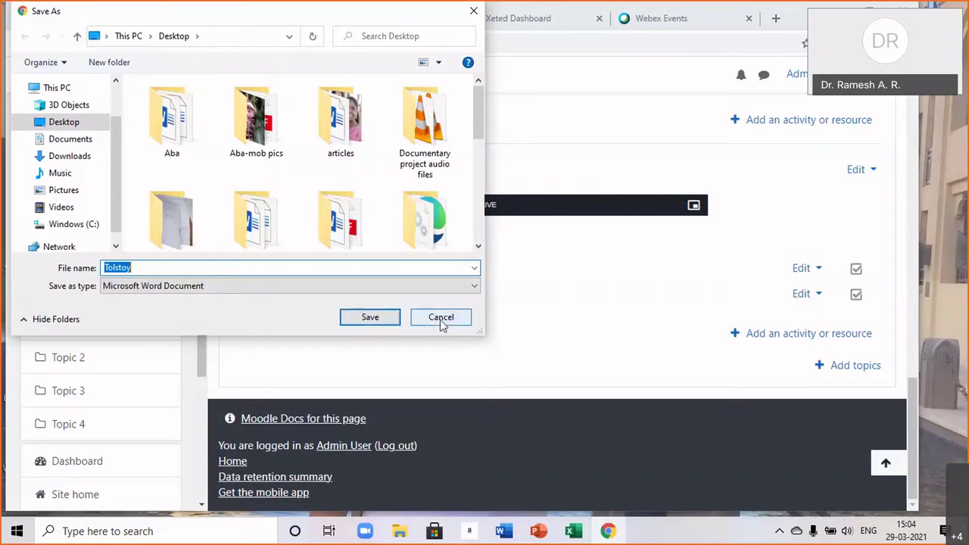
click(371, 318)
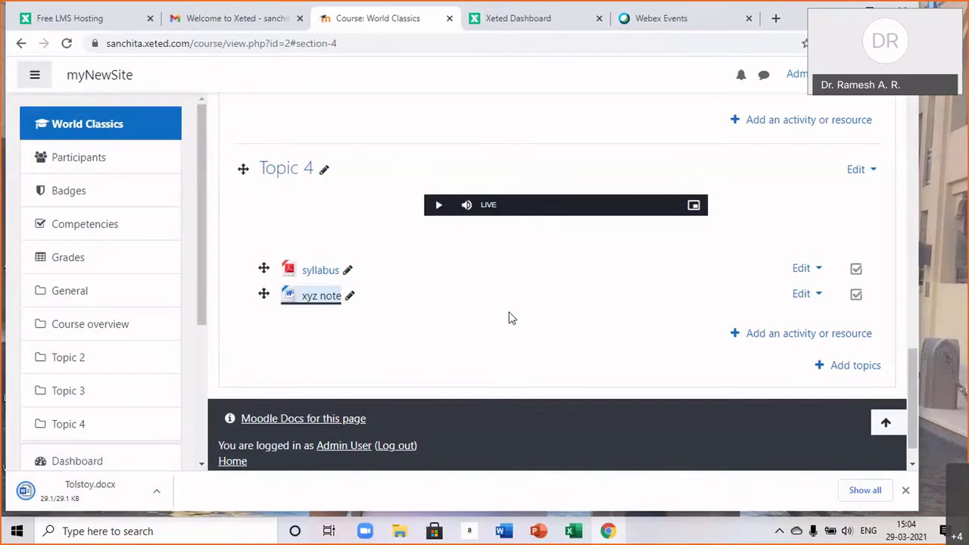
Reopen the settings of the xyz note resource in Topic 4 and place the cursor in its empty description.
click(803, 295)
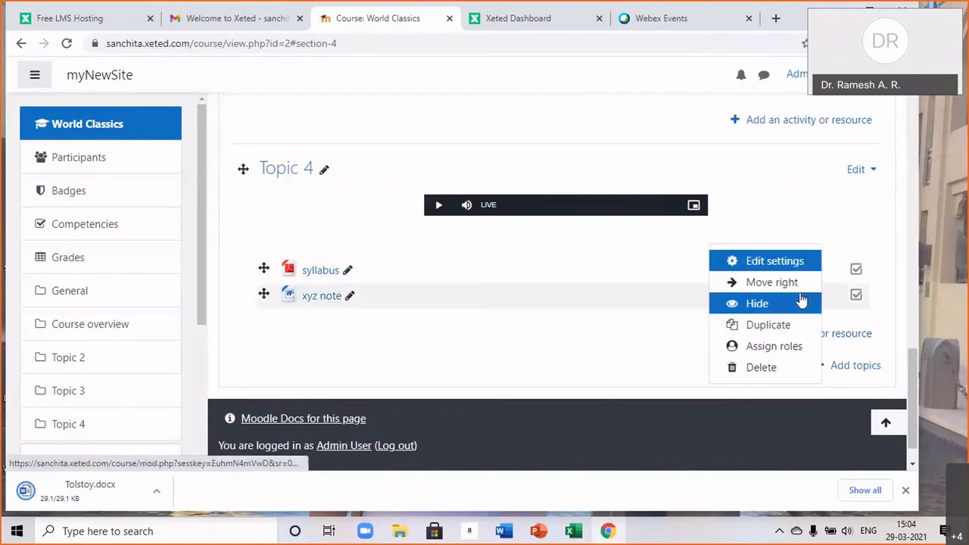
click(558, 320)
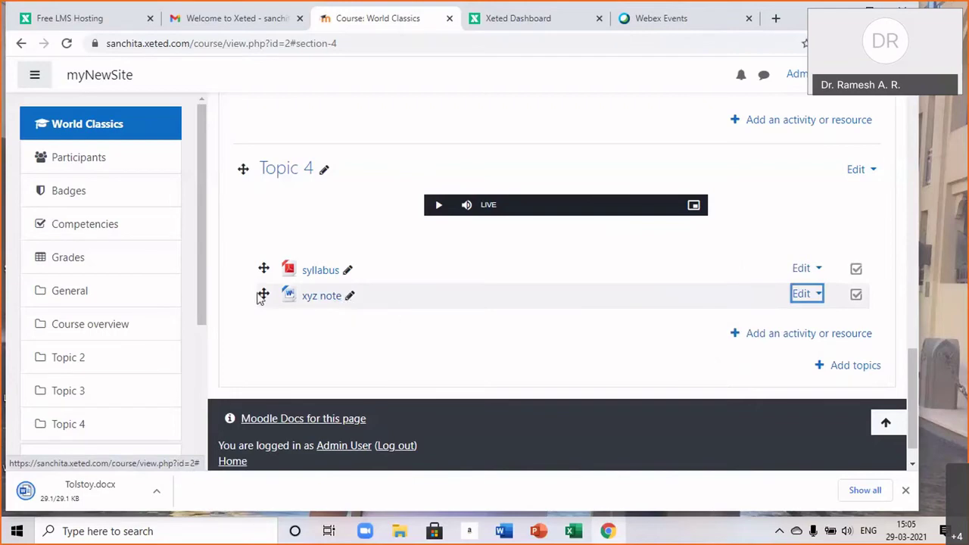
click(804, 297)
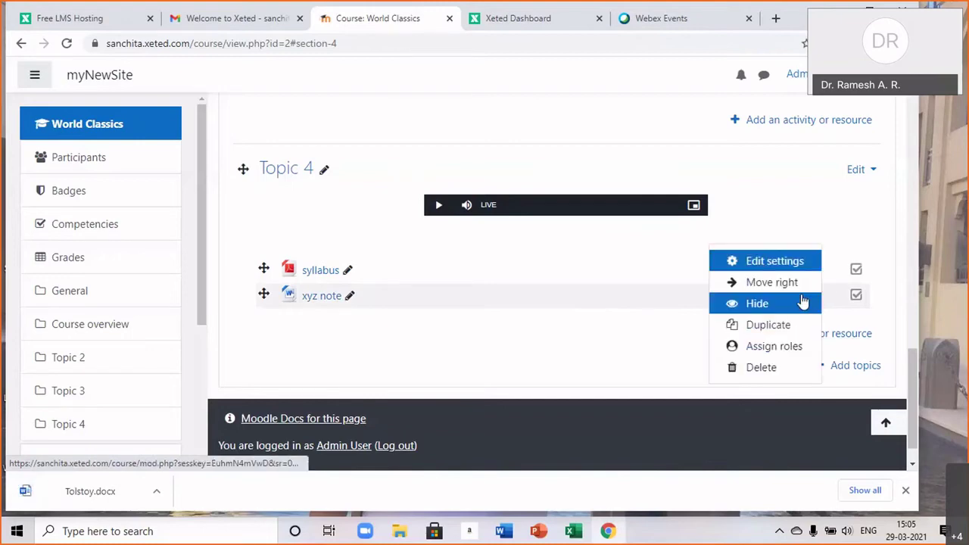
click(778, 262)
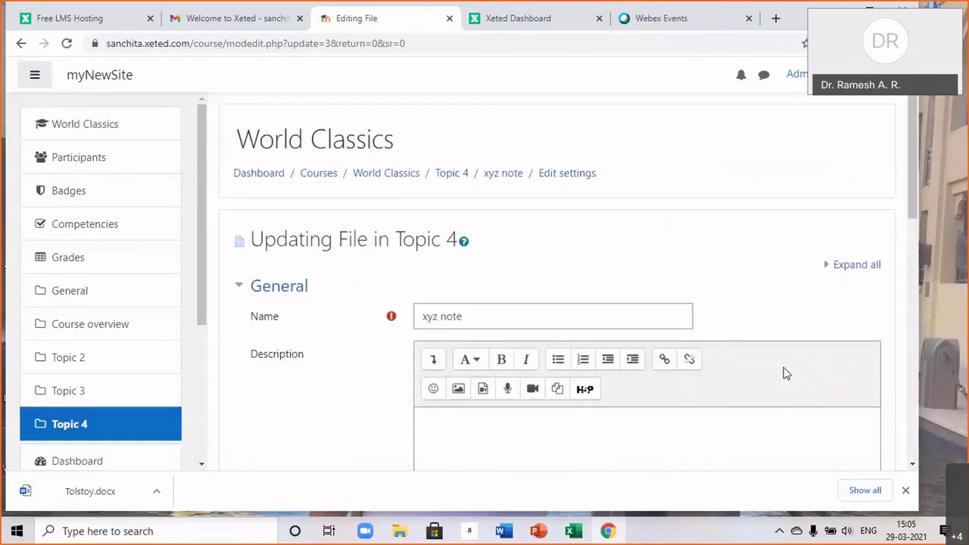
scroll(785, 373, down, 3)
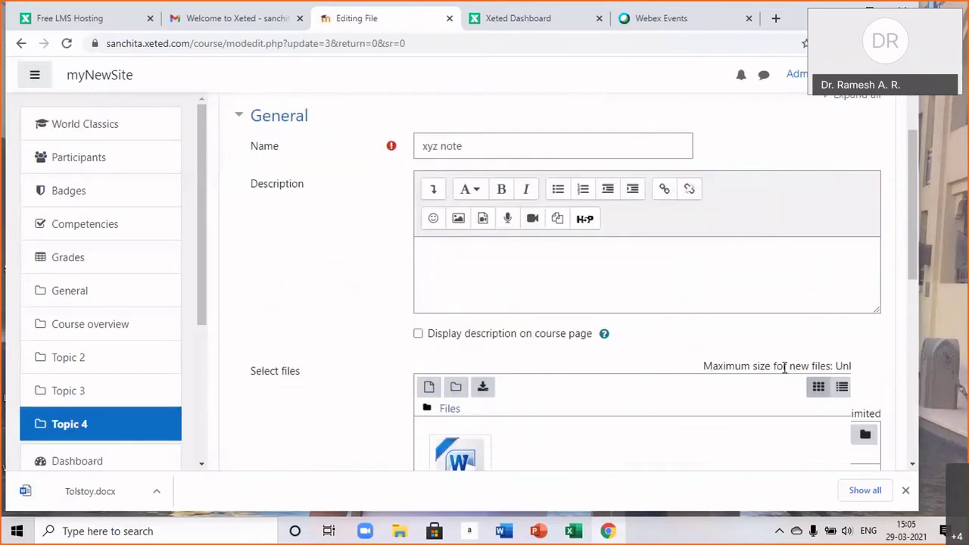
scroll(785, 374, up, 1)
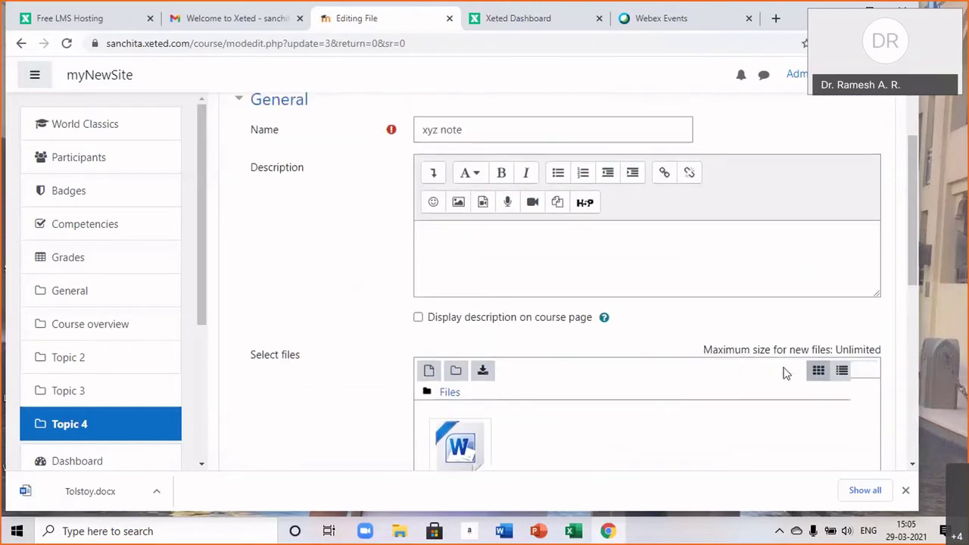
click(428, 287)
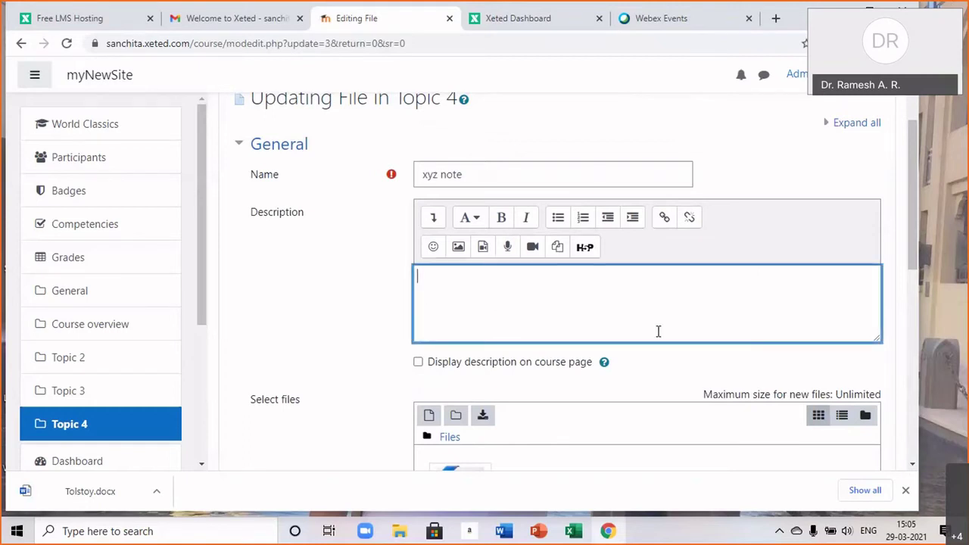
Examine the xyz note resource's attached file and its Appearance display options.
scroll(656, 321, down, 1)
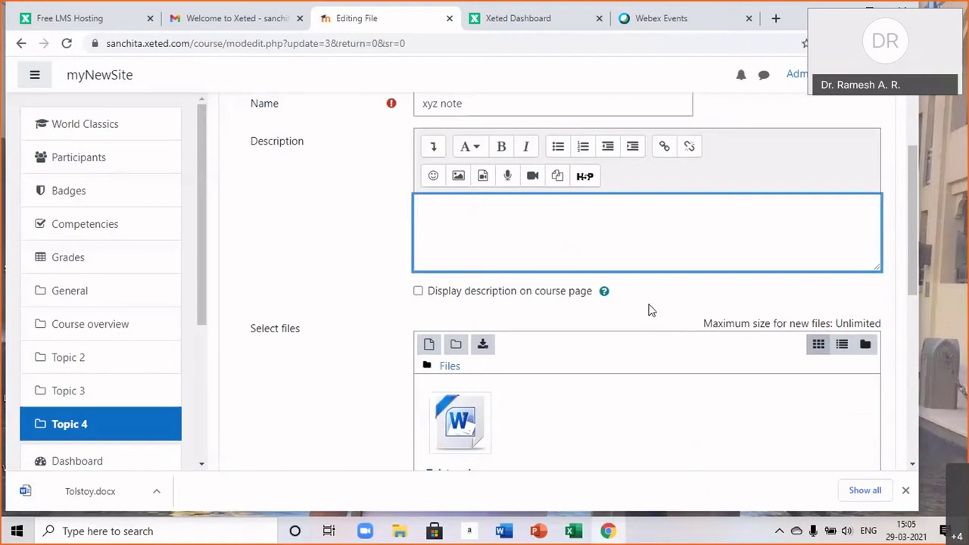
scroll(649, 311, down, 3)
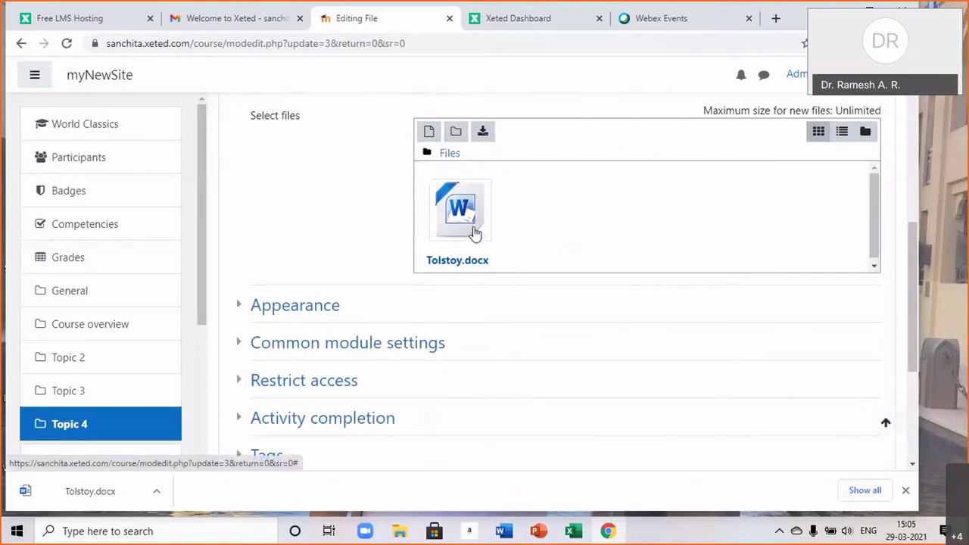
click(291, 312)
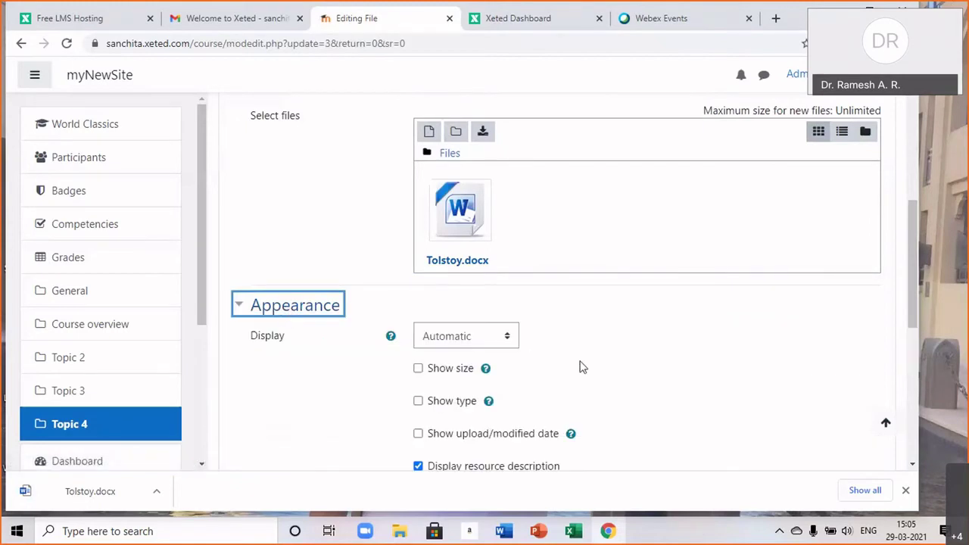
scroll(609, 363, down, 2)
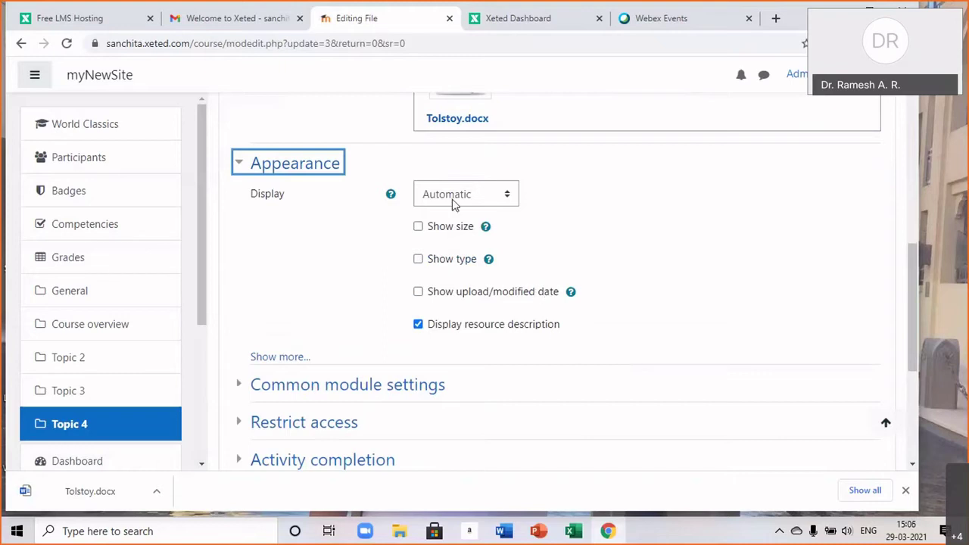
Set the xyz note resource's display to In pop-up, then save it and return to the course.
click(508, 197)
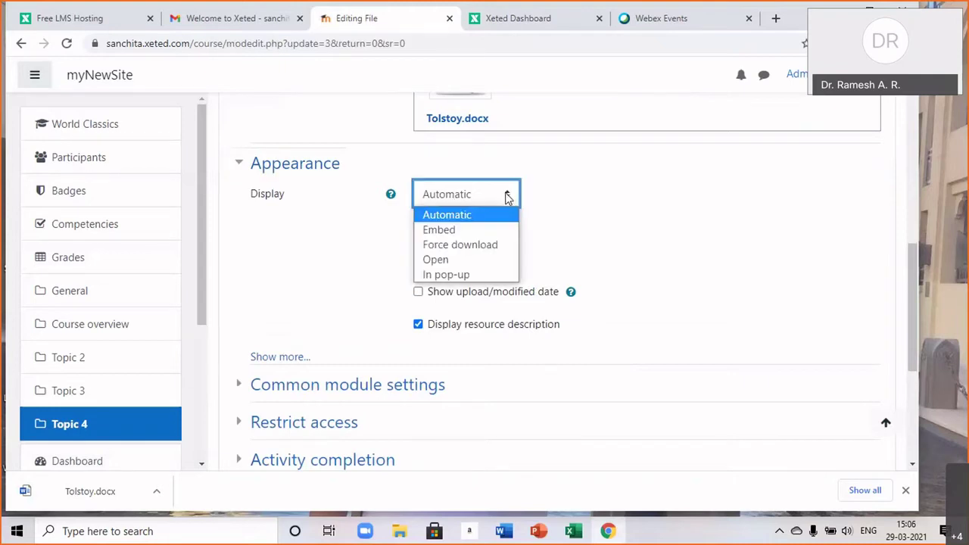
click(454, 275)
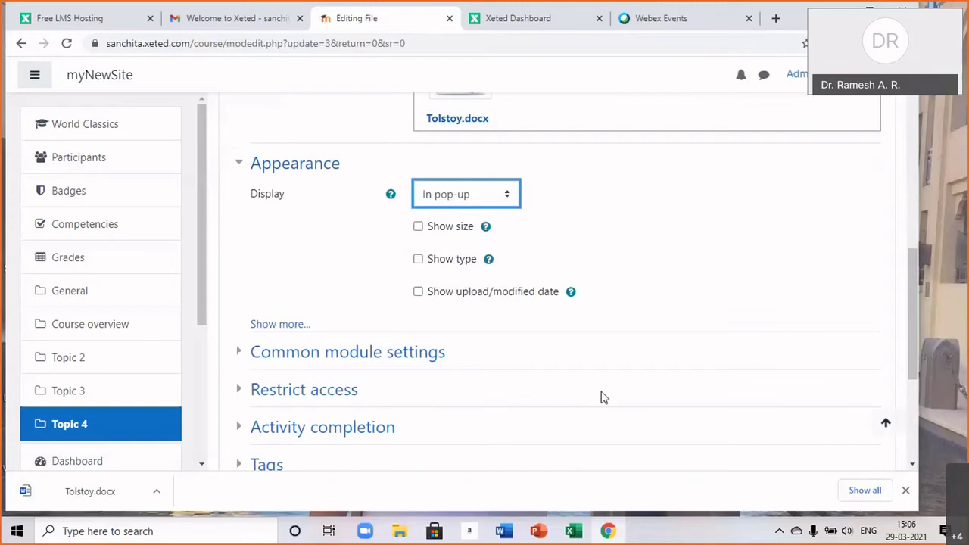
scroll(603, 397, down, 2)
scroll(604, 397, down, 2)
click(502, 328)
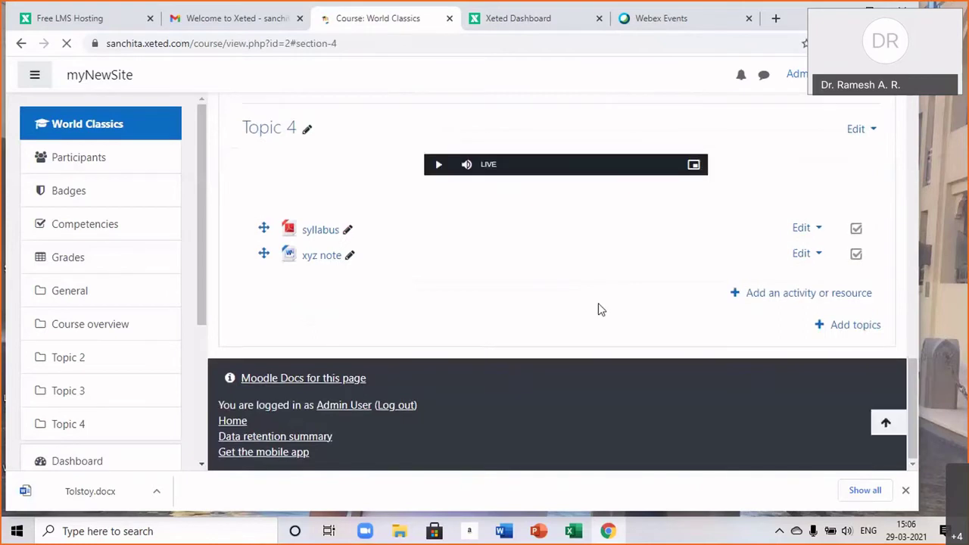
Open the xyz note resource from Topic 4 to test its display, and cancel saving its document.
click(333, 262)
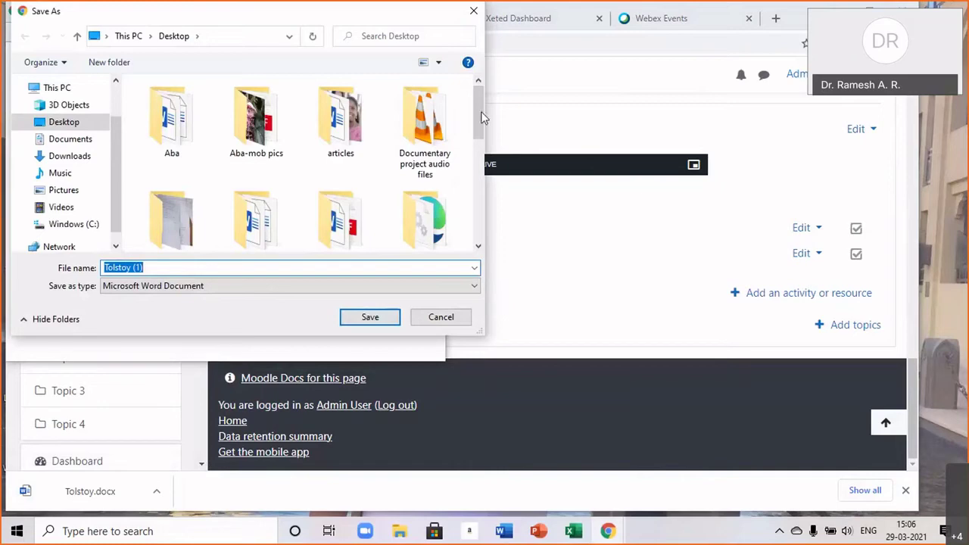
click(441, 318)
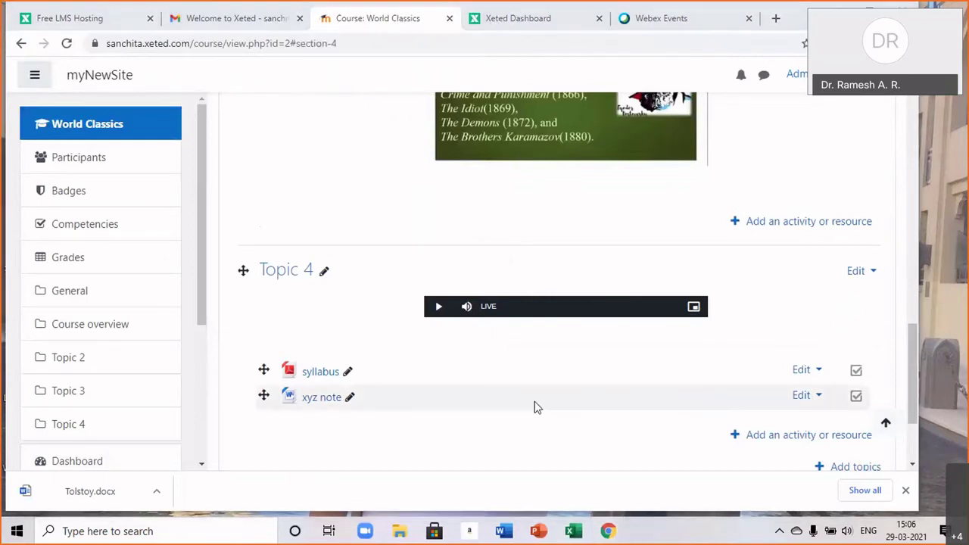
scroll(535, 401, down, 2)
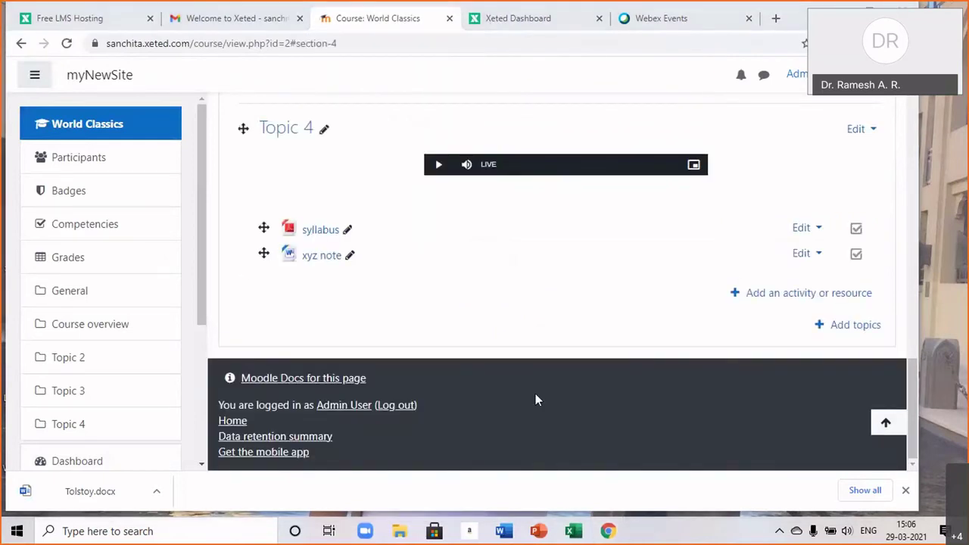
Add a new File resource to Topic 4 and name it "x note".
click(793, 296)
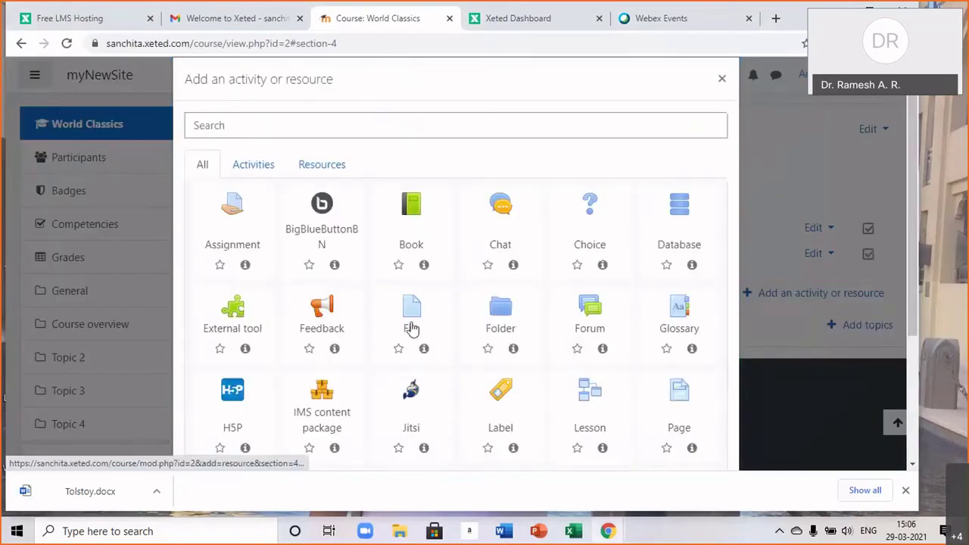
click(409, 325)
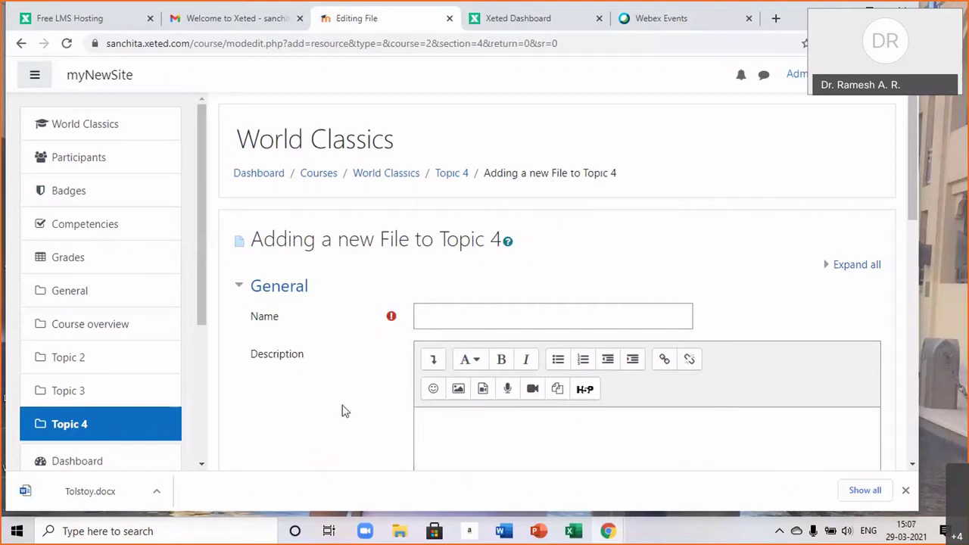
click(495, 311)
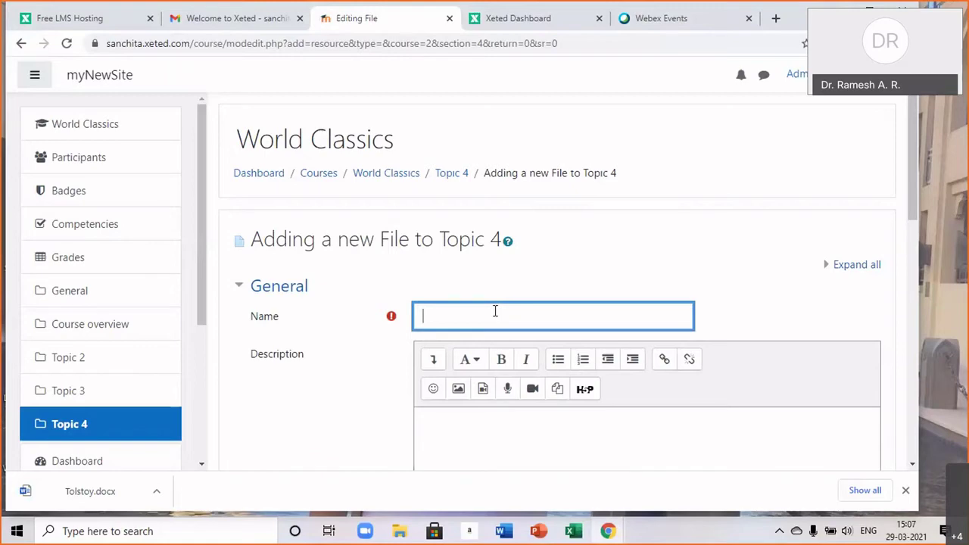
text(x note)
Upload the PDF BA Eng Sem 6 World Classics-converted from the Ivan folder as the x note resource's file.
scroll(538, 356, down, 2)
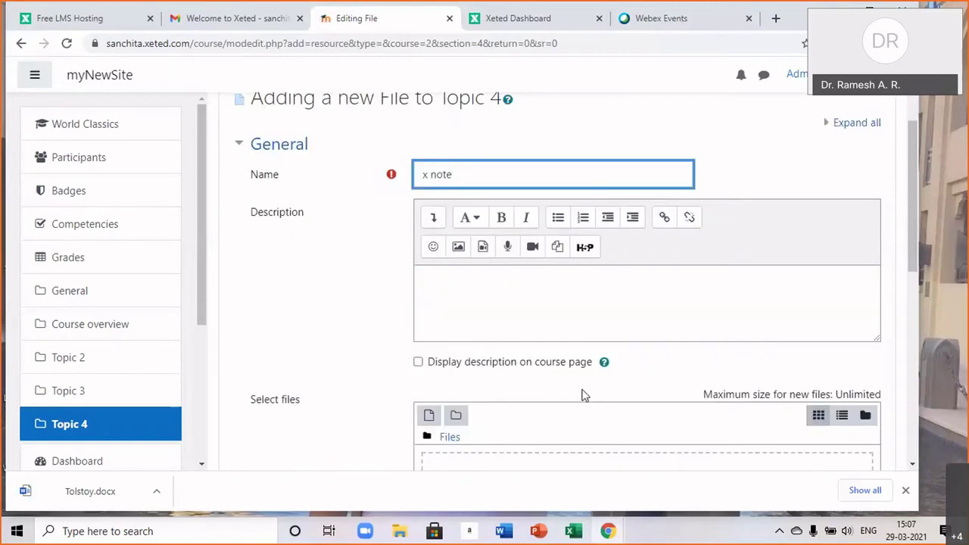
scroll(582, 393, down, 1)
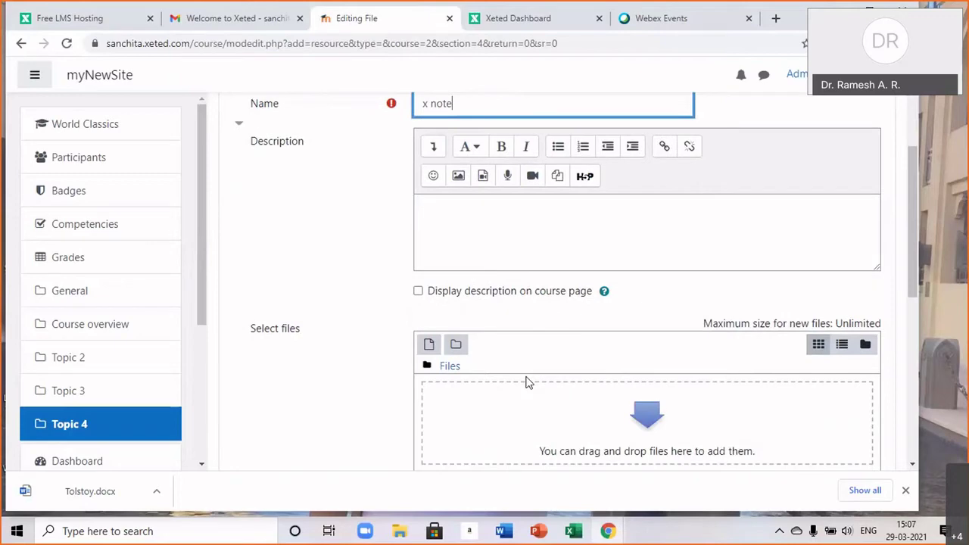
click(429, 348)
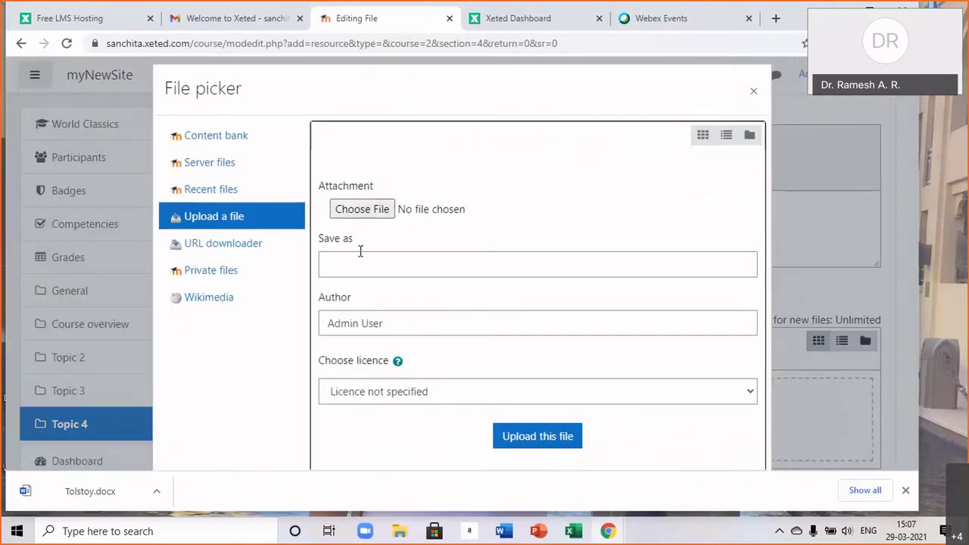
click(348, 214)
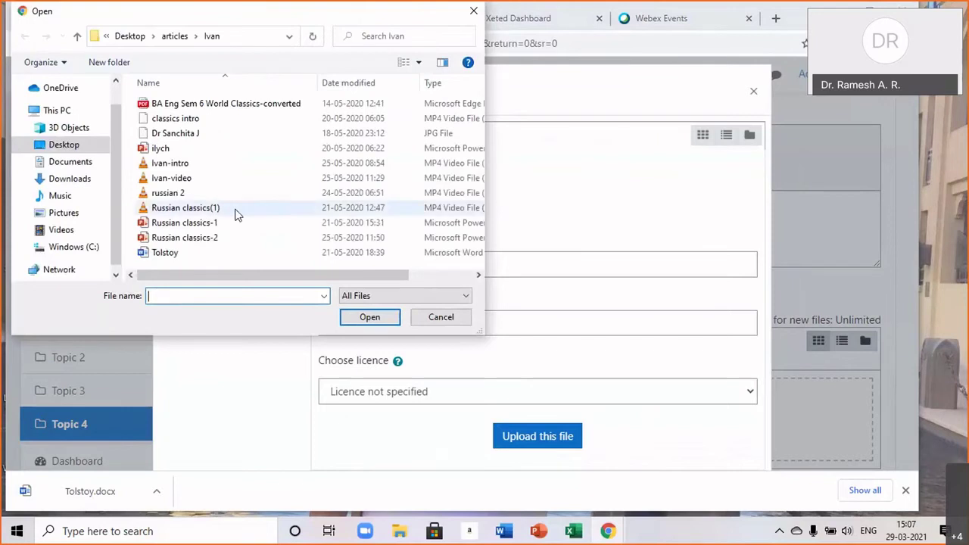
scroll(238, 212, right, 2)
scroll(246, 219, left, 2)
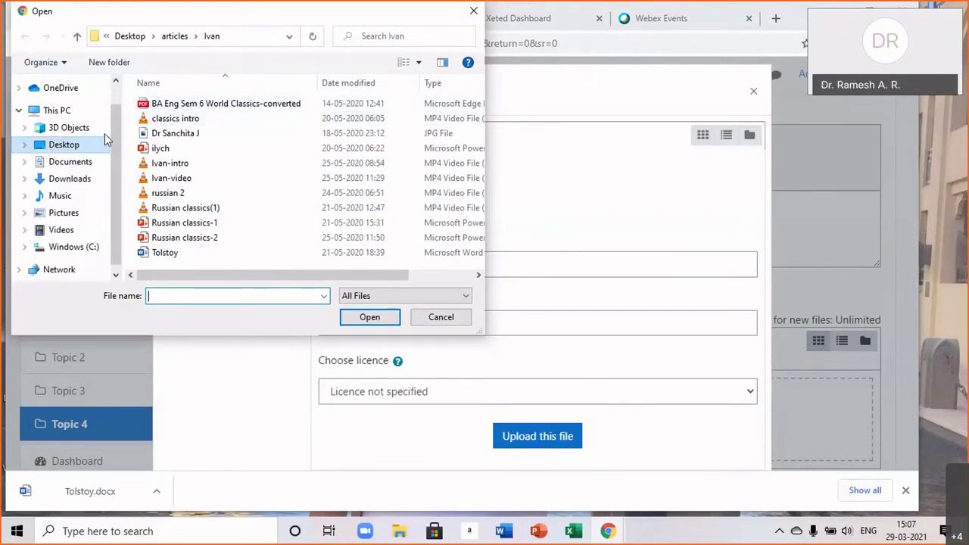
click(197, 104)
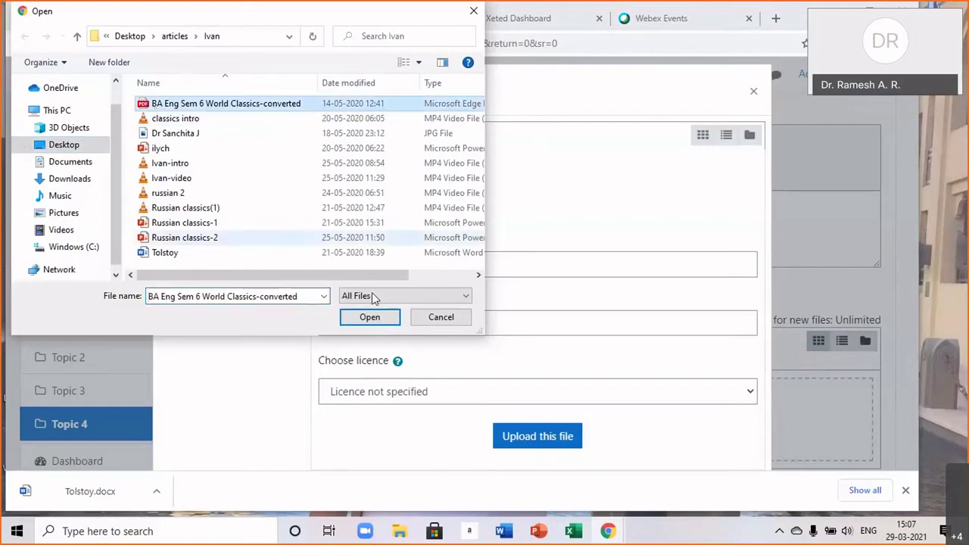
click(377, 317)
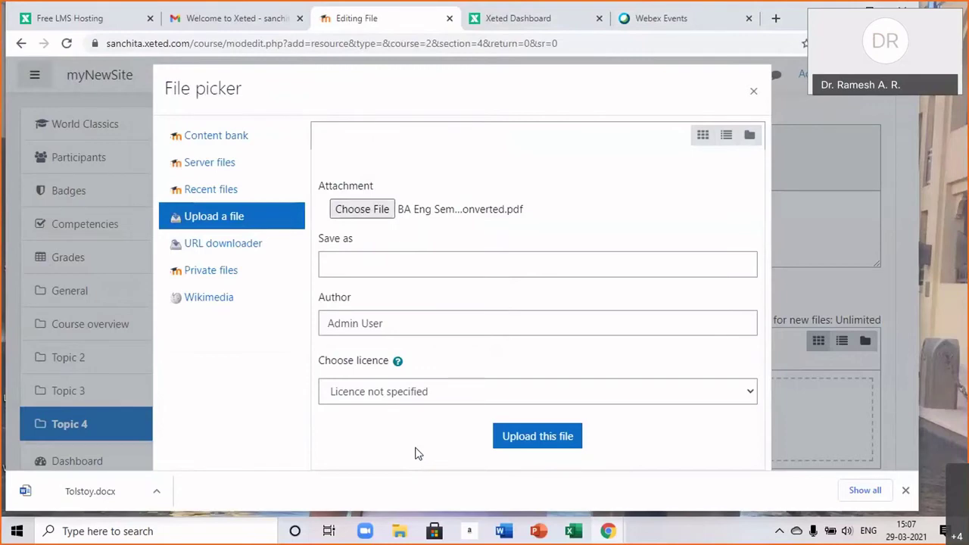
click(502, 436)
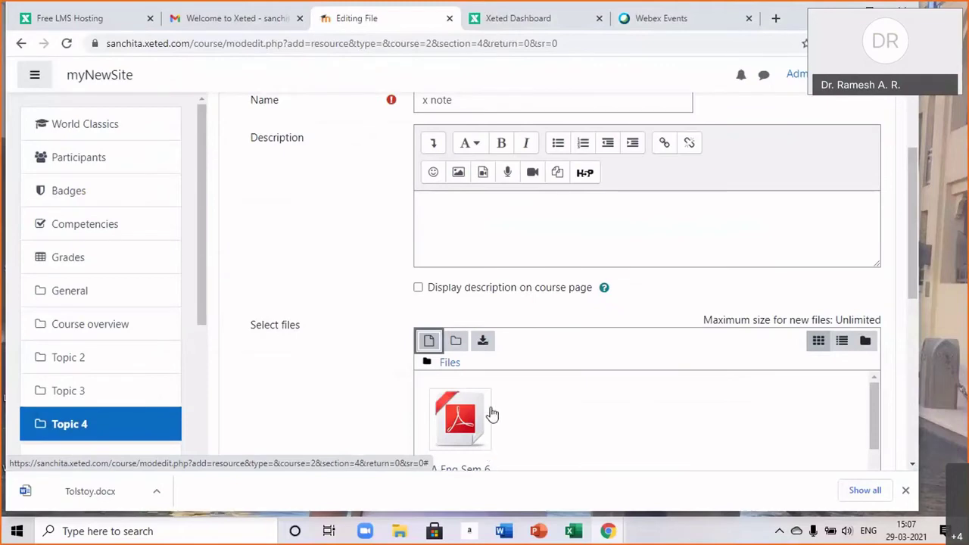
Save the x note resource to the course, preview its PDF from Topic 4, and go back to the course page.
scroll(566, 430, down, 3)
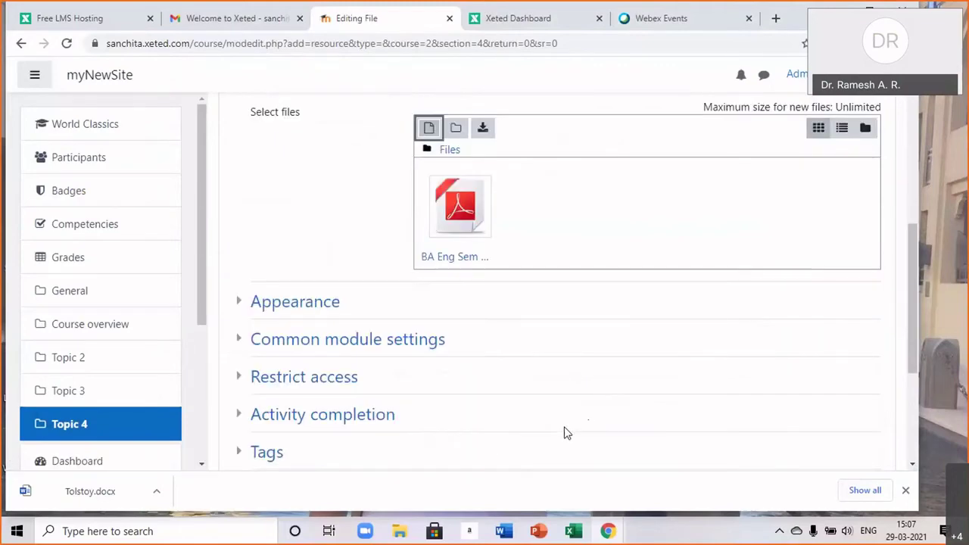
scroll(566, 431, down, 3)
click(515, 292)
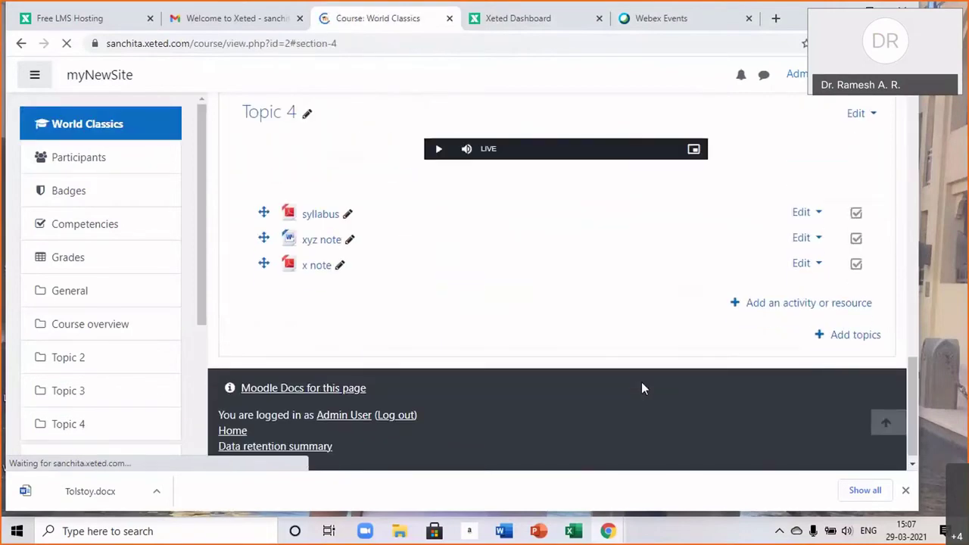
click(318, 267)
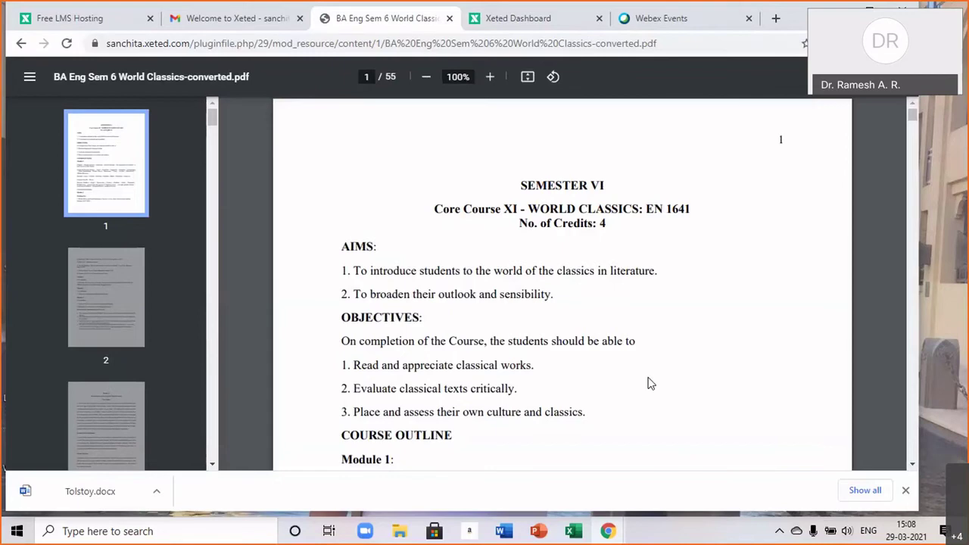
click(20, 44)
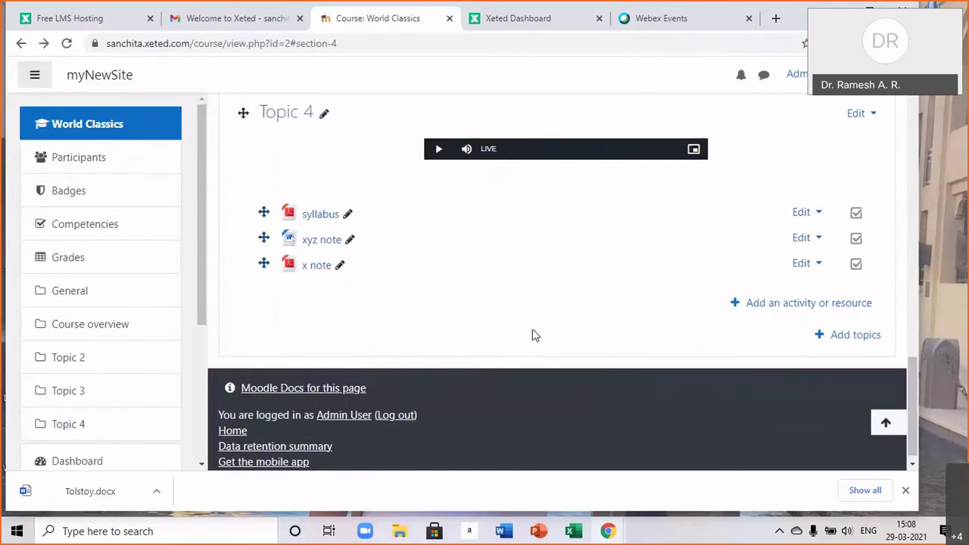
Change the x note resource's display to In pop-up in its settings, then save and return to the course.
click(801, 264)
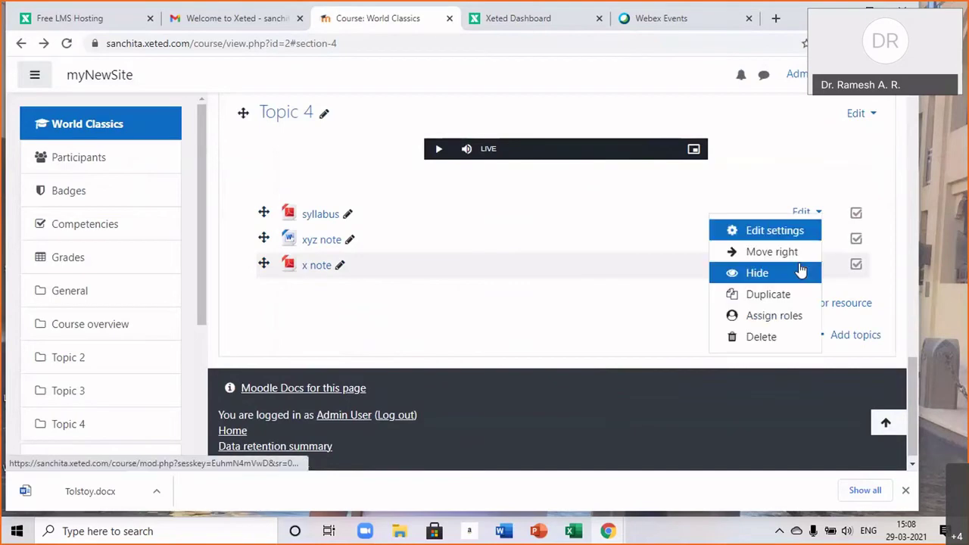
click(778, 230)
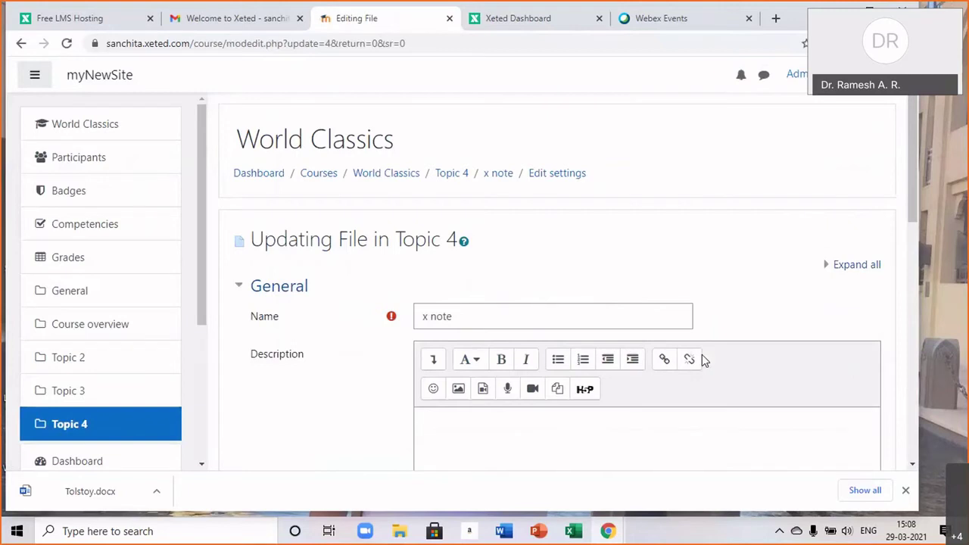
scroll(702, 360, down, 5)
scroll(702, 360, down, 2)
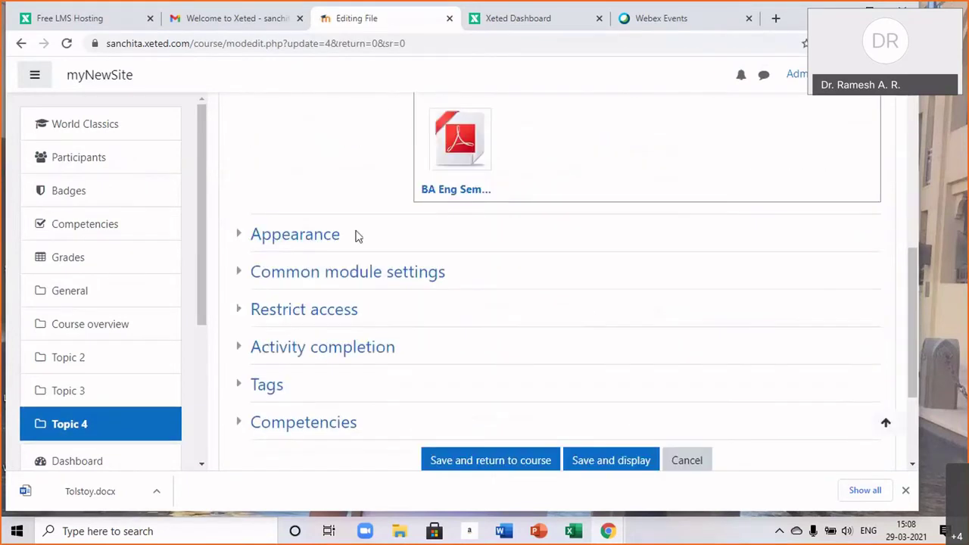
click(311, 236)
click(506, 271)
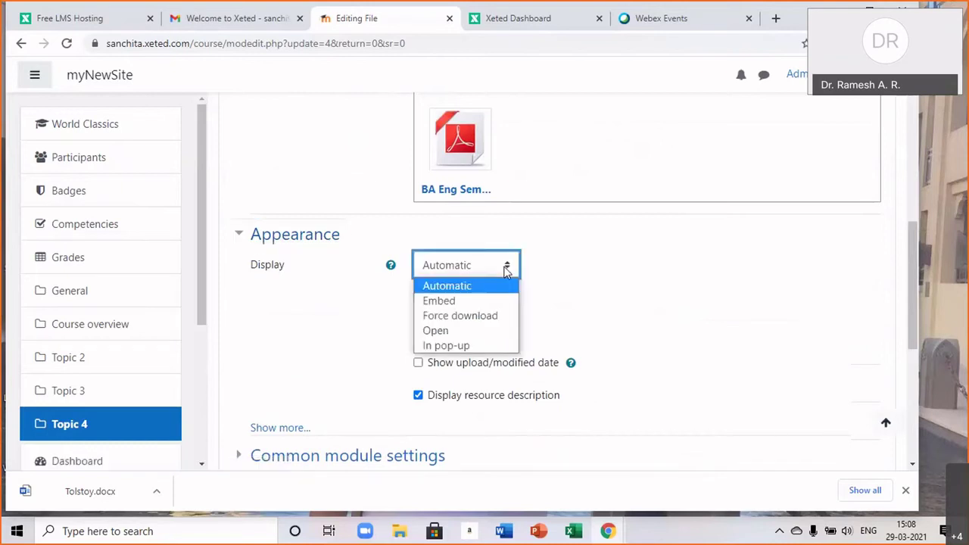
click(475, 346)
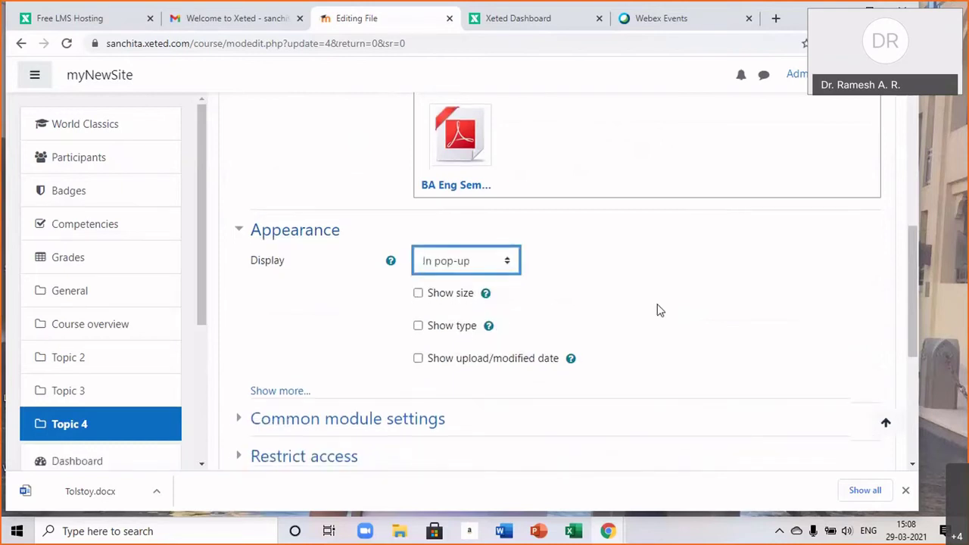
scroll(658, 309, down, 5)
click(500, 299)
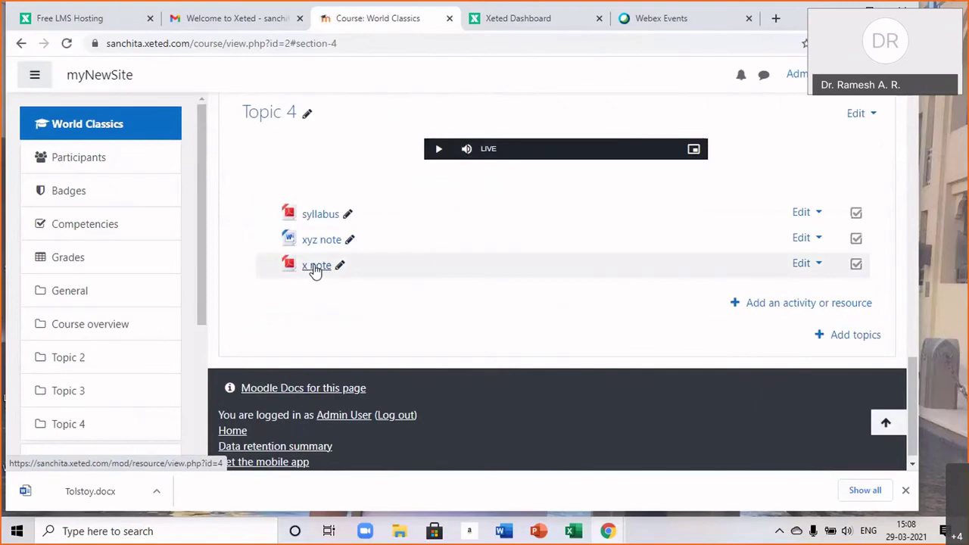
Open the x note resource to view its PDF in a pop-up window, then return to the course page.
click(315, 267)
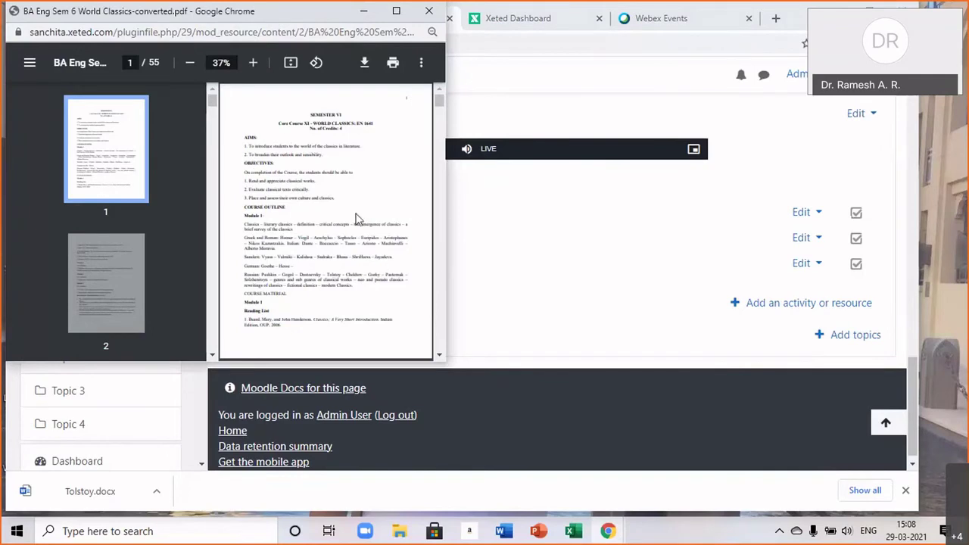
click(536, 299)
Change the x note resource's display to Embed in its settings, then save and return to the course.
click(800, 265)
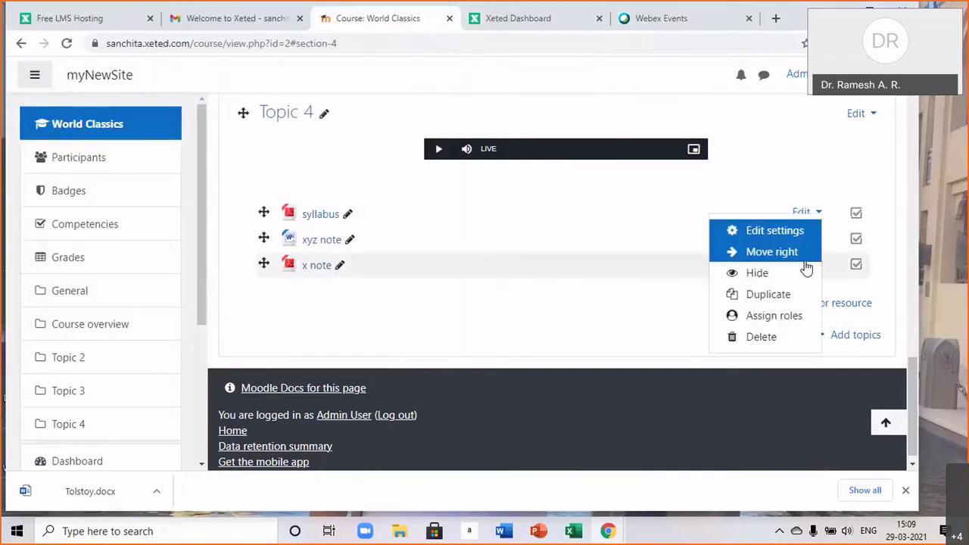
key(Escape)
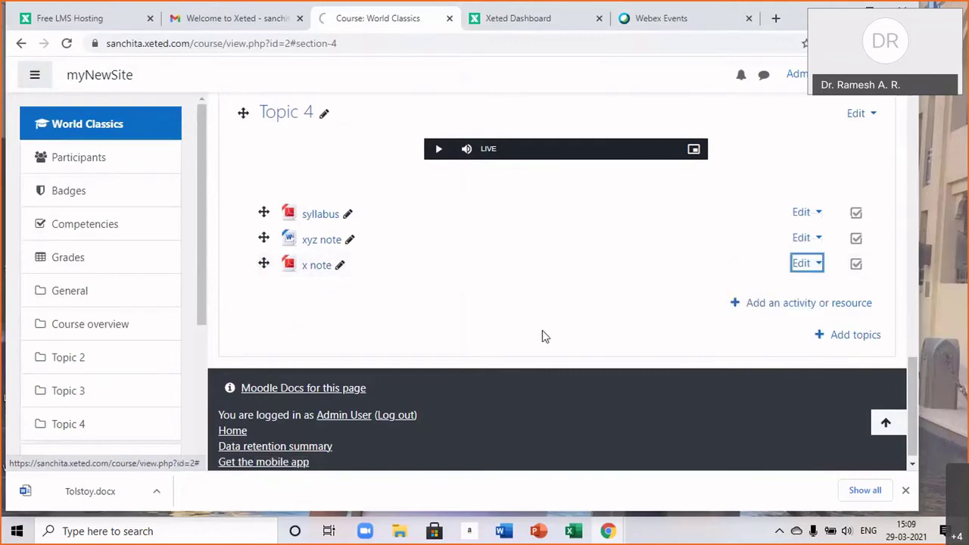
scroll(644, 340, down, 5)
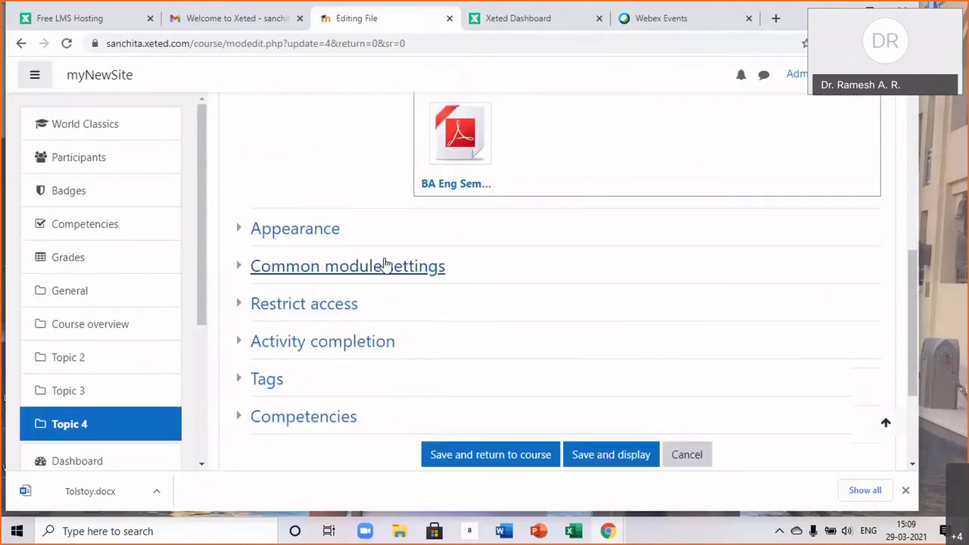
click(313, 227)
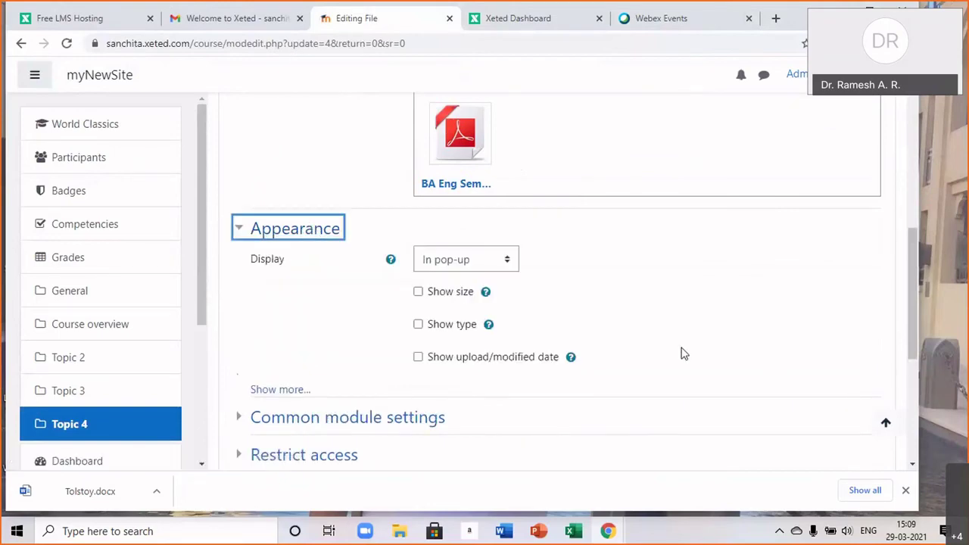
click(488, 261)
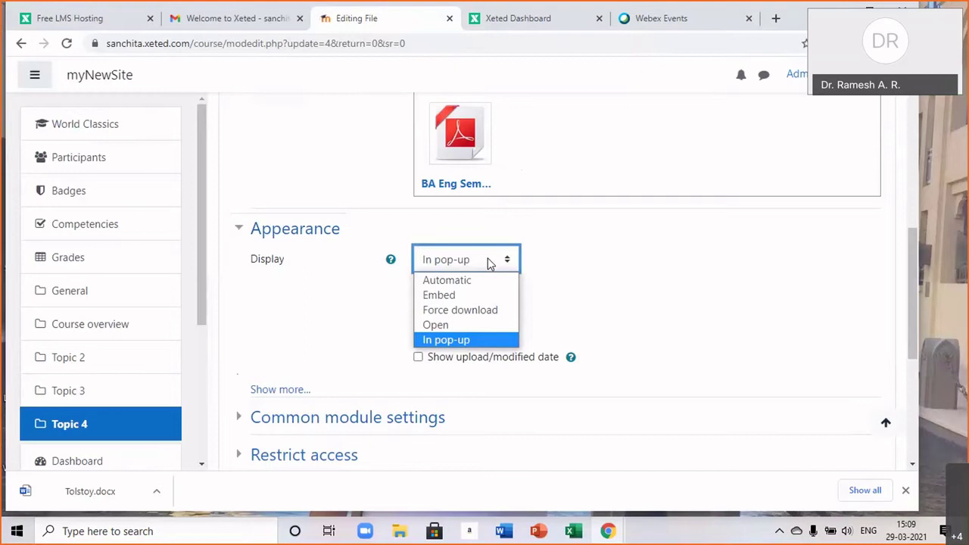
click(473, 296)
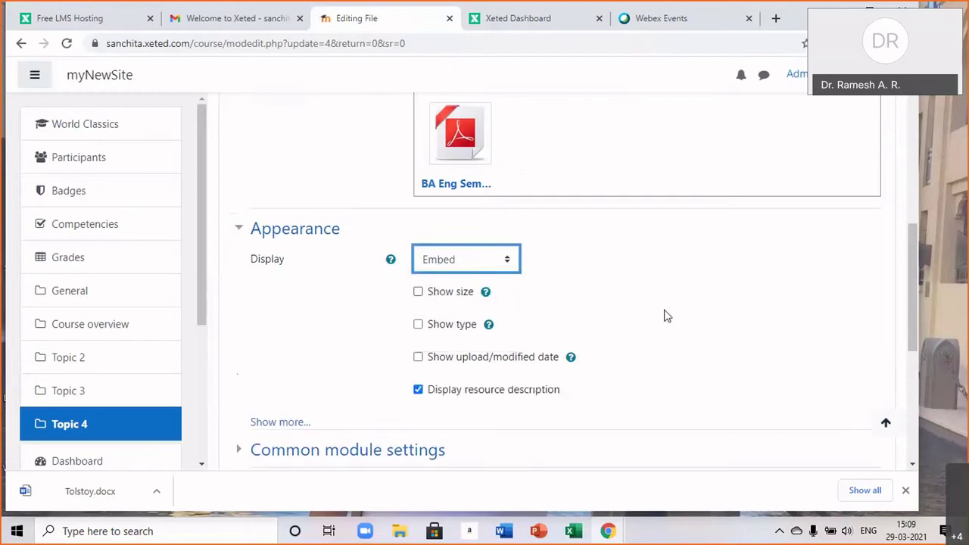
scroll(666, 316, down, 5)
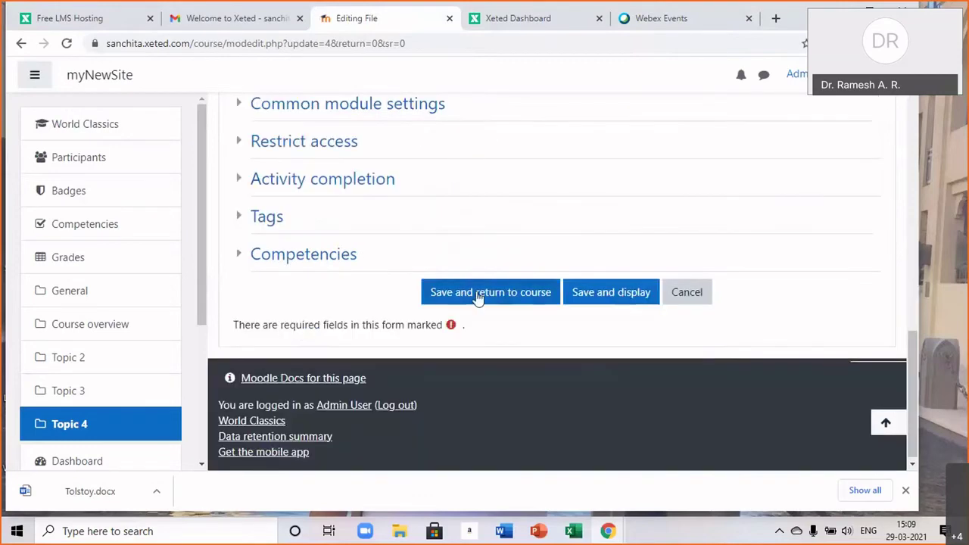
click(477, 297)
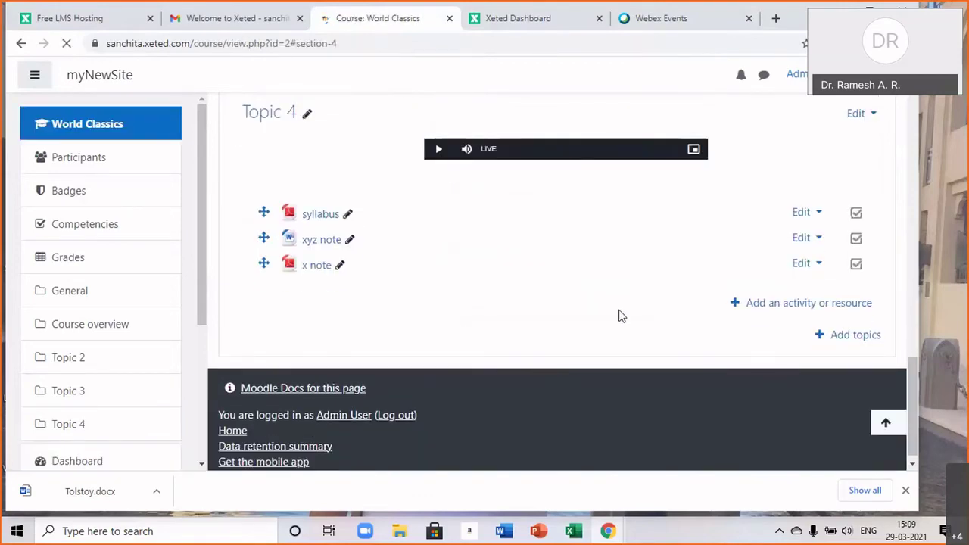
Open the x note resource from Topic 4 and read through the PDF embedded in its page.
click(315, 269)
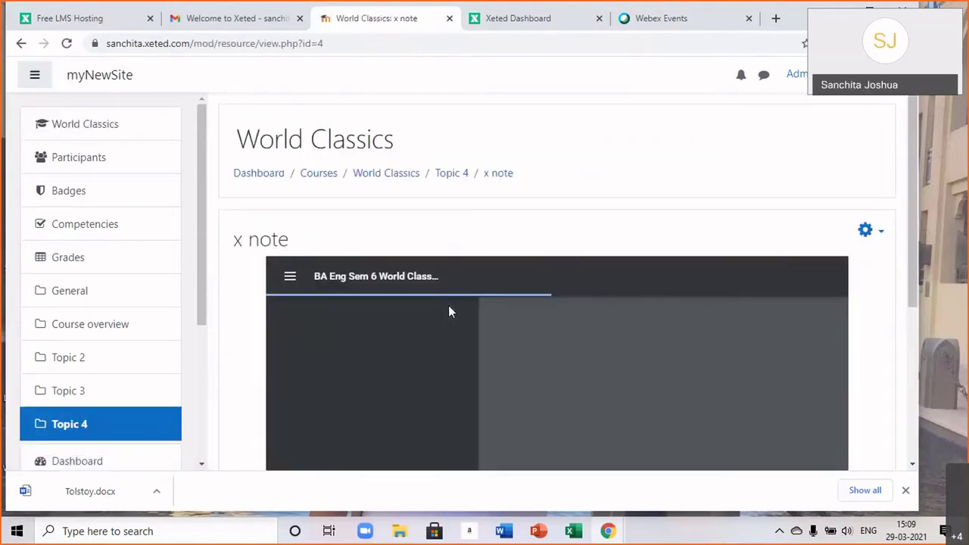
scroll(700, 401, down, 5)
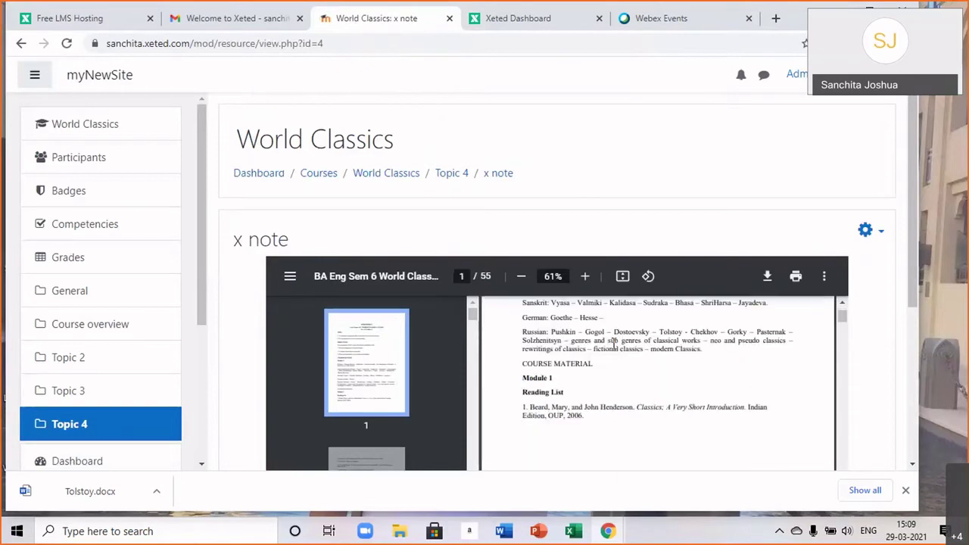
scroll(701, 401, up, 2)
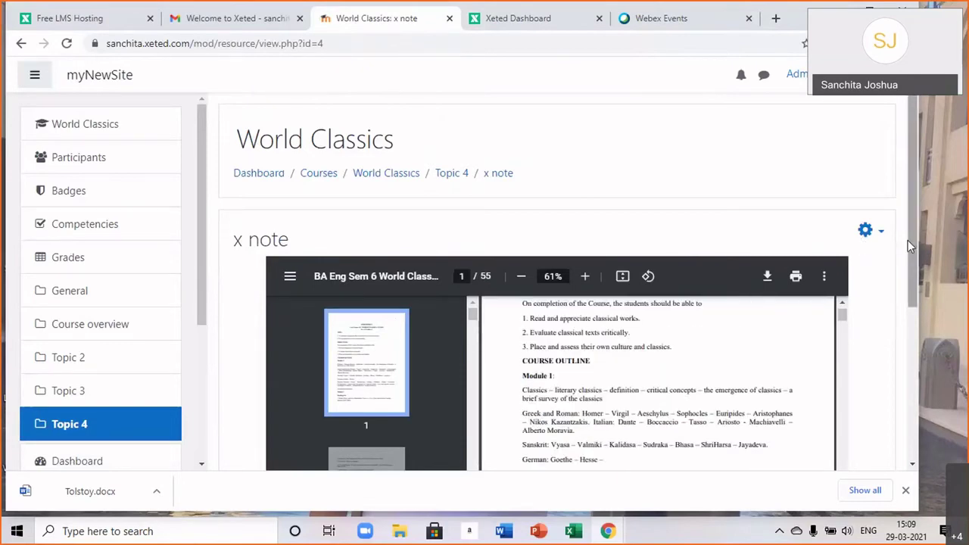
drag(910, 248, 915, 323)
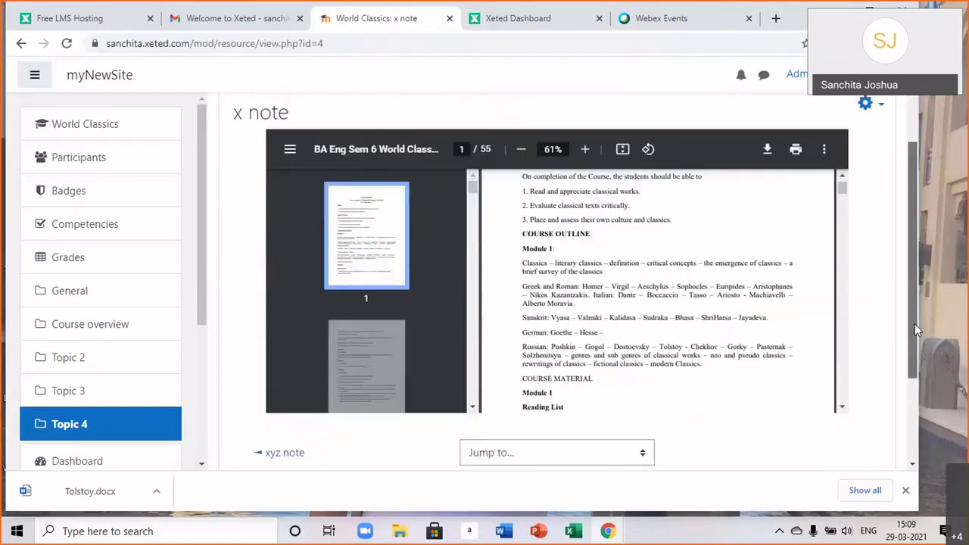
scroll(656, 380, down, 5)
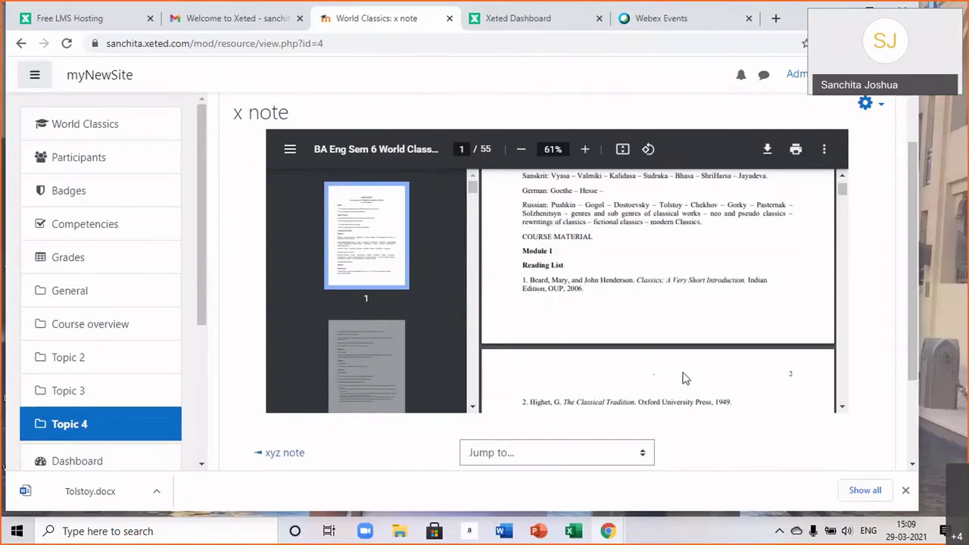
scroll(684, 374, up, 1)
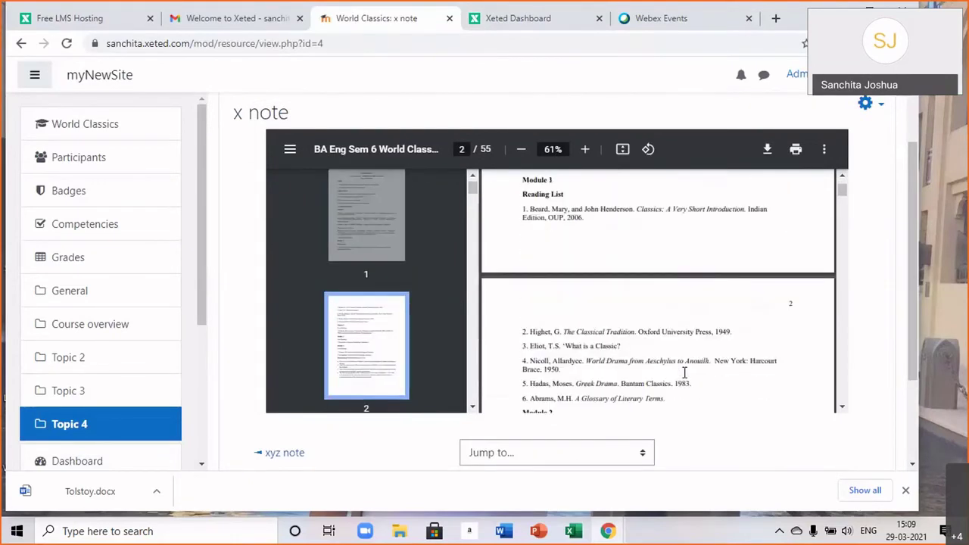
scroll(684, 372, up, 3)
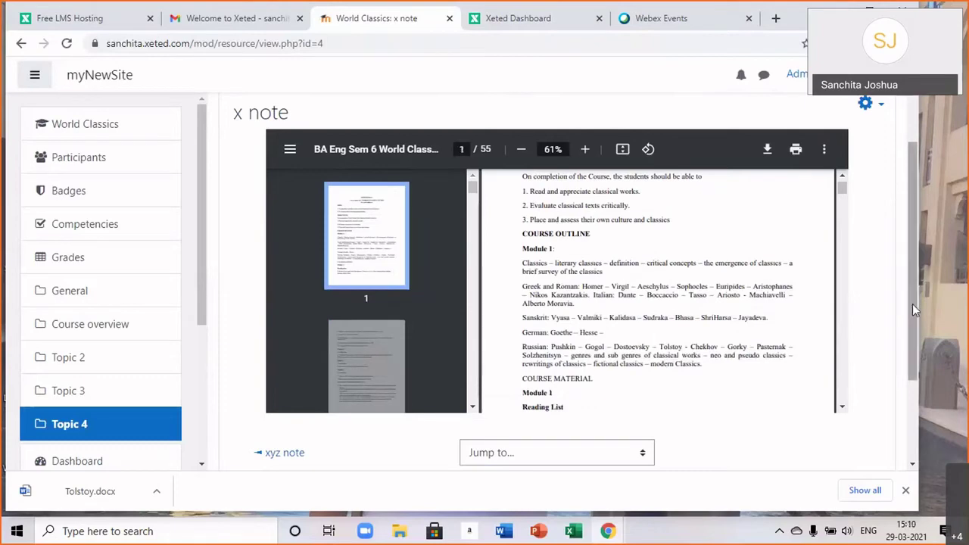
drag(912, 303, 908, 300)
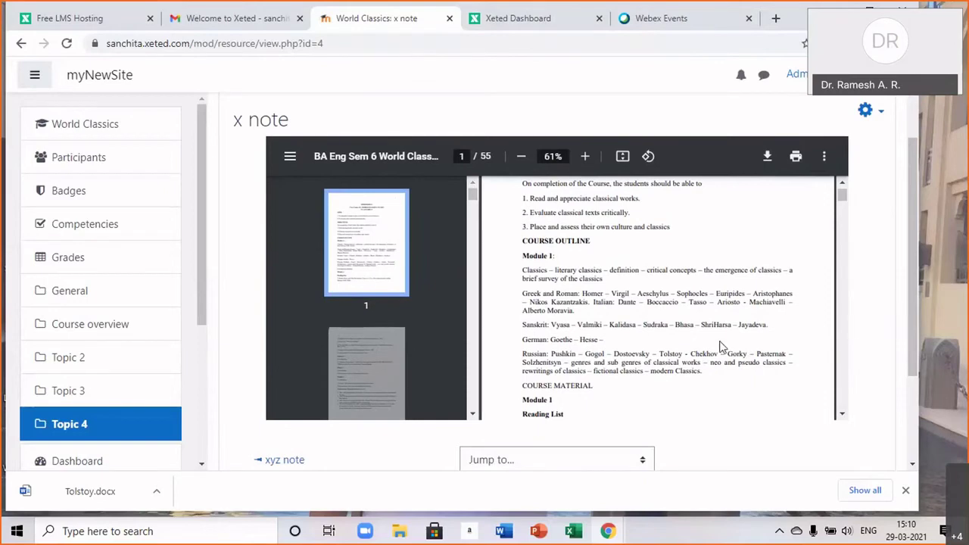
scroll(721, 346, down, 2)
scroll(721, 346, down, 3)
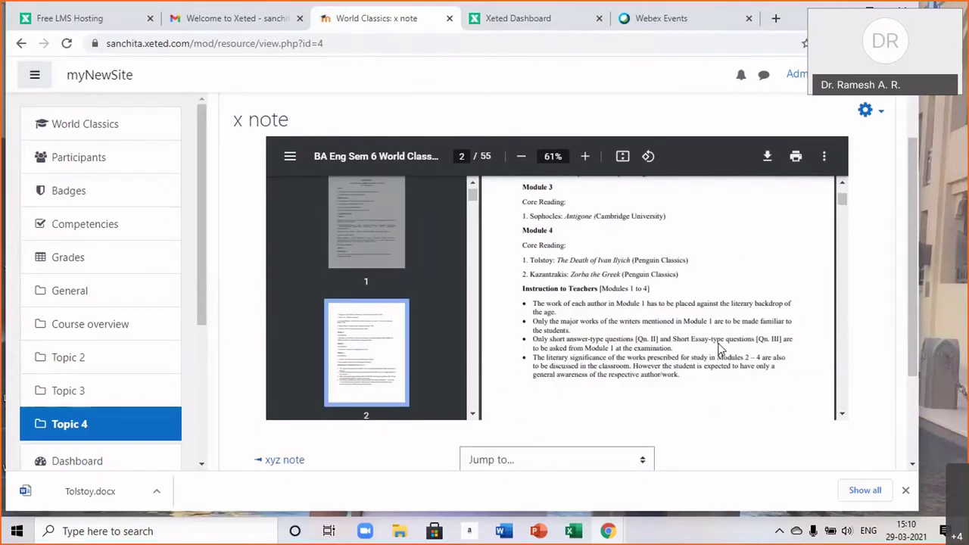
scroll(721, 348, up, 5)
scroll(721, 347, up, 5)
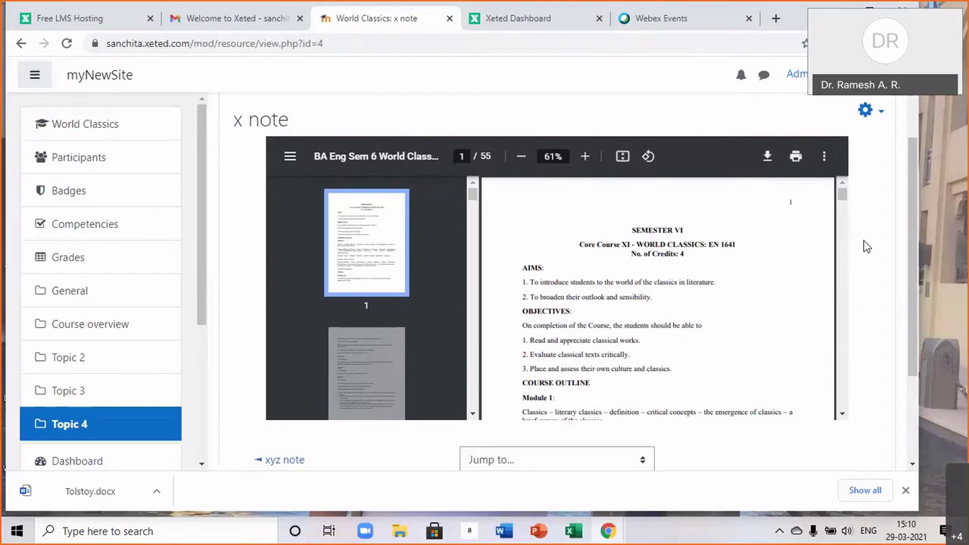
scroll(866, 247, down, 2)
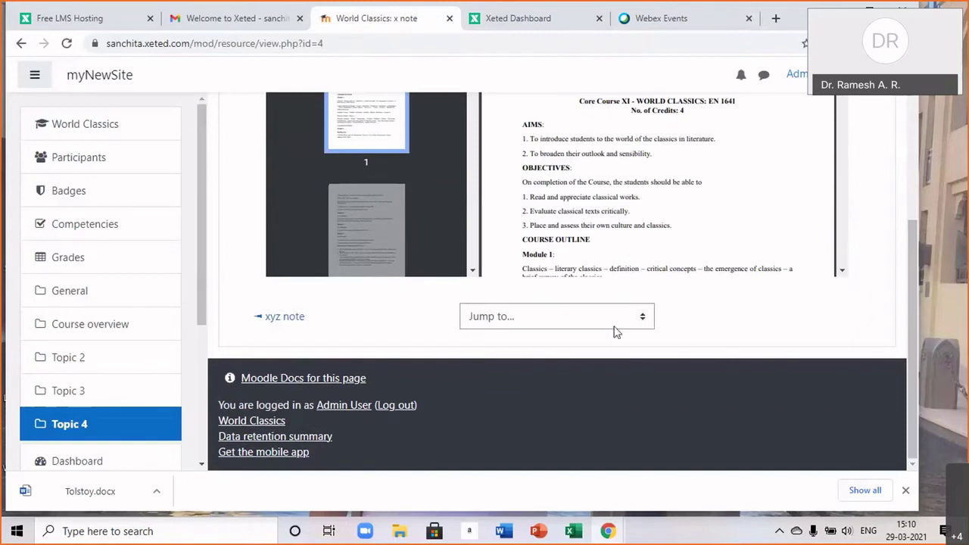
scroll(763, 294, up, 3)
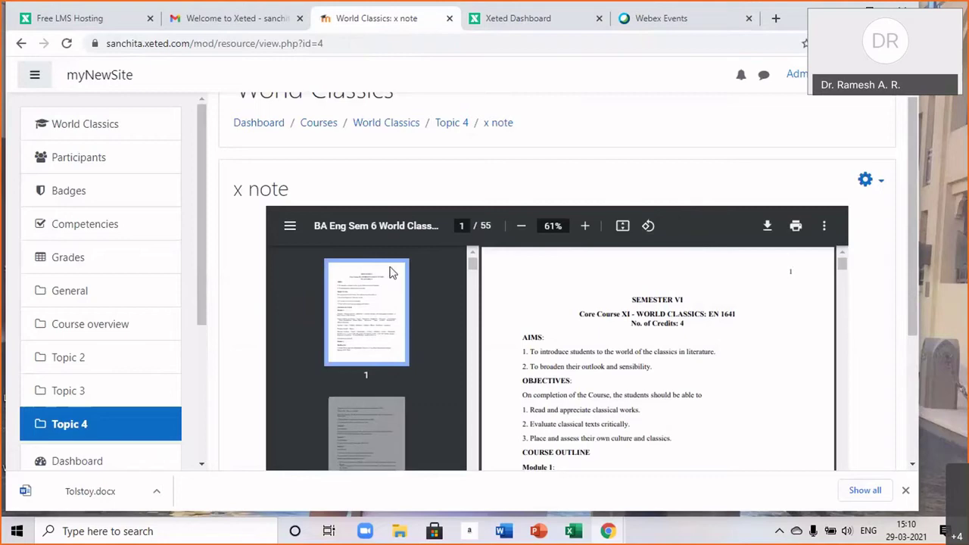
scroll(223, 263, down, 3)
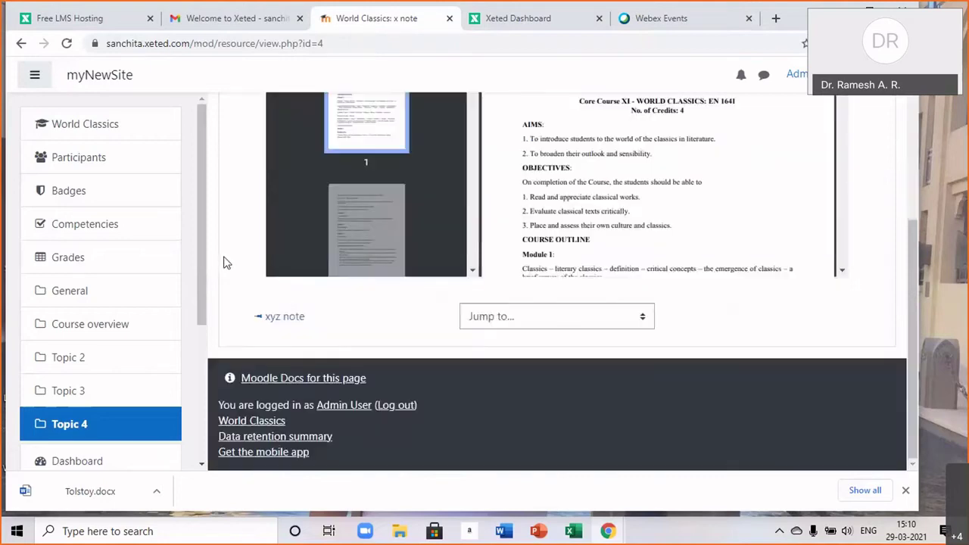
Go from the x note page to the neighbouring xyz note resource, then return to Topic 4 on the World Classics course page.
click(303, 318)
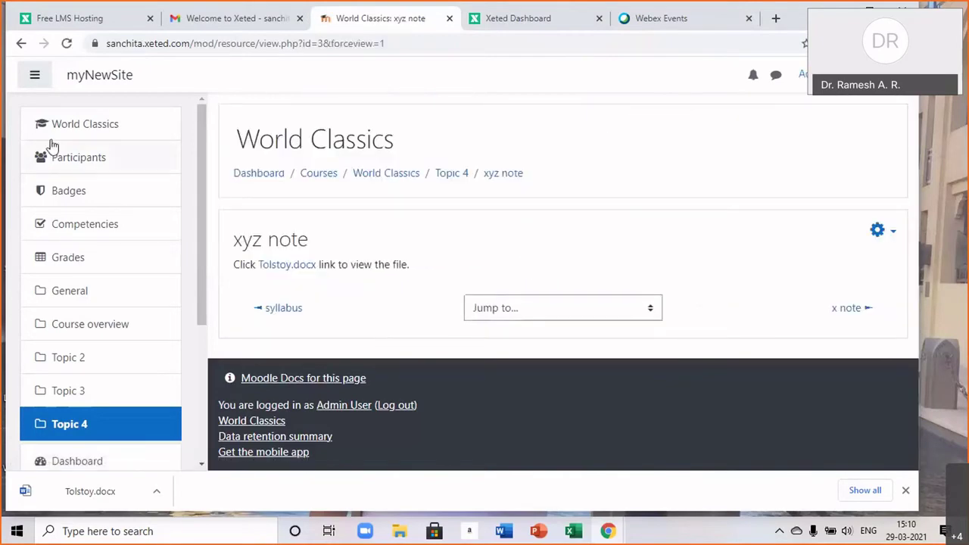
click(87, 139)
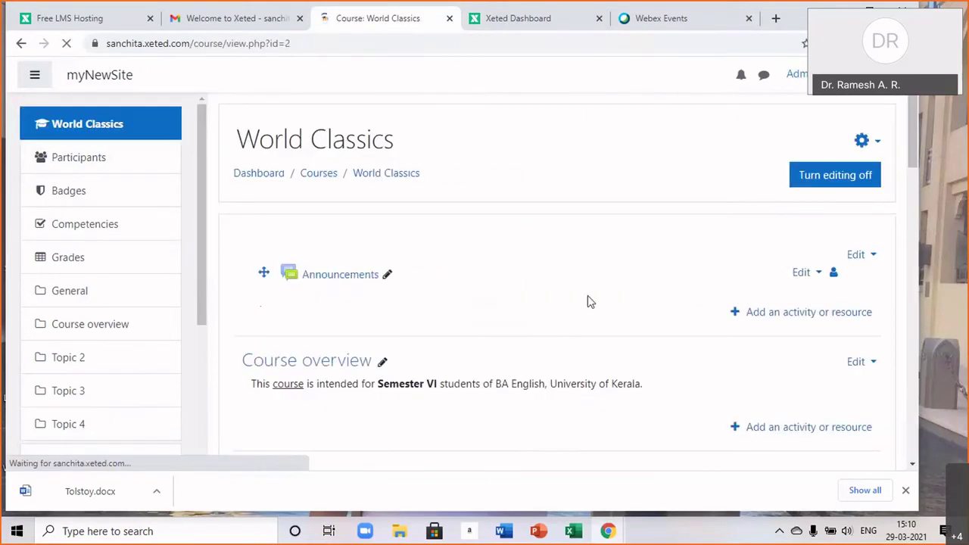
scroll(589, 302, down, 3)
scroll(590, 301, down, 7)
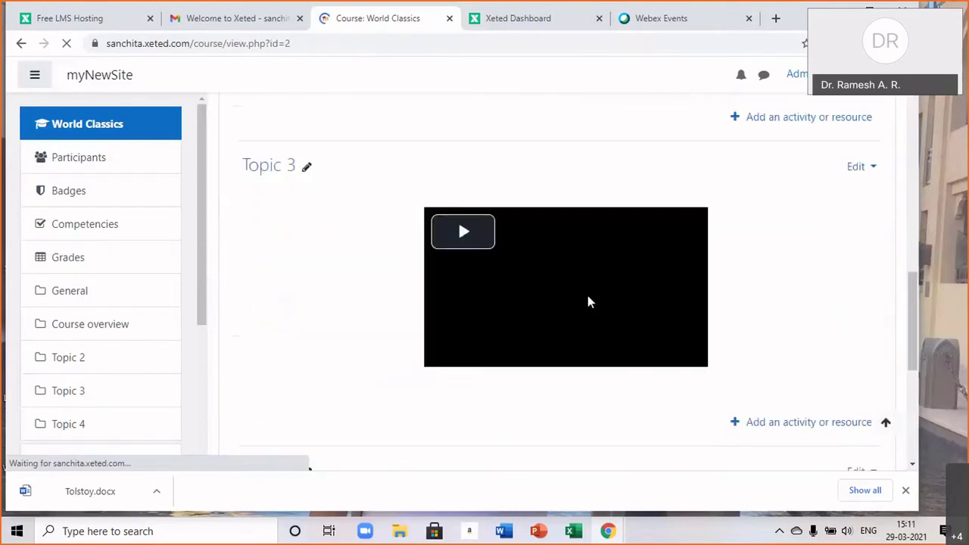
scroll(740, 314, up, 4)
scroll(740, 313, down, 10)
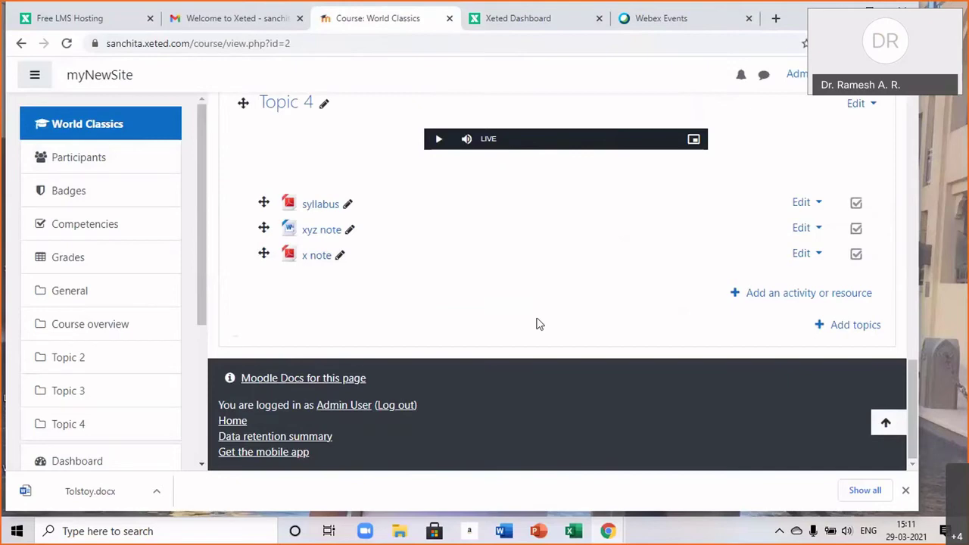
In the x note resource's appearance settings, enable Show size, Show type and Show upload/modified date.
click(799, 254)
click(750, 221)
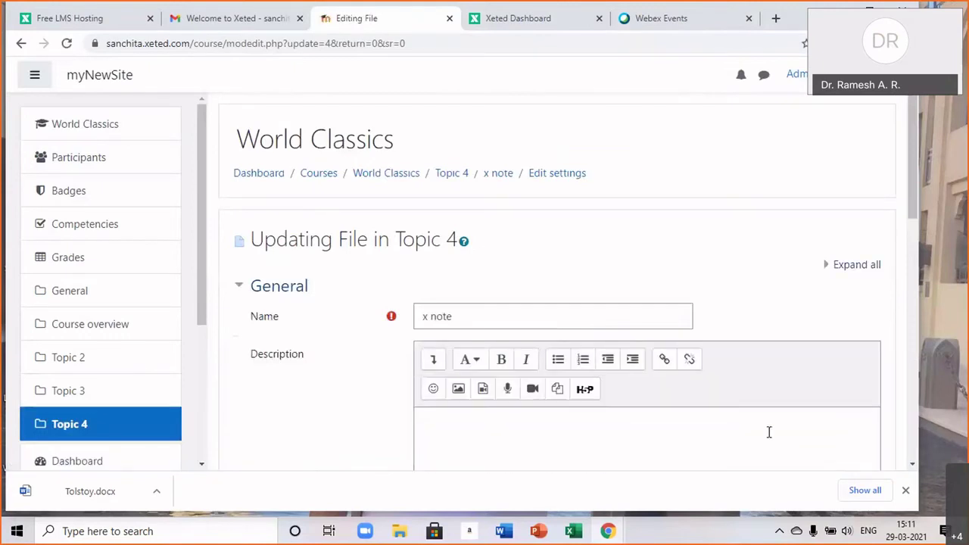
scroll(768, 432, down, 1)
scroll(694, 461, down, 4)
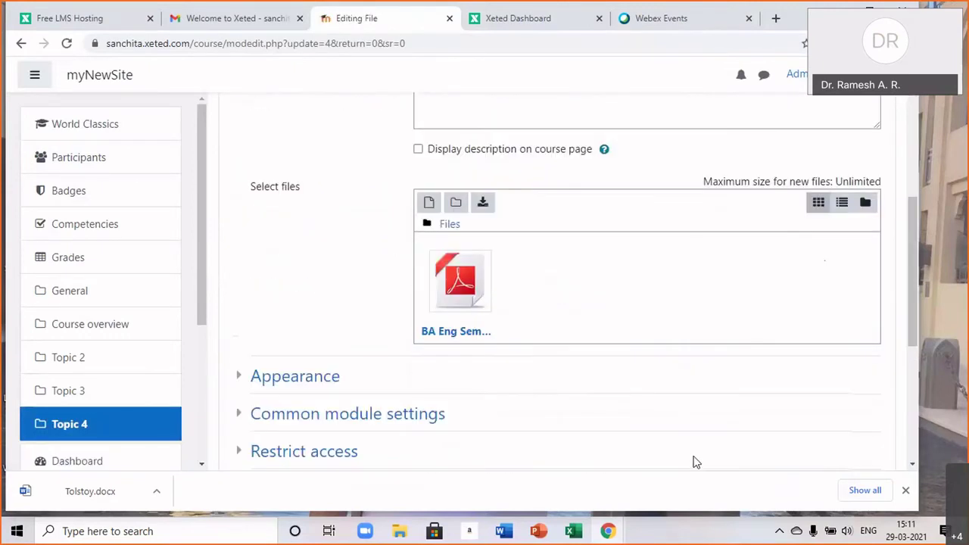
scroll(693, 459, down, 2)
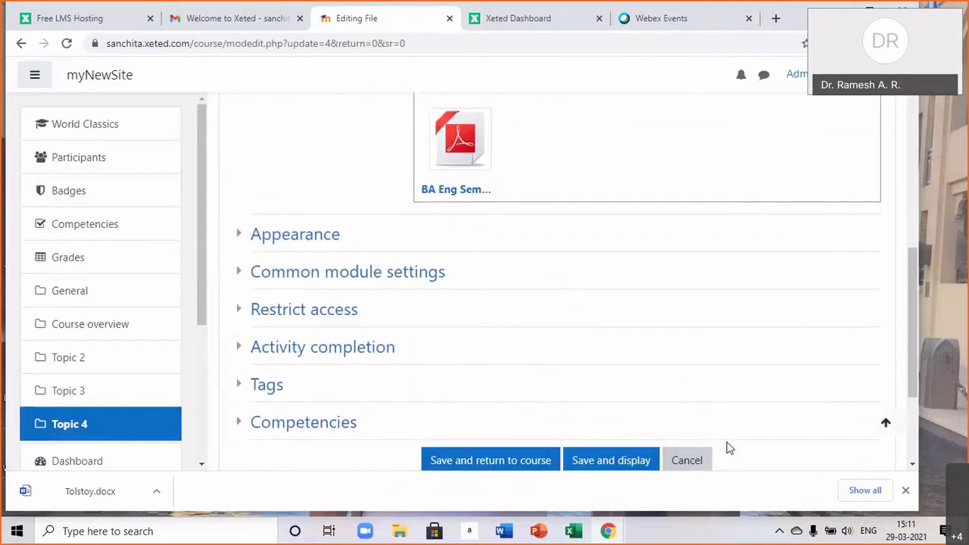
click(322, 238)
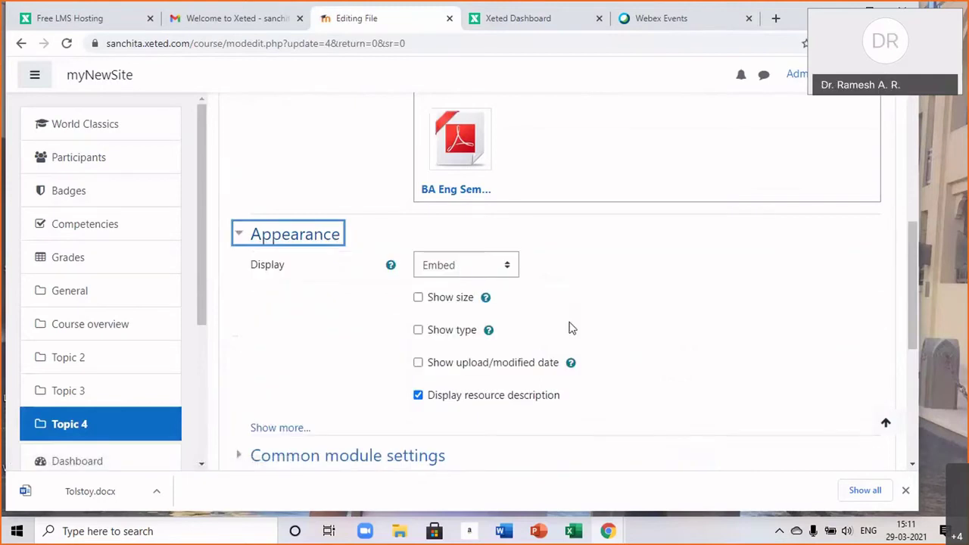
scroll(657, 398, down, 1)
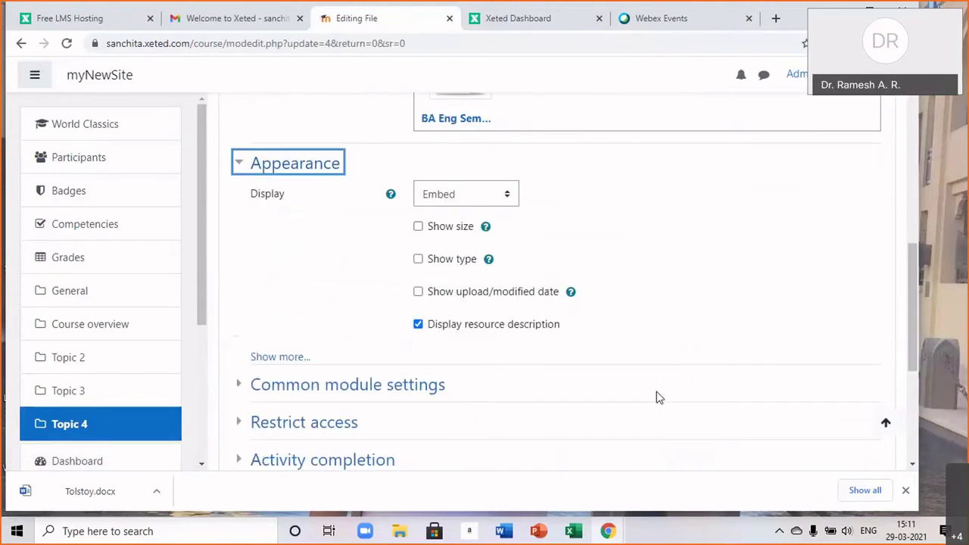
click(417, 227)
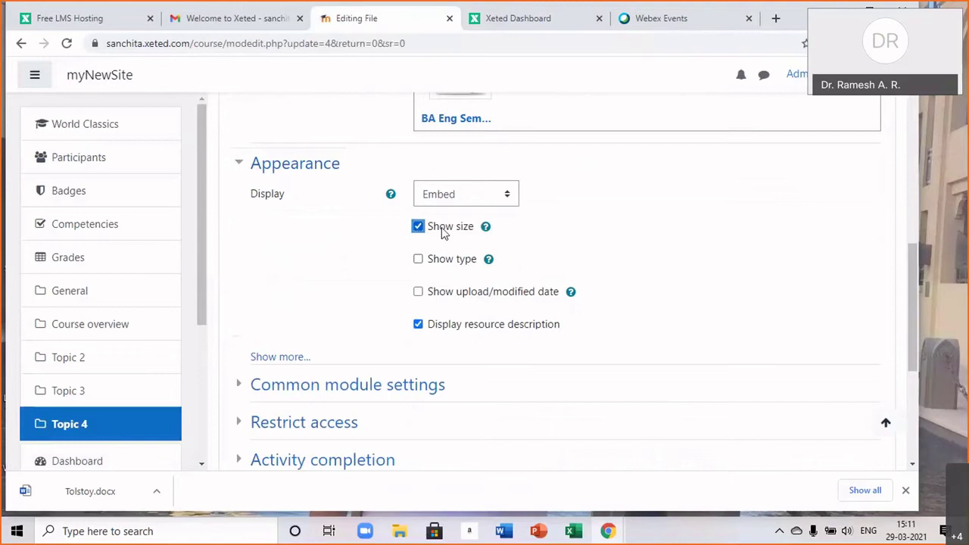
click(417, 259)
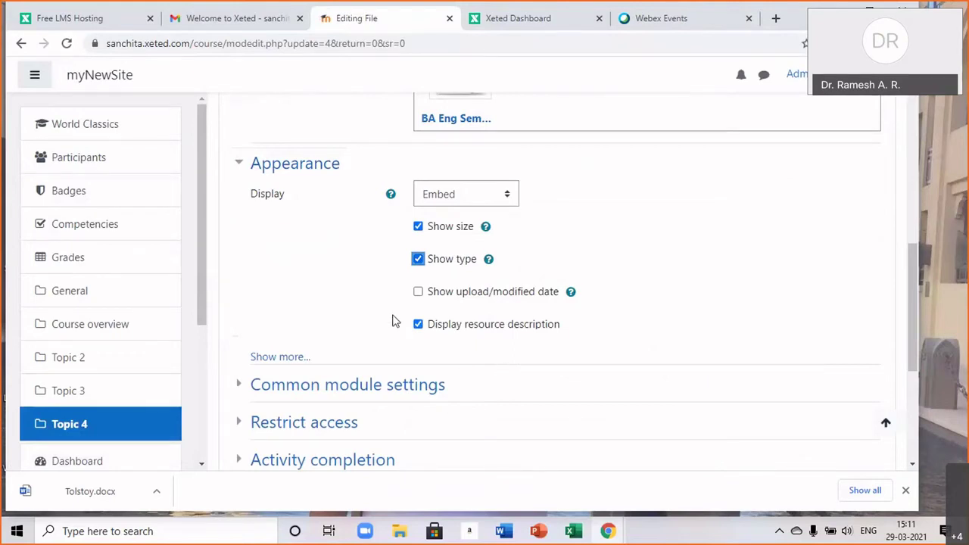
click(418, 292)
Expand the x note resource's additional appearance options, keep Use filters on file content at None, and save and return to the course.
click(296, 358)
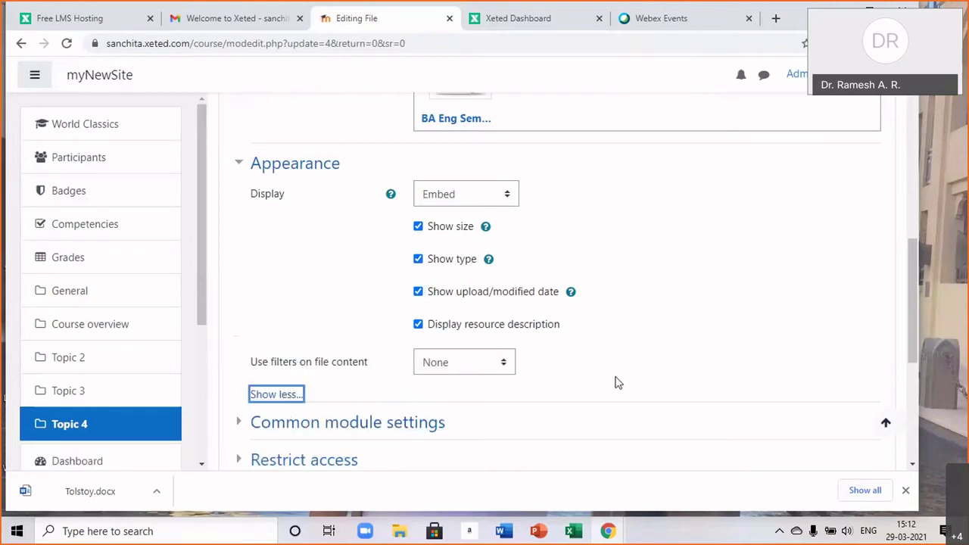
scroll(617, 382, down, 2)
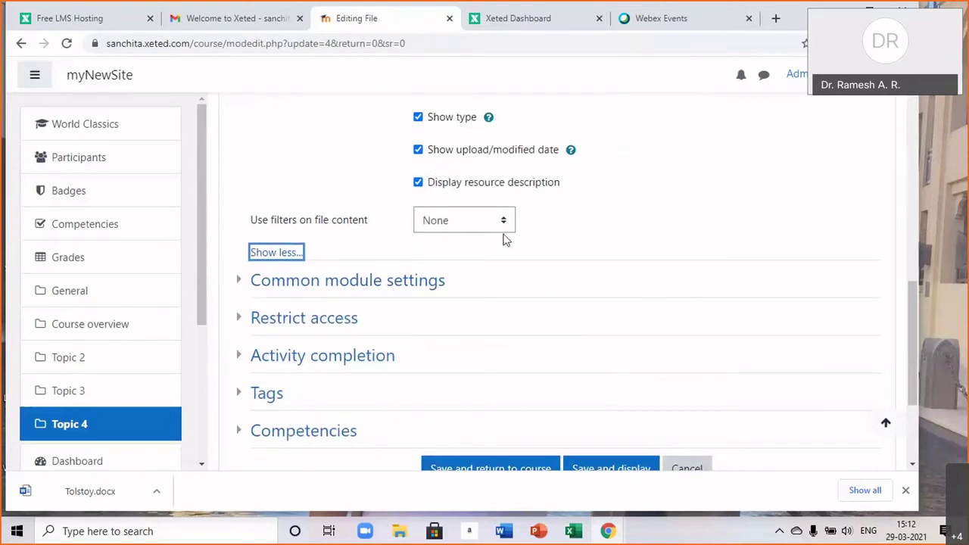
click(430, 226)
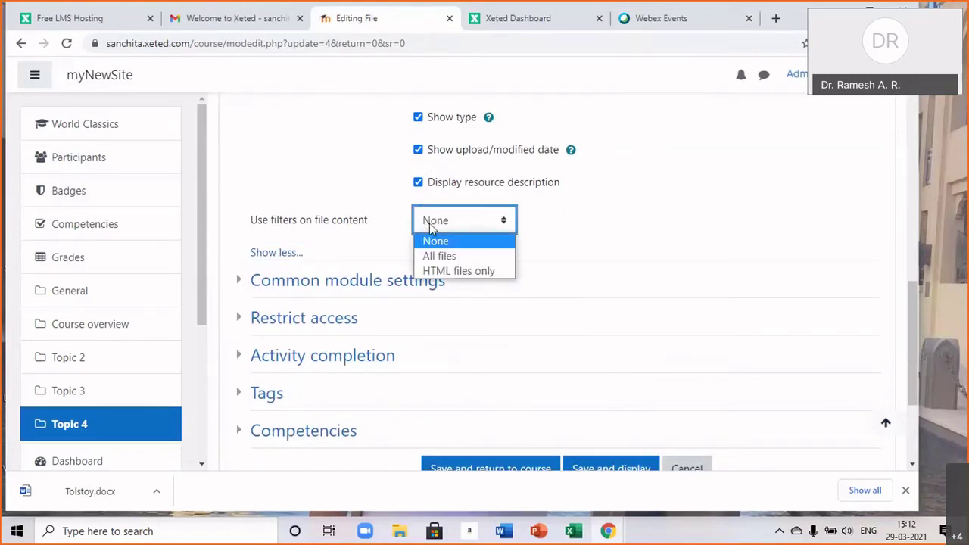
click(430, 241)
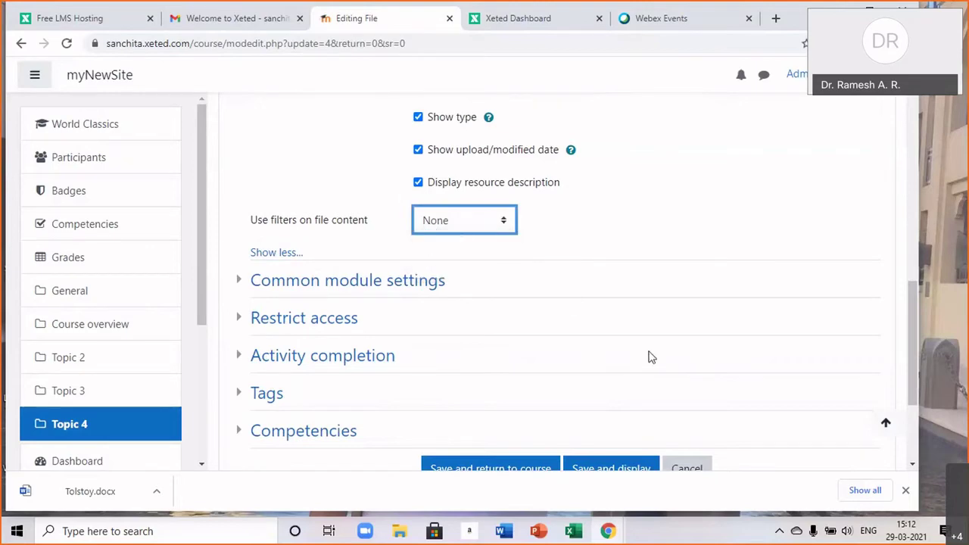
scroll(649, 356, down, 2)
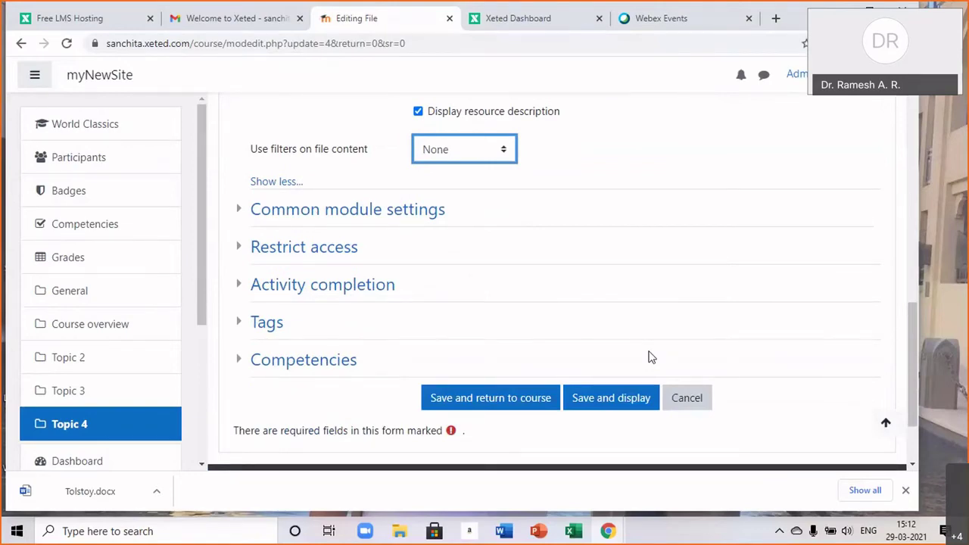
click(505, 402)
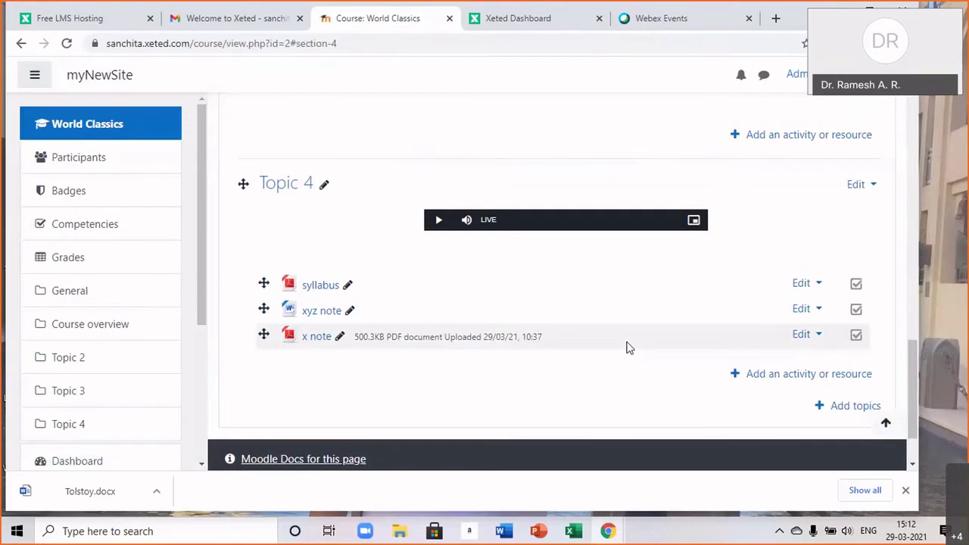
scroll(627, 348, down, 1)
scroll(626, 346, up, 1)
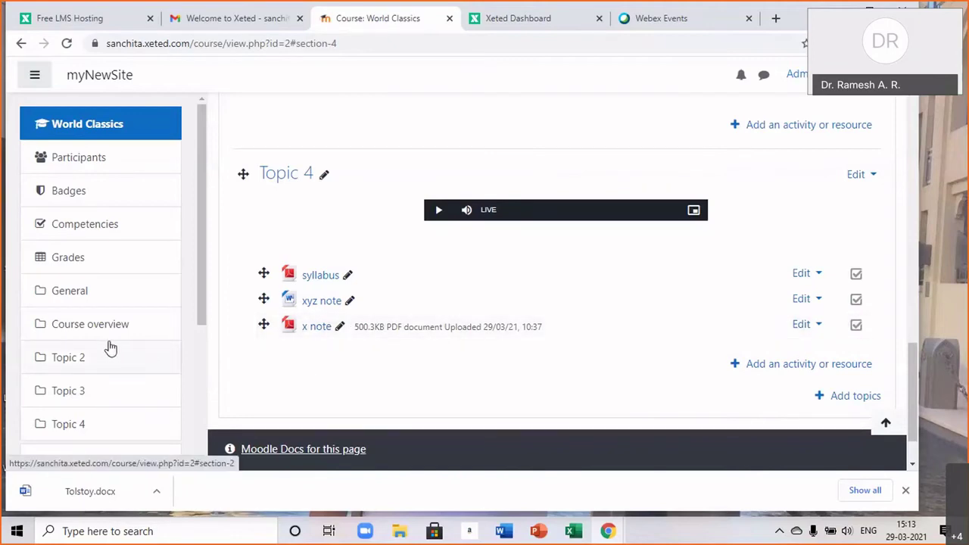
Open the administrator account's profile for editing and go to its General details.
scroll(109, 348, down, 3)
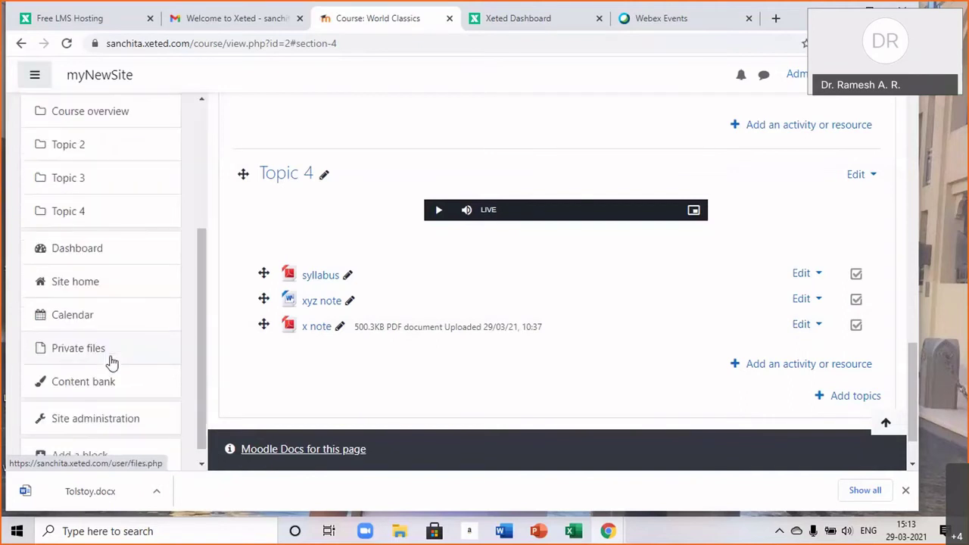
scroll(112, 362, down, 1)
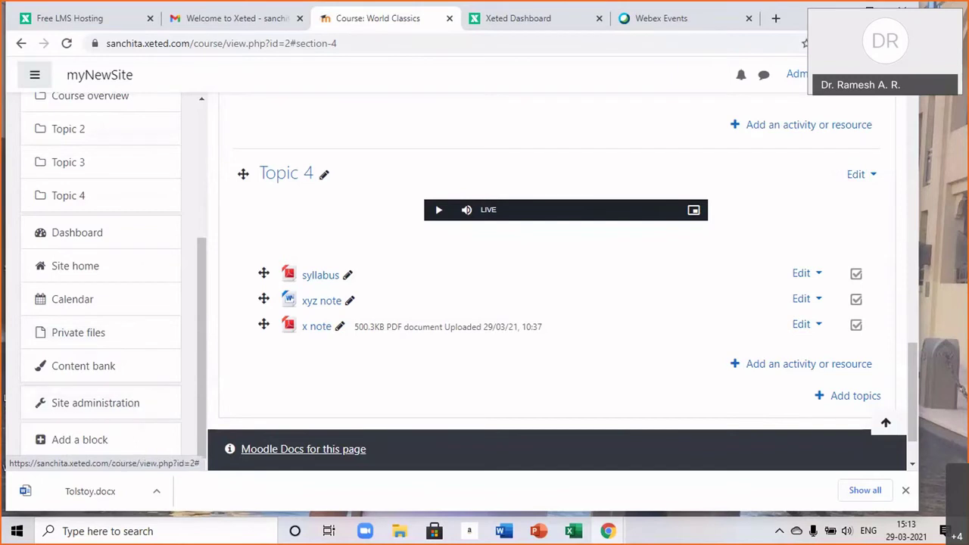
click(798, 73)
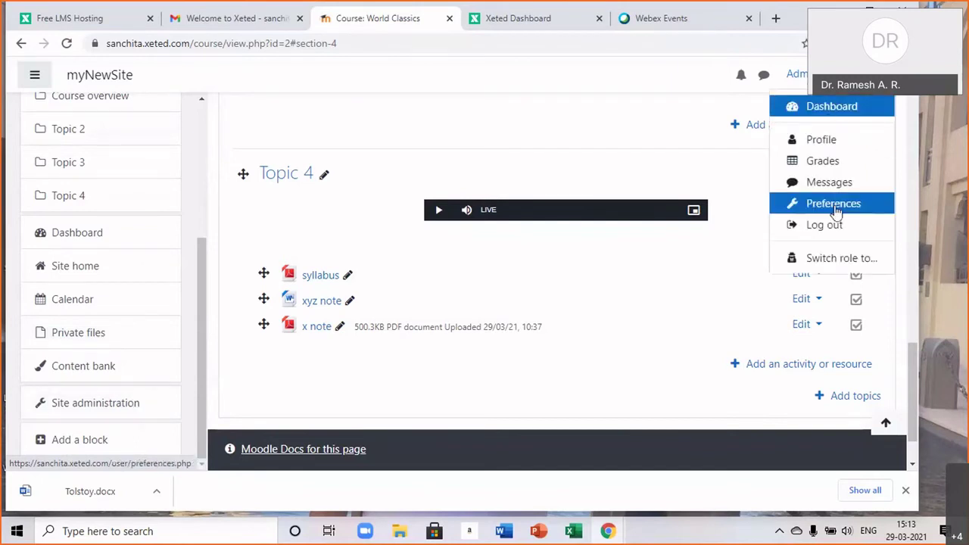
click(831, 142)
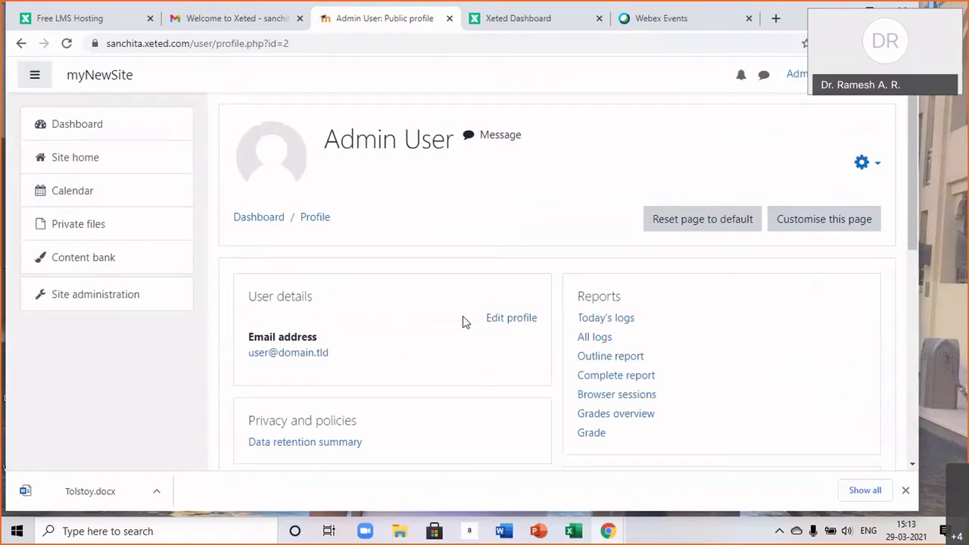
click(504, 318)
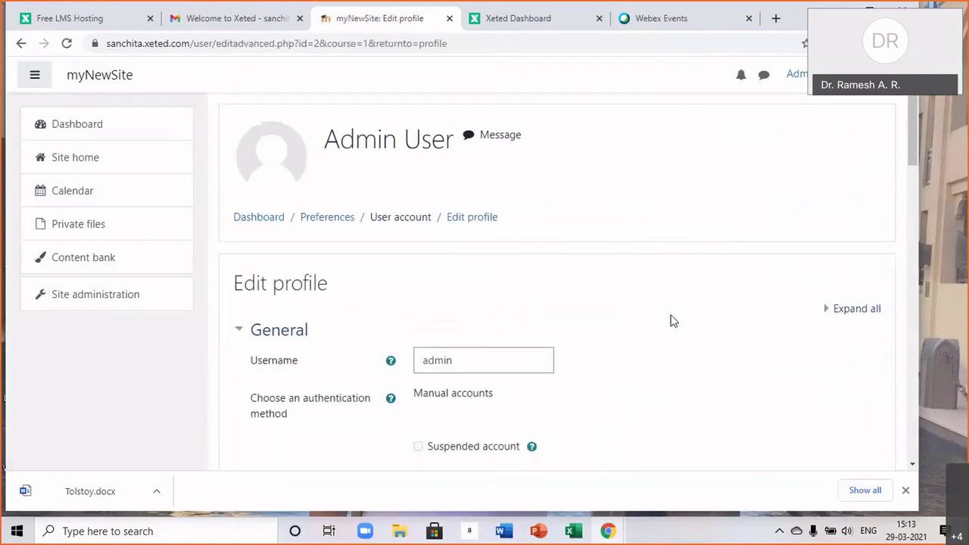
scroll(670, 321, down, 3)
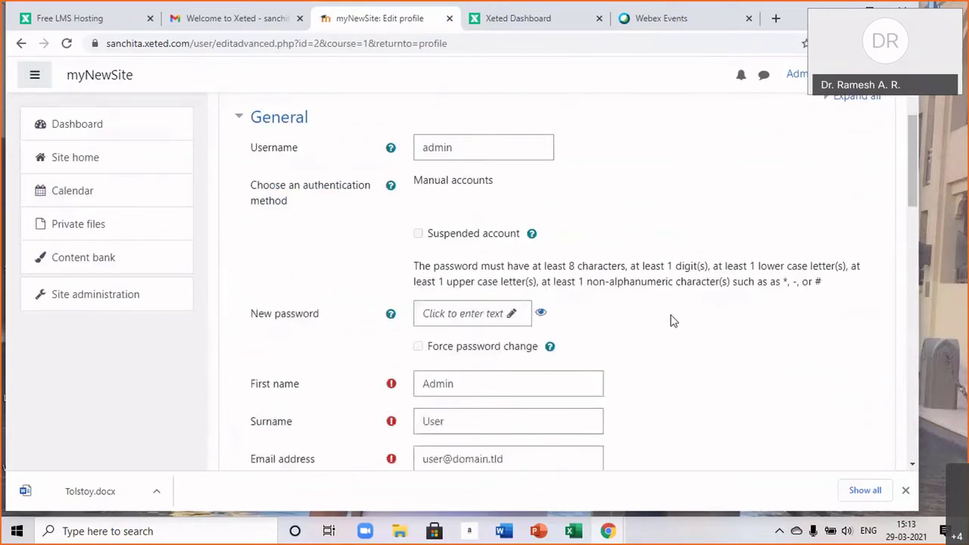
Set the timezone in the admin user's profile to Asia/Kolkata.
scroll(670, 321, down, 1)
scroll(670, 321, down, 2)
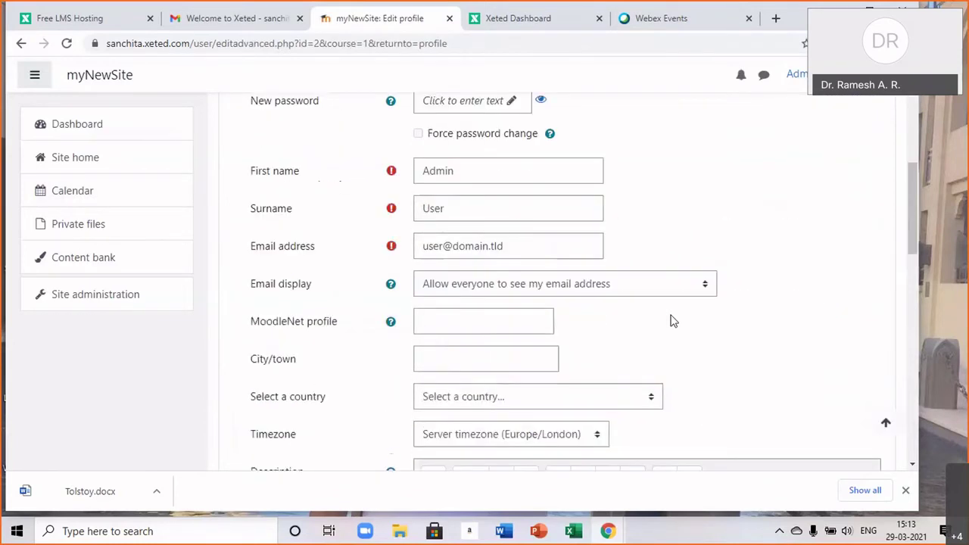
scroll(670, 321, down, 1)
scroll(753, 298, down, 2)
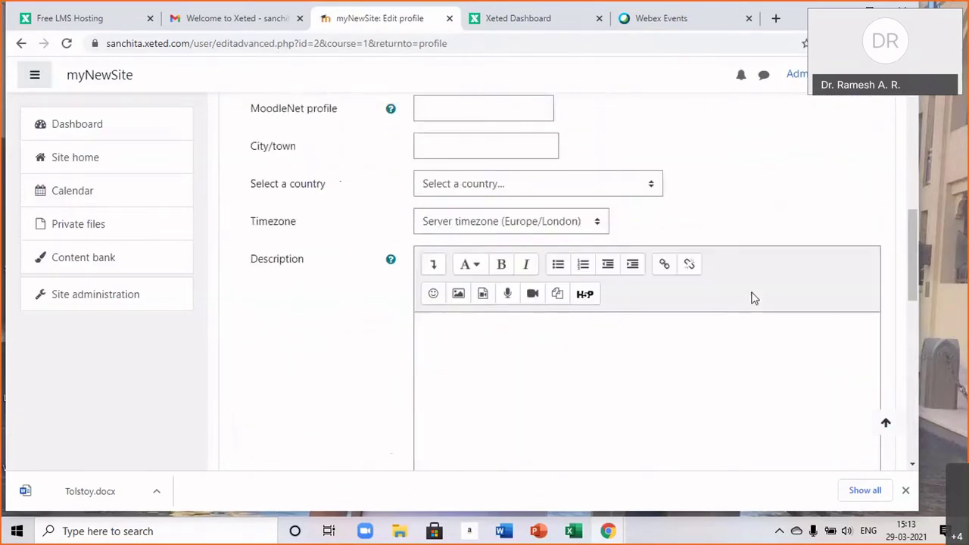
click(598, 224)
scroll(544, 333, up, 13)
scroll(545, 331, up, 1)
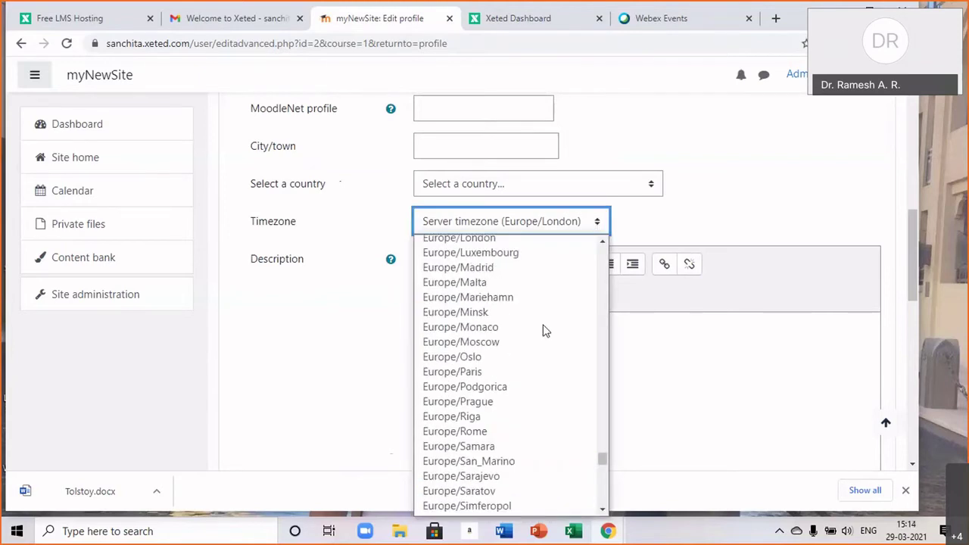
scroll(545, 331, up, 10)
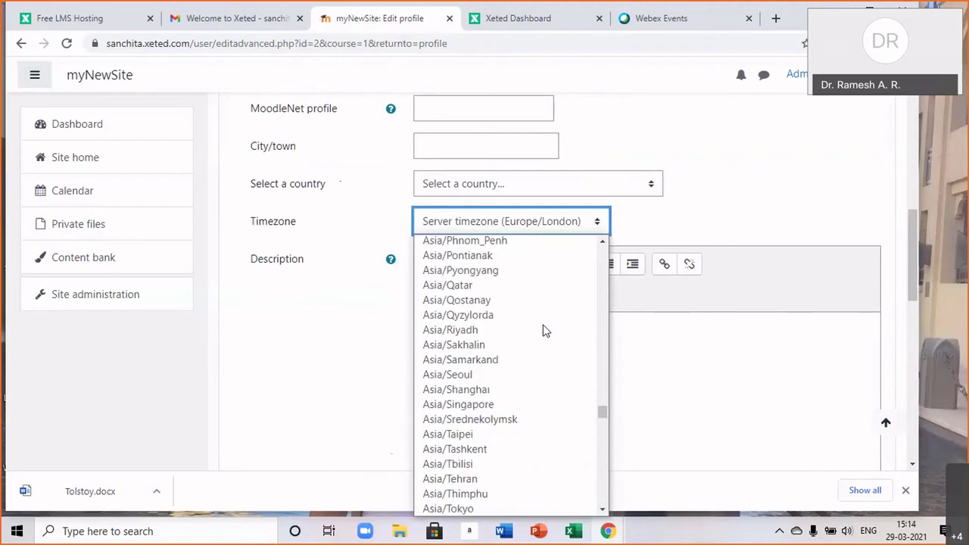
scroll(545, 330, up, 3)
scroll(545, 331, up, 6)
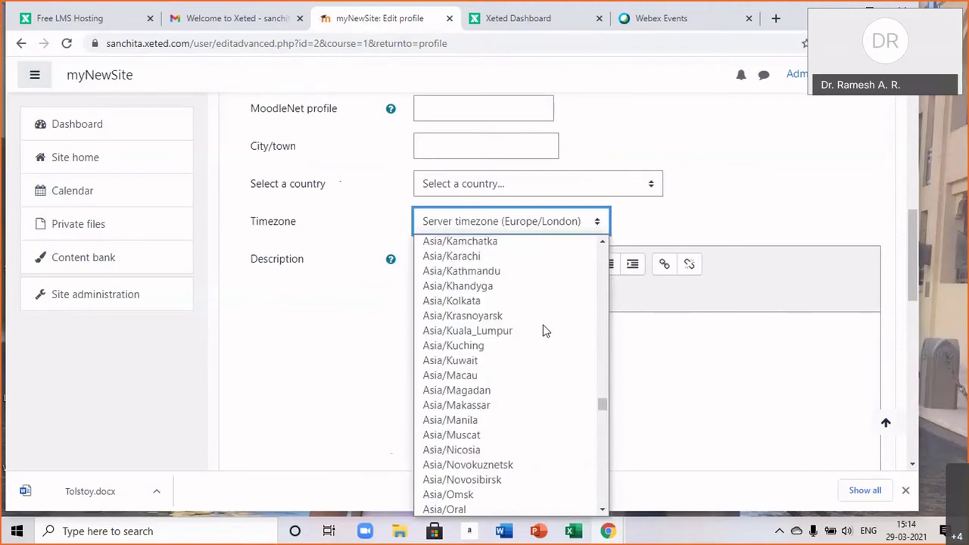
scroll(545, 331, up, 6)
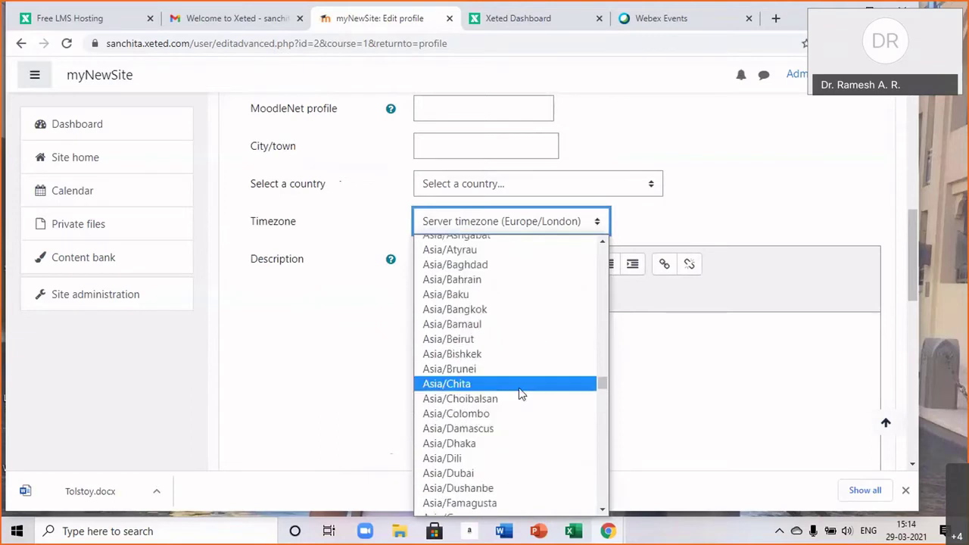
scroll(528, 383, down, 3)
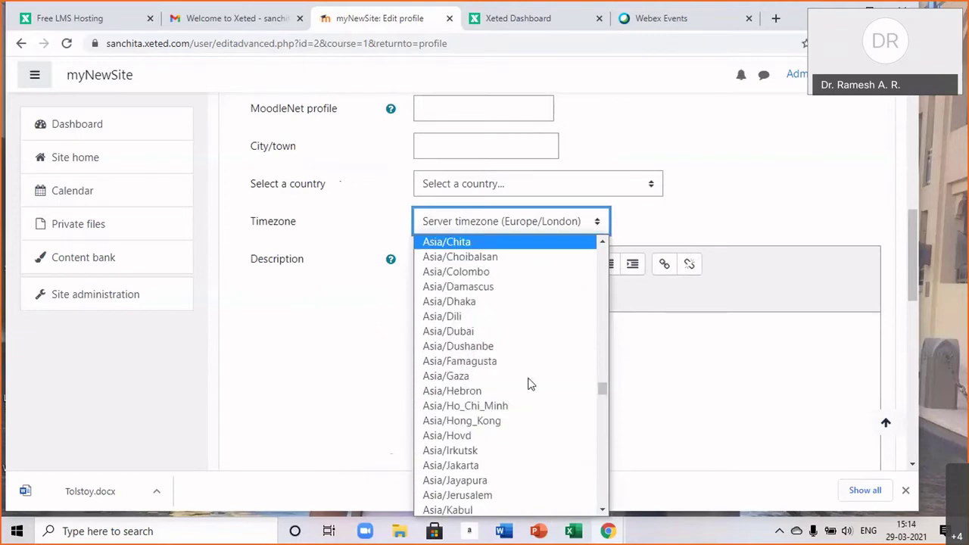
scroll(529, 384, up, 6)
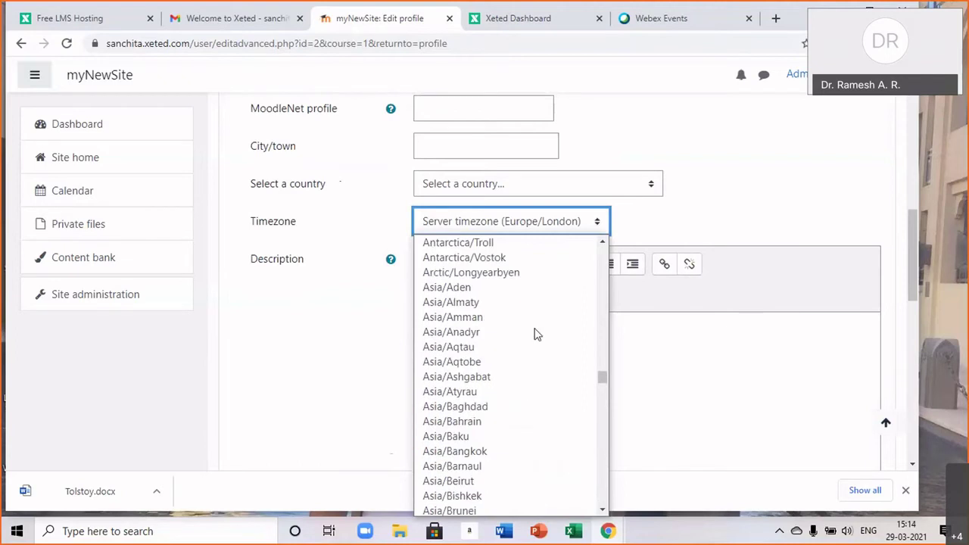
scroll(521, 399, down, 3)
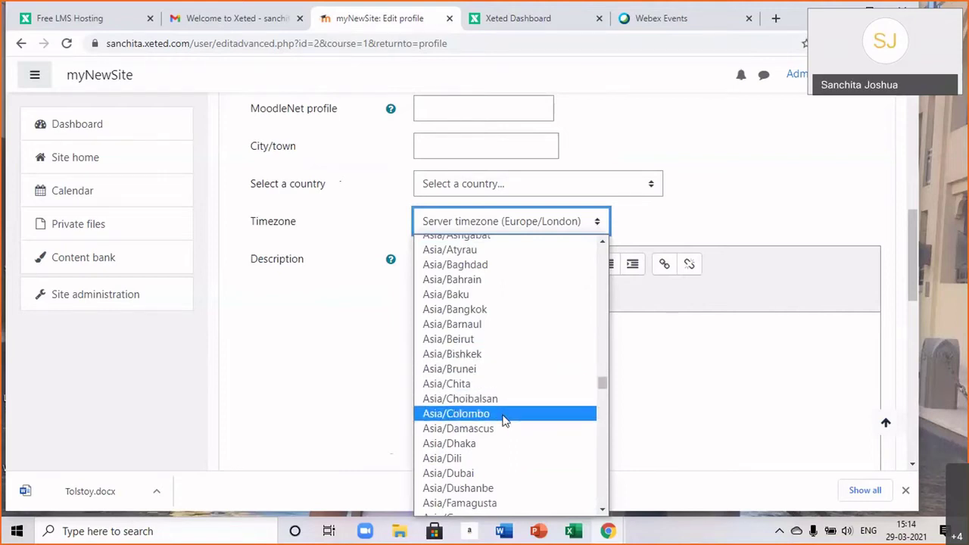
scroll(507, 437, down, 3)
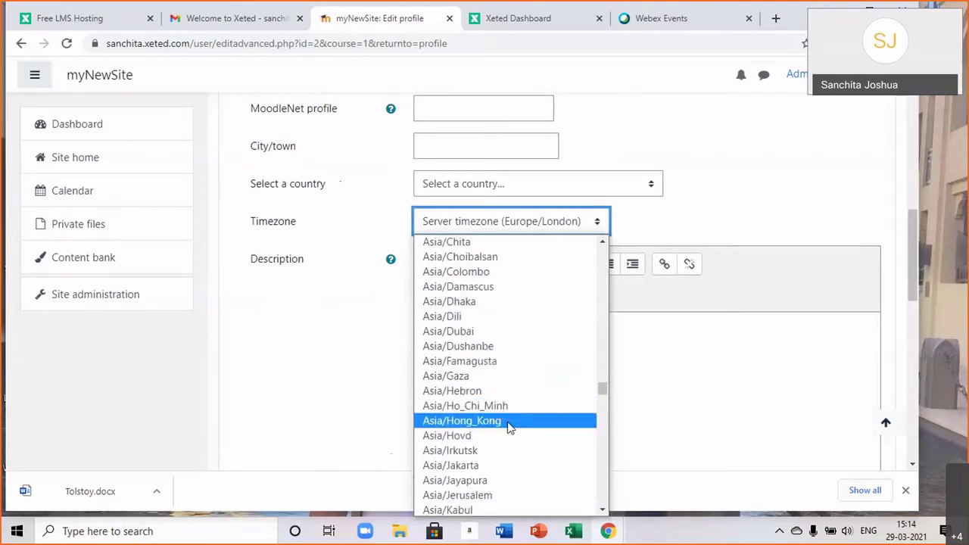
scroll(507, 443, down, 3)
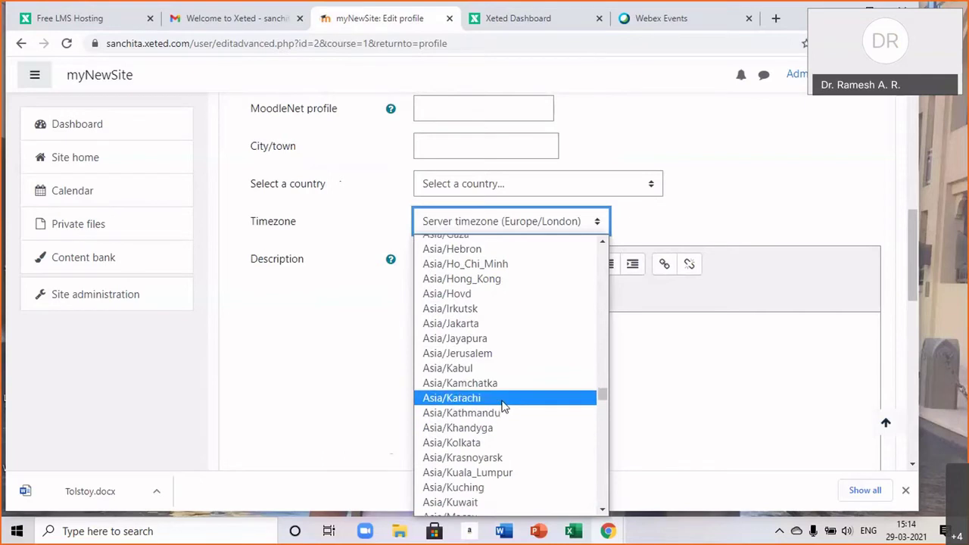
click(489, 447)
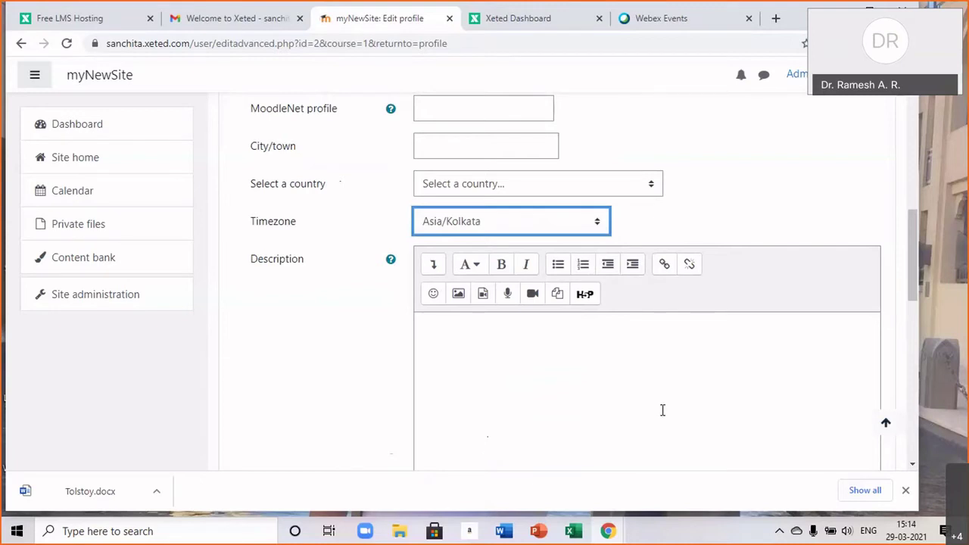
Save the changes to the admin user's profile.
scroll(662, 411, down, 5)
scroll(492, 462, down, 3)
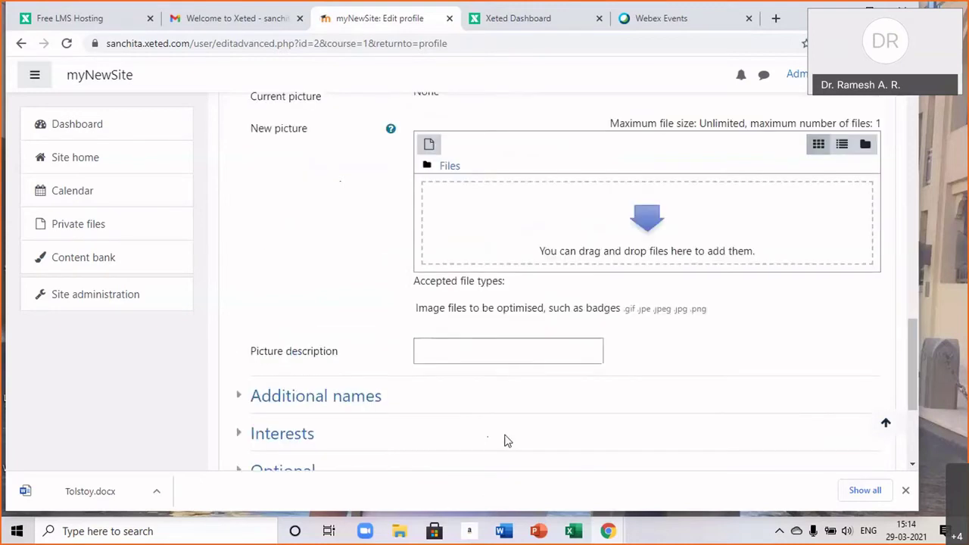
scroll(560, 393, down, 3)
click(476, 306)
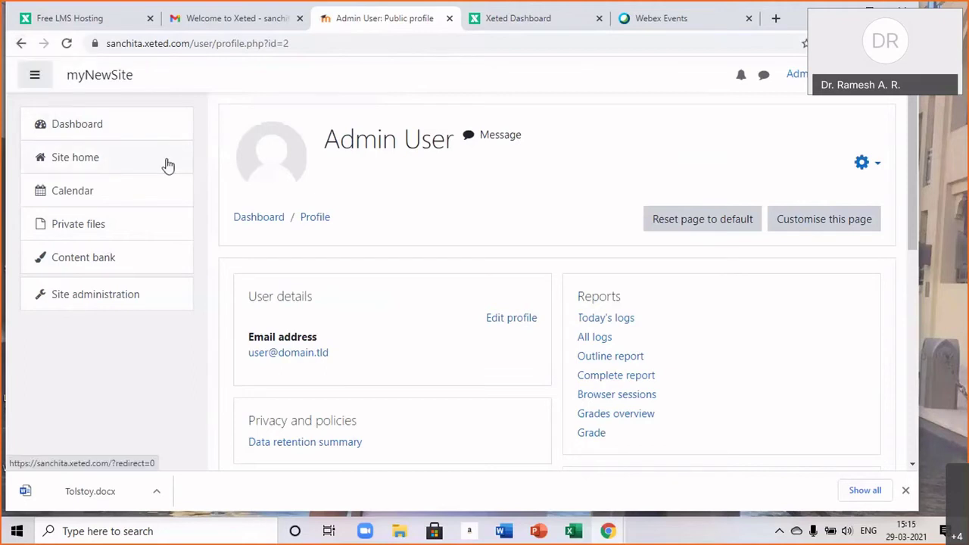
Look over the admin user's profile page and open the World Classics course from the site home page.
scroll(697, 296, down, 3)
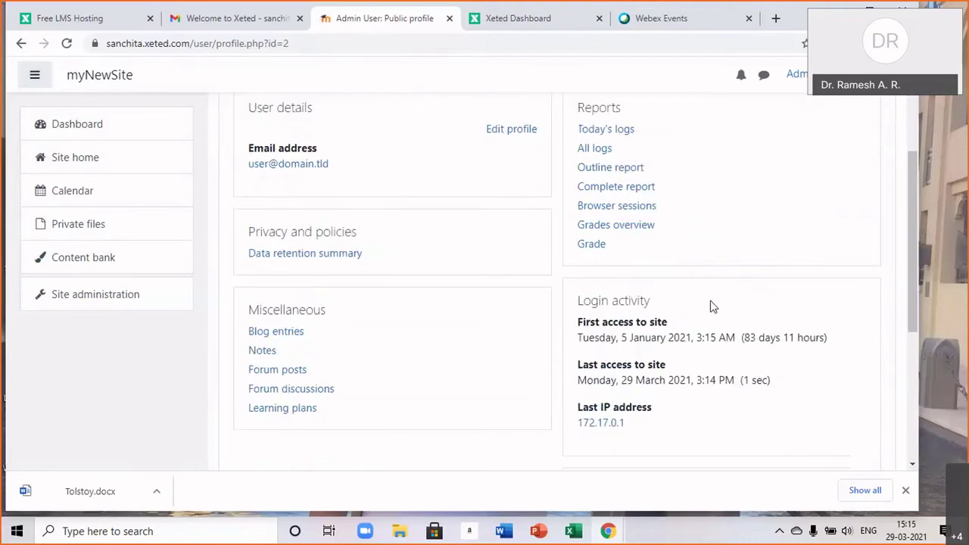
scroll(711, 306, down, 4)
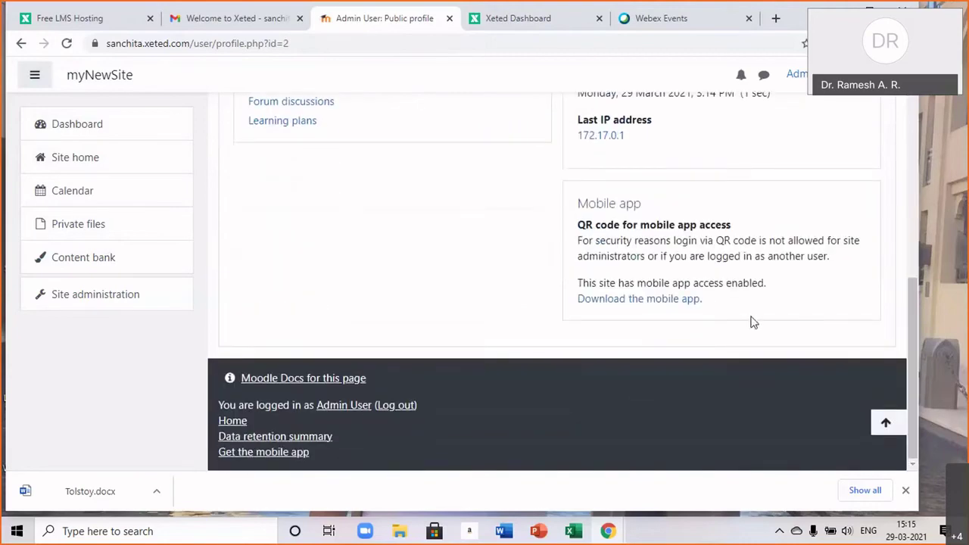
scroll(272, 281, up, 4)
scroll(272, 282, up, 3)
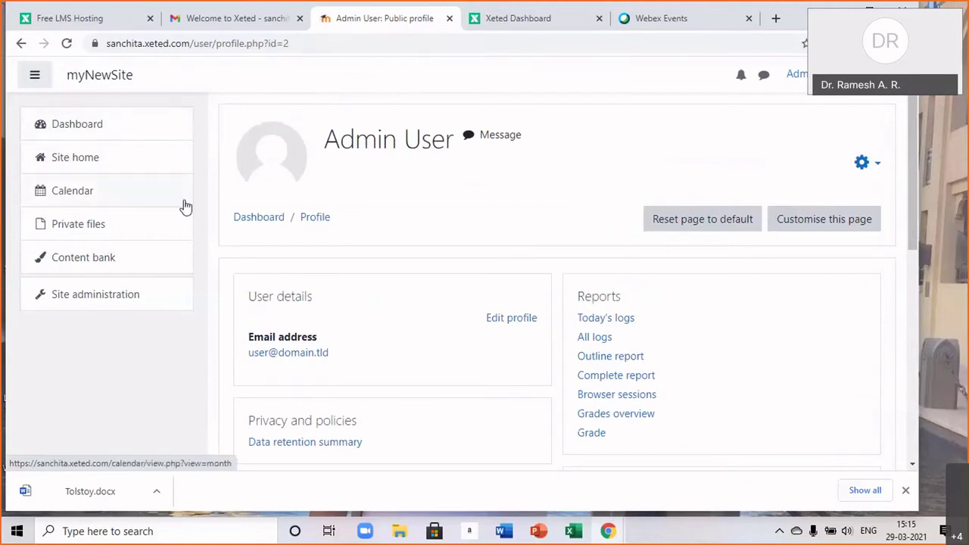
click(89, 158)
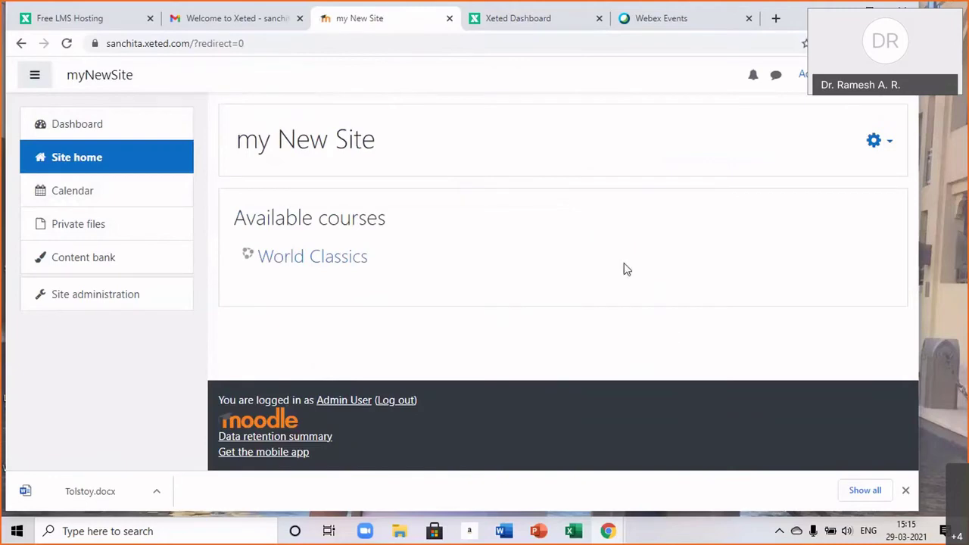
click(318, 257)
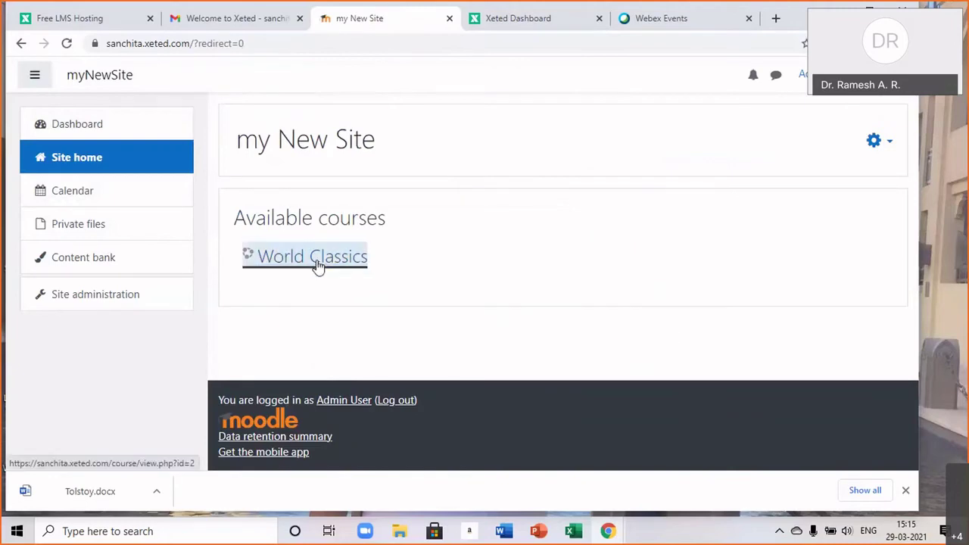
Review the World Classics course page from the announcements and course overview through the contents of Topics 2, 3 and 4.
scroll(681, 325, down, 3)
scroll(740, 349, down, 10)
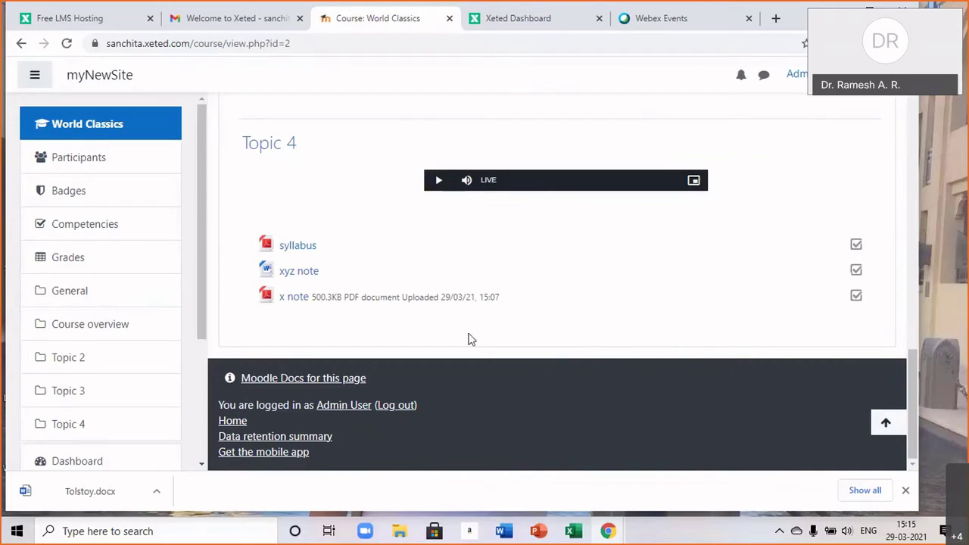
scroll(598, 351, up, 6)
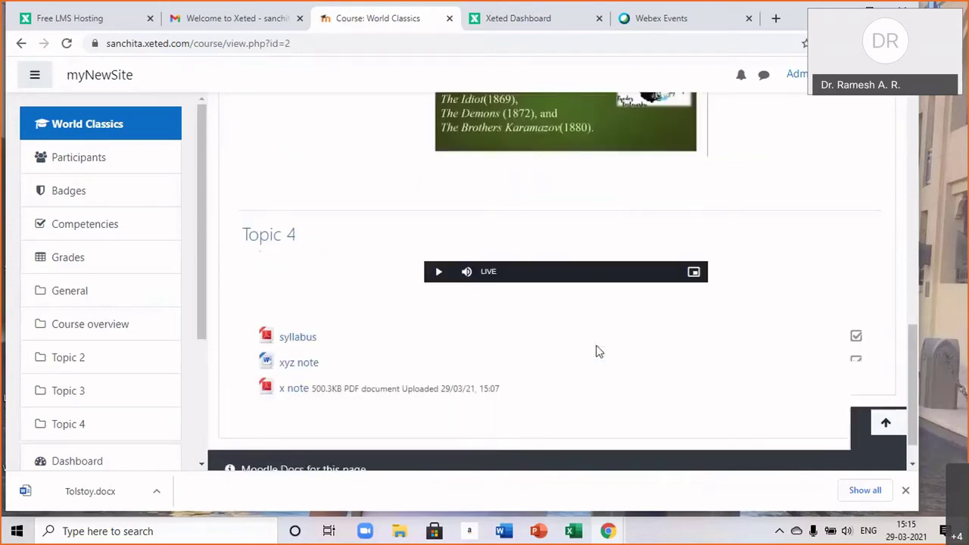
scroll(692, 357, up, 6)
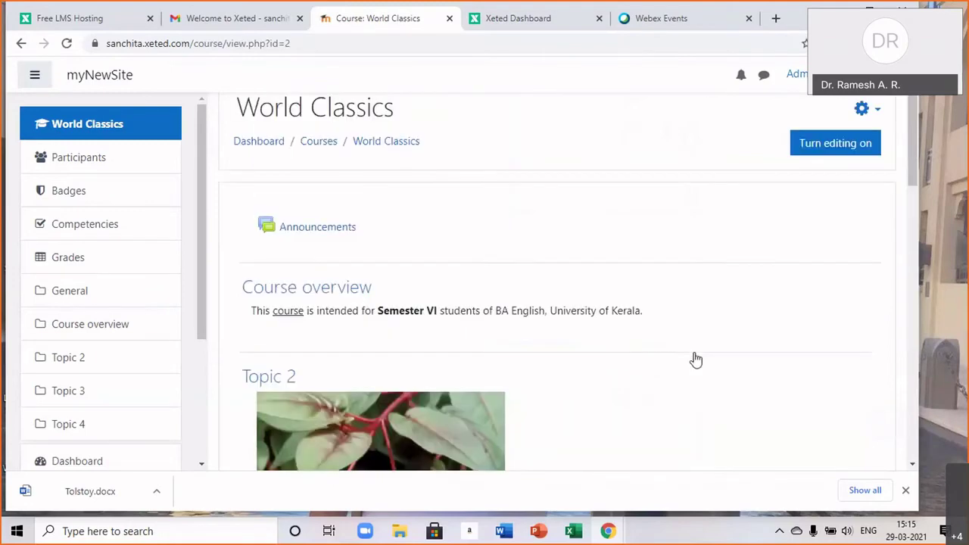
scroll(695, 359, down, 3)
scroll(697, 358, up, 4)
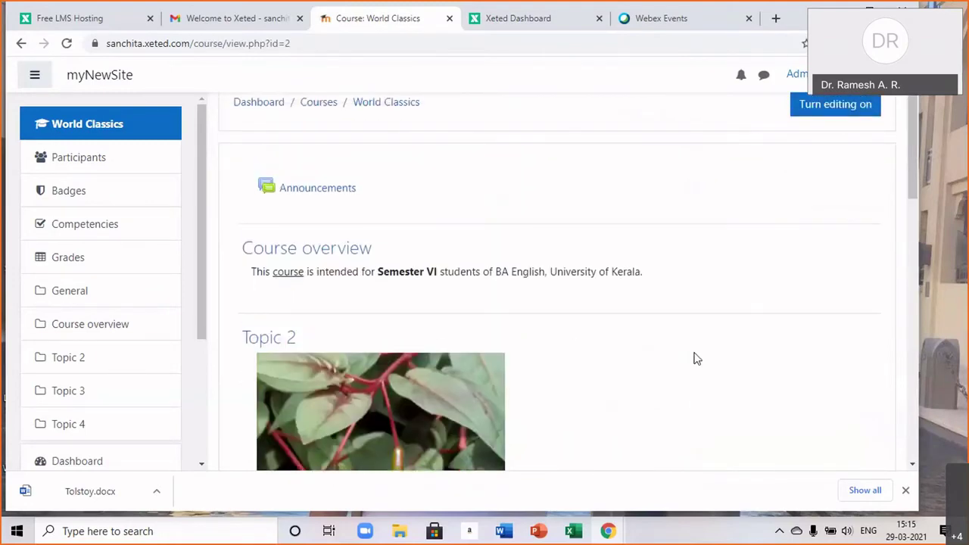
scroll(696, 358, down, 3)
scroll(697, 358, down, 10)
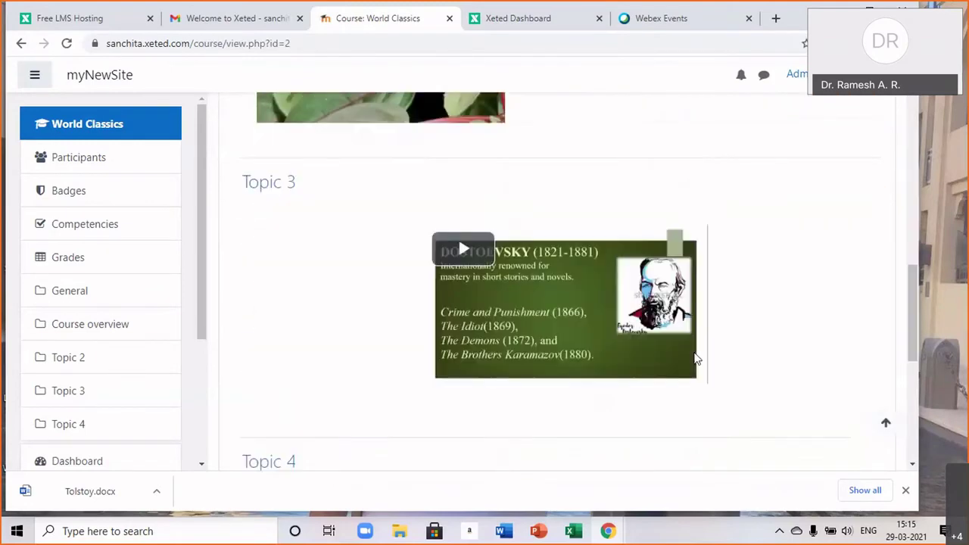
scroll(696, 358, down, 2)
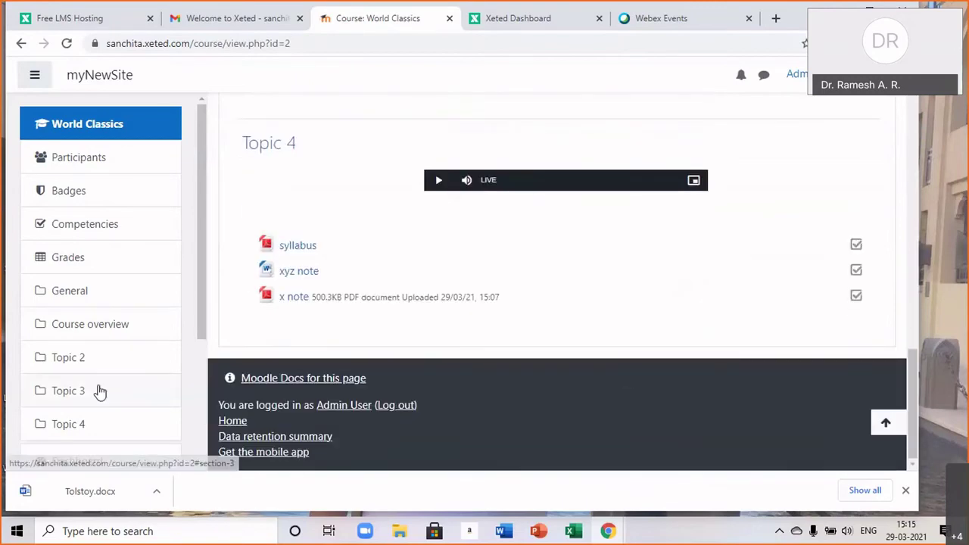
scroll(101, 390, down, 3)
scroll(140, 392, up, 3)
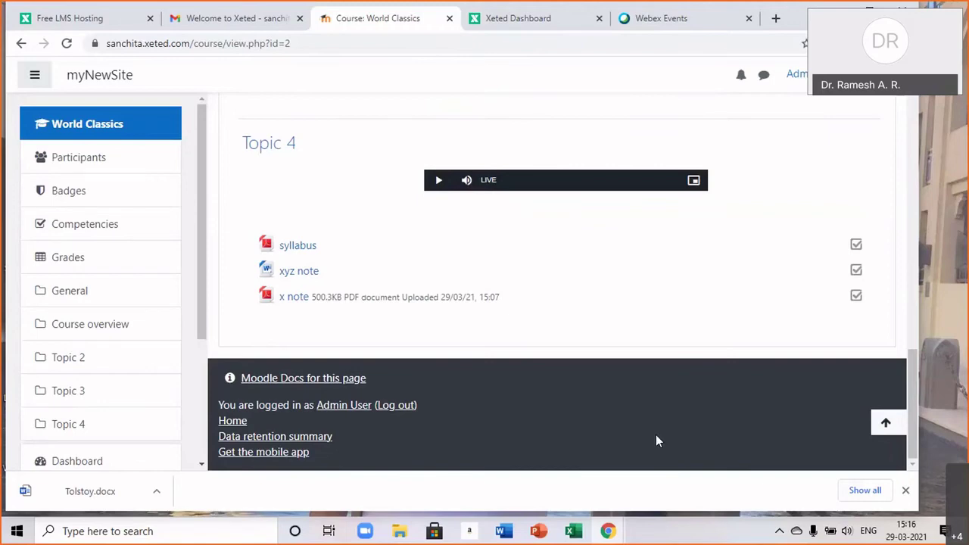
scroll(772, 434, up, 4)
scroll(779, 435, down, 4)
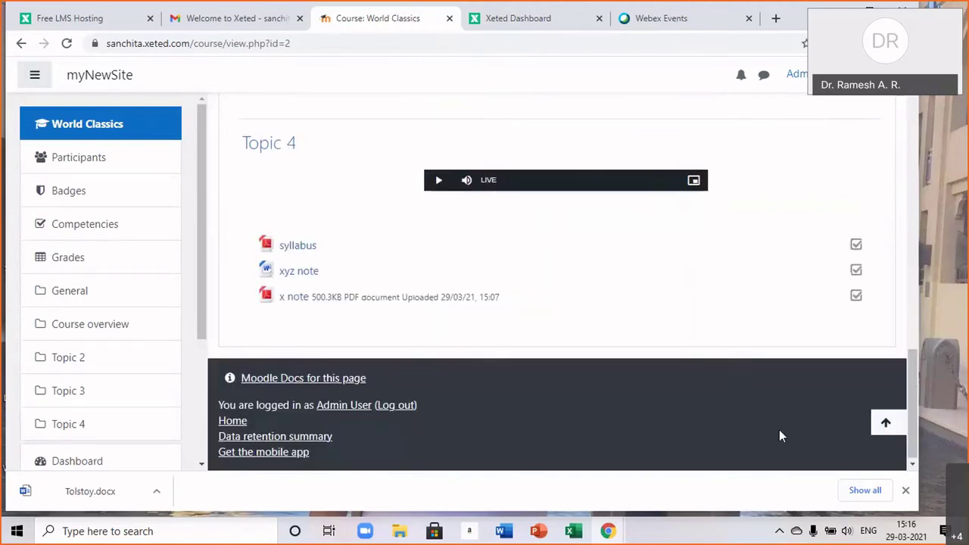
scroll(750, 363, up, 2)
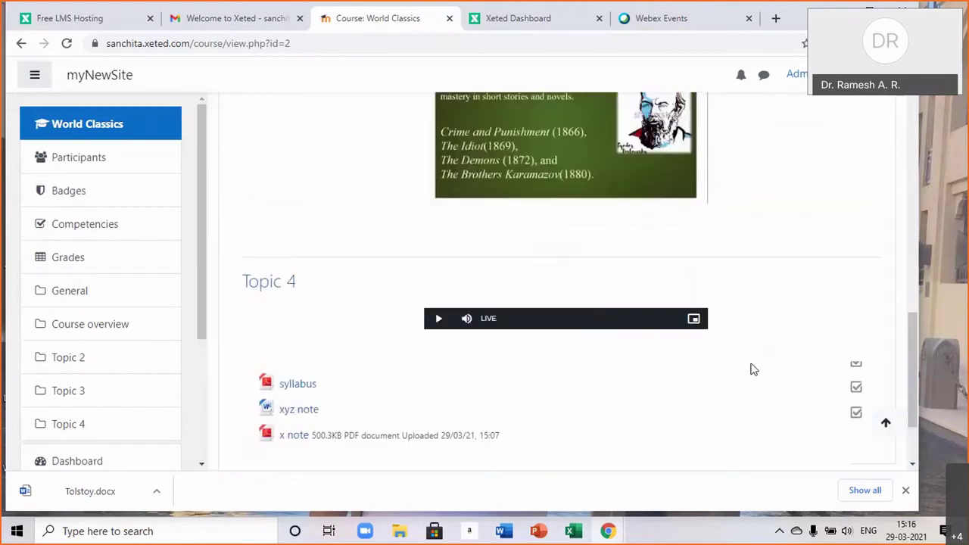
scroll(754, 368, up, 10)
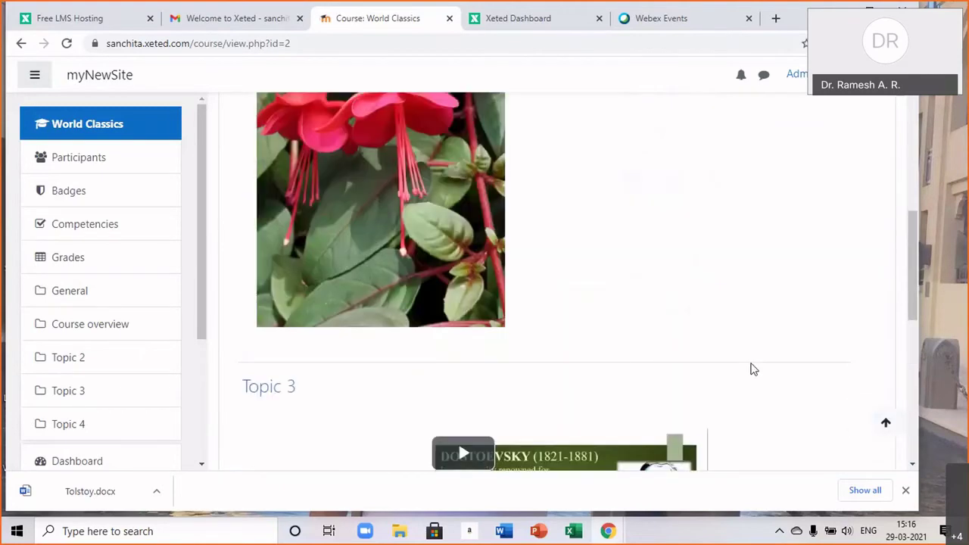
scroll(753, 369, up, 3)
scroll(752, 369, down, 10)
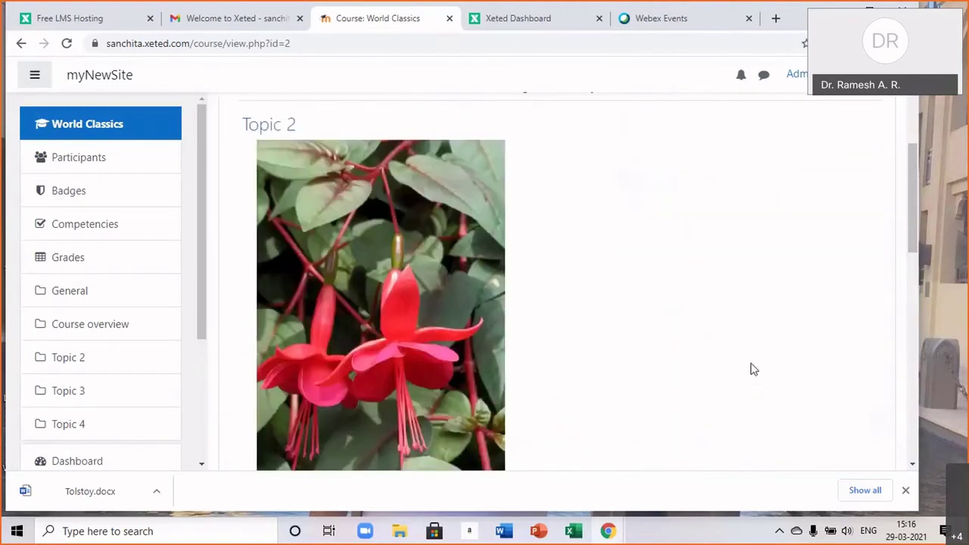
scroll(136, 438, down, 3)
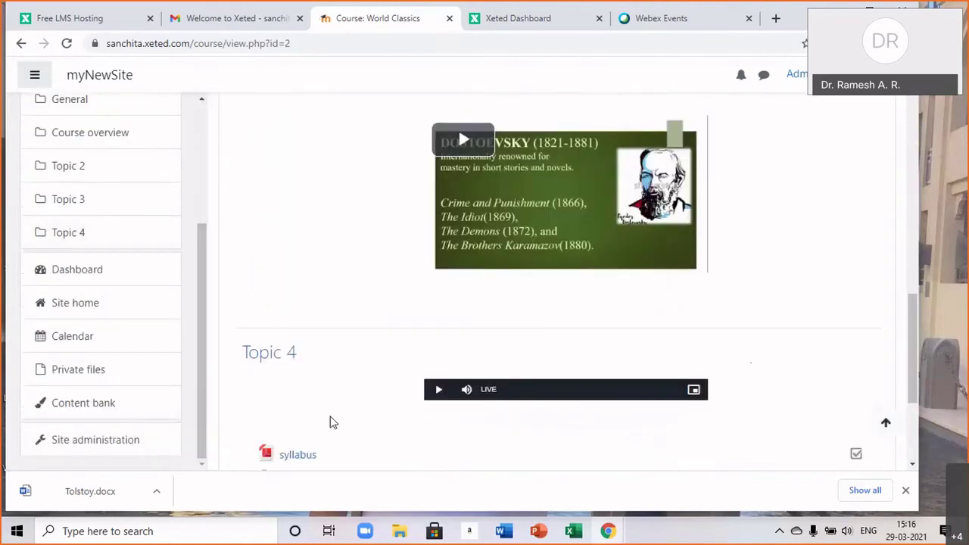
scroll(330, 422, down, 3)
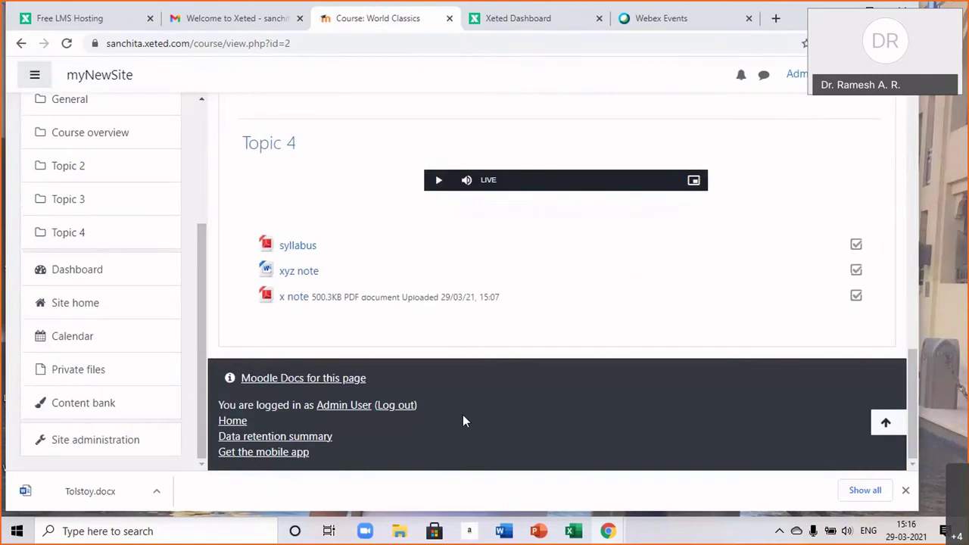
scroll(463, 417, up, 1)
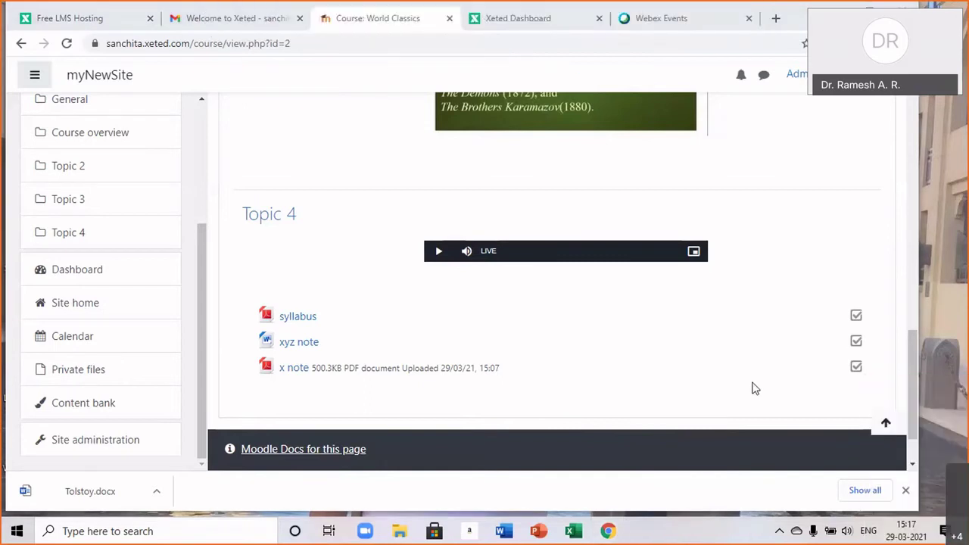
scroll(753, 388, up, 6)
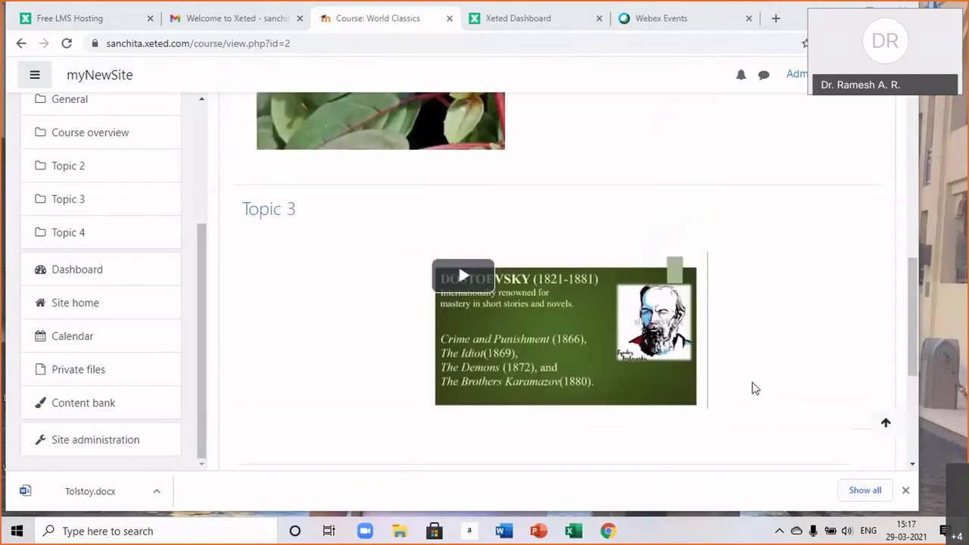
scroll(753, 389, up, 5)
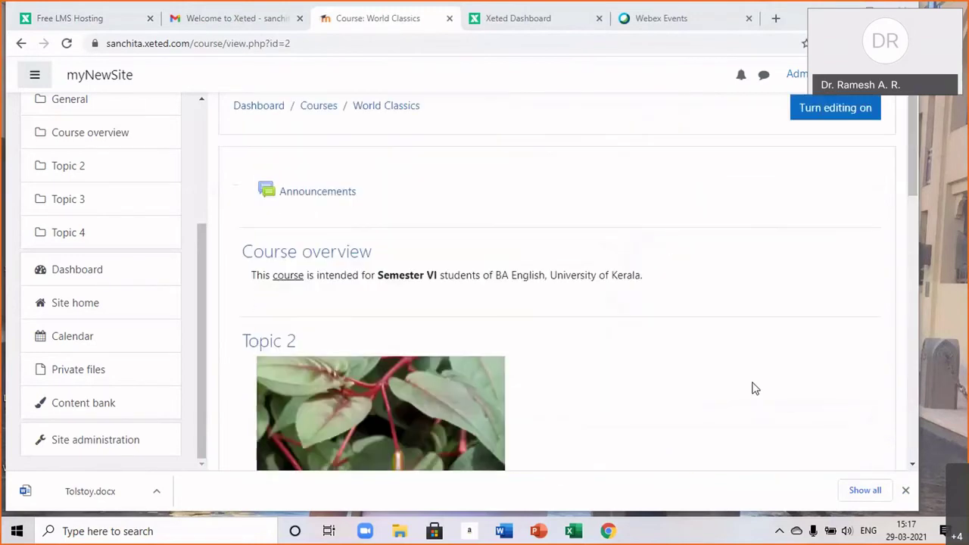
Look through the World Classics course page again, from the course overview to the files listed under Topic 4.
scroll(753, 388, down, 3)
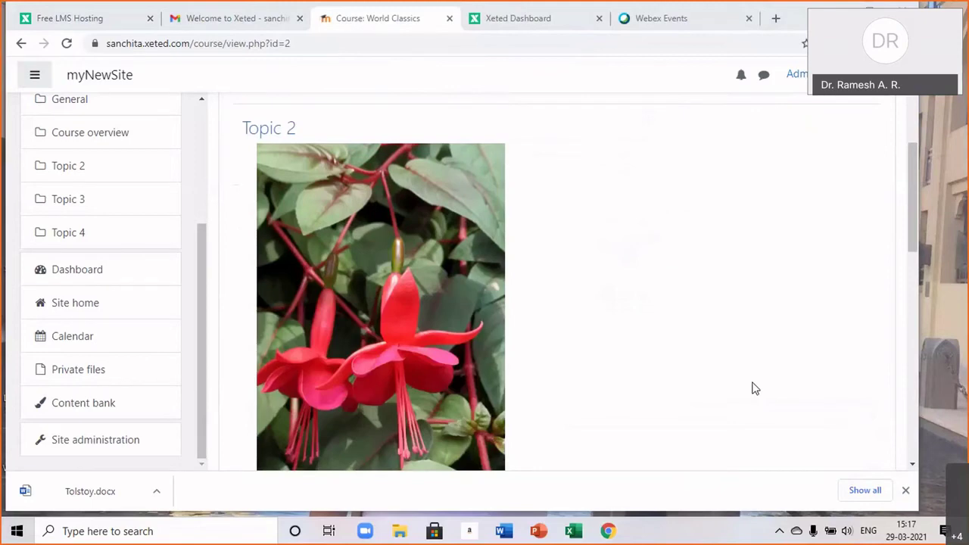
scroll(754, 388, down, 5)
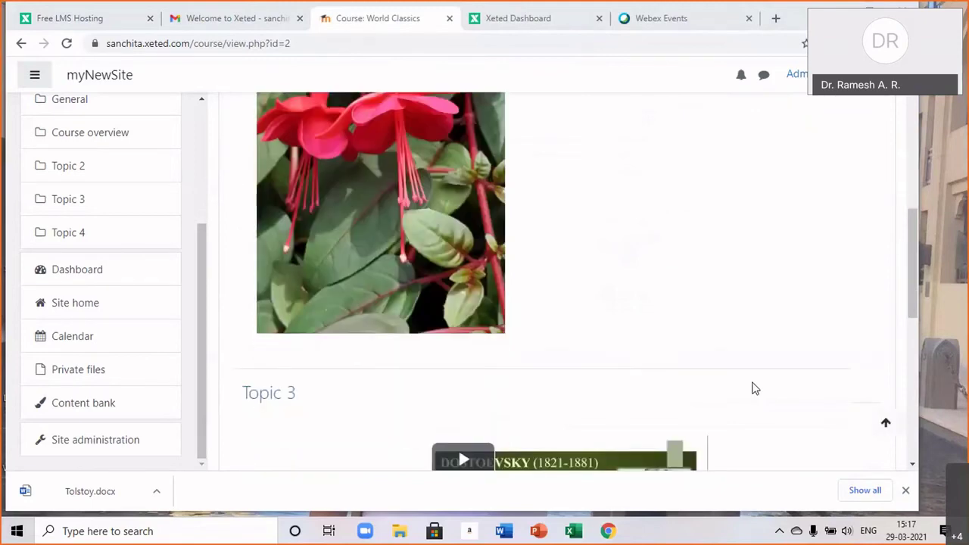
scroll(753, 388, down, 2)
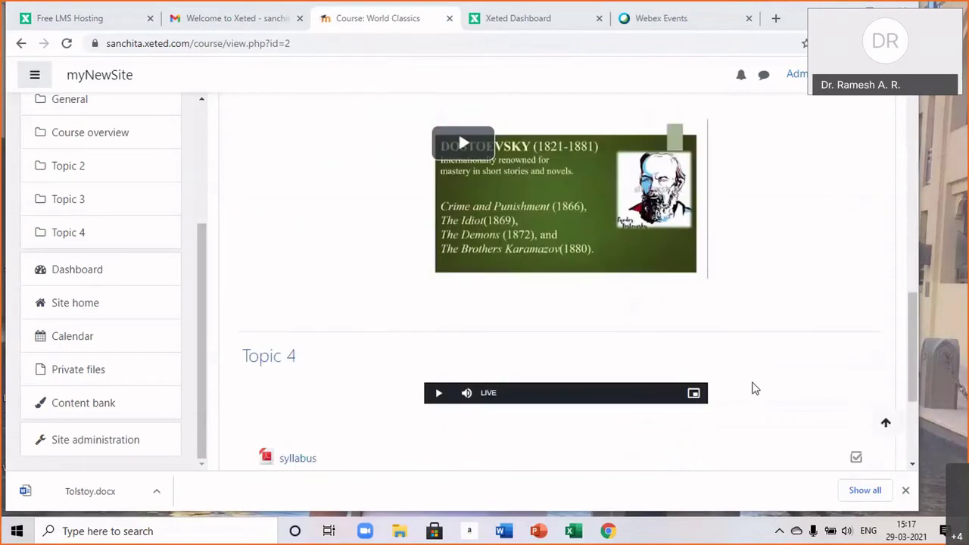
scroll(753, 389, up, 2)
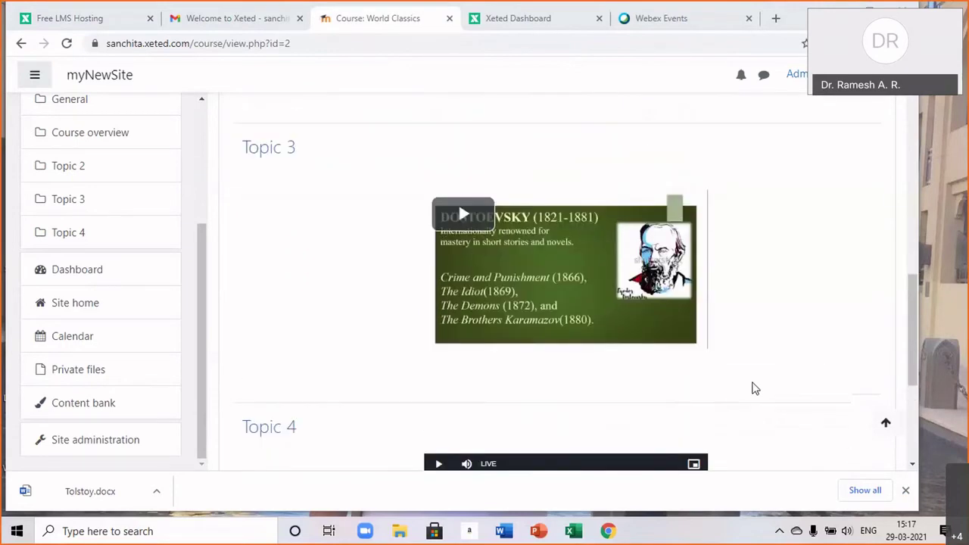
scroll(753, 389, up, 5)
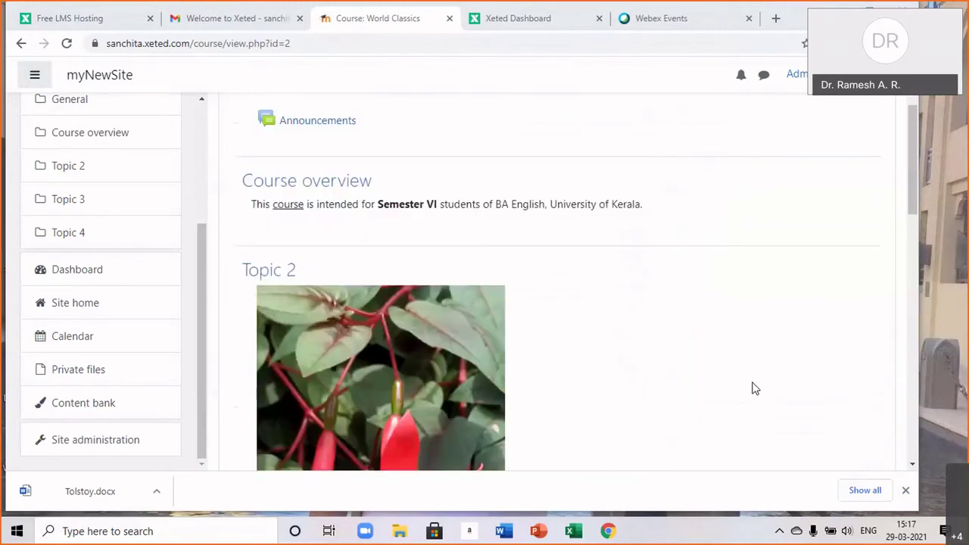
scroll(755, 389, down, 10)
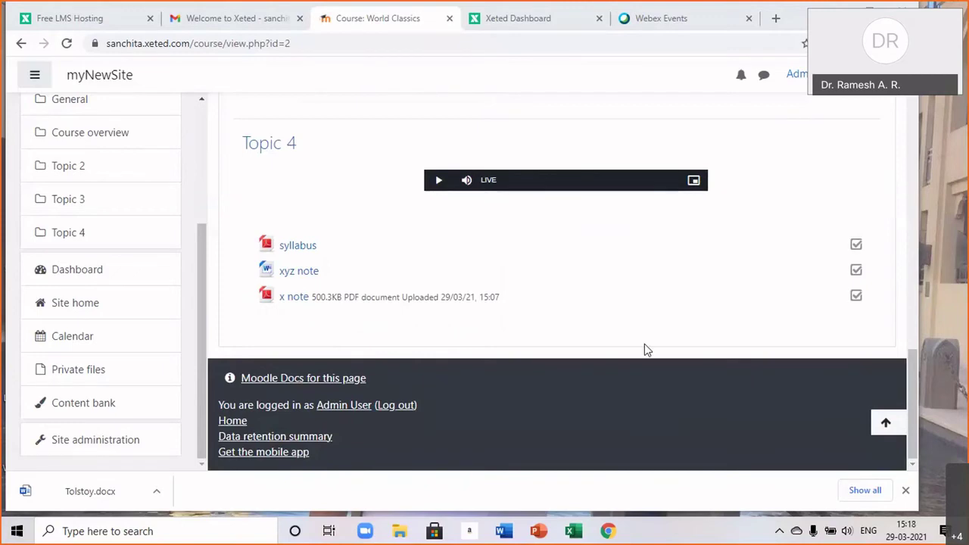
scroll(689, 320, up, 3)
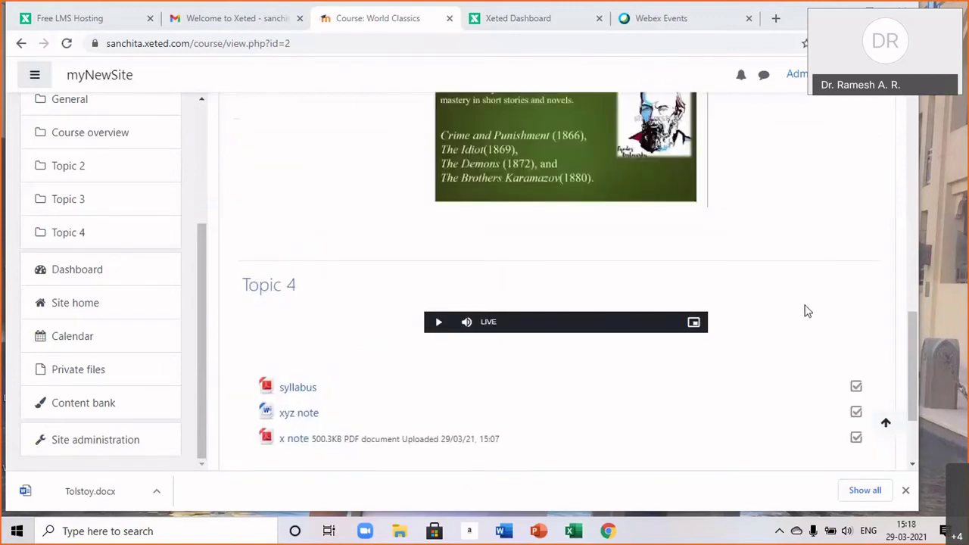
Turn on editing for the World Classics course and start adding a new Assignment to Topic 3.
scroll(806, 311, up, 15)
click(835, 180)
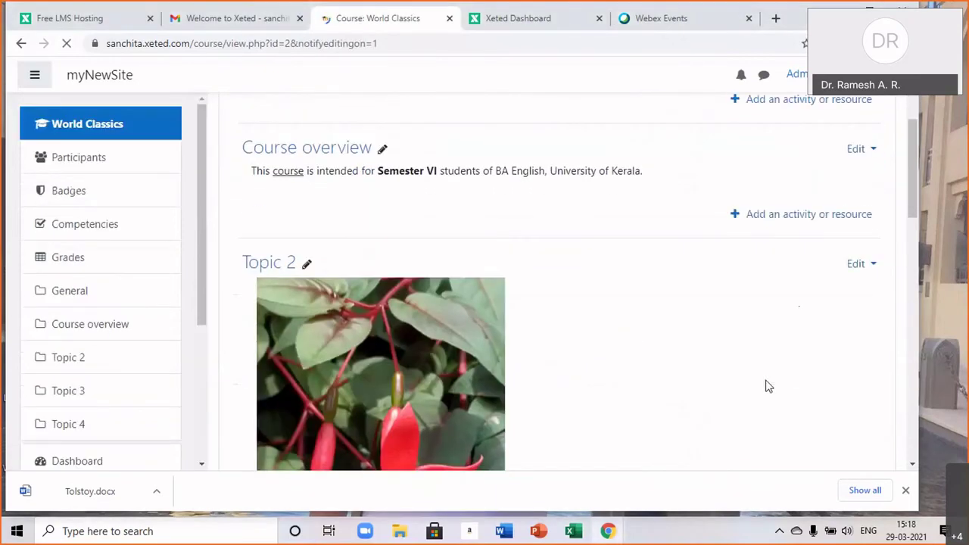
scroll(768, 386, down, 2)
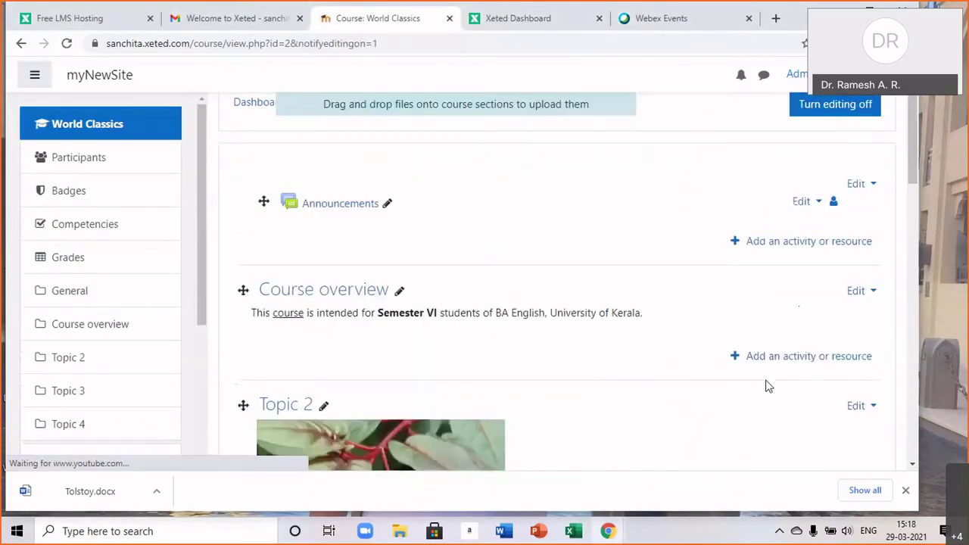
scroll(753, 405, down, 3)
scroll(752, 404, down, 7)
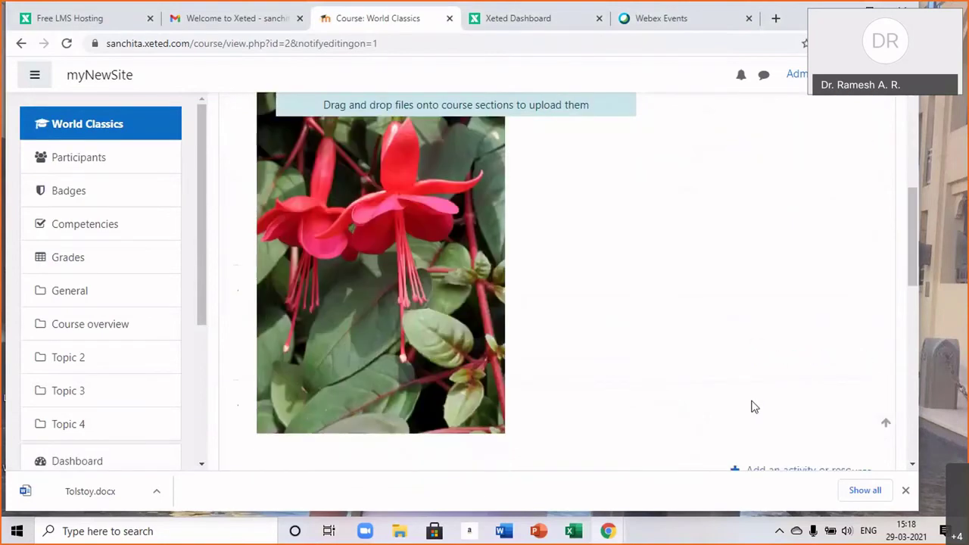
click(804, 353)
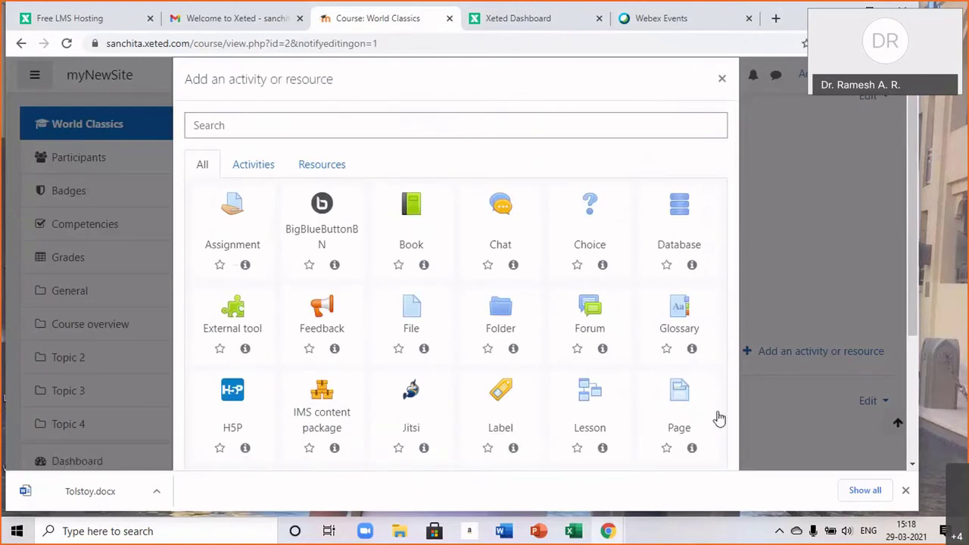
click(233, 216)
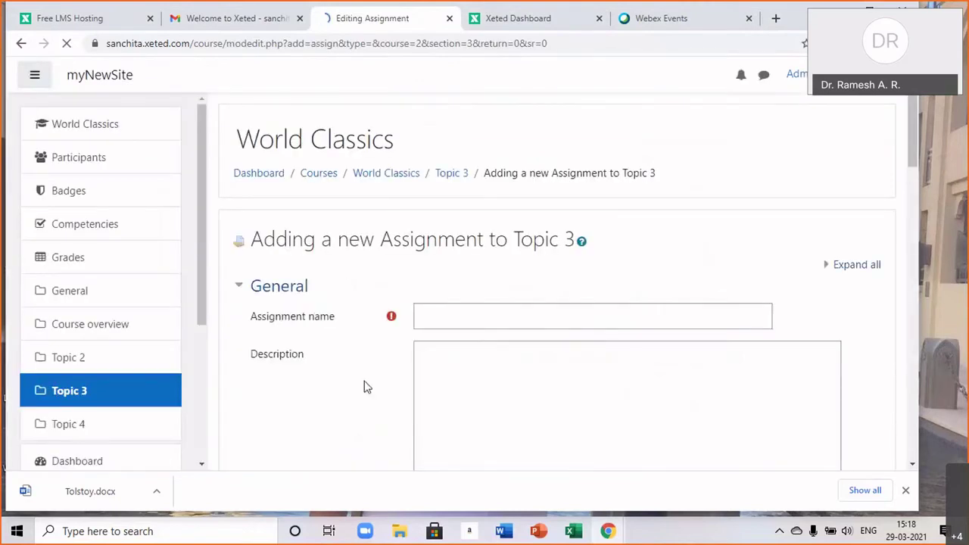
Name the new Topic 3 assignment "assignment 1".
scroll(363, 384, down, 1)
scroll(366, 386, down, 1)
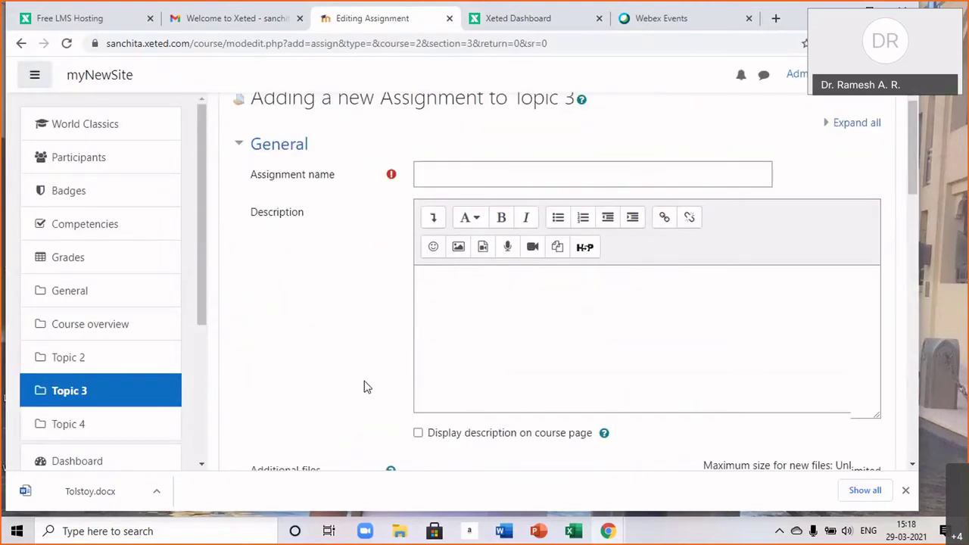
click(436, 178)
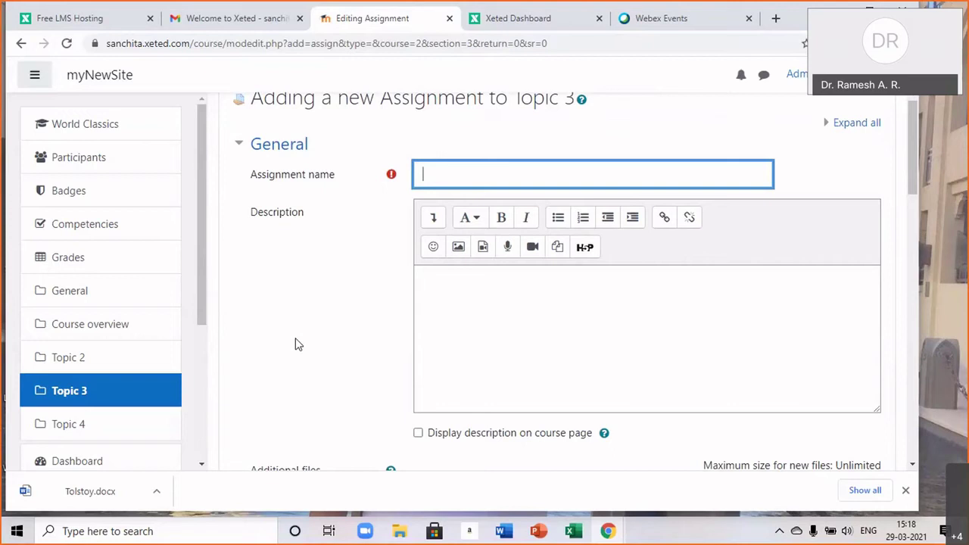
text(assignment 1)
Look over the assignment's availability and submission settings, then save it with the defaults and return to the course.
scroll(526, 327, down, 1)
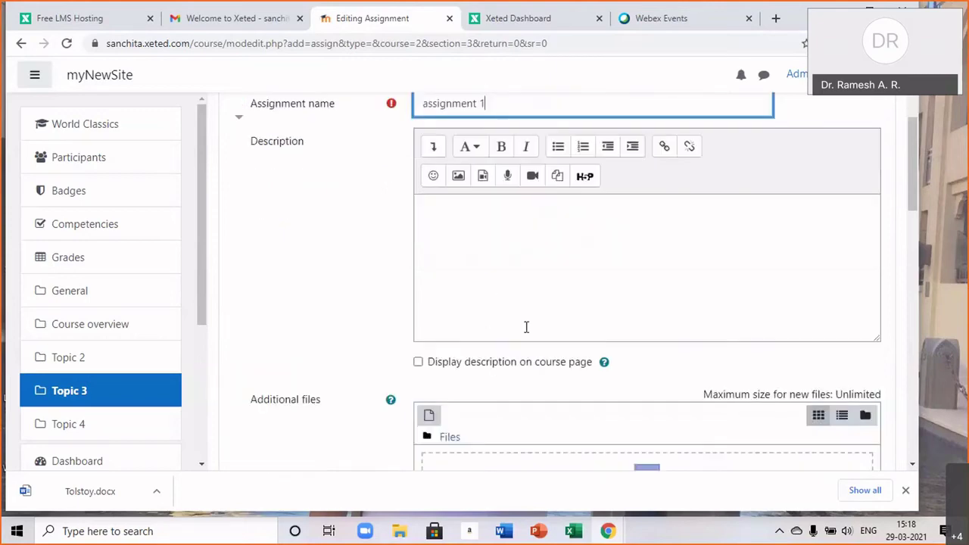
scroll(527, 345, down, 5)
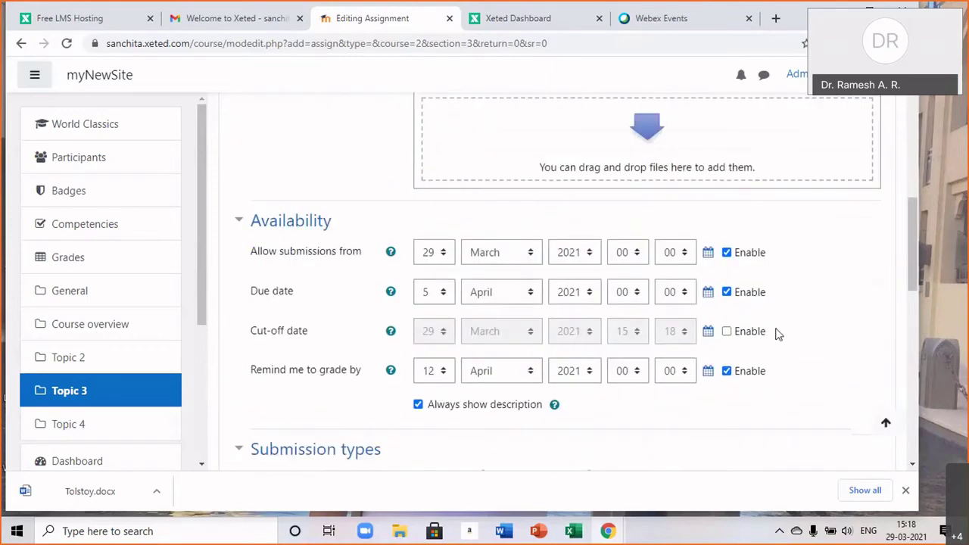
scroll(781, 331, up, 2)
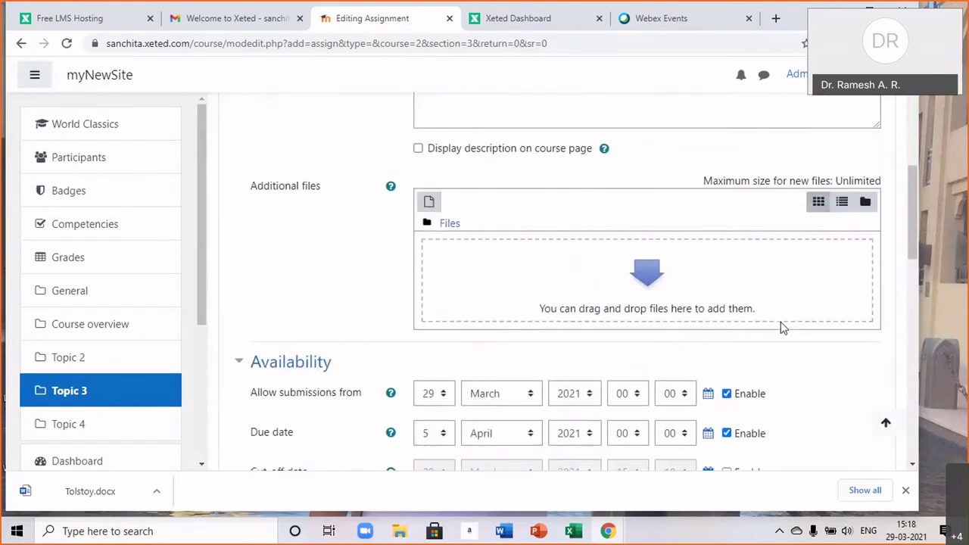
scroll(783, 329, down, 4)
scroll(428, 364, down, 5)
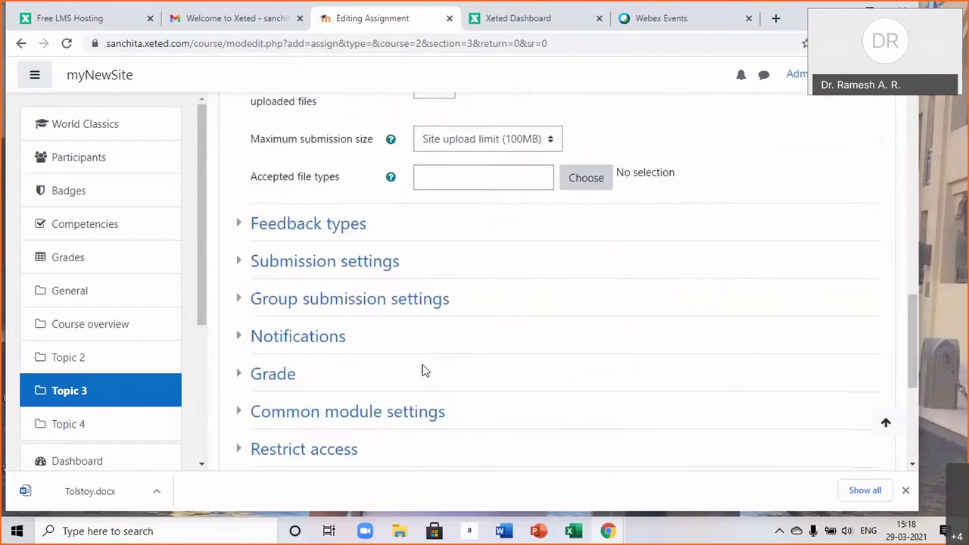
scroll(497, 298, down, 4)
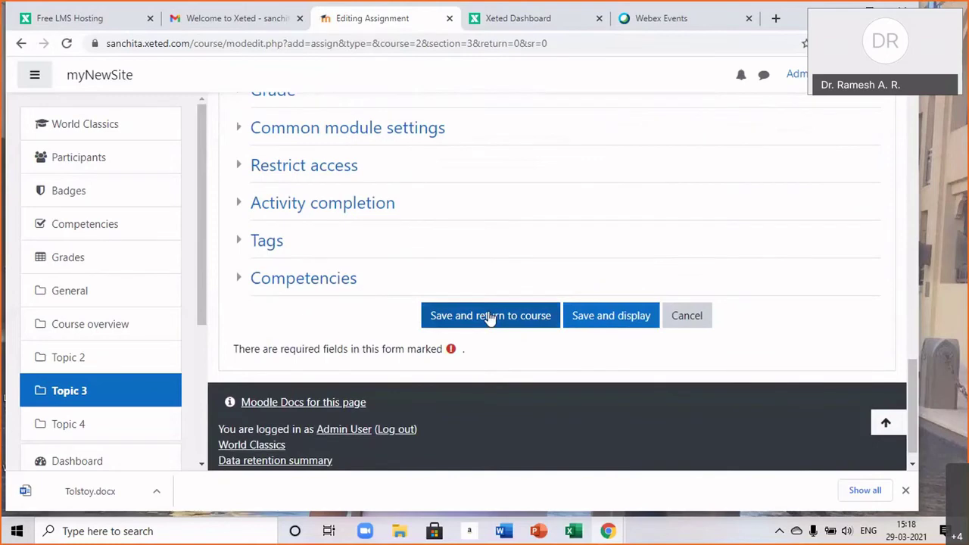
click(492, 318)
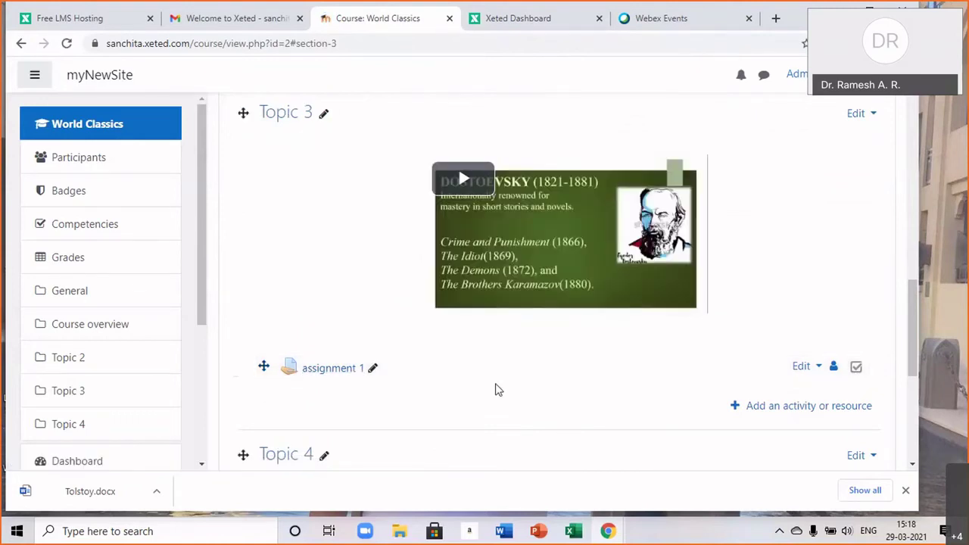
Open assignment 1 in Topic 3 and examine its grading summary, due date and grading options.
click(331, 372)
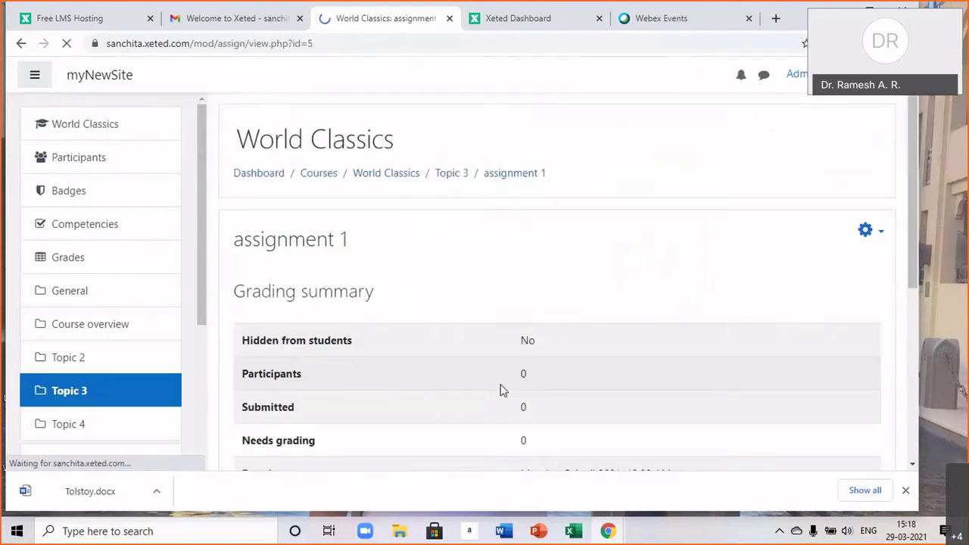
scroll(683, 396, down, 1)
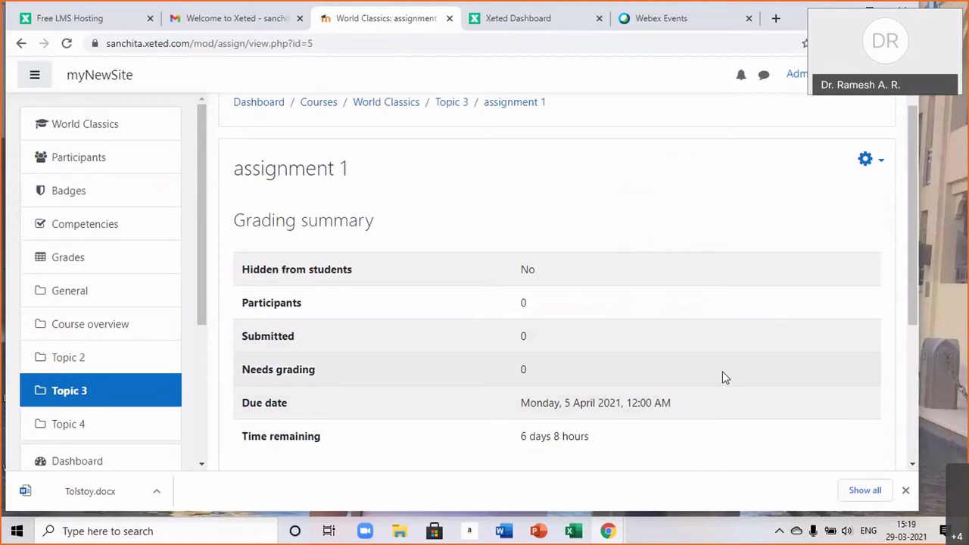
scroll(722, 373, down, 1)
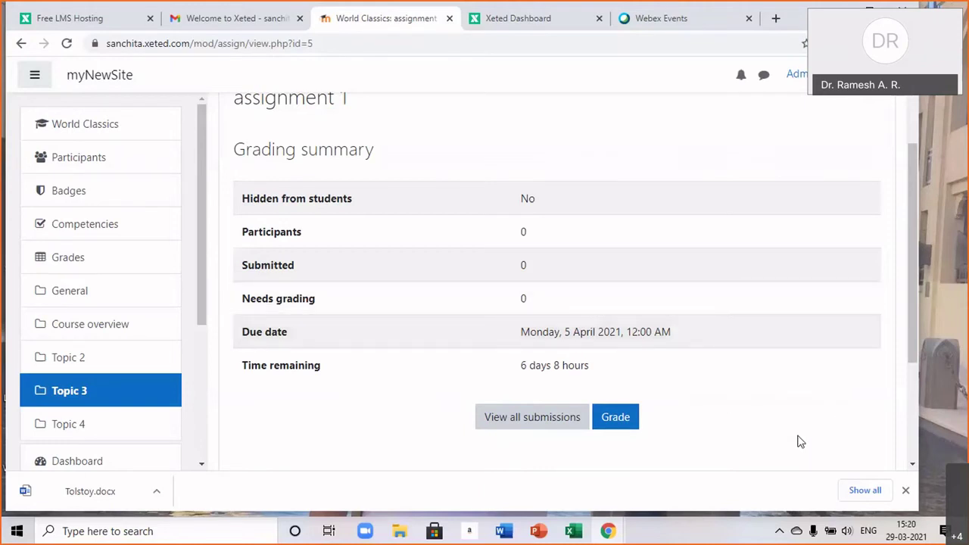
click(613, 423)
scroll(766, 429, down, 1)
scroll(764, 428, down, 2)
scroll(764, 428, up, 2)
scroll(253, 444, up, 2)
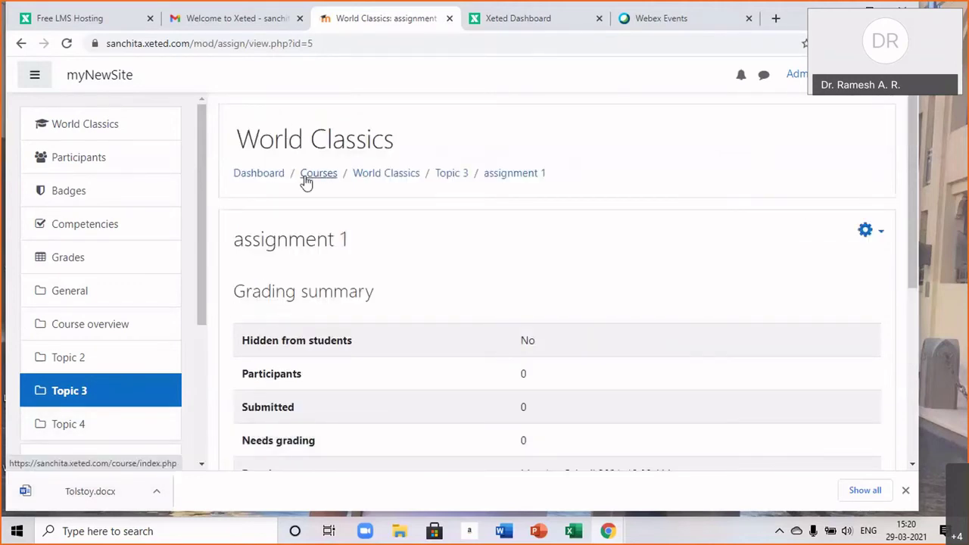
Return to the World Classics course page and open the settings of assignment 1 in Topic 3 for editing.
click(367, 179)
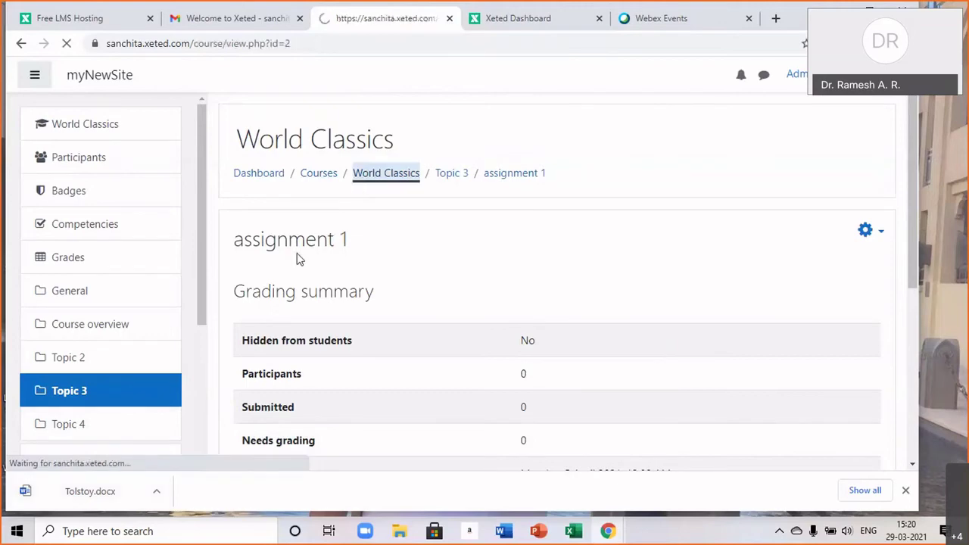
scroll(675, 262, down, 3)
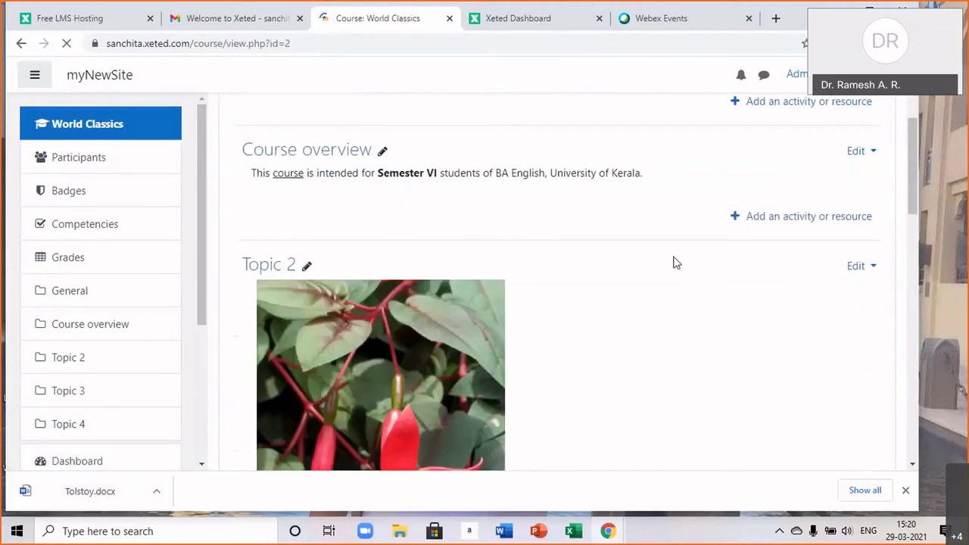
scroll(676, 263, down, 10)
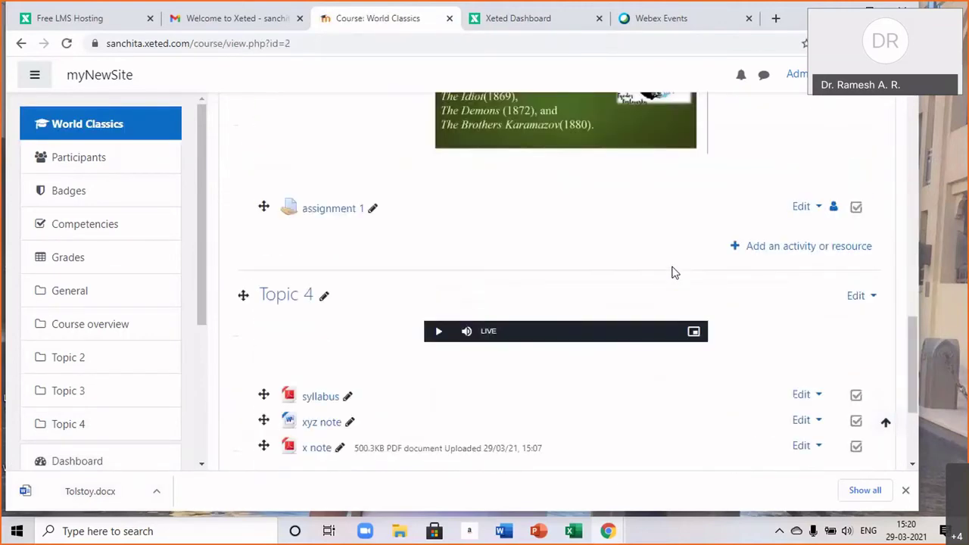
scroll(674, 274, down, 3)
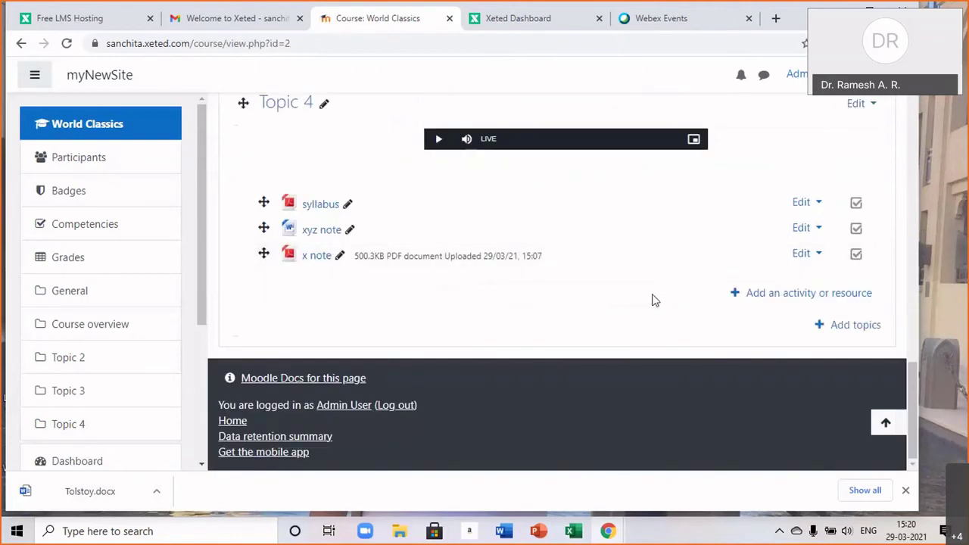
scroll(655, 300, up, 4)
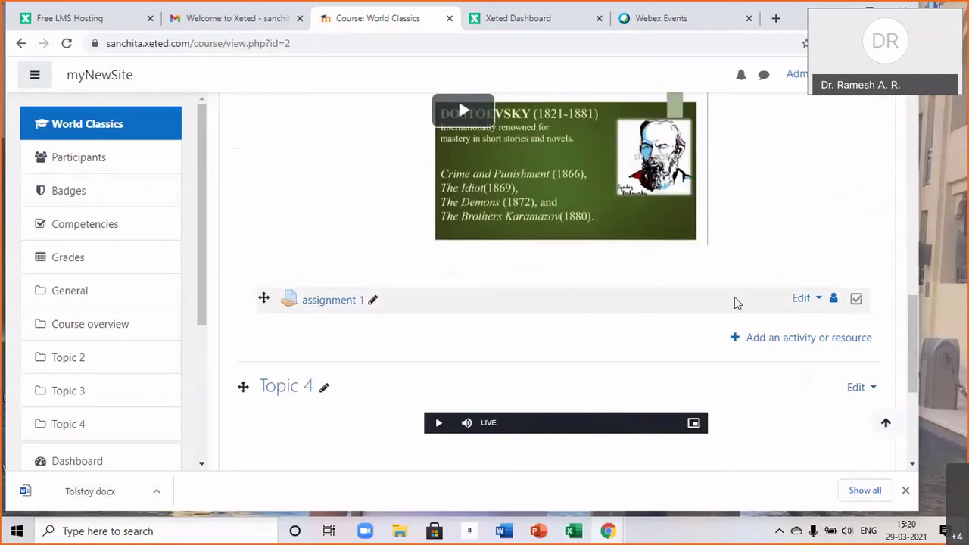
click(800, 299)
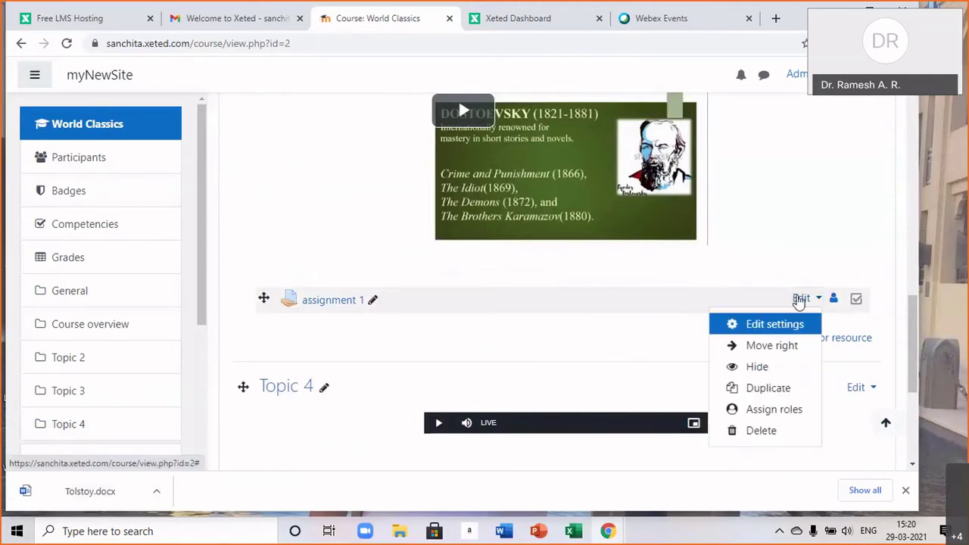
click(789, 324)
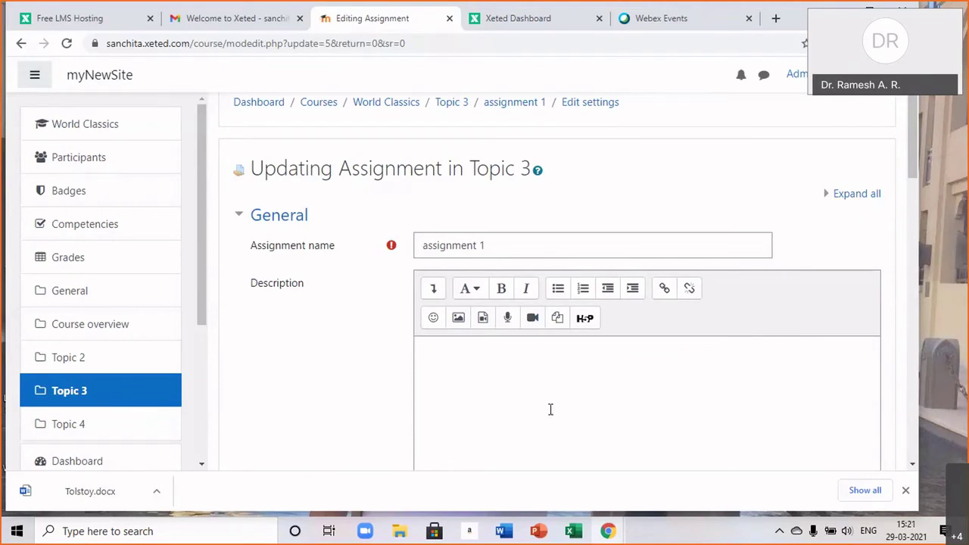
Examine the description, additional files and availability settings of assignment 1.
scroll(550, 410, down, 2)
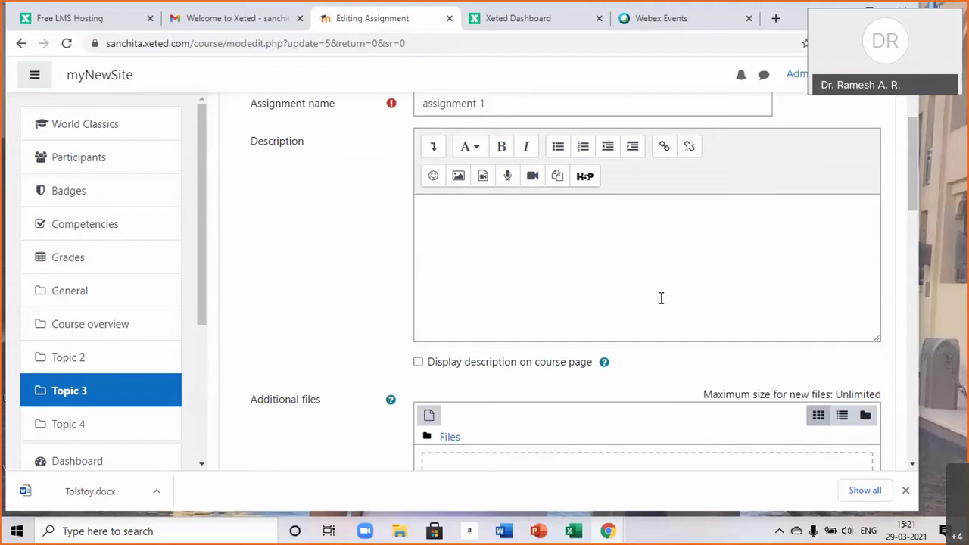
scroll(661, 298, down, 1)
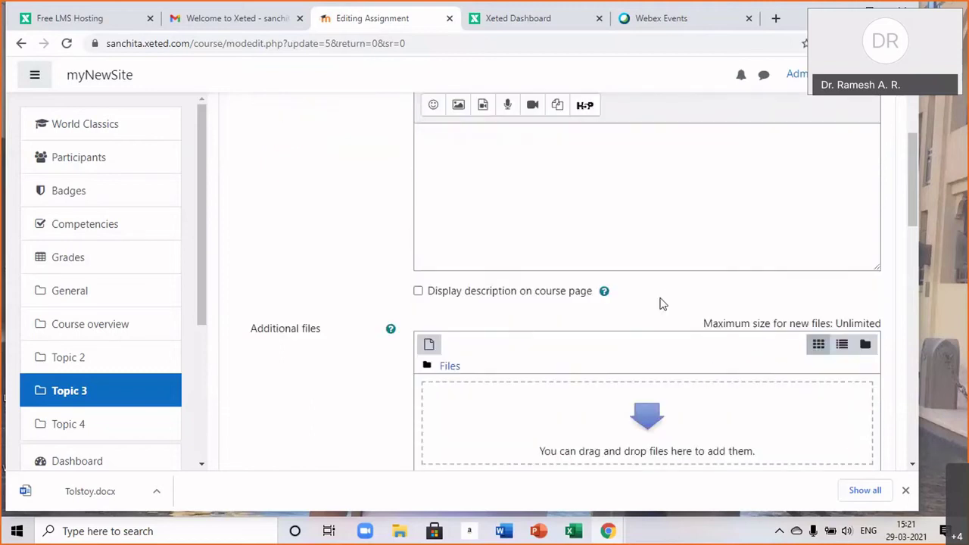
scroll(661, 304, down, 2)
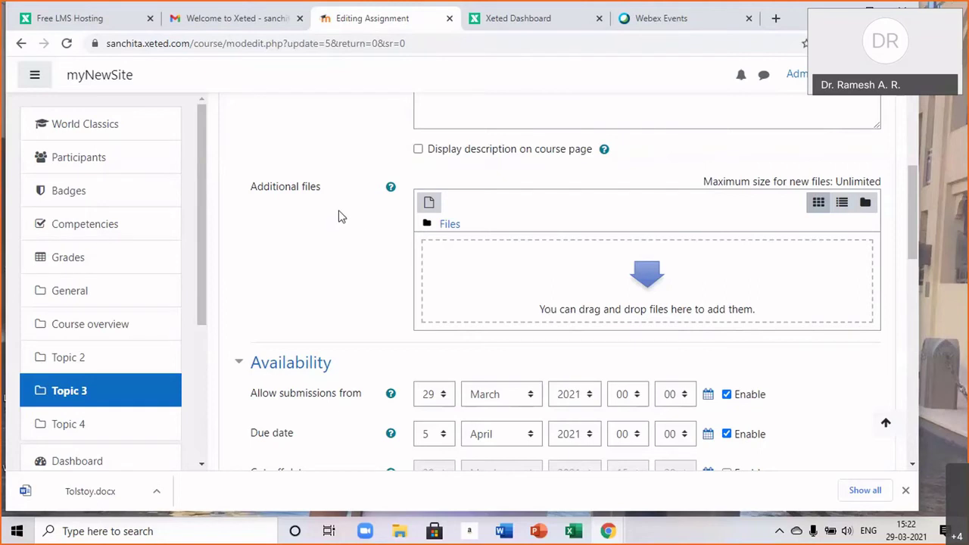
click(447, 228)
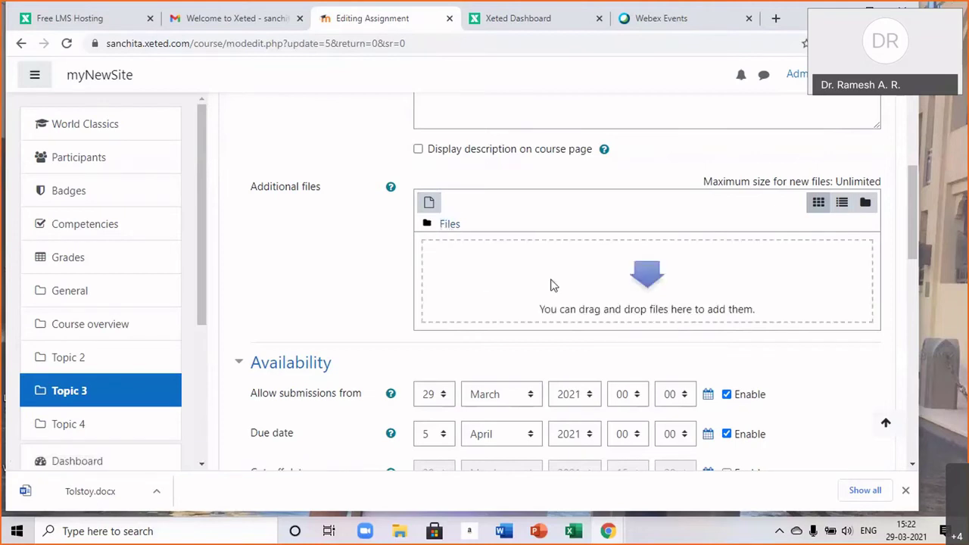
Examine the file picker's upload options for the assignment's additional files, then leave it without choosing a file.
click(428, 202)
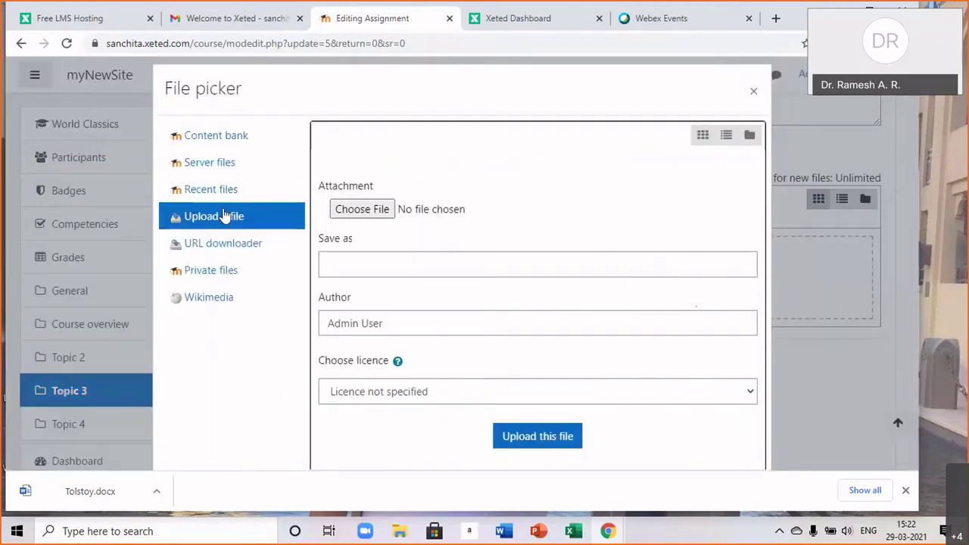
click(362, 210)
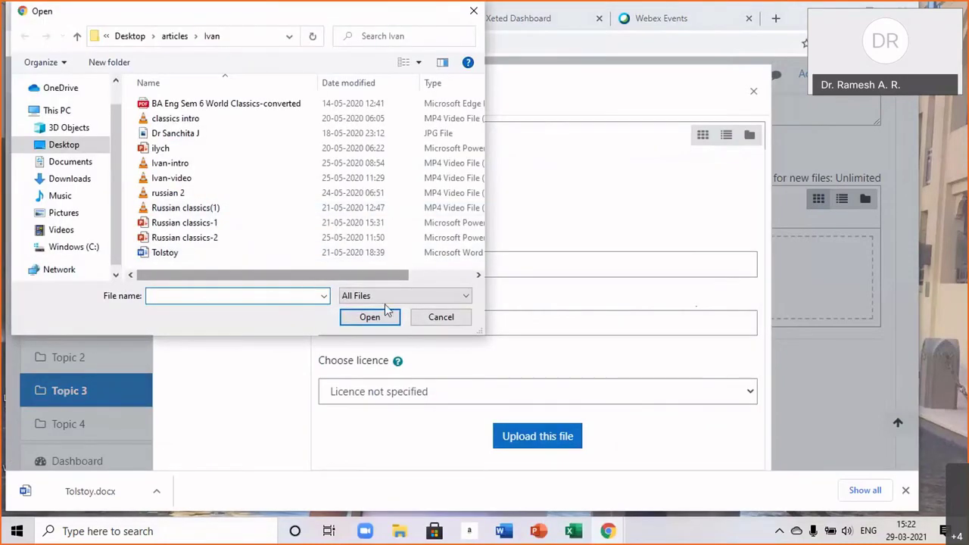
click(436, 317)
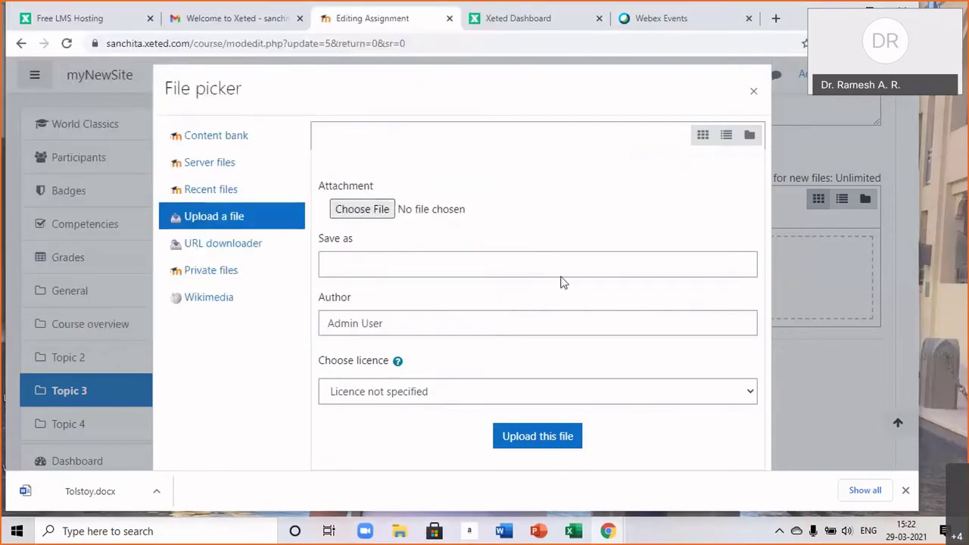
click(754, 91)
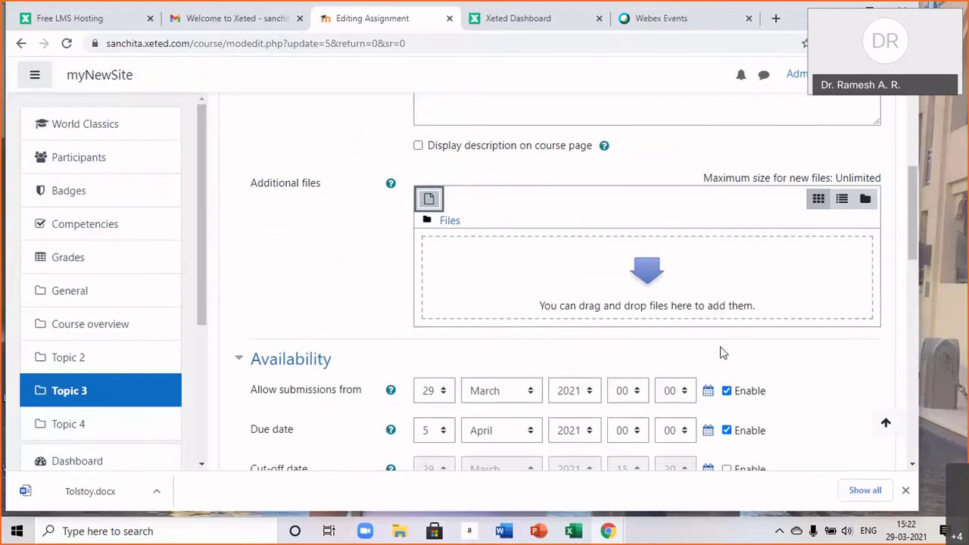
Look over assignment 1's availability dates, submission types and the remaining settings sections.
scroll(364, 287, down, 2)
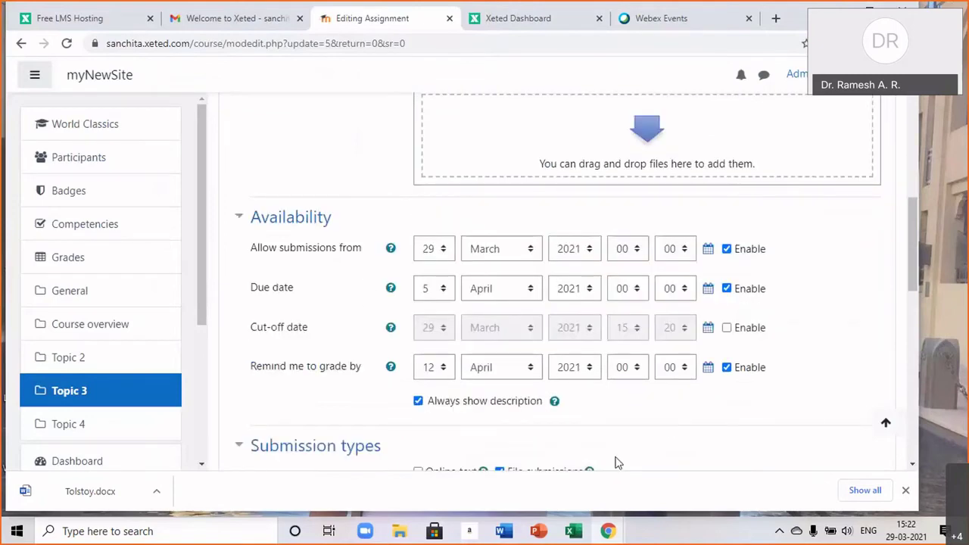
scroll(664, 426, down, 2)
scroll(664, 426, down, 2)
scroll(620, 404, up, 4)
scroll(683, 406, down, 6)
scroll(685, 410, down, 1)
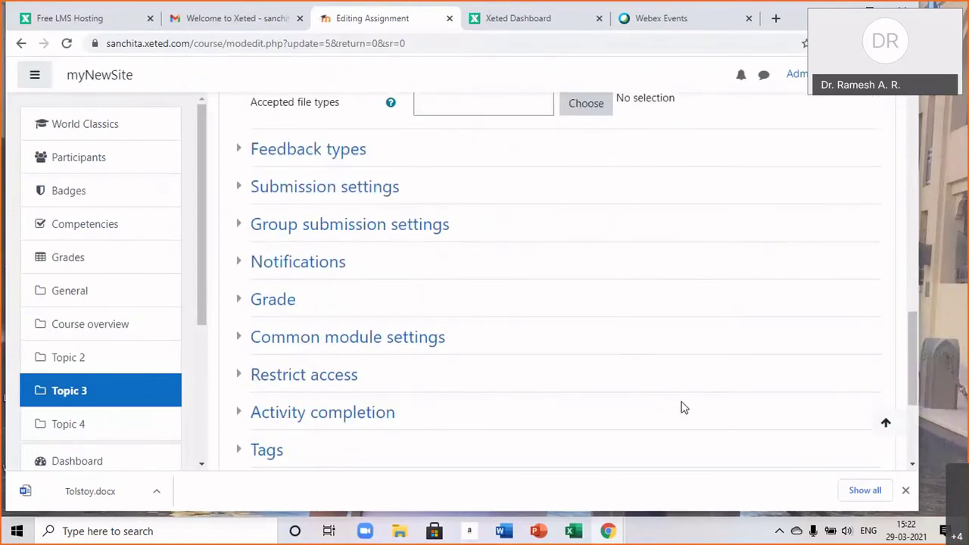
scroll(681, 405, down, 3)
scroll(680, 405, up, 1)
scroll(679, 406, up, 6)
scroll(679, 407, up, 2)
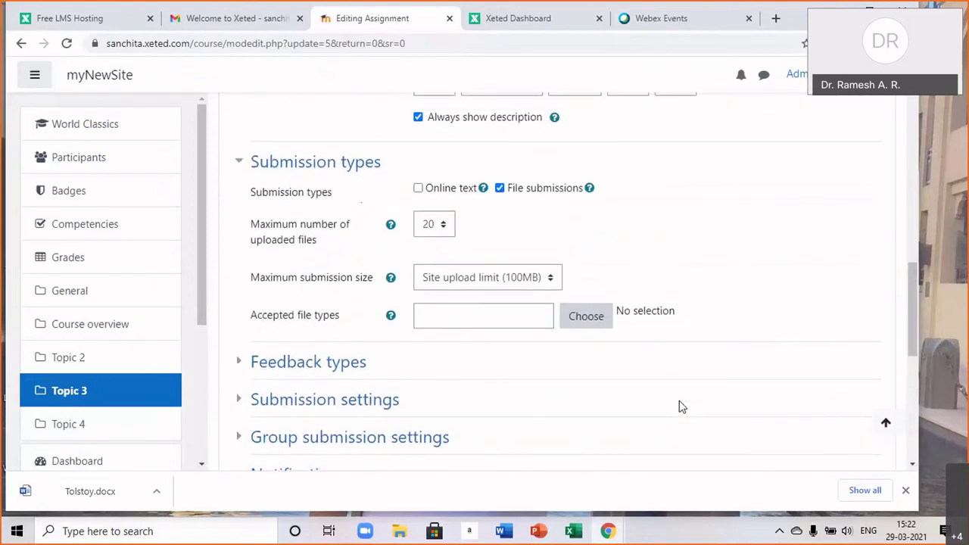
scroll(681, 407, up, 1)
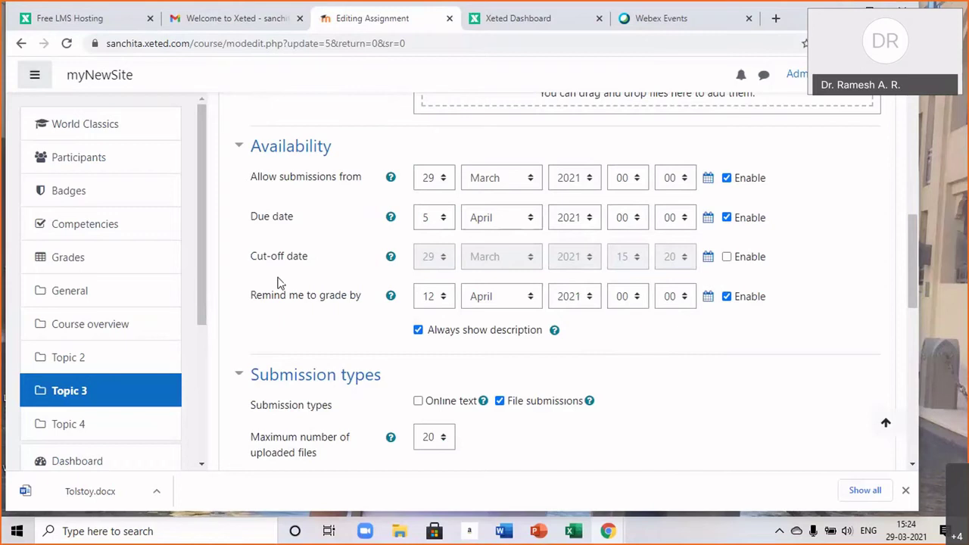
Enable the cut-off date for assignment 1 and set its day and month to 10 April.
click(726, 257)
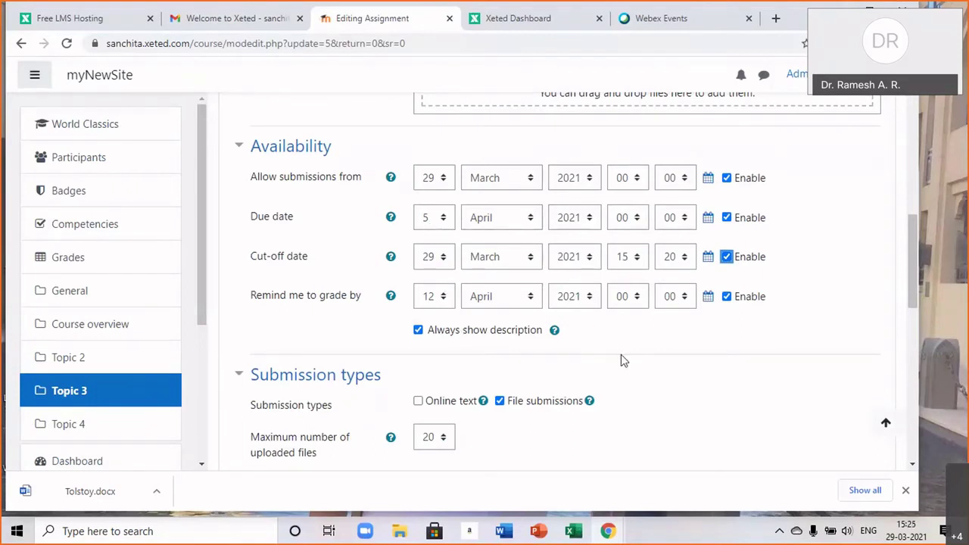
click(445, 263)
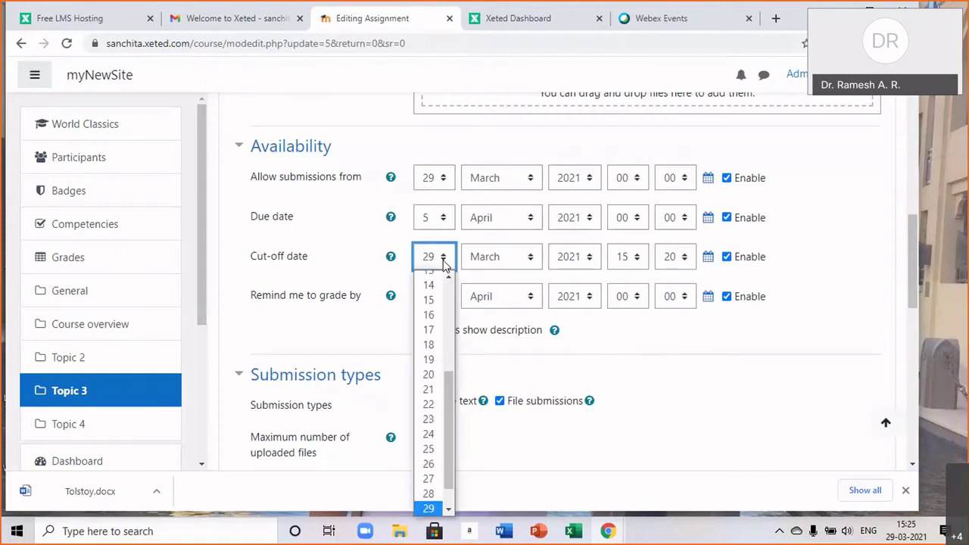
click(643, 363)
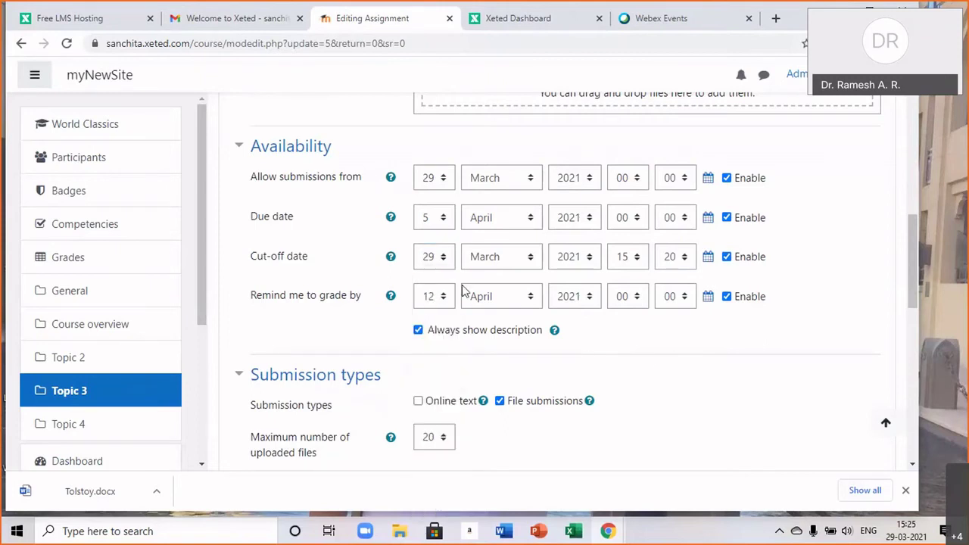
click(444, 263)
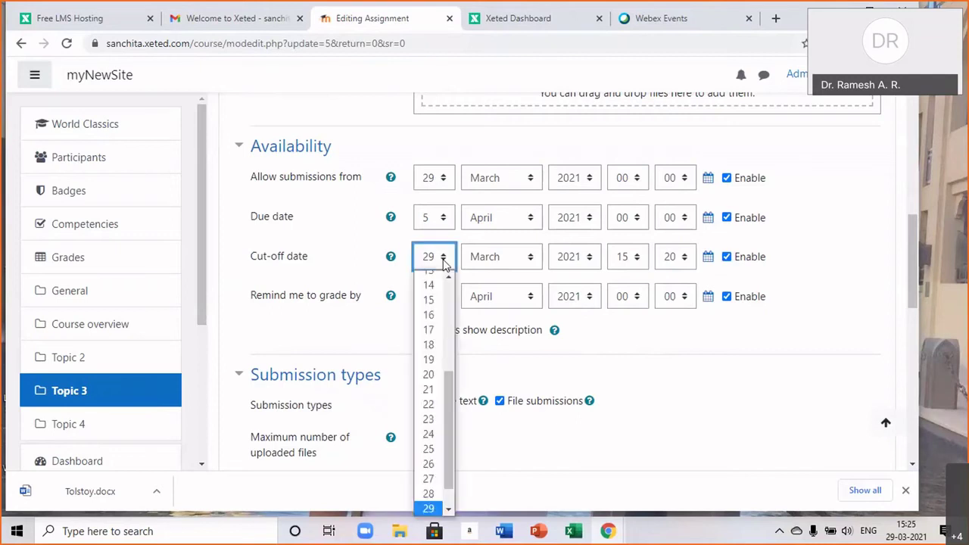
click(449, 278)
click(448, 278)
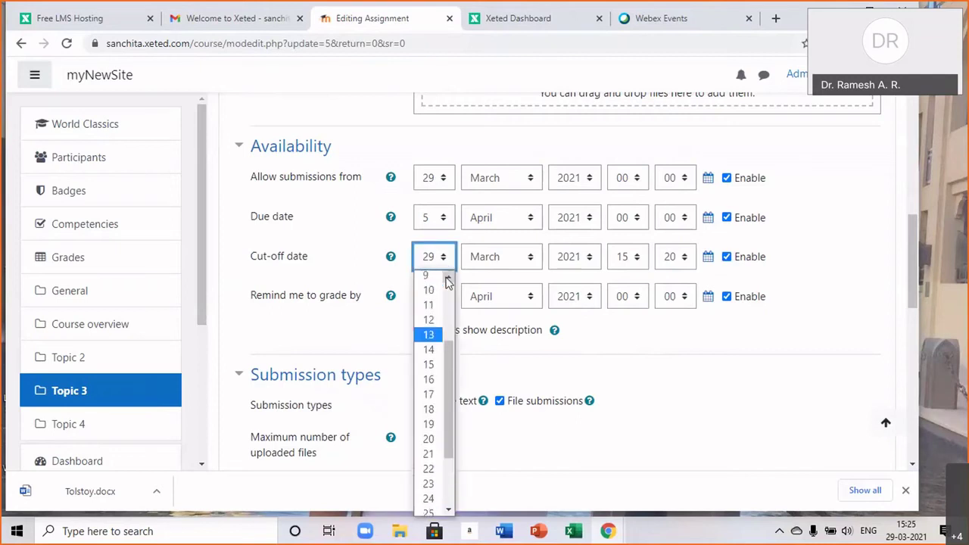
click(448, 278)
click(428, 292)
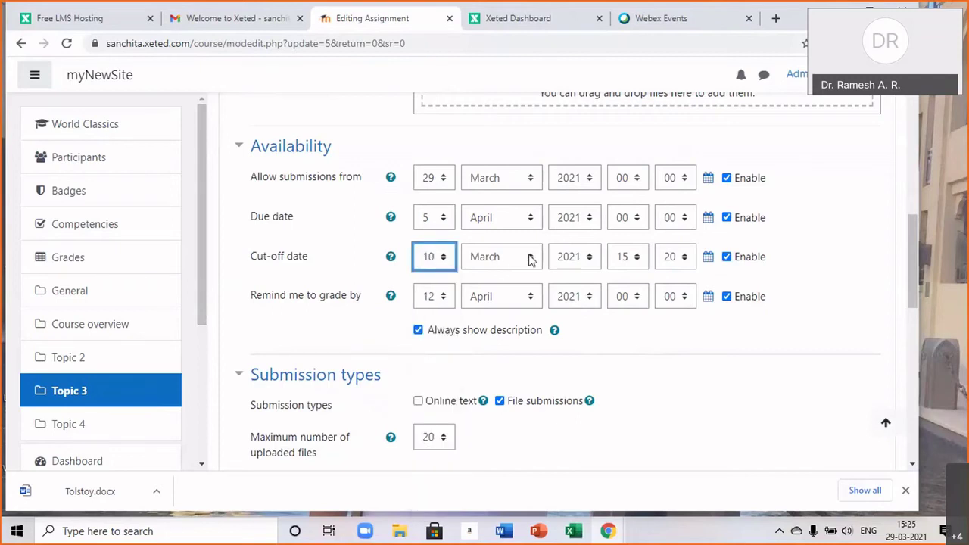
click(530, 260)
click(500, 321)
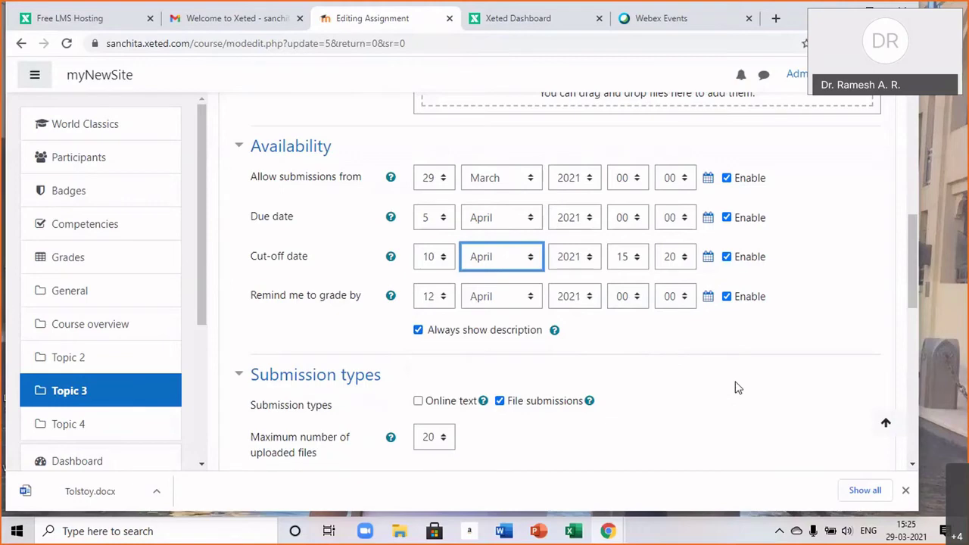
scroll(738, 387, down, 1)
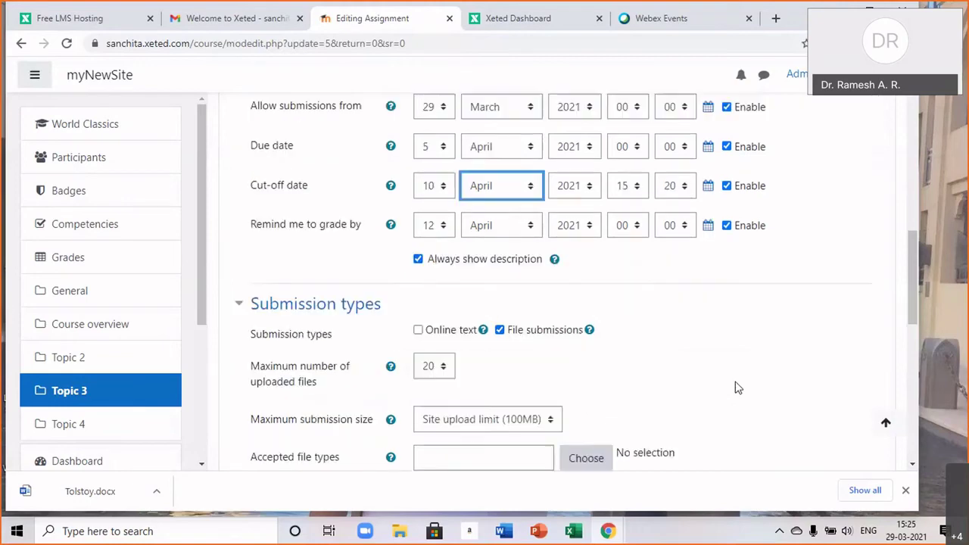
scroll(738, 387, up, 1)
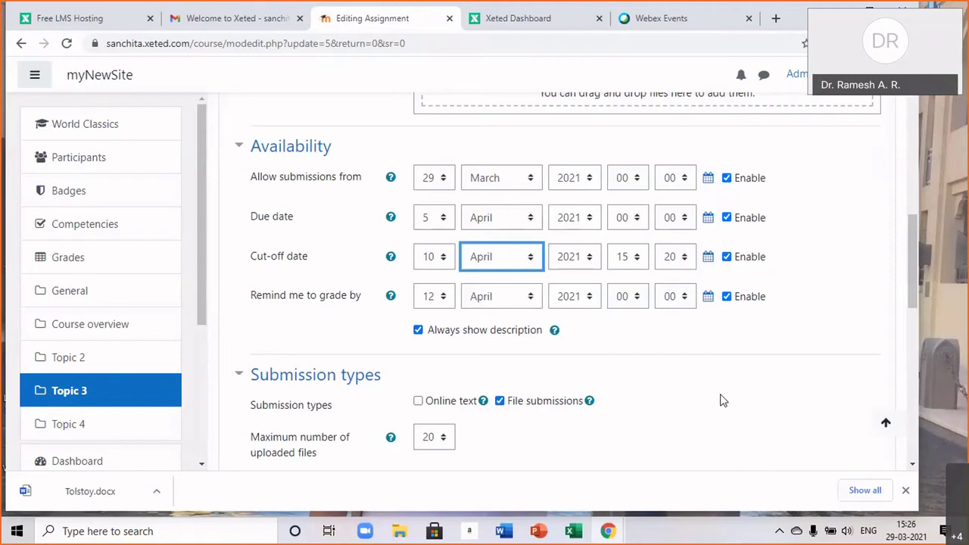
Switch the submission type from file submissions to online text and enable a word limit of 500.
scroll(721, 400, down, 5)
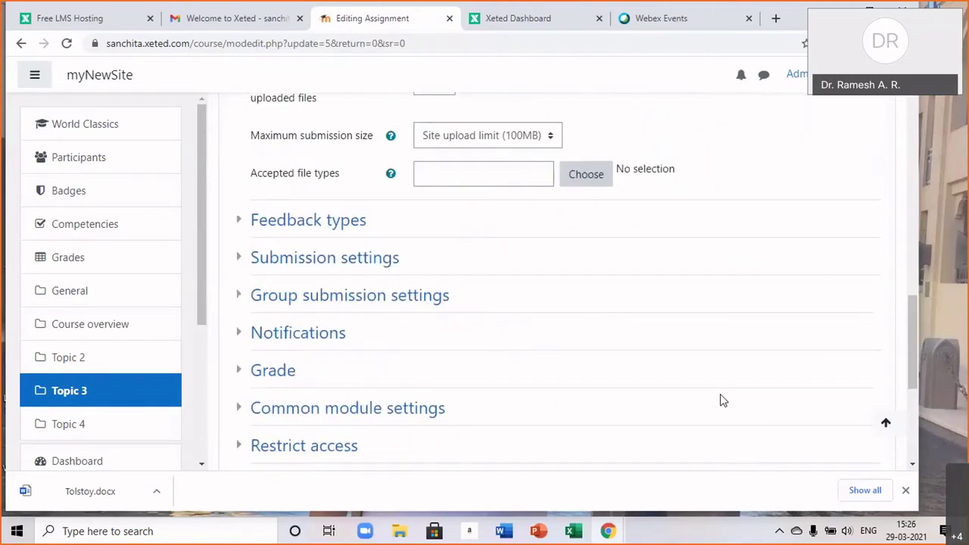
scroll(721, 400, up, 1)
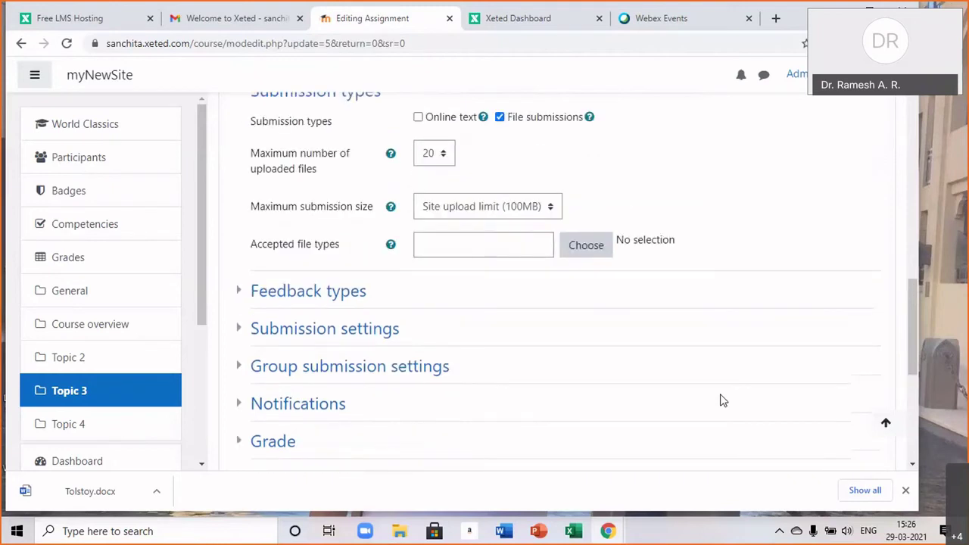
scroll(721, 400, up, 1)
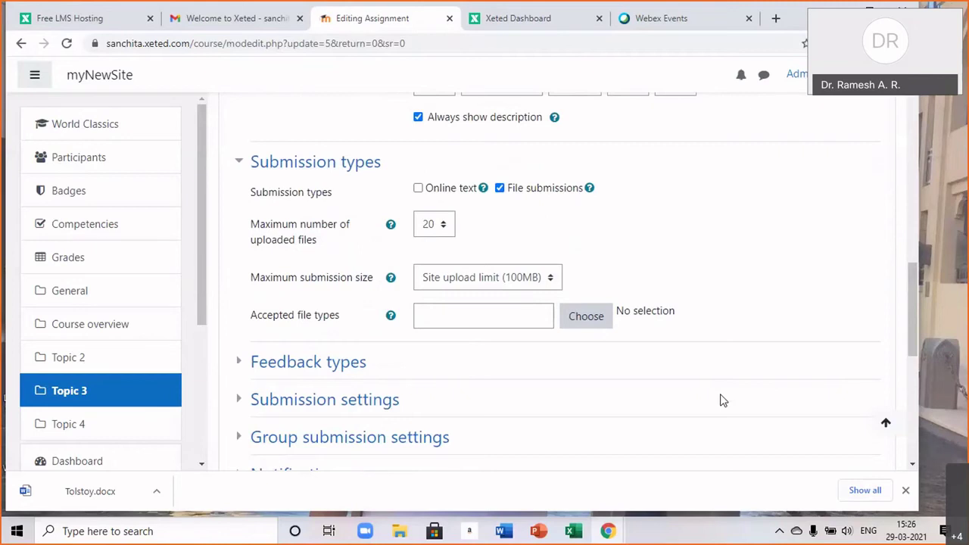
click(421, 189)
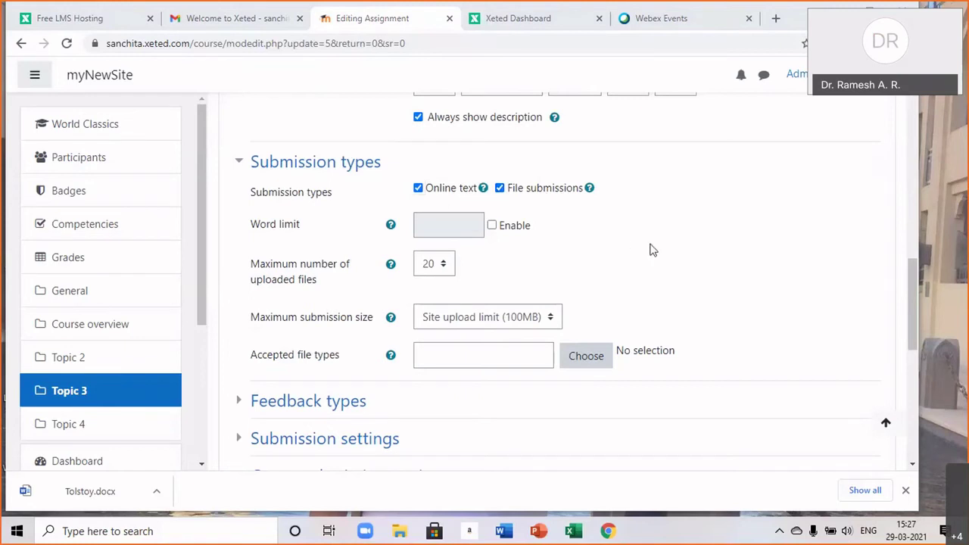
click(500, 187)
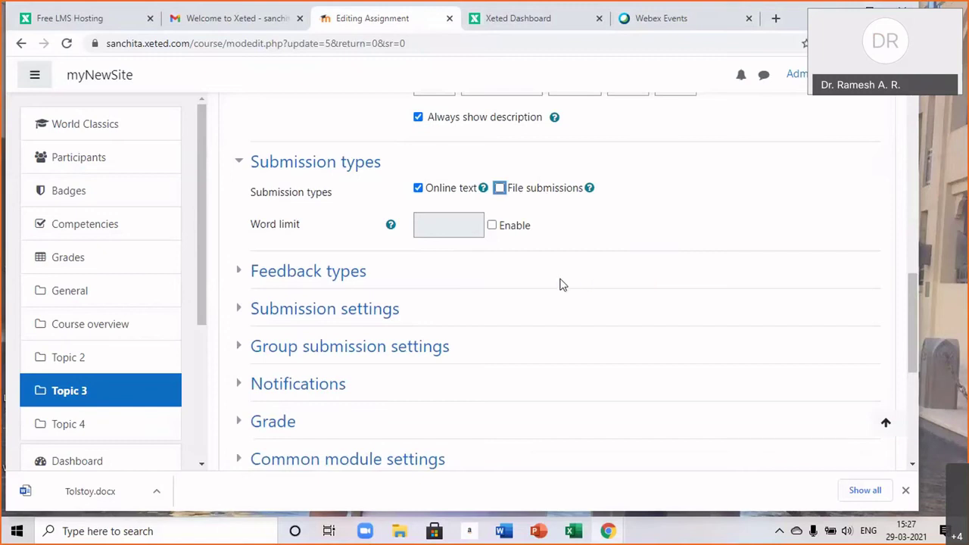
click(493, 225)
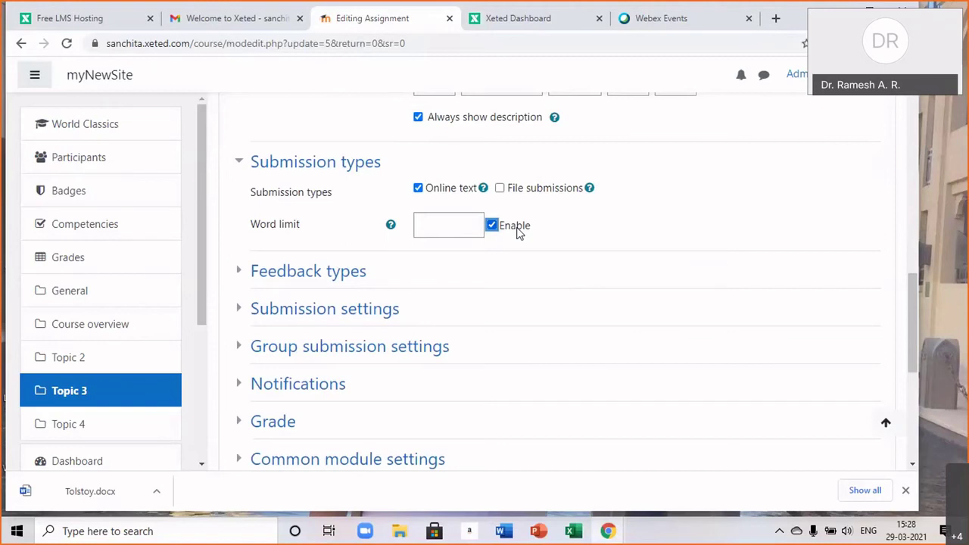
click(445, 226)
text(500)
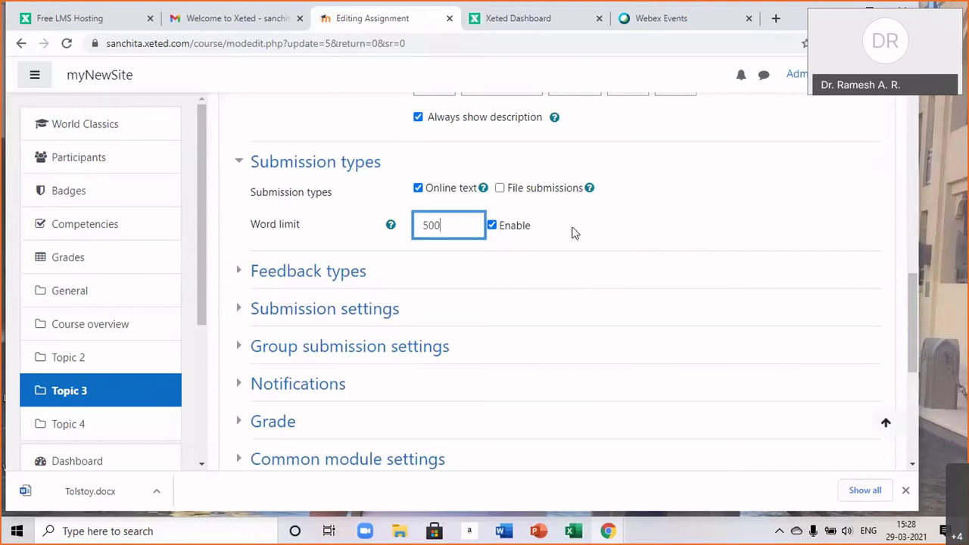
Allow file submissions alongside online text and set the maximum number of uploaded files to 2.
click(500, 189)
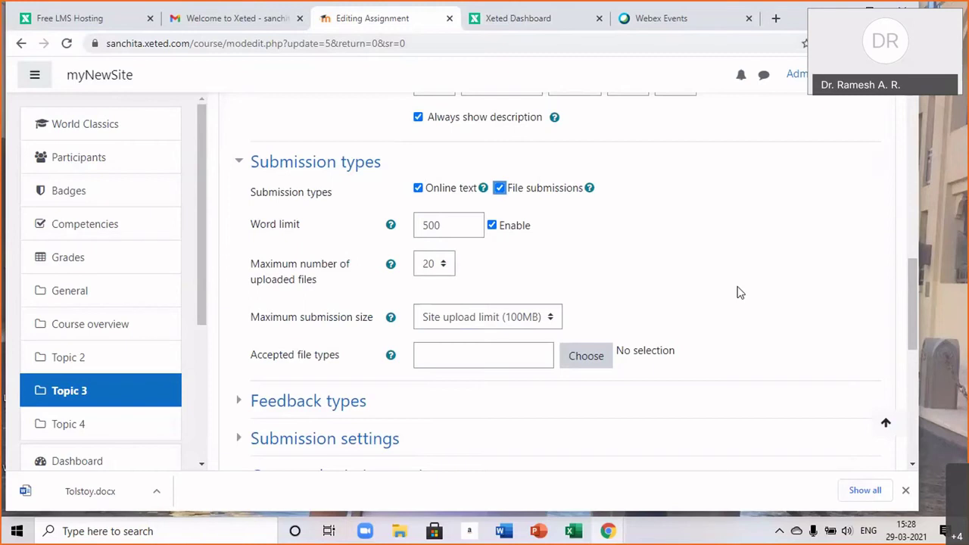
click(445, 265)
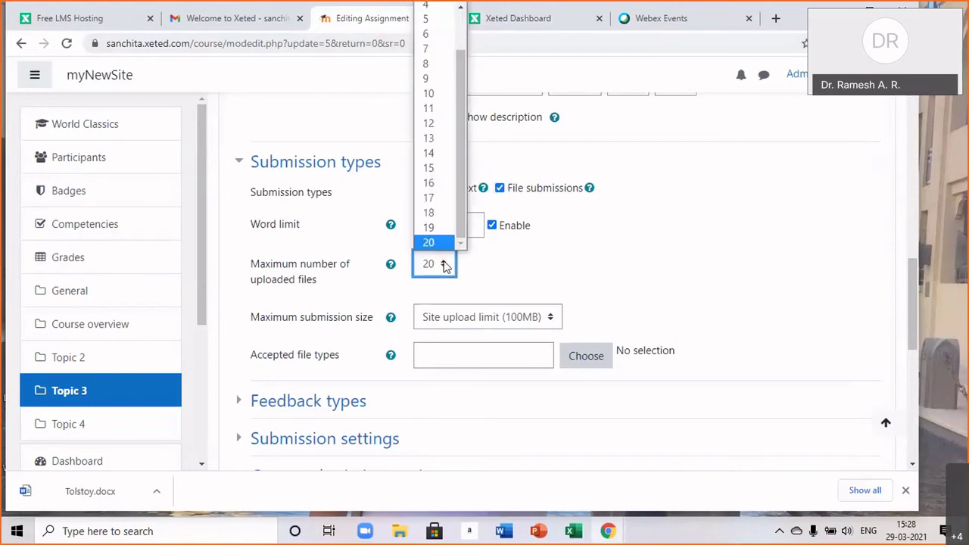
scroll(450, 113, up, 2)
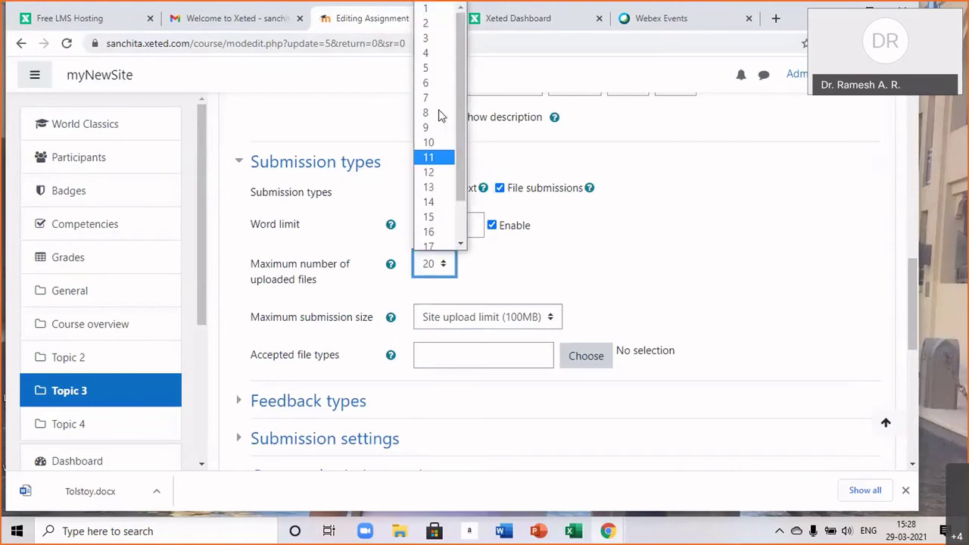
click(436, 25)
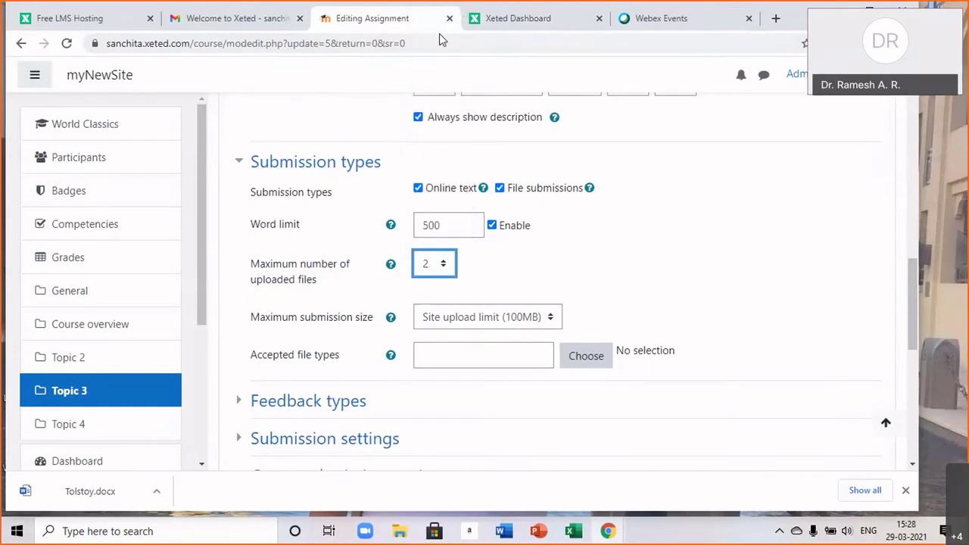
click(444, 265)
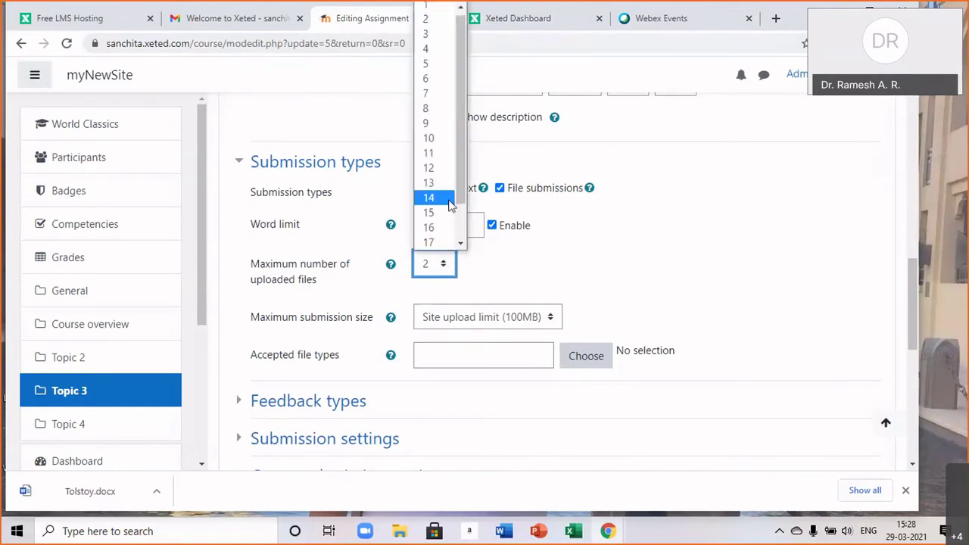
scroll(435, 114, up, 1)
click(434, 25)
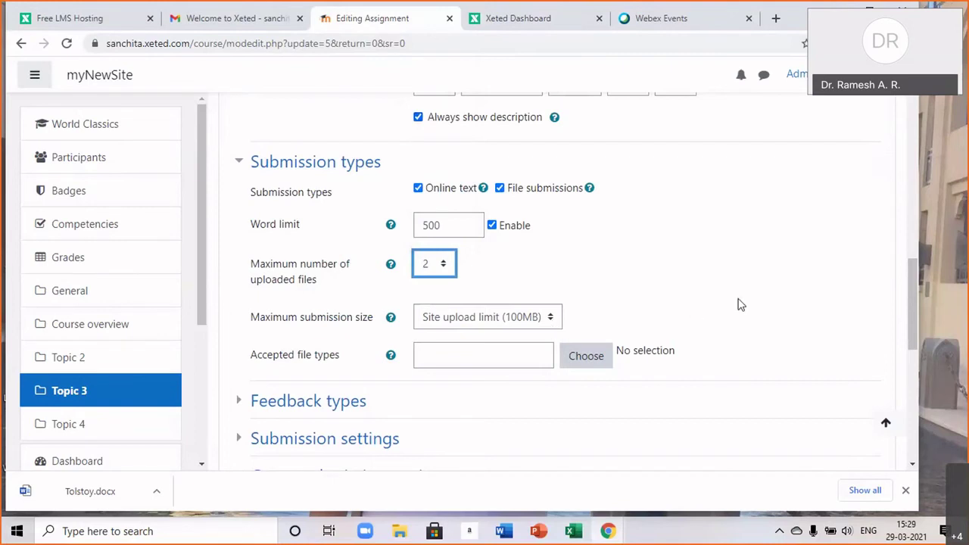
Set the maximum submission size for uploaded files to 5MB.
scroll(738, 304, down, 2)
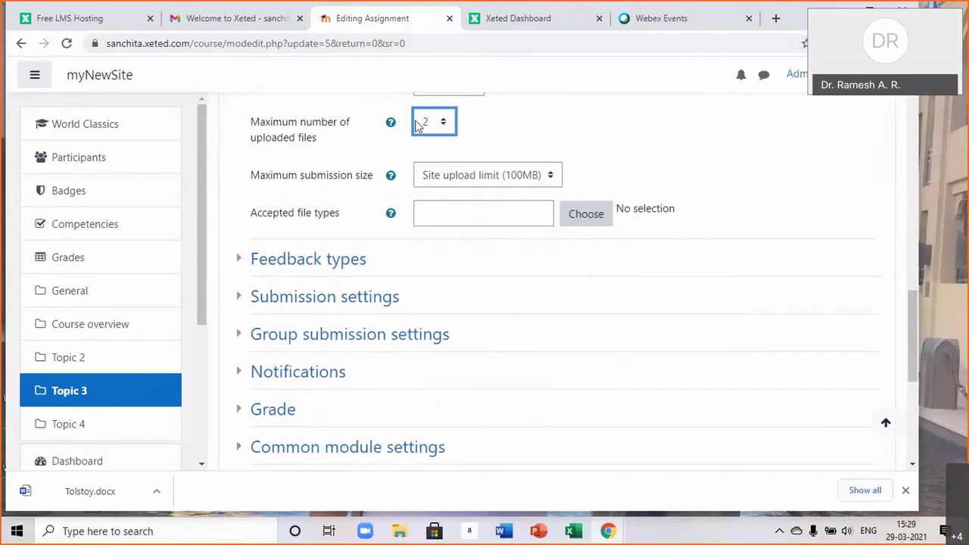
click(552, 179)
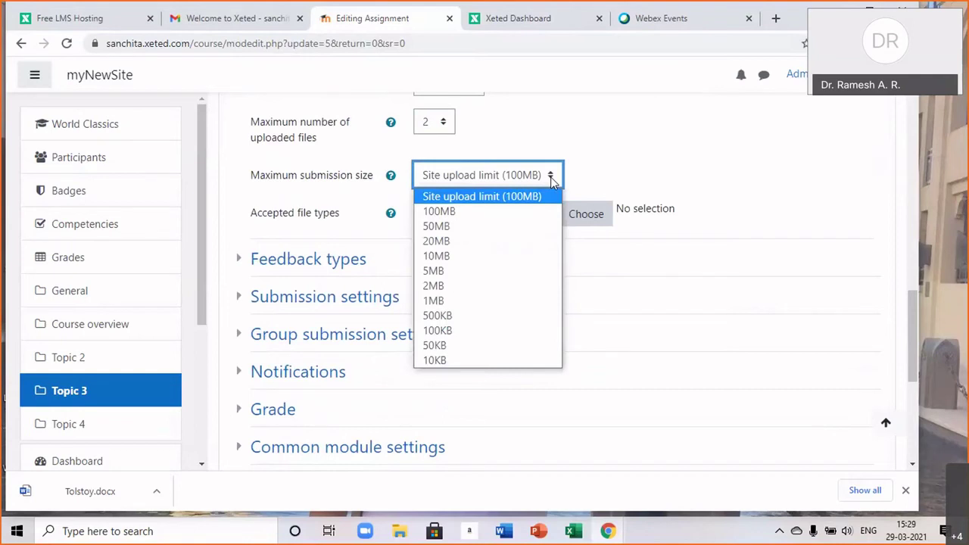
key(Down)
key(Down)
key(Down)
key(Down)
key(Down)
key(Down)
key(Down)
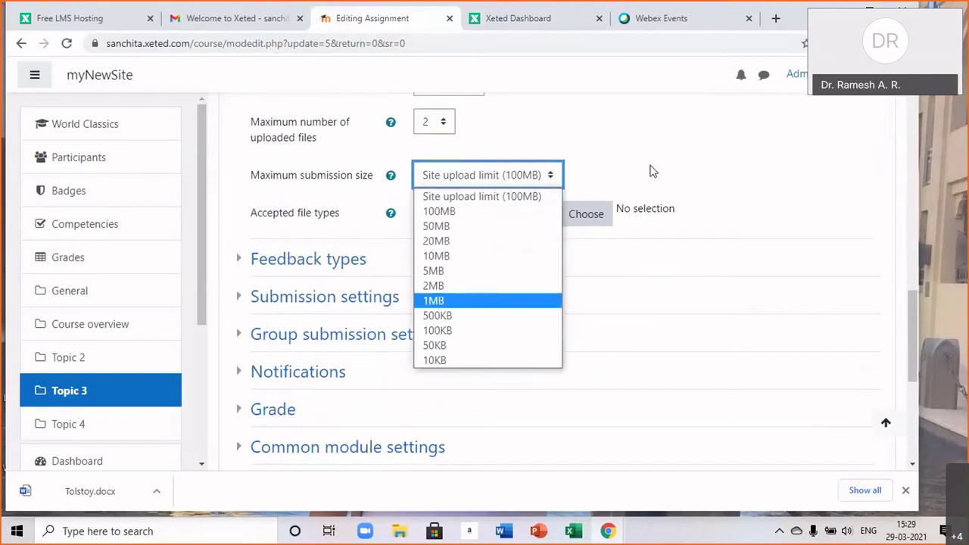
click(482, 272)
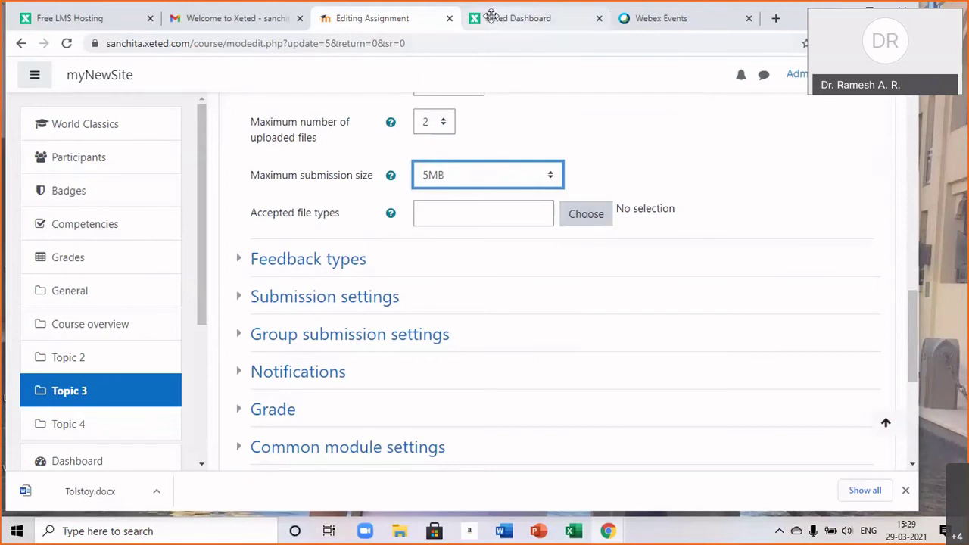
Open the accepted file types selection for the assignment's file submissions and include the Document files category.
click(583, 223)
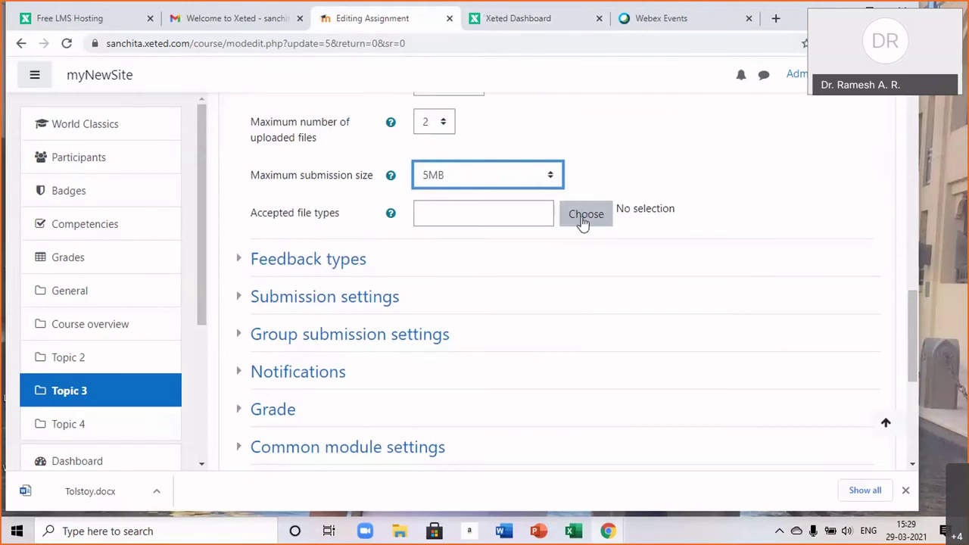
click(583, 223)
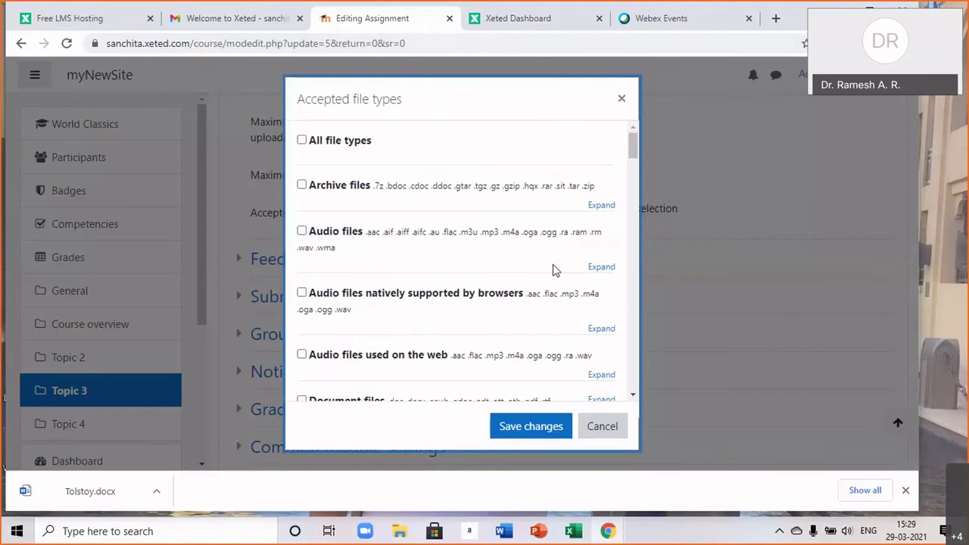
scroll(552, 271, down, 1)
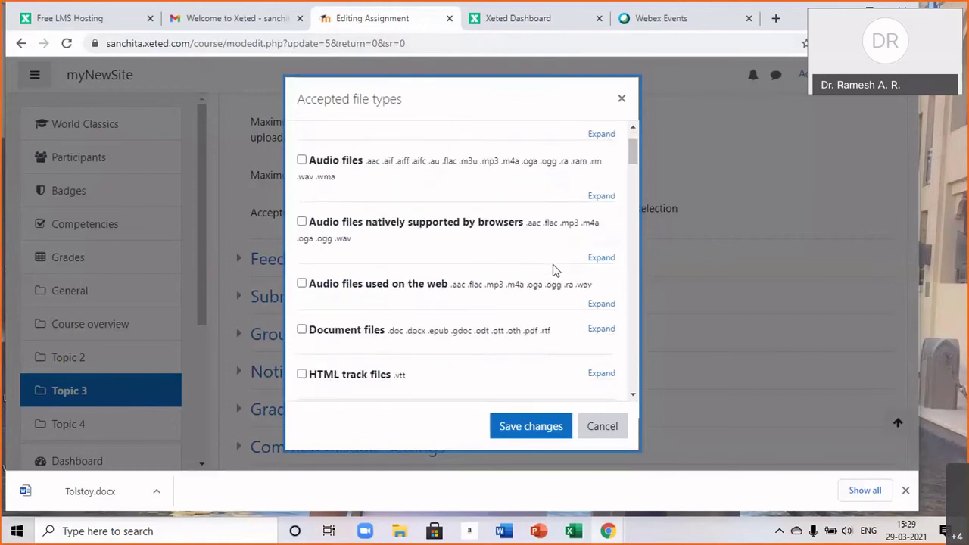
scroll(552, 270, up, 1)
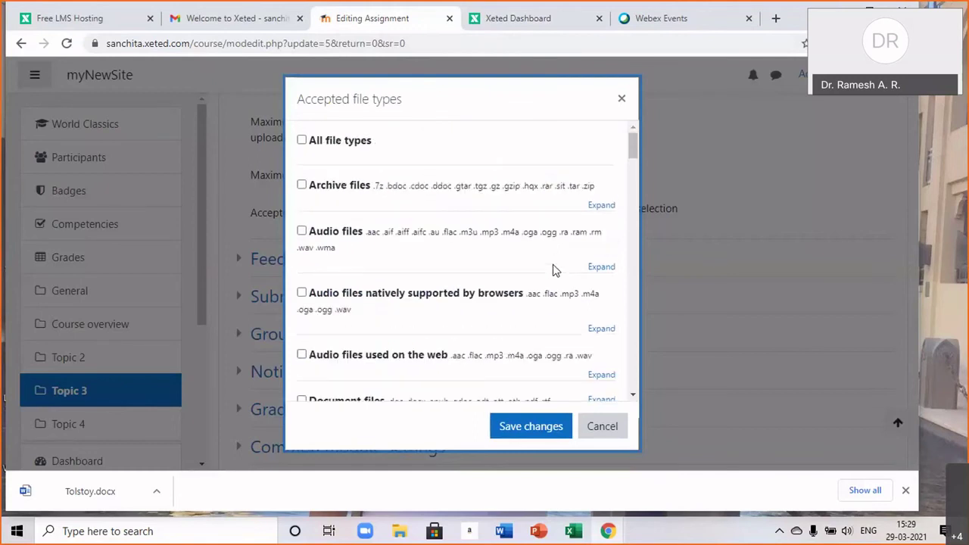
scroll(552, 270, down, 1)
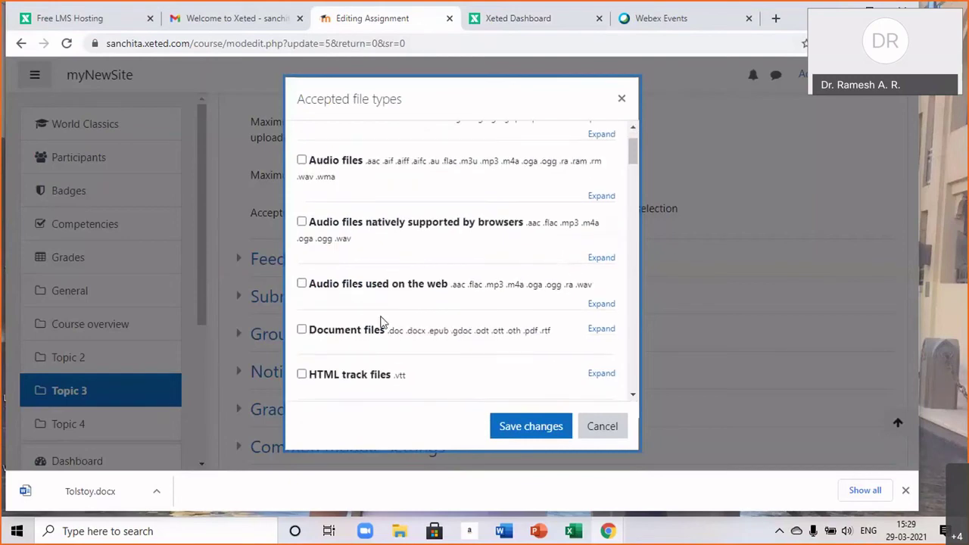
click(301, 330)
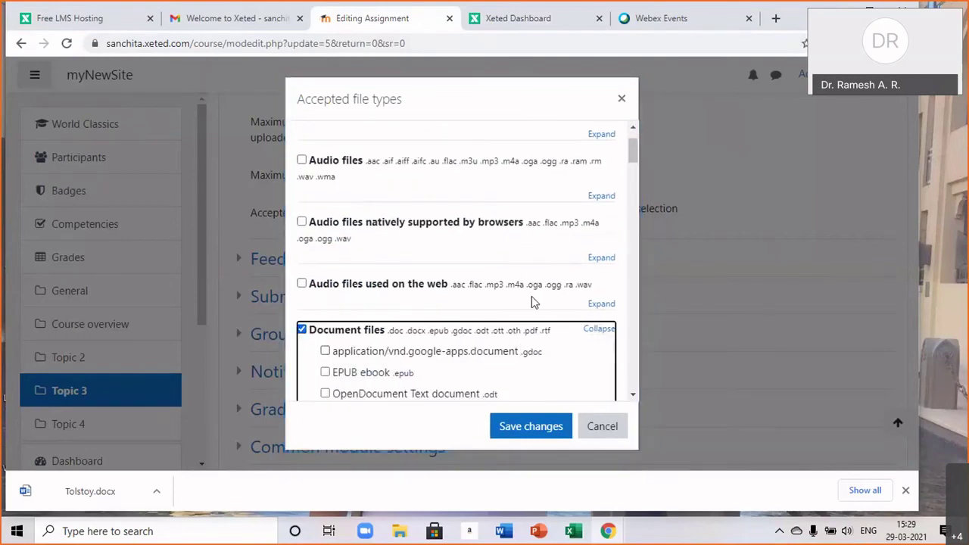
Add Word document (.doc) from the Document files list to the accepted file types.
scroll(532, 296, down, 1)
scroll(539, 307, down, 1)
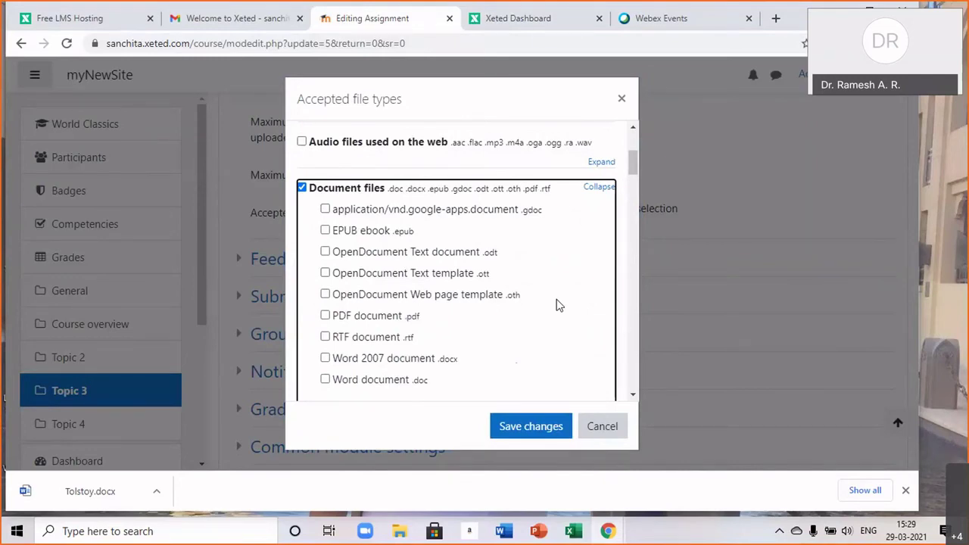
scroll(556, 305, down, 1)
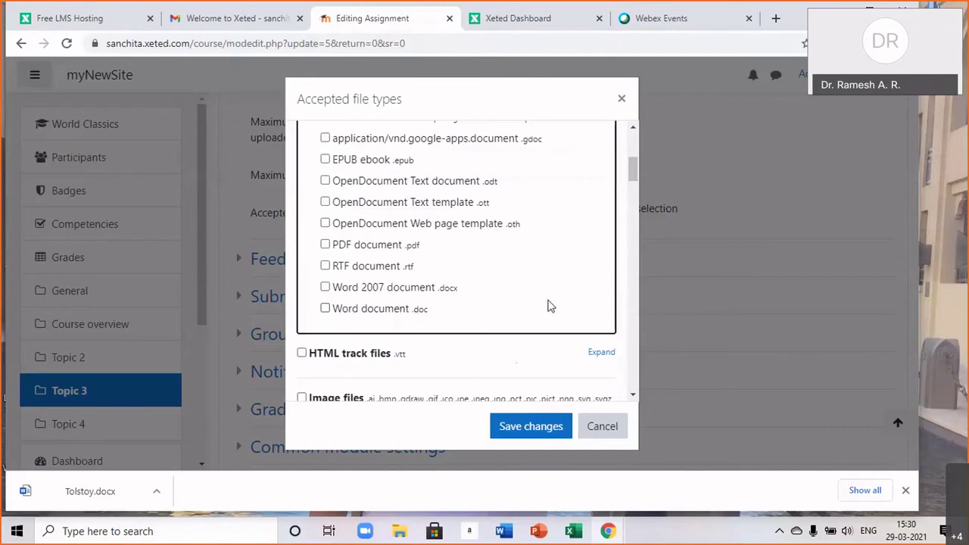
scroll(549, 306, up, 1)
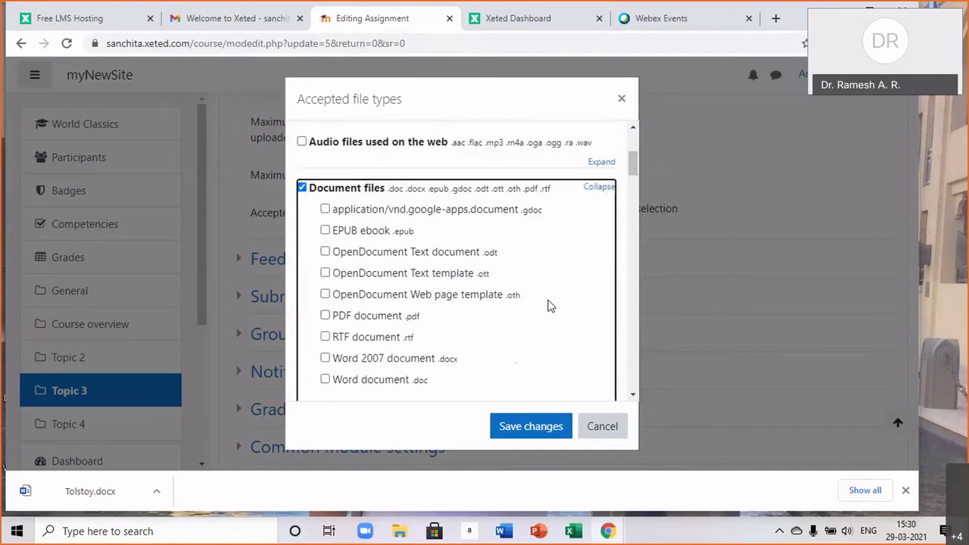
scroll(549, 306, down, 1)
scroll(549, 306, up, 1)
scroll(551, 306, down, 1)
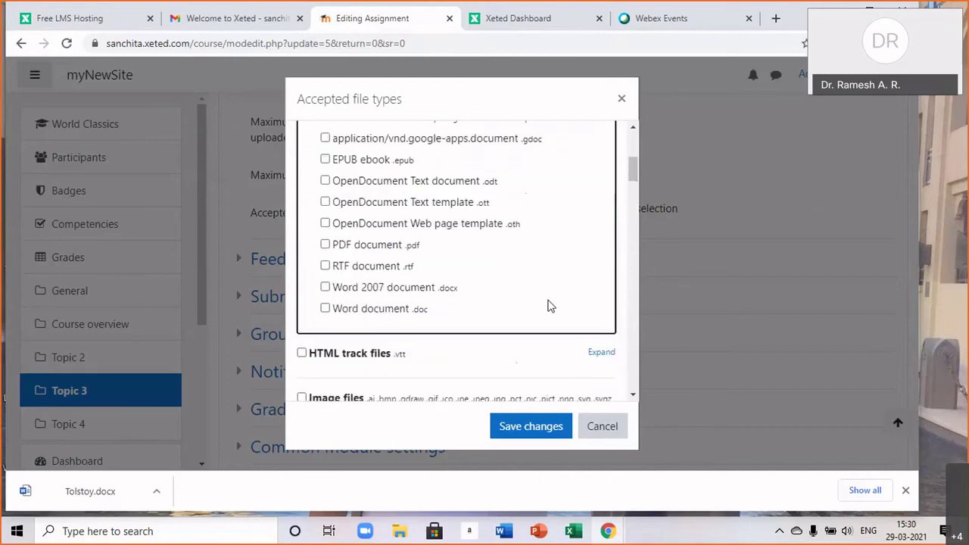
click(325, 309)
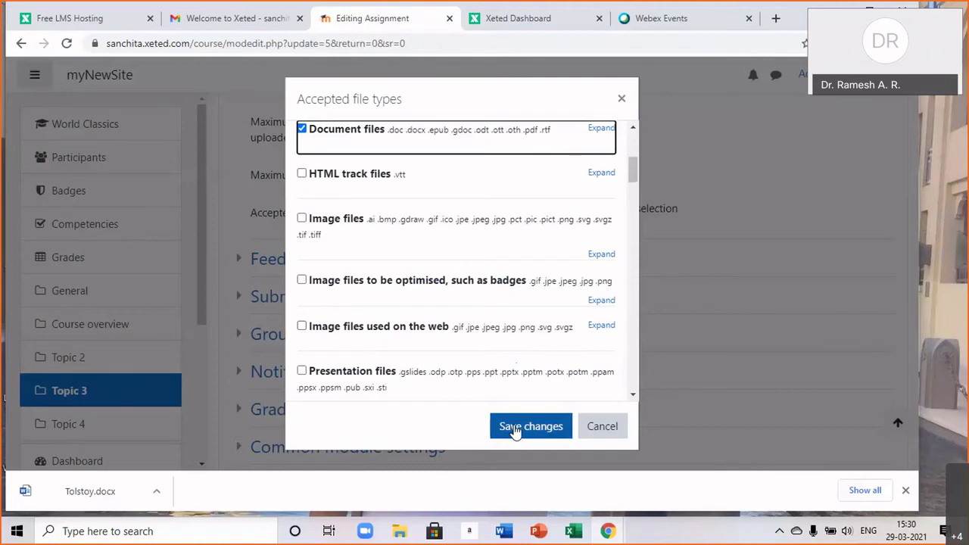
Deselect the overall Document files category and add Word 2007 document (.docx) as an accepted type.
click(698, 269)
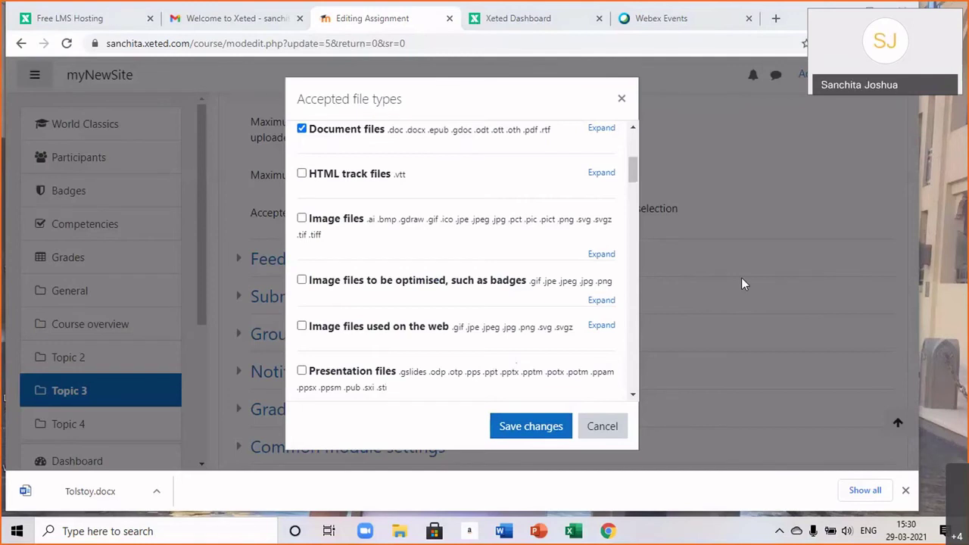
click(356, 133)
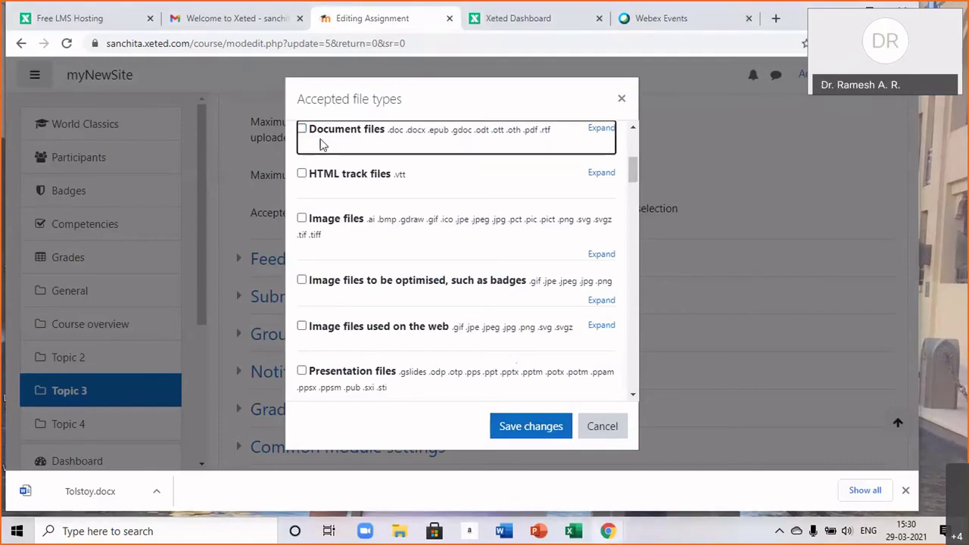
click(335, 144)
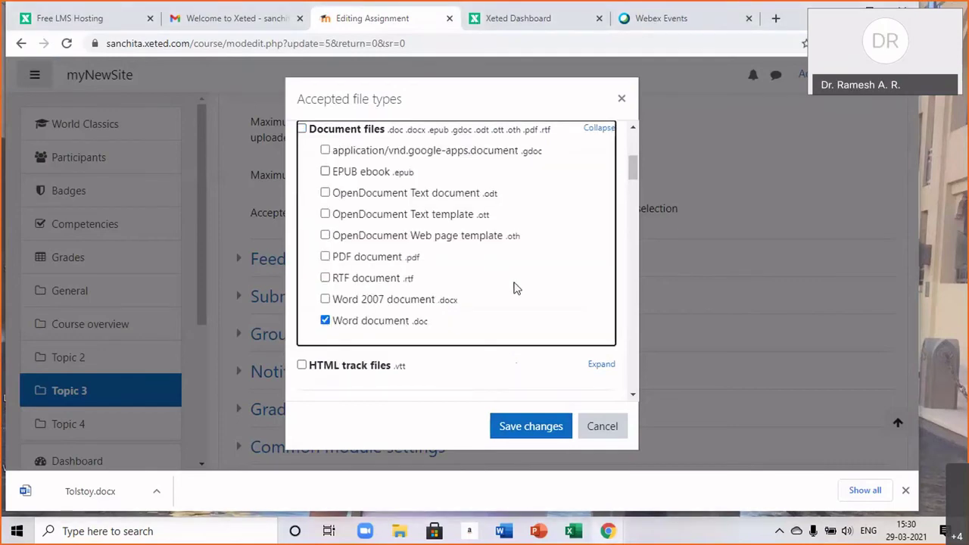
click(326, 301)
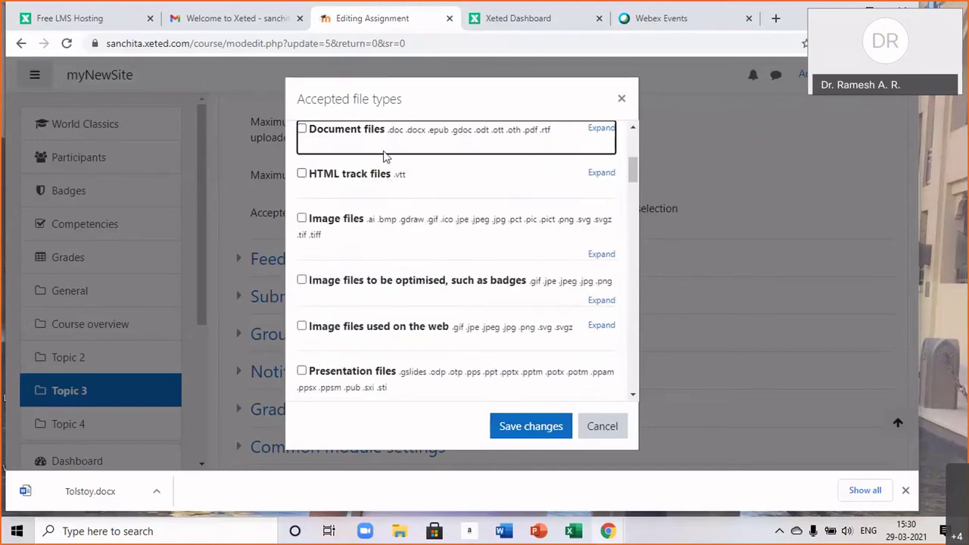
Reselect the Document files category, add PDF document (.pdf), and save the accepted file types.
click(303, 129)
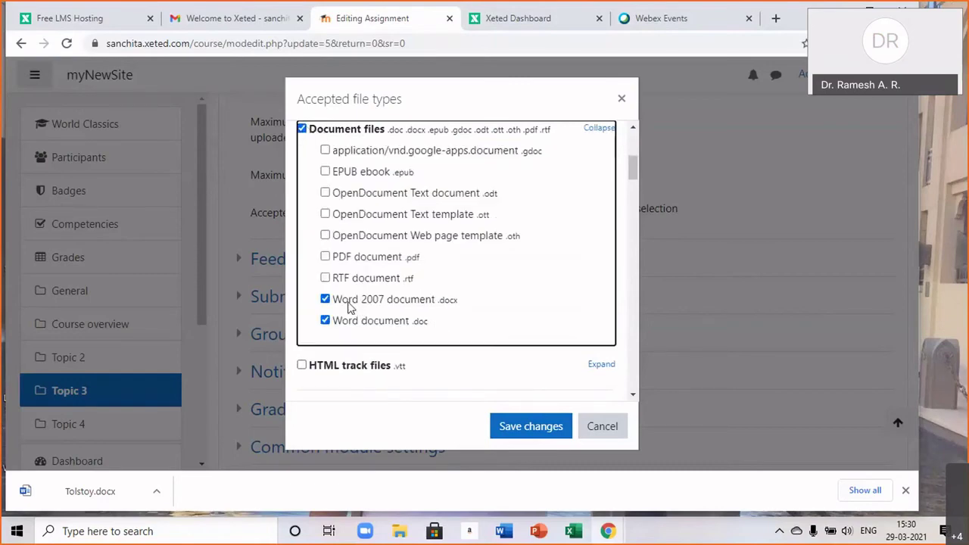
click(325, 257)
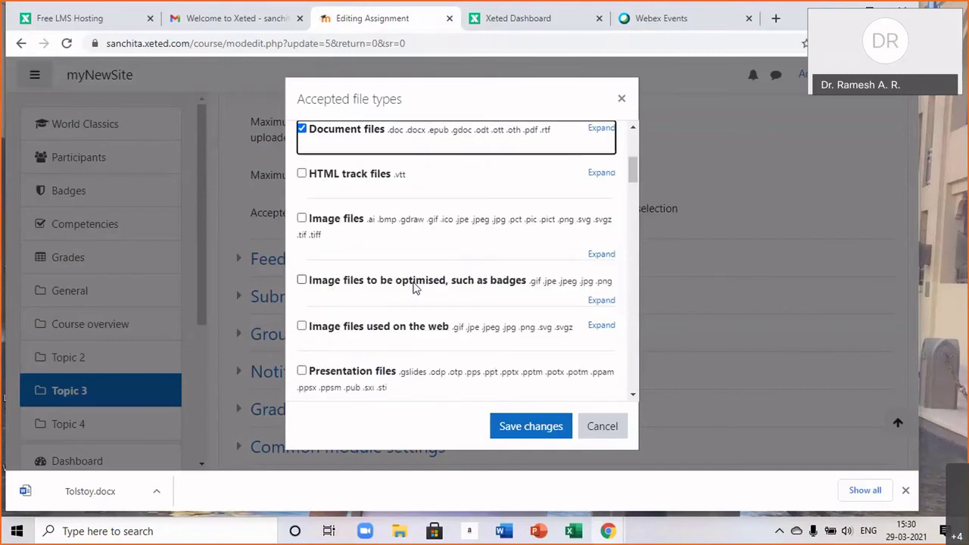
click(435, 145)
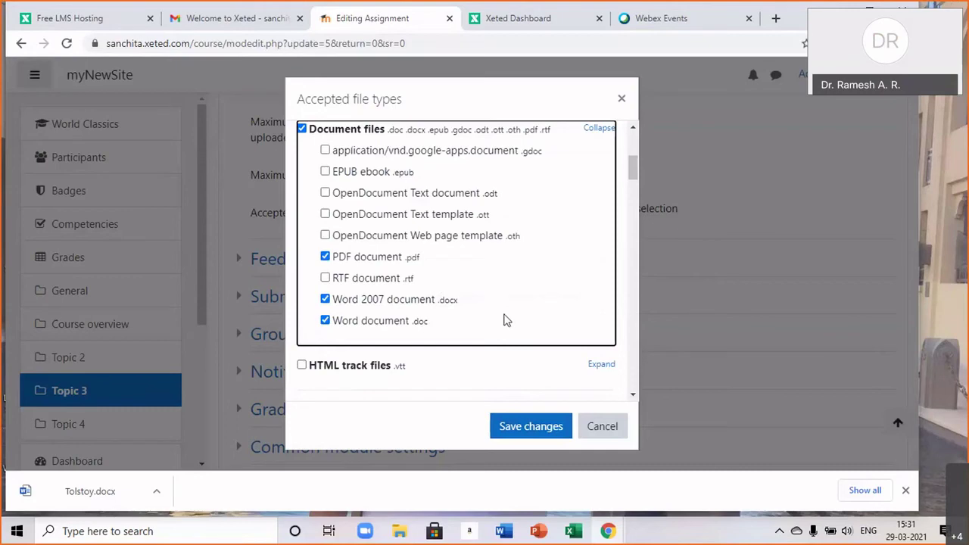
click(524, 428)
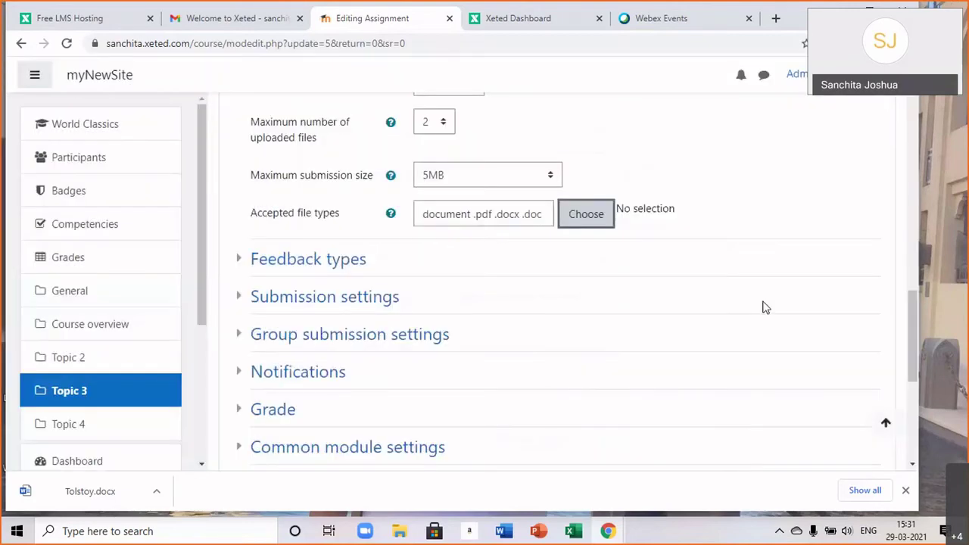
Reopen the accepted file types selection to review the chosen document formats, and close it without changes.
click(594, 241)
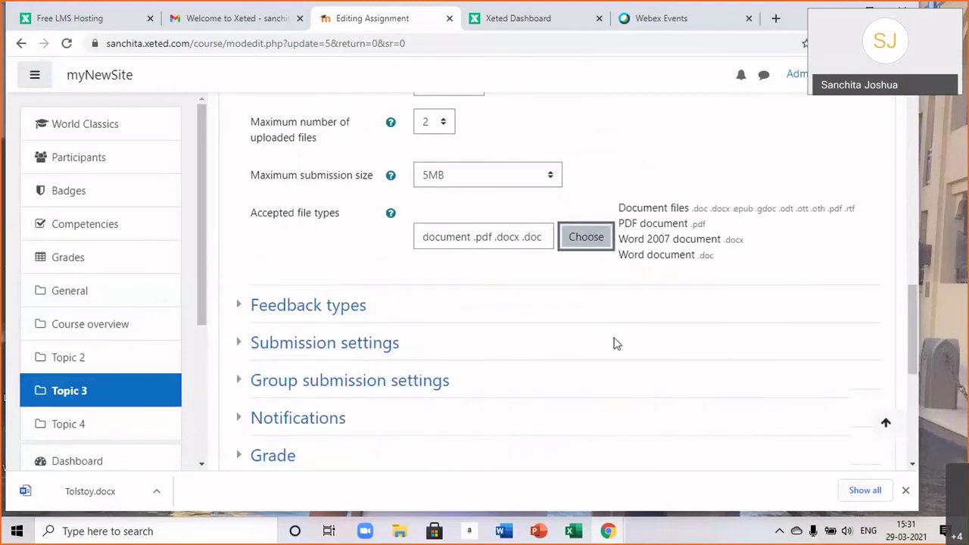
scroll(536, 331, down, 5)
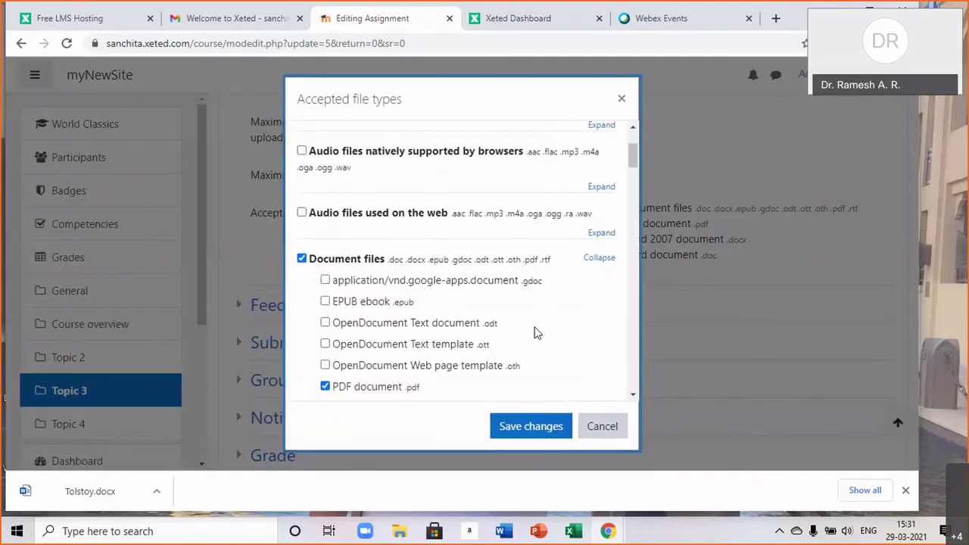
click(622, 99)
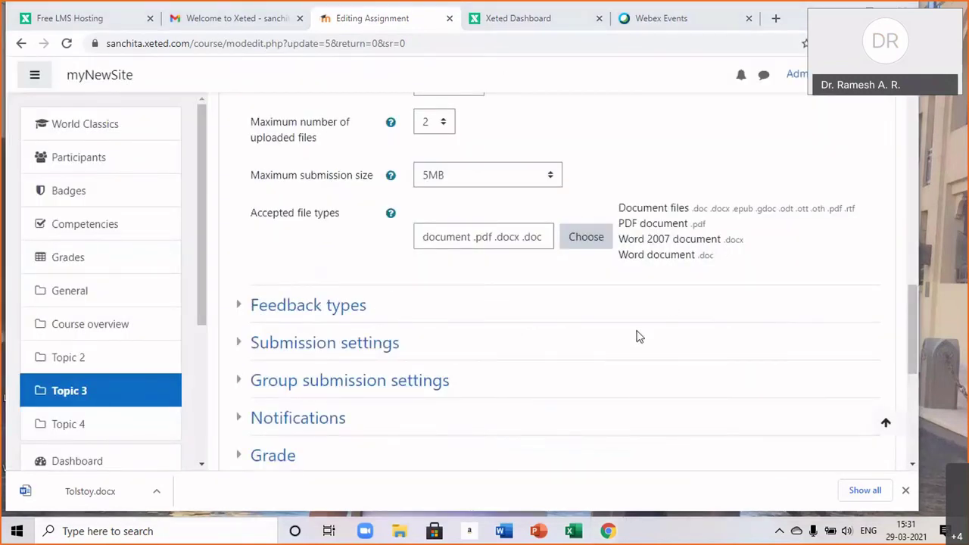
Expand the group submission settings and set Students submit in groups to Yes.
scroll(638, 336, down, 2)
scroll(634, 336, up, 1)
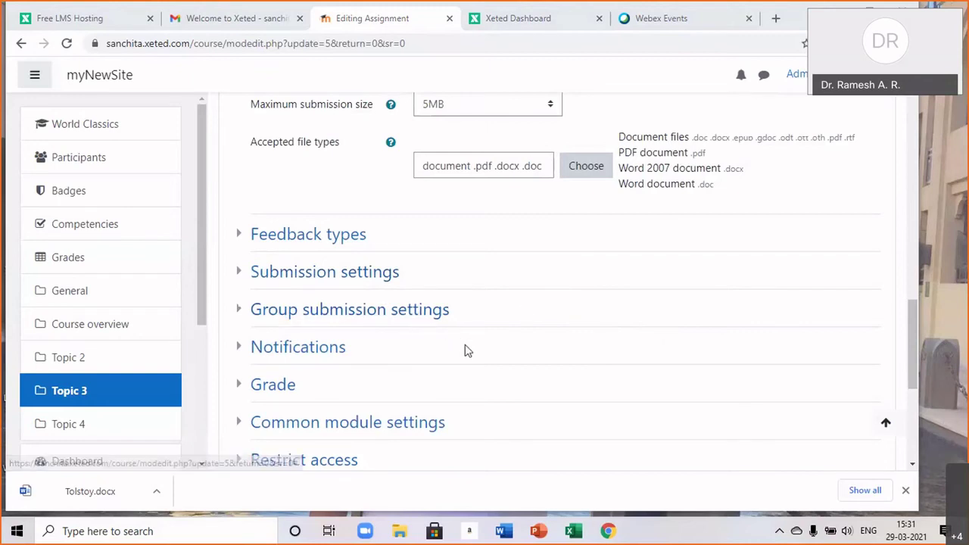
click(371, 317)
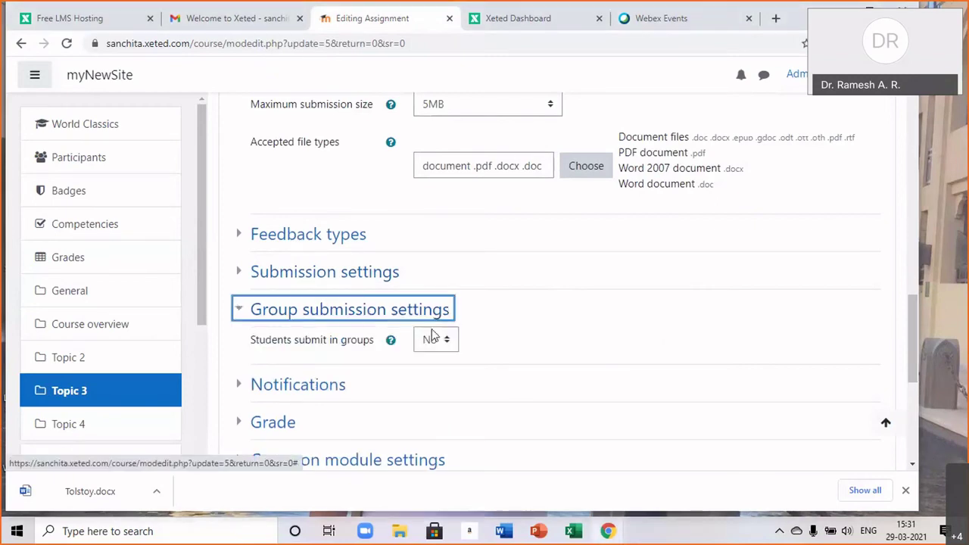
click(447, 342)
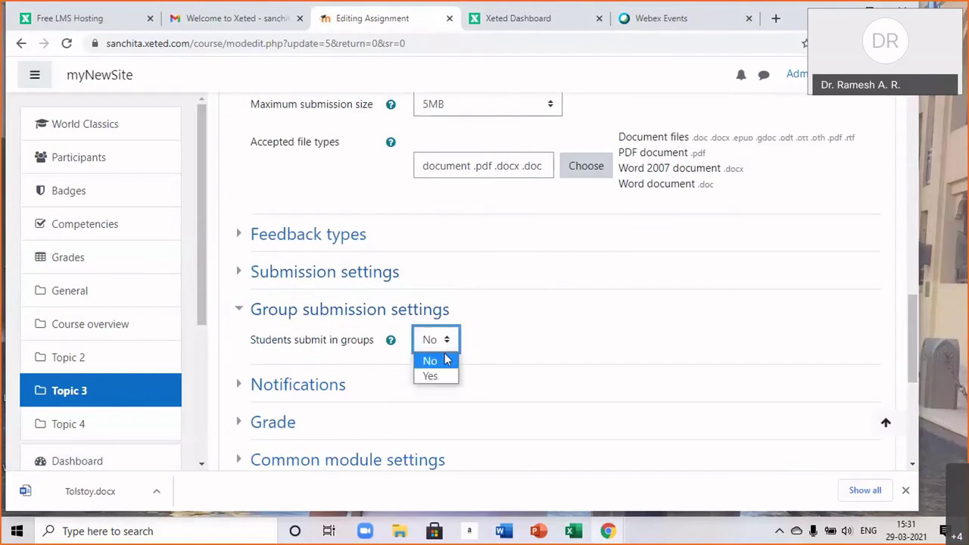
click(431, 375)
scroll(500, 323, down, 2)
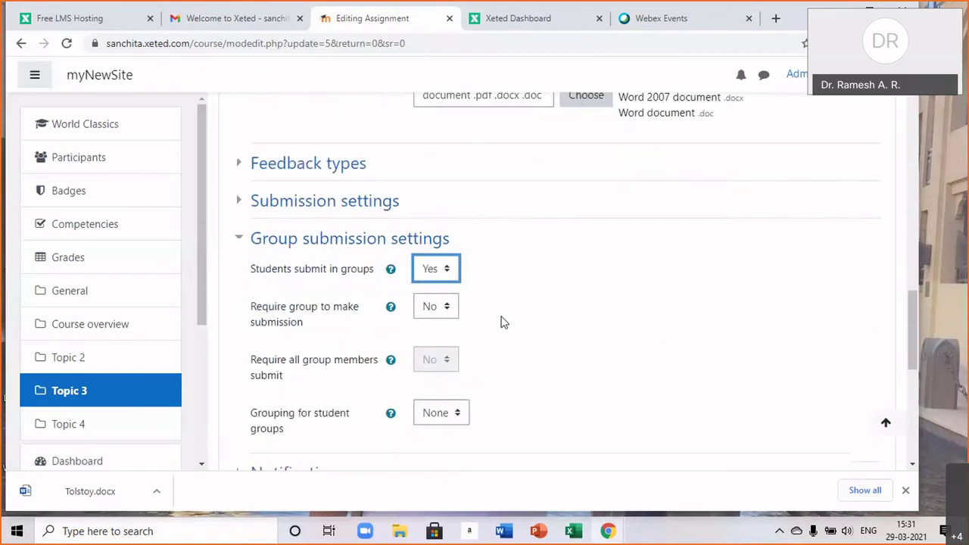
Set Require group to make submission to Yes.
scroll(501, 321, down, 1)
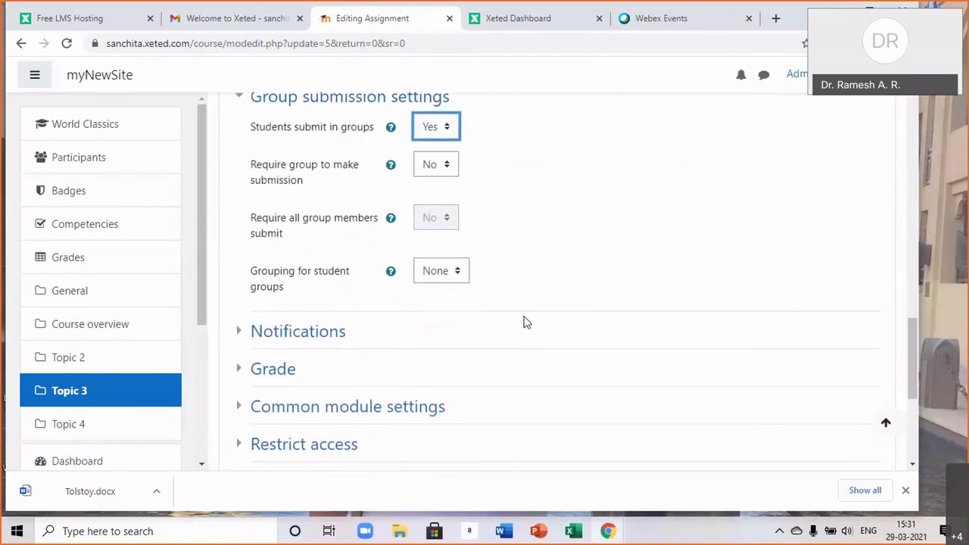
scroll(523, 320, up, 1)
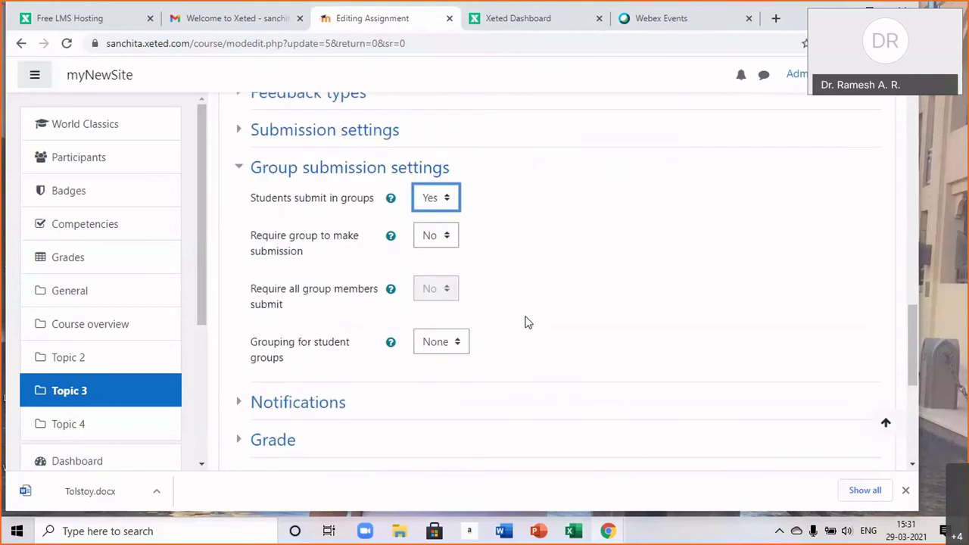
click(449, 237)
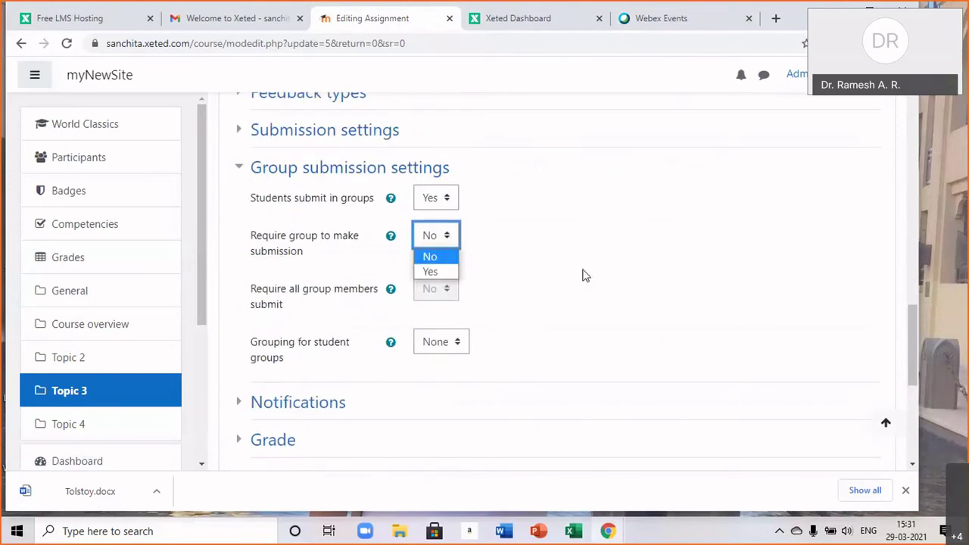
click(442, 271)
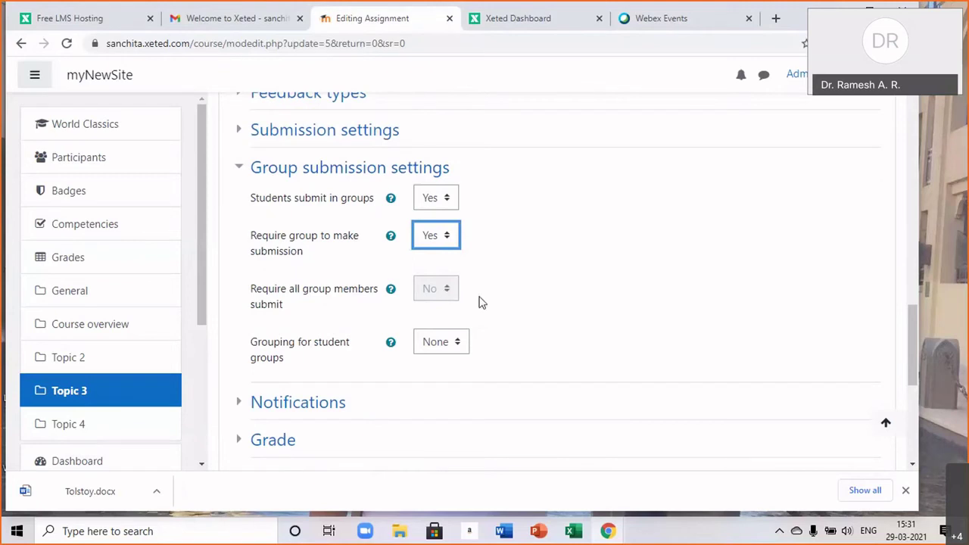
Choose None as the grouping for student groups in the group submission settings.
scroll(487, 303, down, 1)
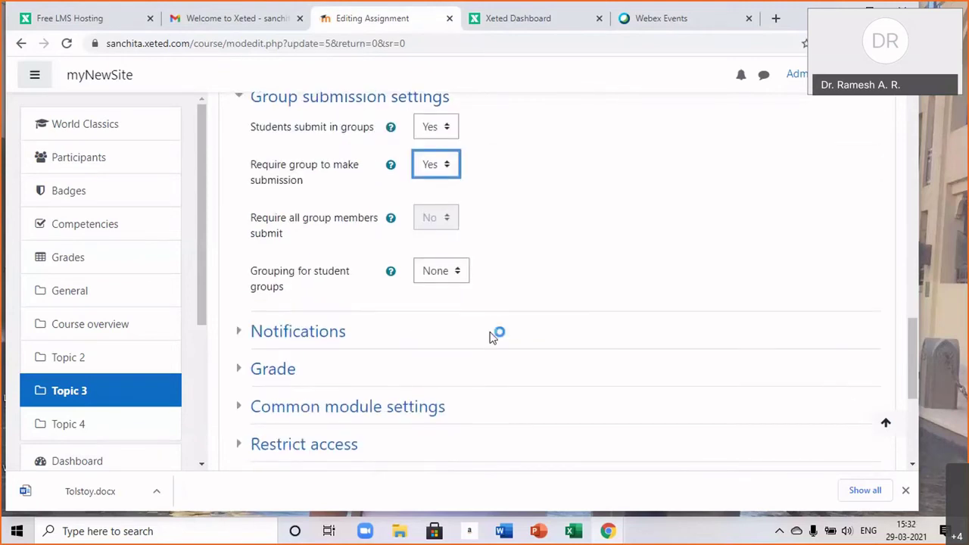
click(458, 272)
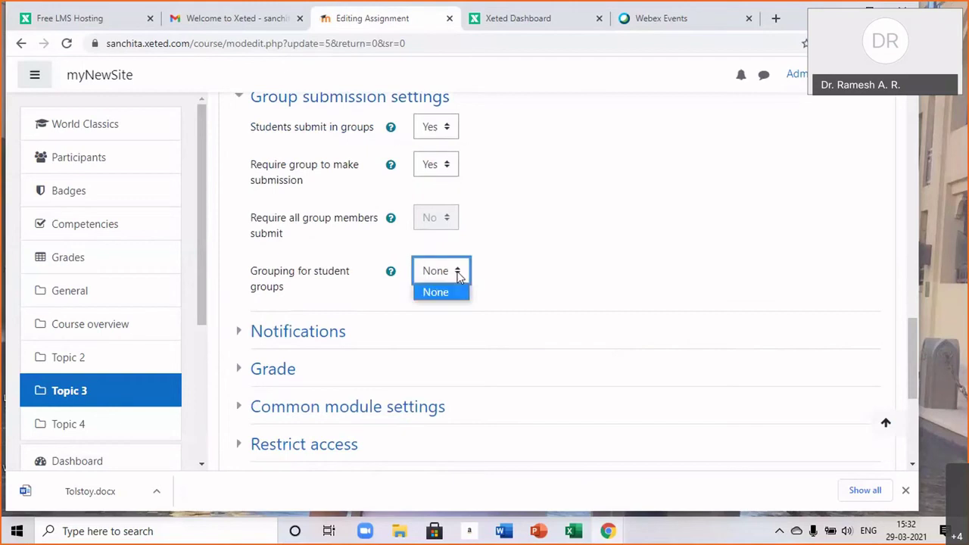
click(442, 291)
scroll(563, 266, up, 1)
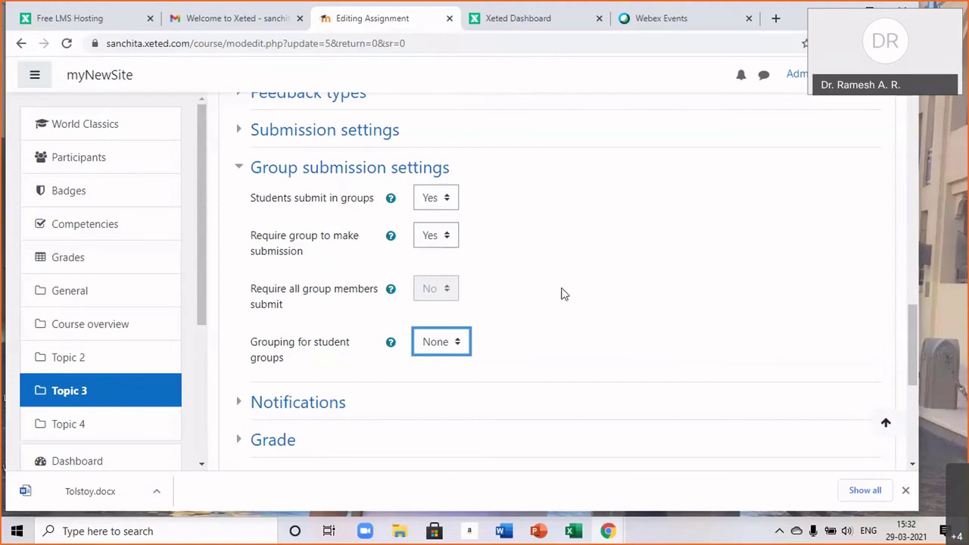
Expand the notification settings and set Notify graders about submissions to Yes.
scroll(561, 292, down, 2)
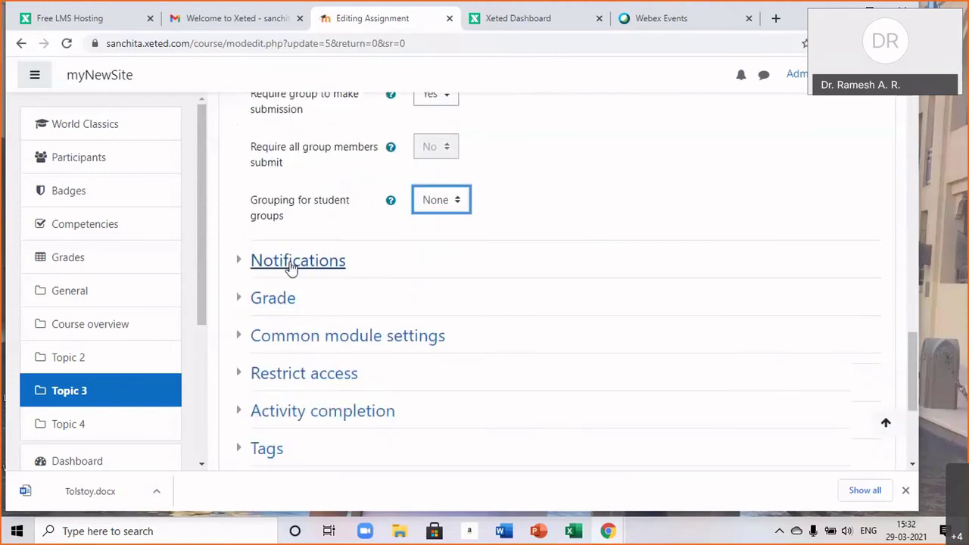
click(290, 265)
scroll(632, 308, down, 1)
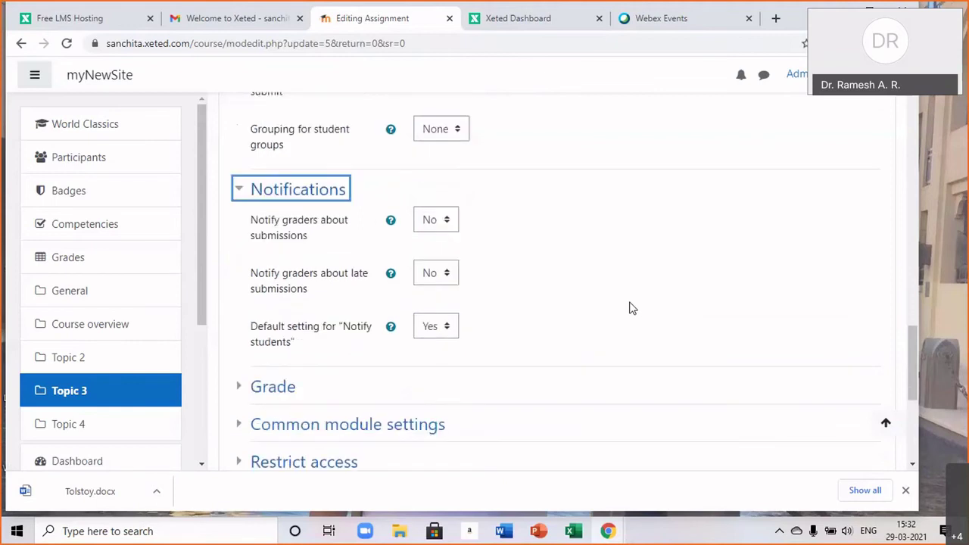
scroll(632, 308, down, 1)
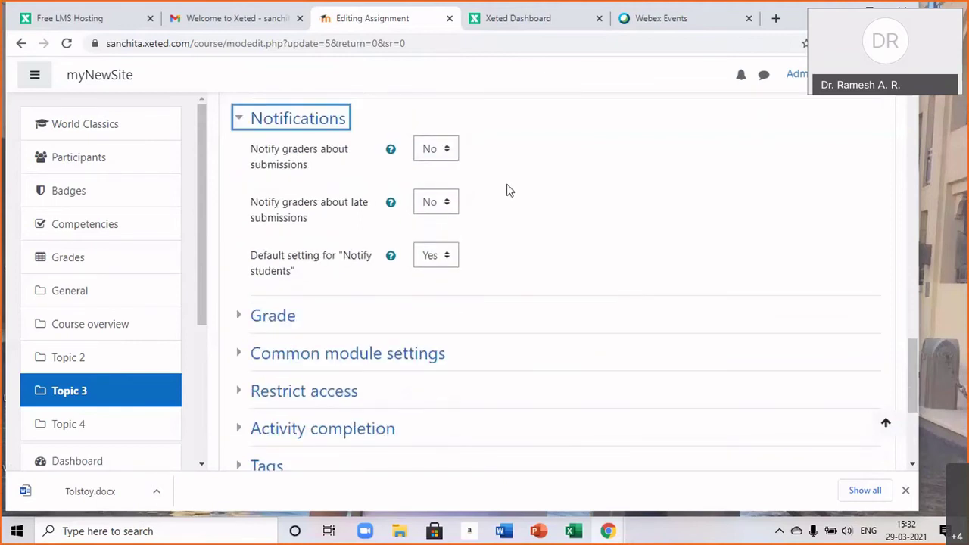
click(445, 150)
click(445, 187)
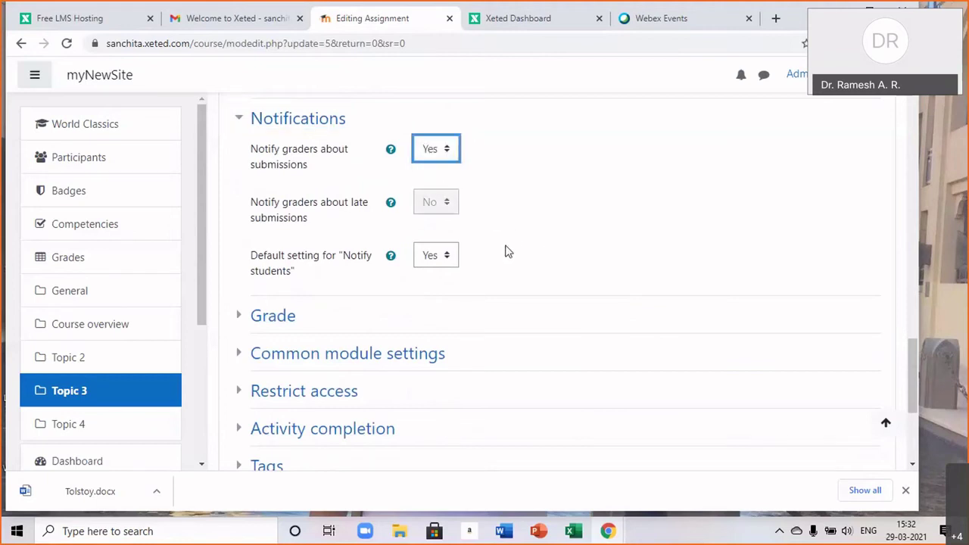
click(435, 208)
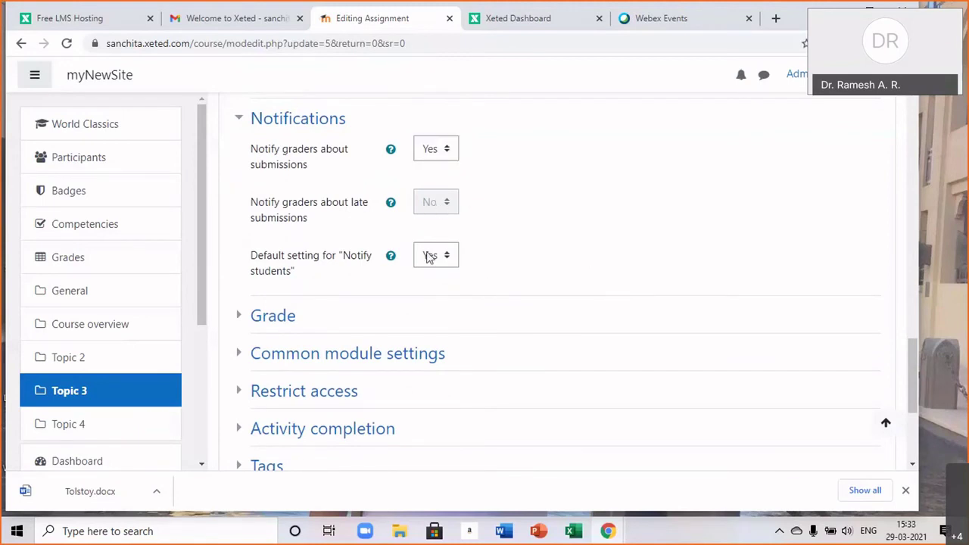
Expand the grade settings of the assignment and choose Point as the grade type.
scroll(570, 275, down, 3)
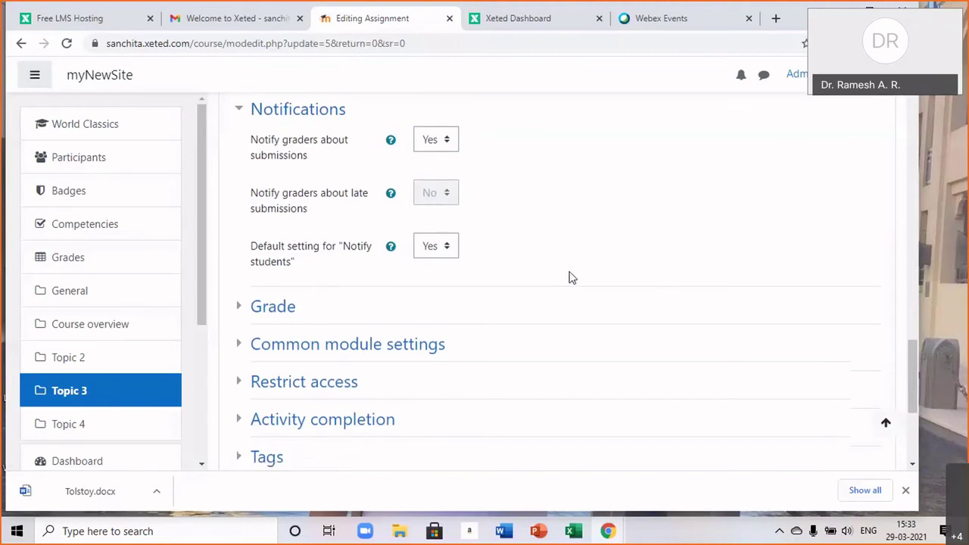
click(269, 173)
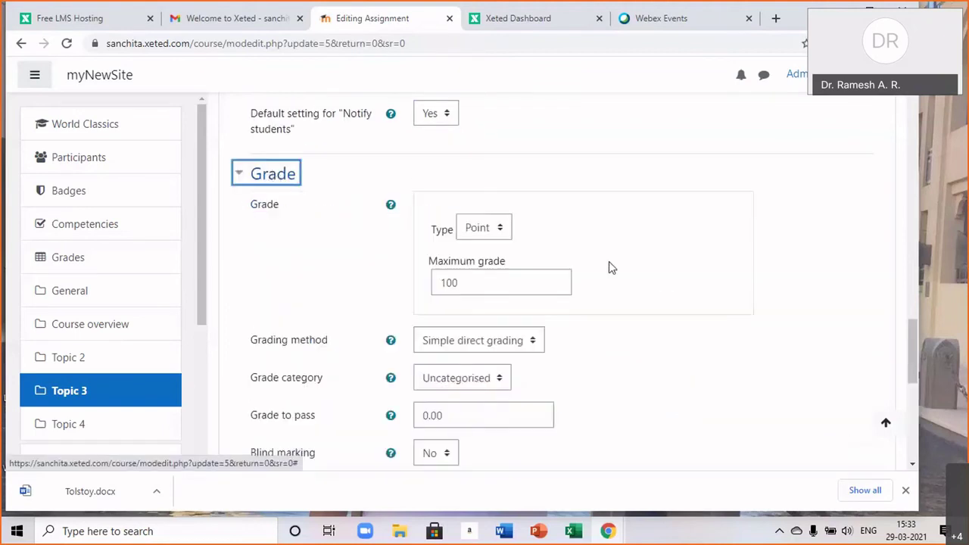
scroll(663, 295, down, 1)
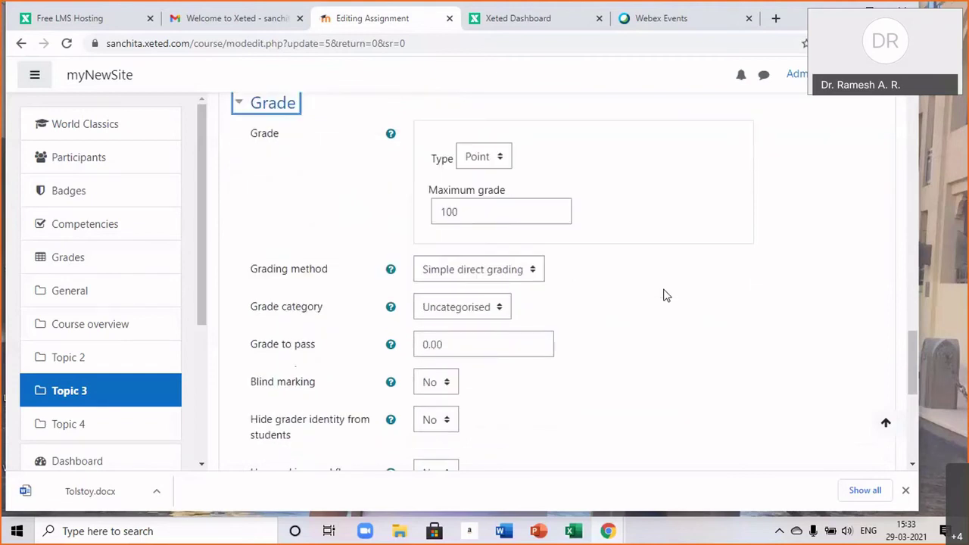
click(494, 221)
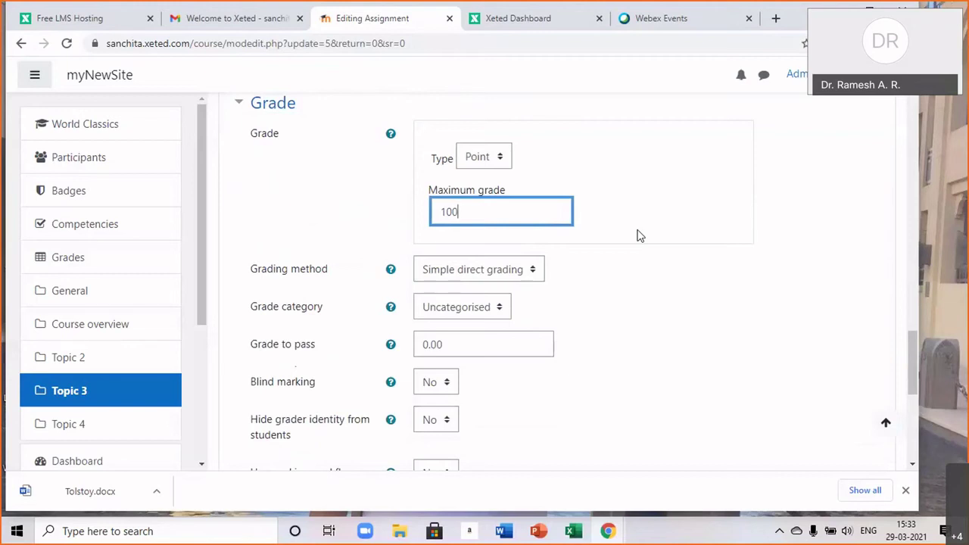
click(502, 157)
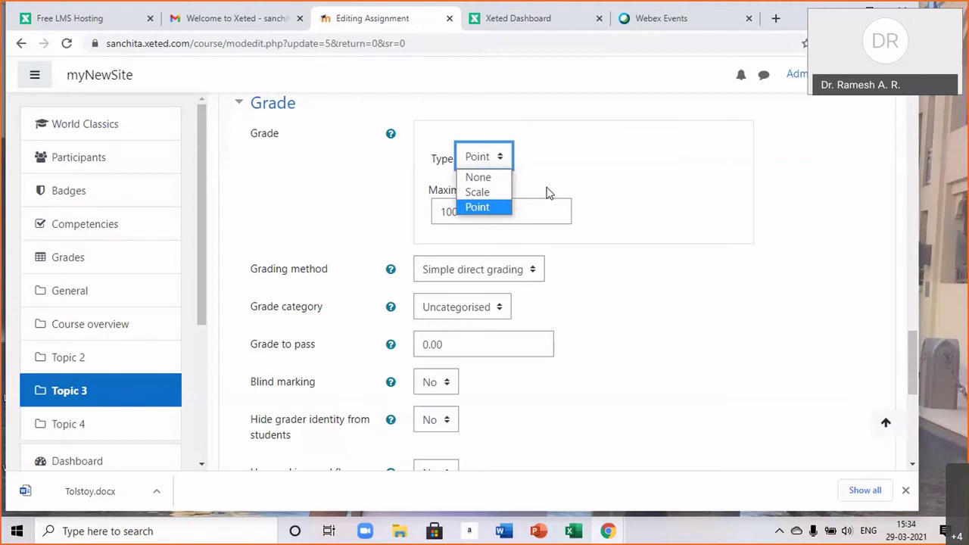
click(477, 206)
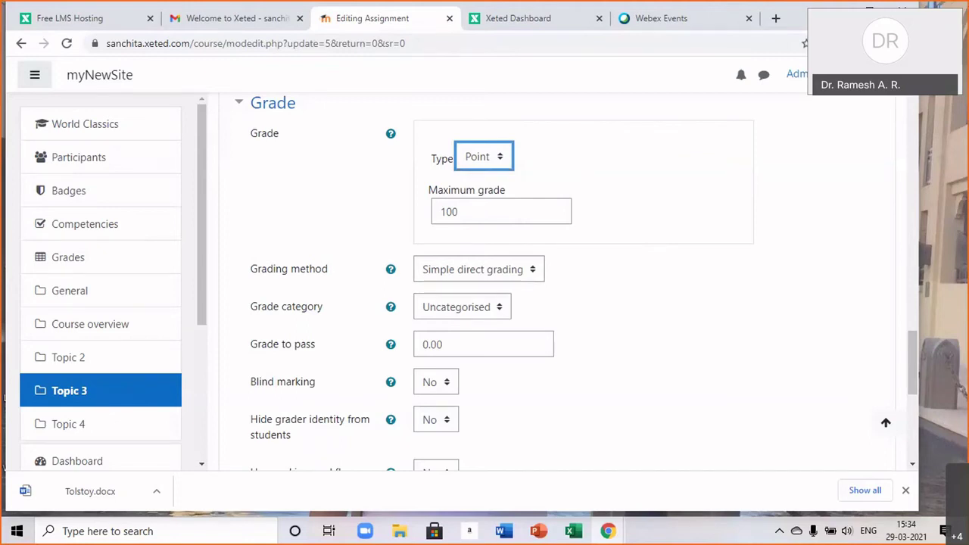
Set the grading method to Rubric and choose Uncategorised as the grade category.
click(532, 271)
scroll(679, 316, down, 1)
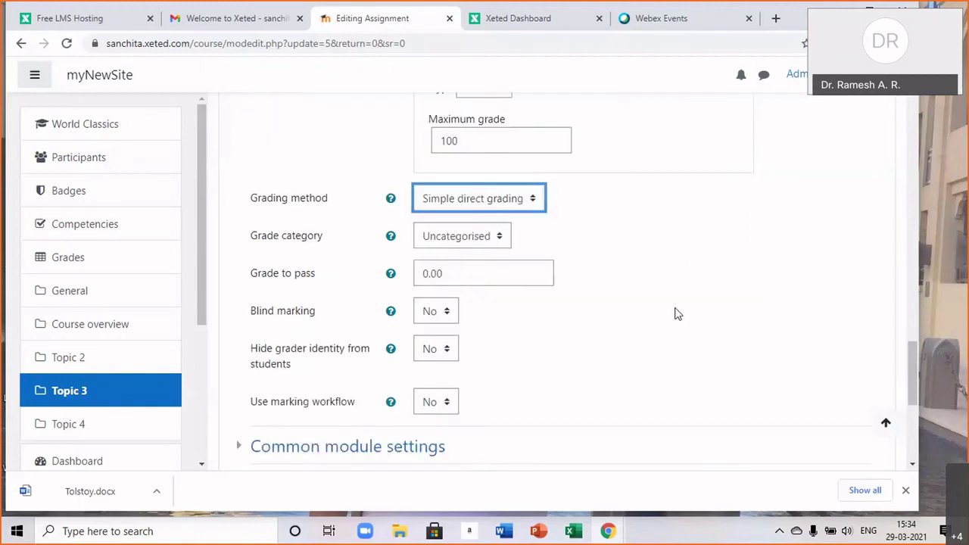
click(533, 201)
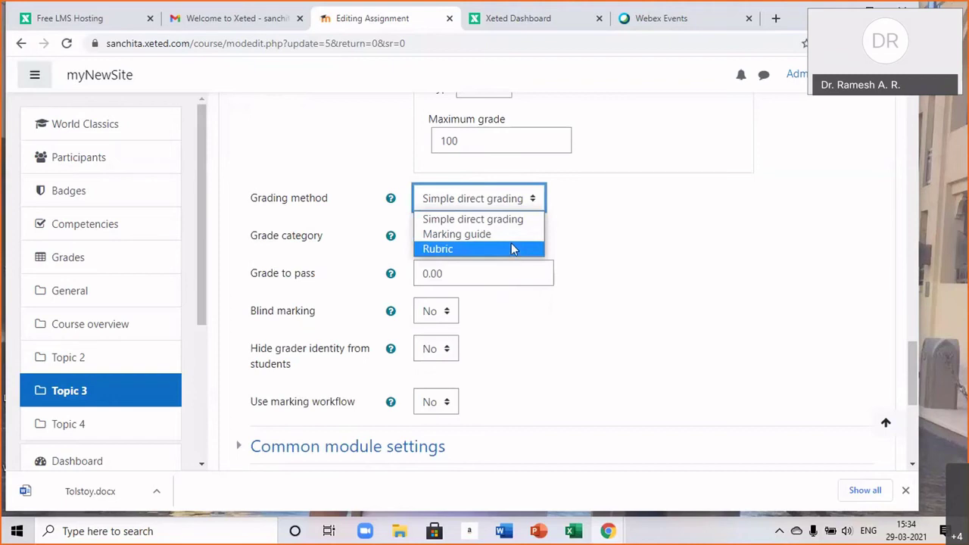
click(485, 249)
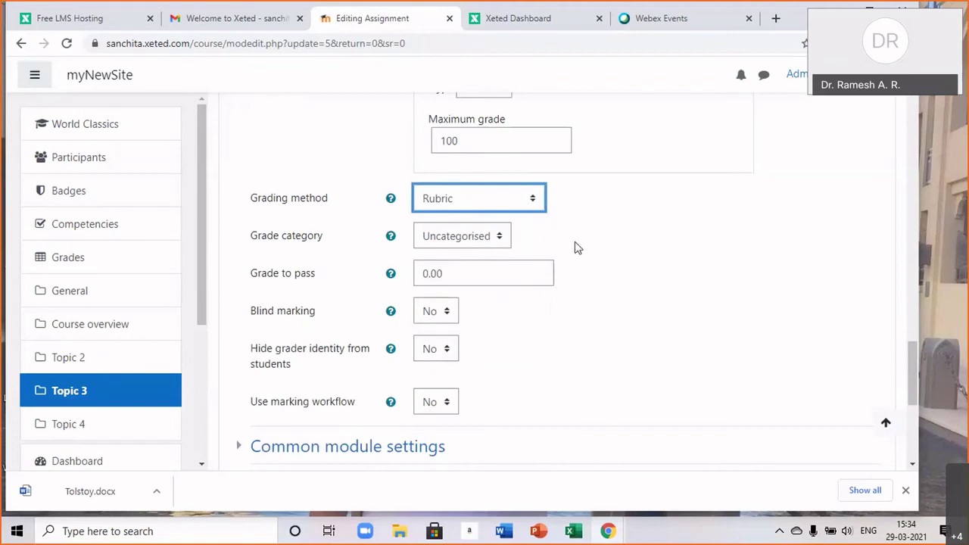
click(499, 241)
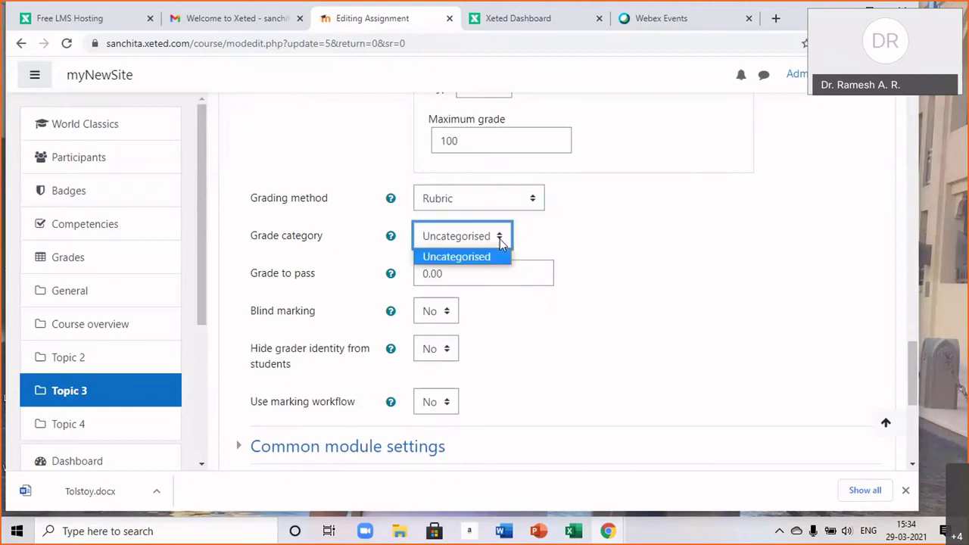
click(492, 256)
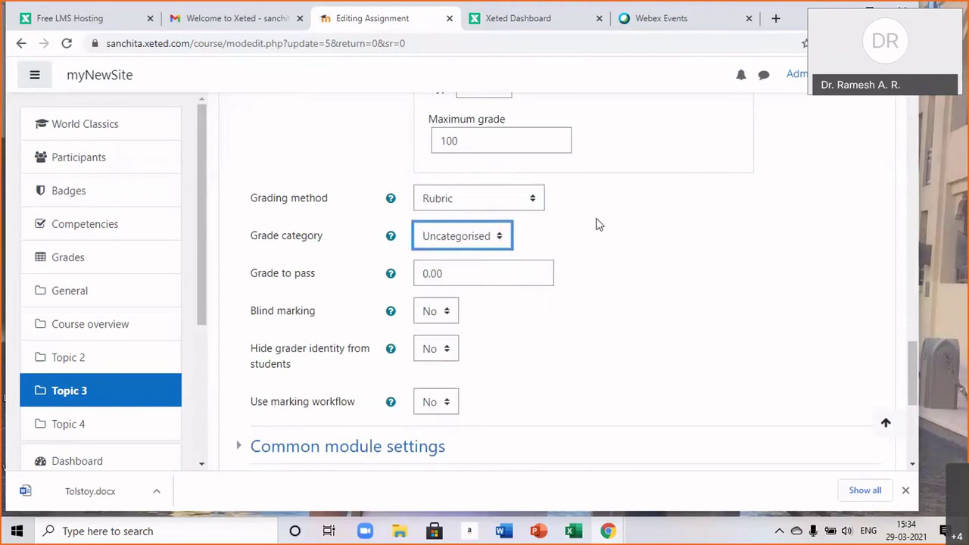
click(446, 278)
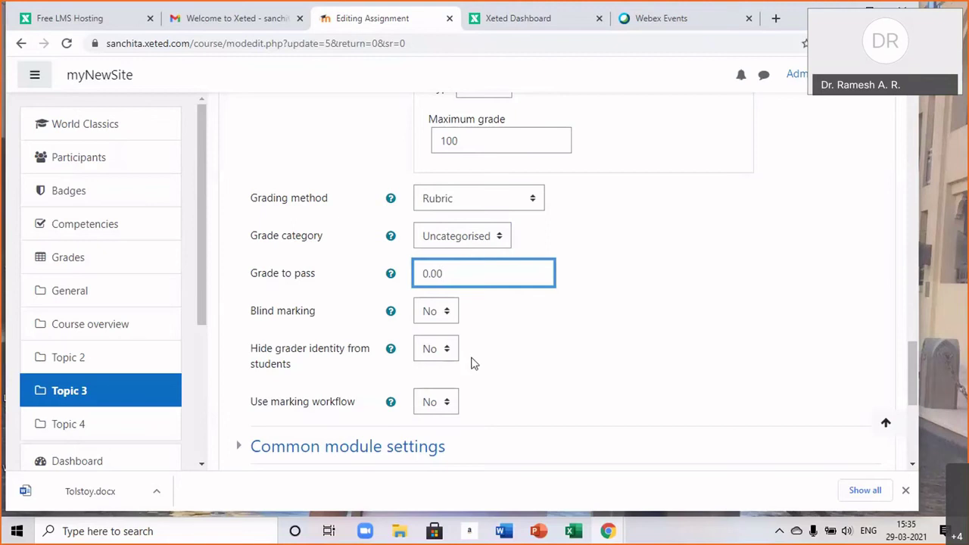
Save the assignment settings and return to the course page.
scroll(471, 361, down, 3)
scroll(608, 350, down, 2)
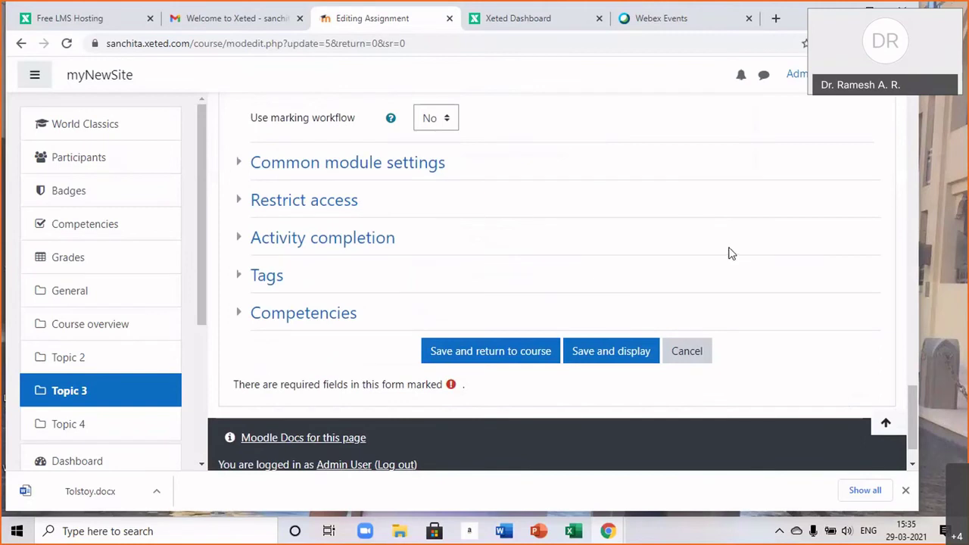
click(486, 349)
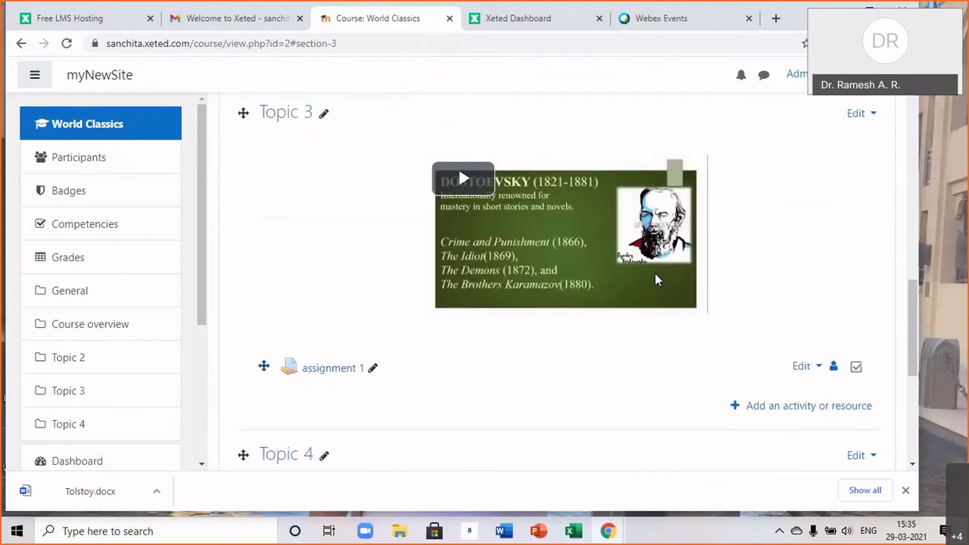
Open assignment 1 in Topic 3 and review its grading summary.
click(327, 368)
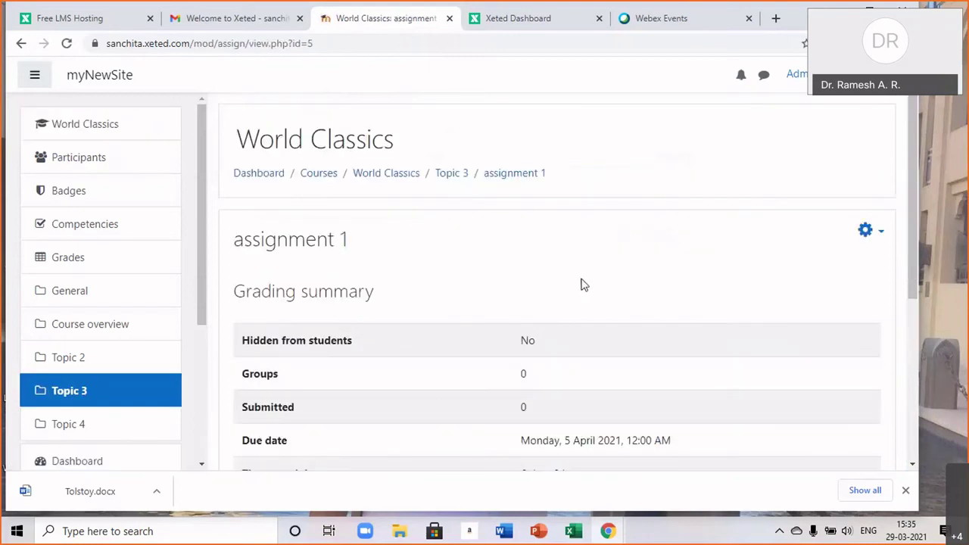
scroll(735, 379, down, 3)
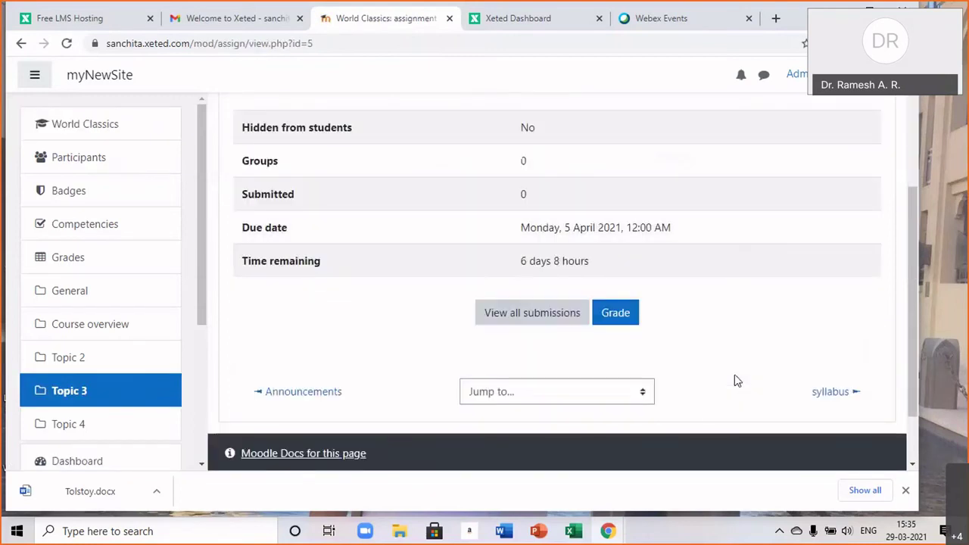
scroll(735, 381, up, 1)
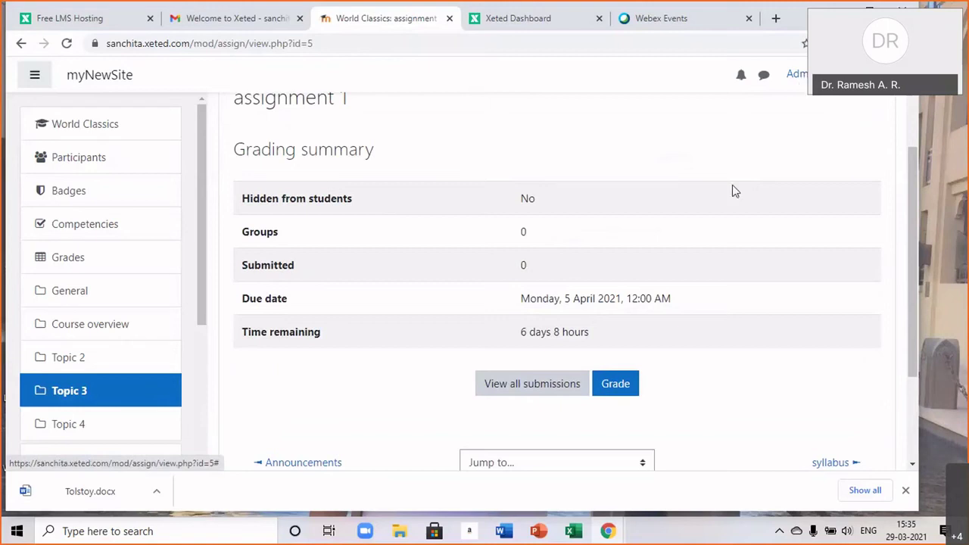
scroll(732, 190, up, 2)
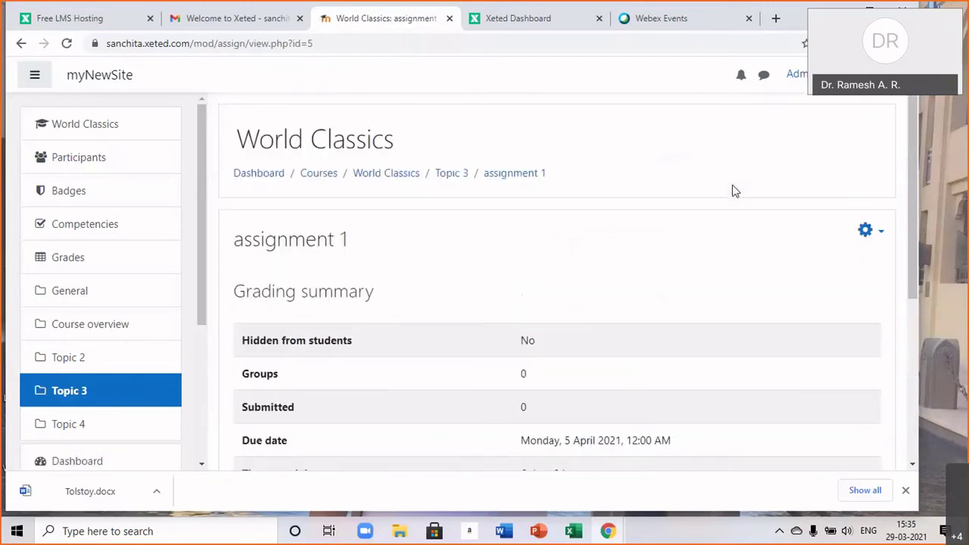
Open the rubric definition form for assignment 1.
click(865, 231)
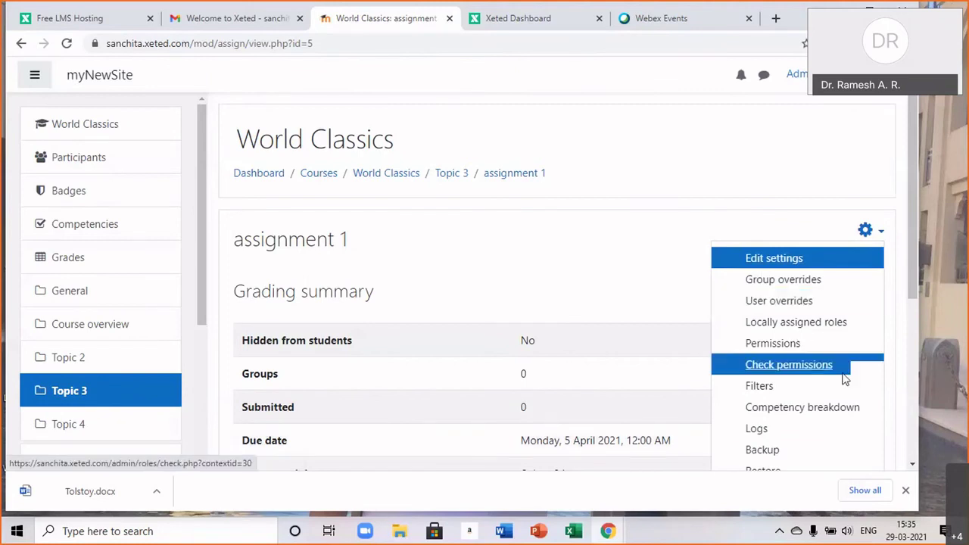
scroll(839, 386, down, 1)
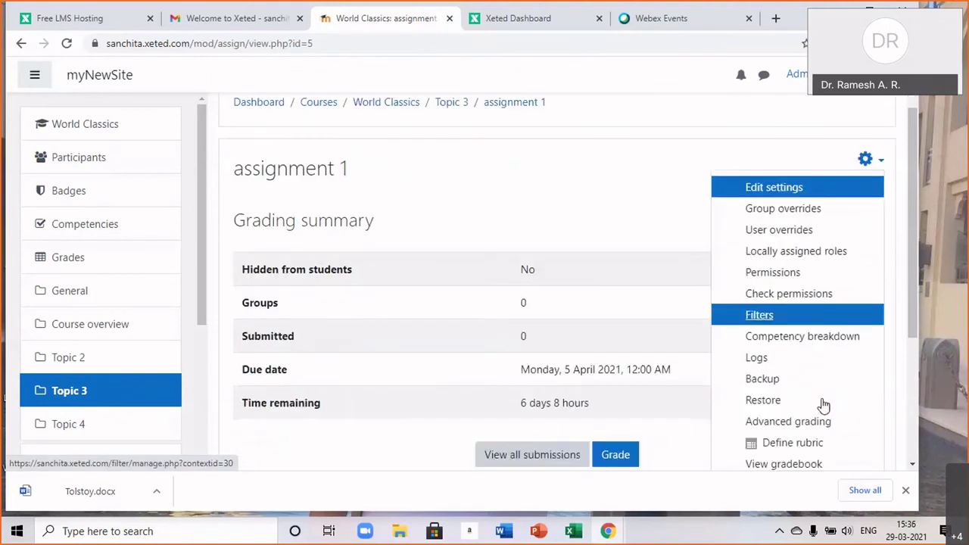
scroll(832, 401, down, 1)
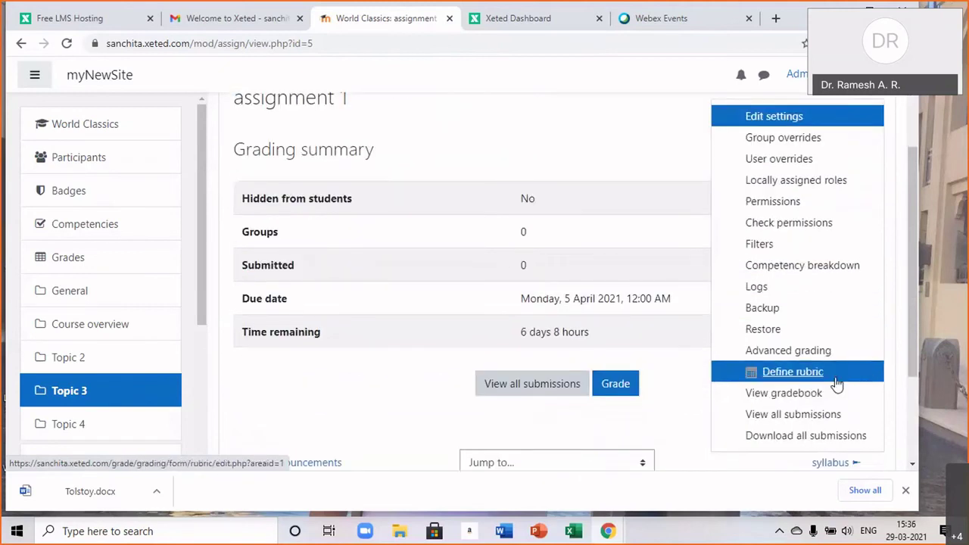
click(792, 372)
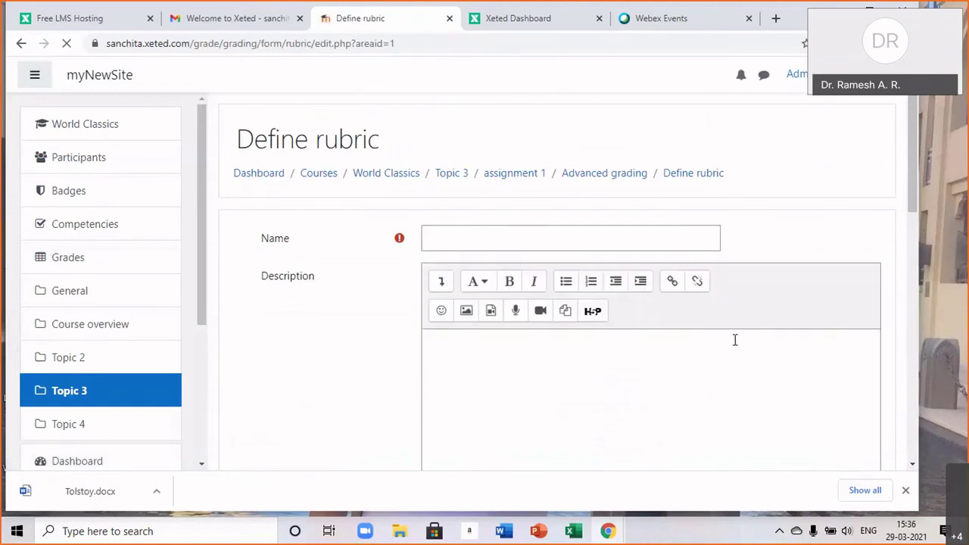
Name the new rubric "rubric 1" and leave its description empty.
click(442, 237)
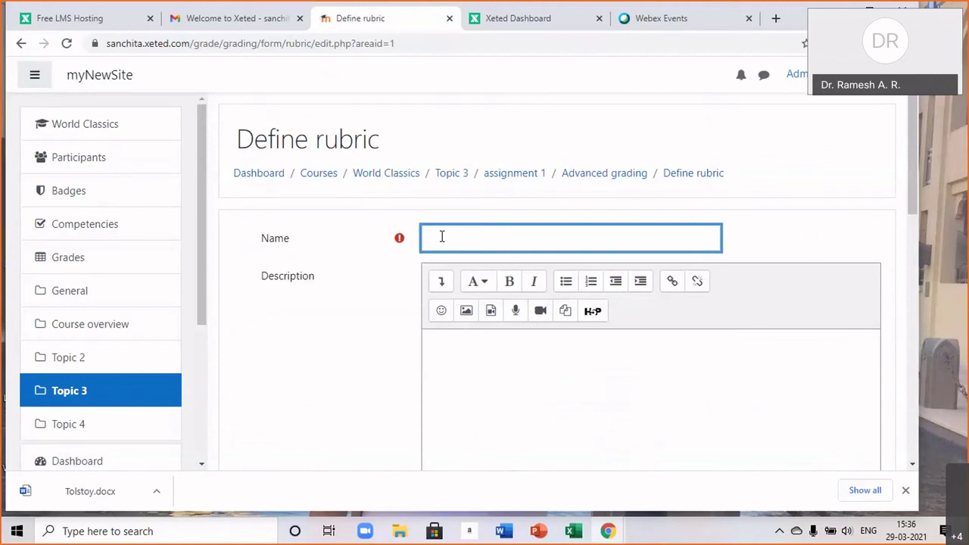
text(rubric 1)
click(496, 365)
Add a second criterion to the rubric and describe it as "figures with label".
scroll(620, 398, down, 2)
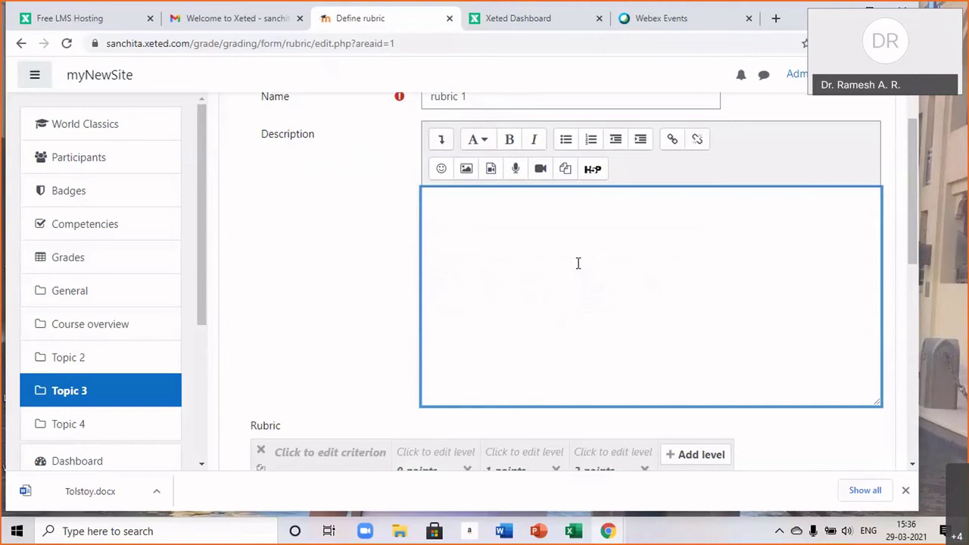
scroll(578, 263, down, 2)
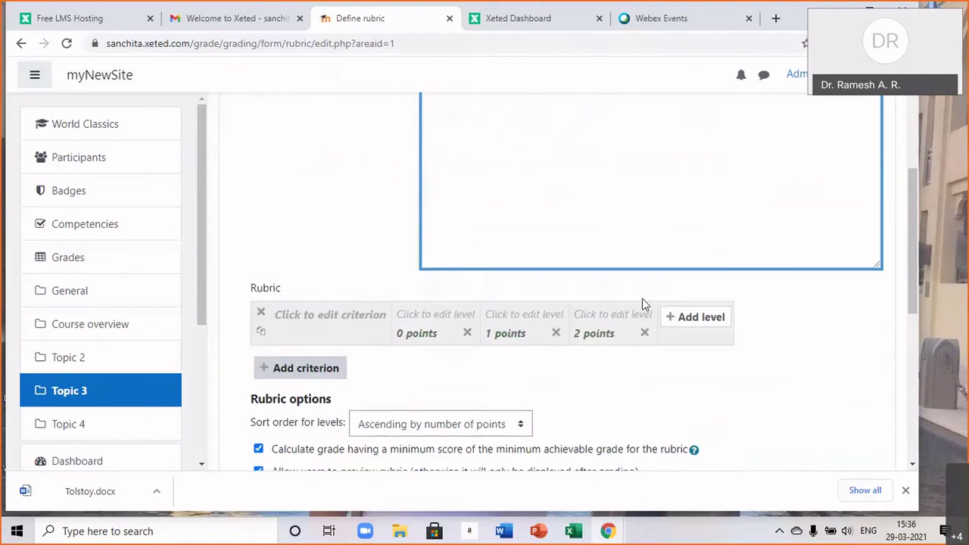
scroll(643, 298, up, 2)
scroll(642, 298, down, 2)
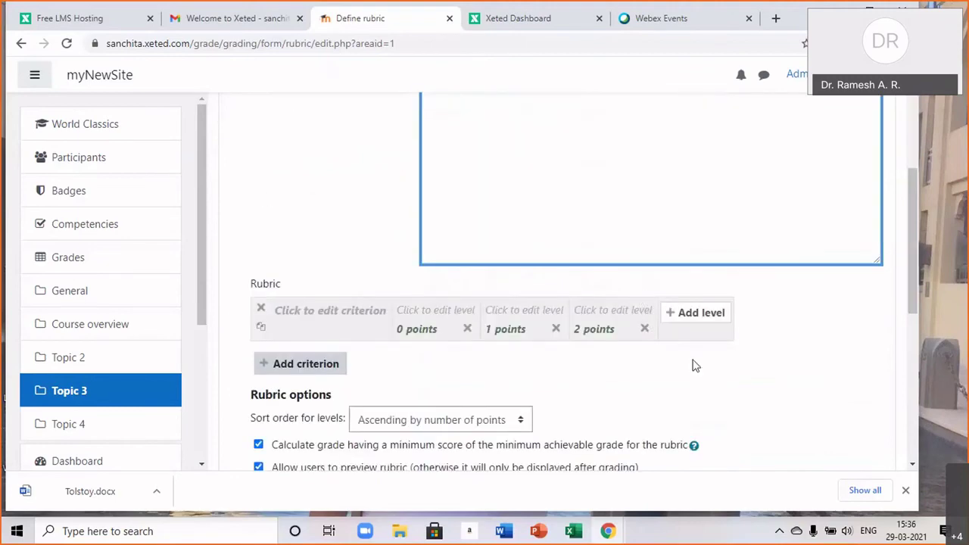
scroll(695, 366, down, 1)
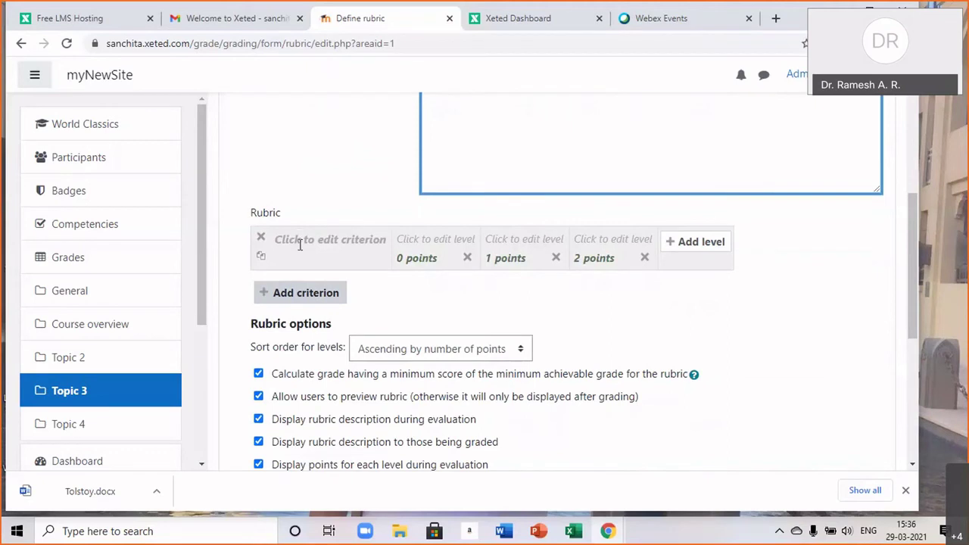
click(303, 293)
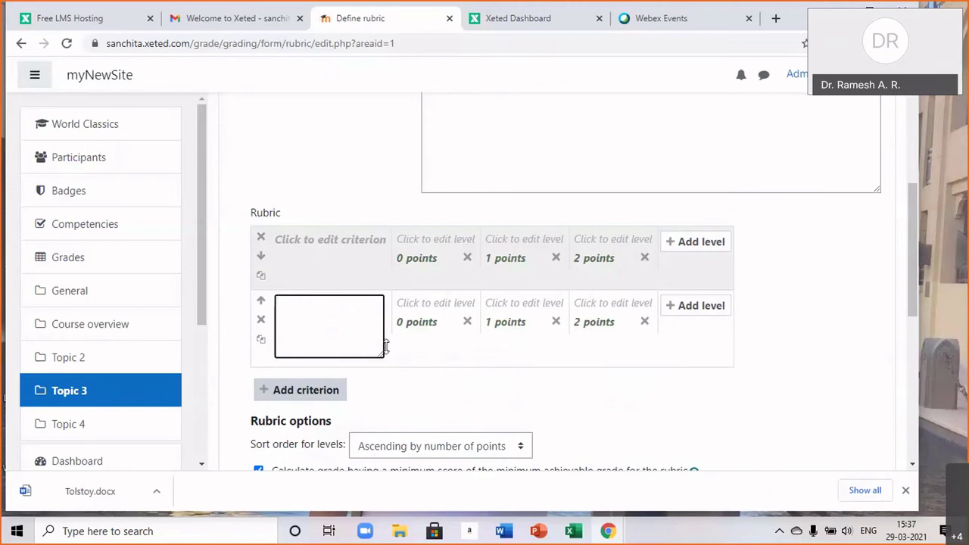
scroll(460, 368, down, 1)
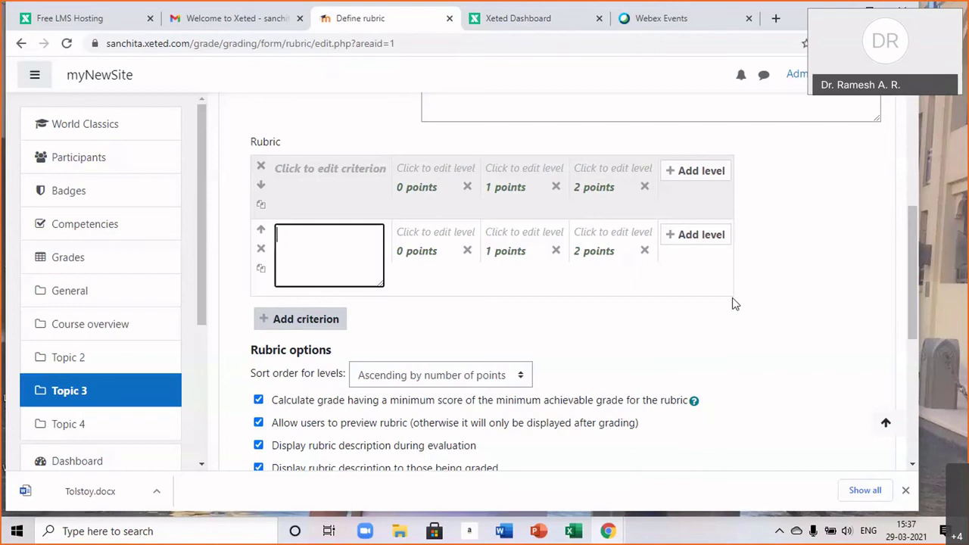
text(figures with label)
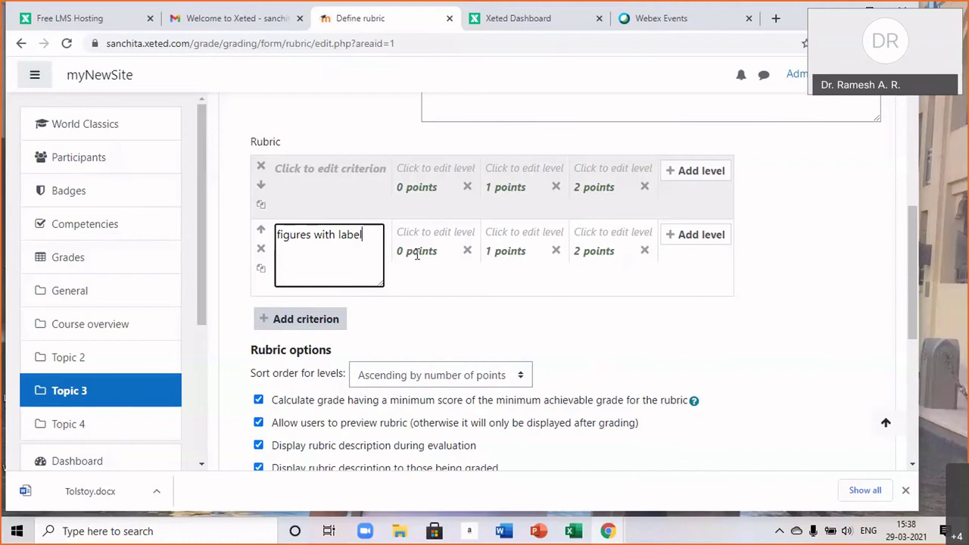
Add a fourth level to the "figures with label" criterion.
click(415, 306)
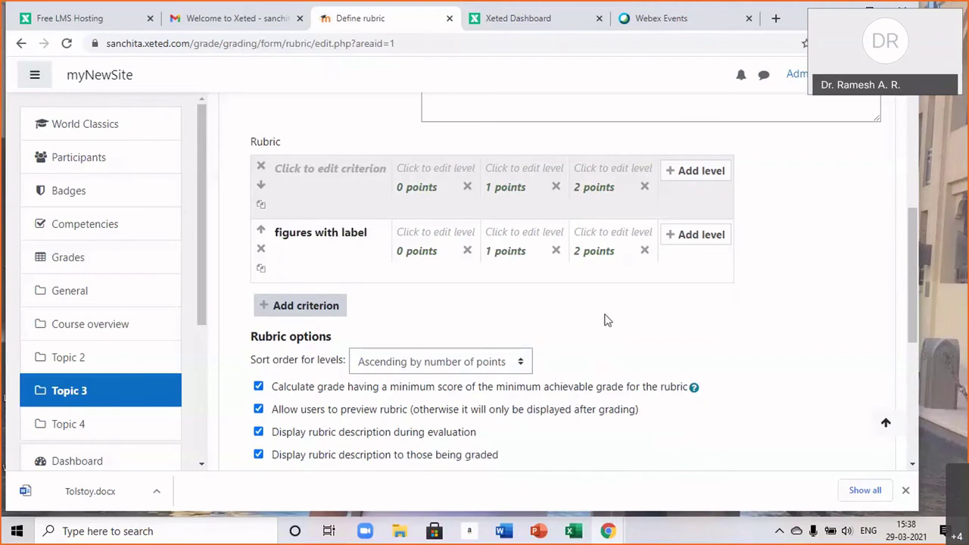
scroll(606, 320, down, 1)
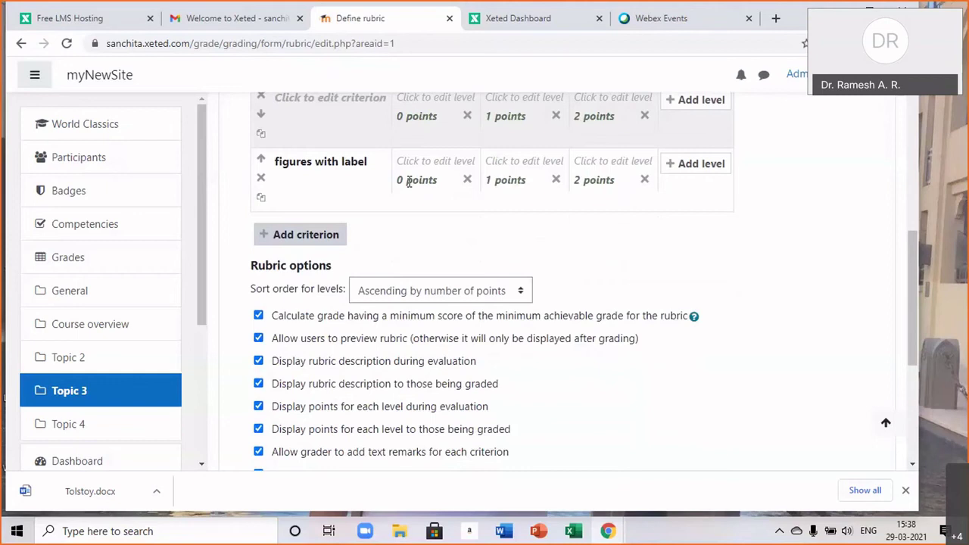
click(689, 163)
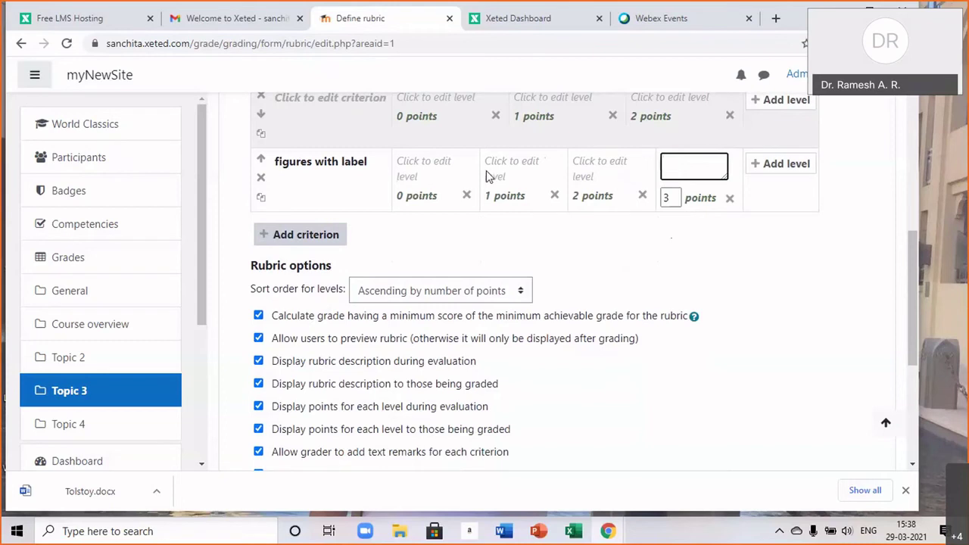
Describe the "figures with label" criterion's 0-point level as "no figure" and its 1-point level as "figure without label".
click(408, 165)
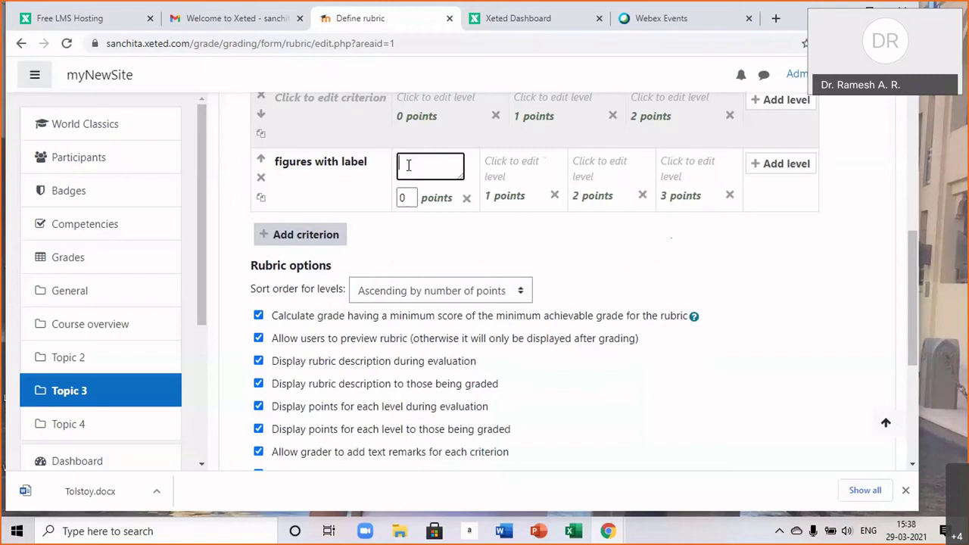
text(no figure)
click(497, 168)
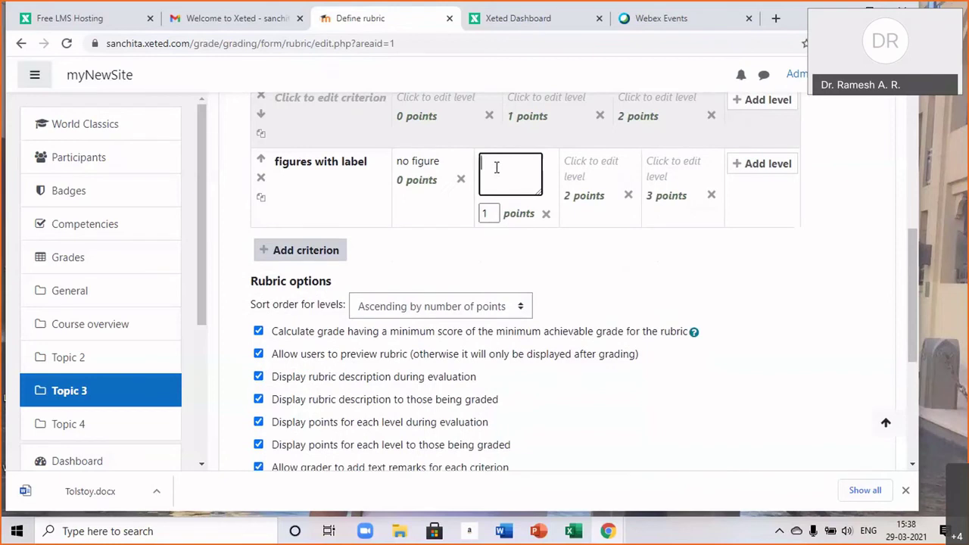
text(figure wih)
key(BackSpace)
text(thout label)
click(578, 161)
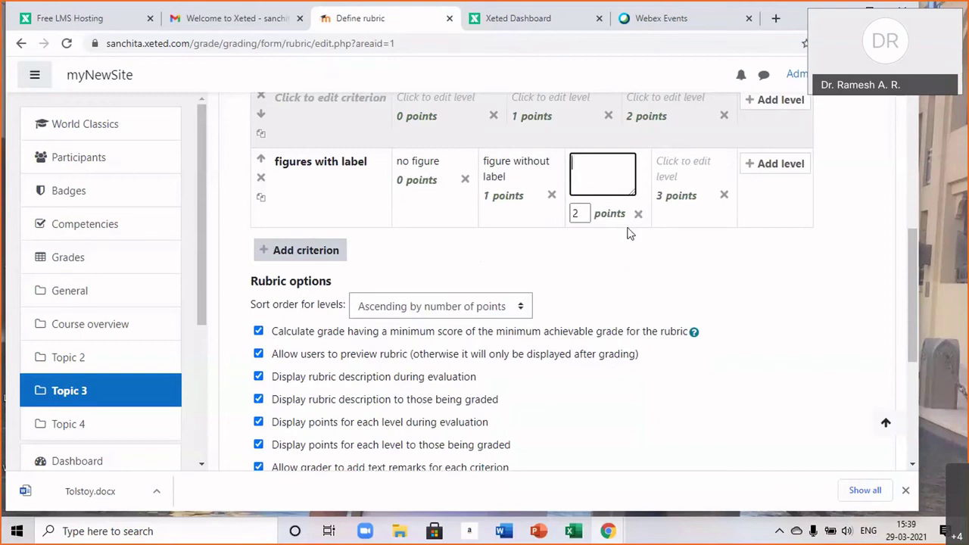
Describe the 2-point level of the "figures with label" criterion as "figure with label".
text(f)
text(igure w)
text(ut)
key(BackSpace)
key(BackSpace)
text(ith label)
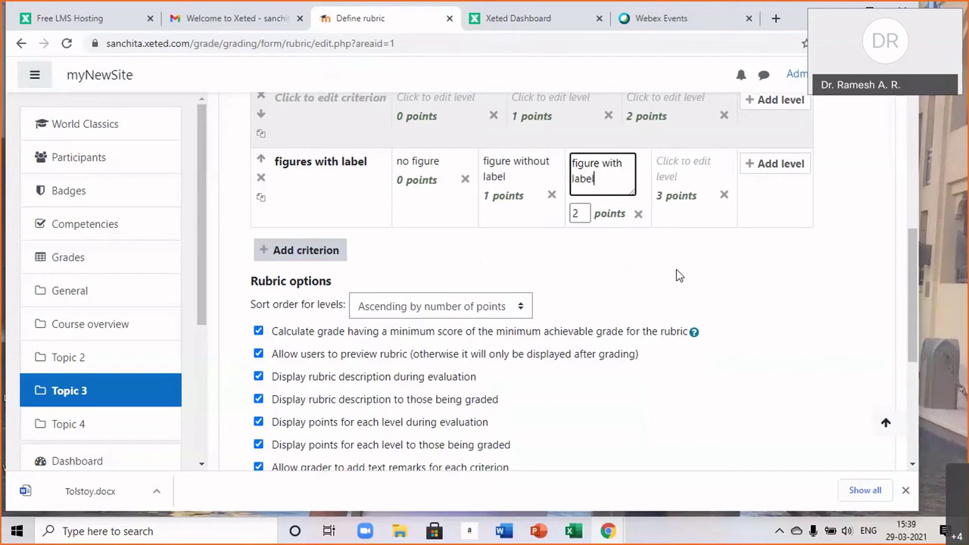
click(679, 276)
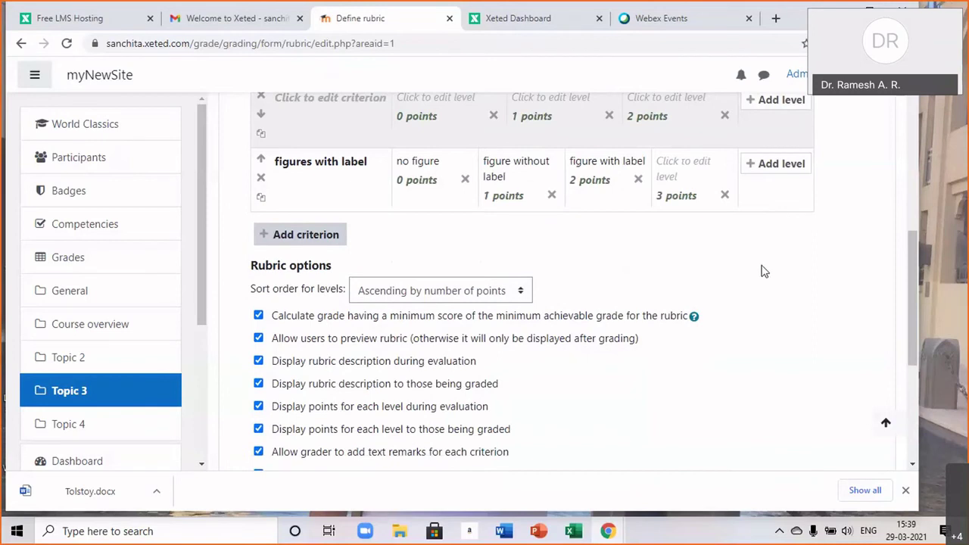
Delete the empty 3-point level from the "figures with label" criterion.
right_click(701, 161)
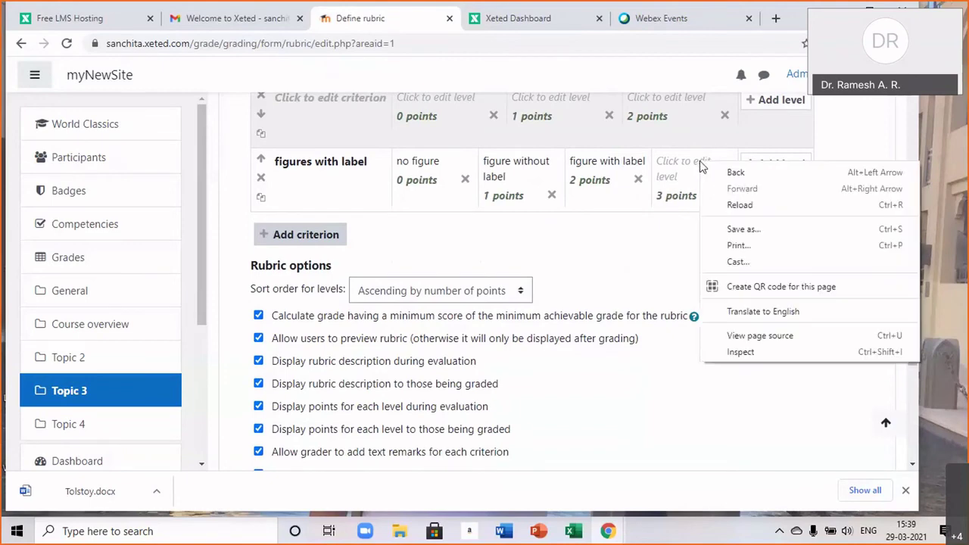
click(707, 226)
click(725, 195)
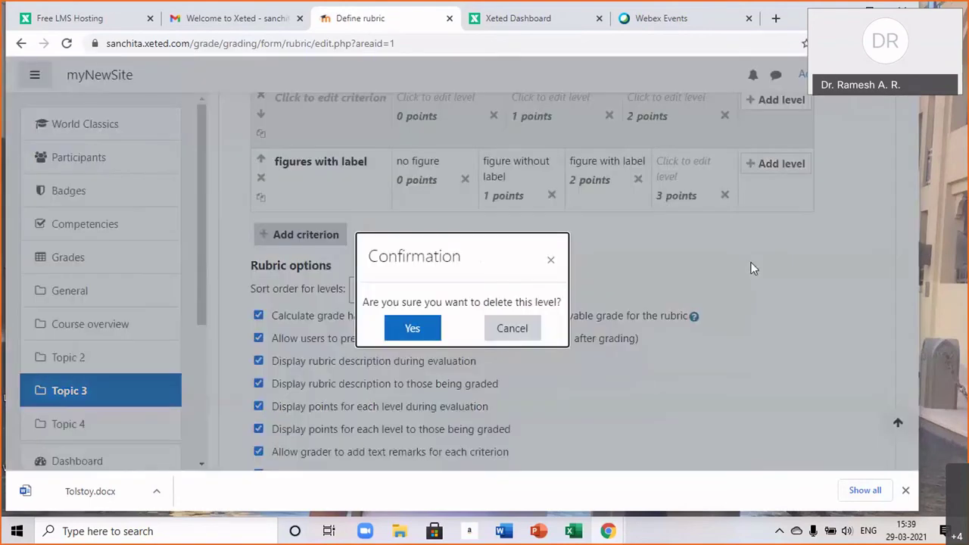
click(409, 329)
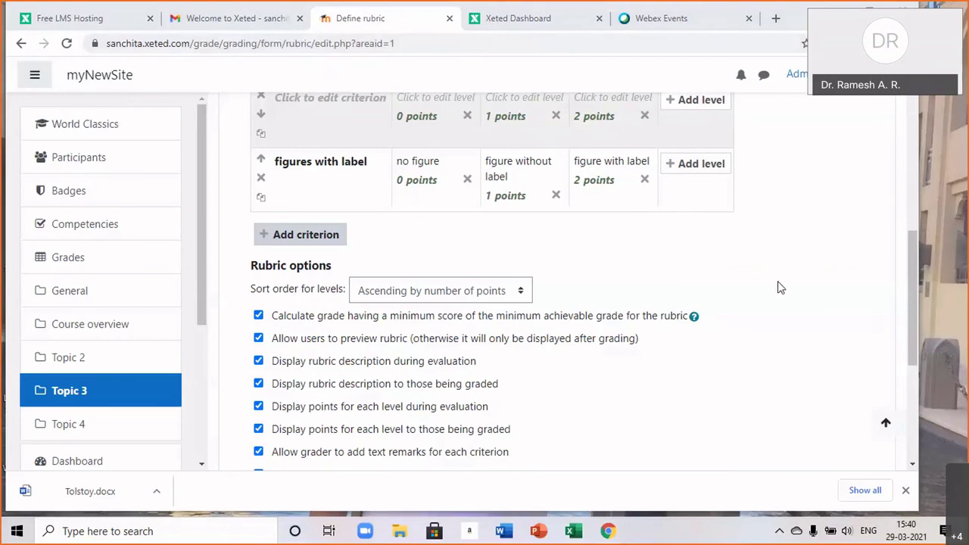
scroll(779, 287, up, 2)
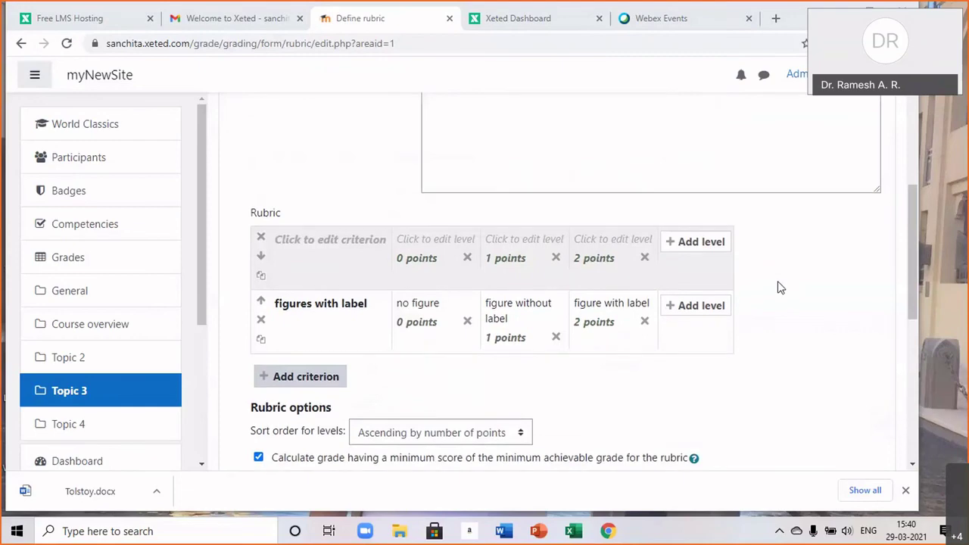
scroll(780, 286, down, 1)
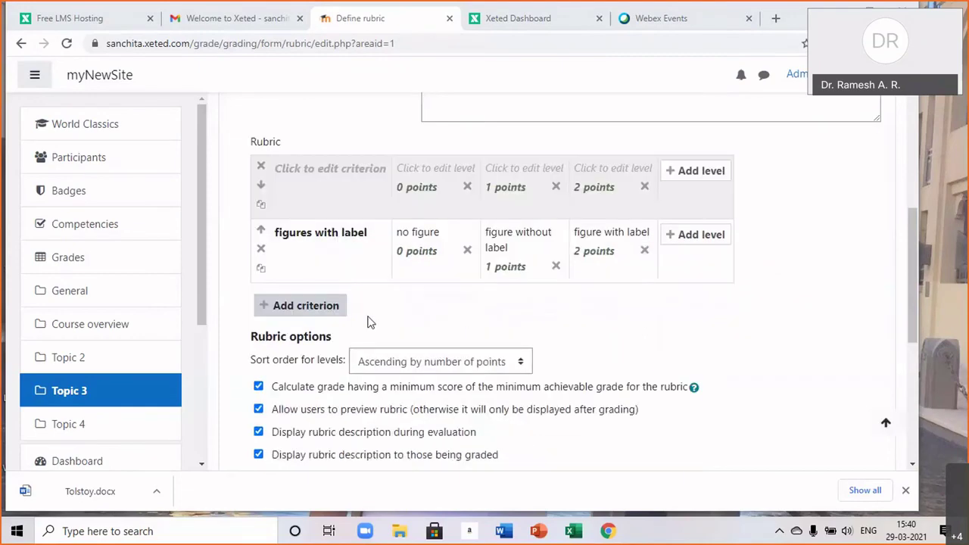
scroll(723, 336, up, 2)
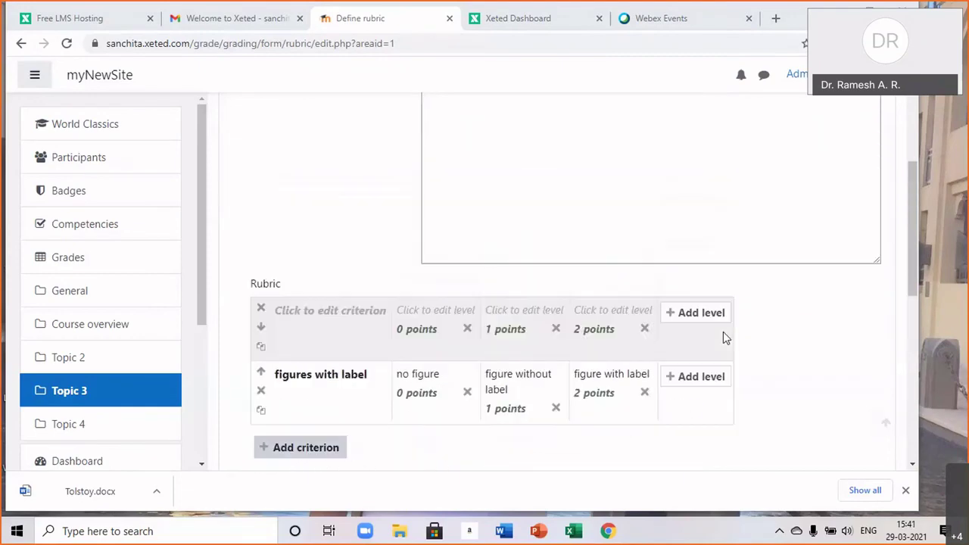
scroll(723, 337, down, 2)
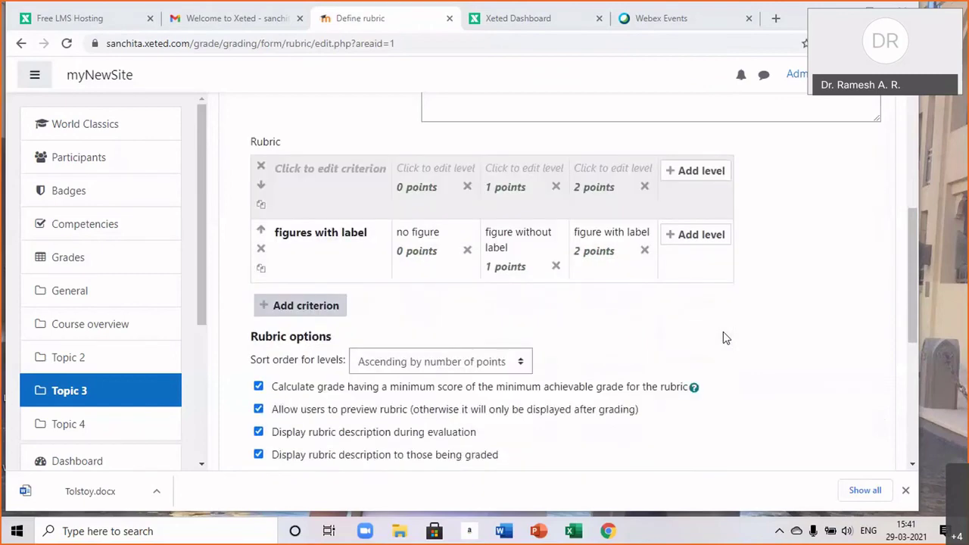
scroll(723, 337, up, 3)
scroll(723, 338, up, 1)
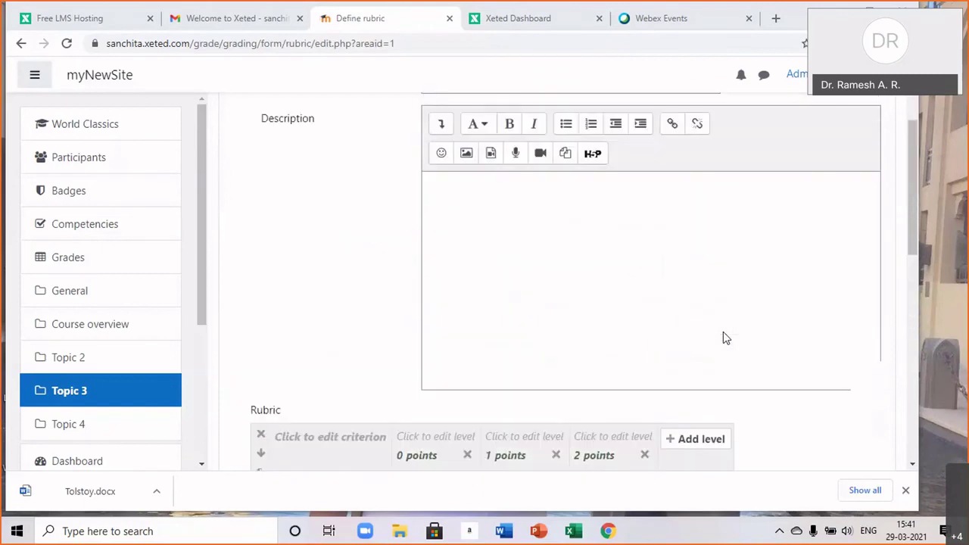
scroll(723, 338, up, 1)
scroll(723, 337, down, 4)
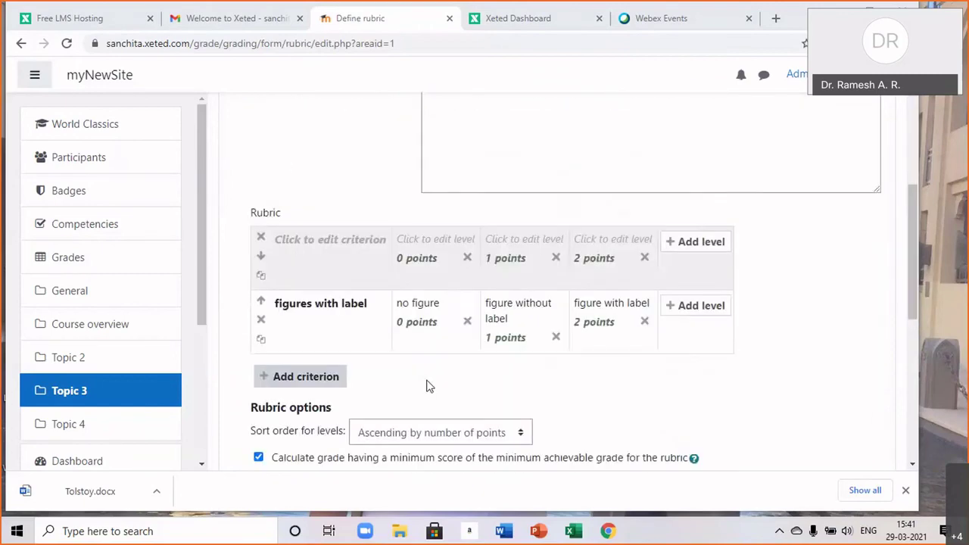
Describe the empty first criterion of the rubric as "equation".
click(298, 240)
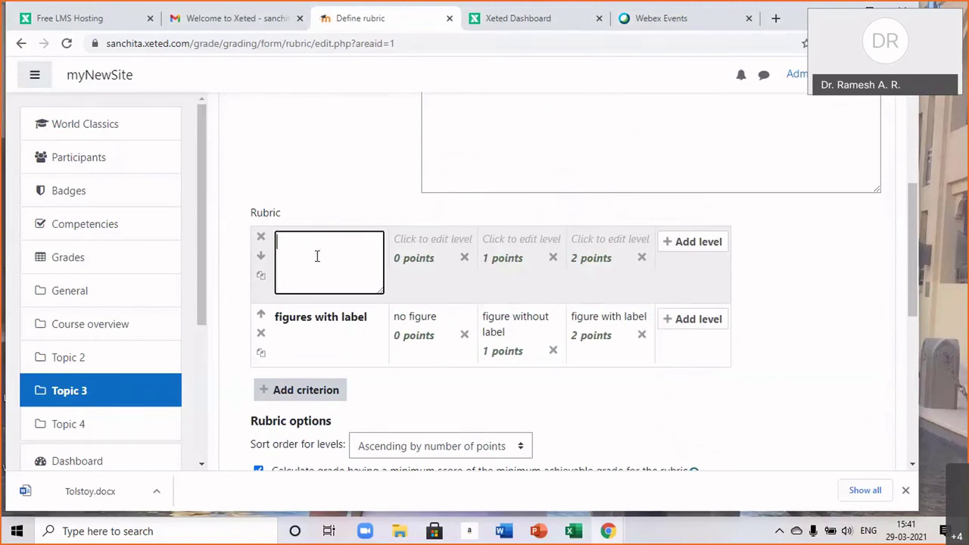
text(equation)
click(414, 258)
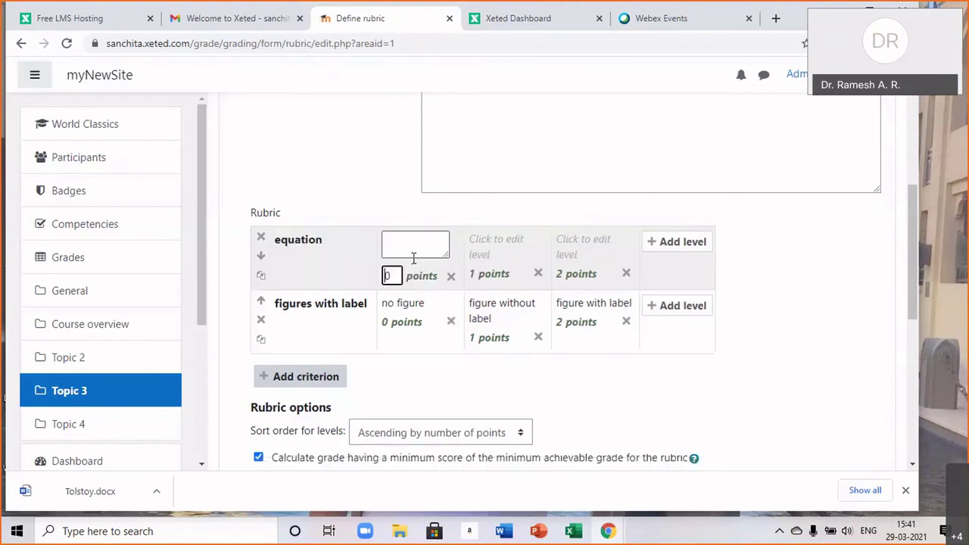
click(486, 277)
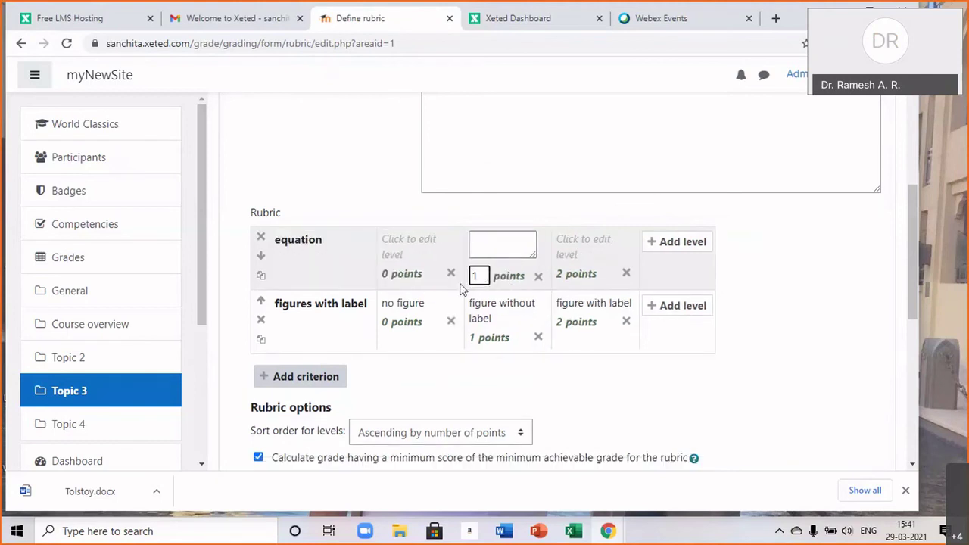
click(329, 240)
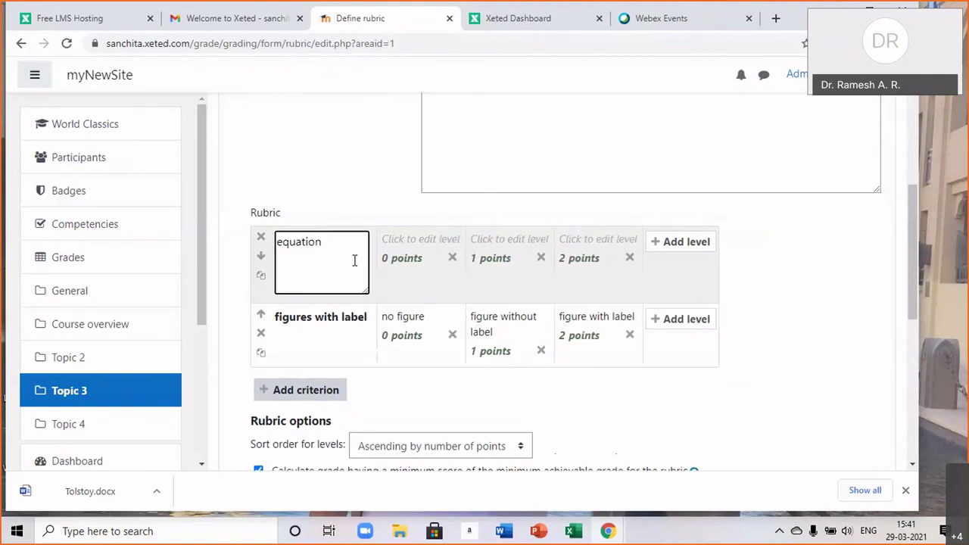
Describe the first level of the "equation" criterion as "equation with explanation" and set it to 3 points.
click(389, 238)
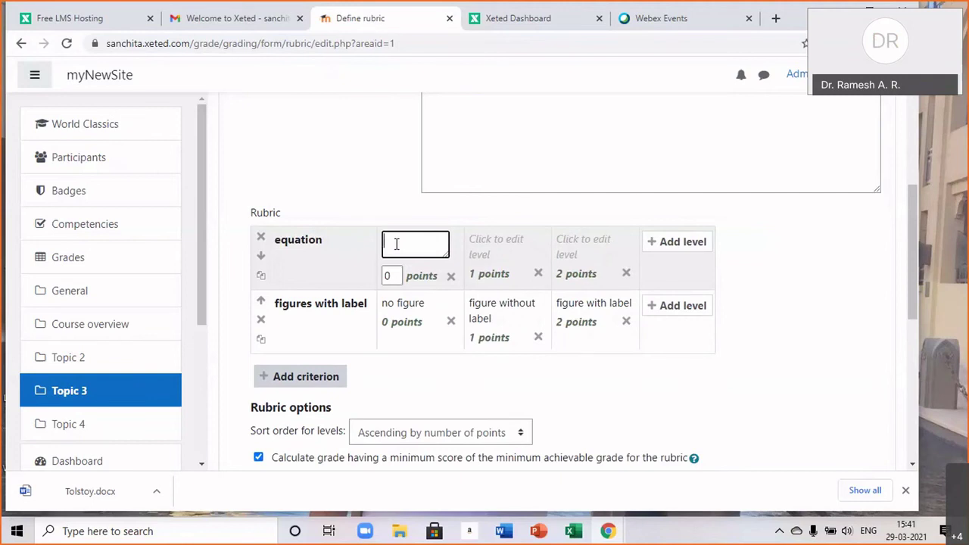
text(equation with eplanan)
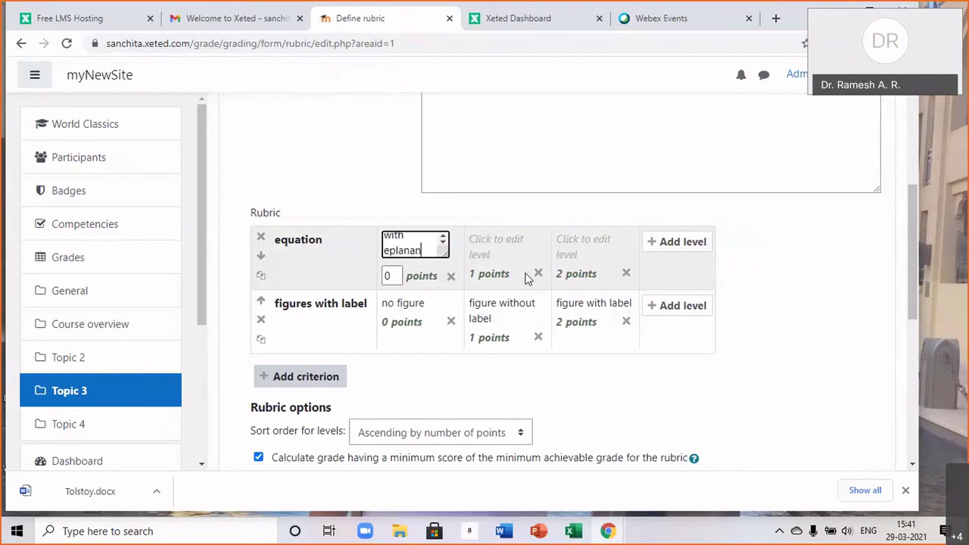
text(tion)
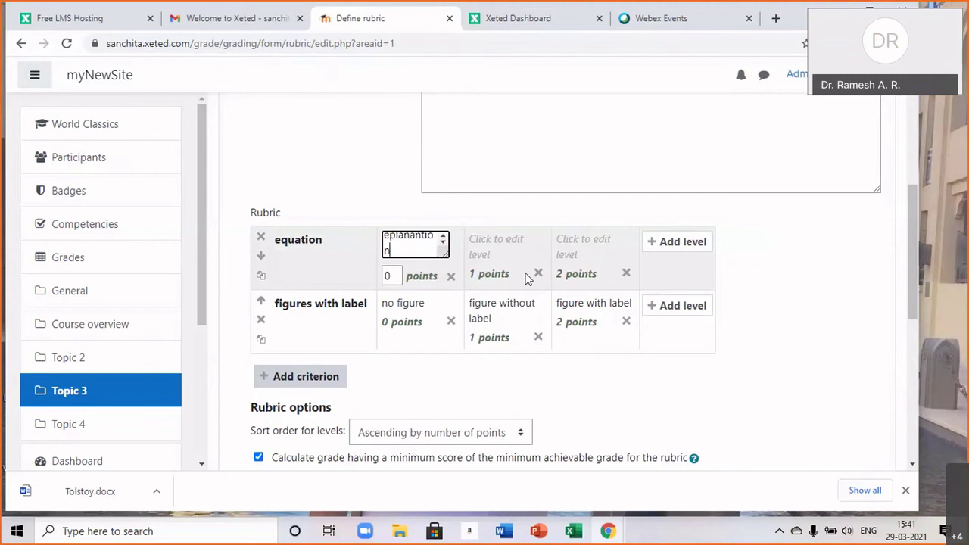
text(x)
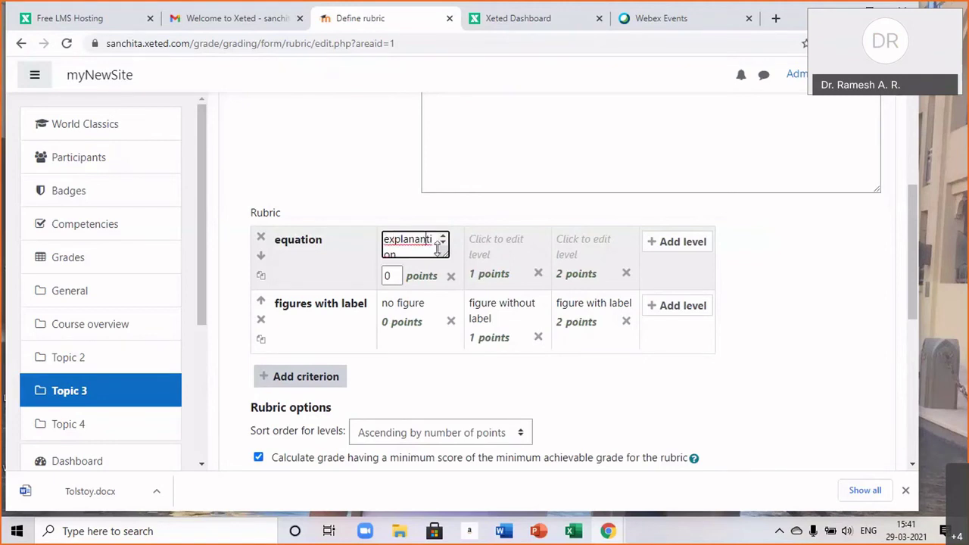
key(Tab)
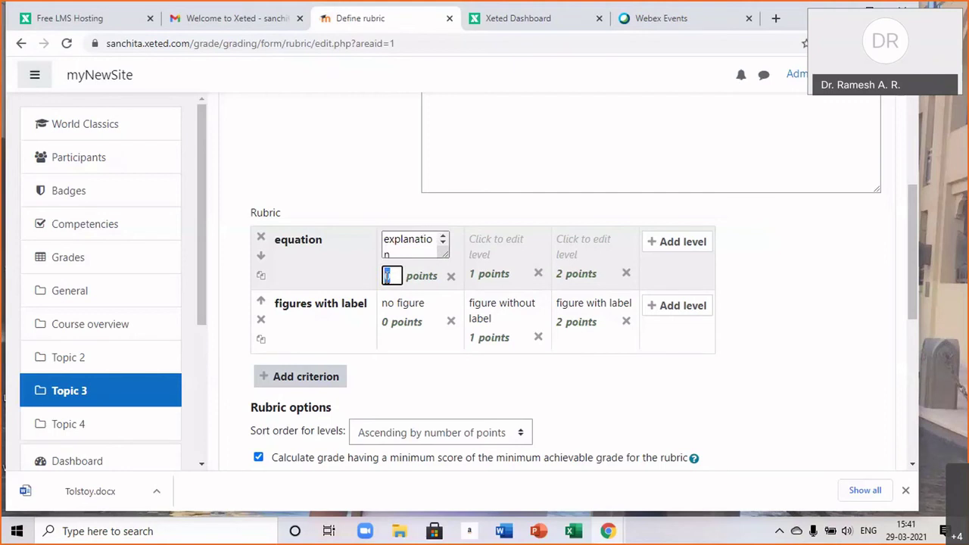
text(3)
Describe the second level of the "equation" criterion as "equation without explanation", keeping it at 1 point.
click(513, 248)
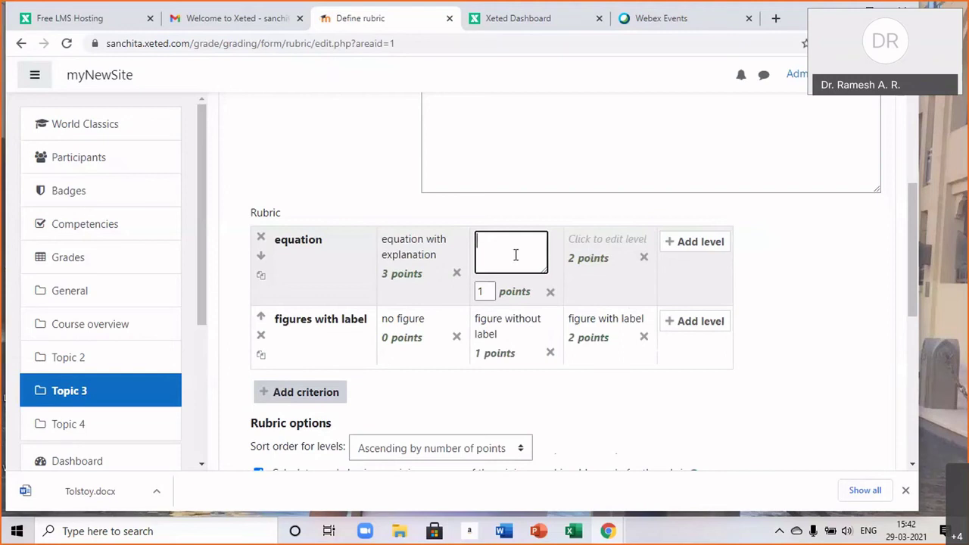
text(equation without e)
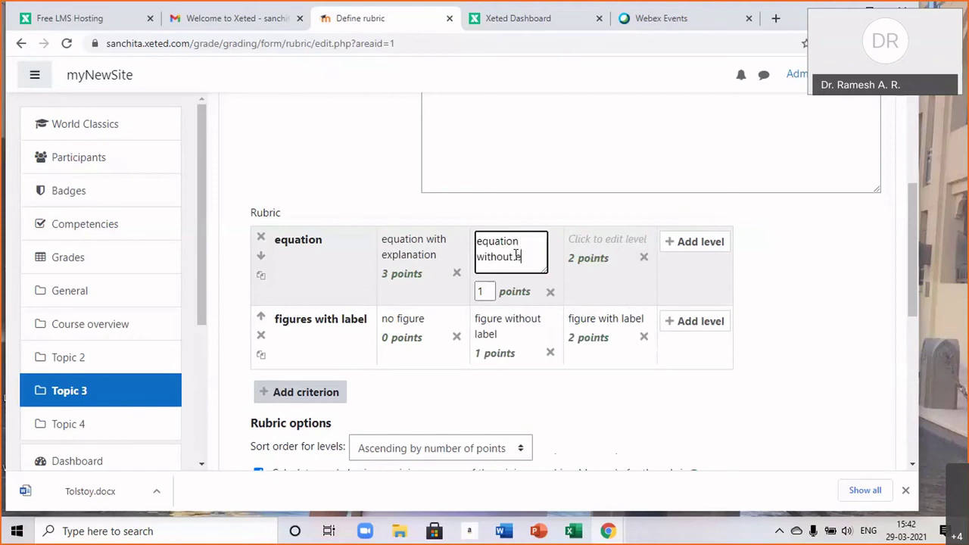
text(xplanat)
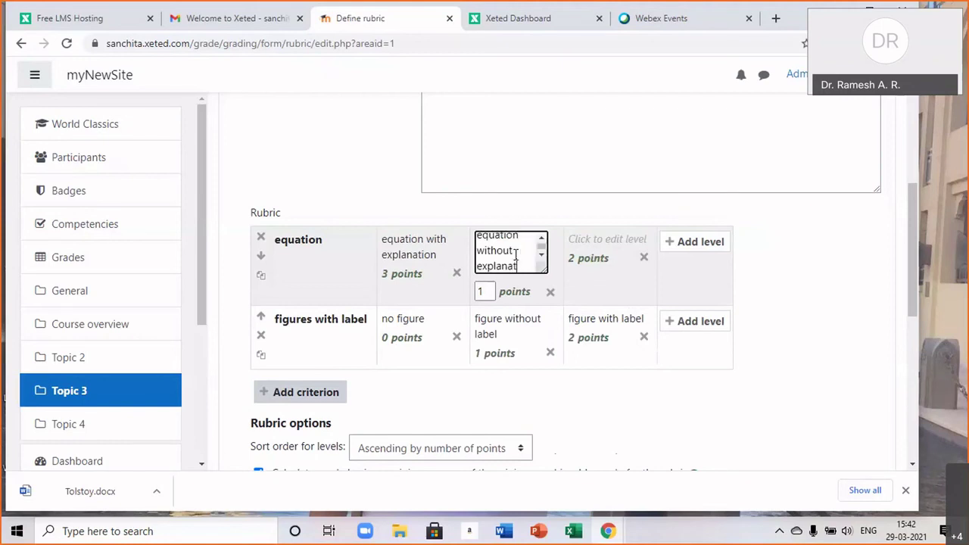
text(ion)
click(486, 293)
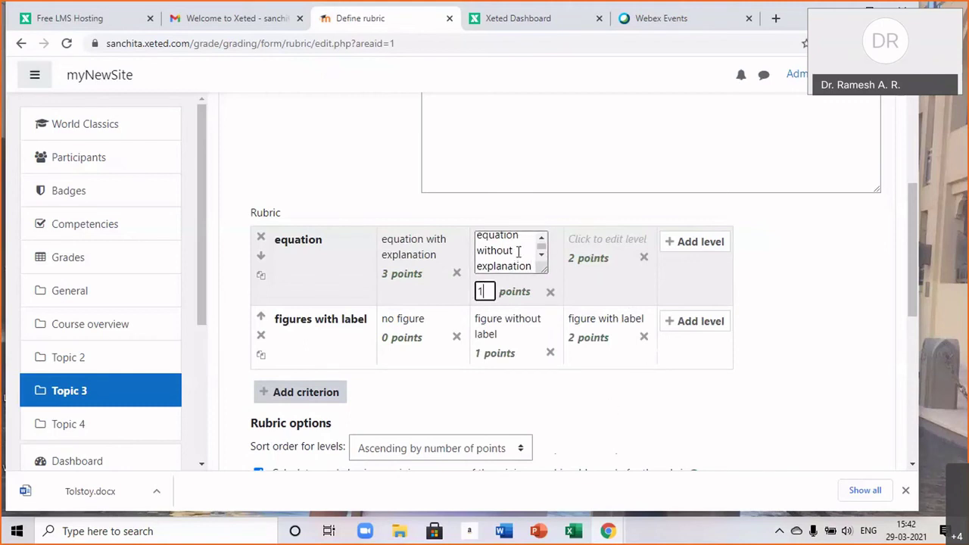
click(772, 271)
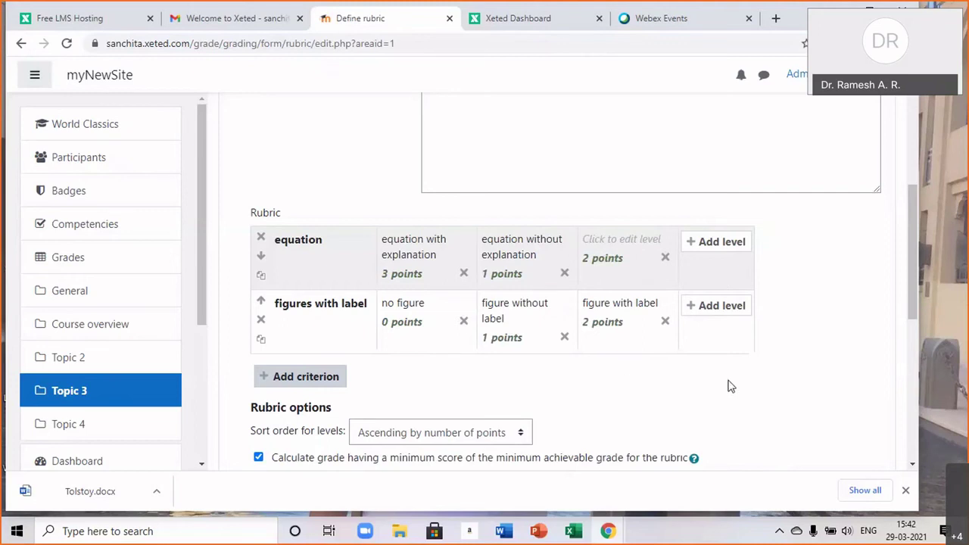
scroll(730, 384, up, 1)
scroll(730, 385, down, 2)
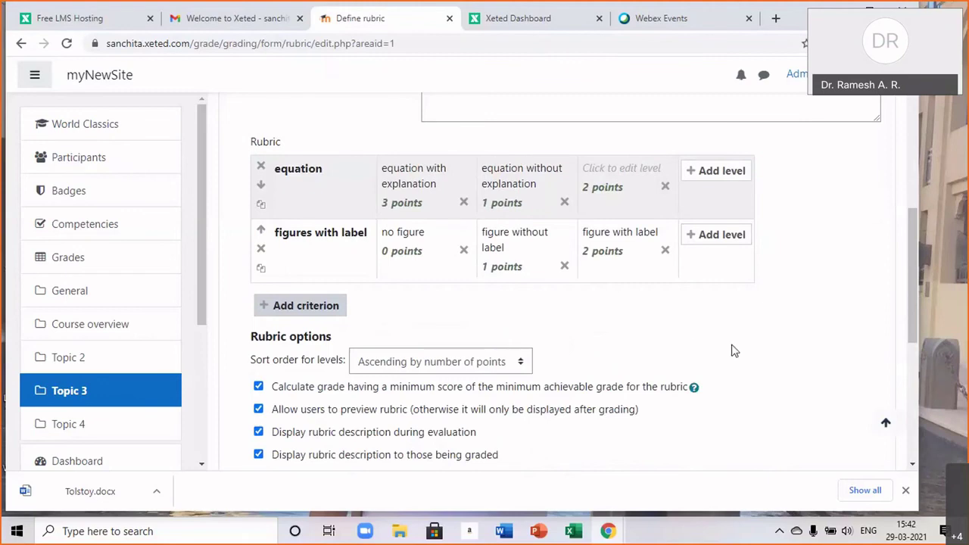
scroll(733, 351, down, 2)
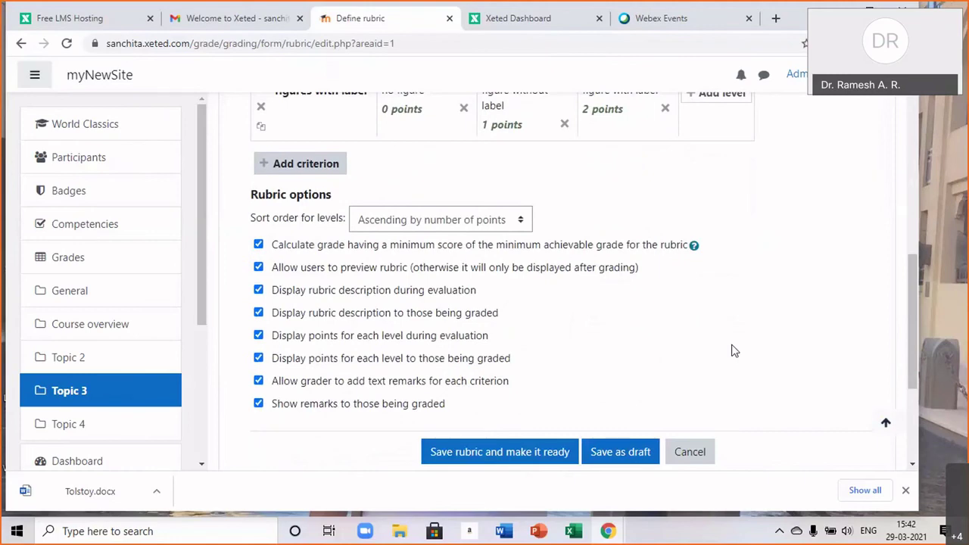
scroll(733, 351, up, 1)
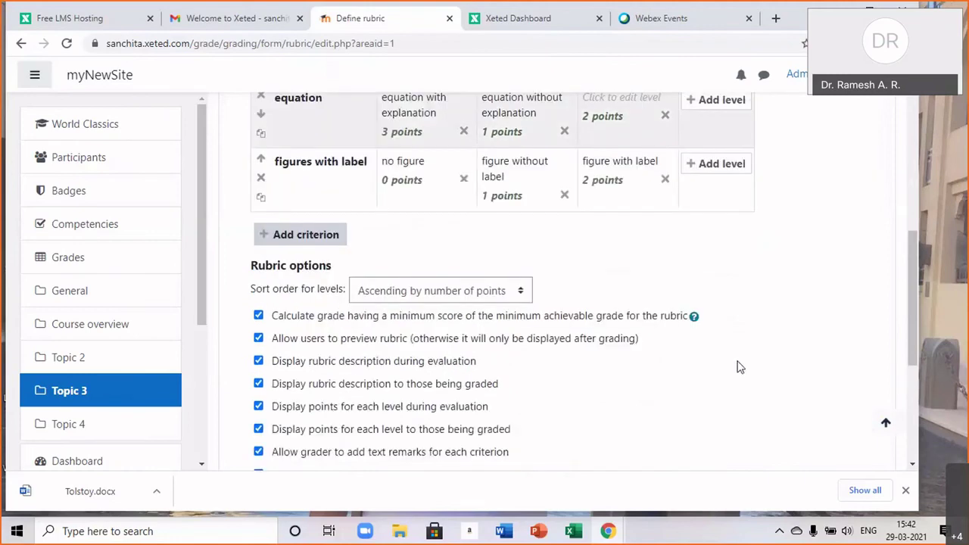
scroll(740, 367, up, 1)
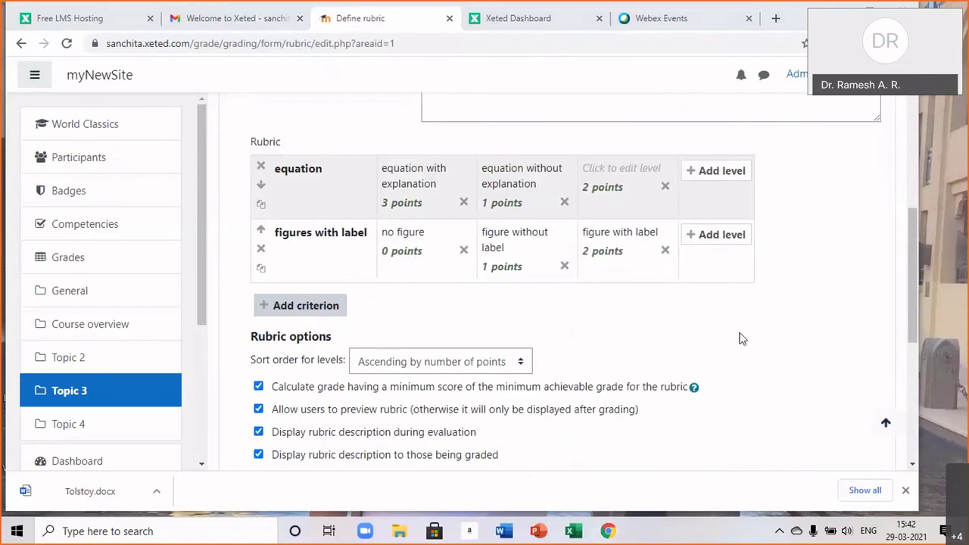
Try to save the rubric and make it ready for use, keeping all rubric options enabled.
scroll(741, 338, down, 2)
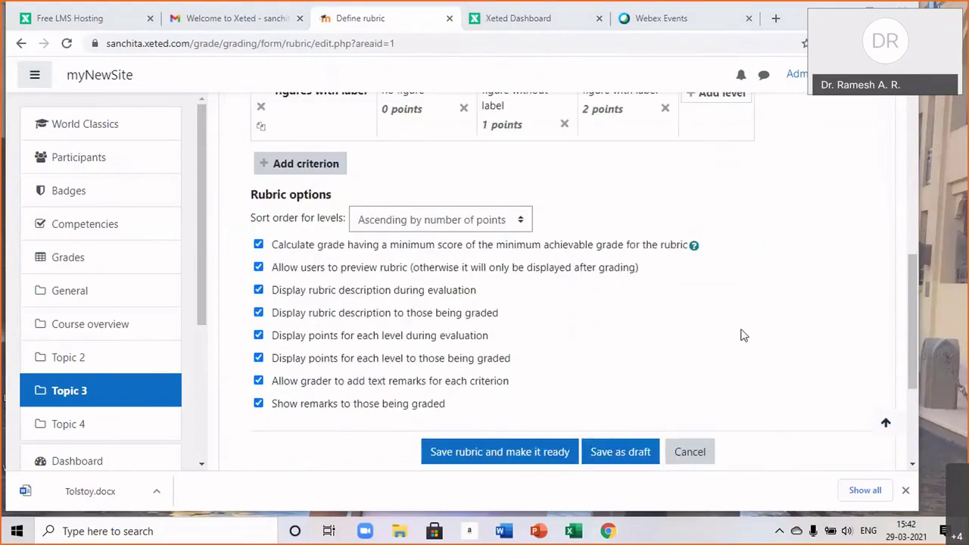
scroll(742, 330, up, 1)
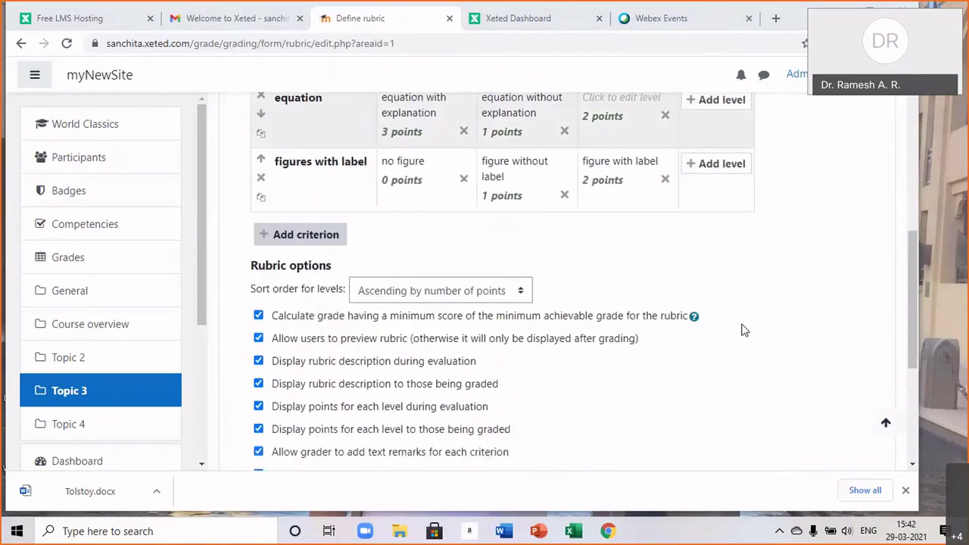
scroll(741, 330, up, 1)
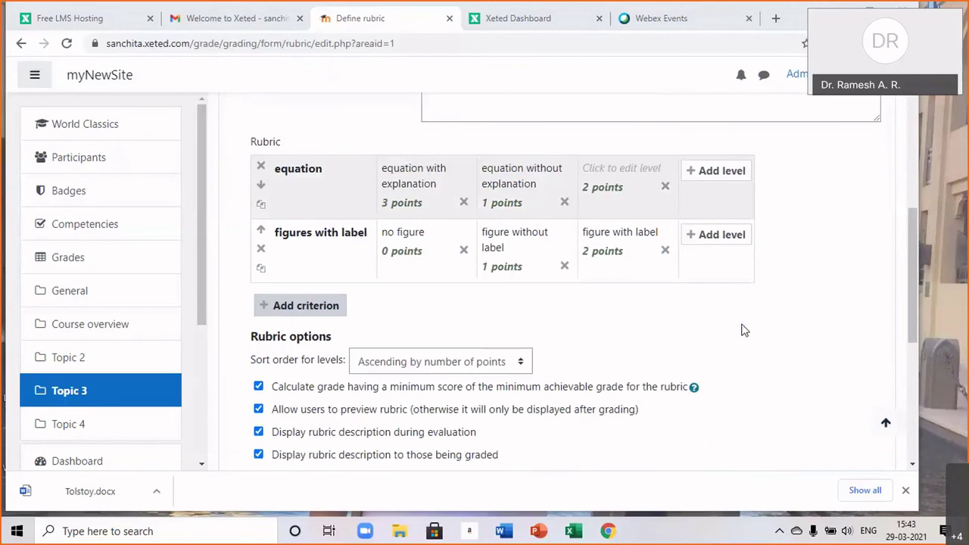
scroll(741, 330, down, 1)
scroll(742, 330, down, 1)
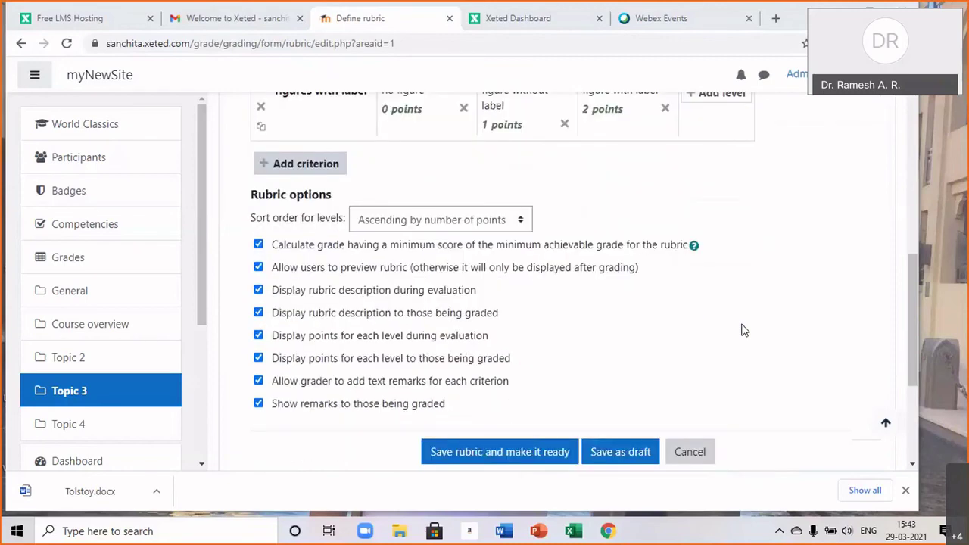
scroll(742, 330, down, 1)
click(508, 387)
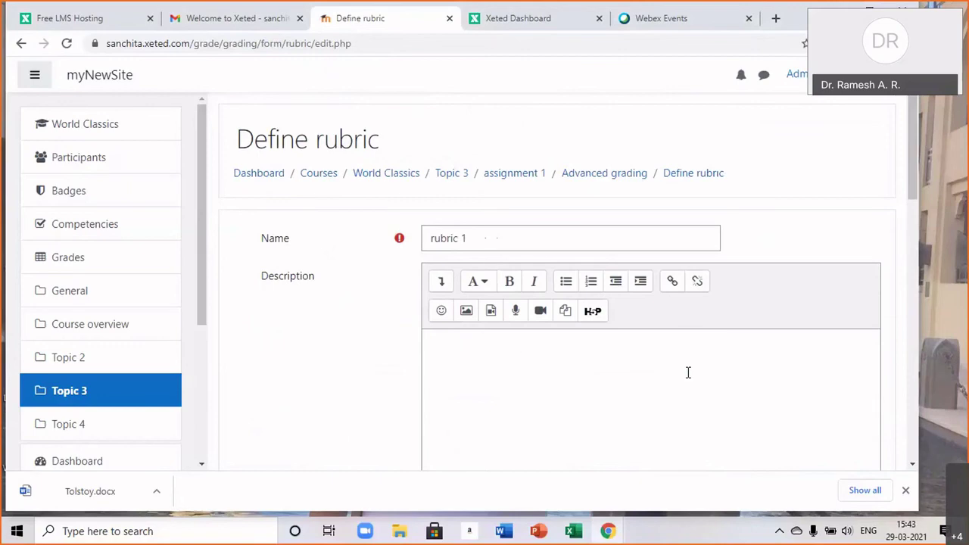
Delete the empty 2-point level from the "equation" criterion and save the rubric as ready for use.
scroll(687, 372, down, 5)
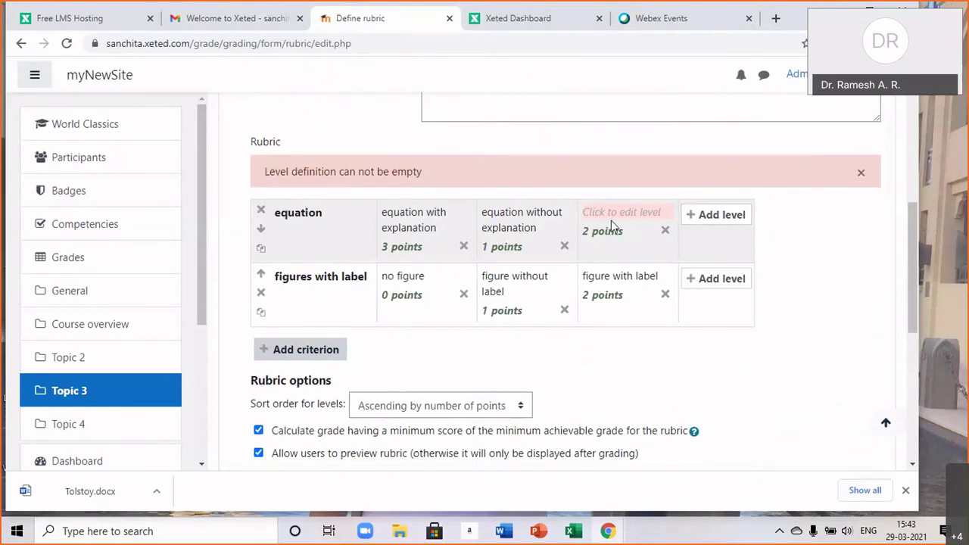
click(664, 235)
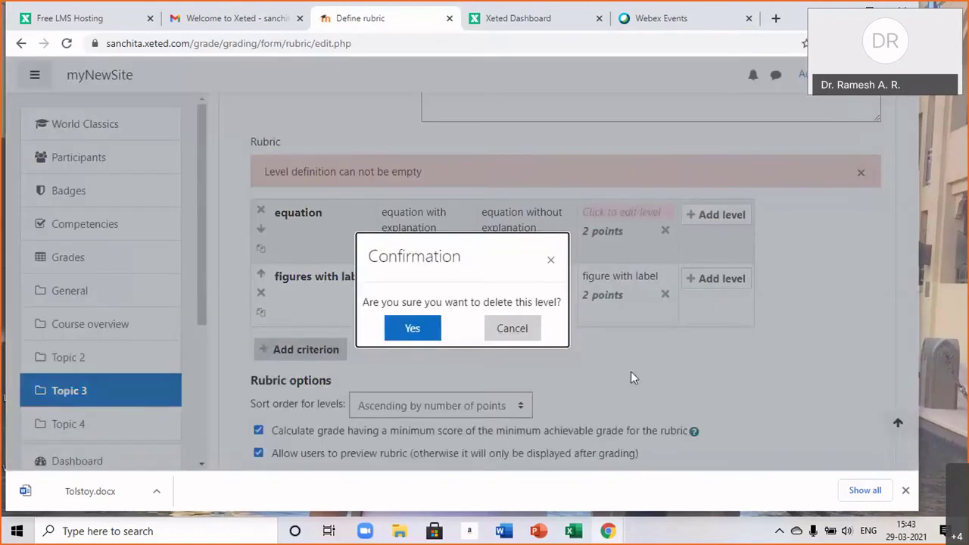
click(415, 330)
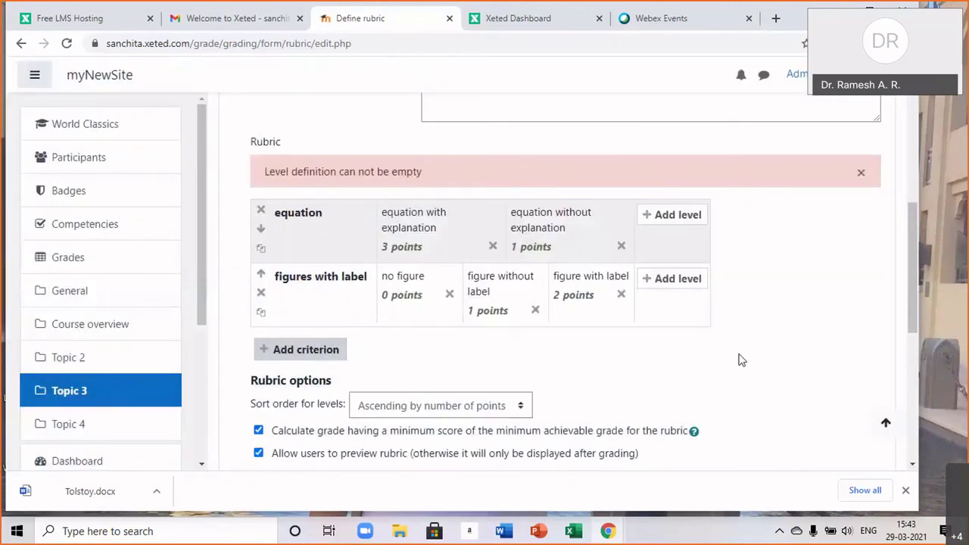
scroll(742, 361, down, 3)
click(458, 428)
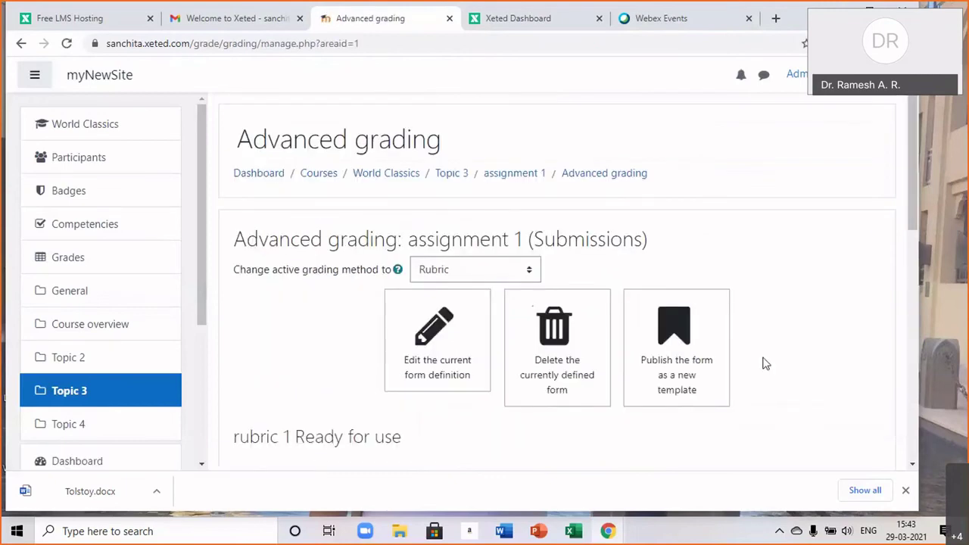
Review the saved rubric's criteria, level points and rubric options on assignment 1's advanced grading page.
scroll(764, 363, down, 2)
scroll(764, 363, down, 2)
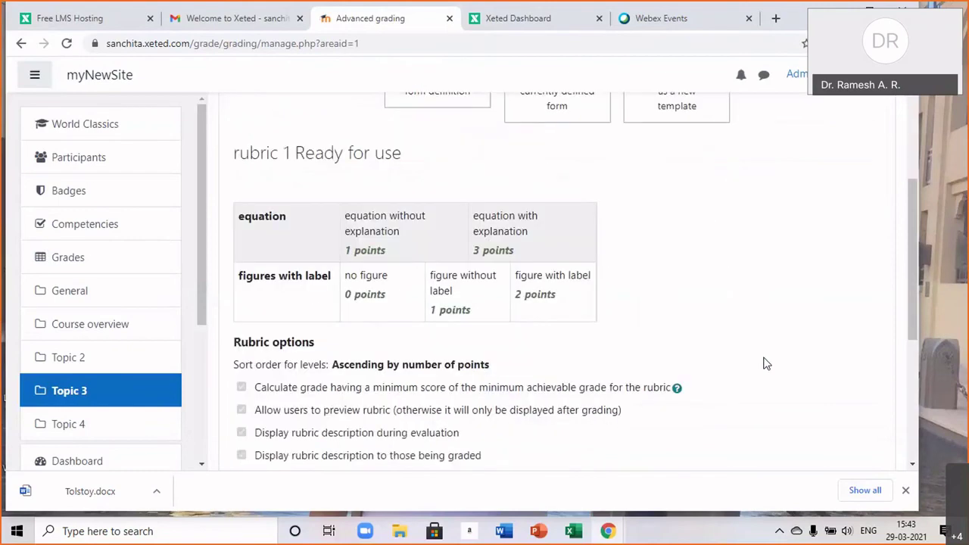
scroll(765, 363, up, 3)
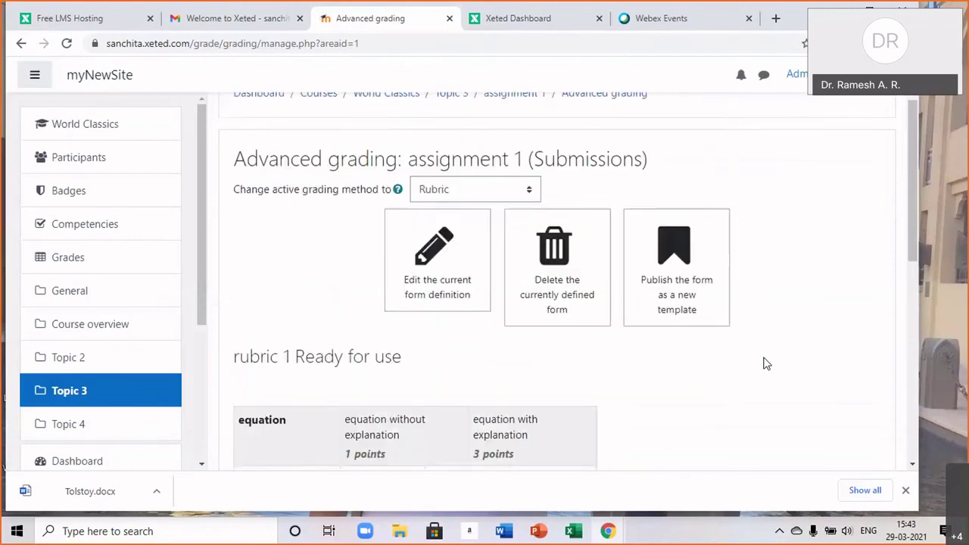
scroll(765, 363, up, 1)
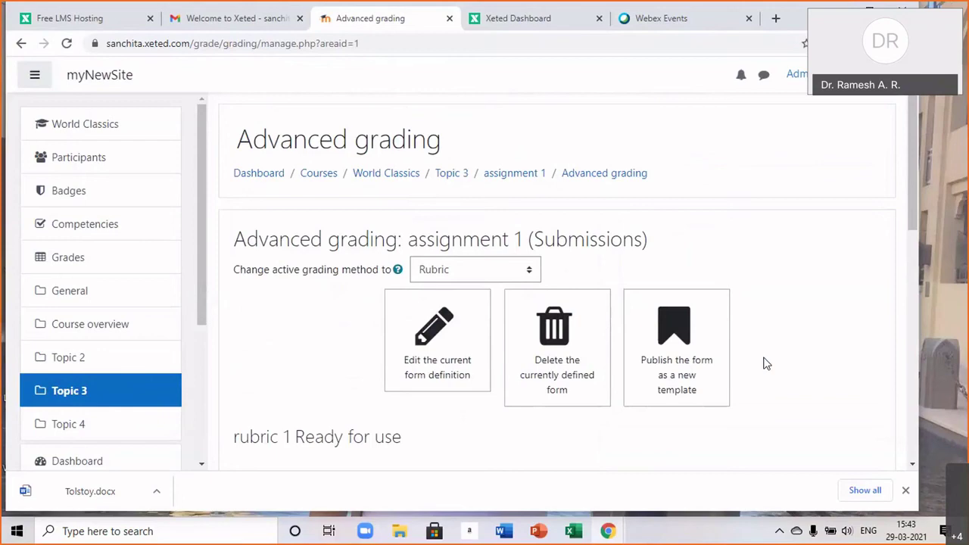
scroll(764, 363, down, 2)
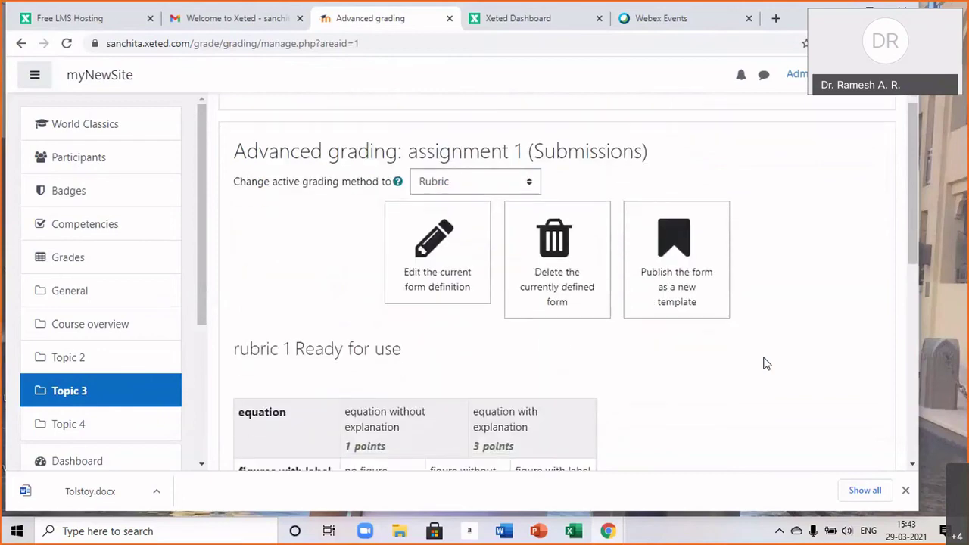
scroll(765, 364, down, 1)
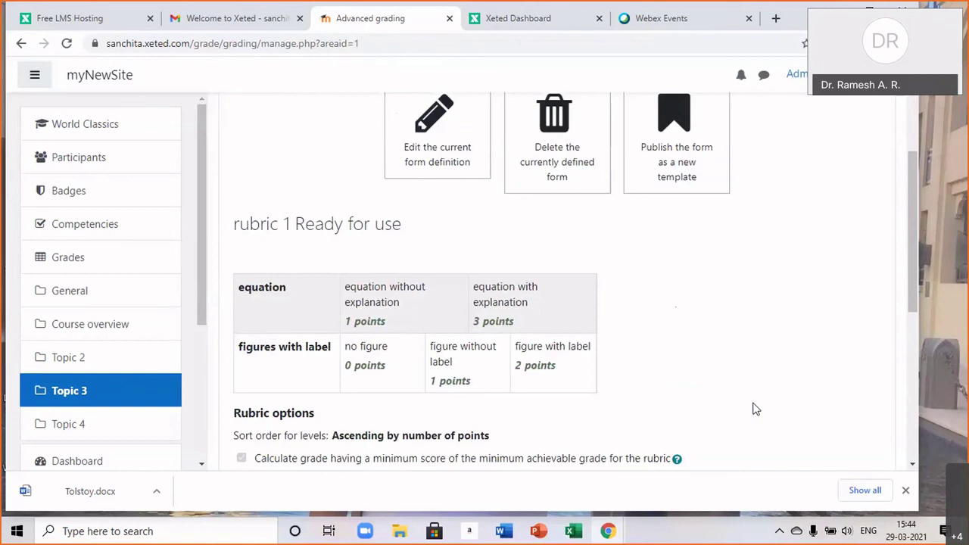
scroll(755, 409, down, 1)
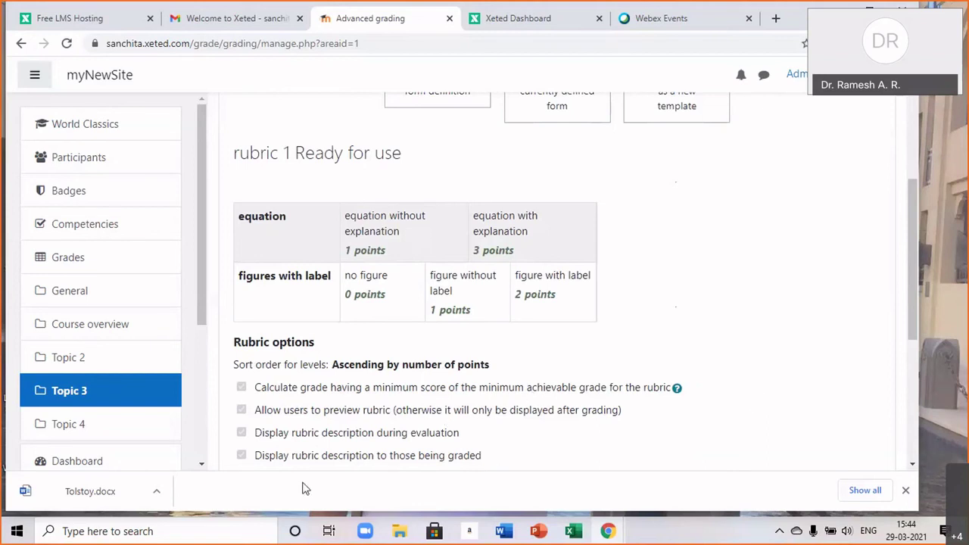
scroll(157, 437, down, 1)
scroll(157, 436, down, 2)
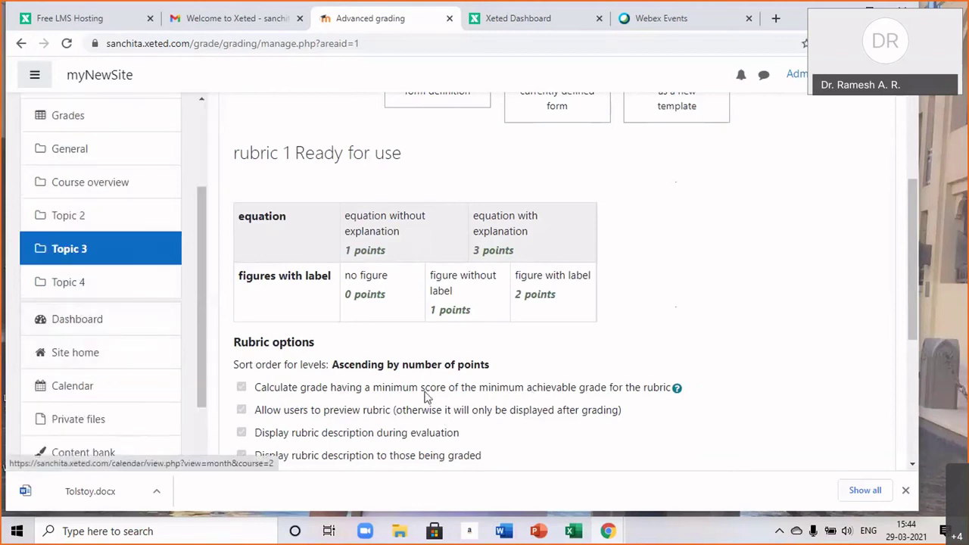
scroll(426, 396, down, 4)
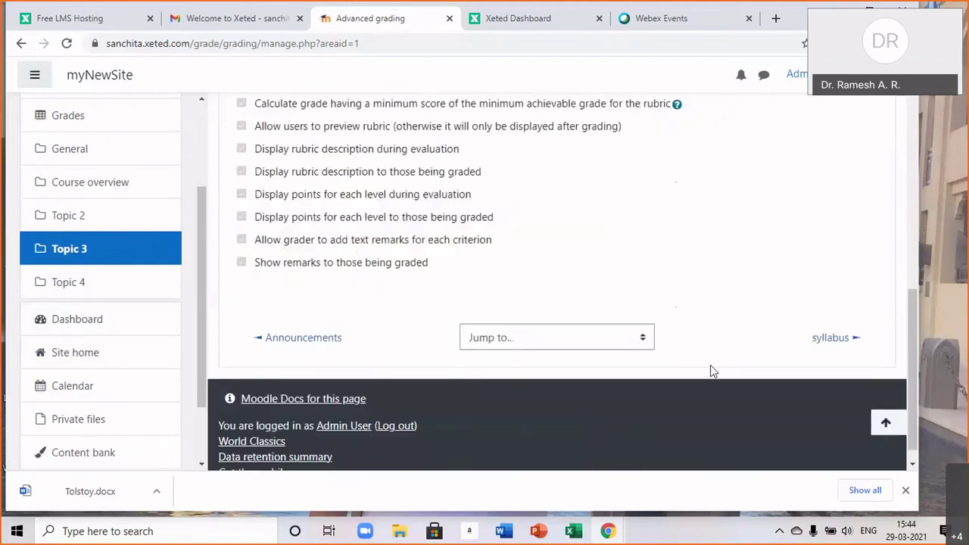
Return to the World Classics course through the site home and open assignment 1 to check its grading summary.
click(79, 356)
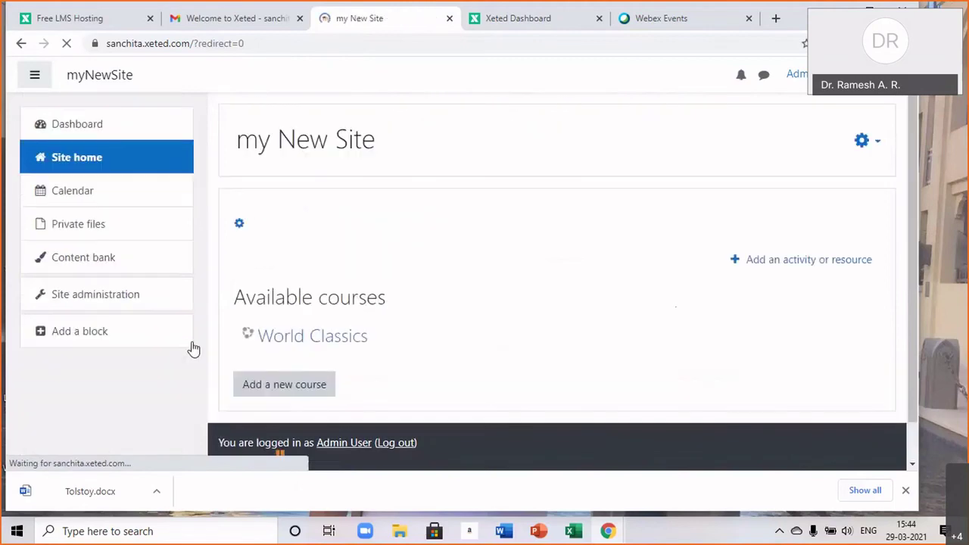
click(310, 335)
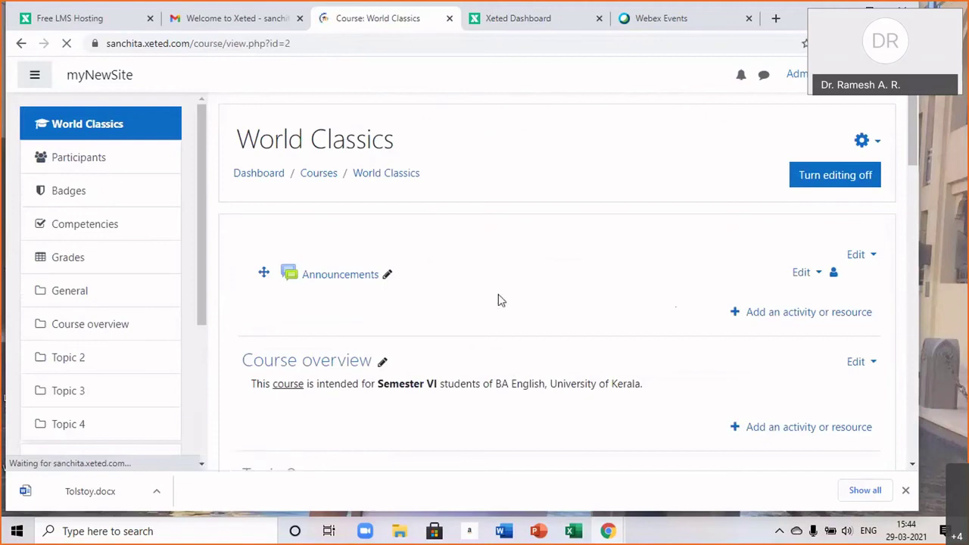
scroll(525, 305, down, 14)
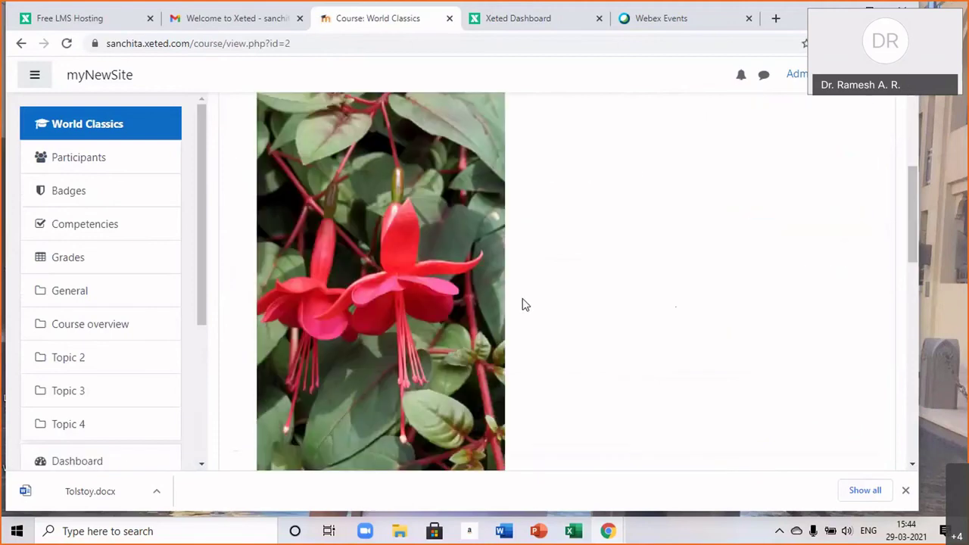
scroll(525, 304, down, 1)
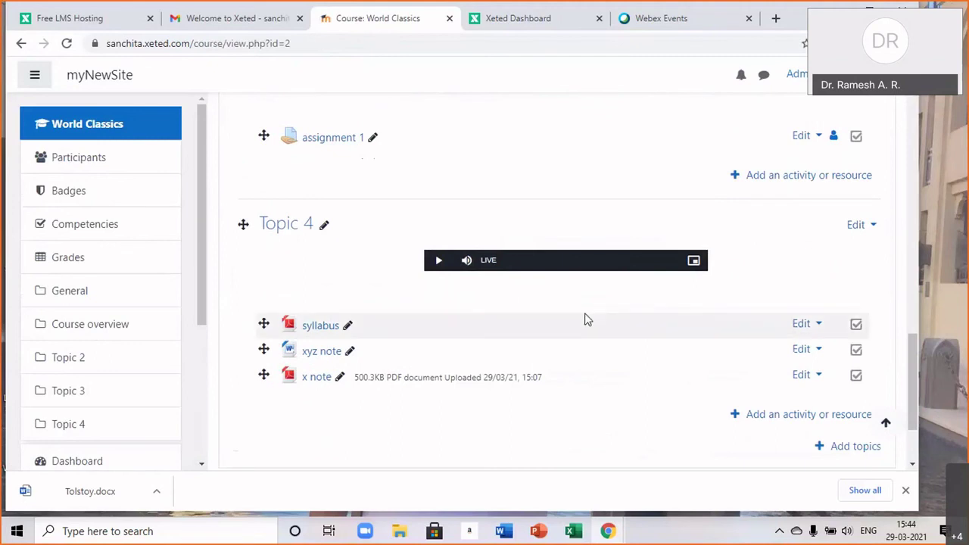
click(334, 140)
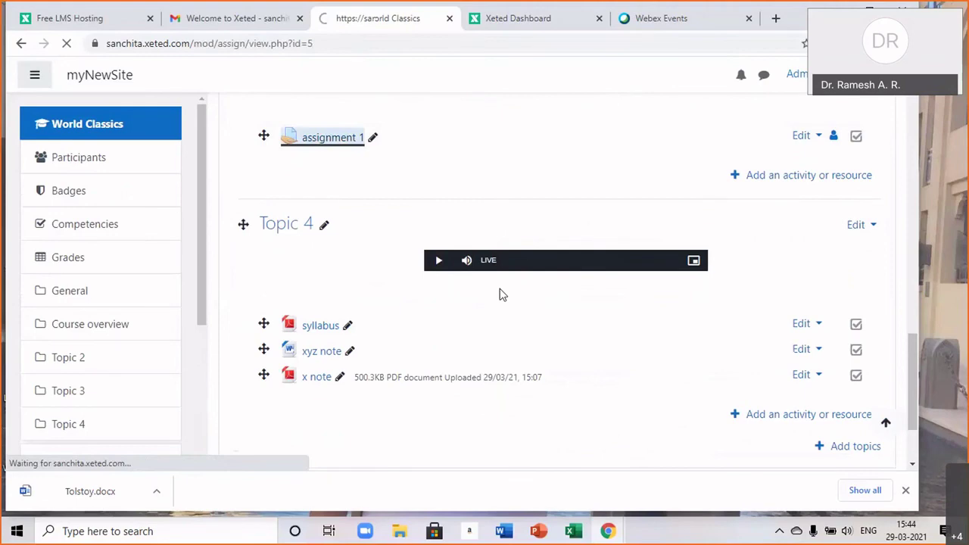
scroll(689, 342, down, 3)
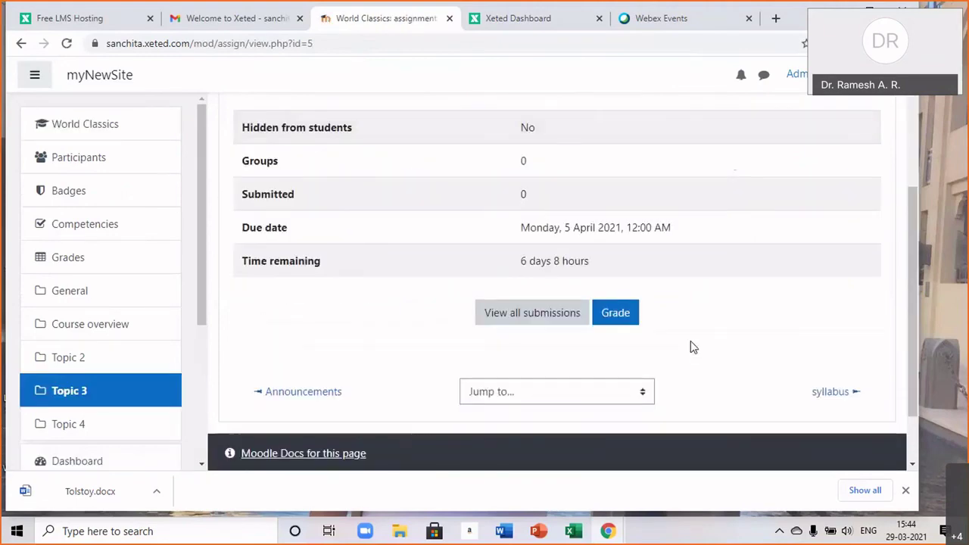
scroll(690, 342, up, 3)
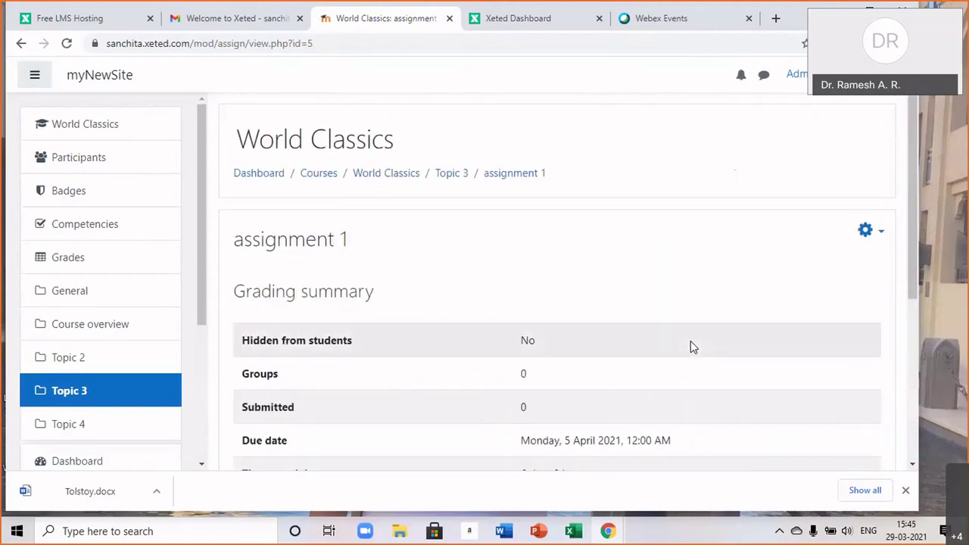
scroll(690, 342, down, 3)
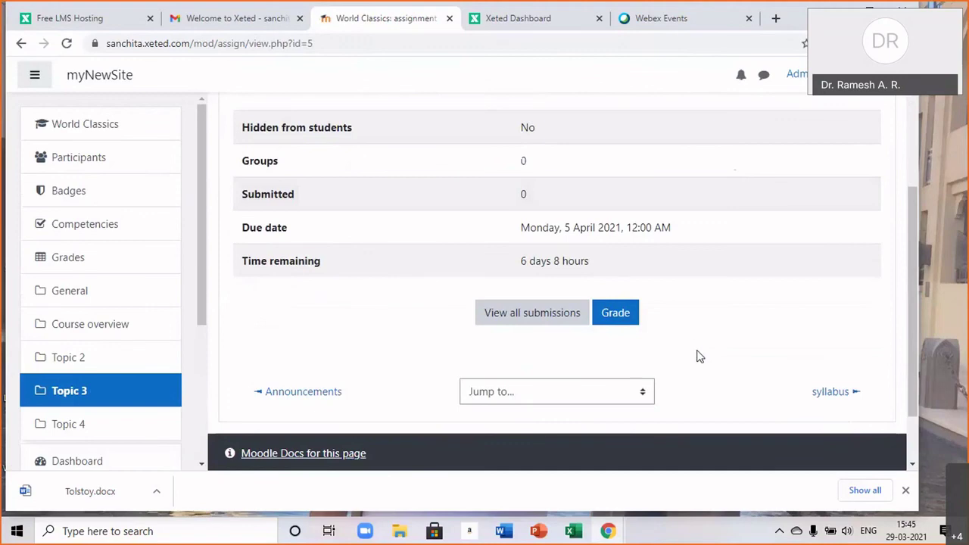
Open assignment 1's settings for editing and check its availability dates and submission types.
scroll(697, 355, up, 2)
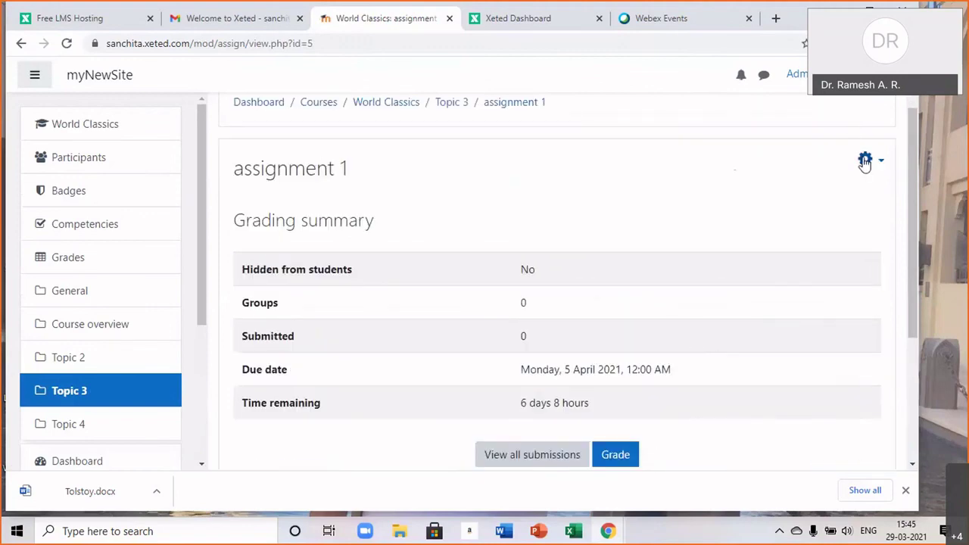
click(864, 161)
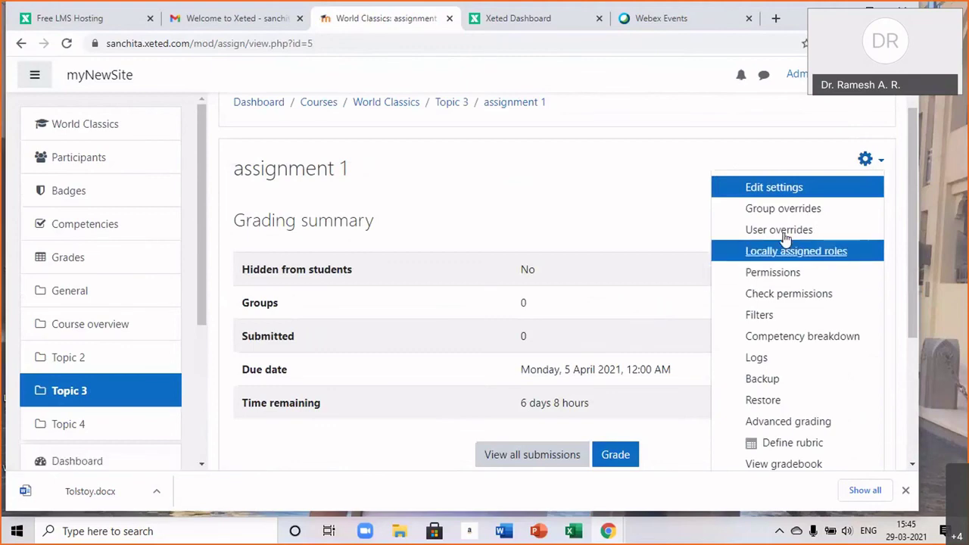
click(795, 188)
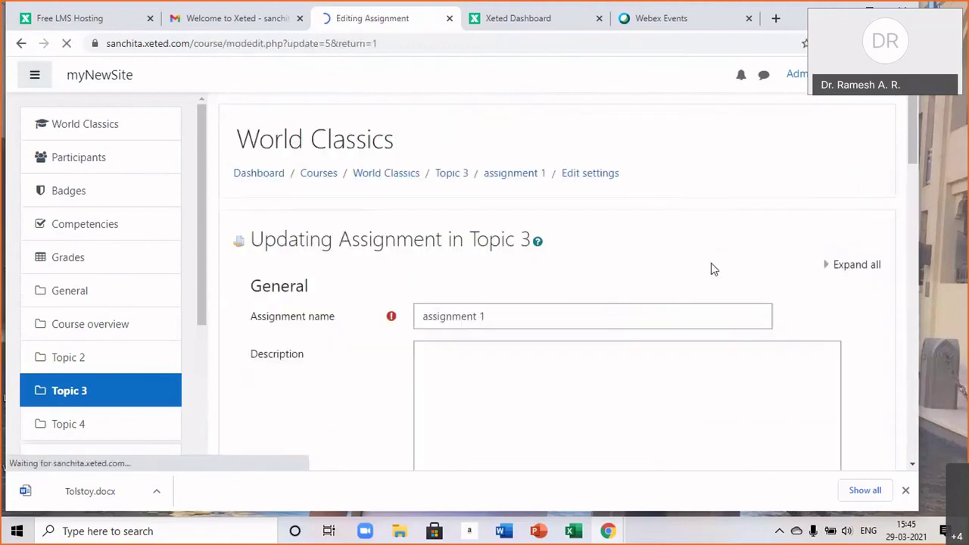
scroll(716, 265, down, 3)
scroll(725, 269, down, 5)
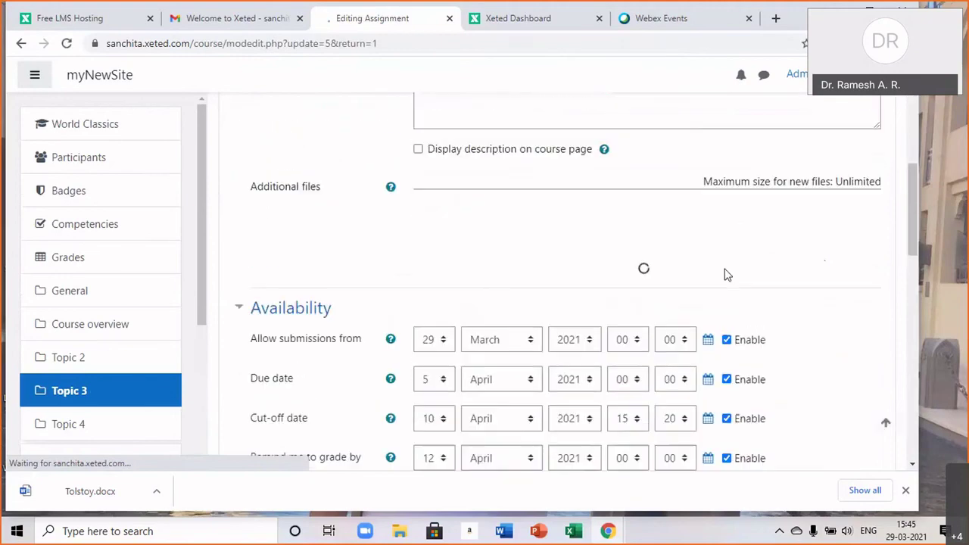
scroll(634, 445, down, 3)
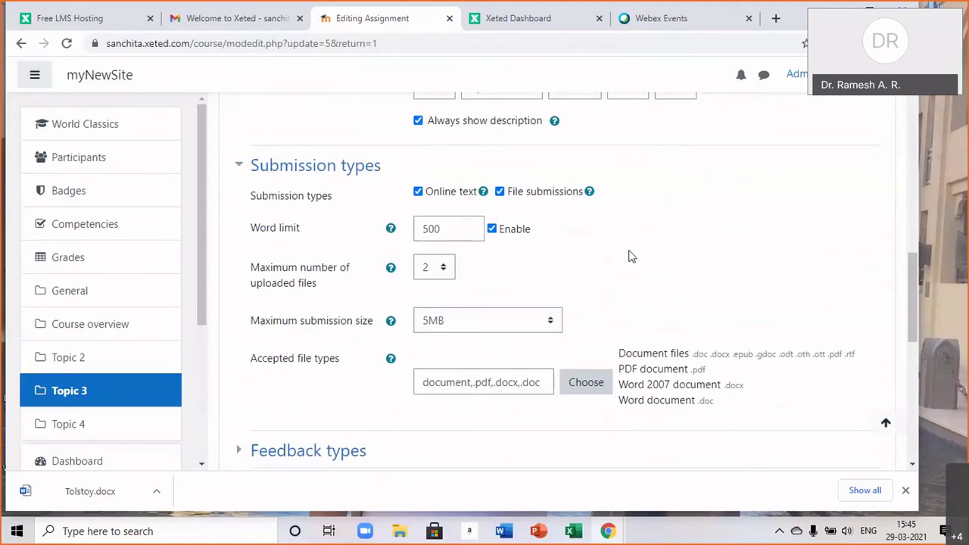
scroll(631, 256, up, 2)
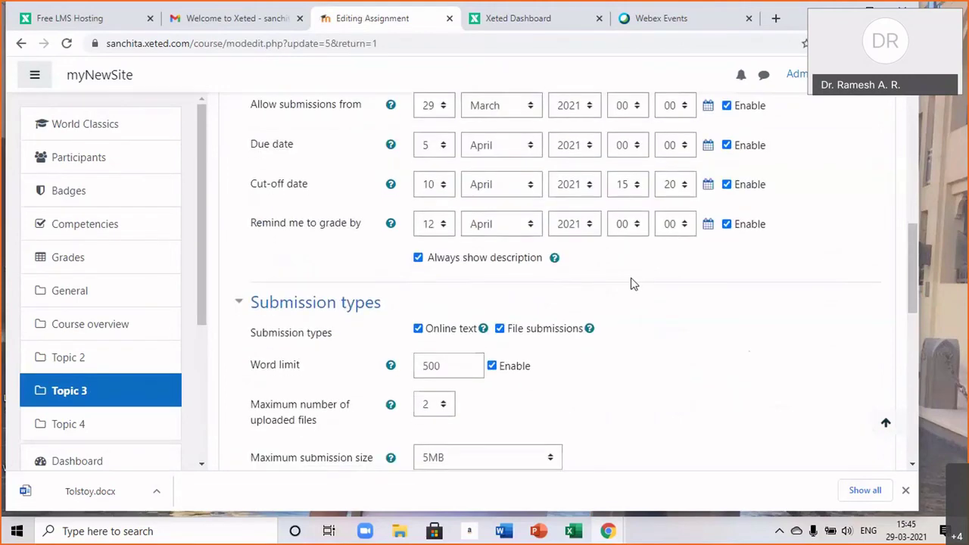
Set "Students submit in groups" to No in assignment 1's group submission settings.
scroll(614, 339, down, 3)
scroll(608, 354, down, 2)
click(388, 320)
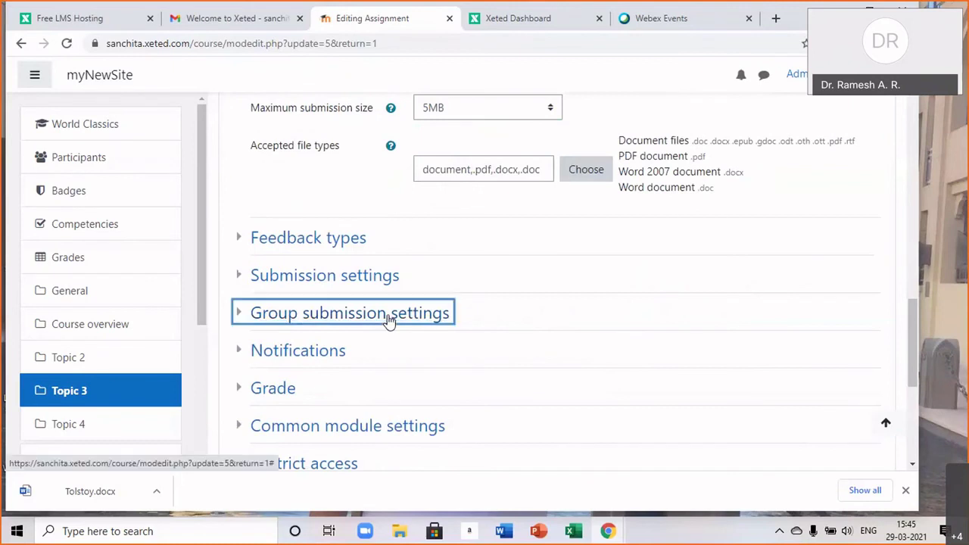
scroll(545, 356, down, 2)
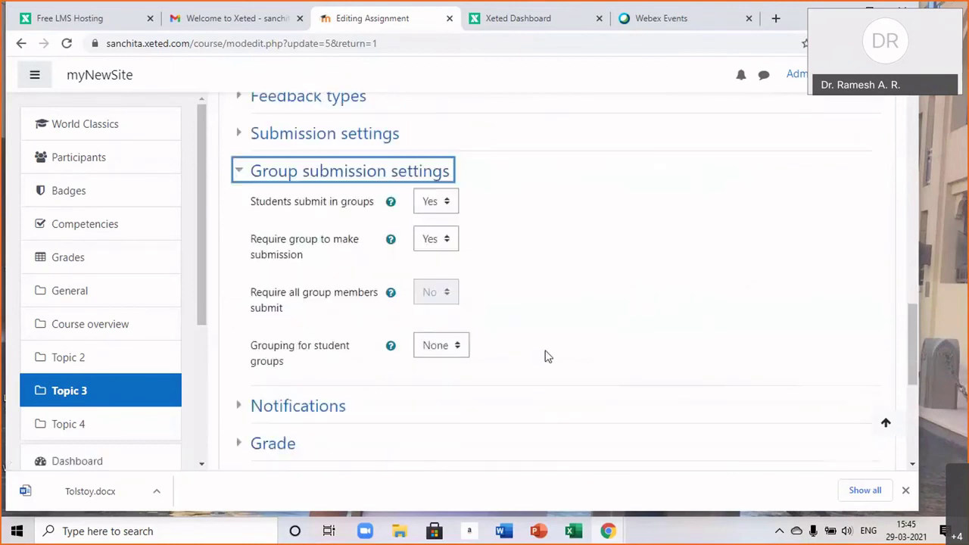
click(445, 201)
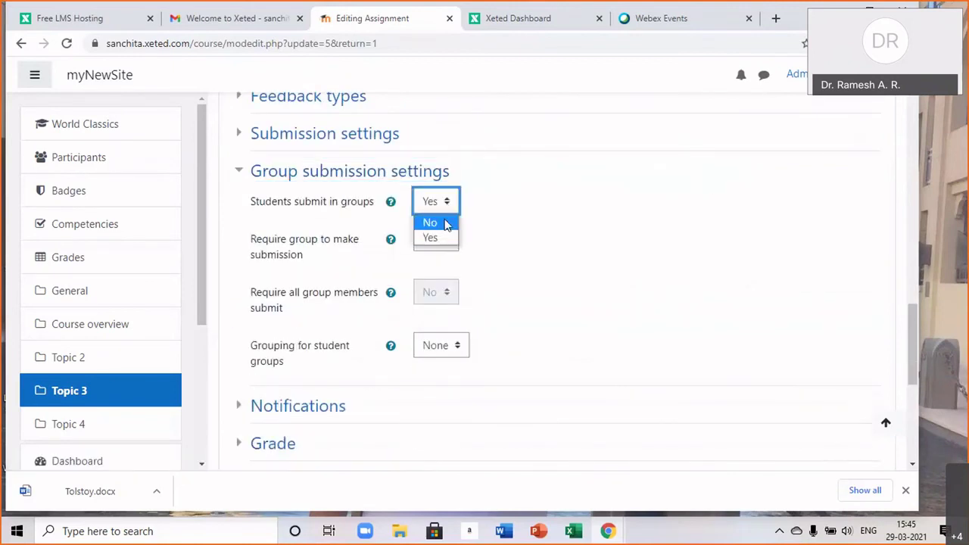
click(433, 221)
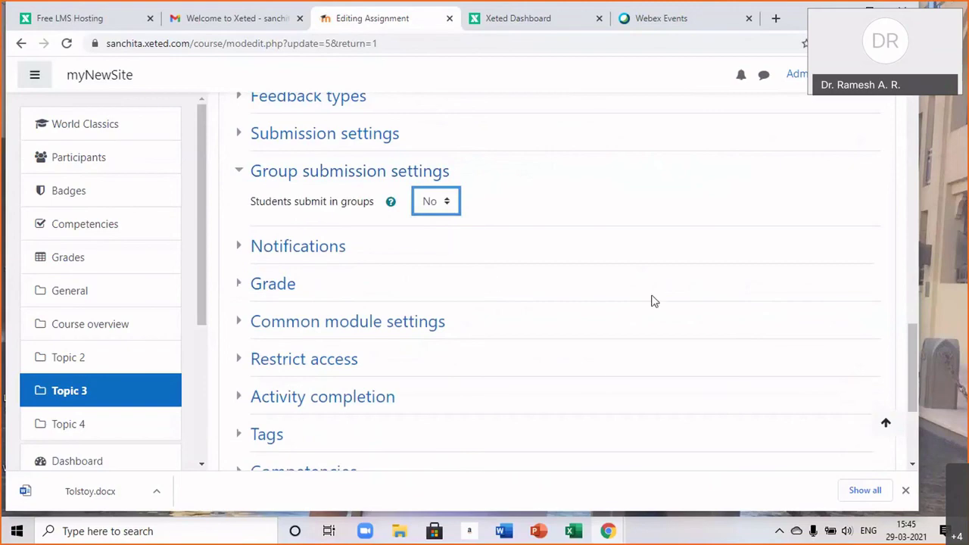
Save assignment 1's settings and return to the World Classics course page.
scroll(654, 302, down, 3)
click(485, 294)
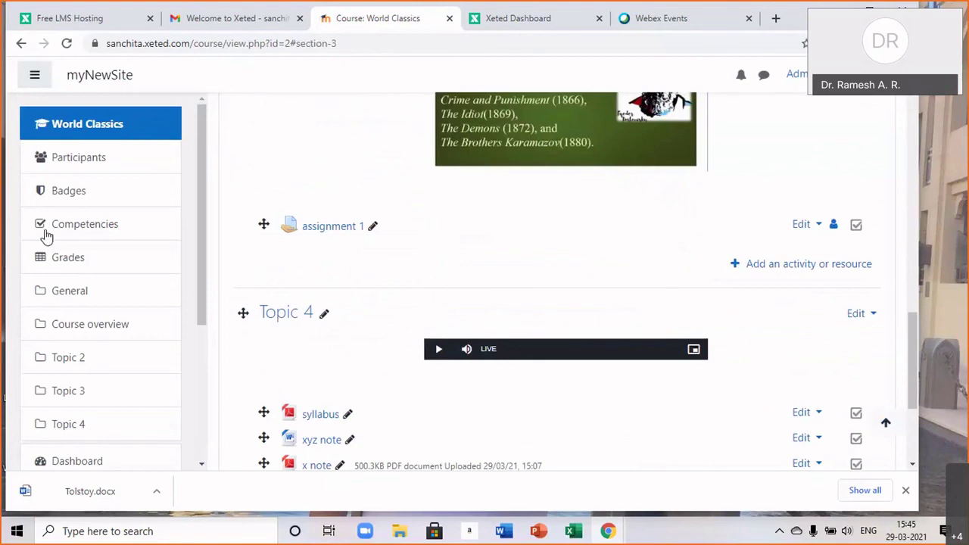
Enrol Admin User in the World Classics course with the Student role and check the participants list.
click(76, 160)
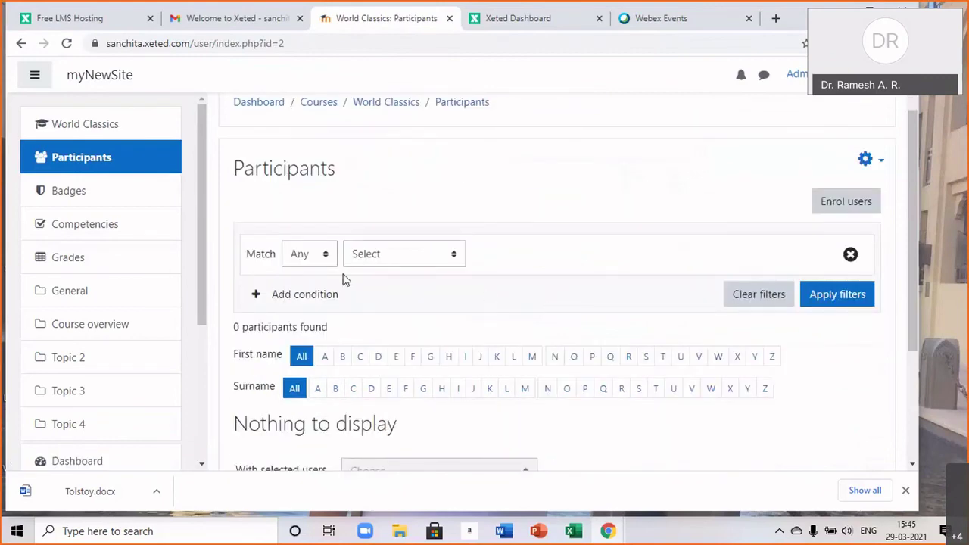
click(841, 205)
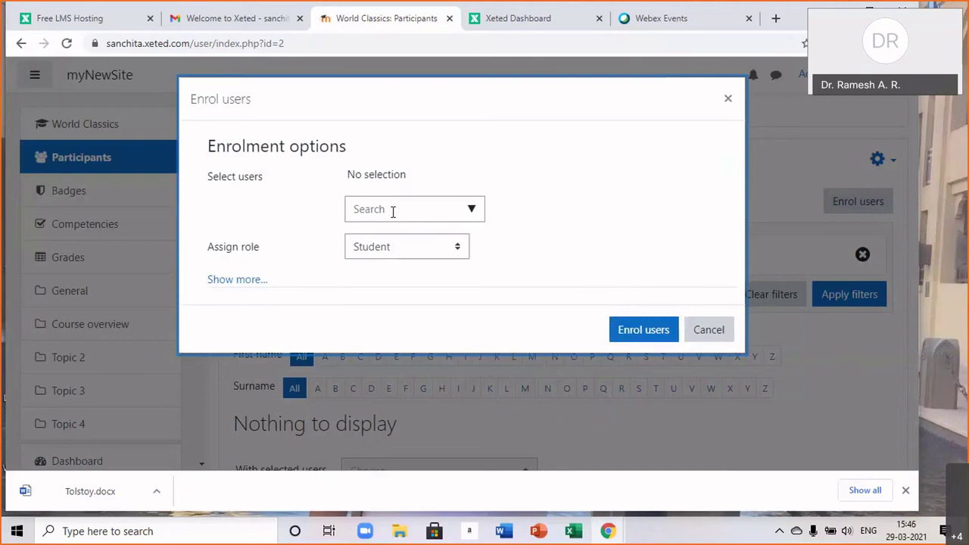
click(471, 210)
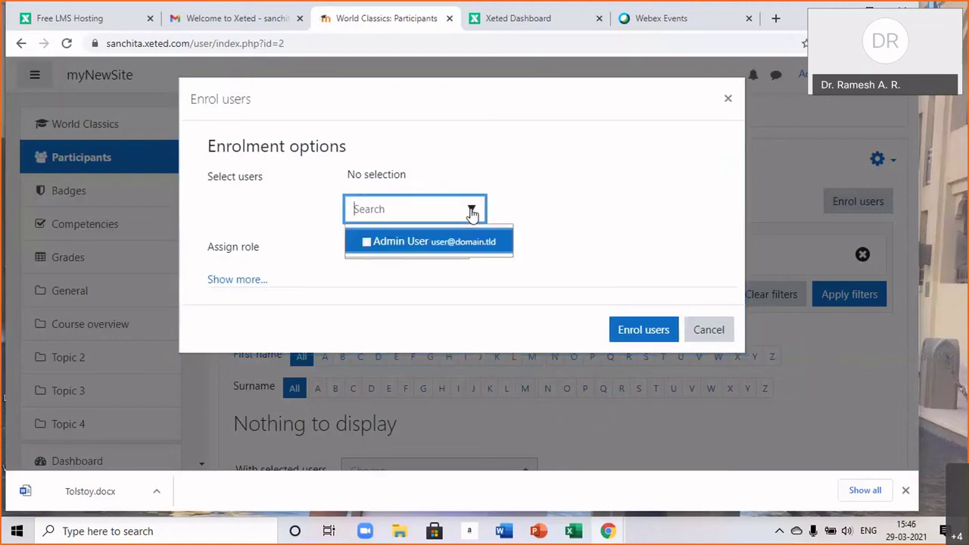
click(458, 244)
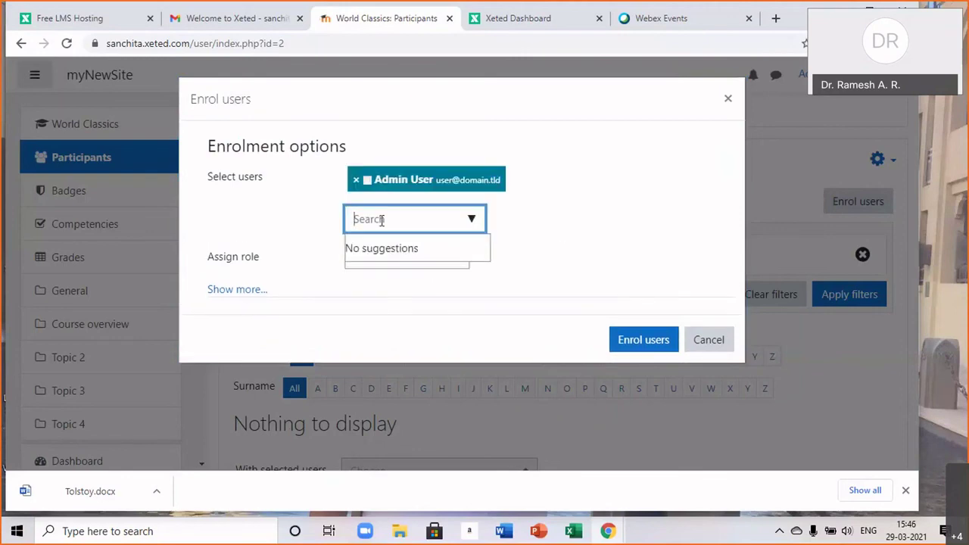
click(640, 340)
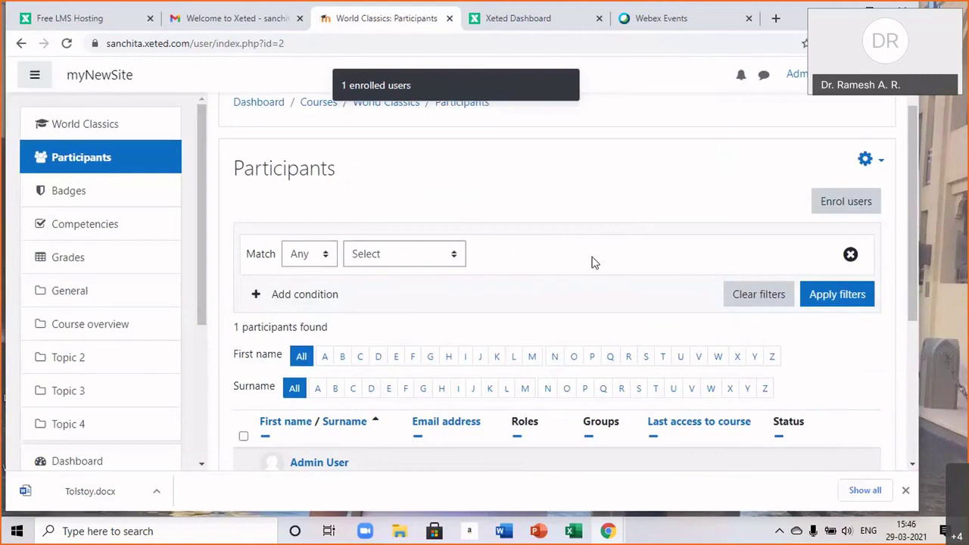
scroll(594, 262, down, 3)
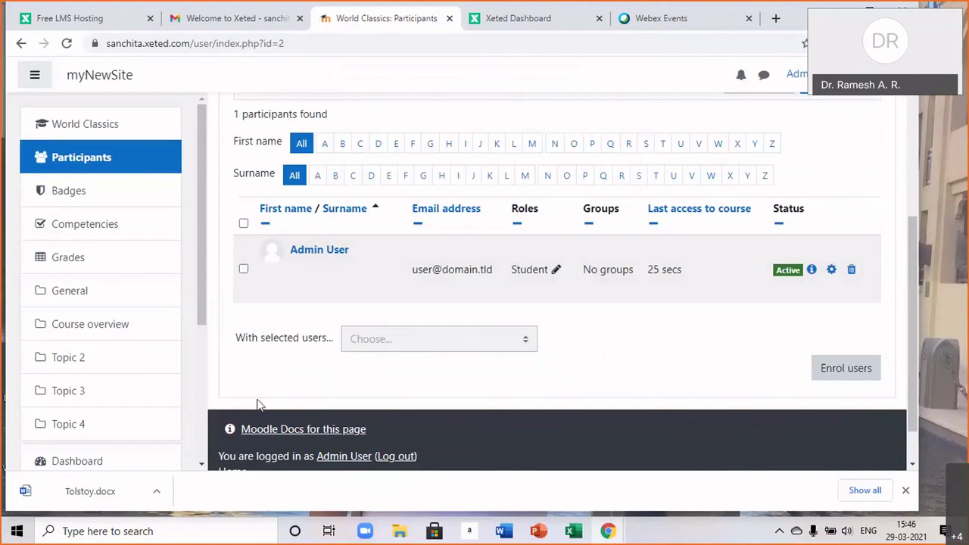
scroll(97, 326, down, 2)
scroll(101, 300, up, 2)
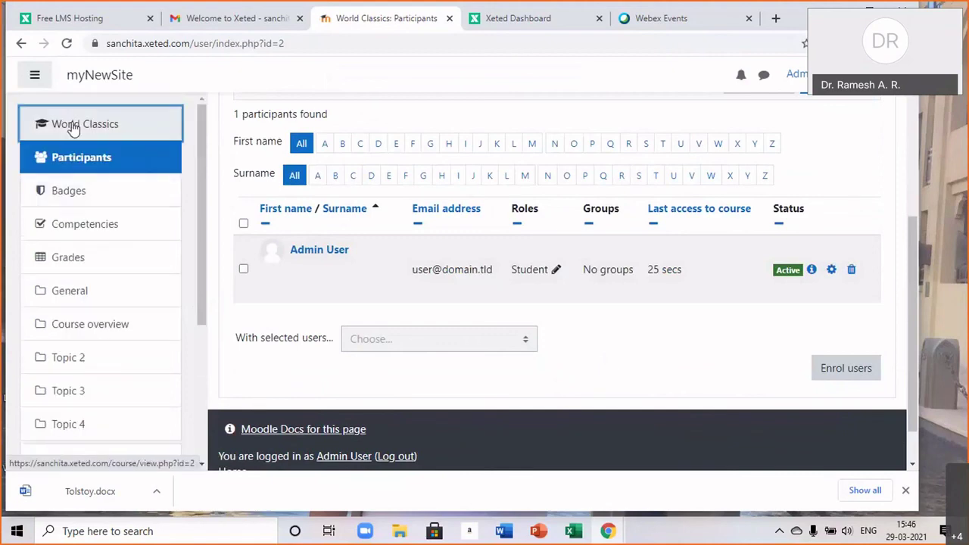
Return to the World Classics course page and open assignment 1 to check its grading summary.
click(74, 126)
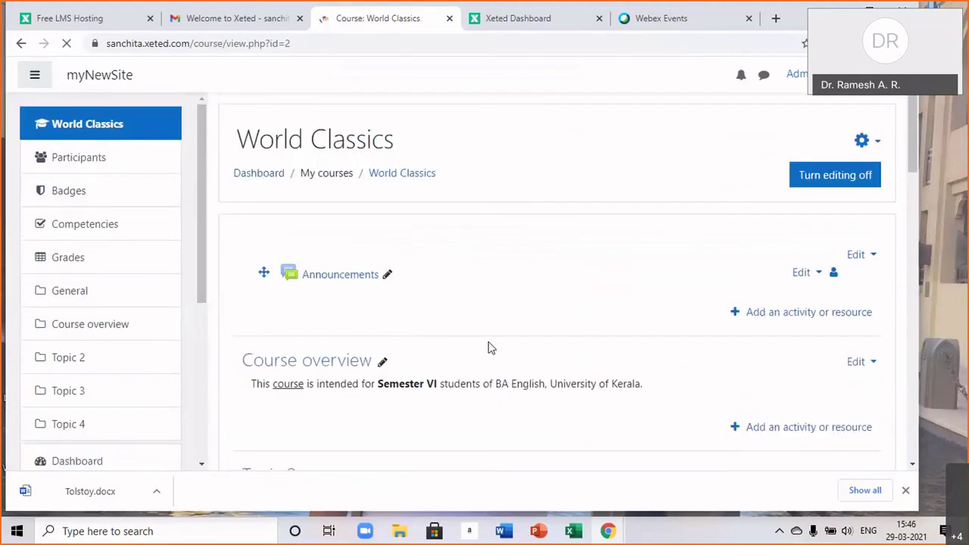
scroll(519, 345, down, 15)
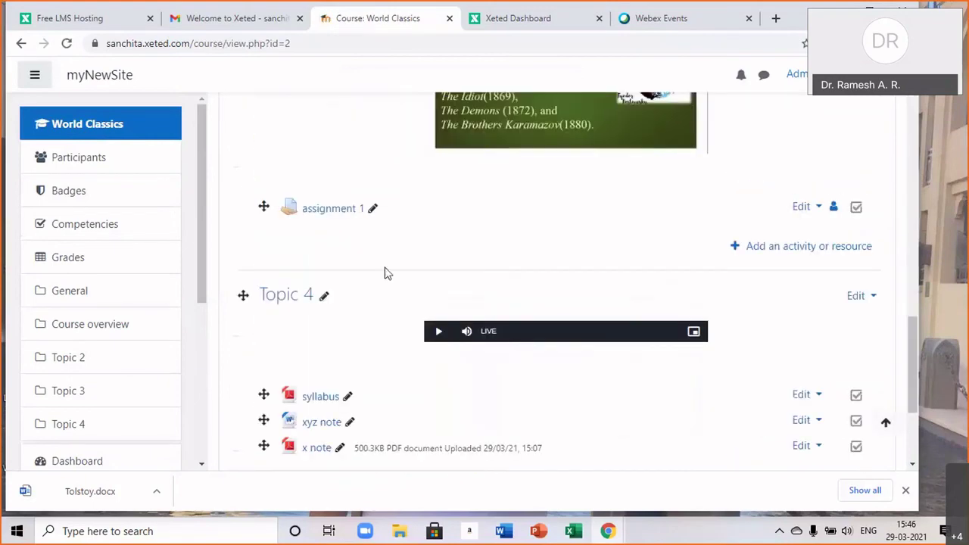
click(333, 209)
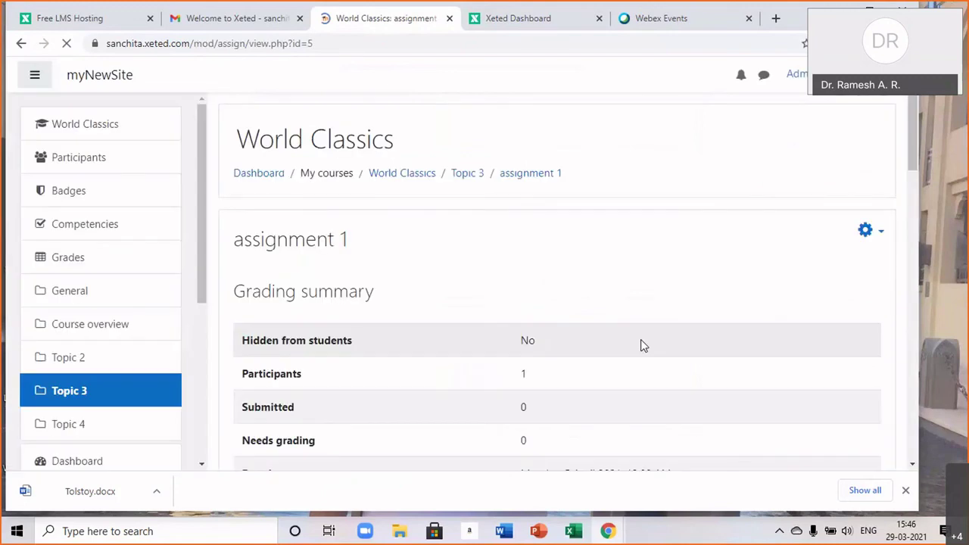
scroll(653, 347, down, 2)
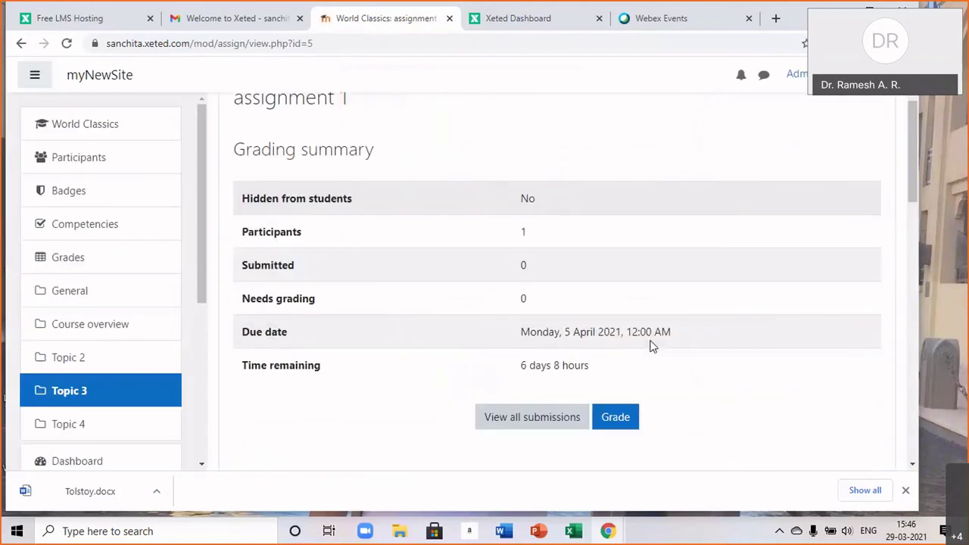
scroll(712, 342, up, 1)
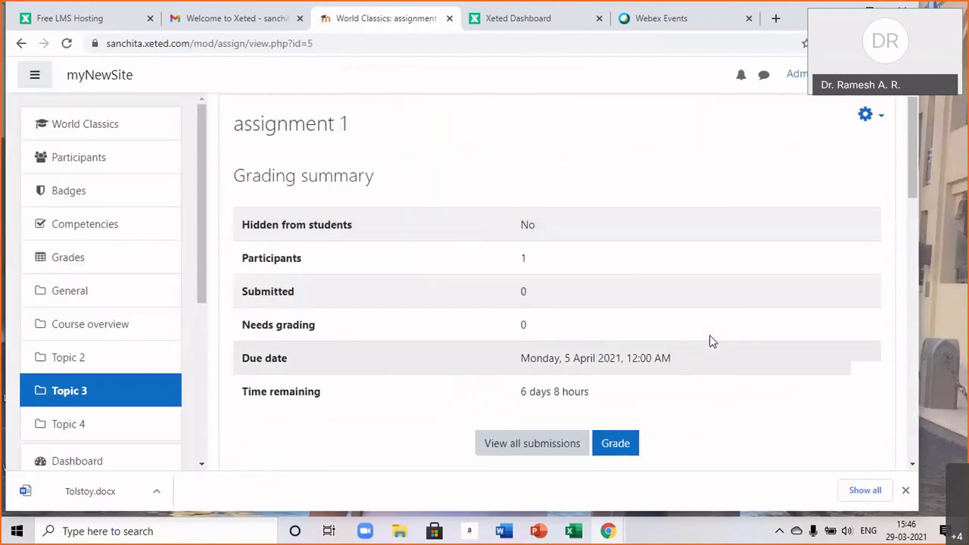
scroll(712, 341, down, 1)
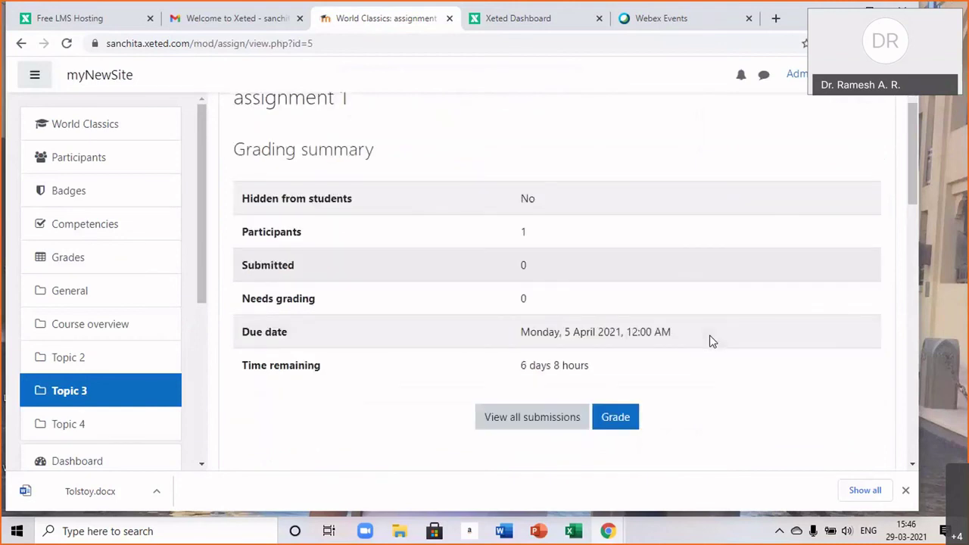
scroll(711, 341, up, 2)
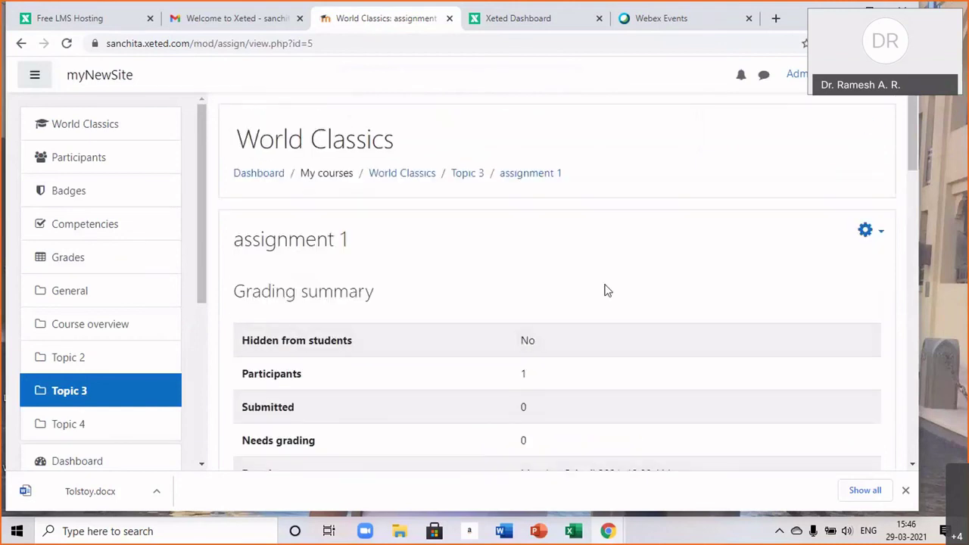
Switch to the Student role in the course and review assignment 1's submission status and grading criteria.
click(799, 75)
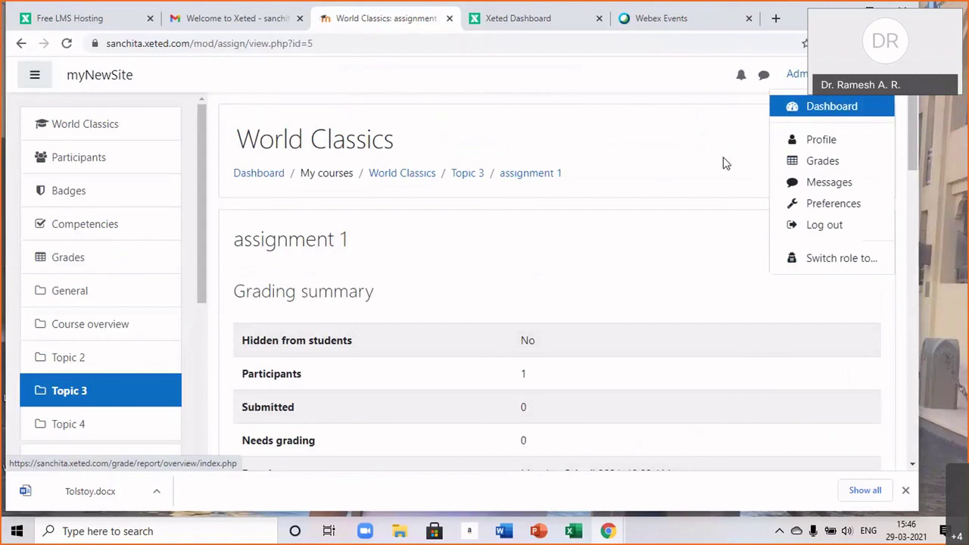
click(825, 258)
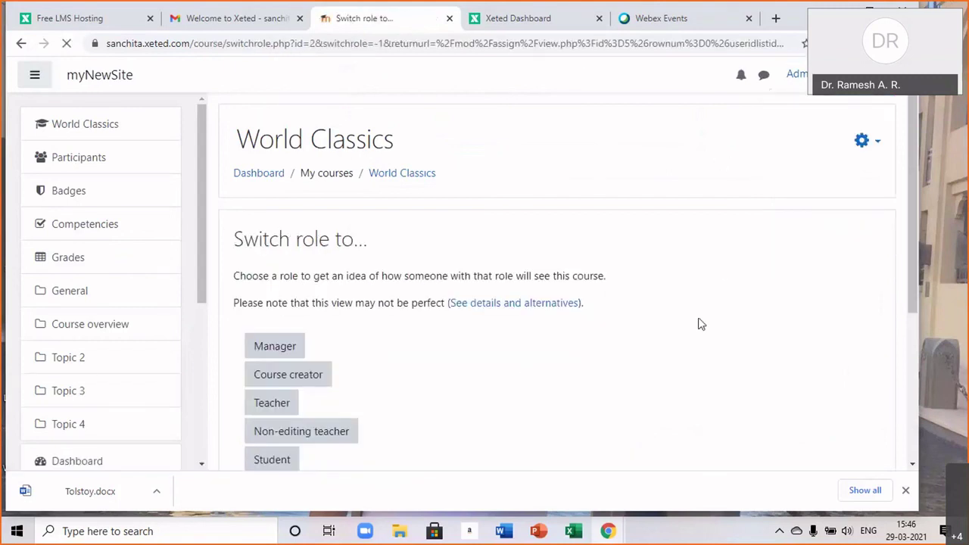
scroll(699, 324, down, 2)
click(278, 323)
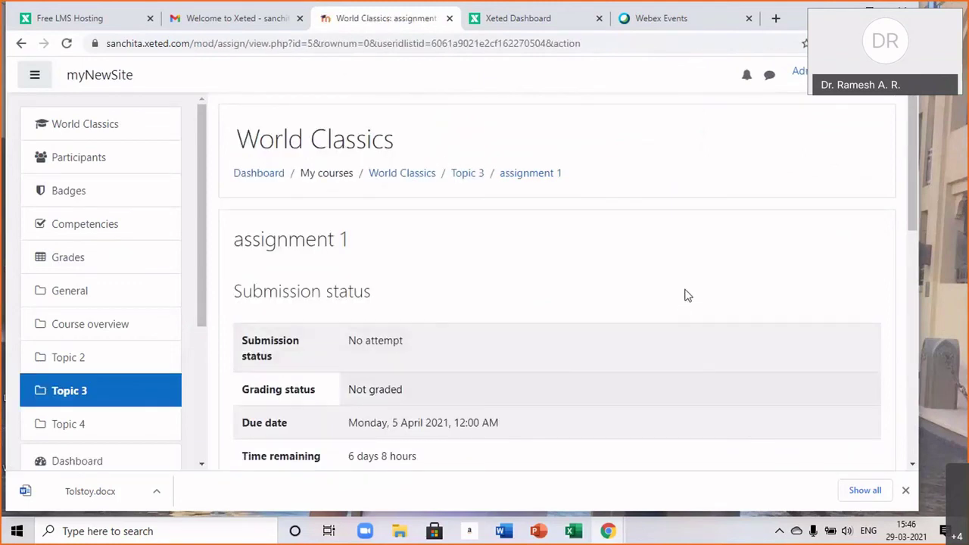
scroll(689, 264, down, 2)
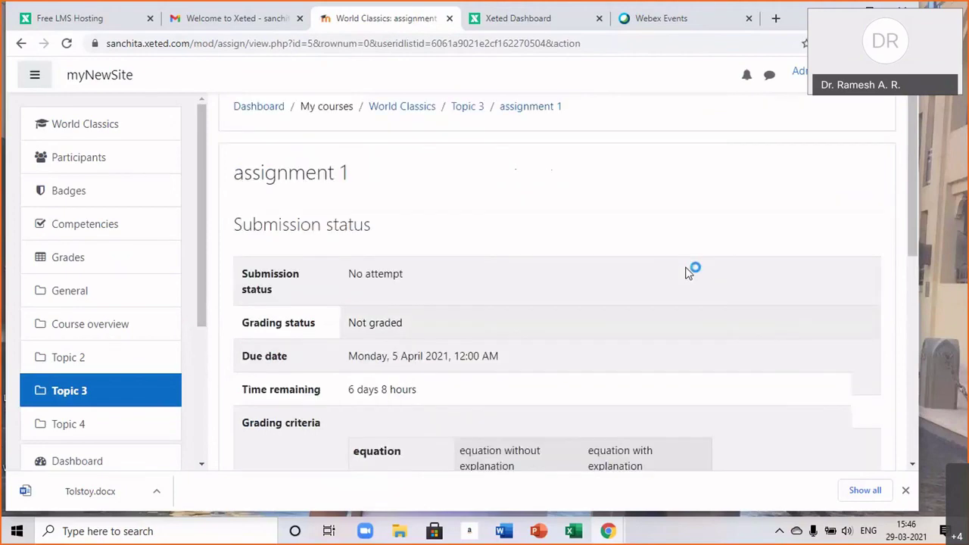
scroll(754, 330, down, 2)
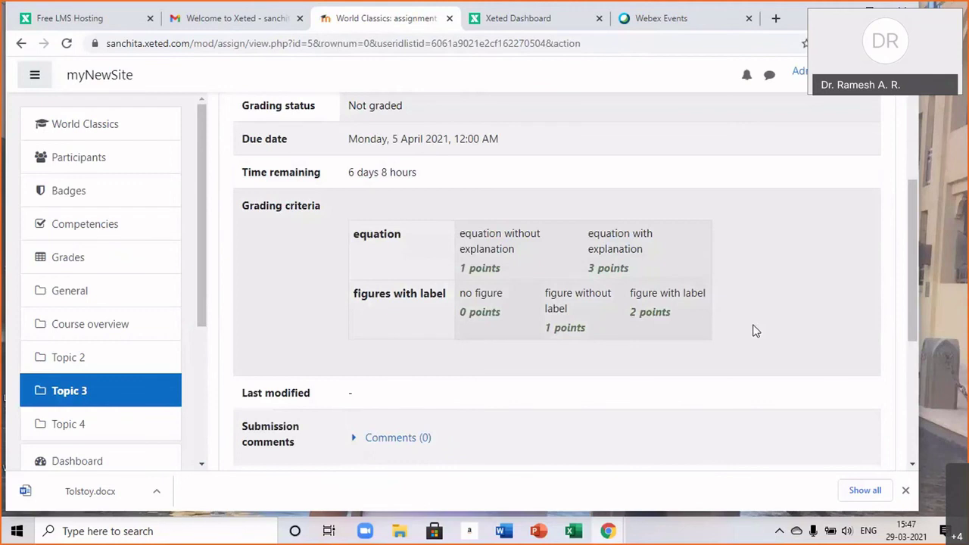
scroll(754, 330, down, 1)
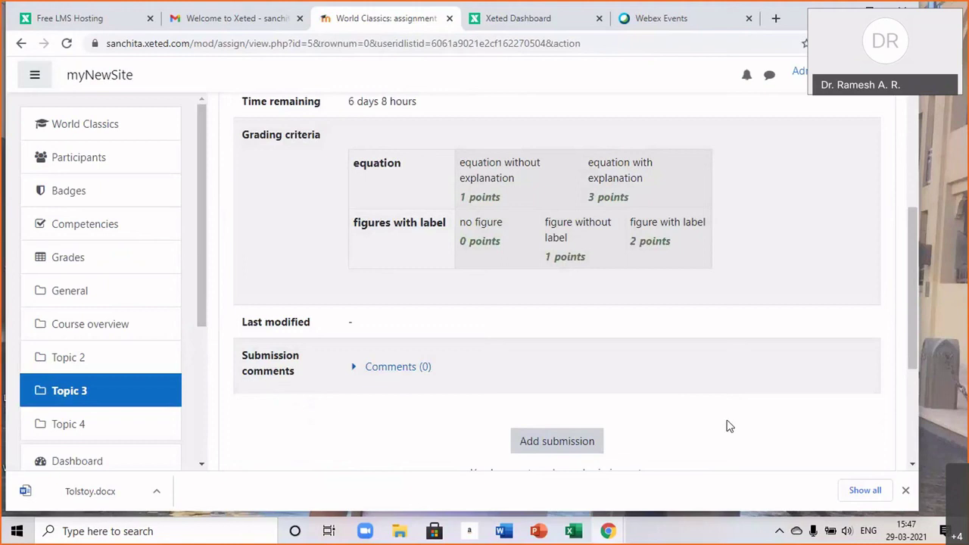
Look through the World Classics course page as a student, from the course overview to the Topic 4 resources.
click(102, 130)
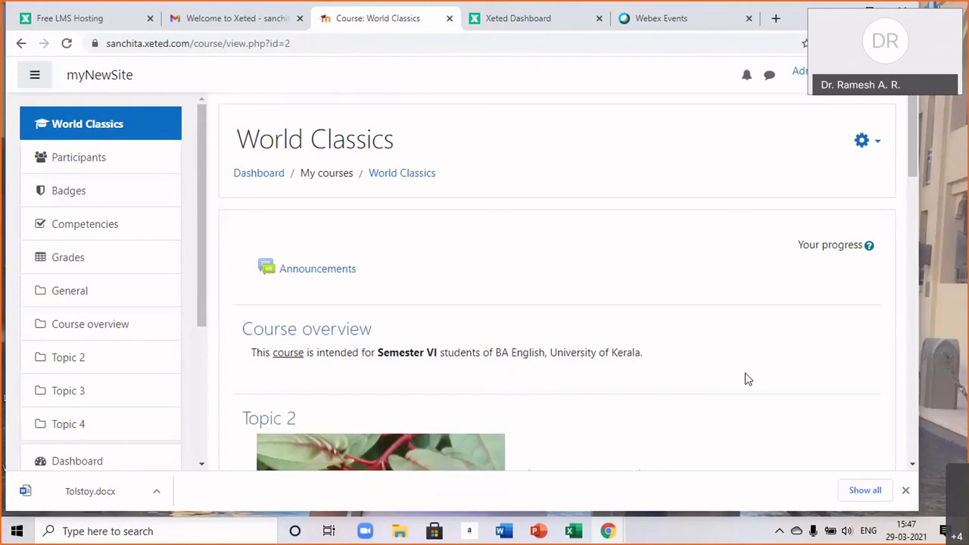
scroll(745, 373, down, 1)
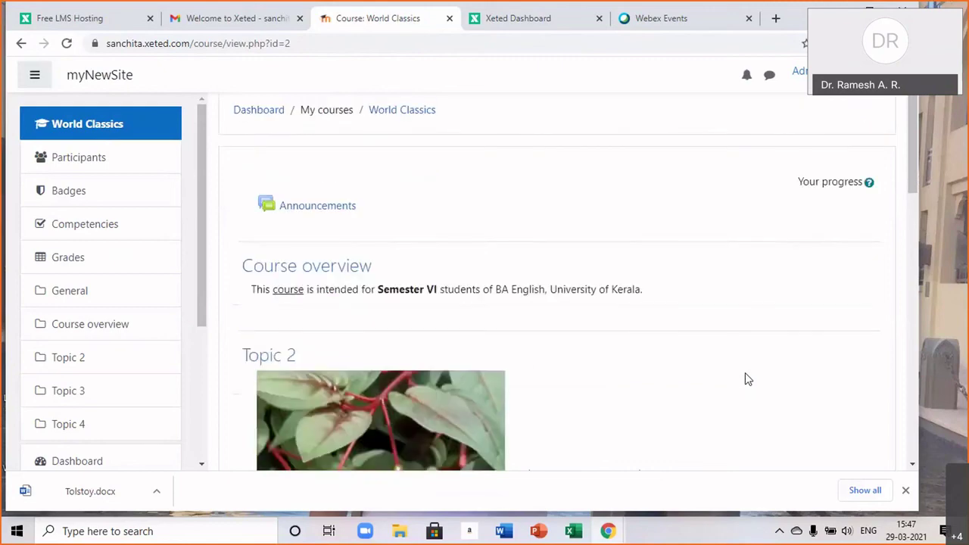
scroll(745, 373, down, 1)
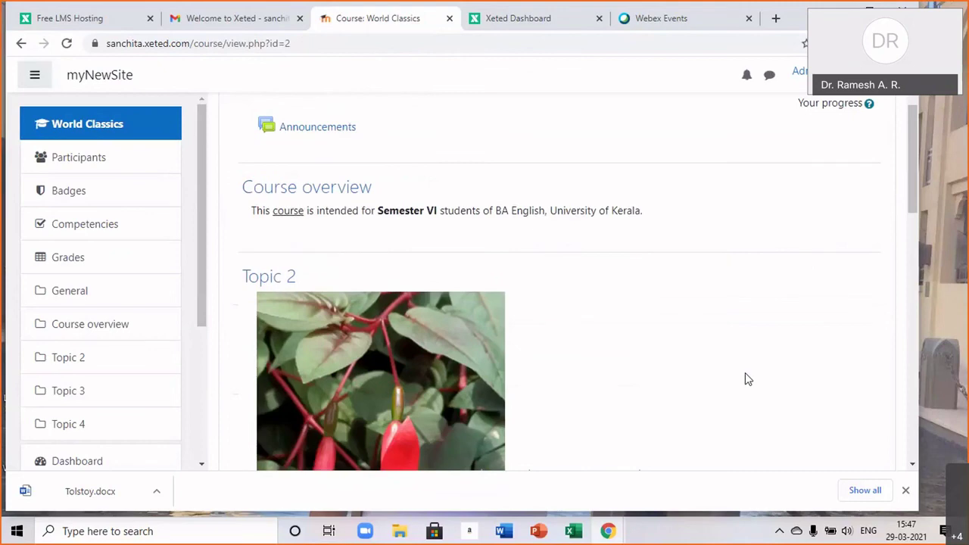
scroll(745, 379, down, 4)
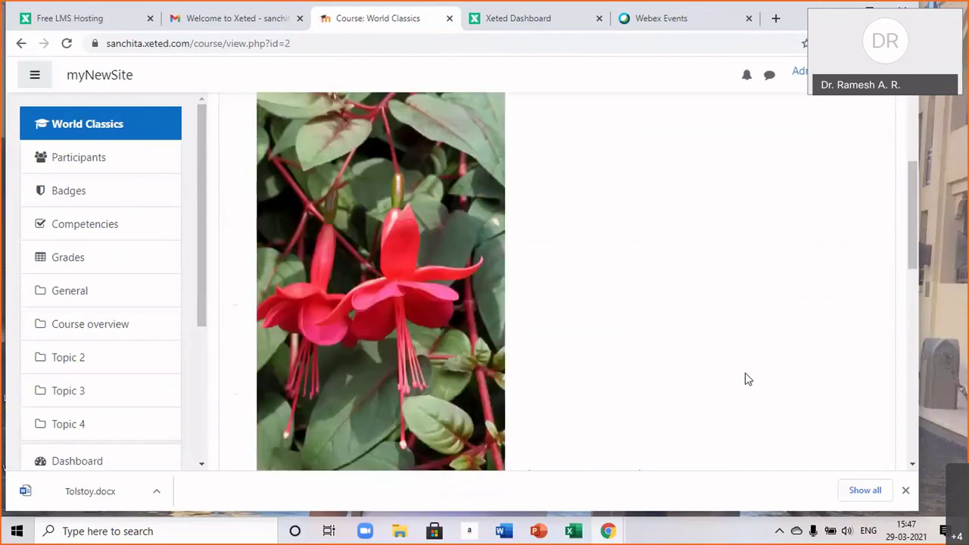
scroll(747, 378, down, 4)
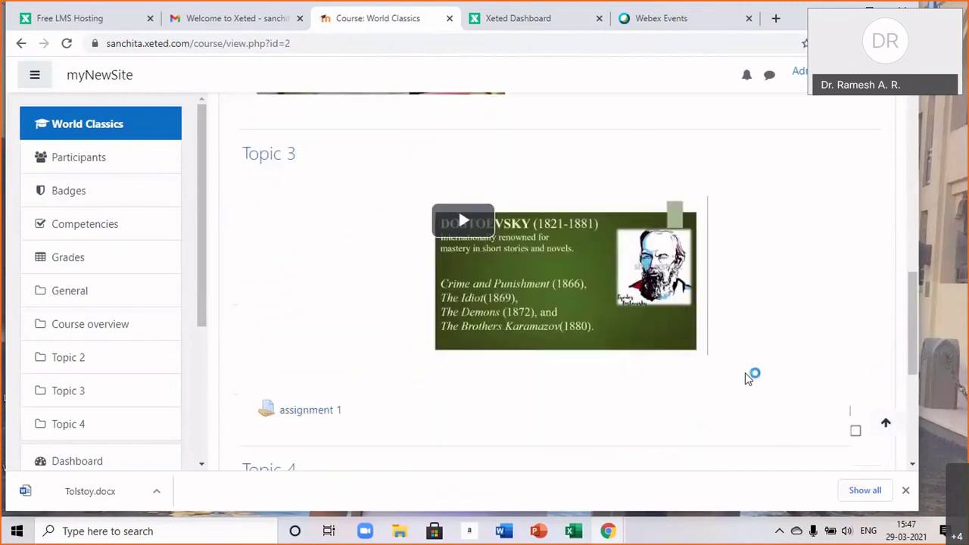
scroll(746, 379, down, 3)
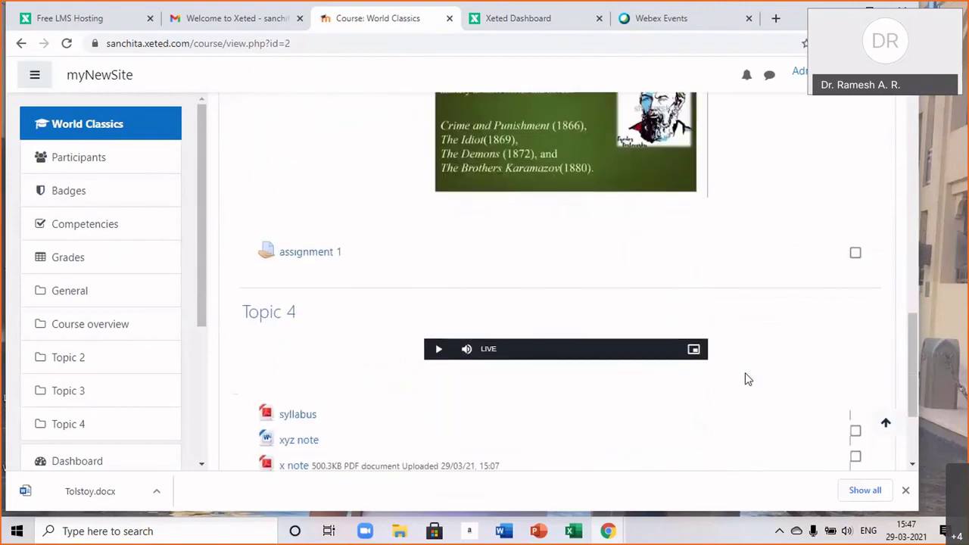
scroll(746, 379, down, 2)
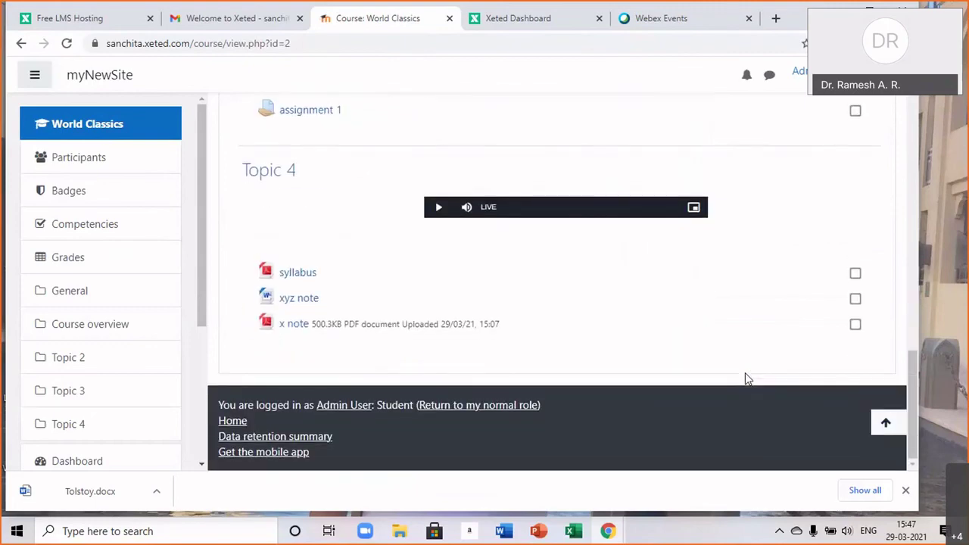
scroll(747, 378, up, 5)
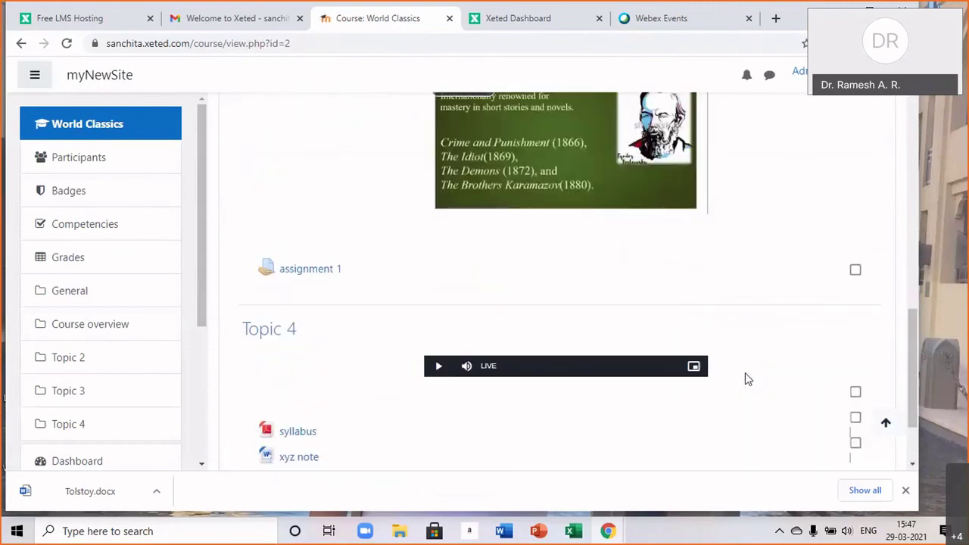
scroll(747, 379, up, 6)
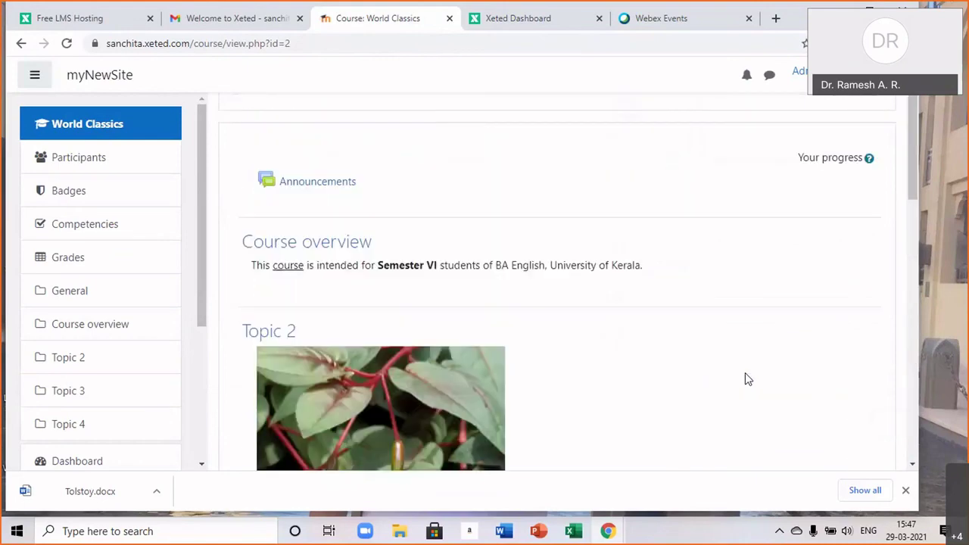
scroll(745, 379, down, 2)
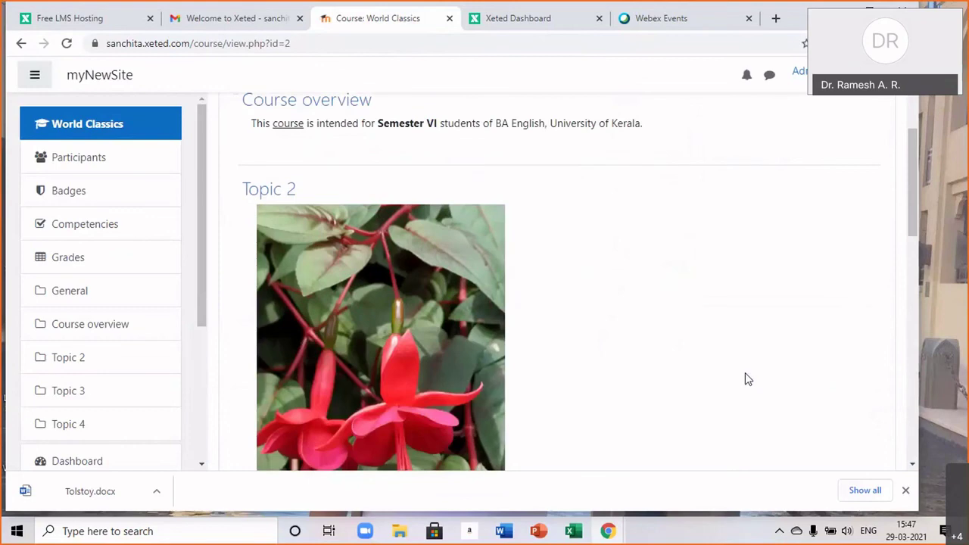
scroll(745, 380, down, 1)
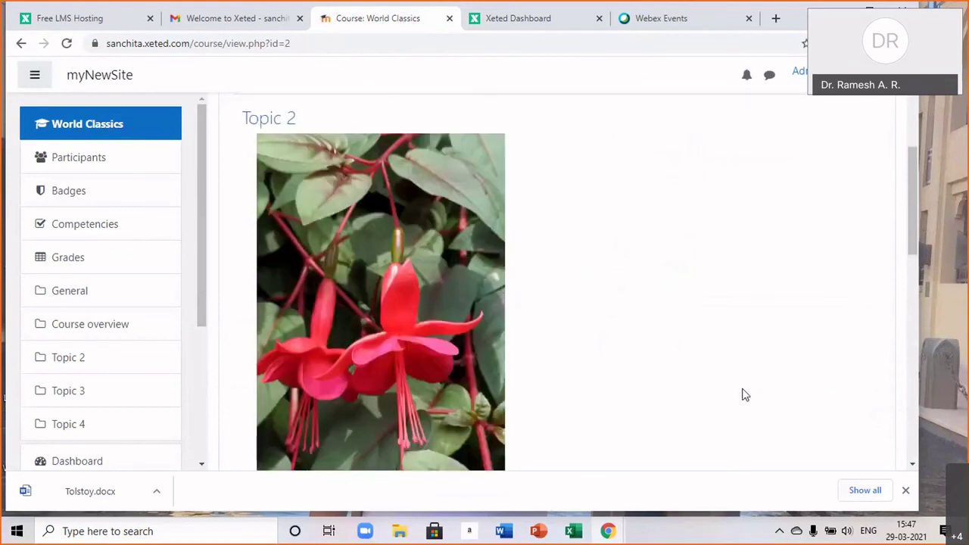
Open assignment 1 in Topic 3 as a student and examine its submission status and grading criteria.
scroll(744, 395, down, 9)
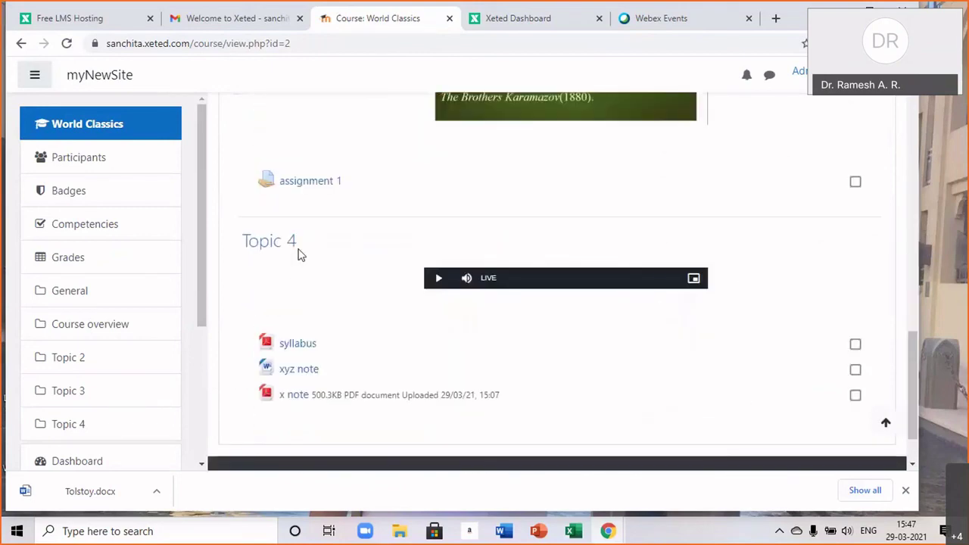
click(284, 185)
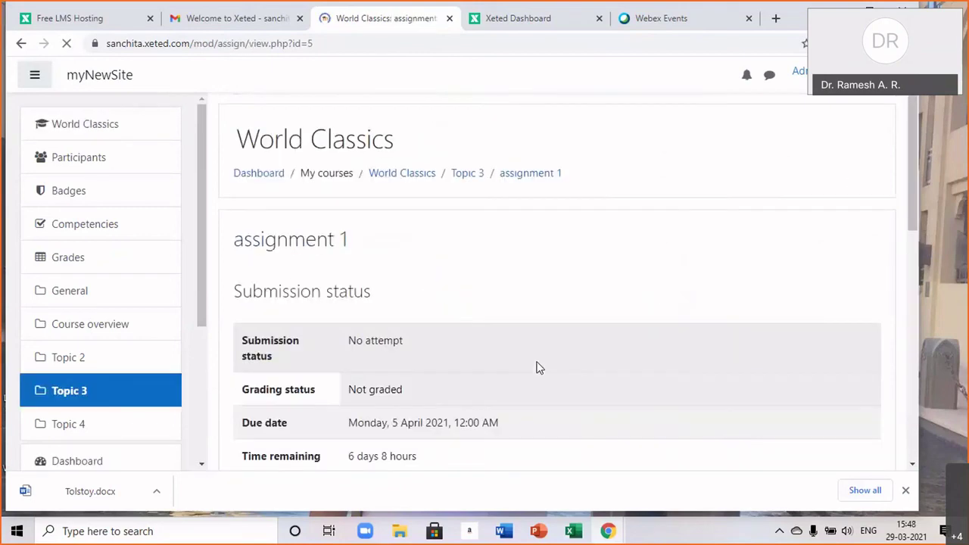
scroll(622, 369, down, 2)
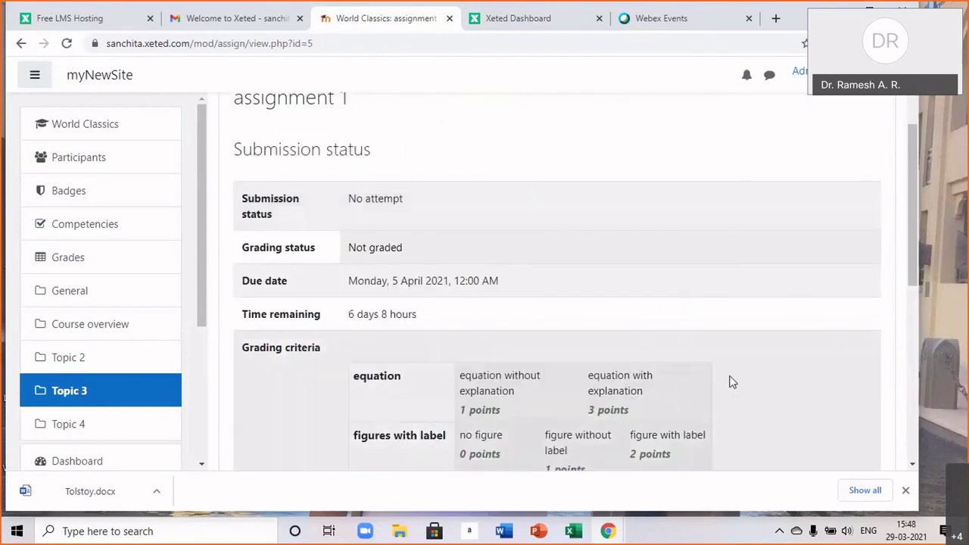
Review assignment 1's submission status and grading criteria as a student, then start adding a submission.
scroll(731, 383, down, 2)
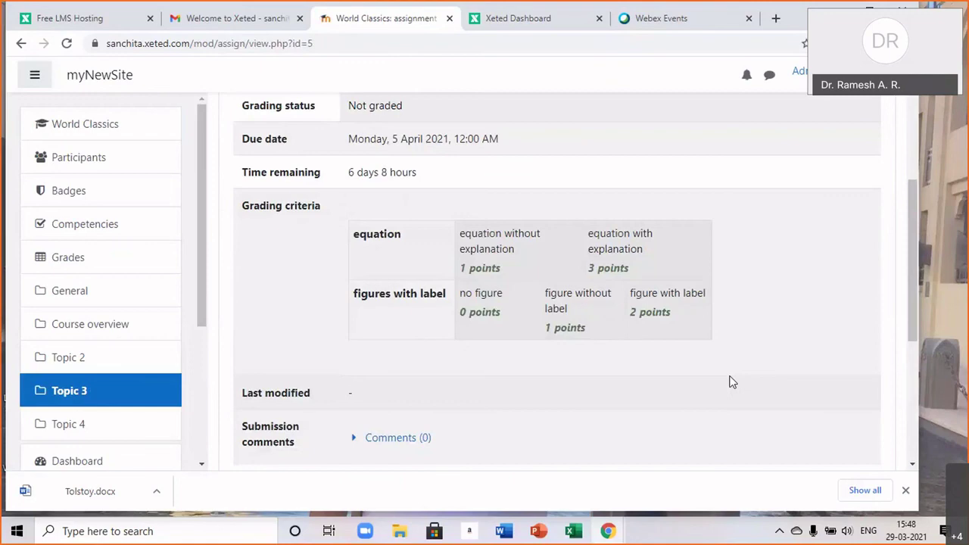
scroll(731, 383, up, 3)
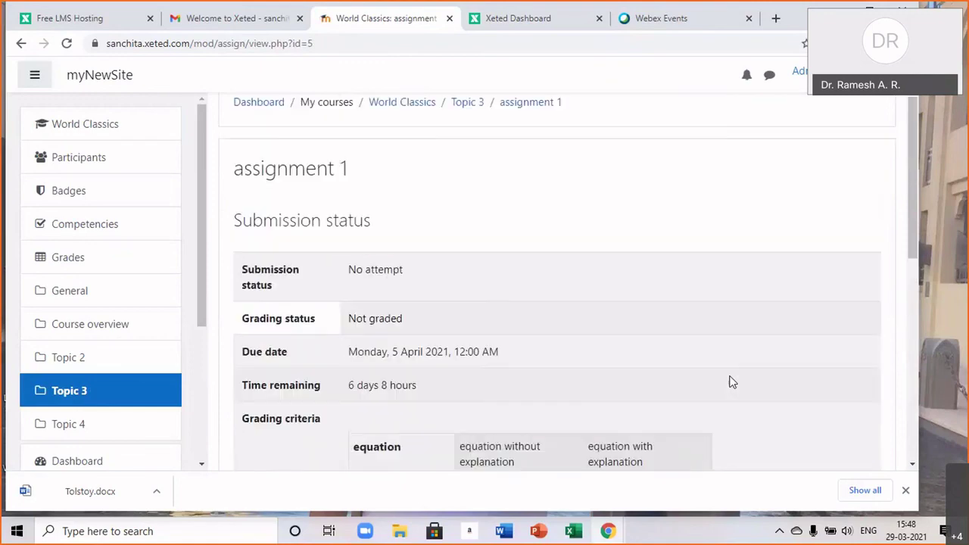
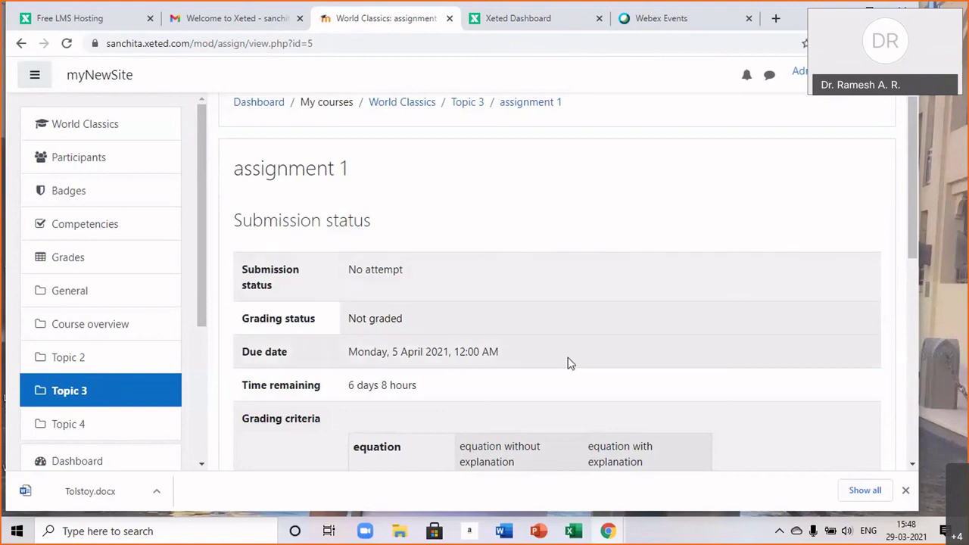
scroll(752, 429, down, 2)
scroll(757, 423, down, 2)
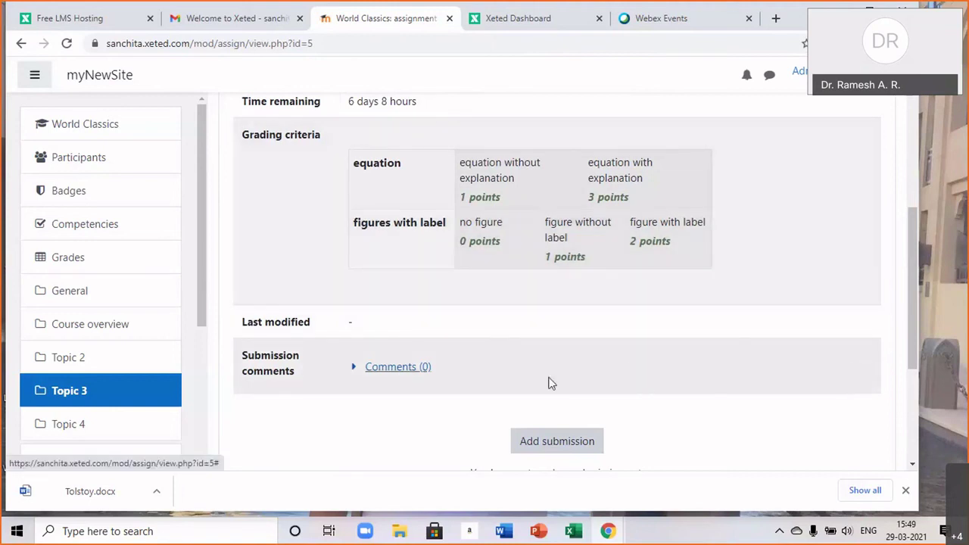
click(551, 445)
click(551, 443)
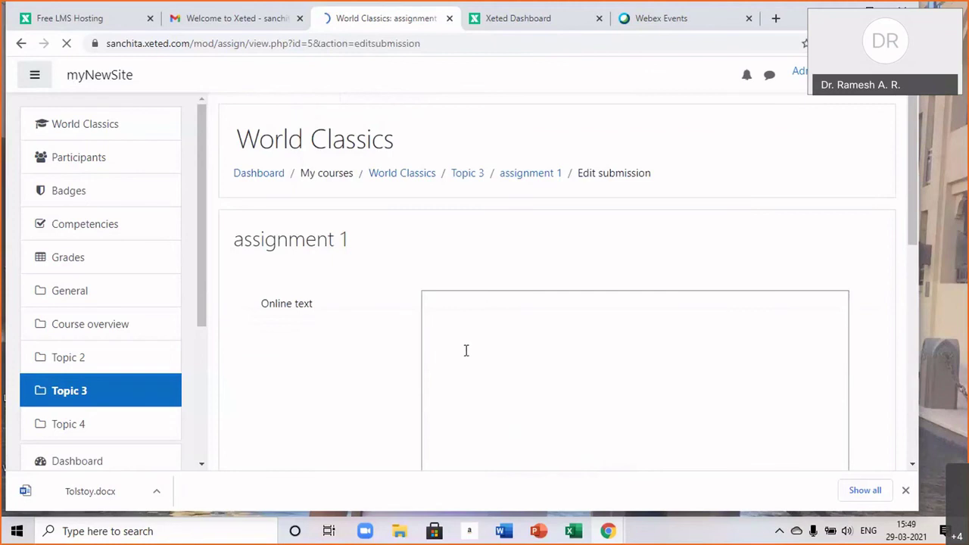
Enter "abcde" as the online text of the assignment 1 submission.
scroll(502, 383, down, 2)
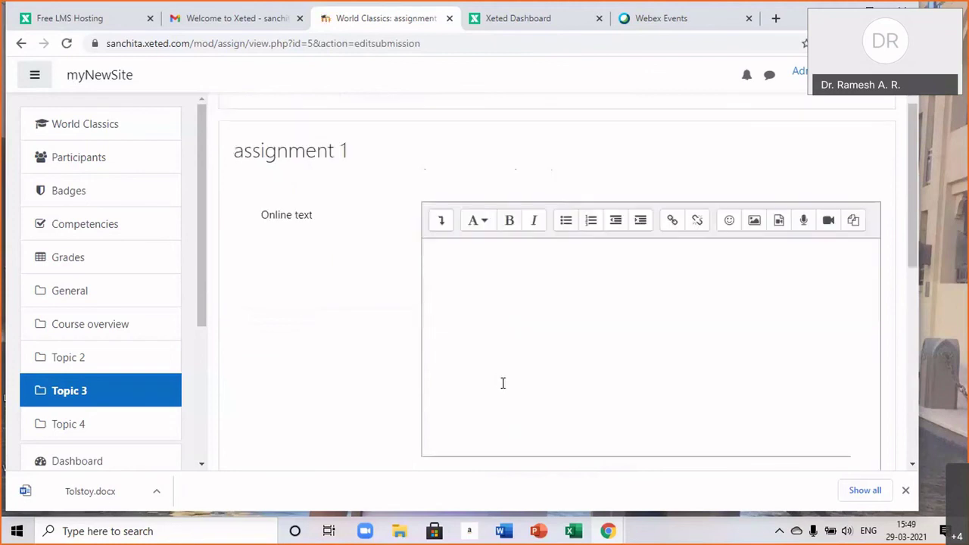
scroll(501, 383, down, 2)
scroll(504, 387, up, 1)
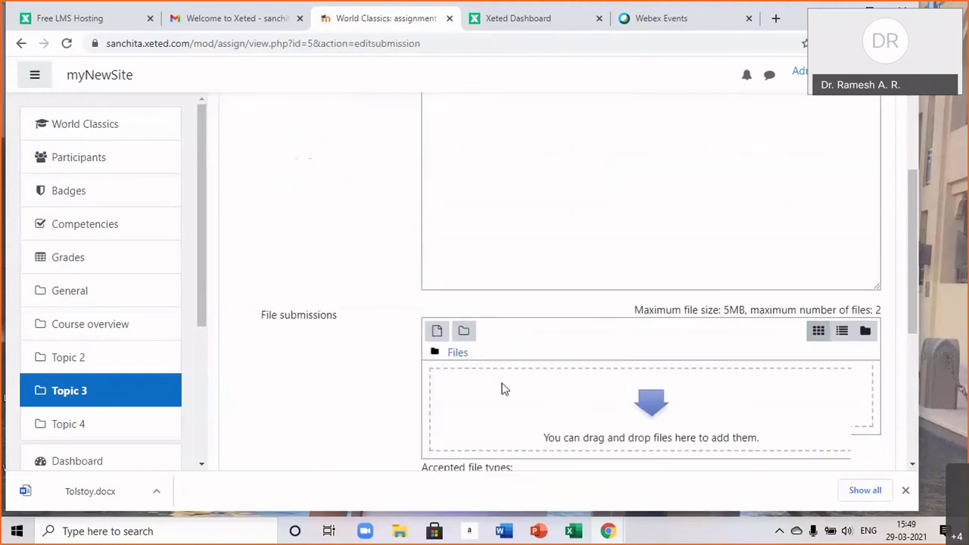
scroll(502, 389, up, 4)
click(435, 283)
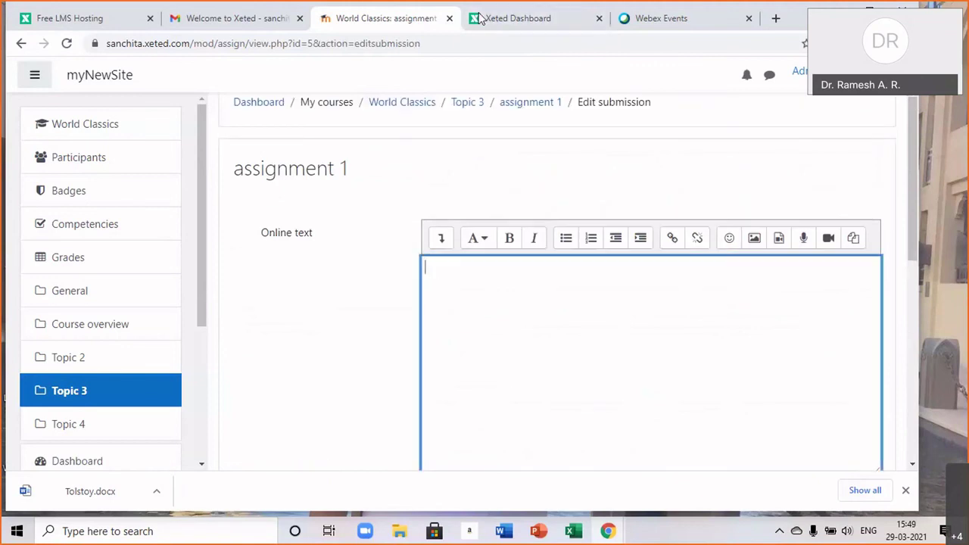
click(451, 288)
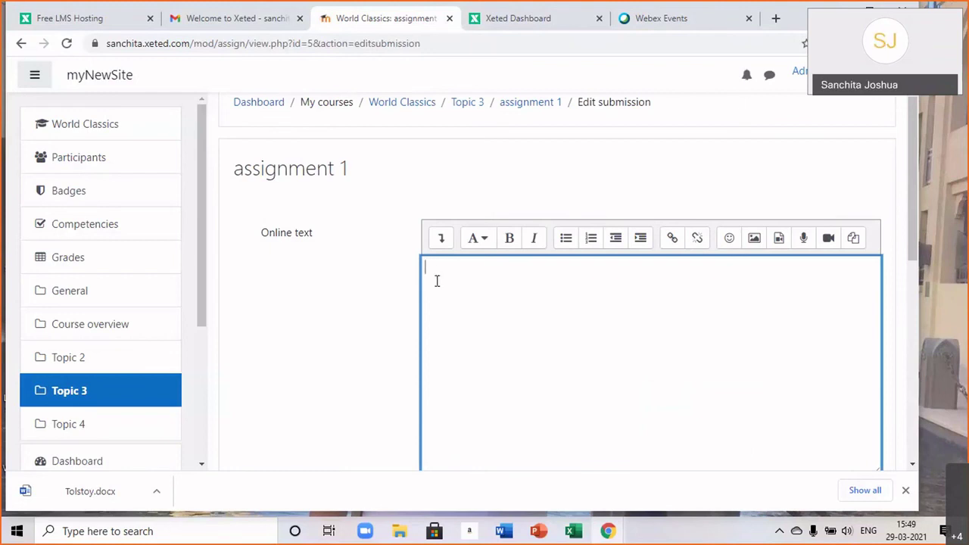
text(abcde)
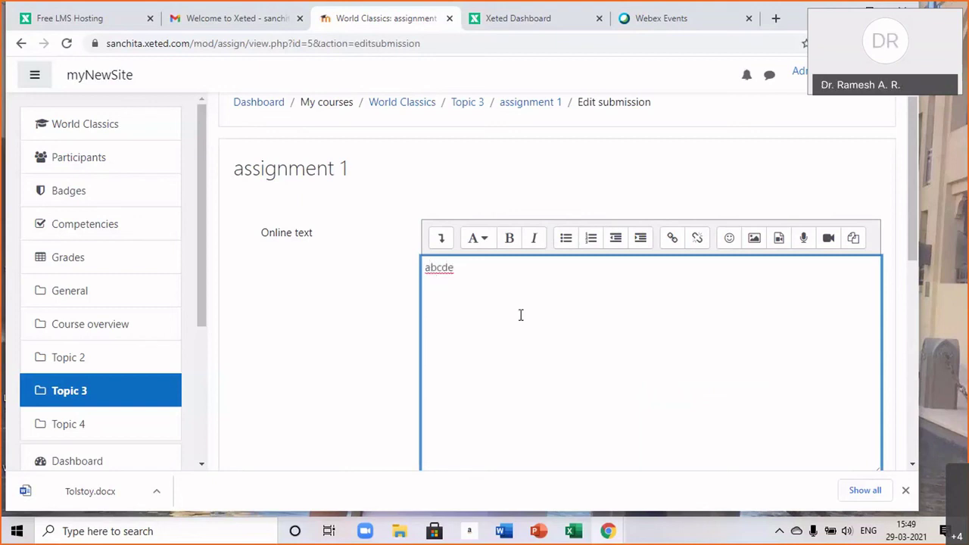
Check the file submission area and accepted file types, then save the assignment 1 submission.
scroll(524, 328, down, 3)
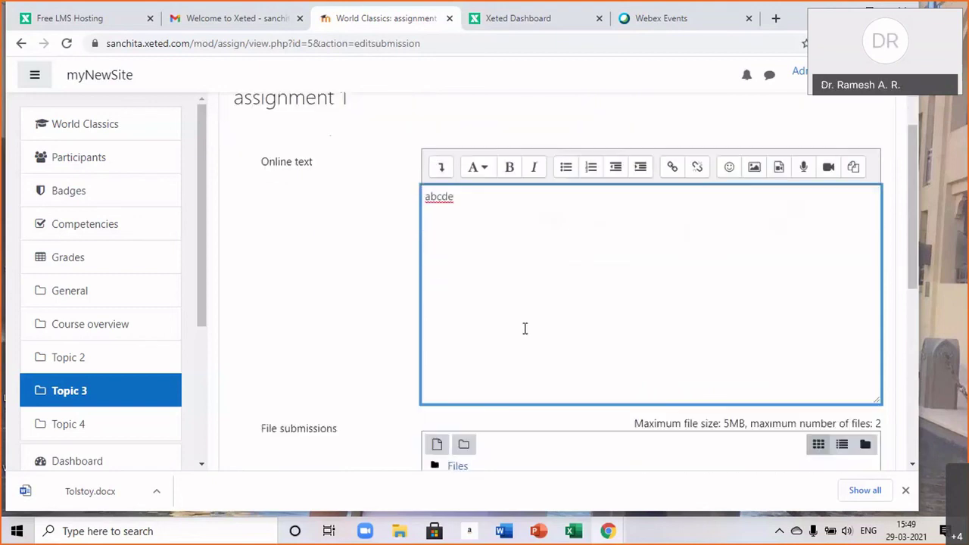
scroll(538, 393, down, 4)
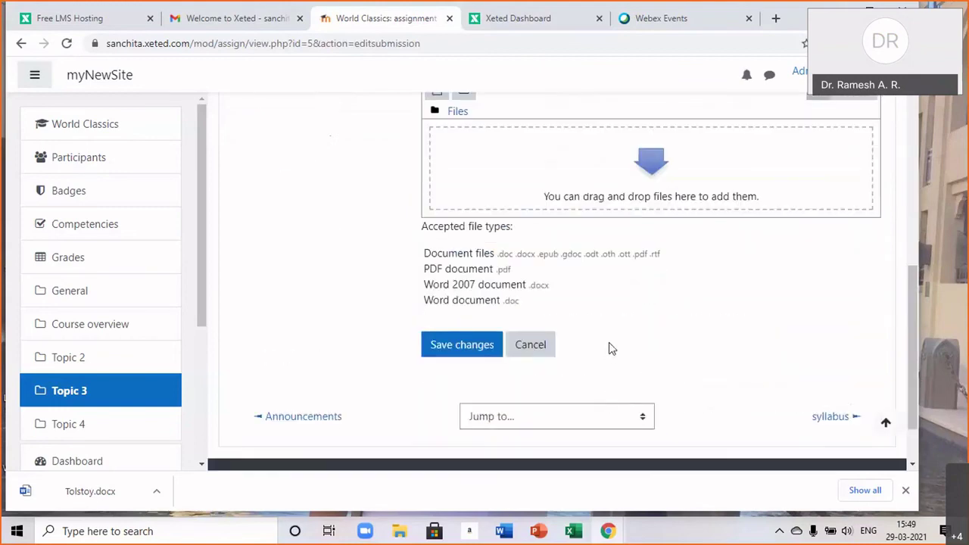
scroll(610, 349, down, 2)
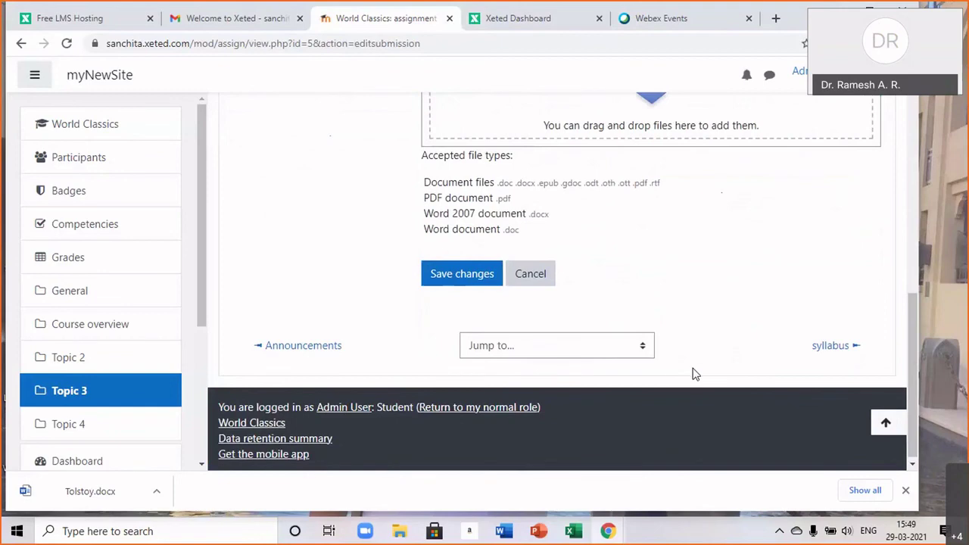
scroll(695, 374, up, 1)
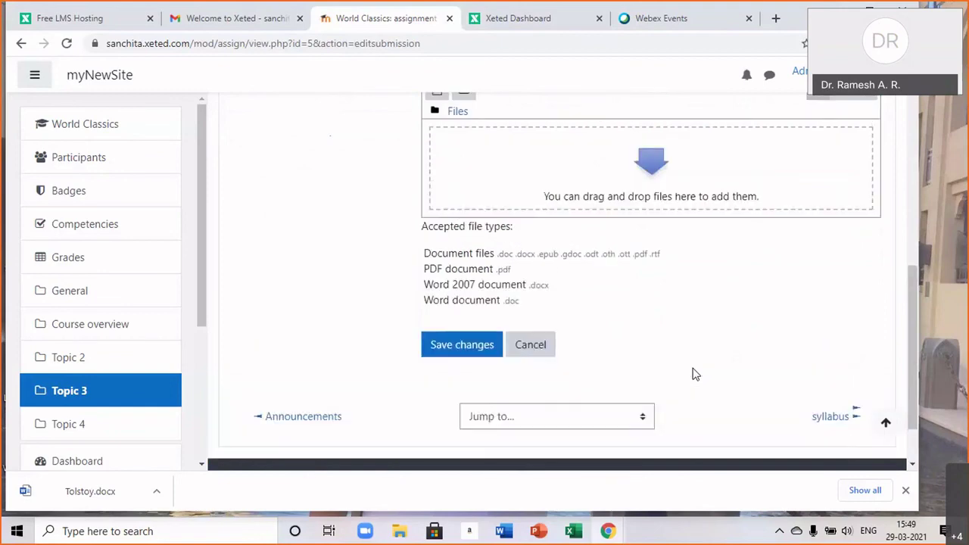
scroll(693, 373, up, 1)
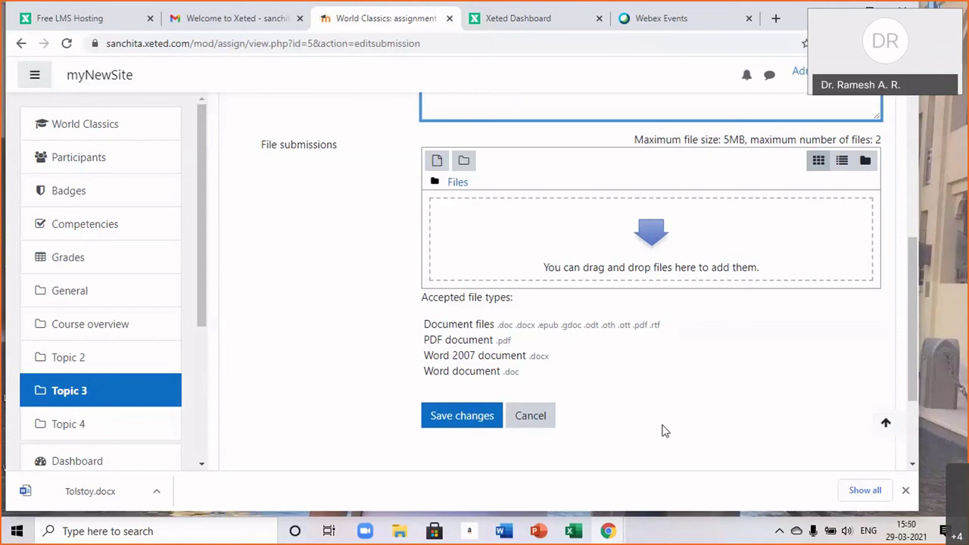
click(436, 414)
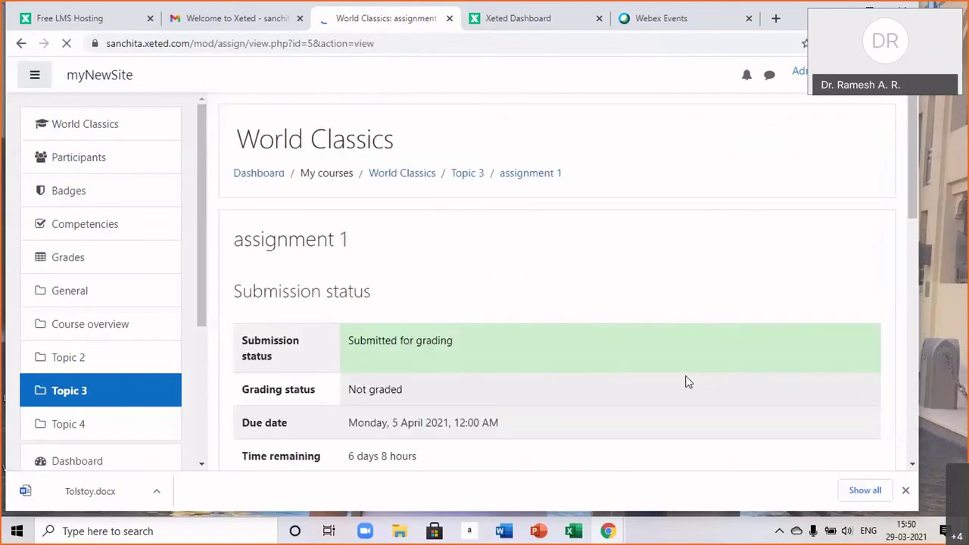
Examine the submitted assignment 1 page, including its submission status, grading criteria, online text and options to edit or remove the submission.
scroll(579, 399, down, 1)
scroll(580, 398, down, 1)
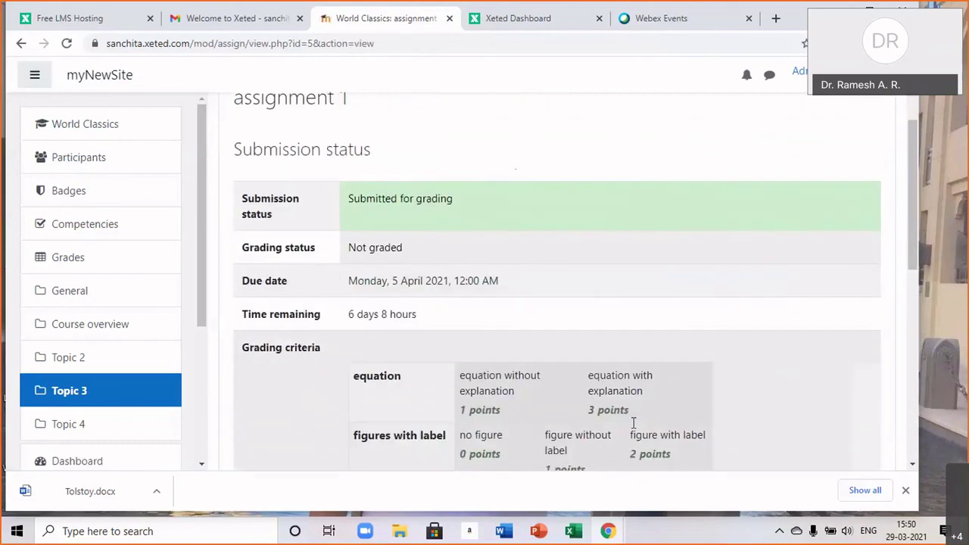
scroll(769, 409, down, 1)
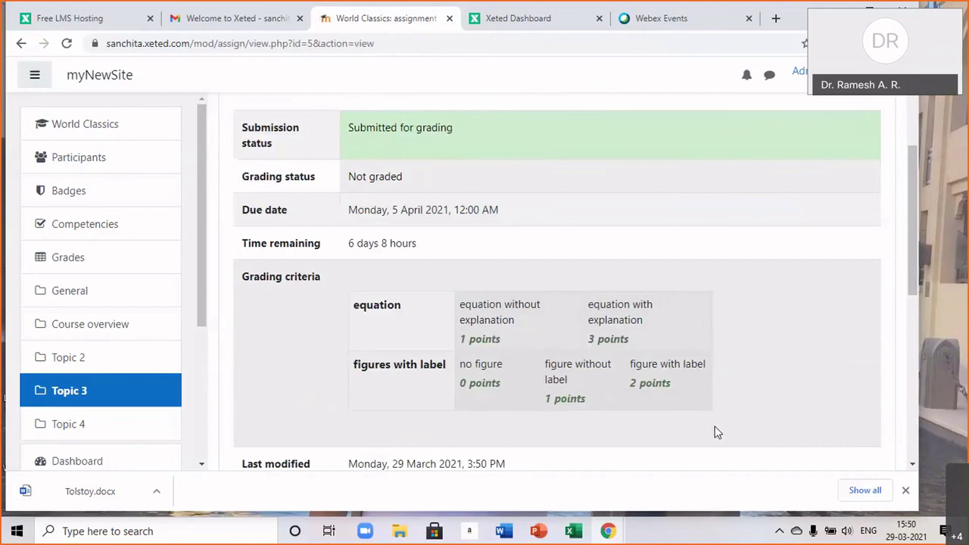
scroll(676, 441, down, 1)
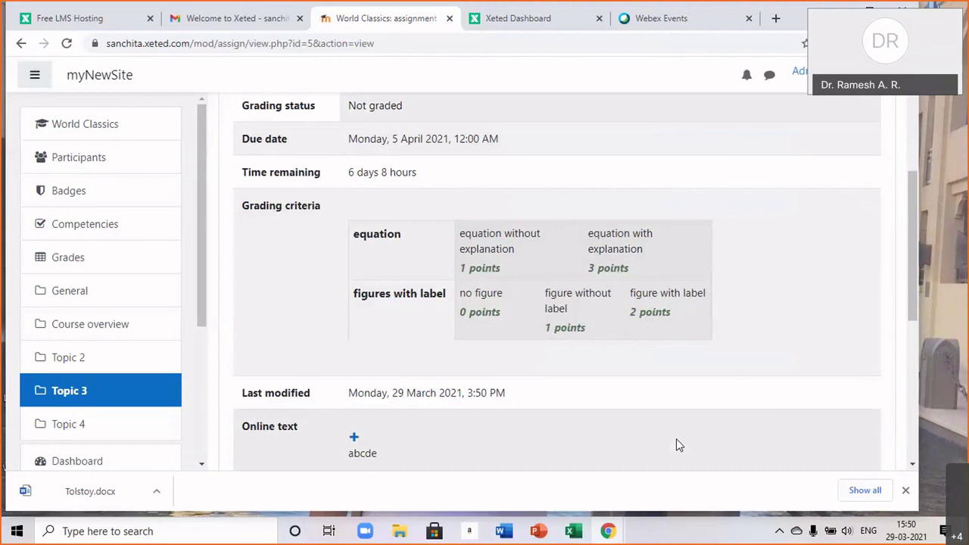
scroll(649, 448, down, 3)
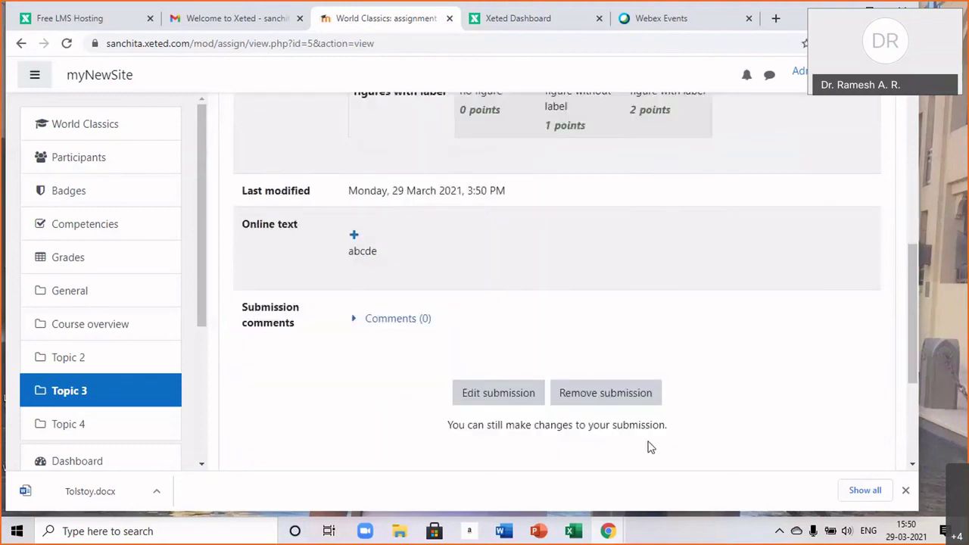
scroll(605, 409, down, 1)
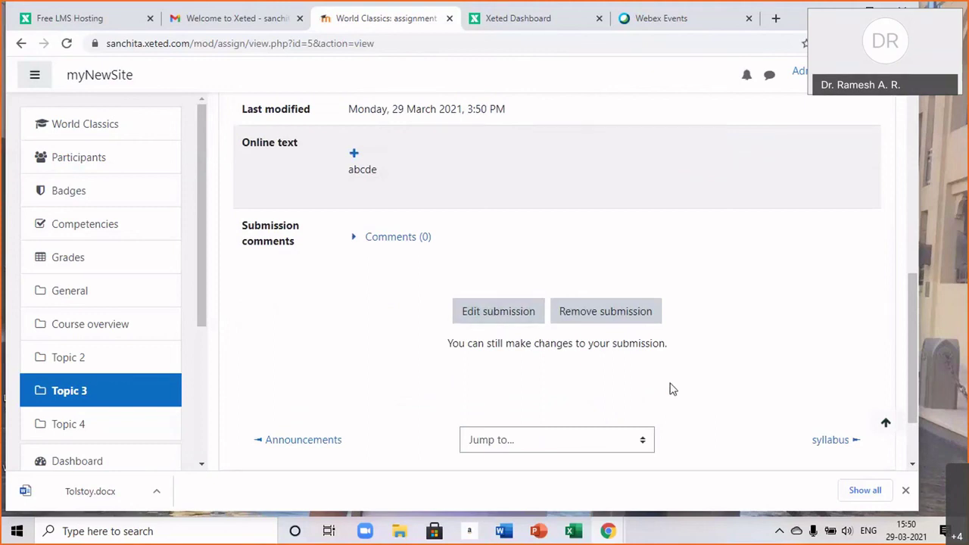
scroll(689, 397, up, 4)
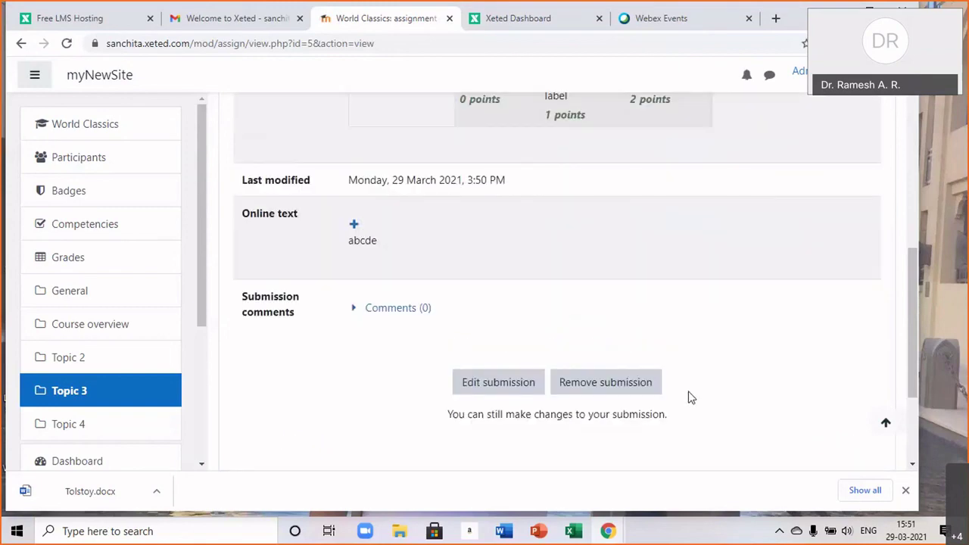
scroll(689, 397, up, 1)
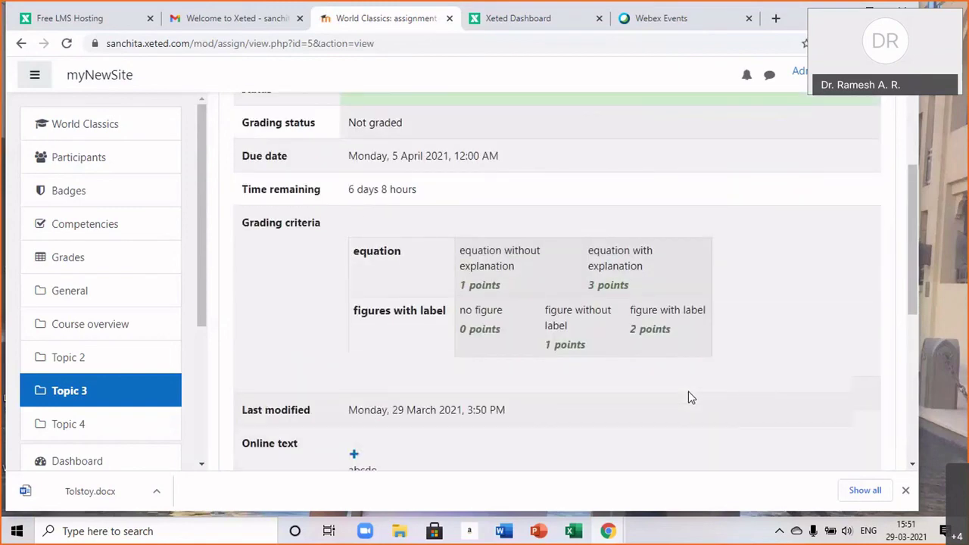
scroll(688, 397, down, 2)
scroll(688, 398, down, 4)
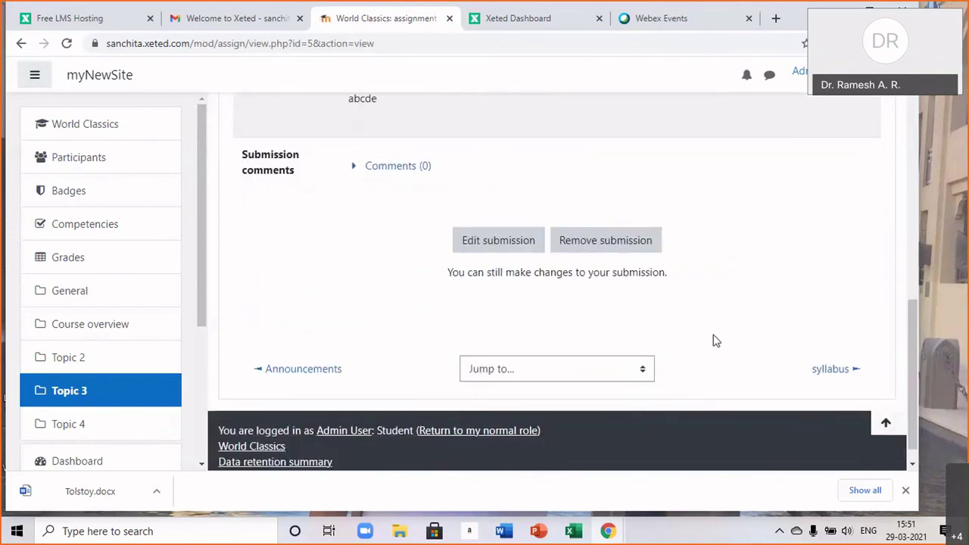
scroll(717, 343, up, 5)
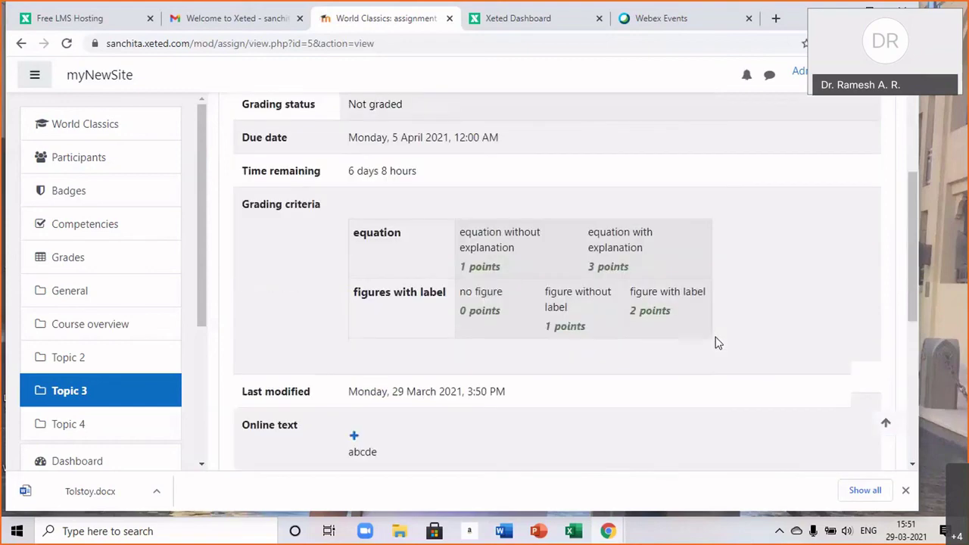
scroll(716, 343, down, 1)
scroll(717, 342, down, 2)
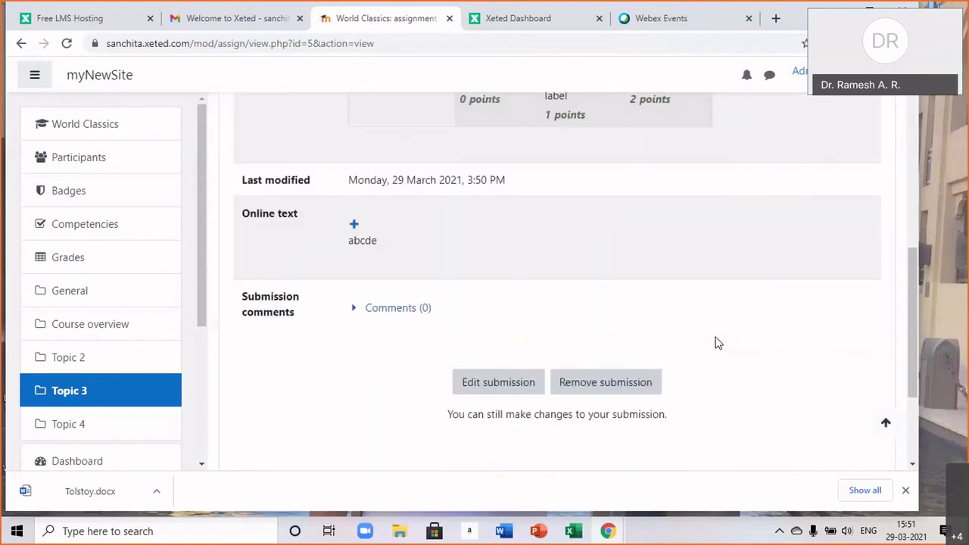
scroll(717, 343, down, 2)
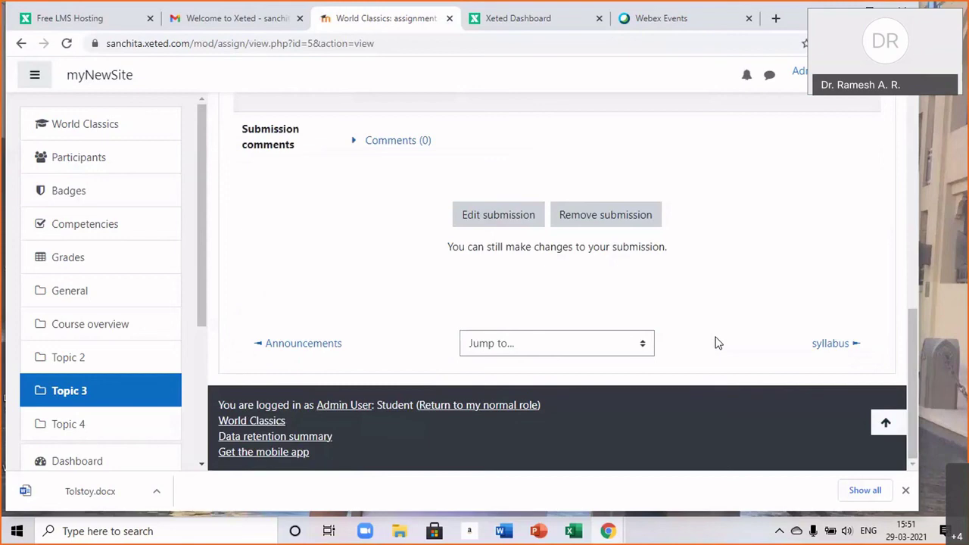
Return to the normal role and check assignment 1's grading summary.
scroll(463, 281, up, 7)
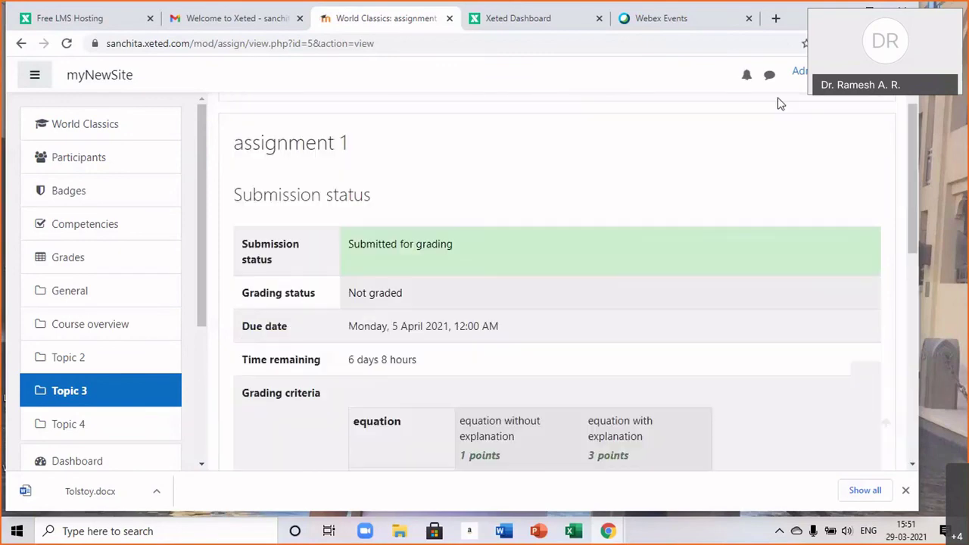
click(801, 72)
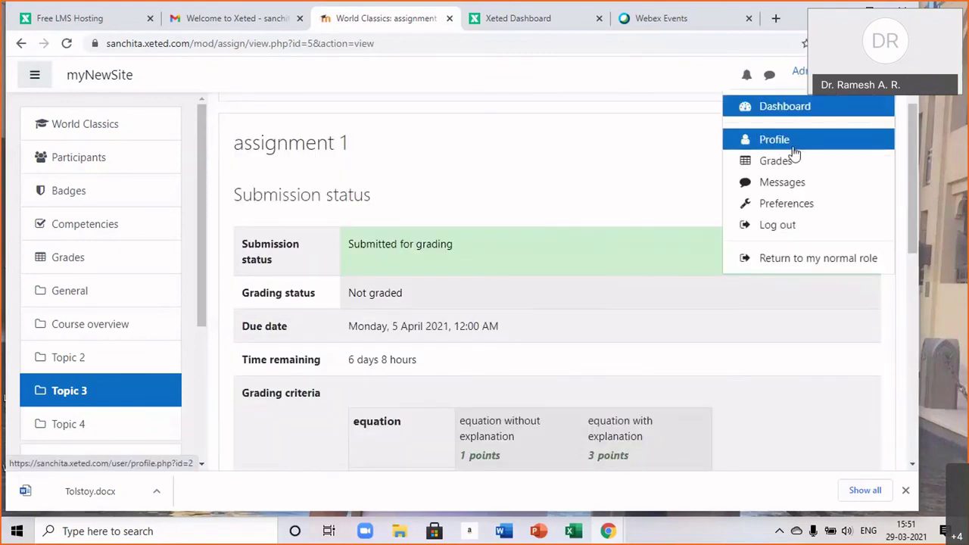
click(795, 259)
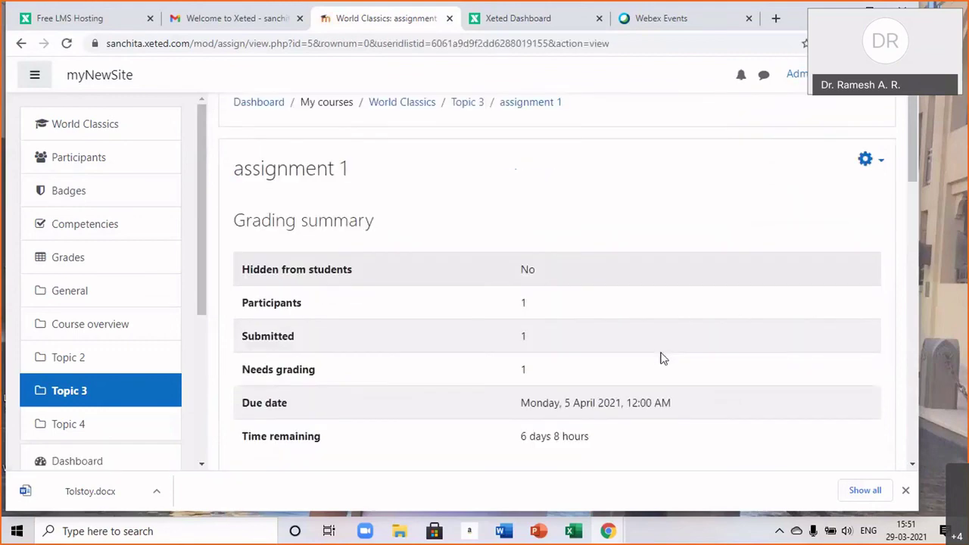
scroll(664, 357, down, 3)
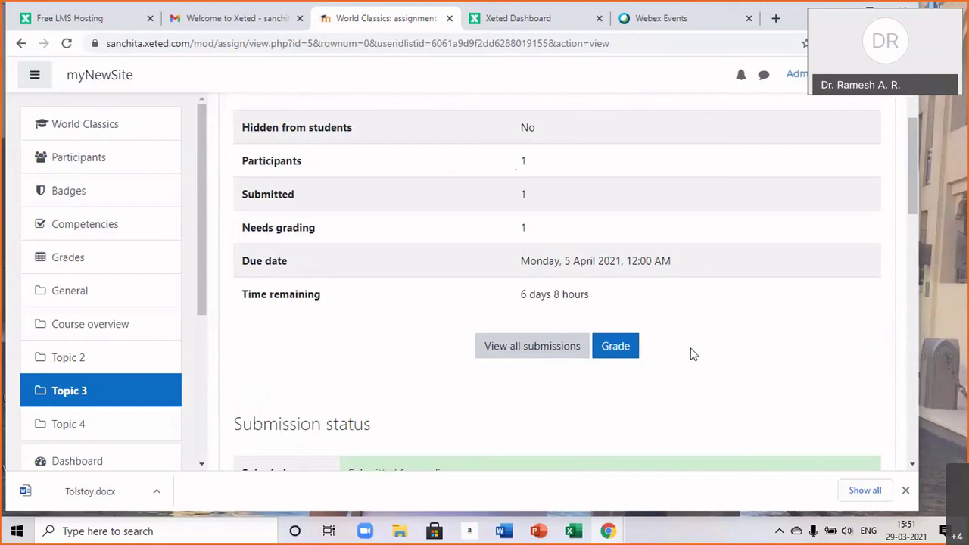
Open the grader for assignment 1 and examine the submitted online text, its status and the rubric criteria.
click(620, 350)
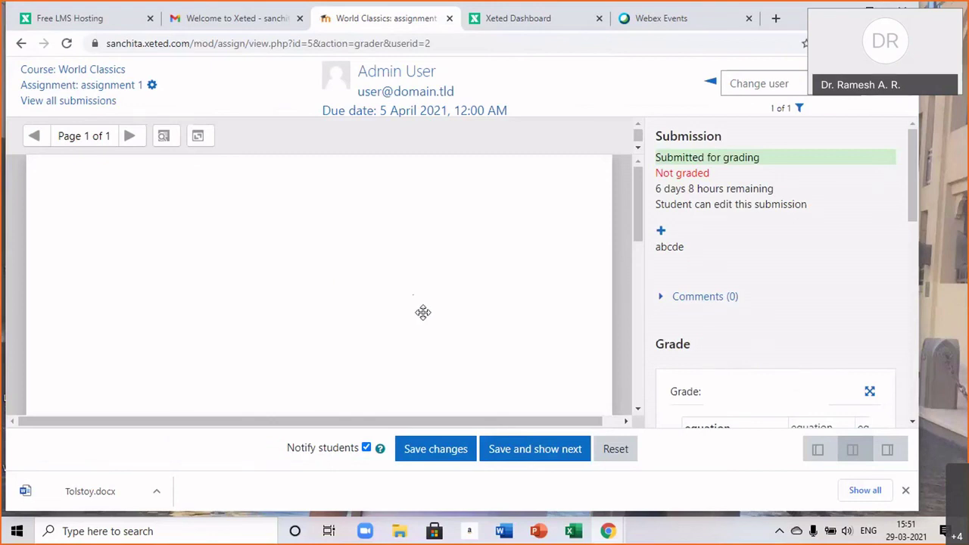
scroll(425, 311, down, 3)
scroll(426, 310, up, 1)
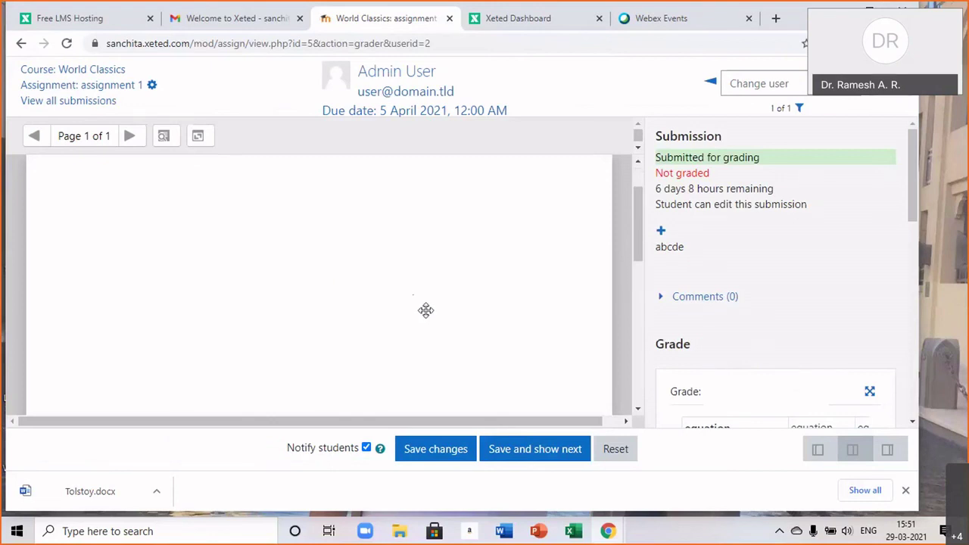
scroll(425, 311, up, 1)
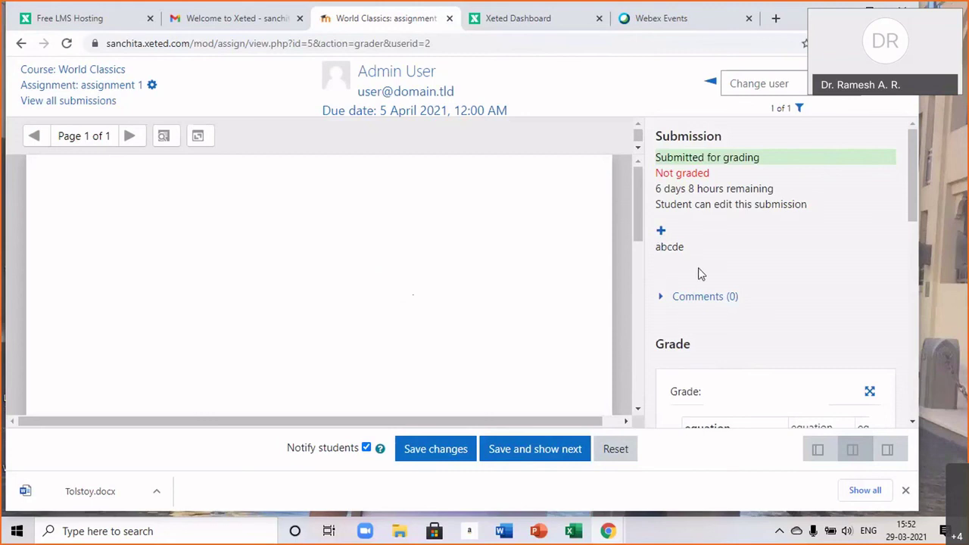
scroll(726, 353, down, 2)
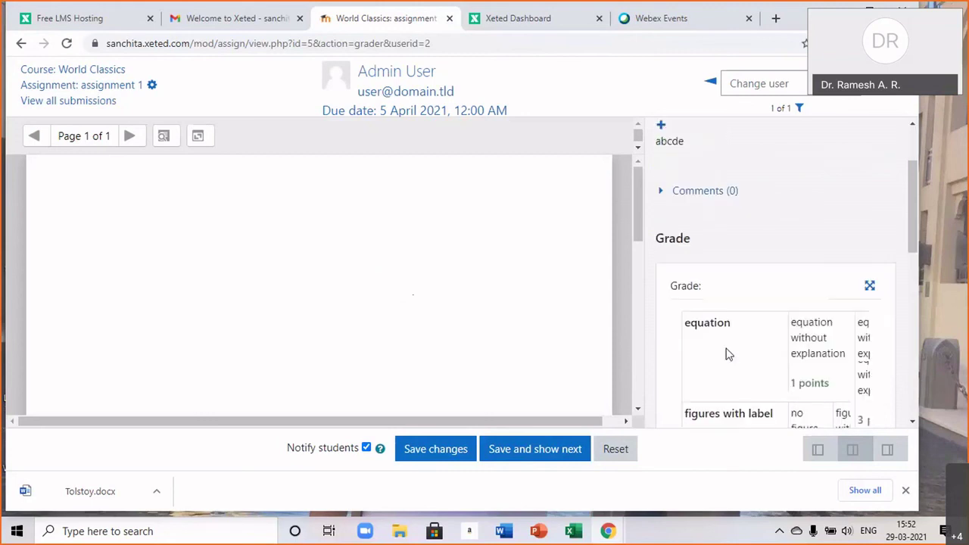
scroll(719, 346, down, 1)
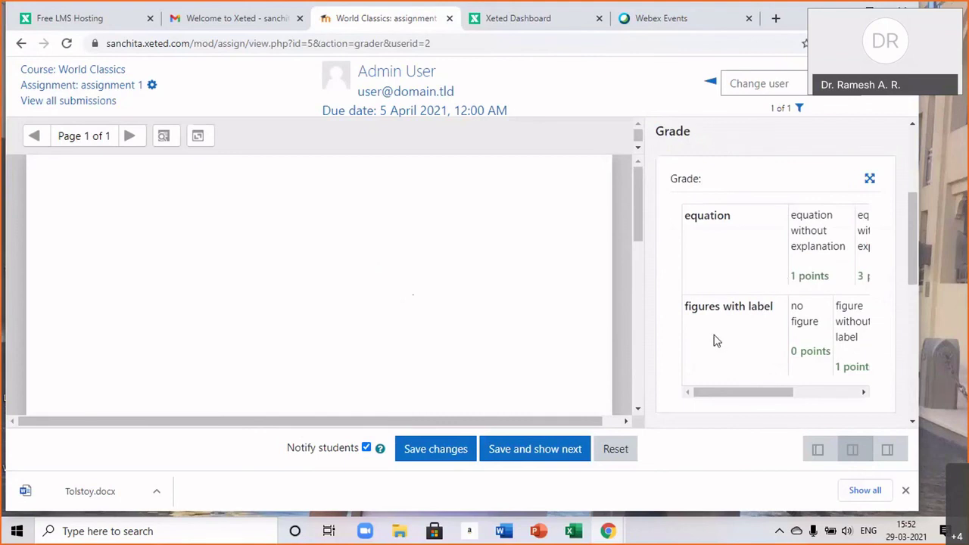
scroll(741, 256, up, 1)
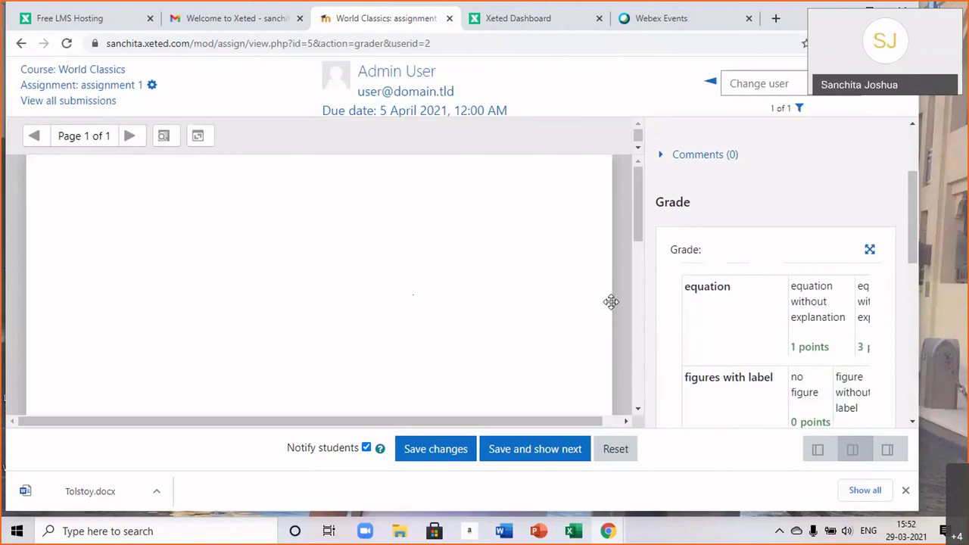
drag(610, 300, 513, 302)
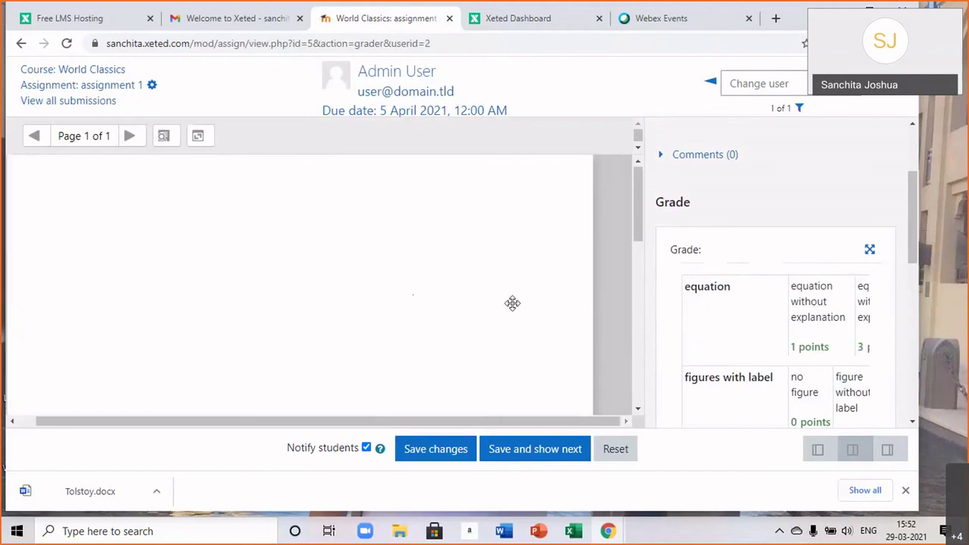
click(639, 284)
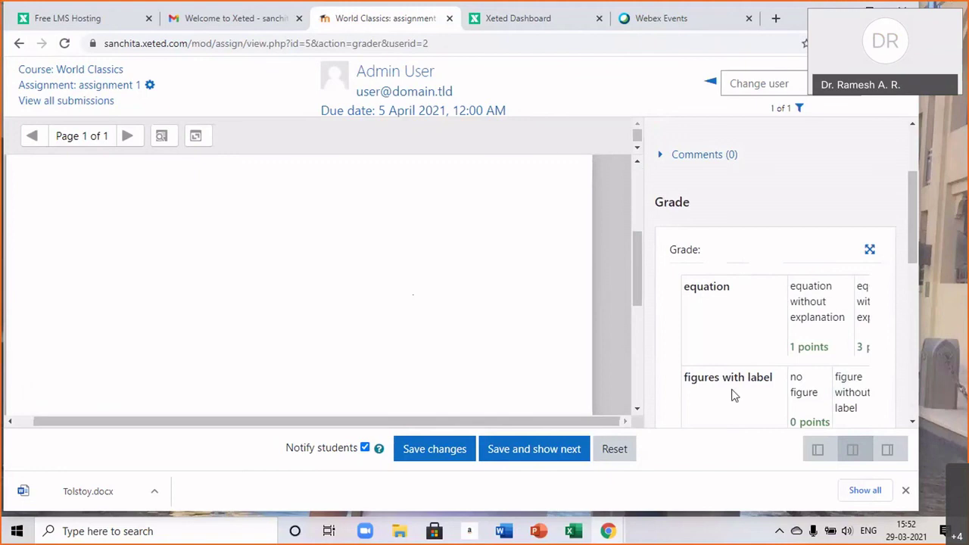
scroll(728, 395, down, 1)
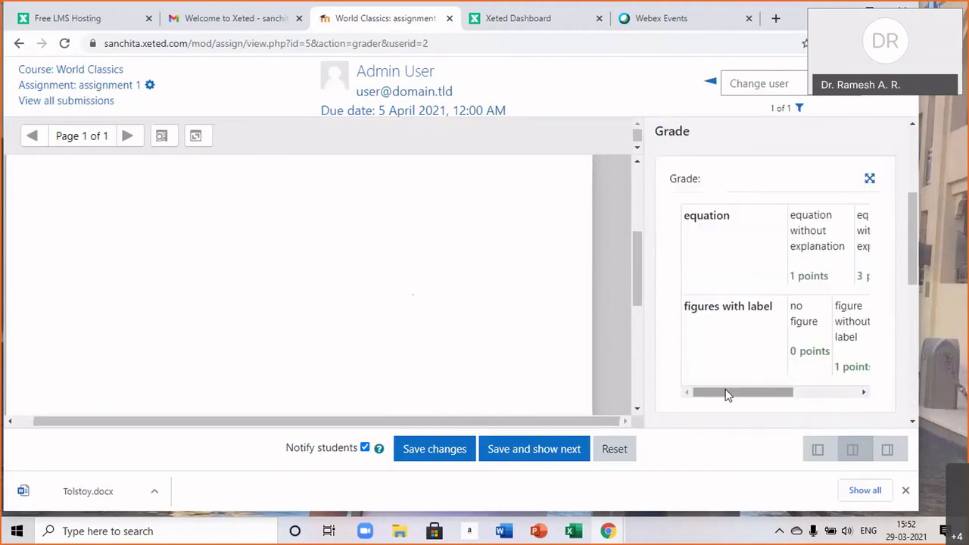
In the enlarged rubric, choose "equation without explanation" (1 point) for equation and "figure without label" (1 point) for figures with label.
click(870, 180)
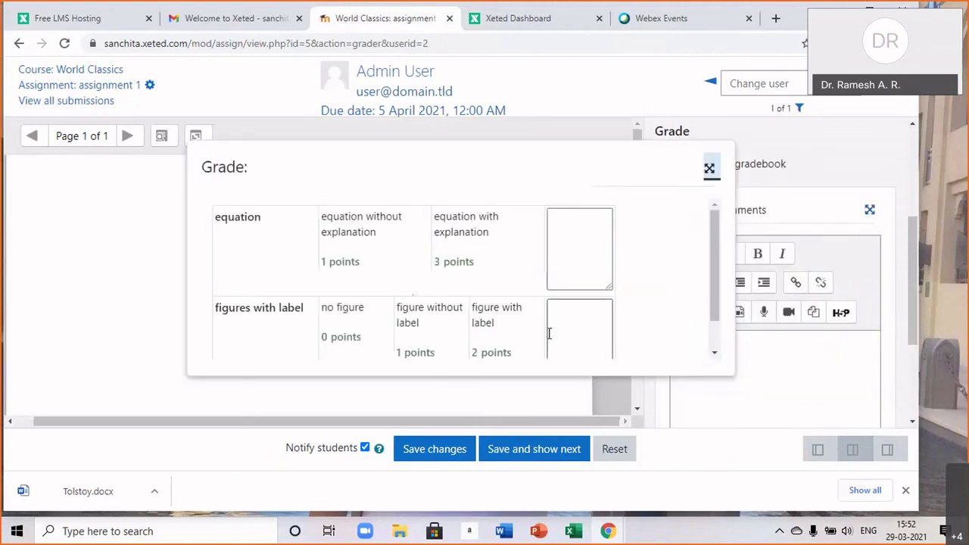
click(505, 277)
click(402, 251)
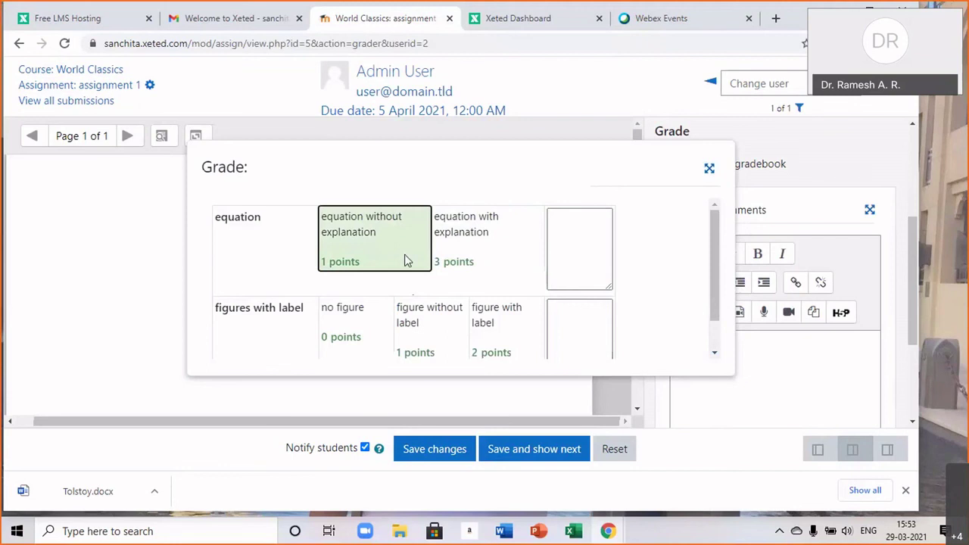
click(433, 311)
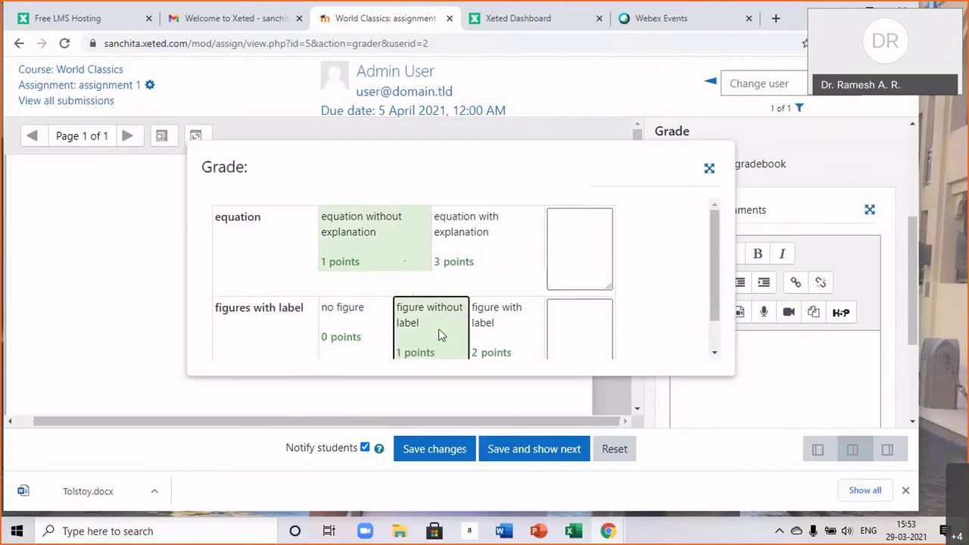
scroll(713, 295, down, 1)
scroll(713, 296, up, 1)
Add the remark "give explanation" to the rubric's equation criterion, with the spelling corrected.
click(579, 234)
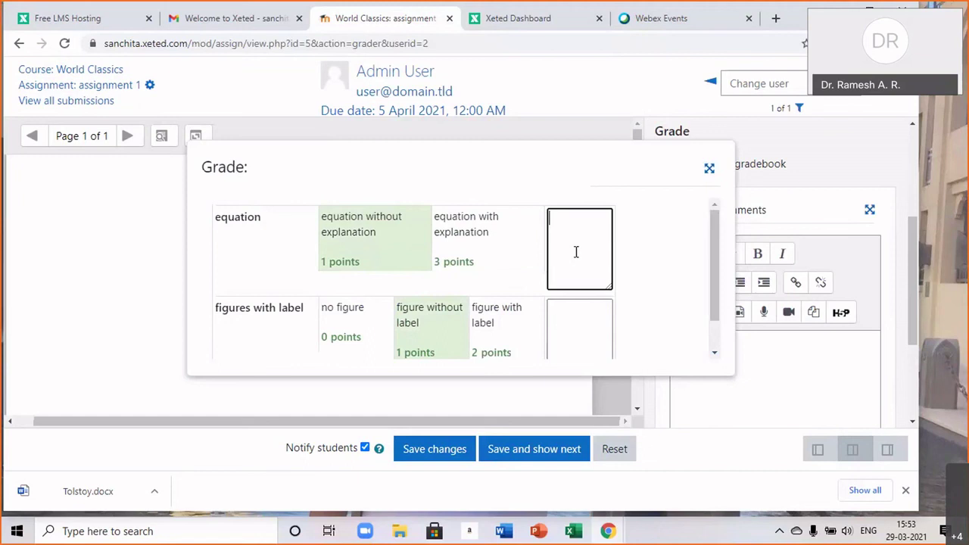
text(give explanantion)
click(589, 234)
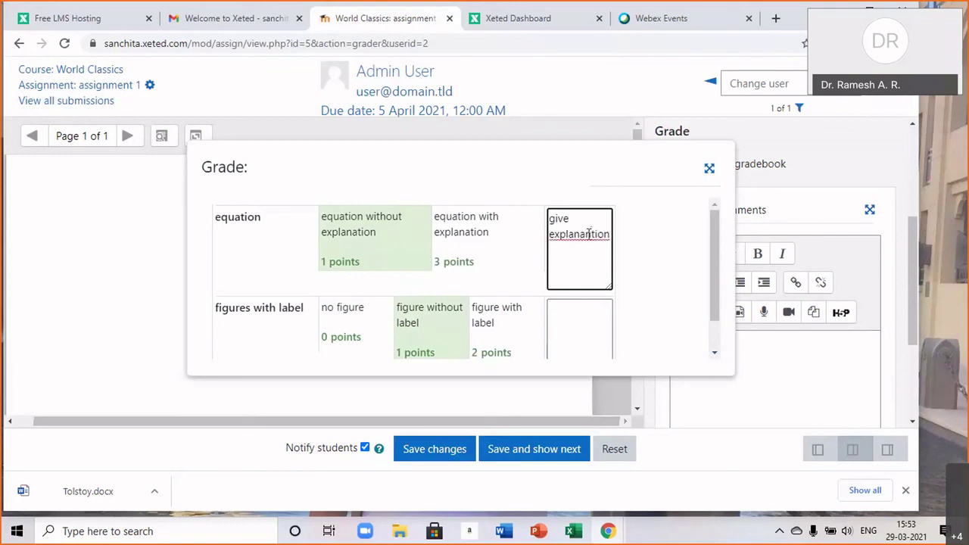
key(BackSpace)
Add the remark "give label" to the figures with label criterion and close the enlarged rubric.
click(423, 331)
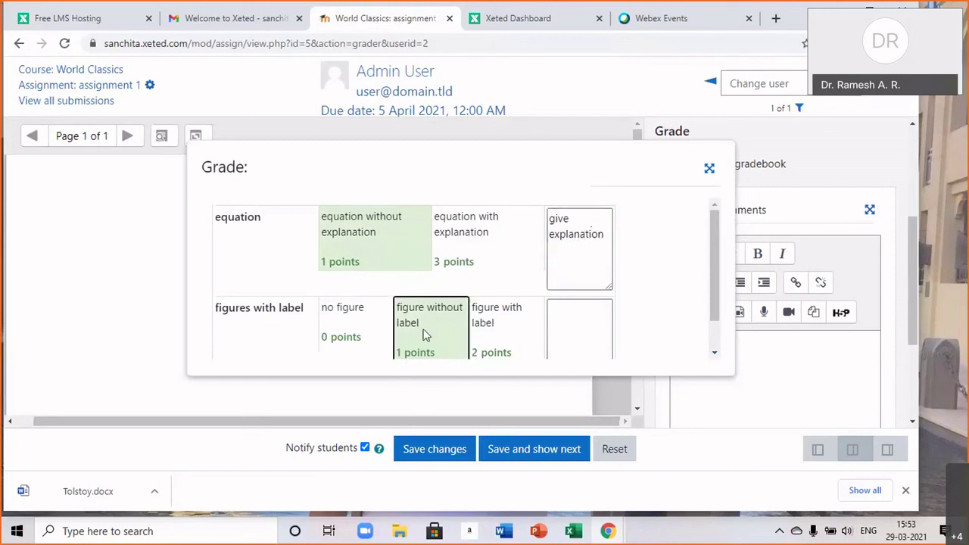
scroll(390, 294, down, 1)
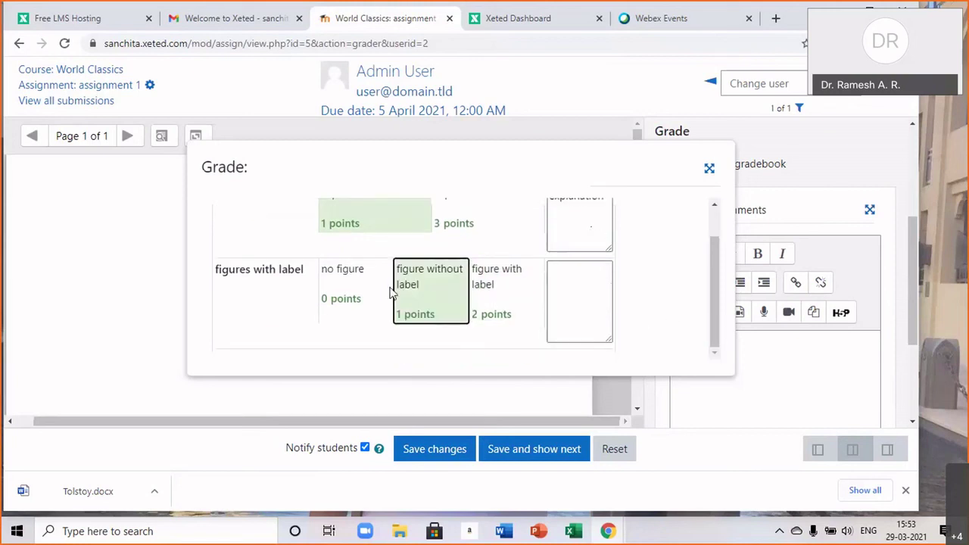
click(568, 287)
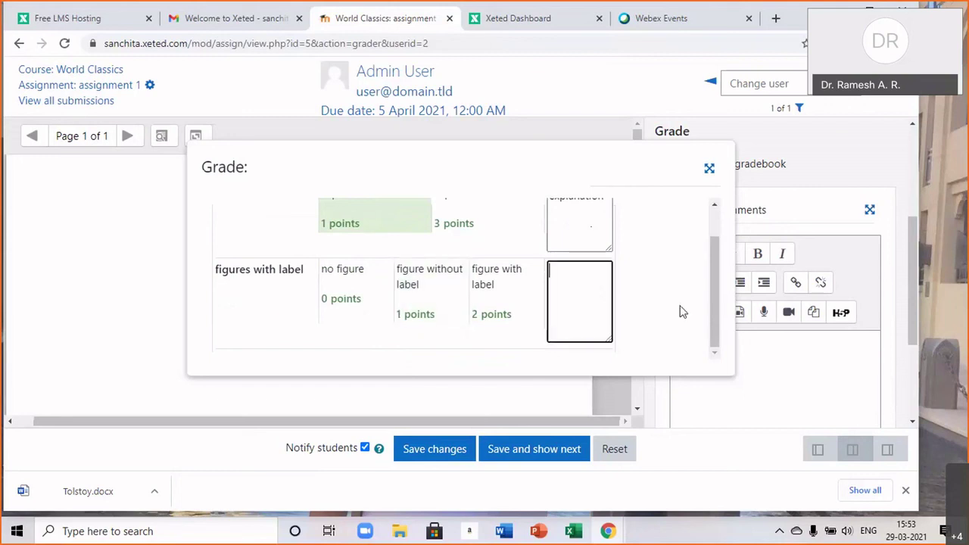
text(give label)
click(707, 168)
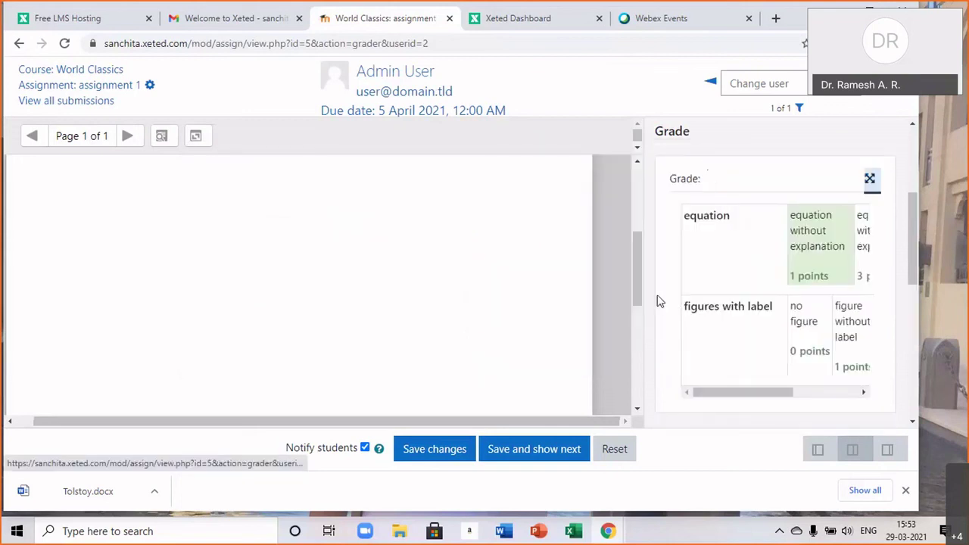
Enter "fair" as the feedback comment and try to save the grading of the submission.
scroll(802, 342, down, 1)
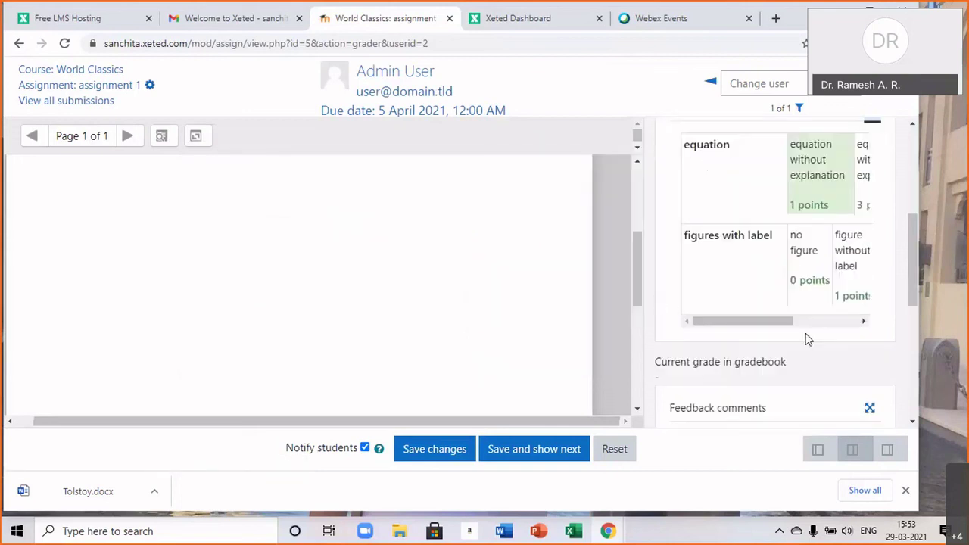
scroll(800, 351, down, 1)
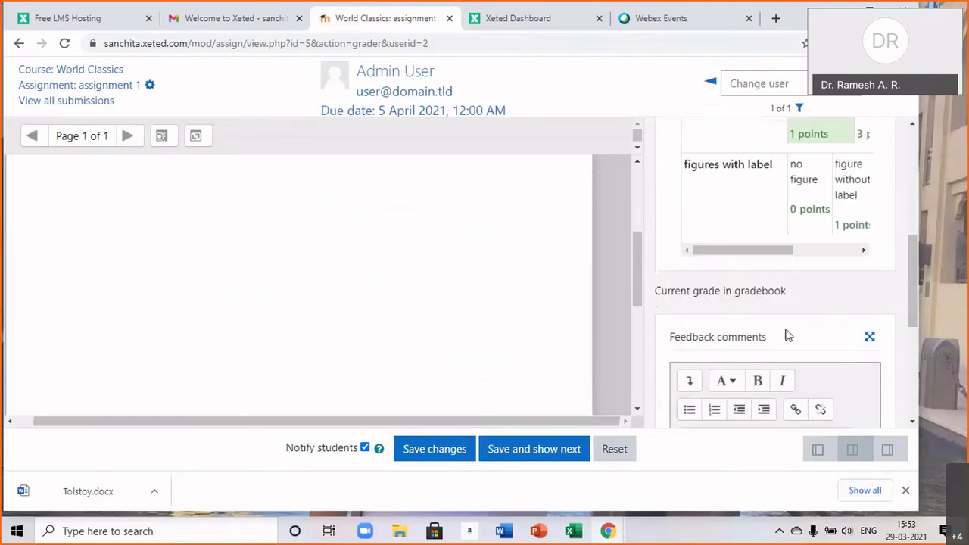
scroll(789, 320, up, 2)
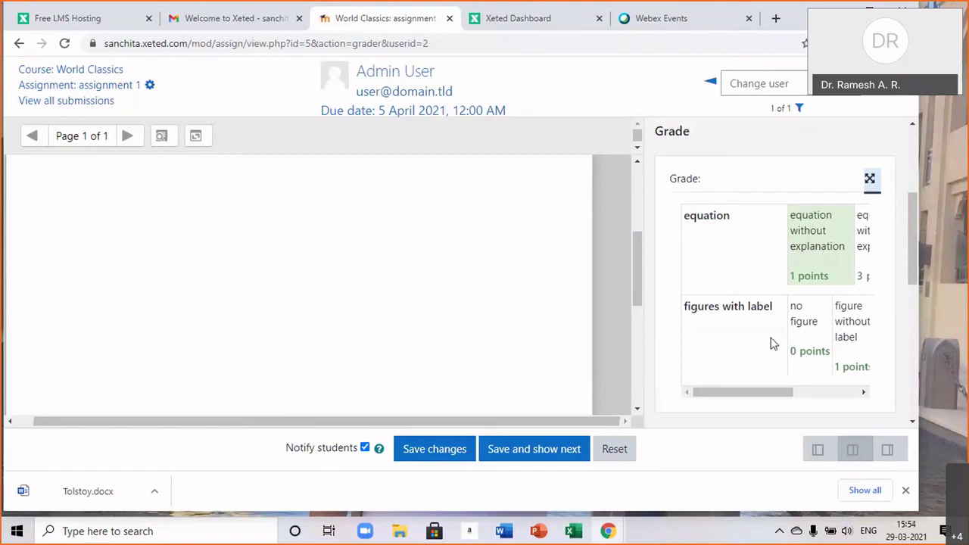
scroll(746, 344, down, 2)
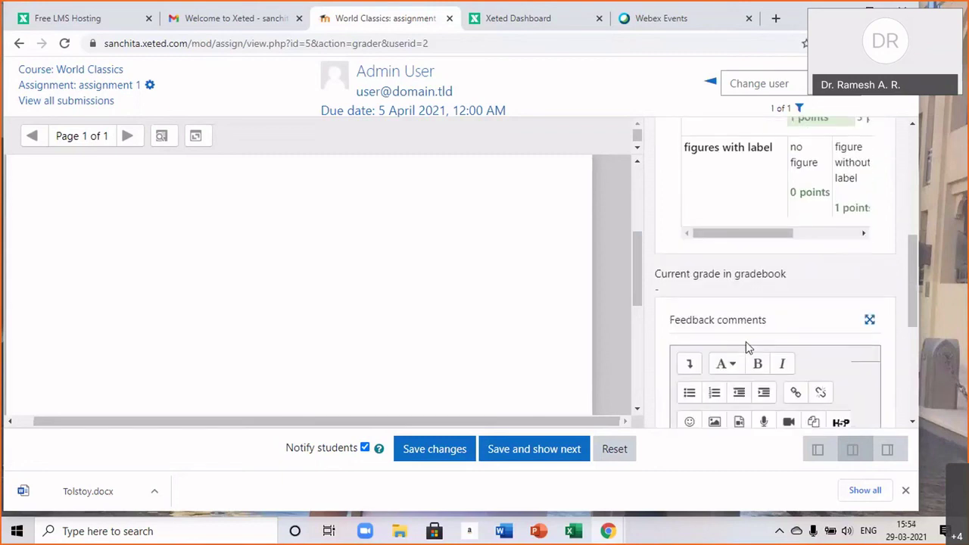
scroll(746, 341, down, 3)
click(702, 277)
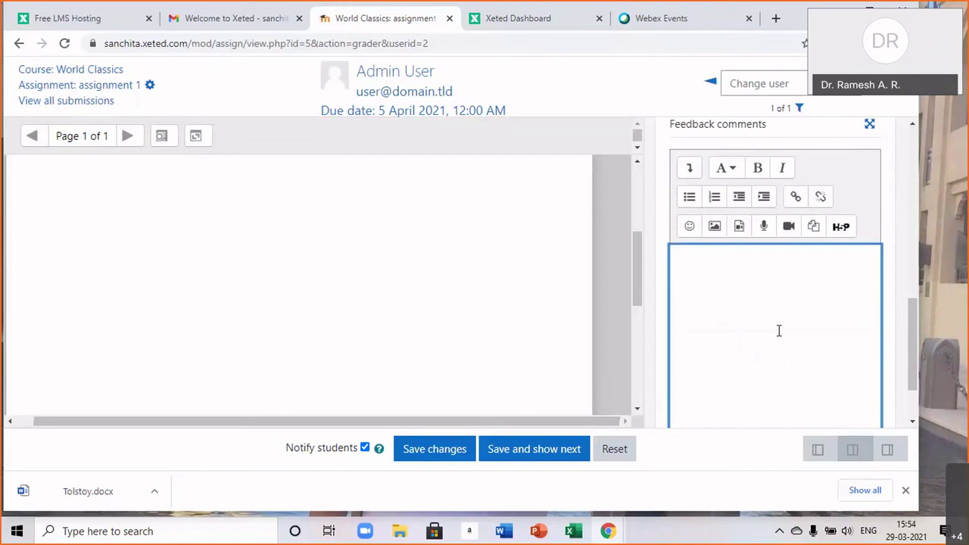
text(fiar)
key(BackSpace)
key(BackSpace)
key(BackSpace)
text(air)
scroll(779, 330, down, 2)
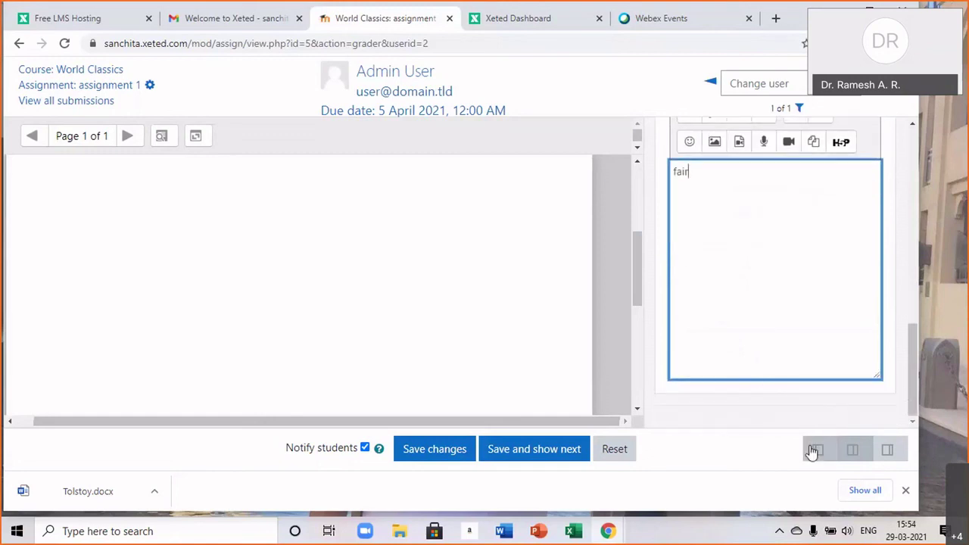
click(455, 451)
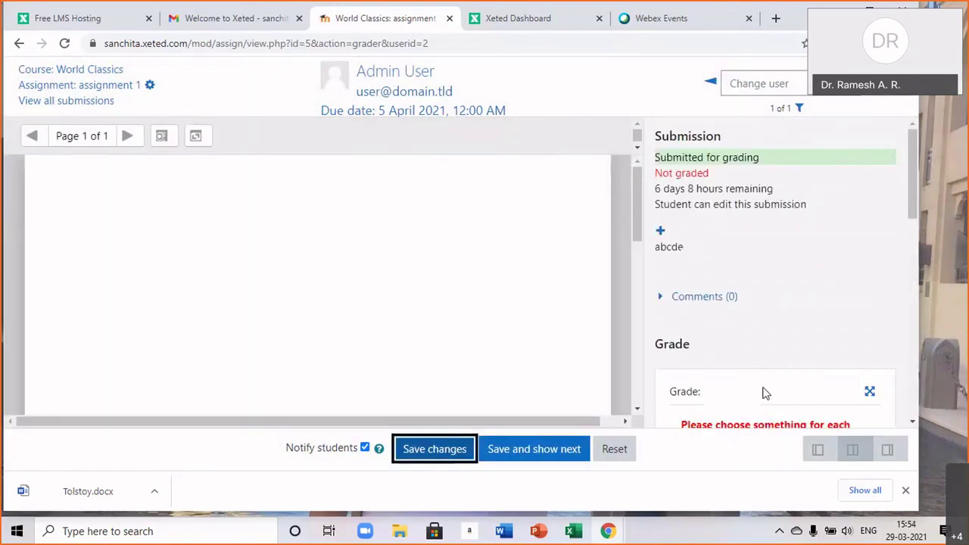
Choose the "figure without label" level (1 point) for the figures with label criterion and save the grading.
scroll(766, 388, down, 1)
scroll(766, 385, down, 1)
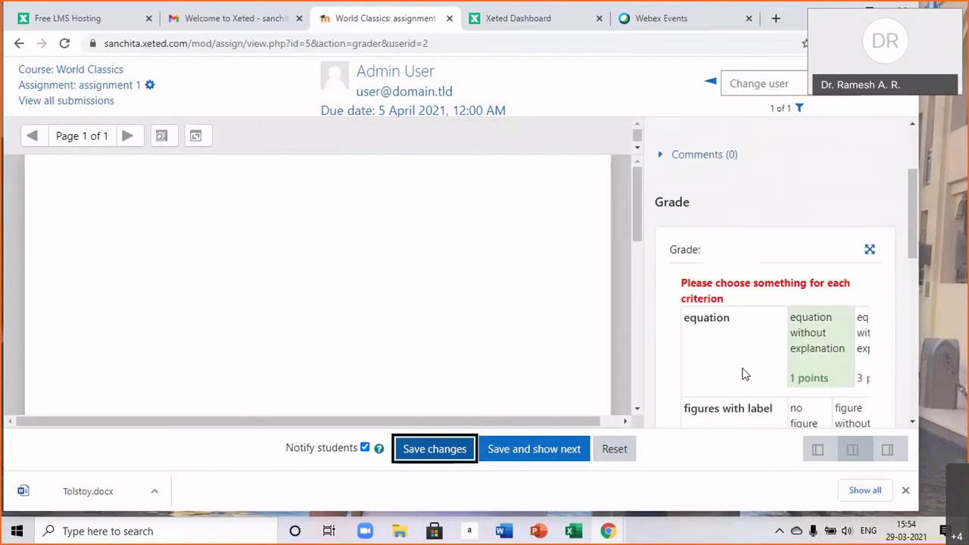
scroll(743, 374, down, 1)
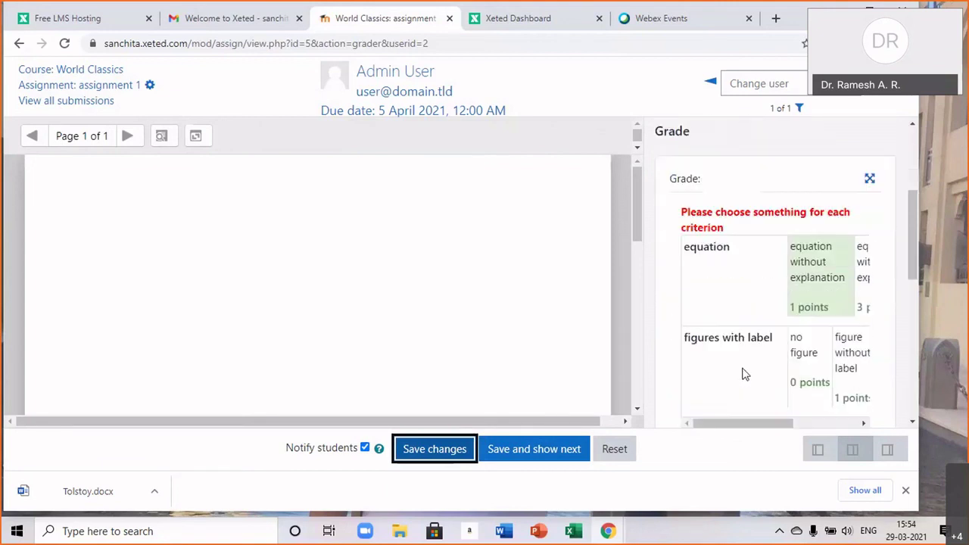
scroll(742, 374, down, 1)
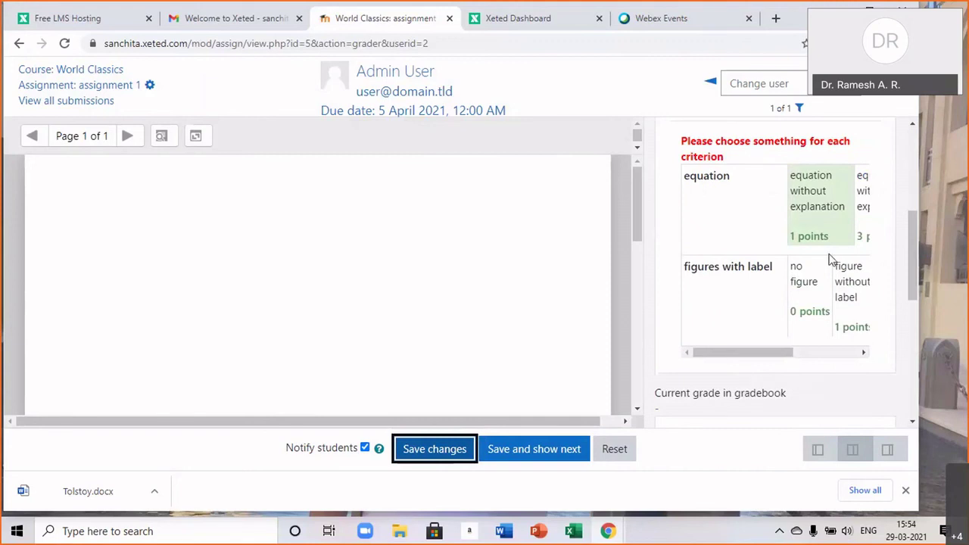
click(848, 282)
click(431, 450)
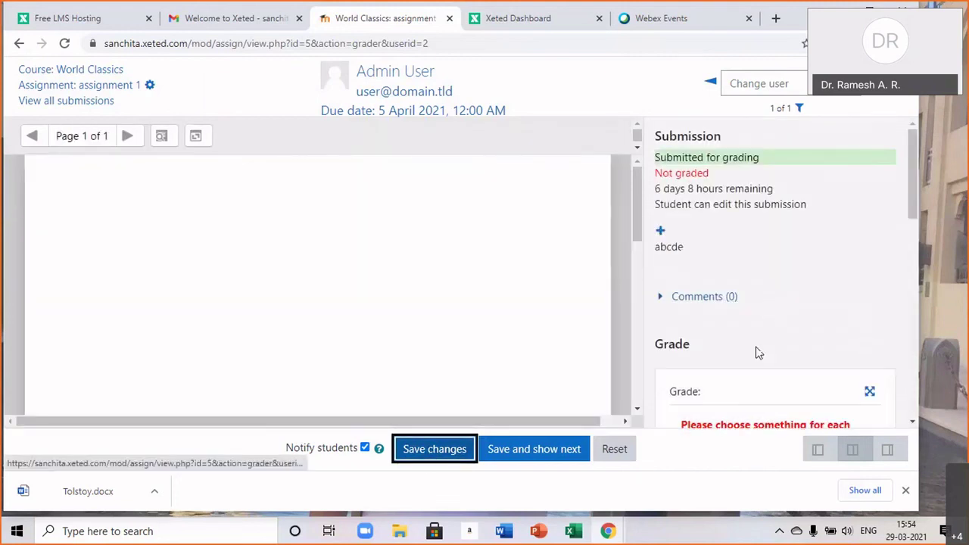
scroll(759, 353, down, 3)
scroll(794, 321, down, 2)
click(853, 224)
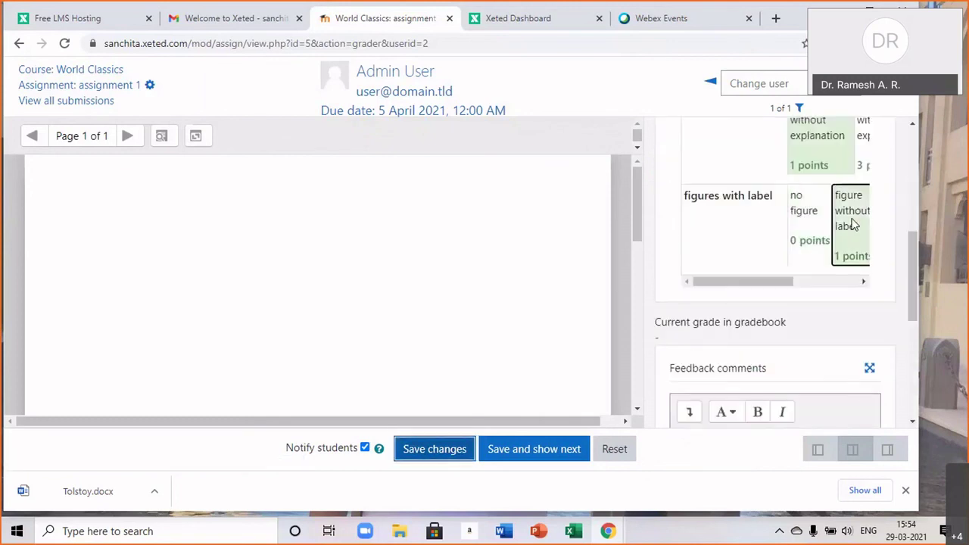
click(452, 450)
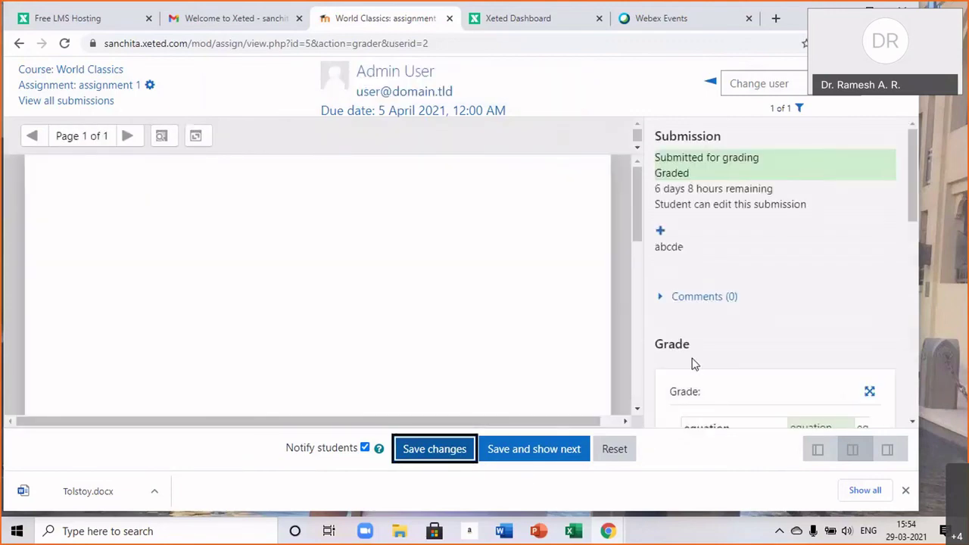
Review the saved rubric levels, the current grade in the gradebook and the feedback comments.
scroll(691, 365, down, 4)
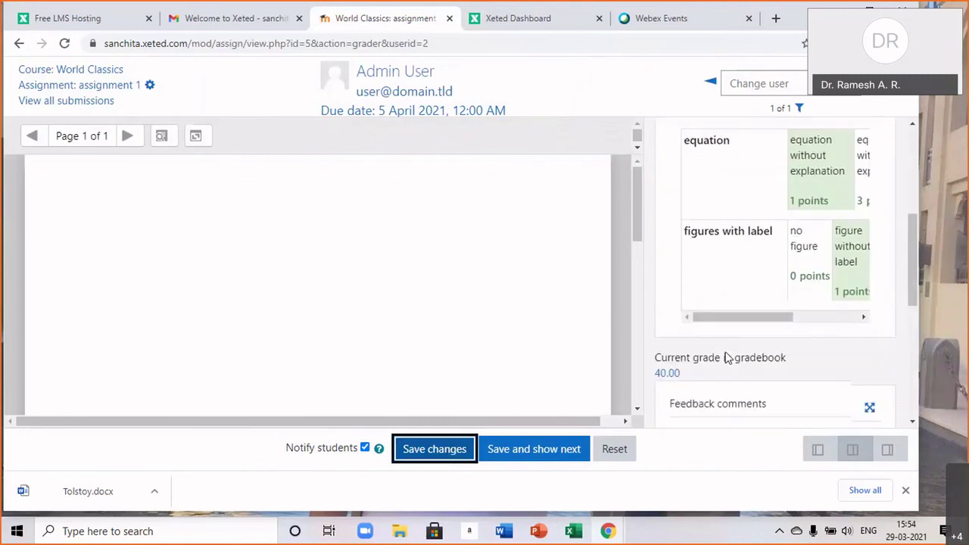
scroll(726, 358, down, 3)
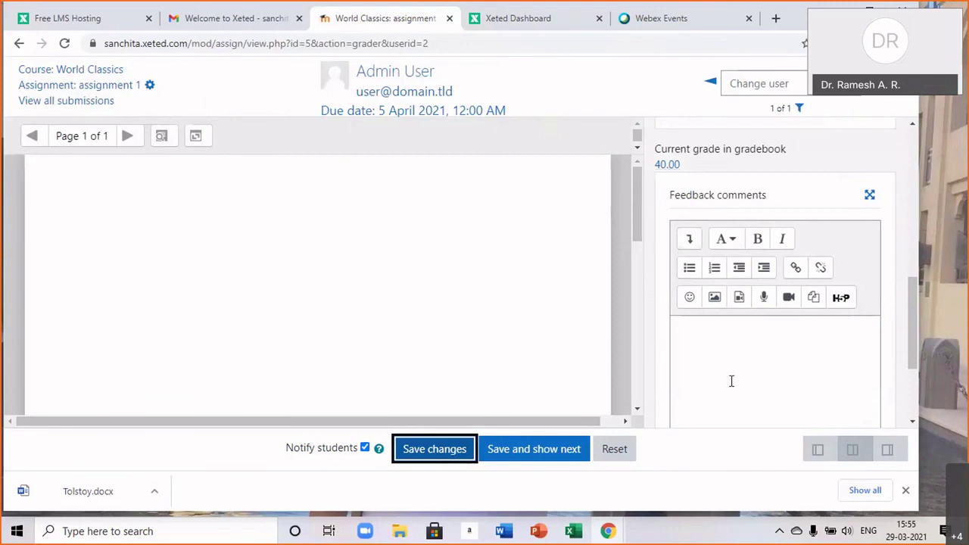
scroll(758, 331, down, 1)
scroll(757, 331, down, 1)
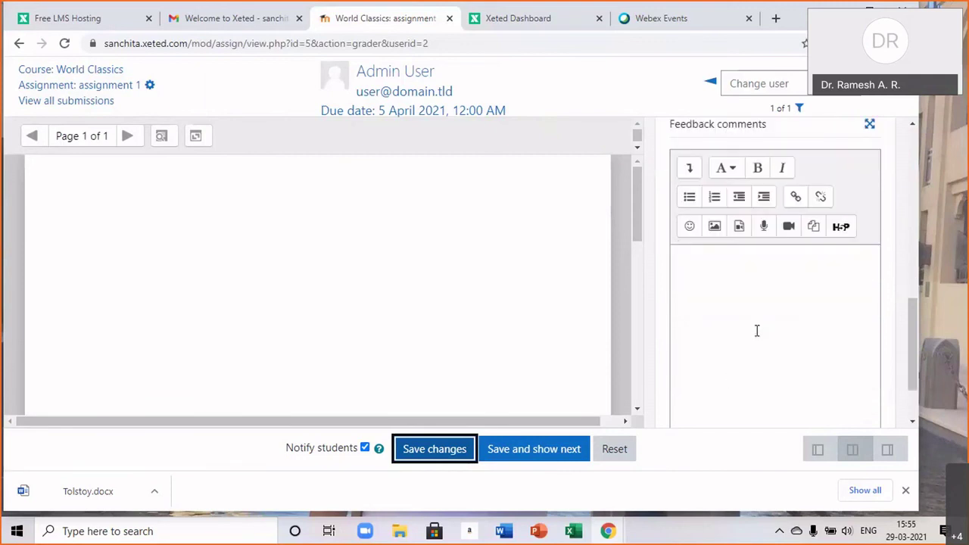
scroll(757, 330, up, 2)
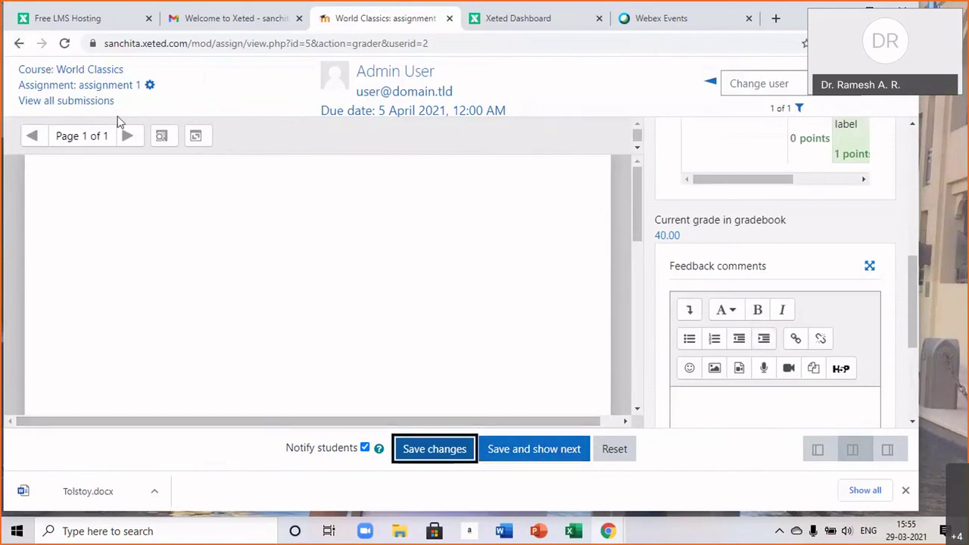
Return to the World Classics course page and open assignment 1 to its grading summary.
click(87, 70)
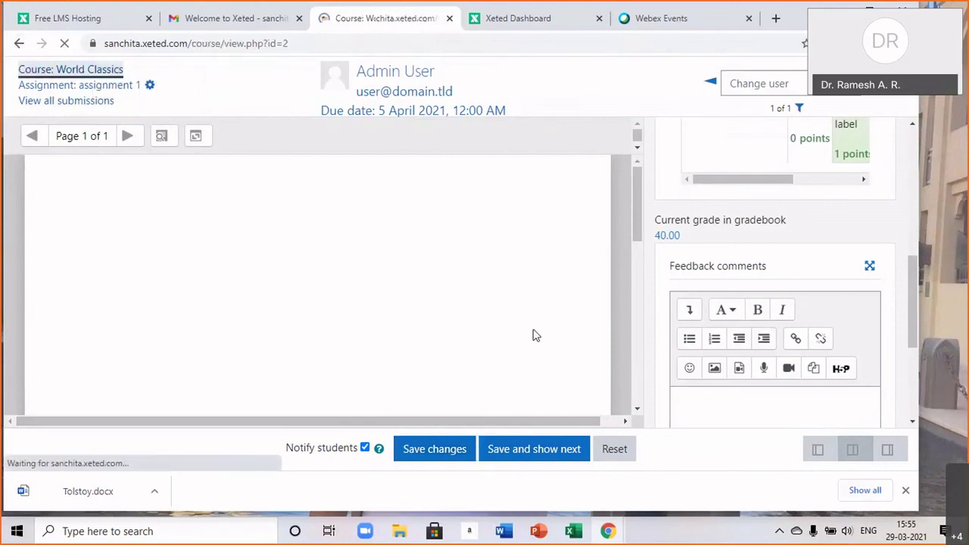
scroll(647, 355, down, 7)
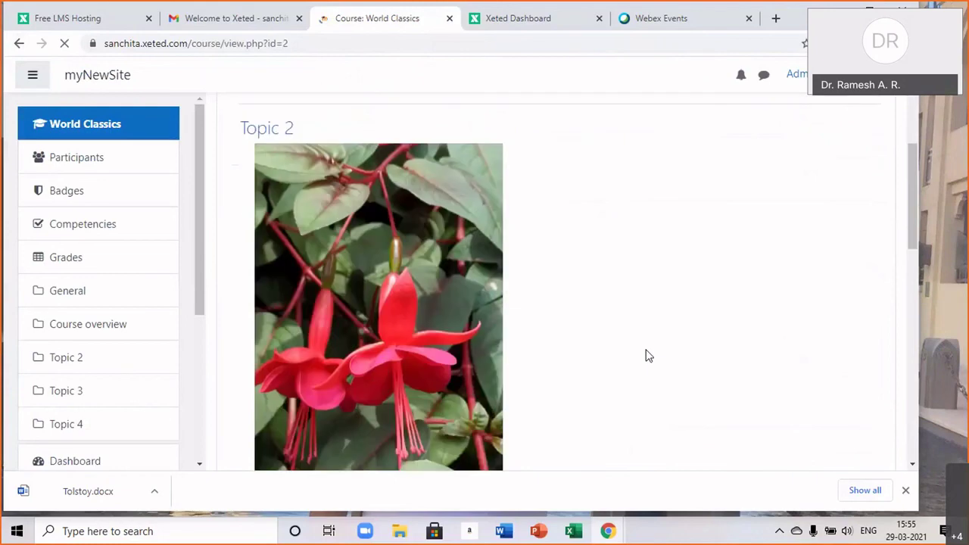
scroll(647, 356, down, 5)
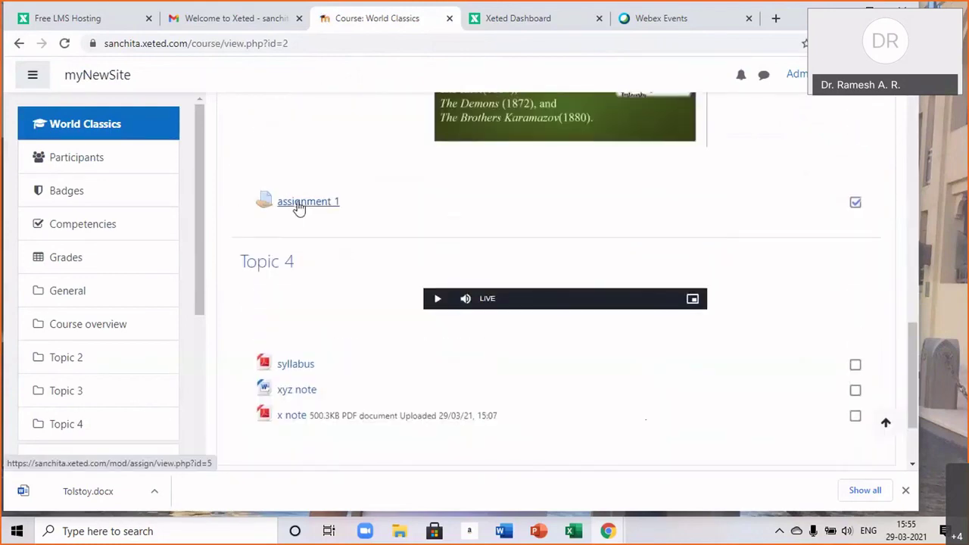
click(299, 206)
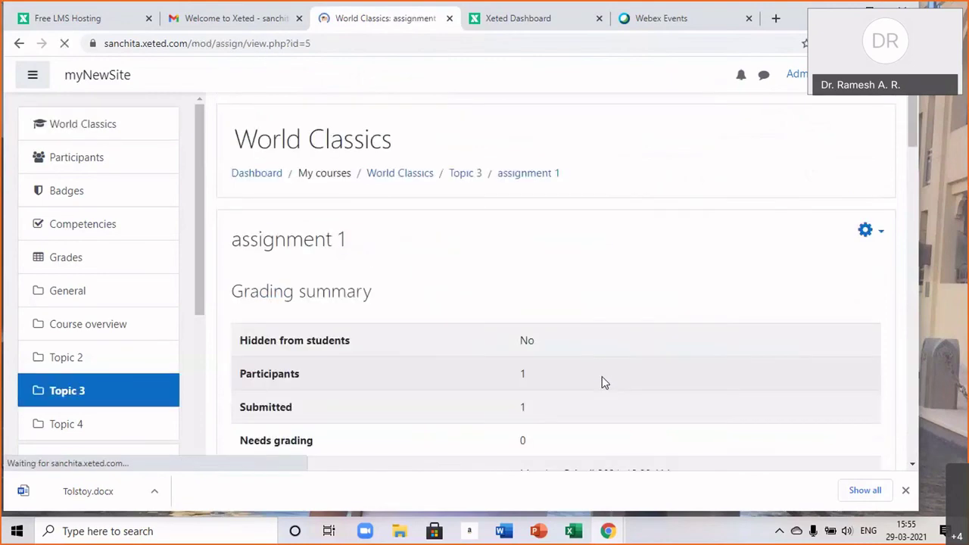
scroll(602, 376, down, 3)
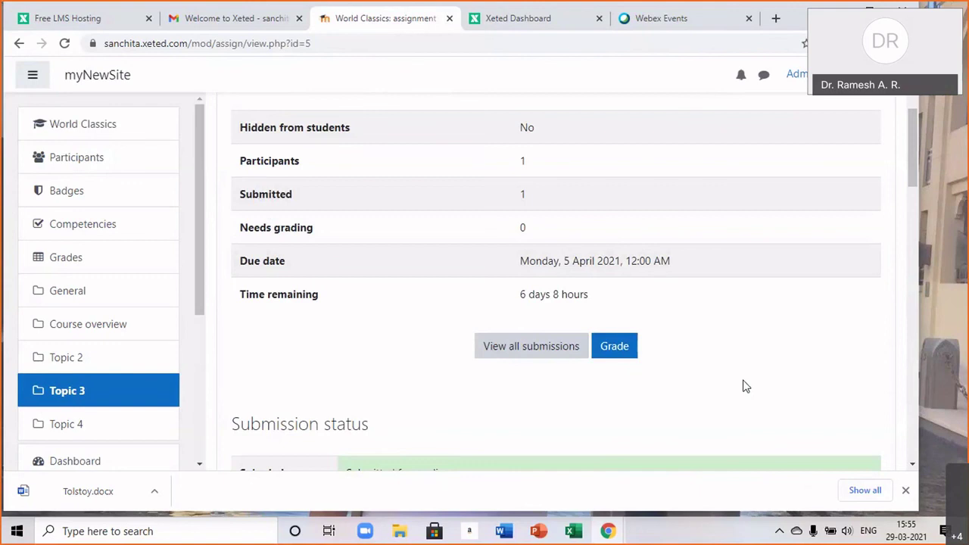
click(612, 346)
Switch the role to Student to view assignment 1 from the student's side.
scroll(711, 398, up, 3)
click(840, 74)
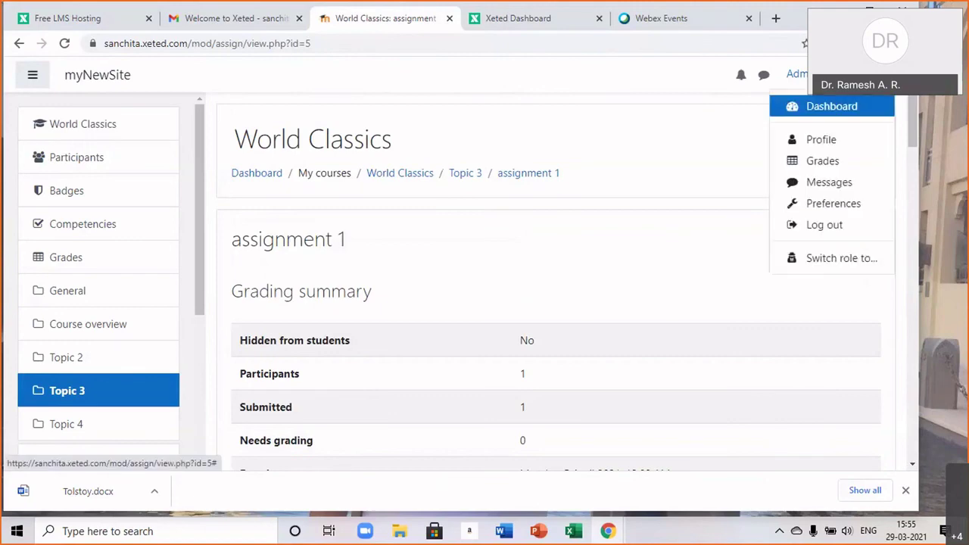
click(827, 260)
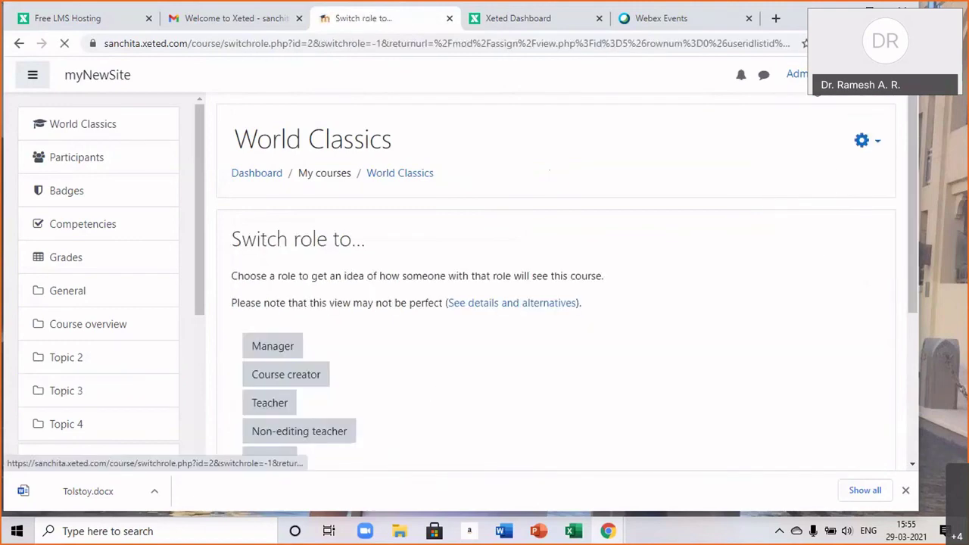
scroll(433, 392, down, 3)
click(280, 253)
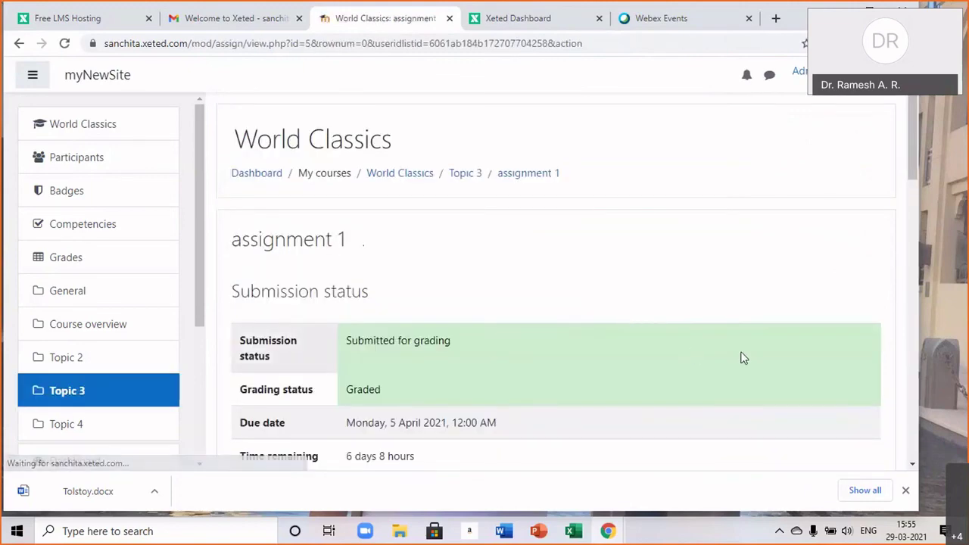
Examine the submission status, grading criteria and submitted online text of assignment 1 as the student sees them.
scroll(740, 357, down, 2)
scroll(741, 357, down, 3)
scroll(742, 357, up, 3)
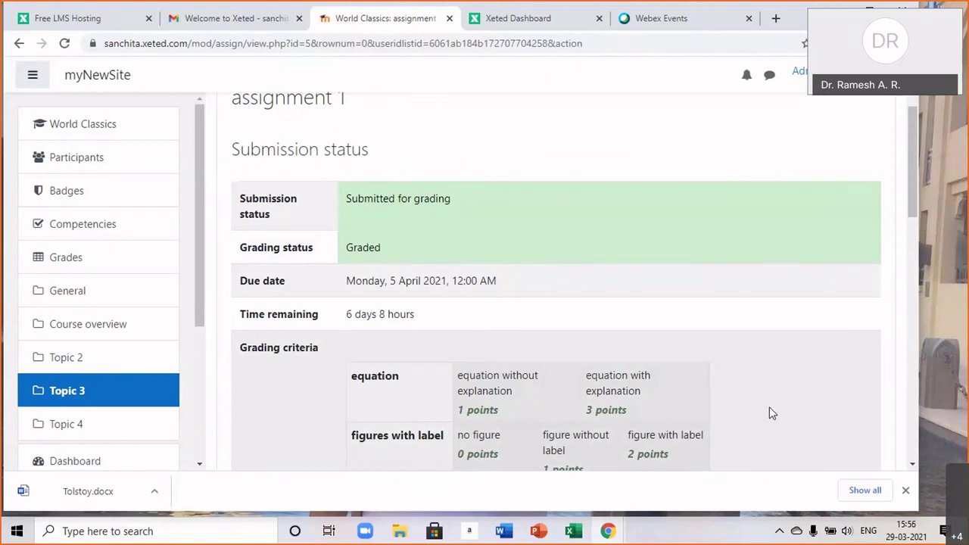
scroll(769, 407, down, 2)
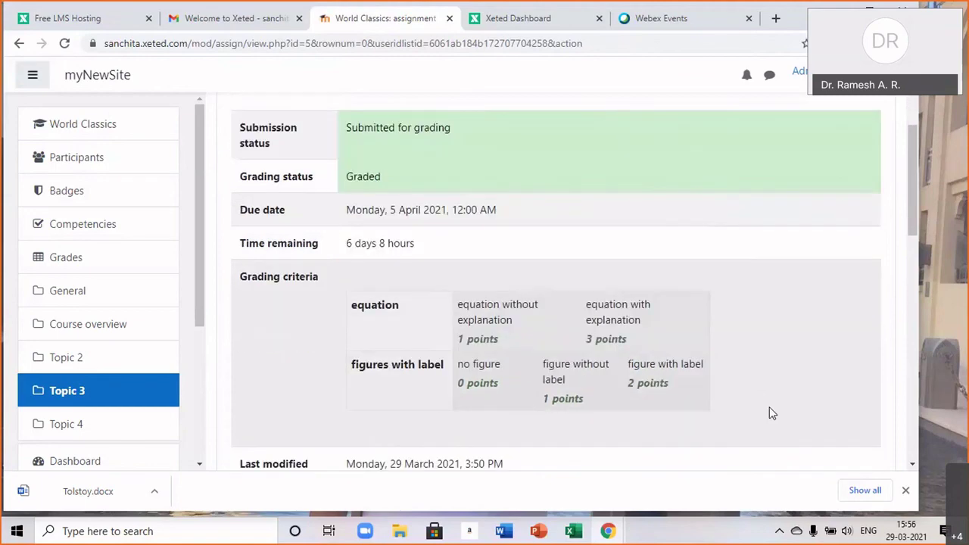
scroll(769, 413, down, 3)
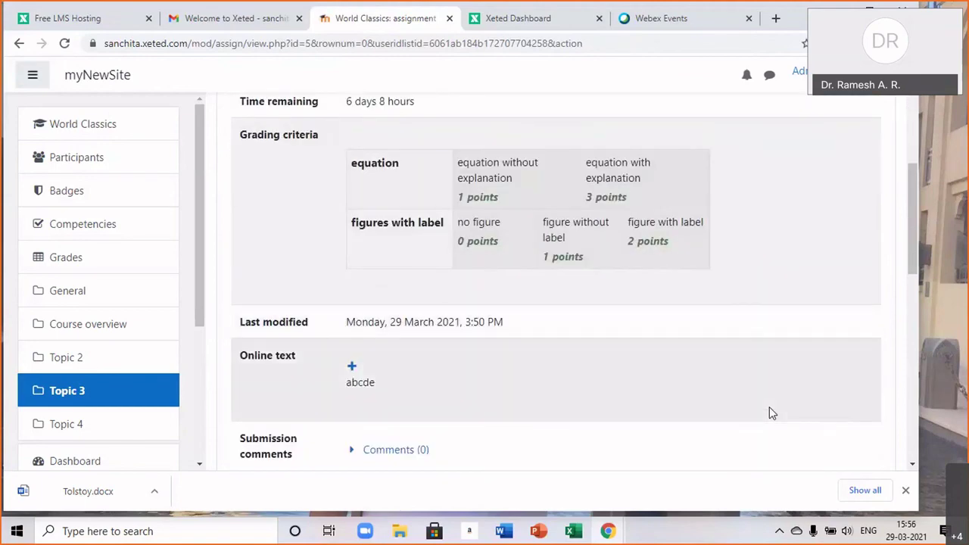
scroll(769, 409, down, 2)
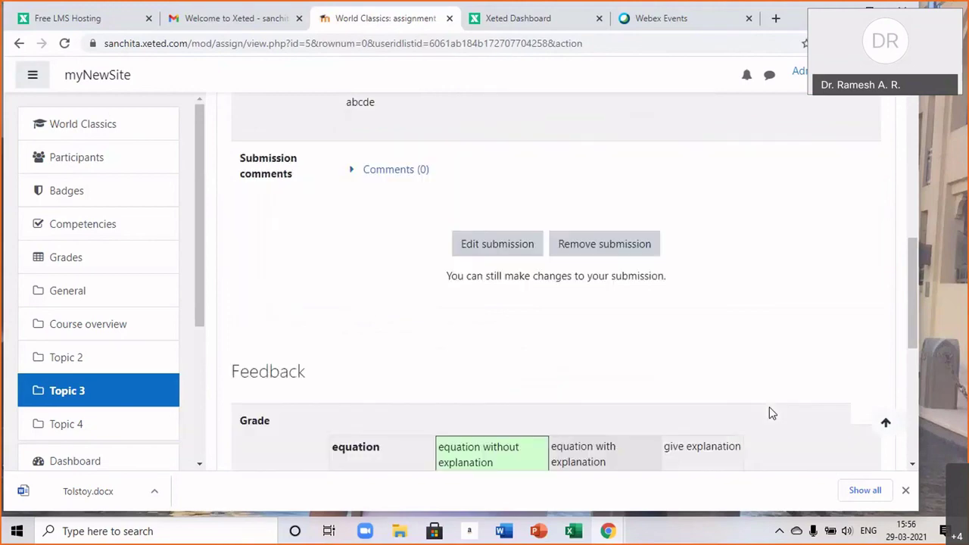
Examine the feedback section of assignment 1 for the chosen rubric levels, remarks, overall grade and grading details.
scroll(769, 413, down, 3)
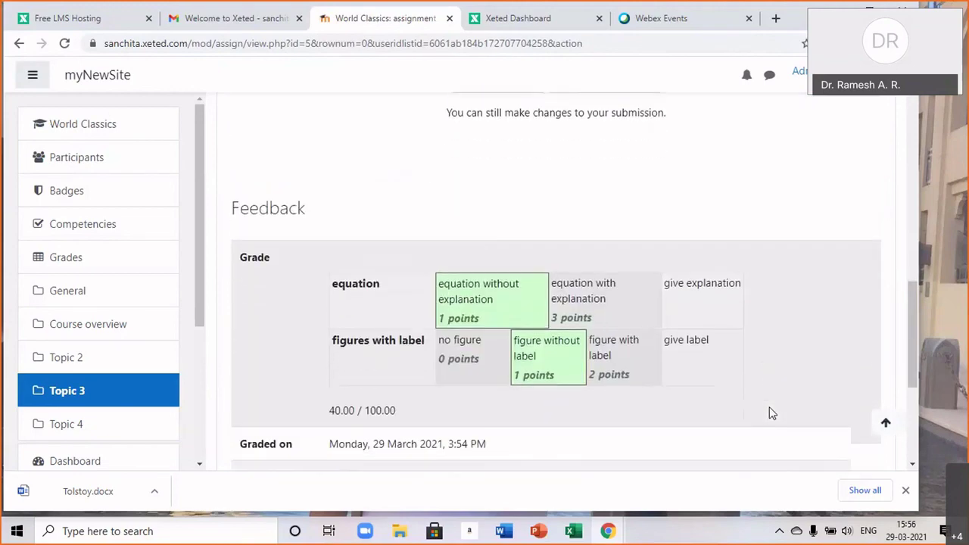
scroll(769, 412, down, 1)
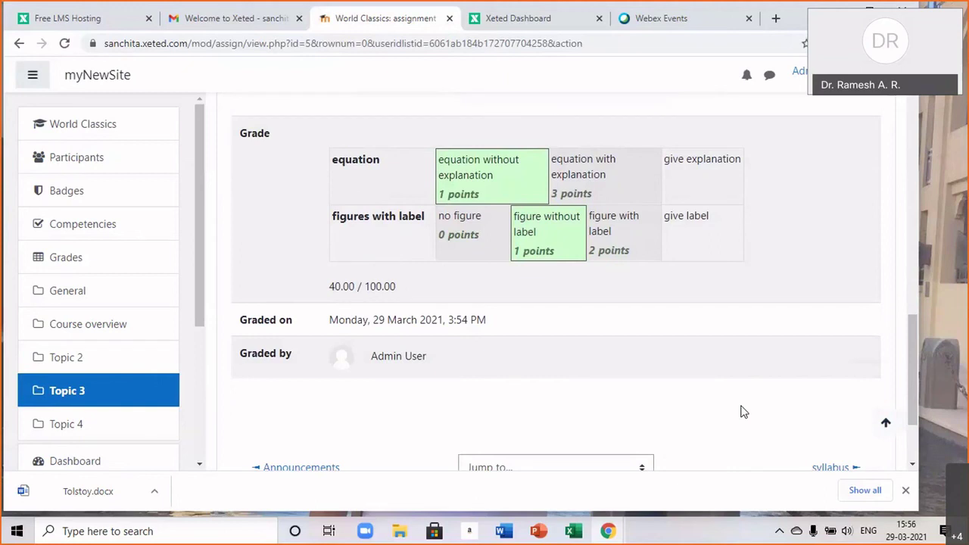
scroll(742, 411, down, 2)
scroll(741, 411, up, 2)
scroll(741, 411, up, 1)
scroll(742, 411, up, 1)
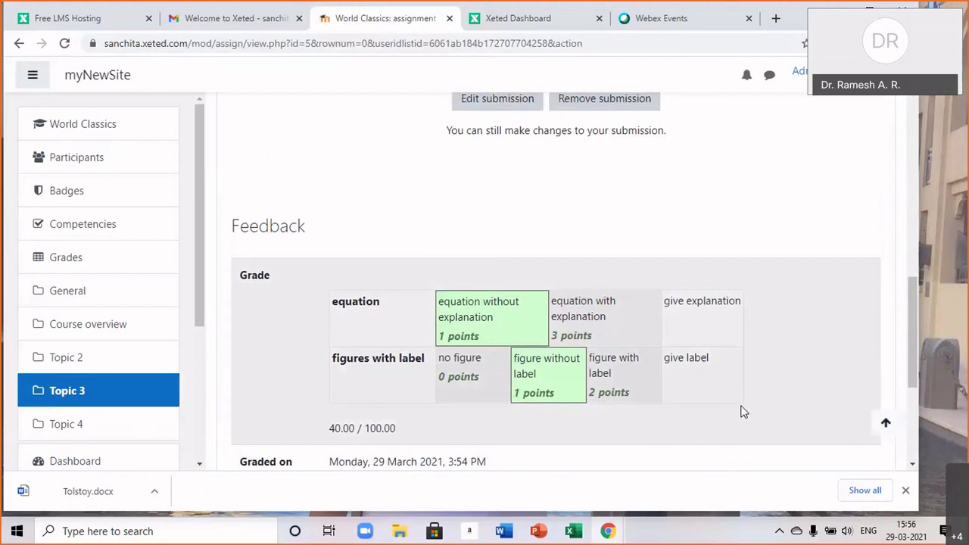
scroll(742, 411, up, 1)
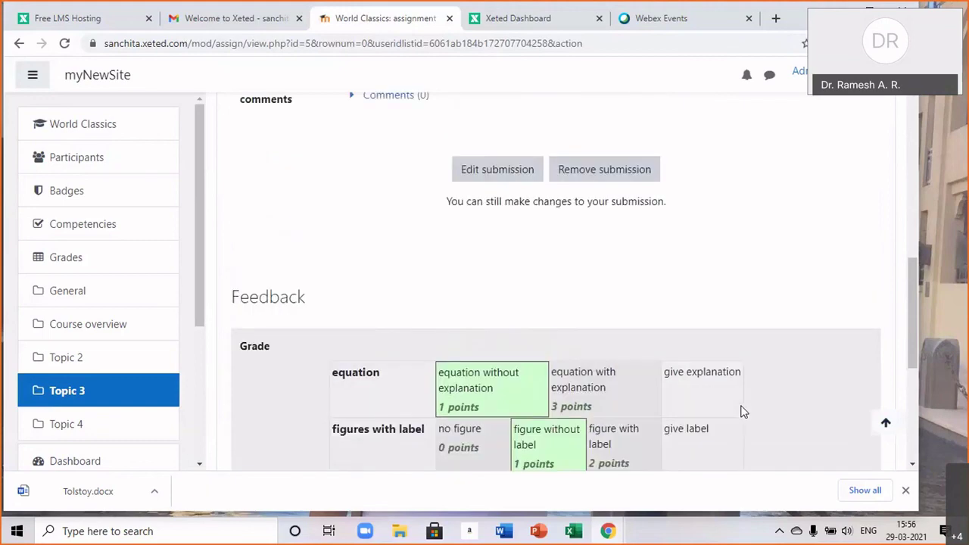
scroll(742, 411, down, 1)
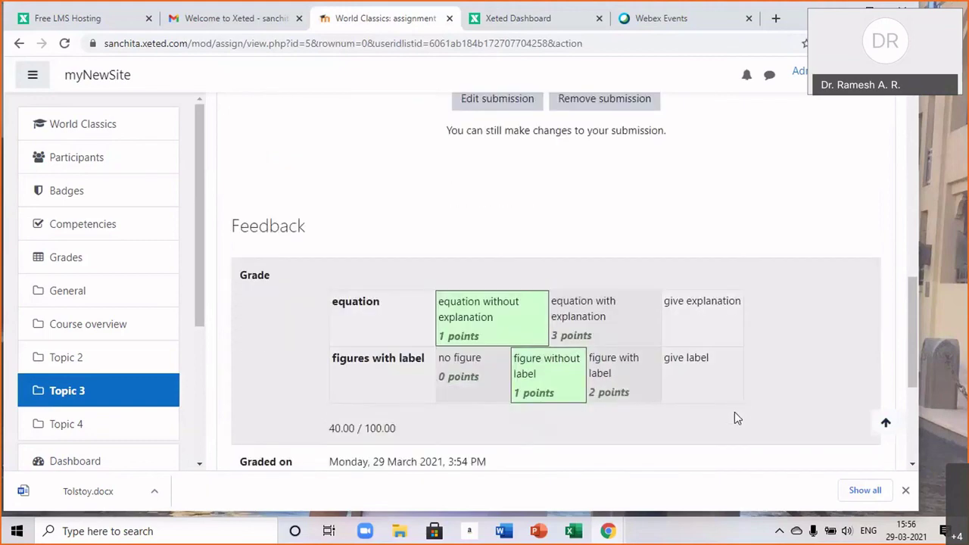
scroll(734, 418, down, 3)
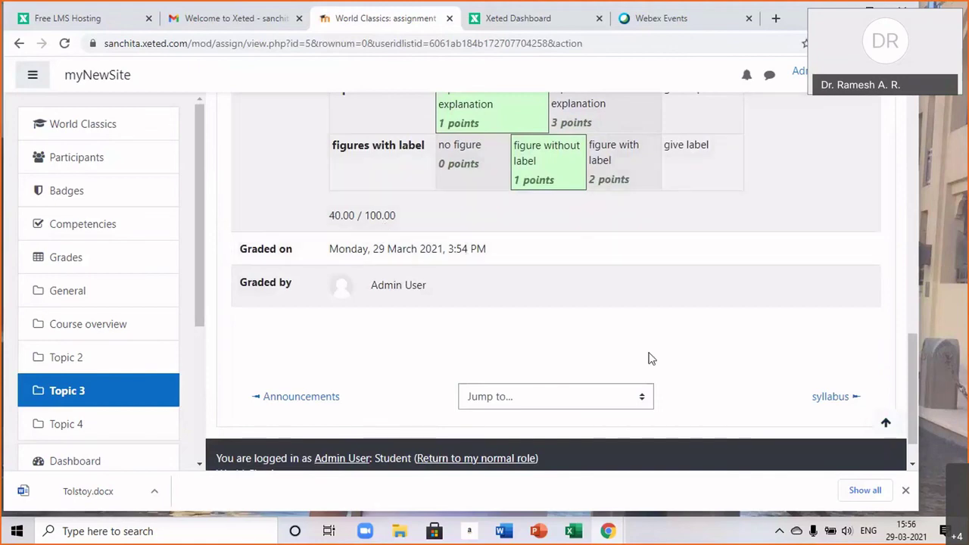
scroll(720, 376, up, 1)
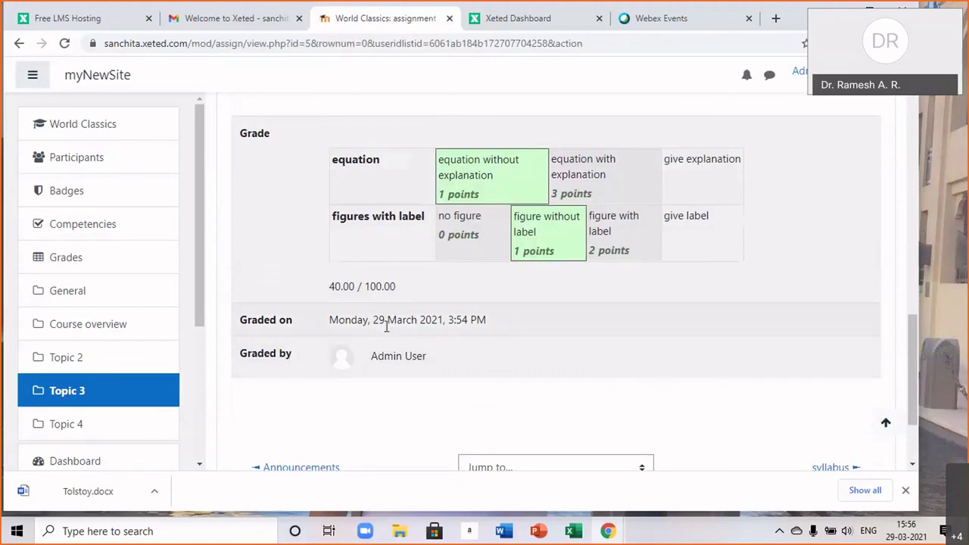
scroll(569, 378, up, 1)
scroll(572, 381, up, 3)
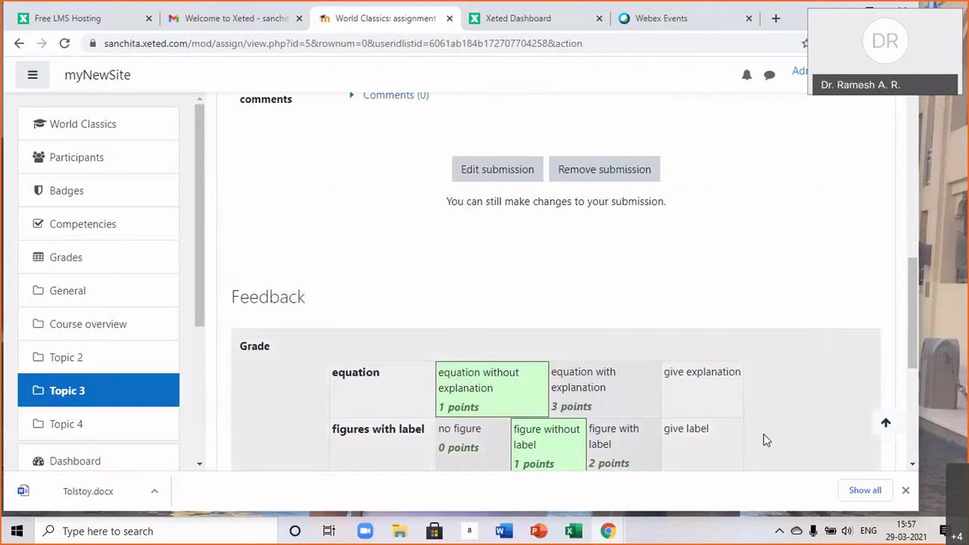
scroll(763, 442, down, 1)
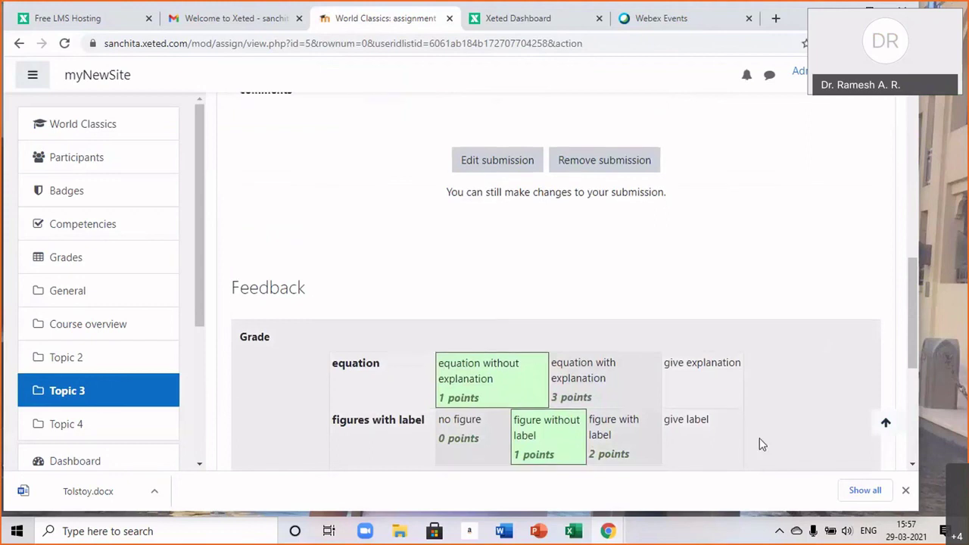
scroll(759, 445, down, 1)
scroll(756, 446, up, 1)
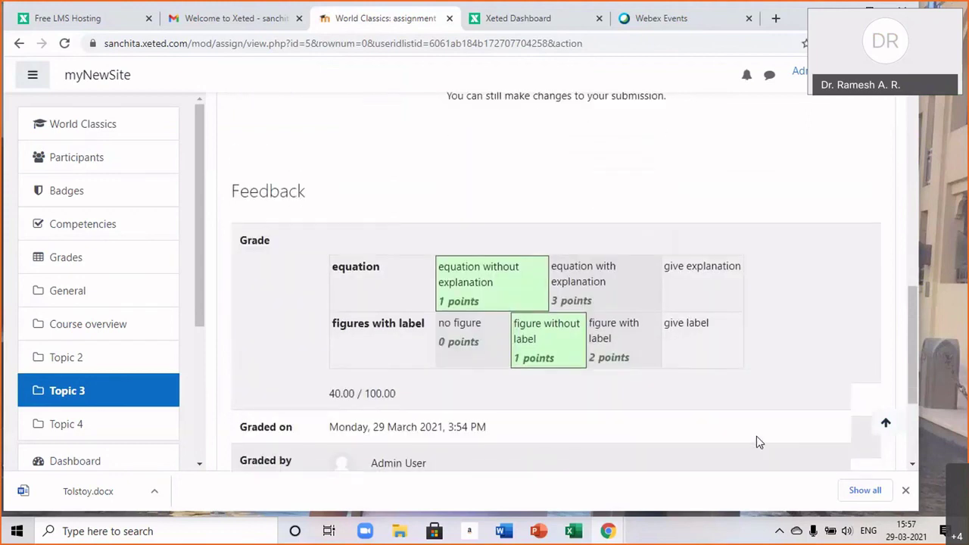